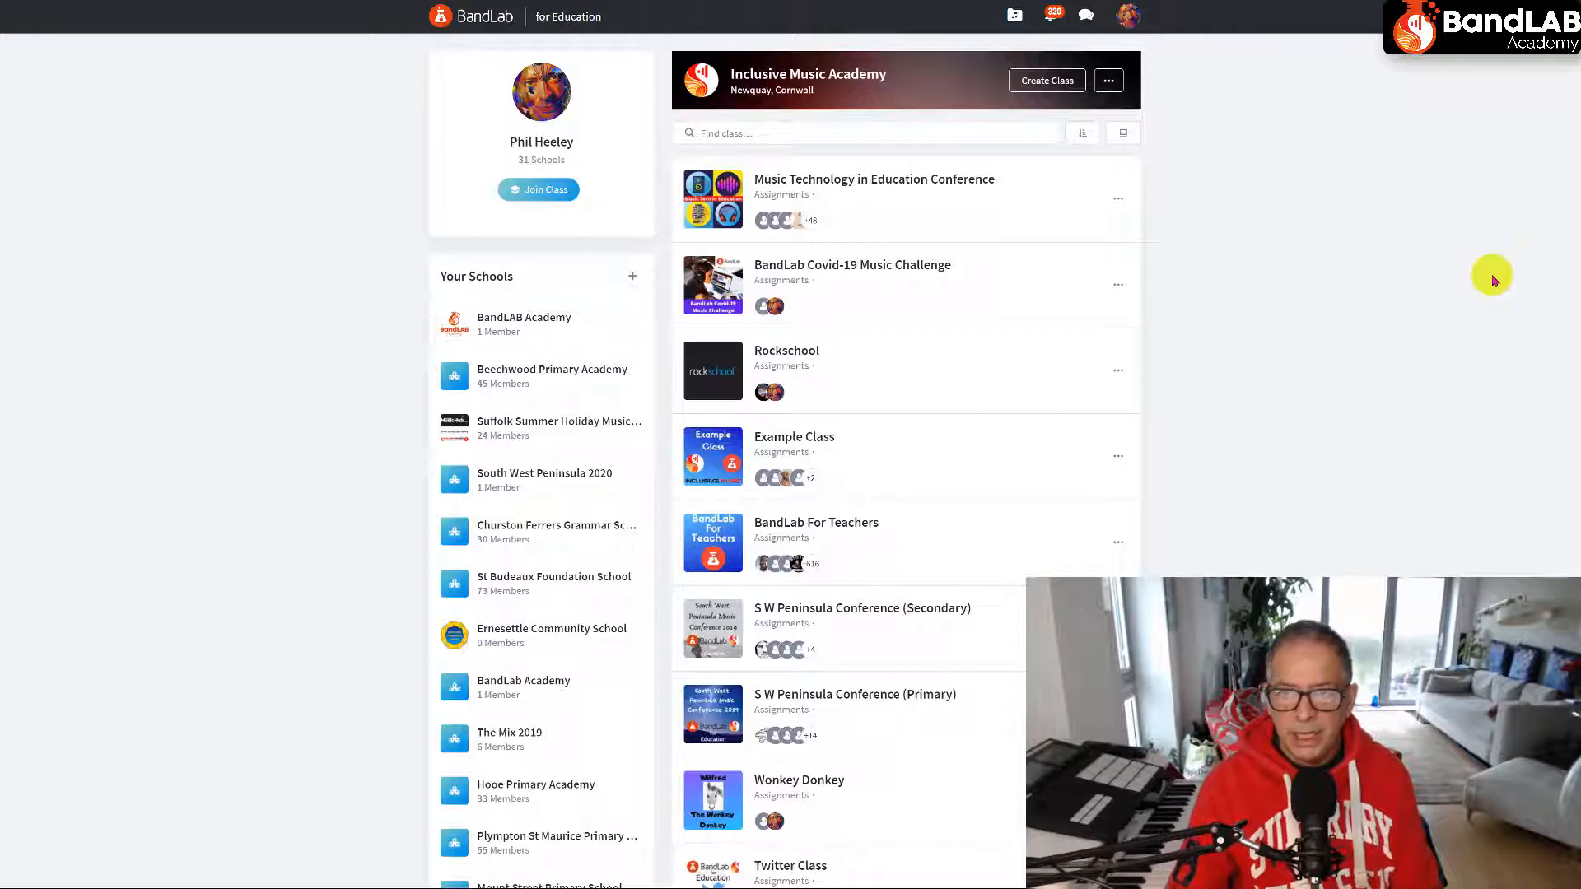
Start a new personal project in the Mix Editor and browse the loops for its first track.
left_click(1013, 18)
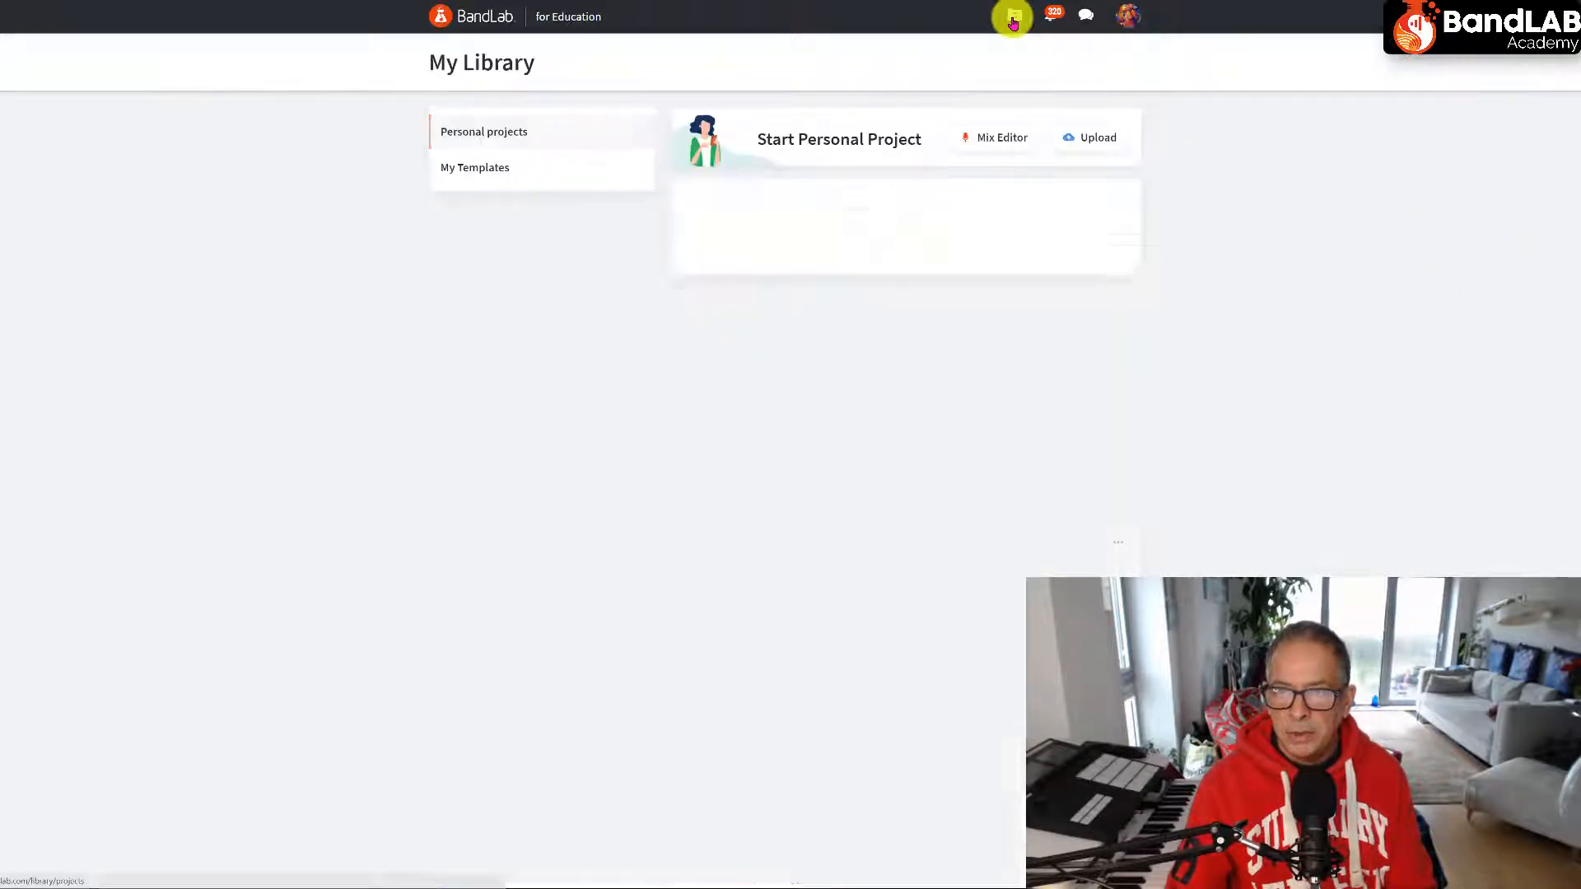
left_click(999, 139)
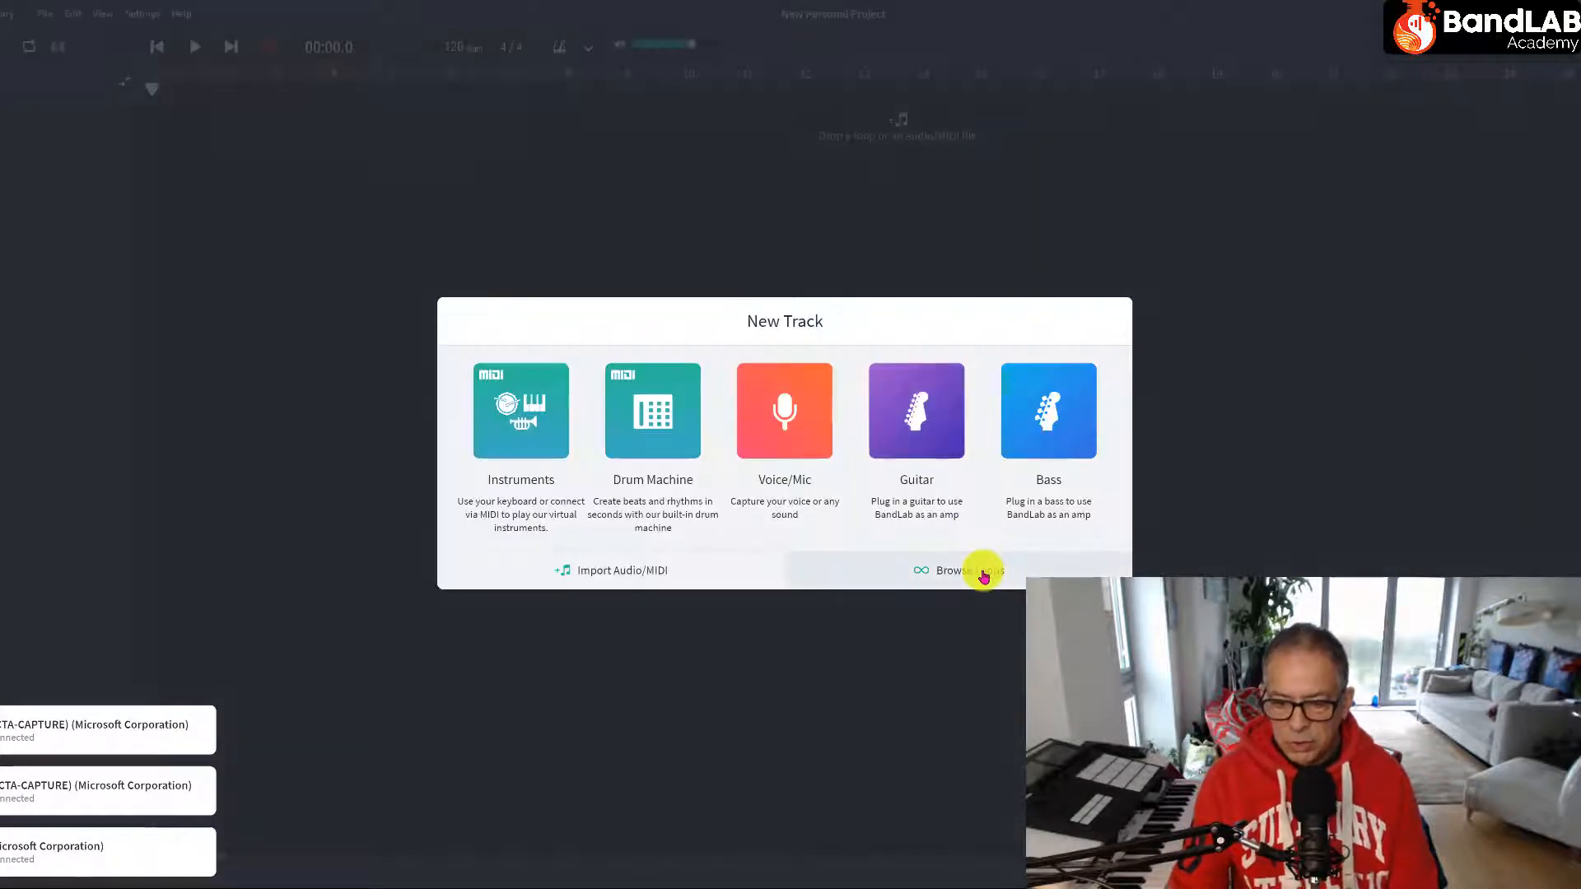
left_click(975, 569)
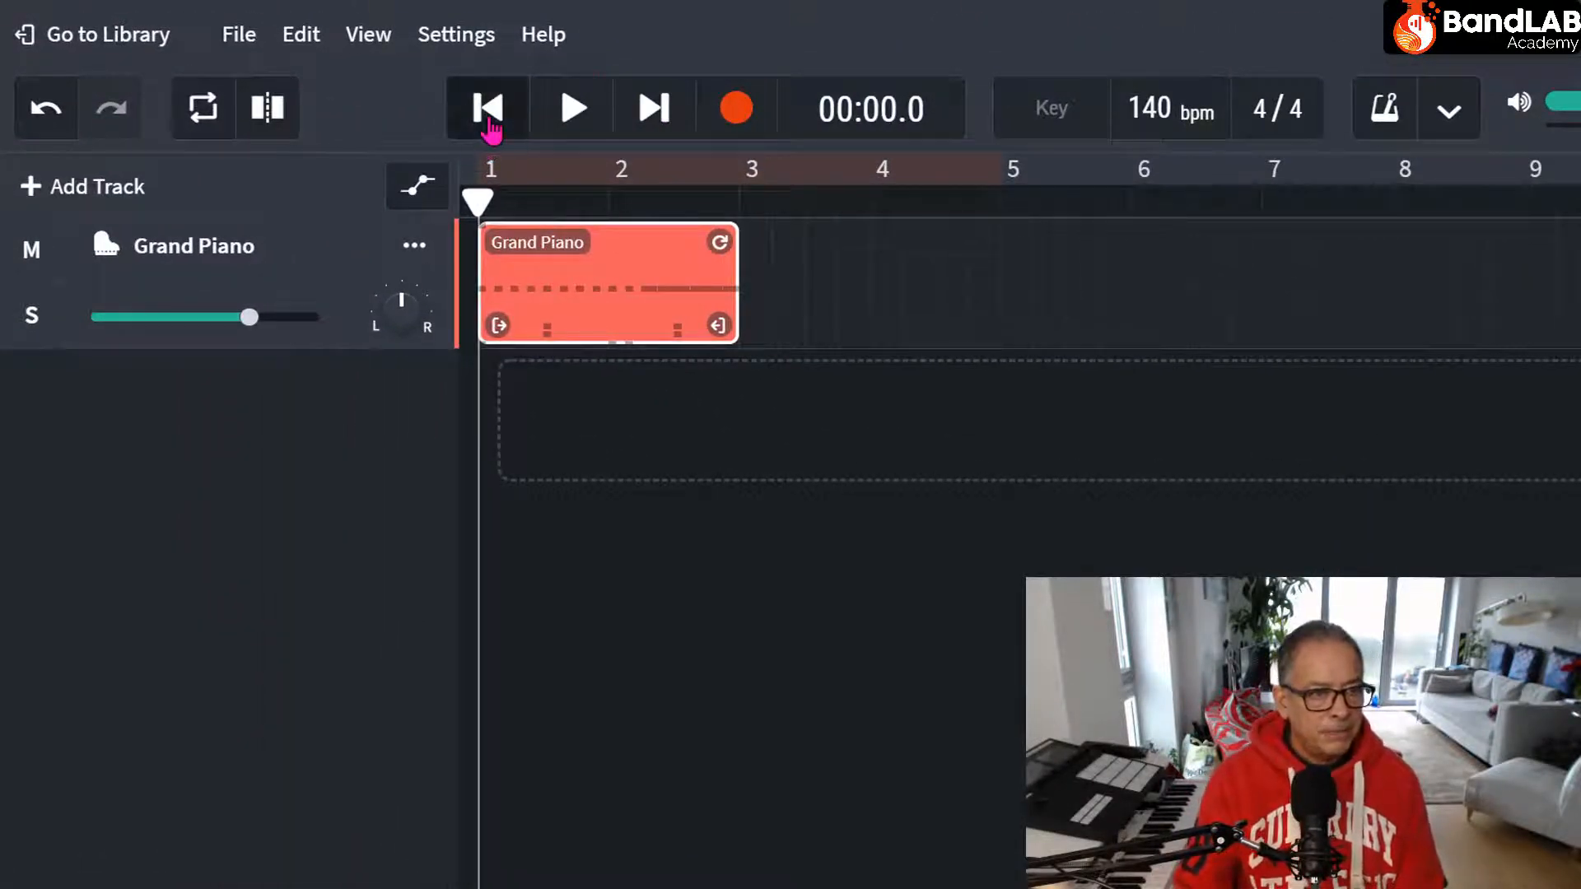
Play back the Grand Piano region from the start and pause after it ends.
left_click(574, 110)
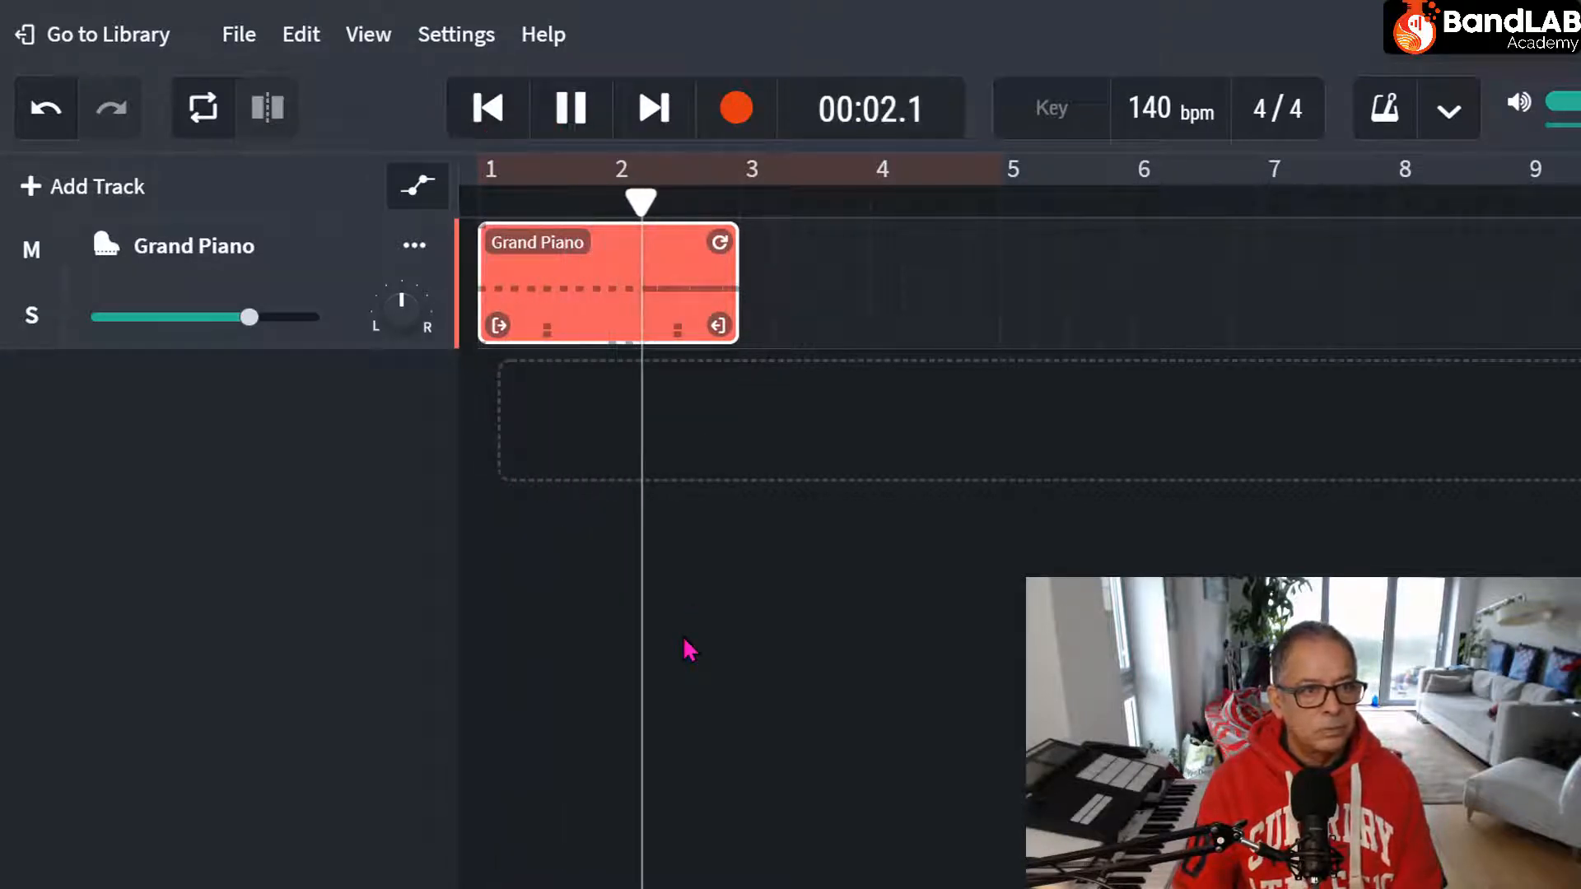
left_click(570, 108)
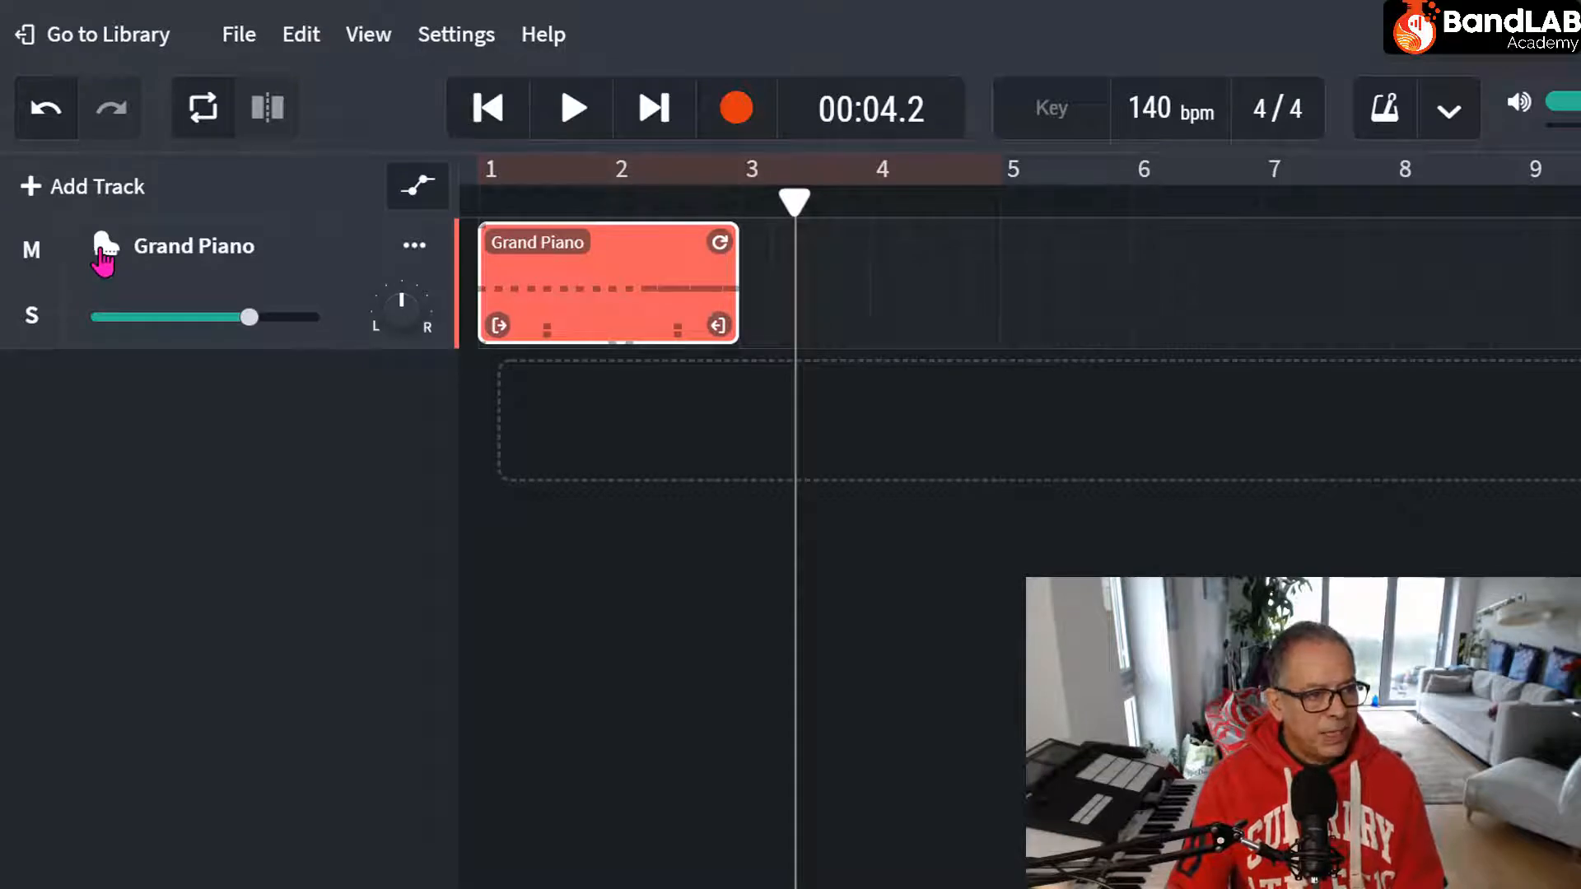
Change the Grand Piano track's instrument to Drum Kits and play the region from the start.
left_click(102, 252)
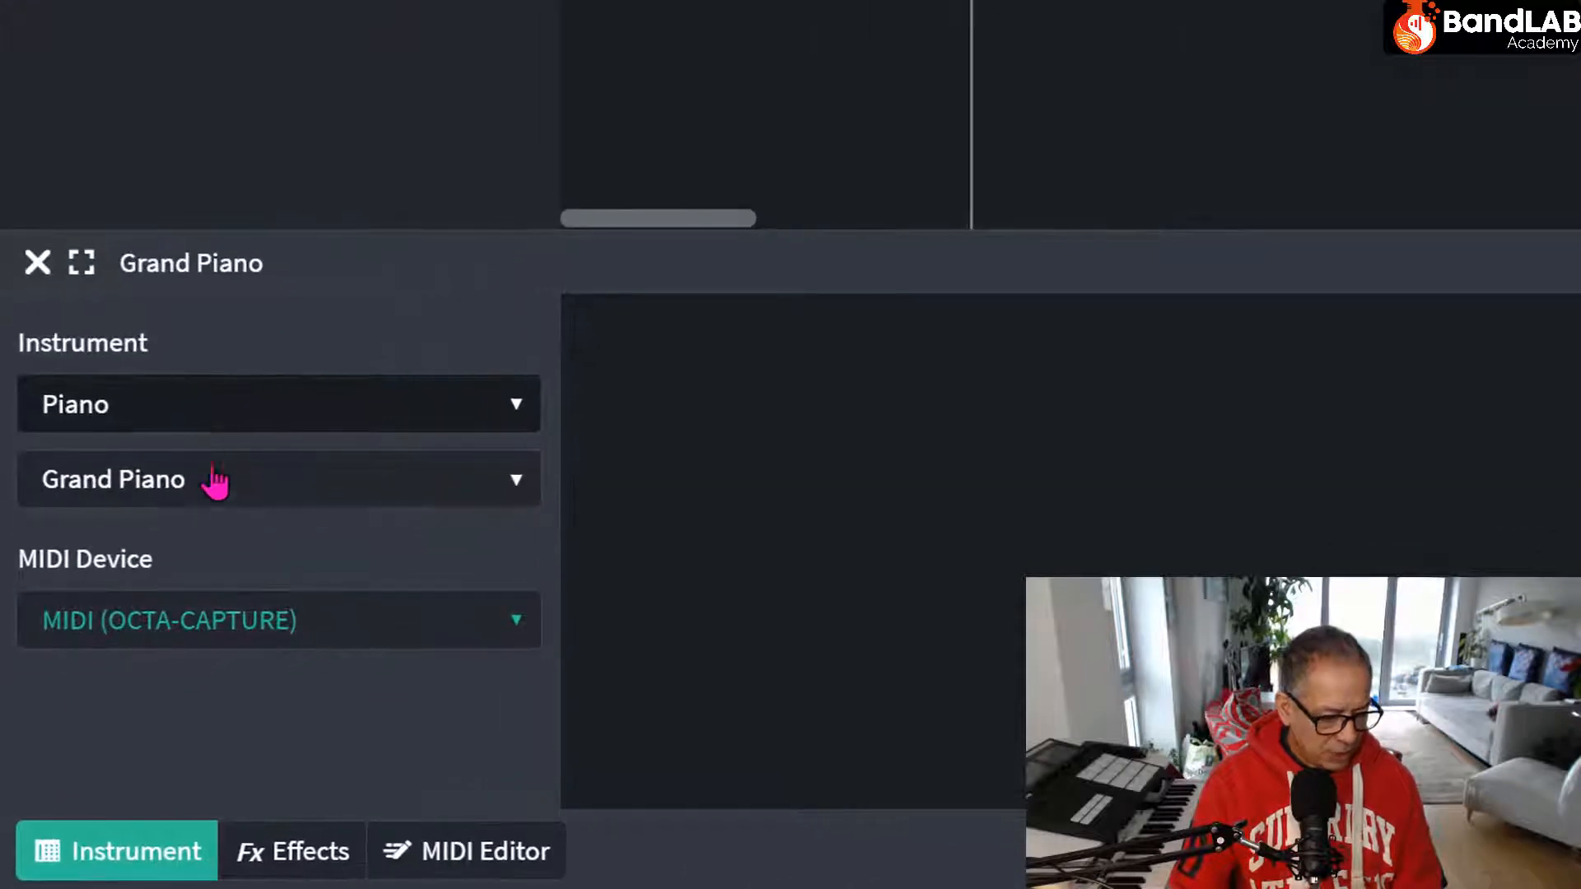
left_click(200, 408)
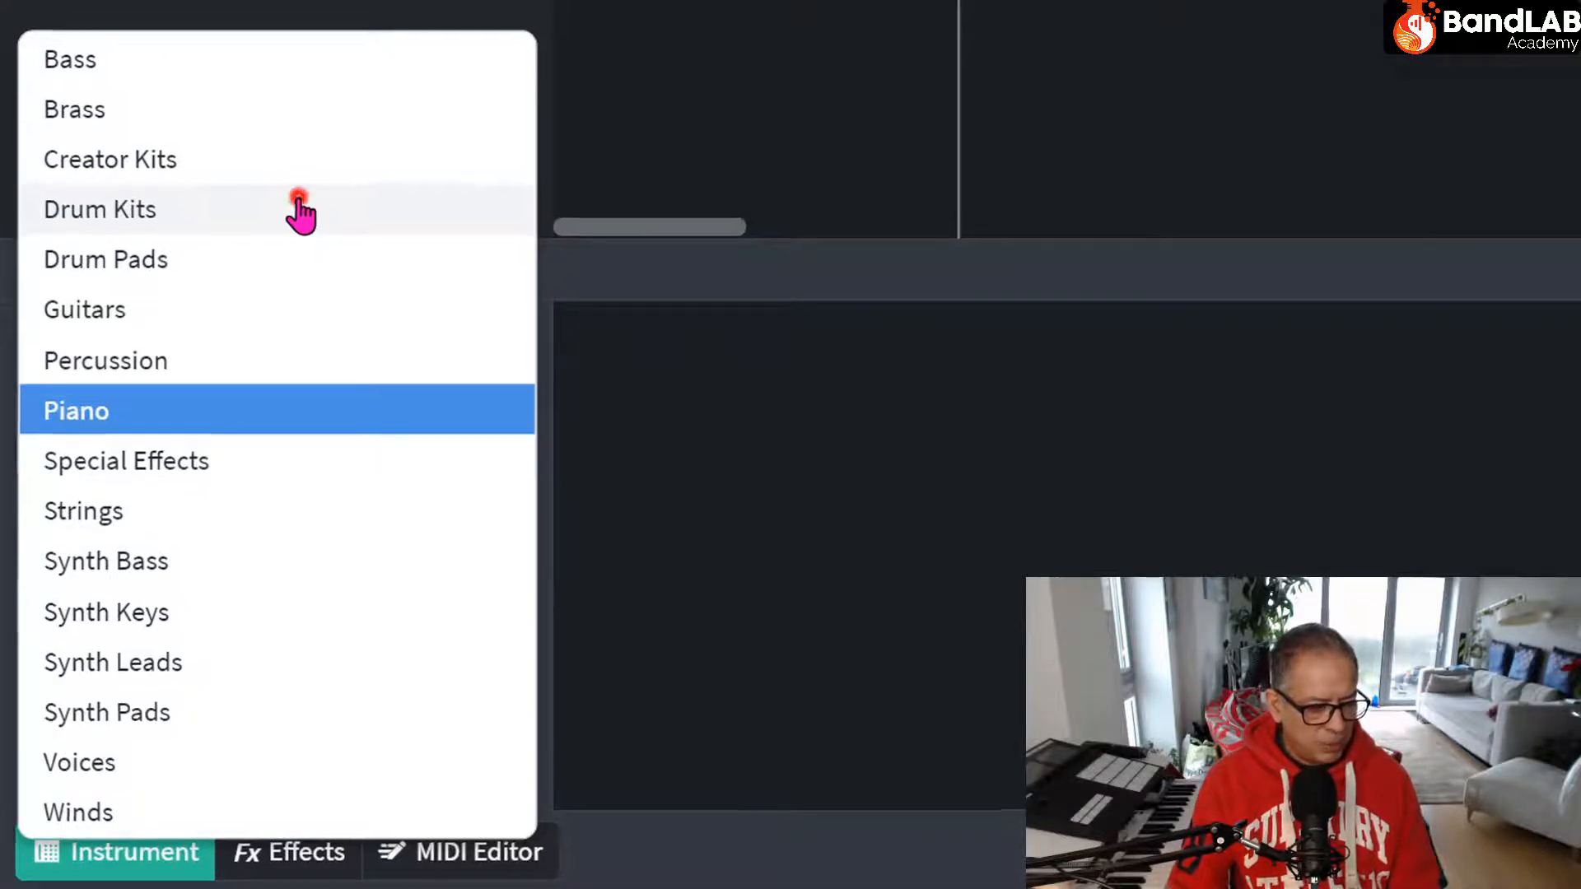
left_click(304, 201)
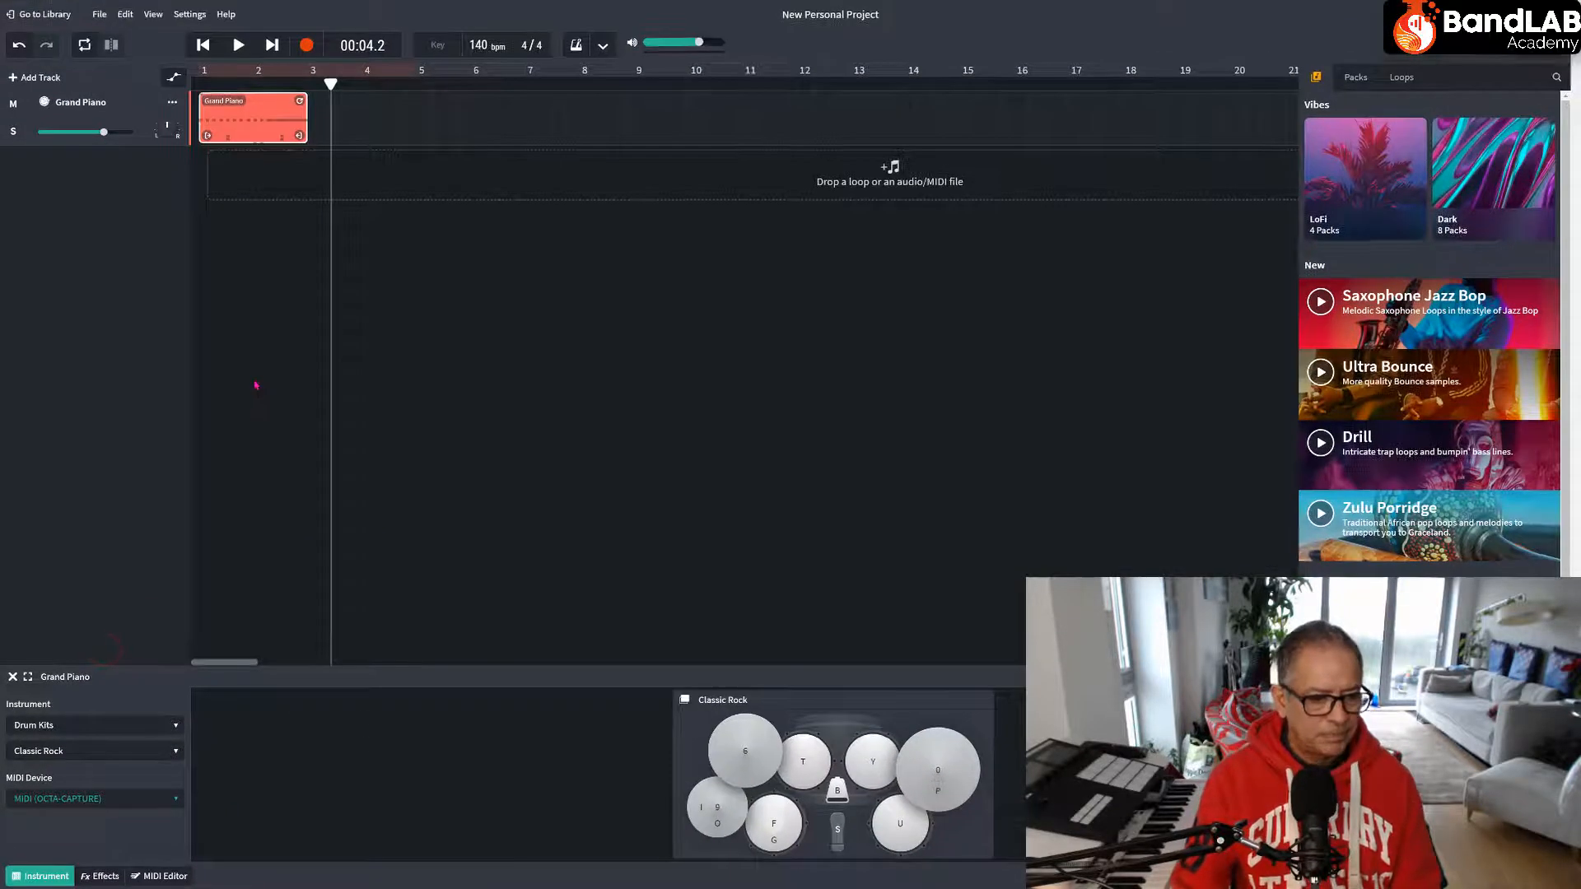
left_click(202, 45)
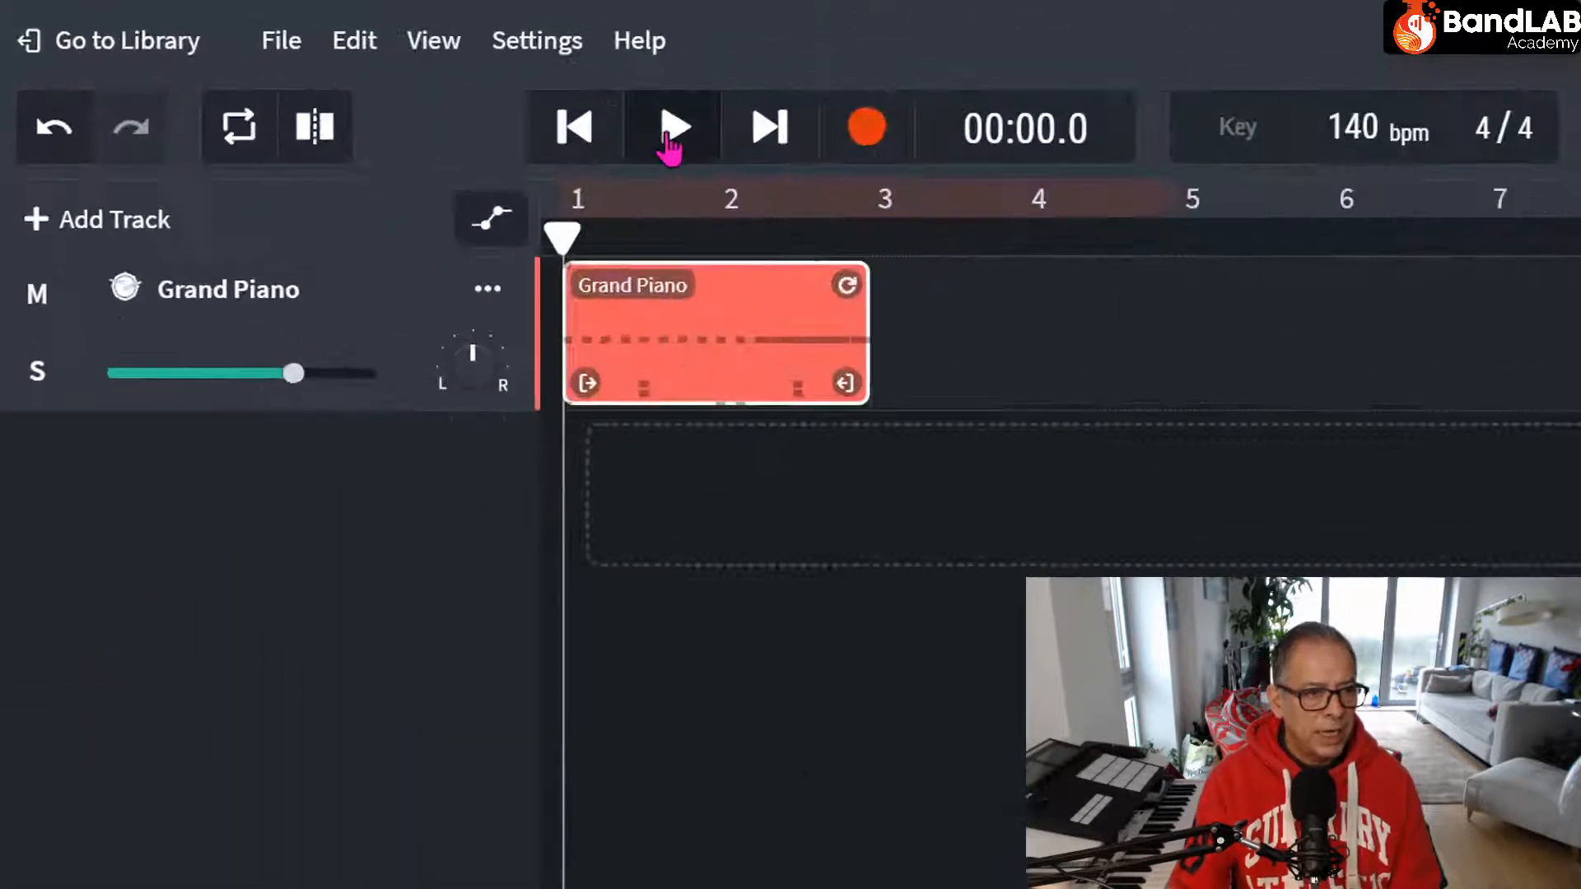
left_click(237, 45)
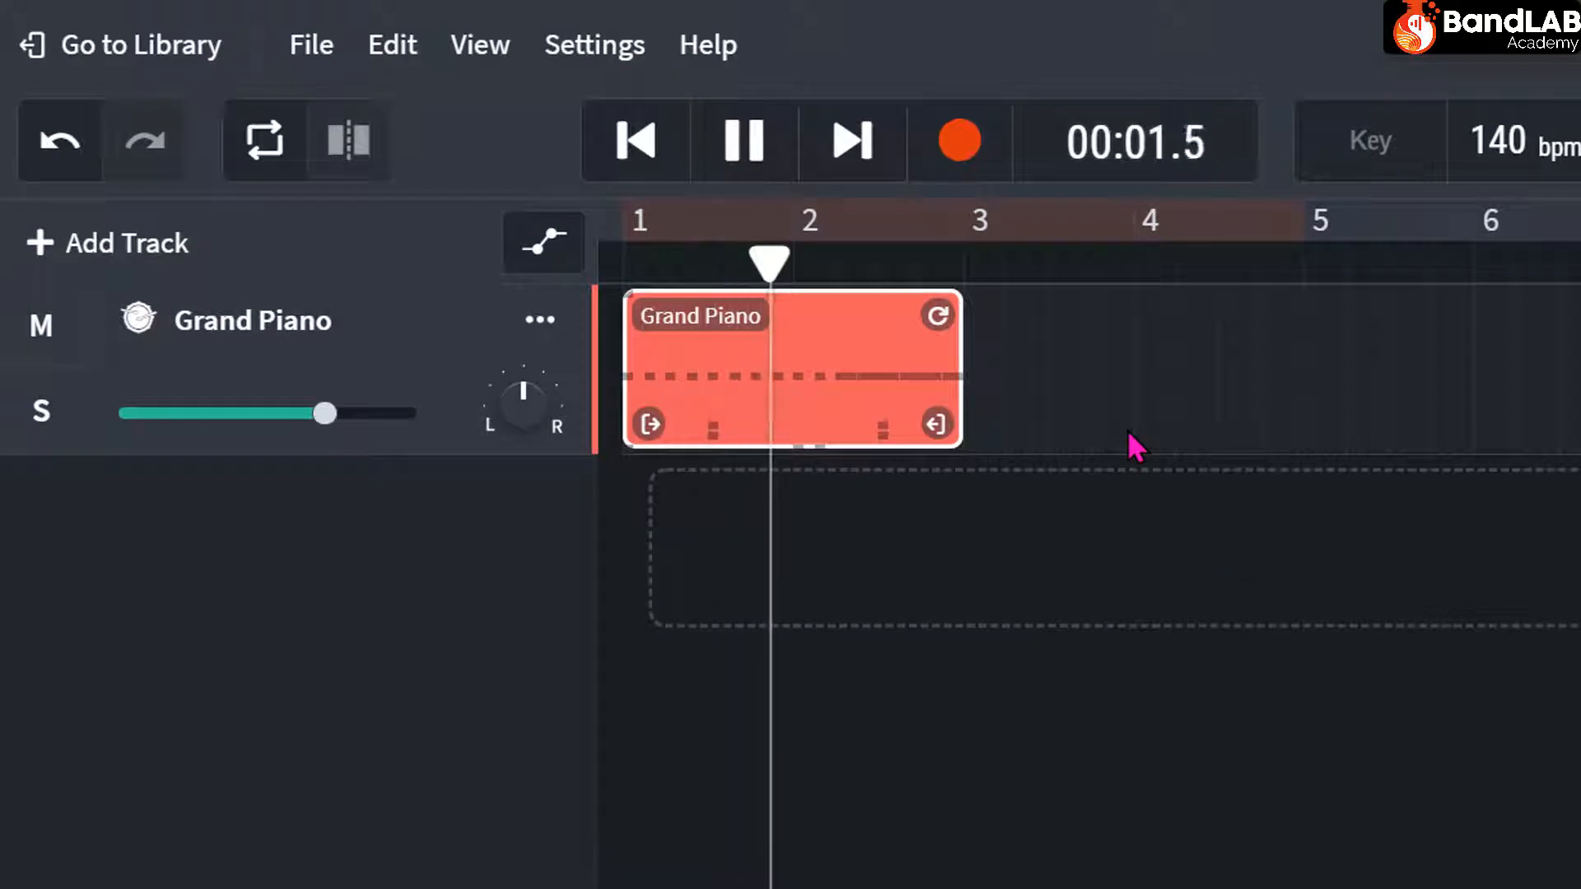
left_click(745, 161)
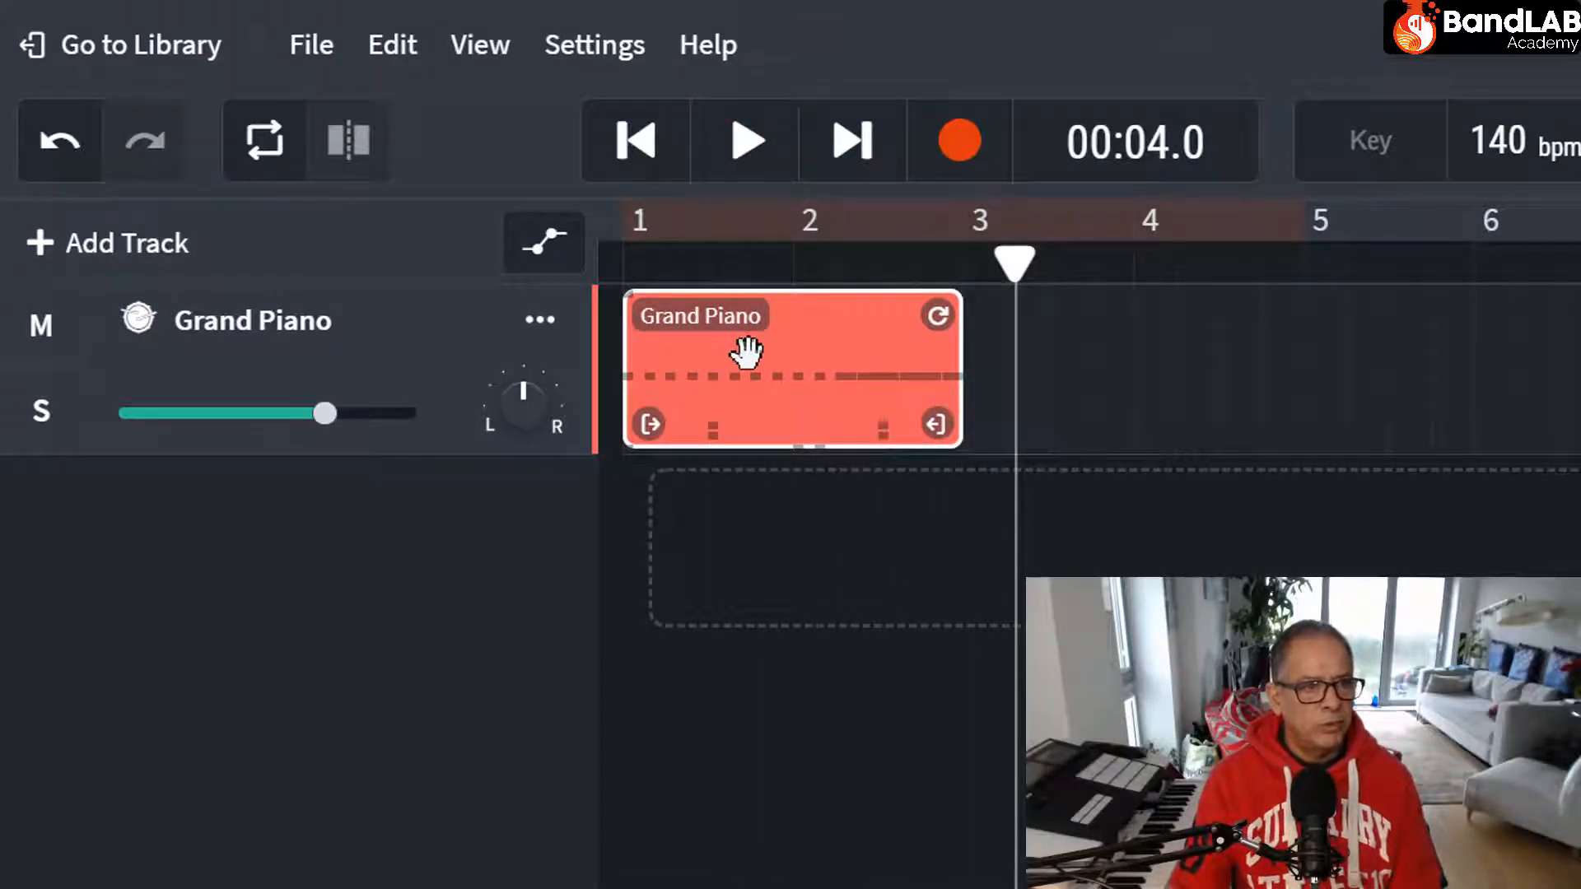
Set the cycle to the selected region and play it as a loop, then stop and return to the start.
right_click(807, 354)
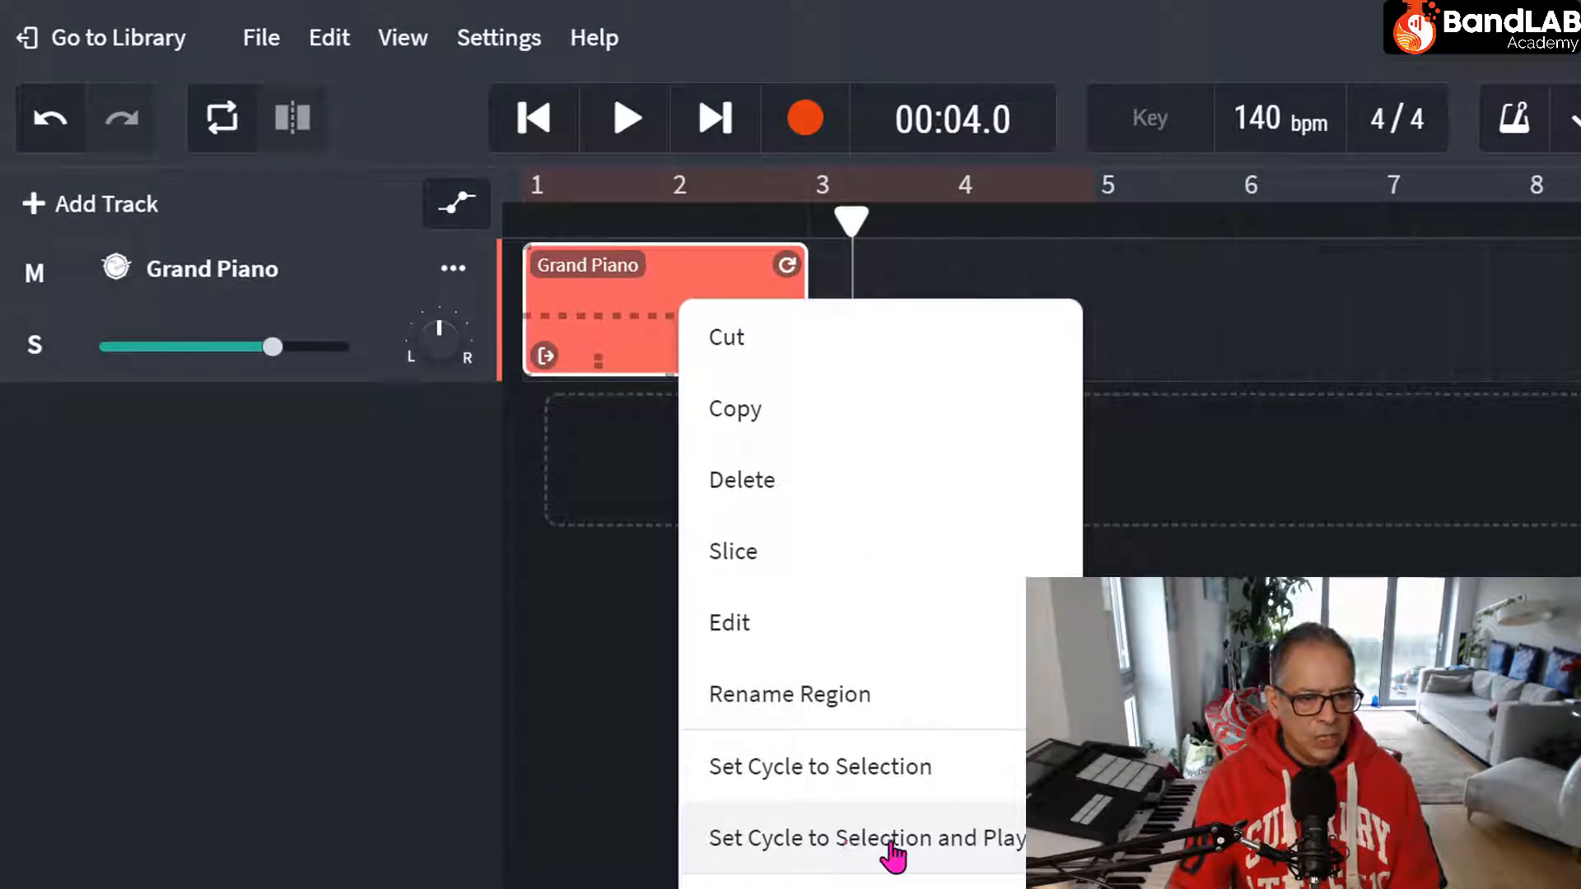
left_click(978, 848)
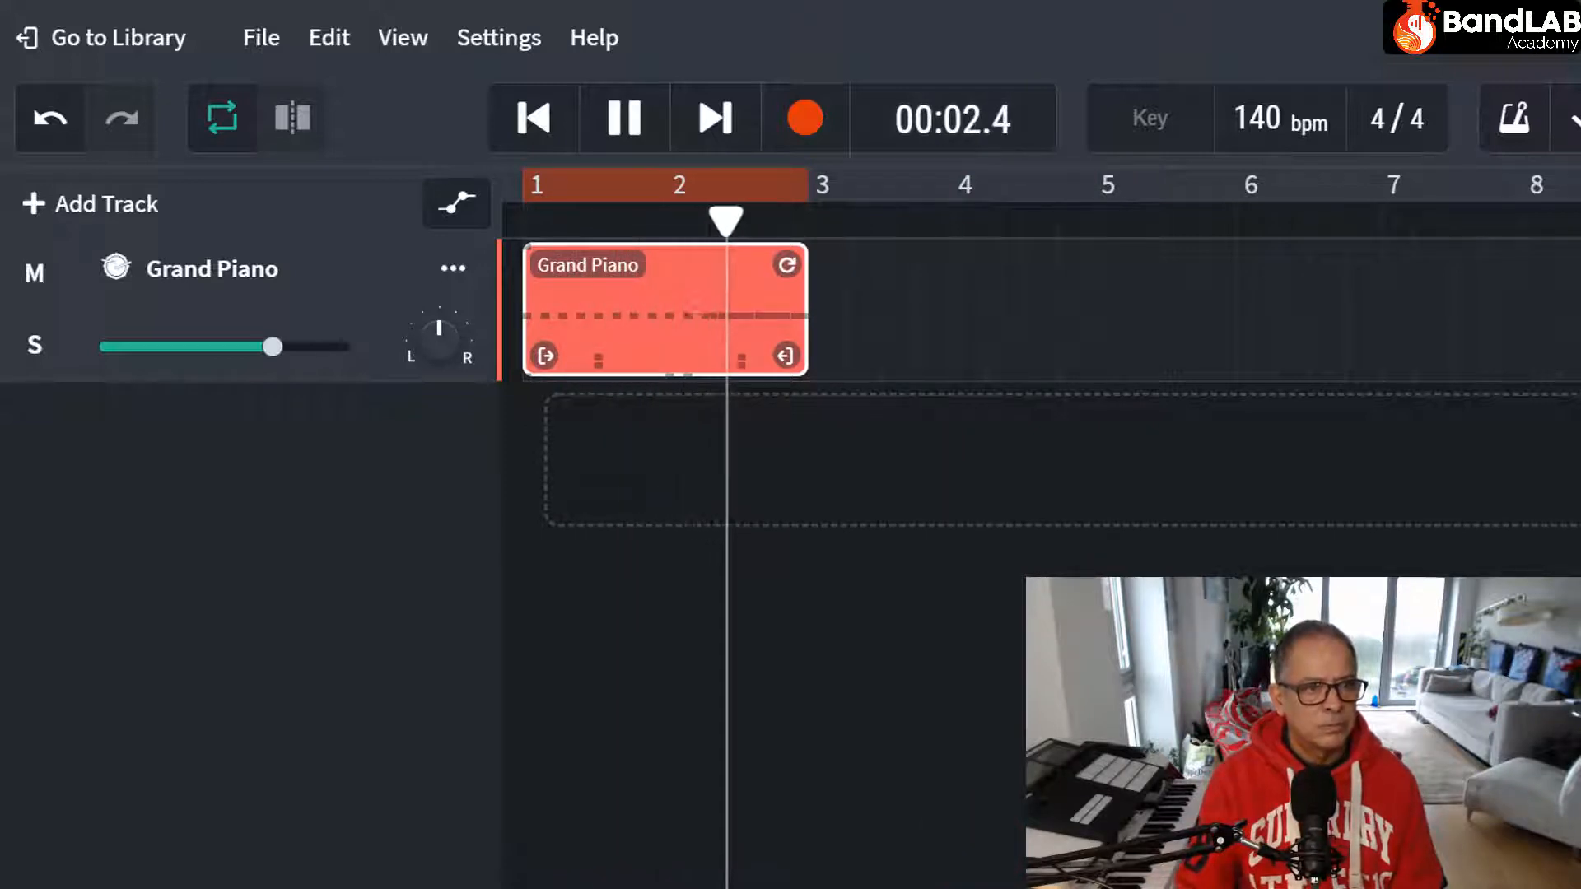
left_click(626, 122)
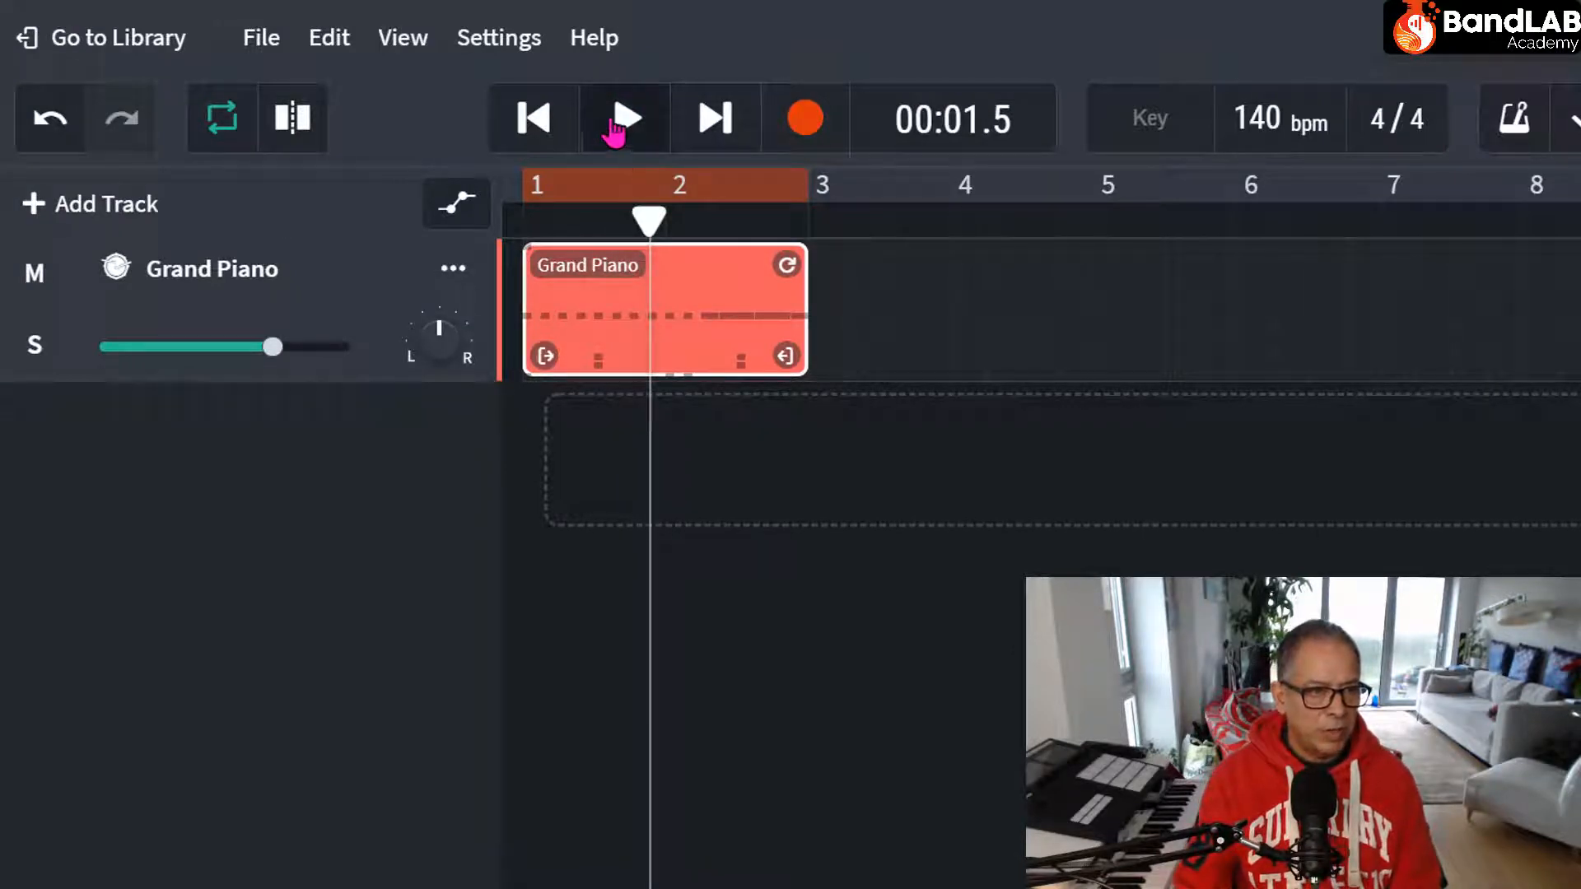
left_click(535, 132)
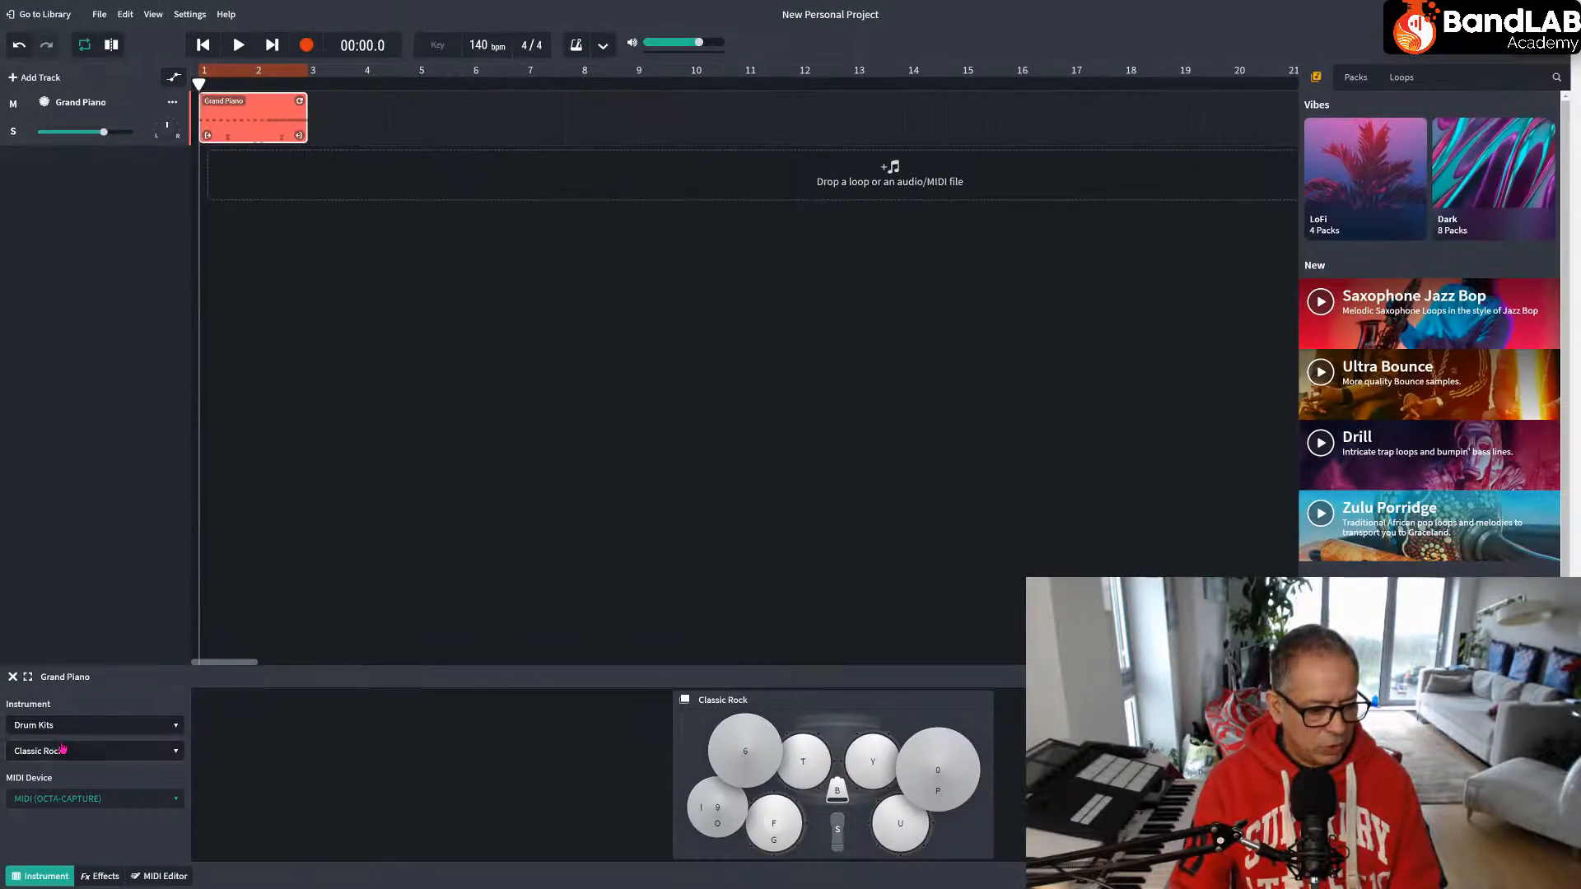
Change the track's instrument to Drum Pads with the 606 Kit and play the looped region.
left_click(68, 752)
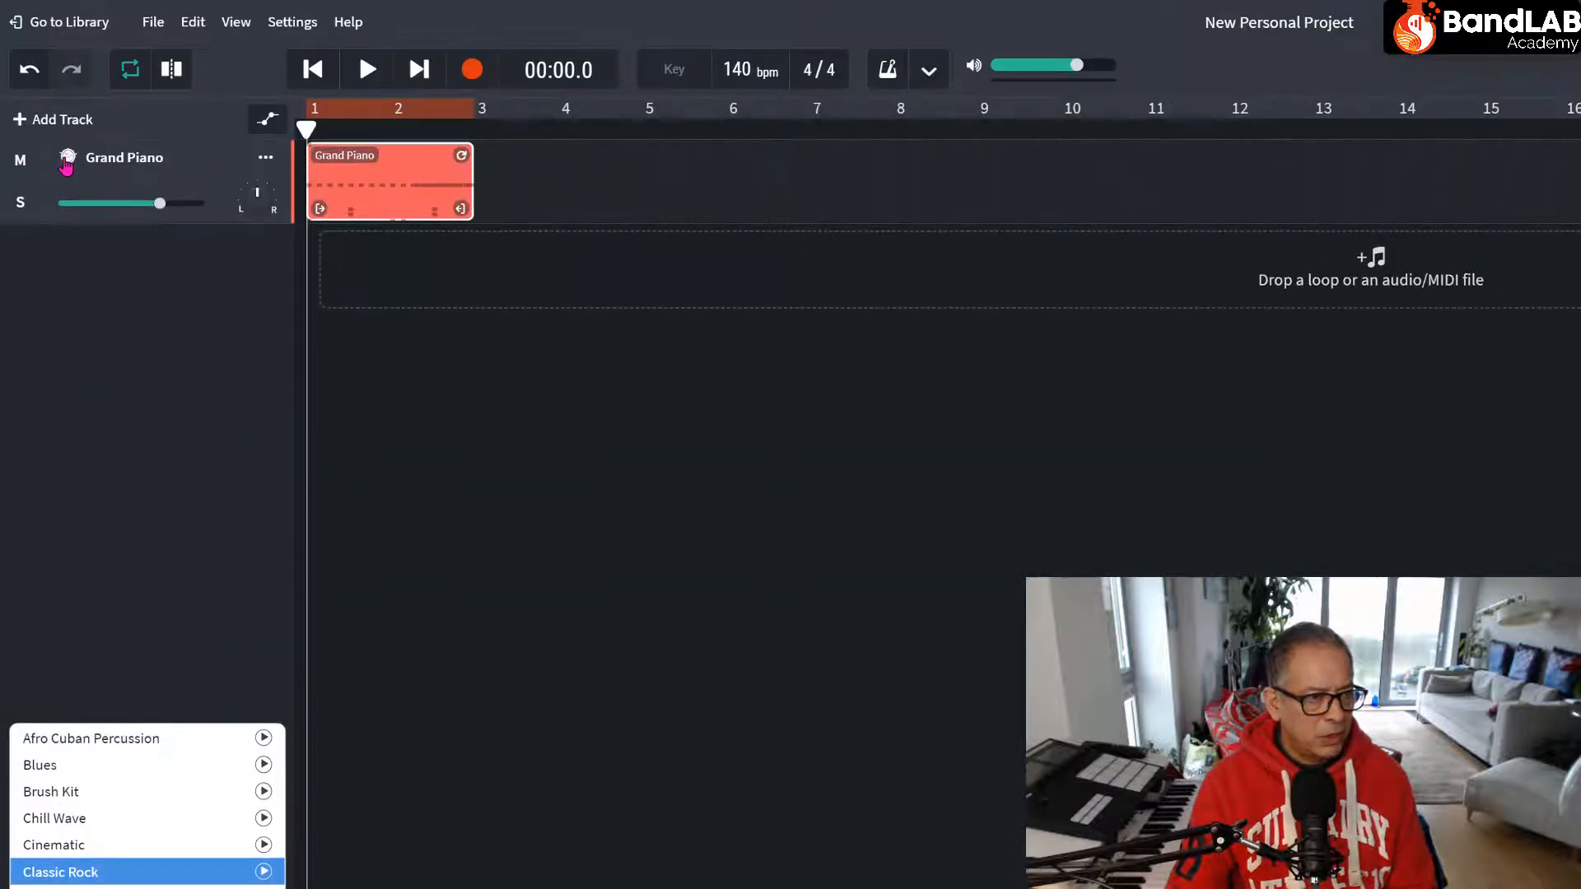
left_click(66, 160)
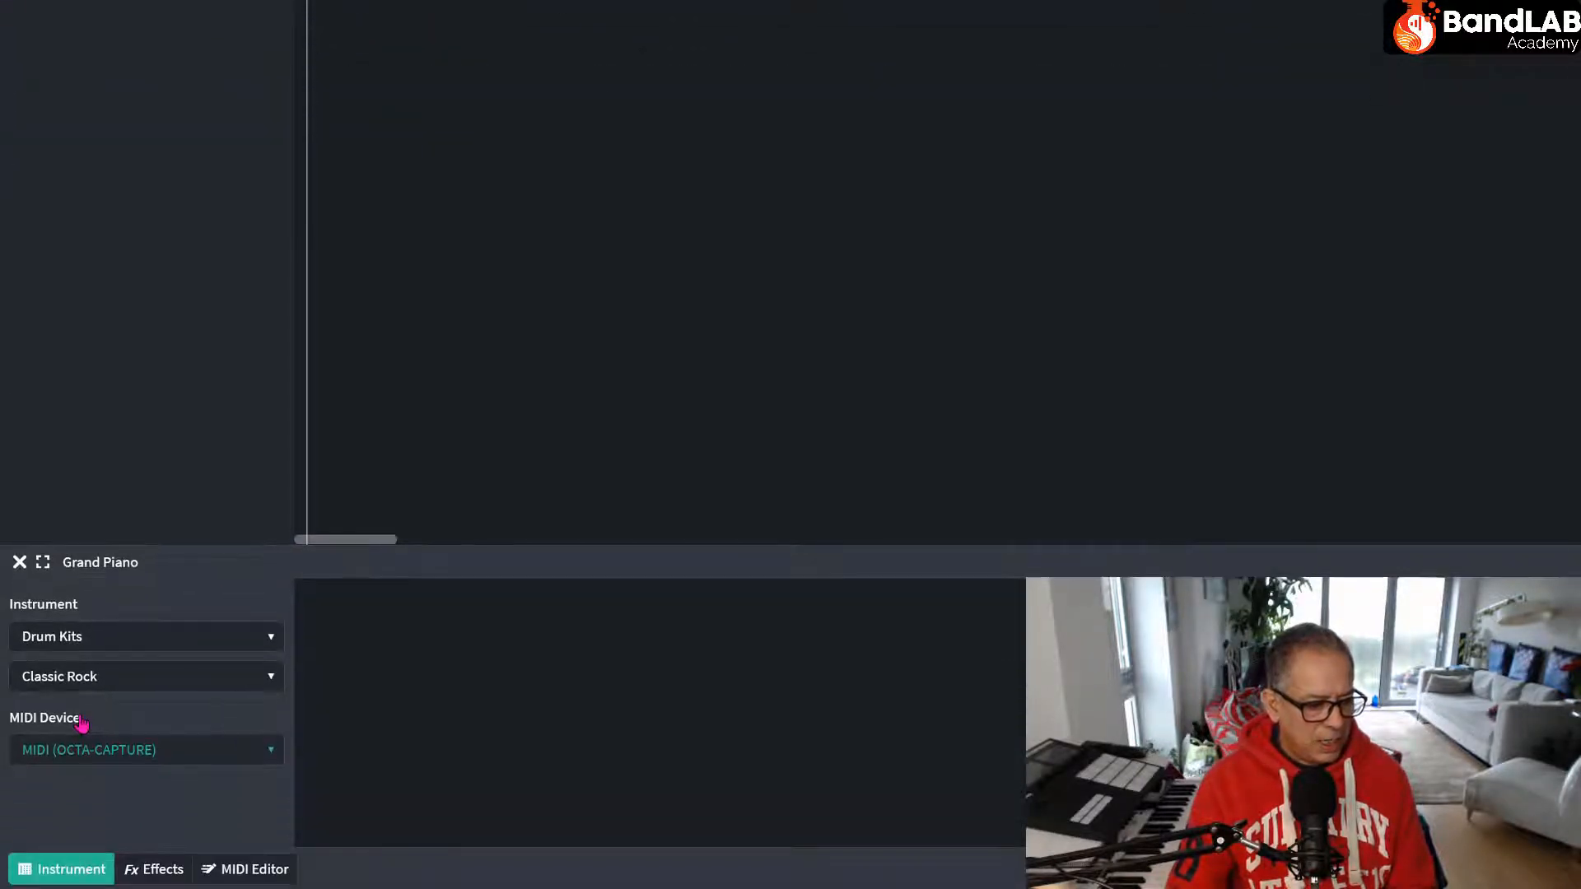
left_click(88, 639)
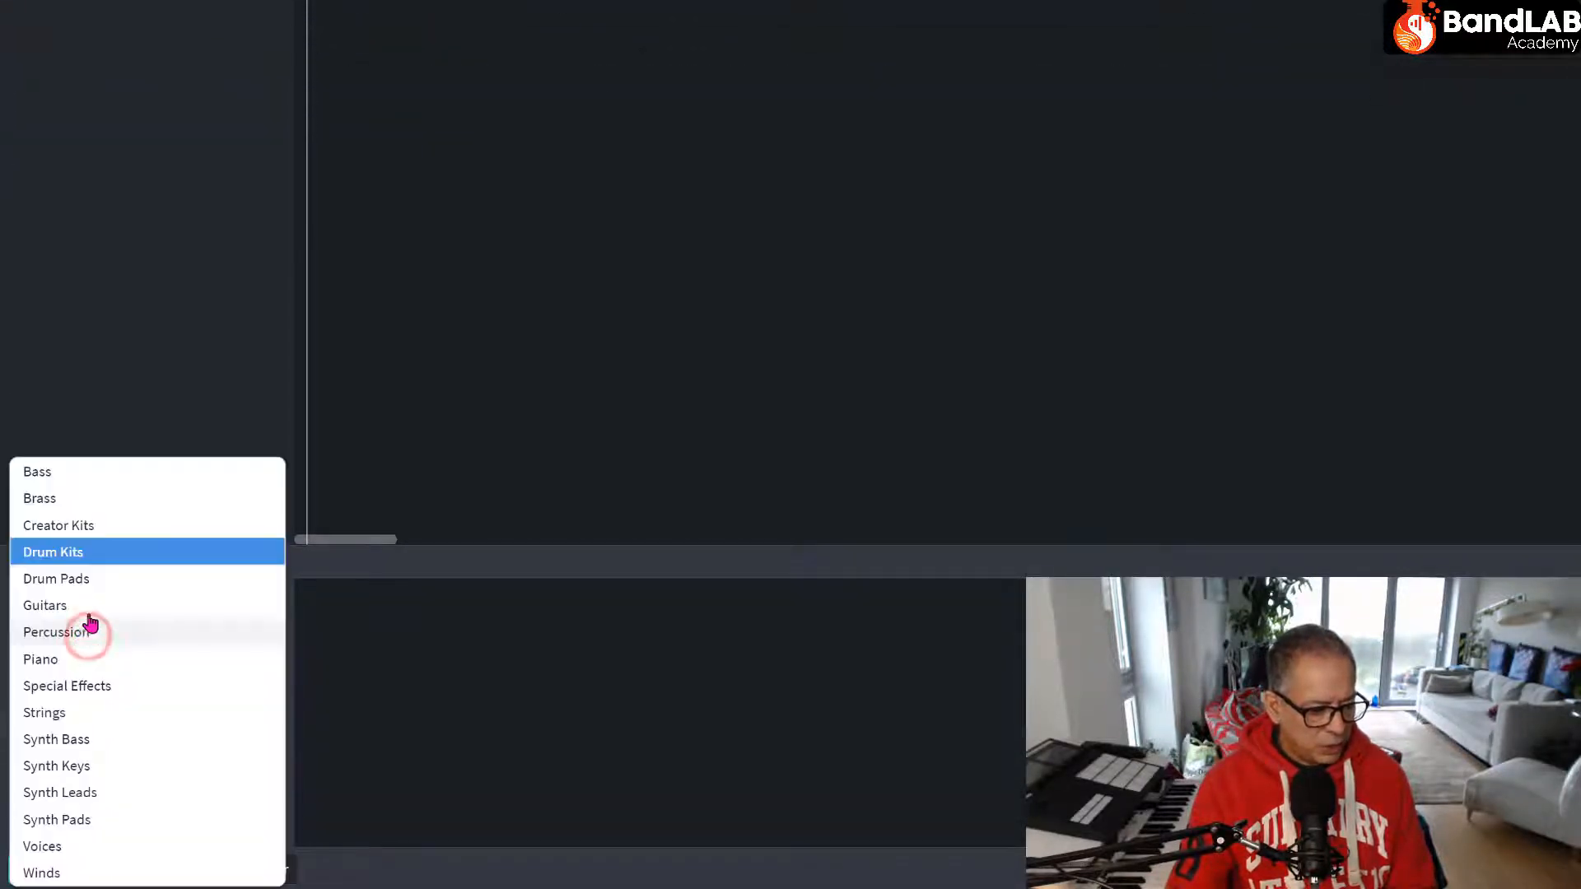
left_click(56, 579)
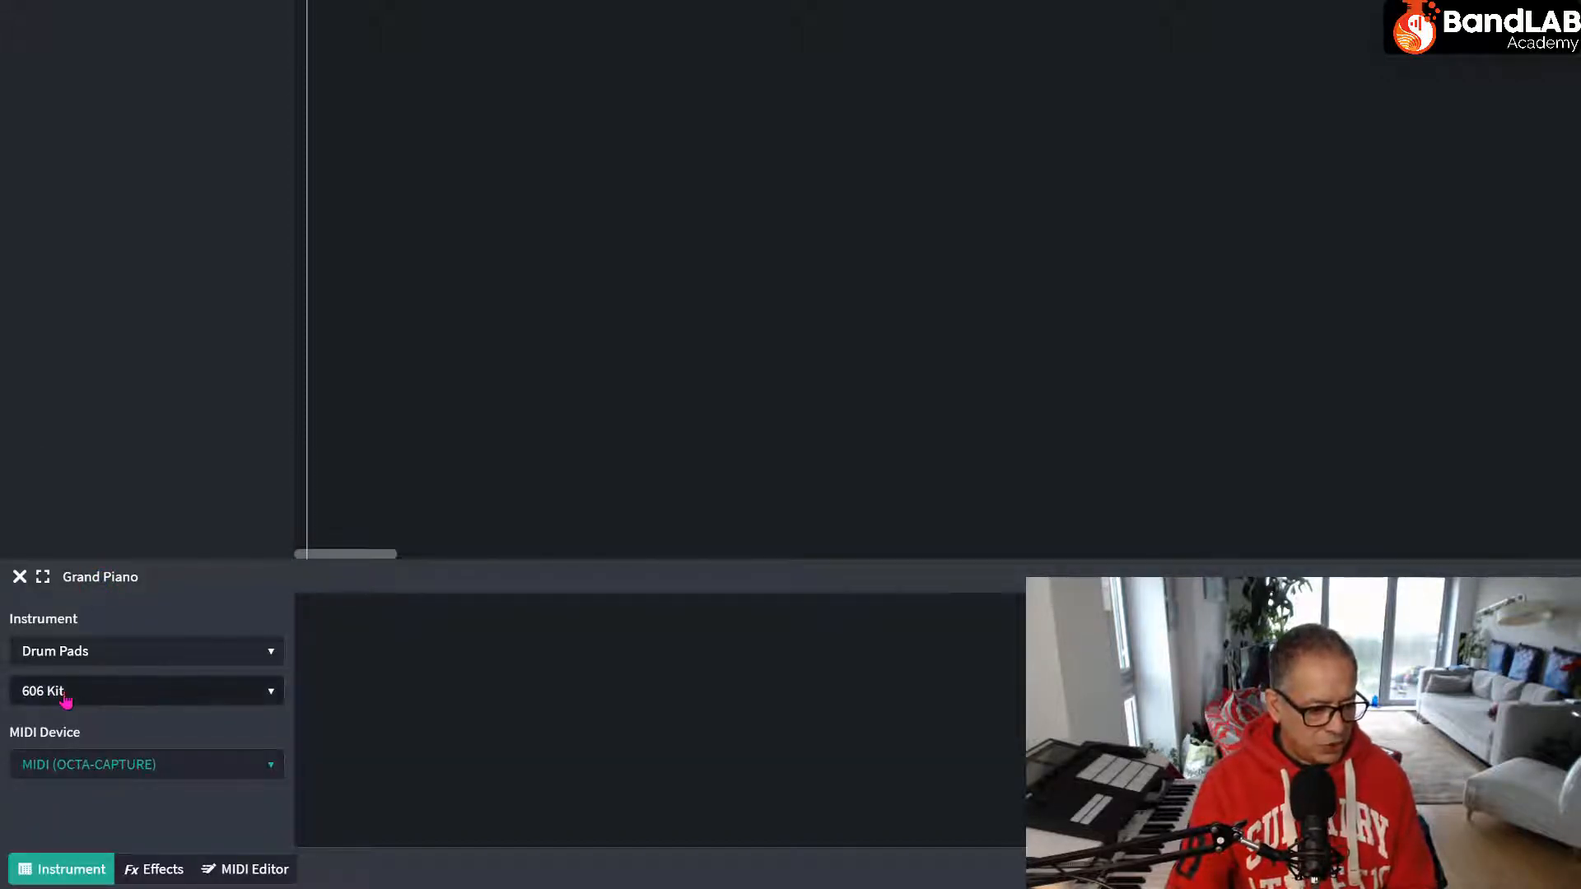
left_click(103, 699)
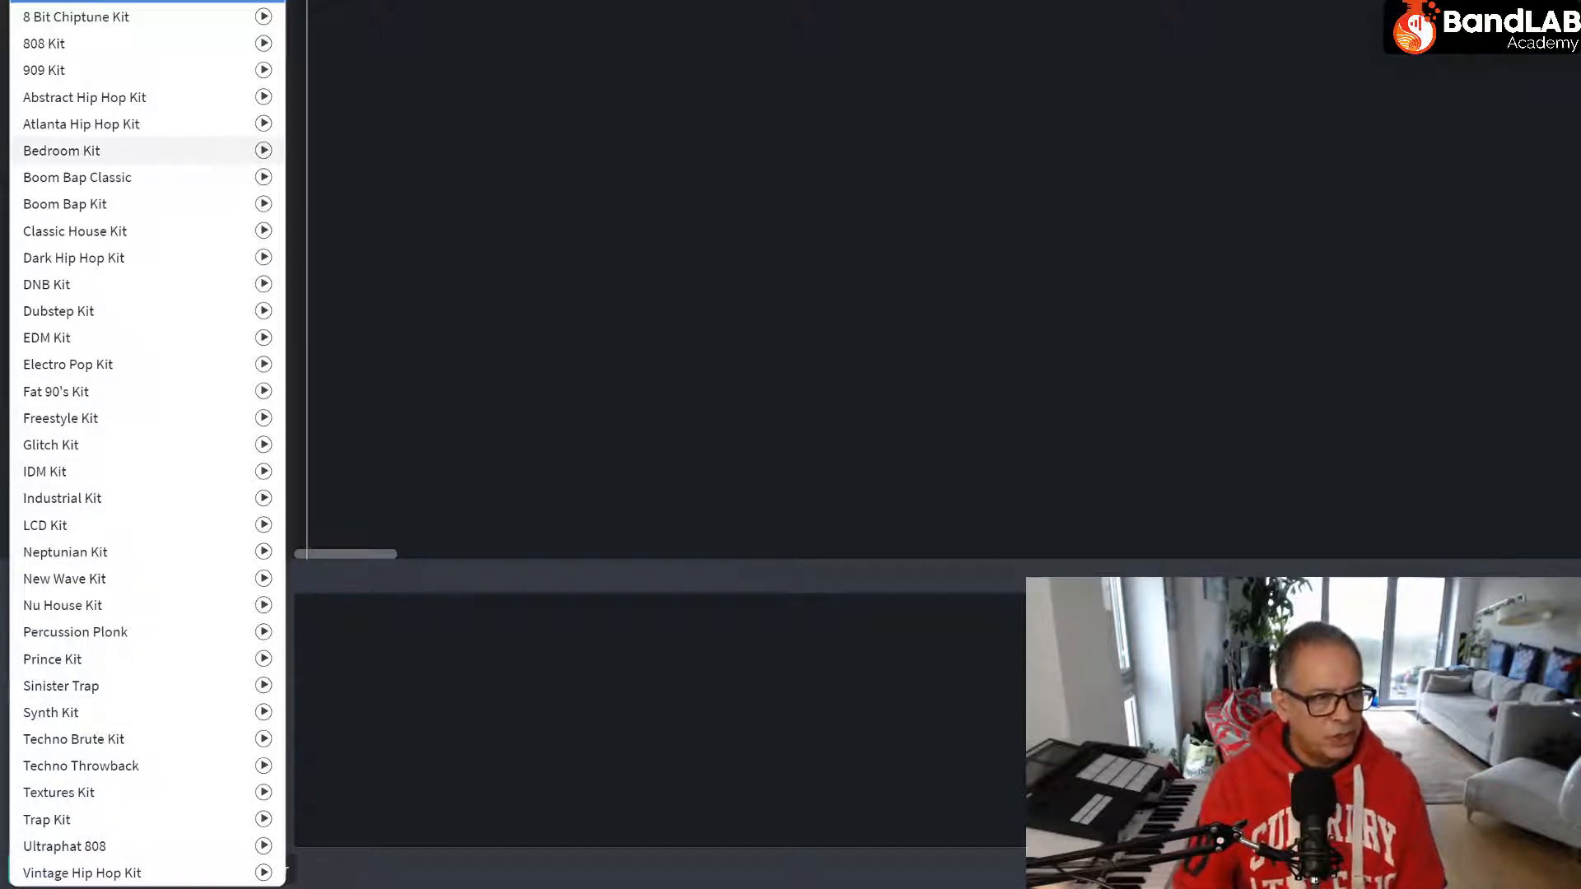
left_click(148, 1)
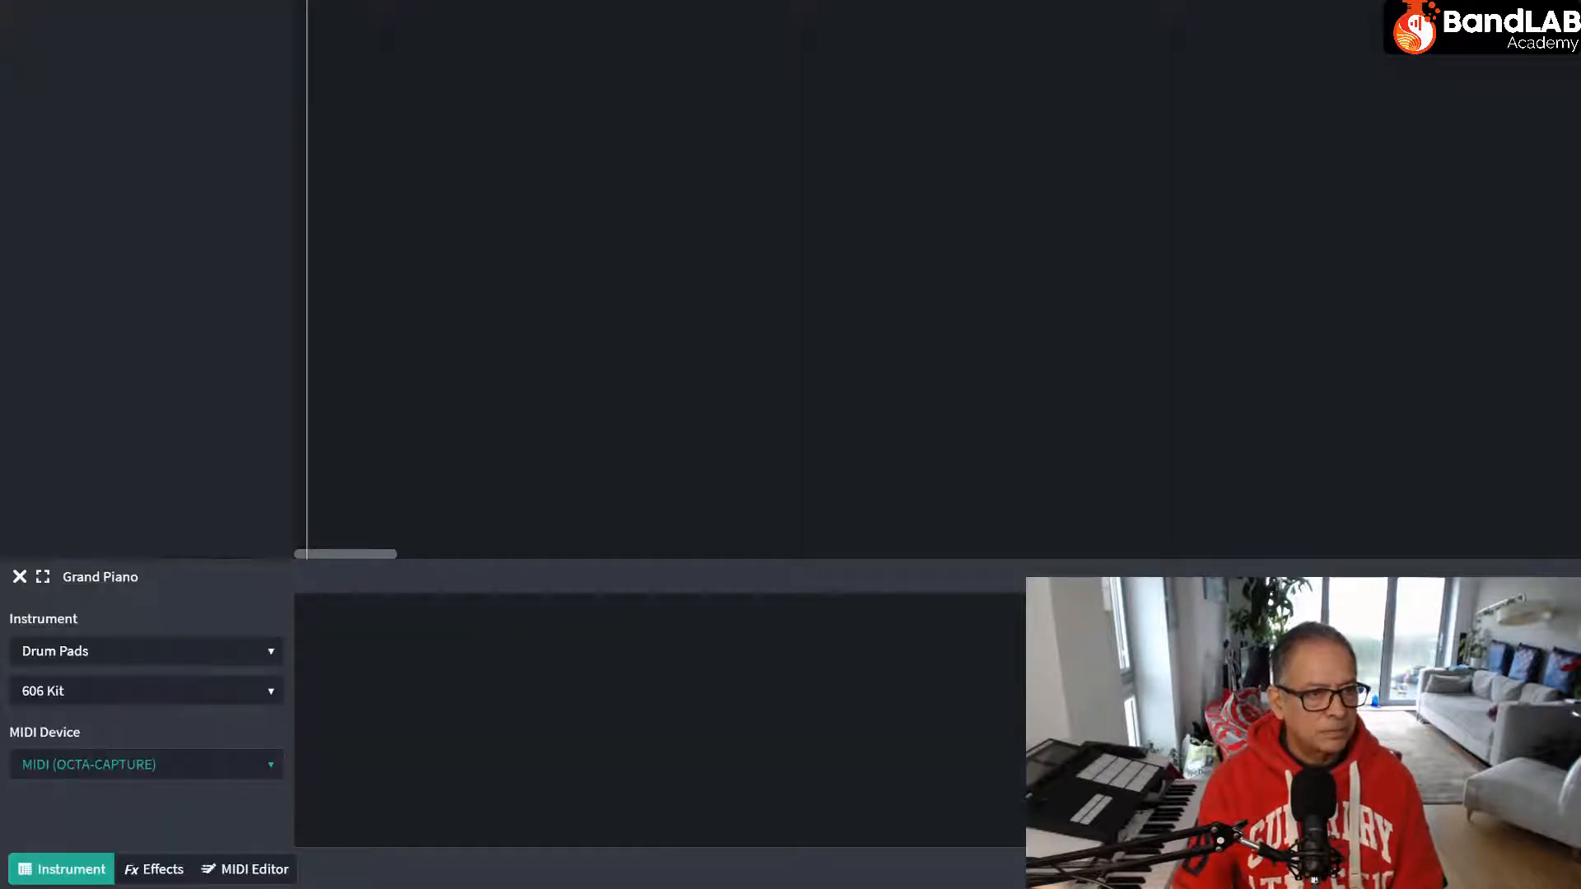
key("space")
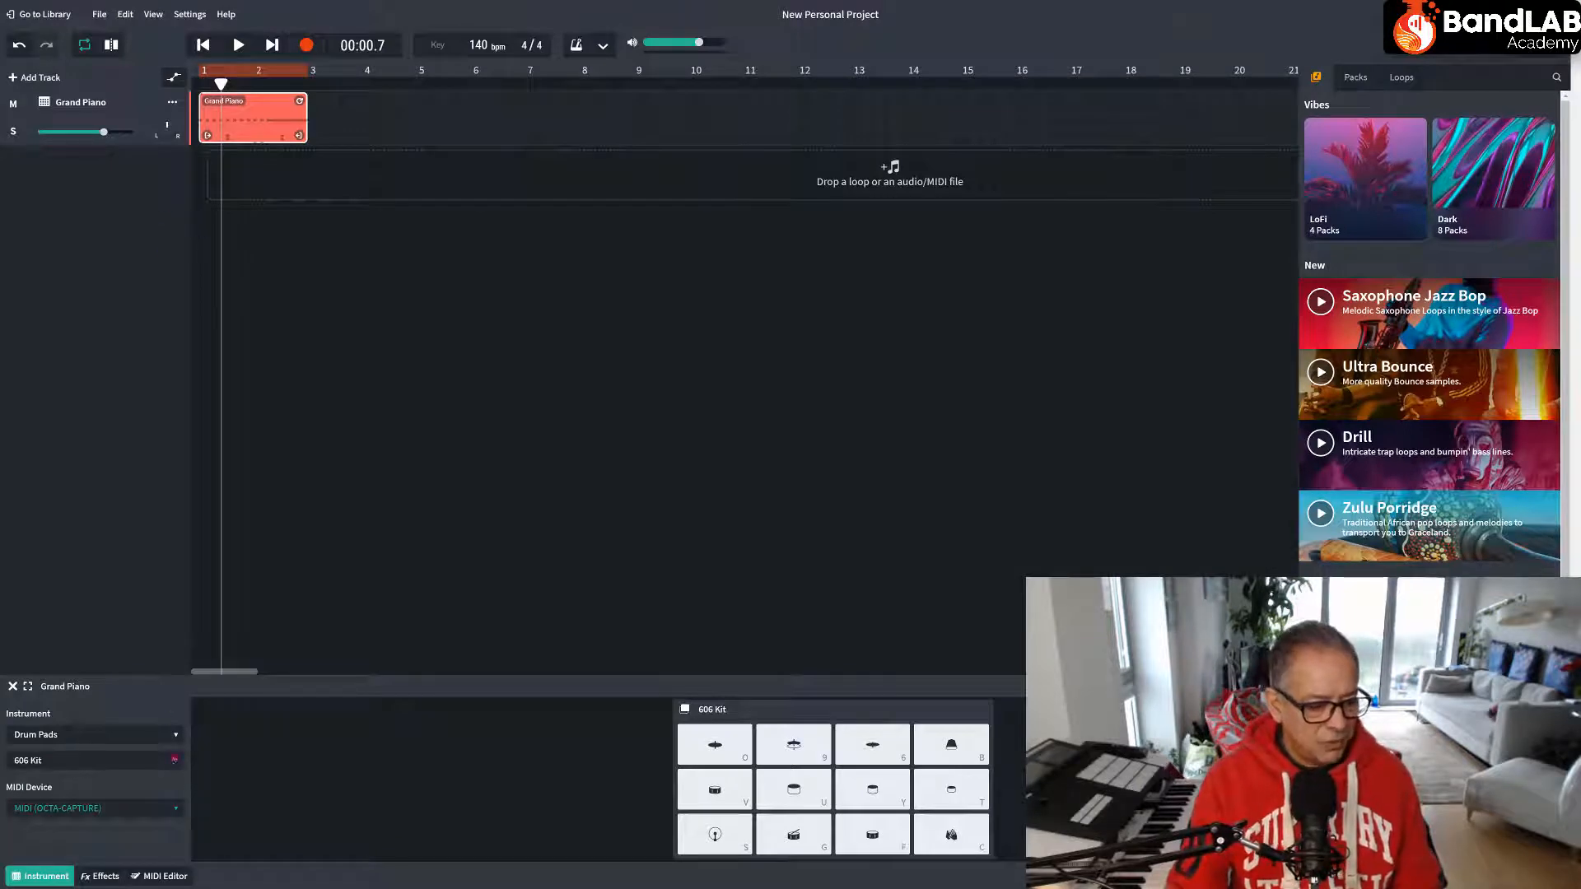
Apply the saved effects preset Int. Dance Day Bass HiFi Comp to the track and switch its DIGI Comp compressor off and on to compare.
left_click(102, 877)
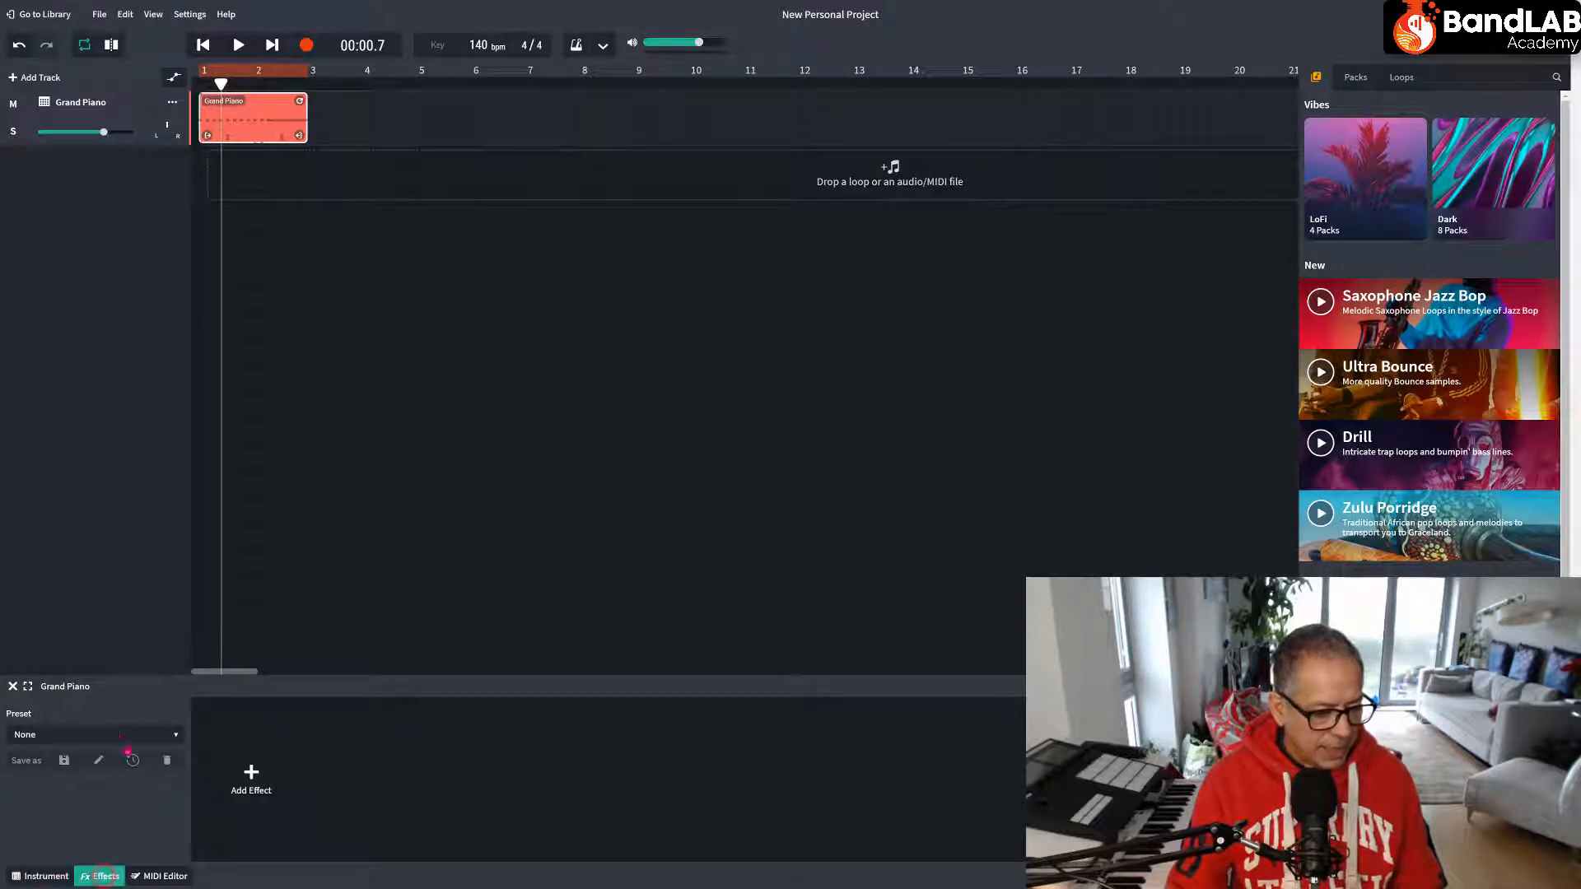
left_click(30, 732)
mouse_move(258, 187)
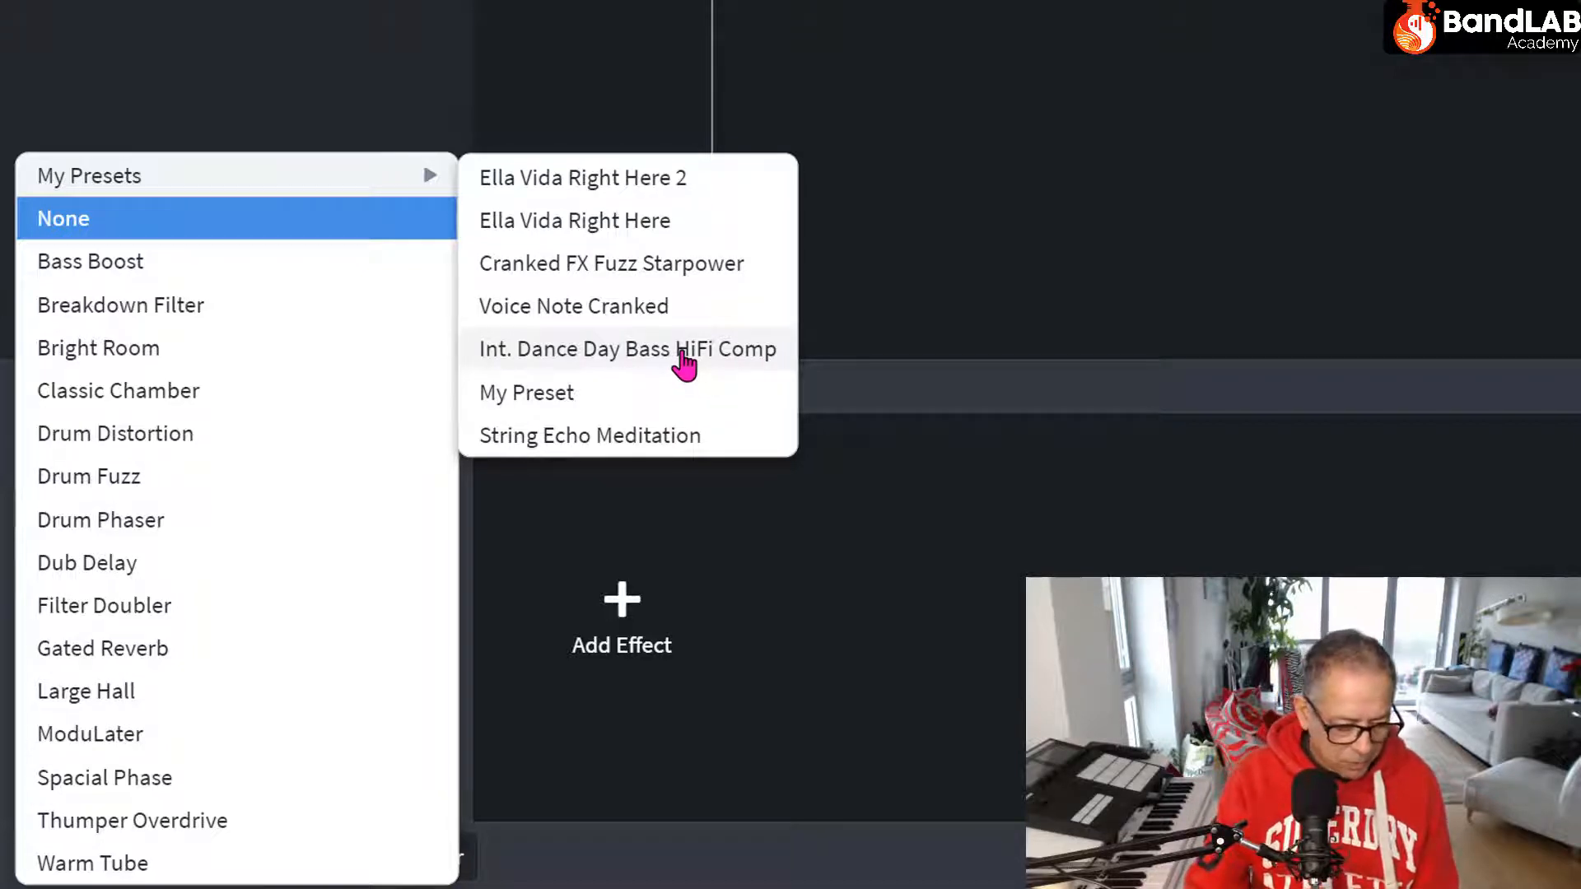
left_click(684, 353)
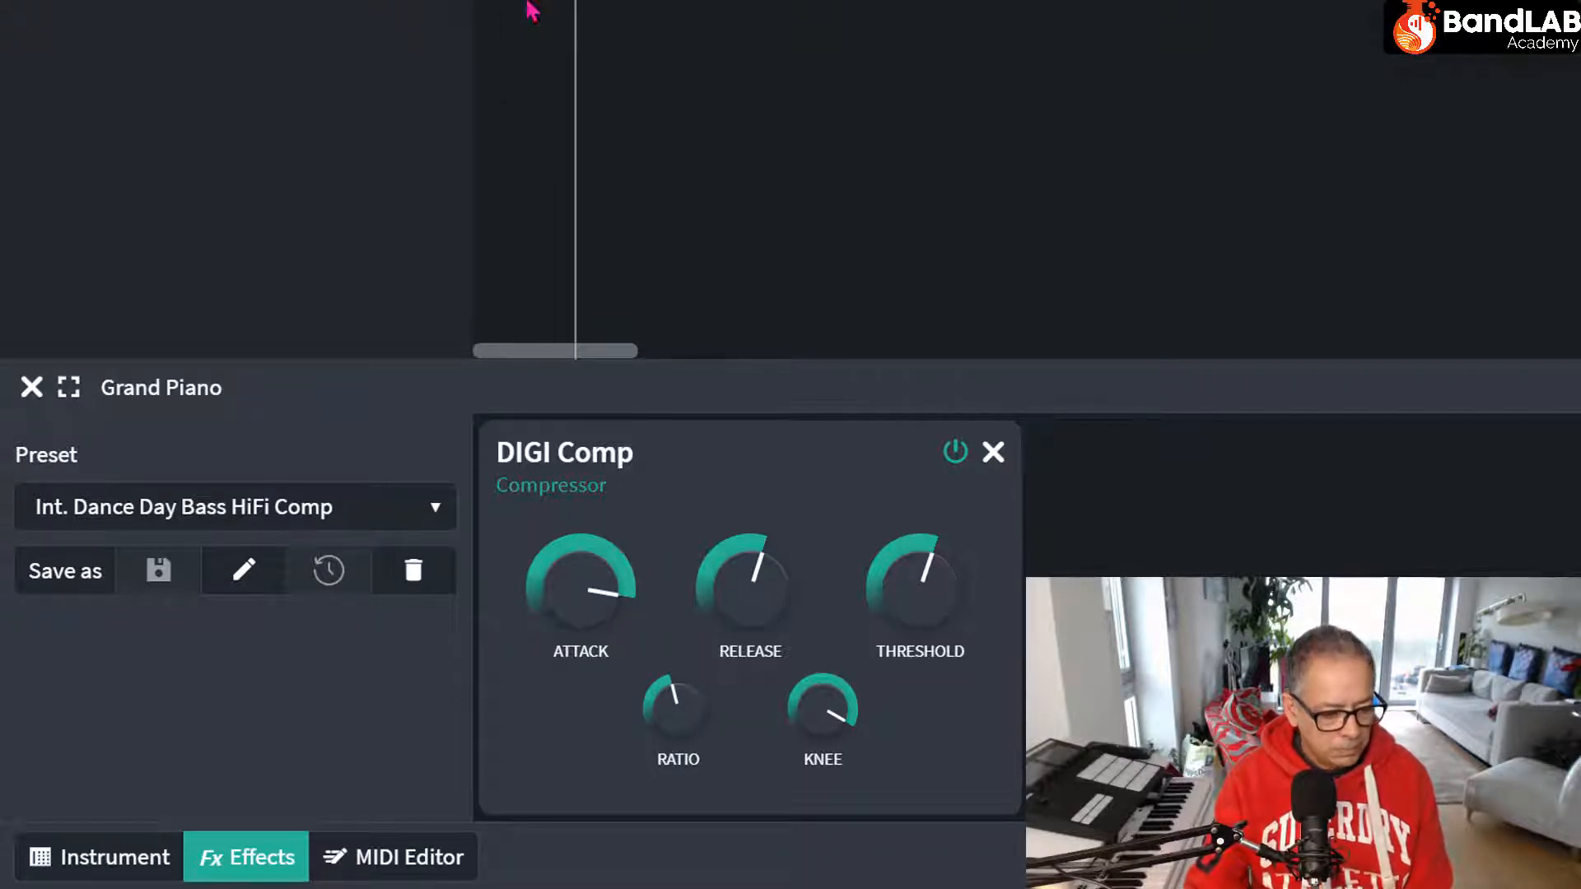
left_click(955, 453)
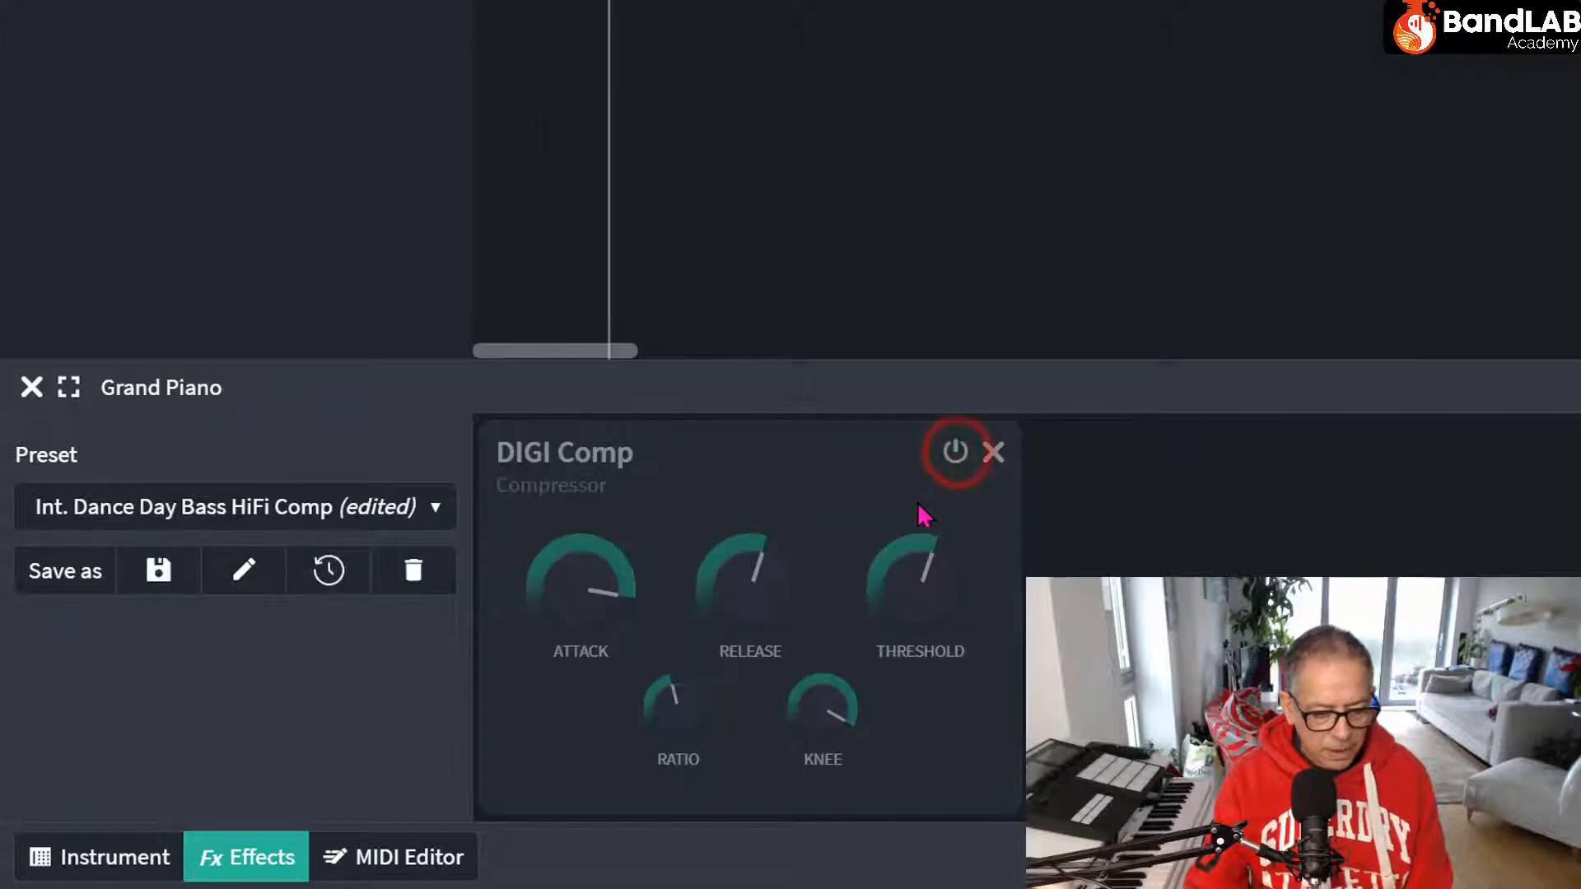
left_click(956, 457)
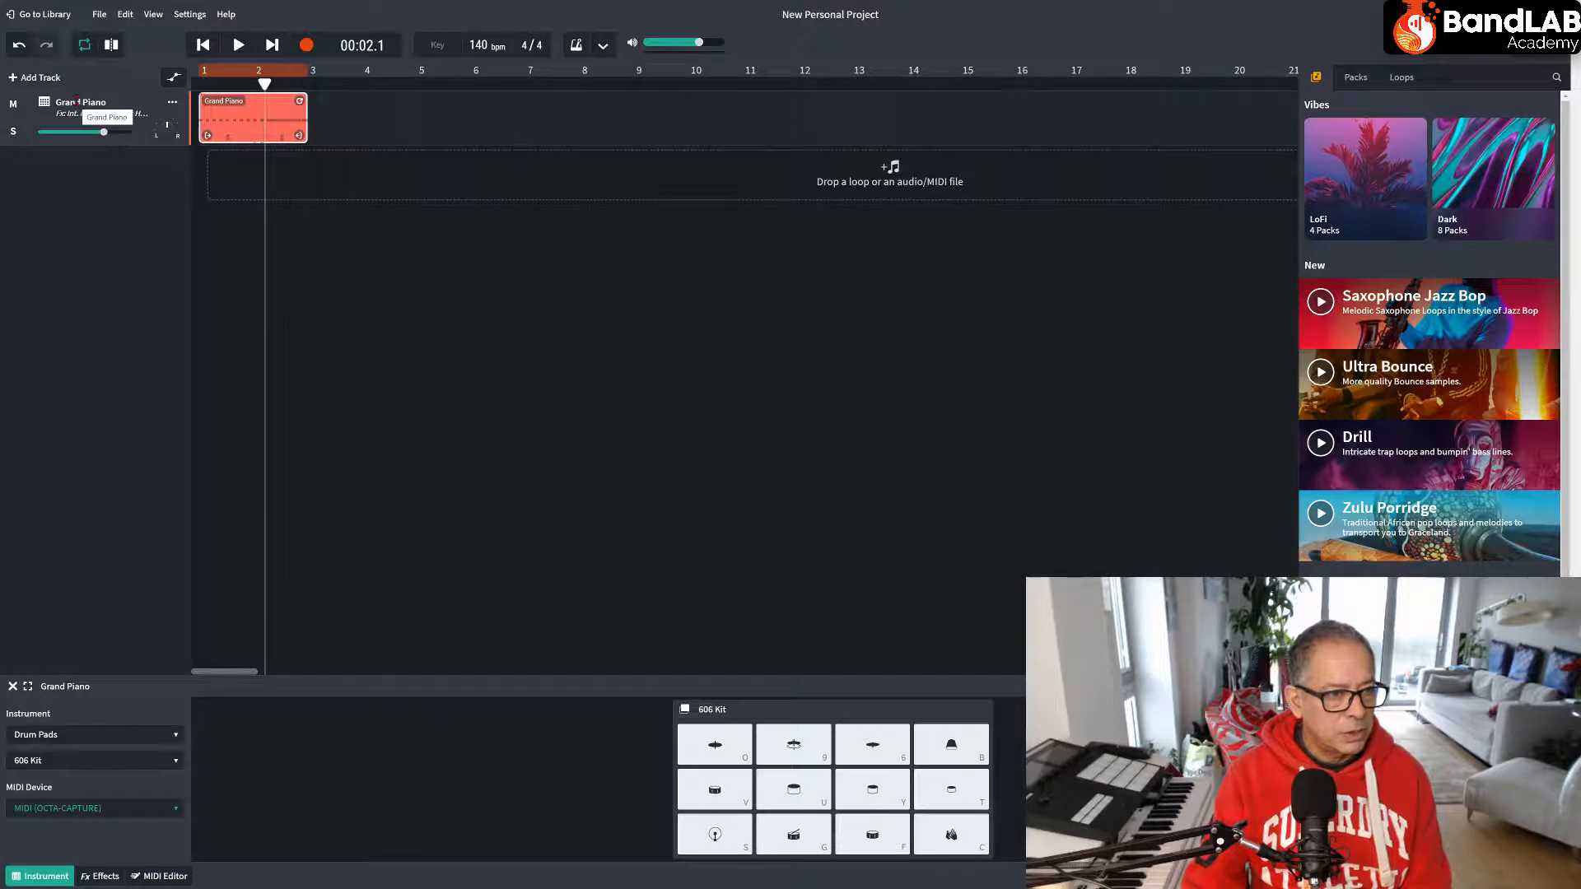
Rename the Grand Piano track as Drum Pads 606 and duplicate it.
double_click(76, 101)
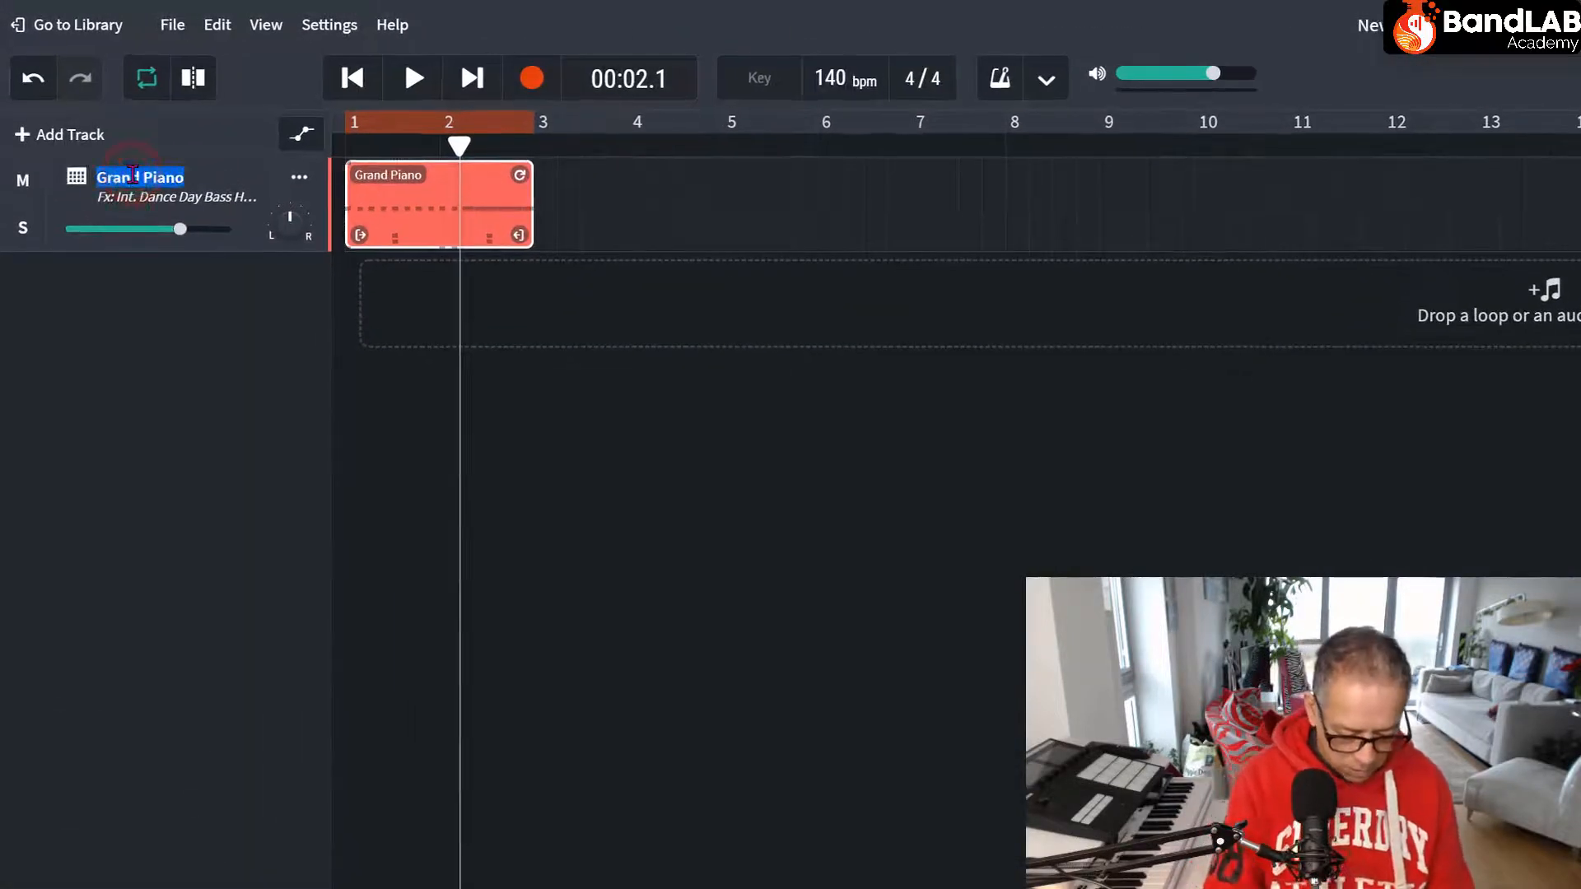
type("Drum Pads 606")
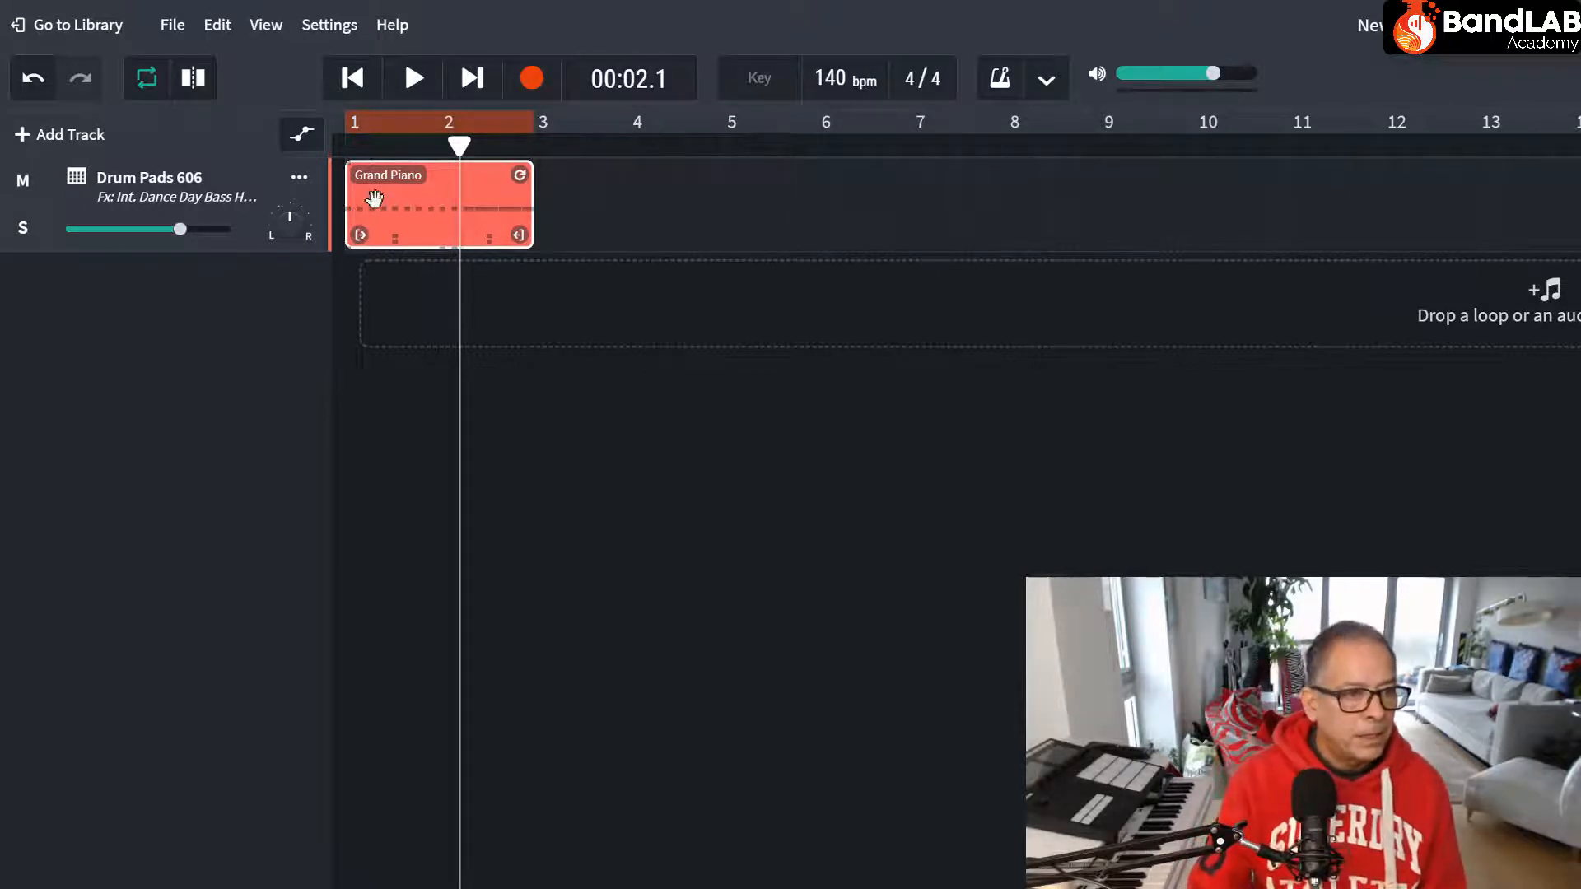
left_click(296, 181)
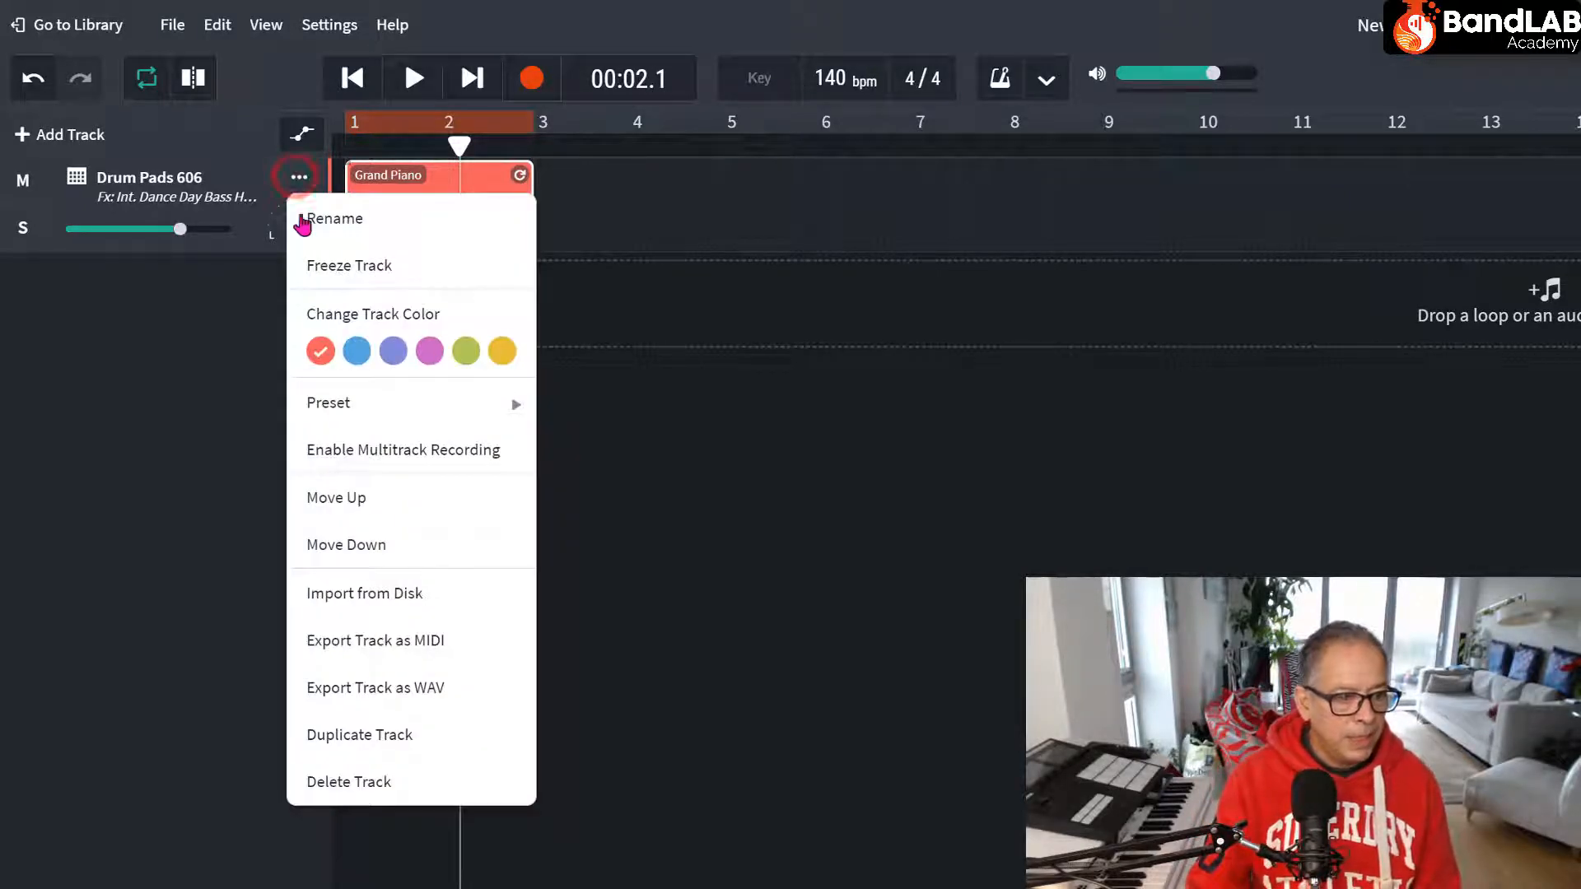
left_click(363, 735)
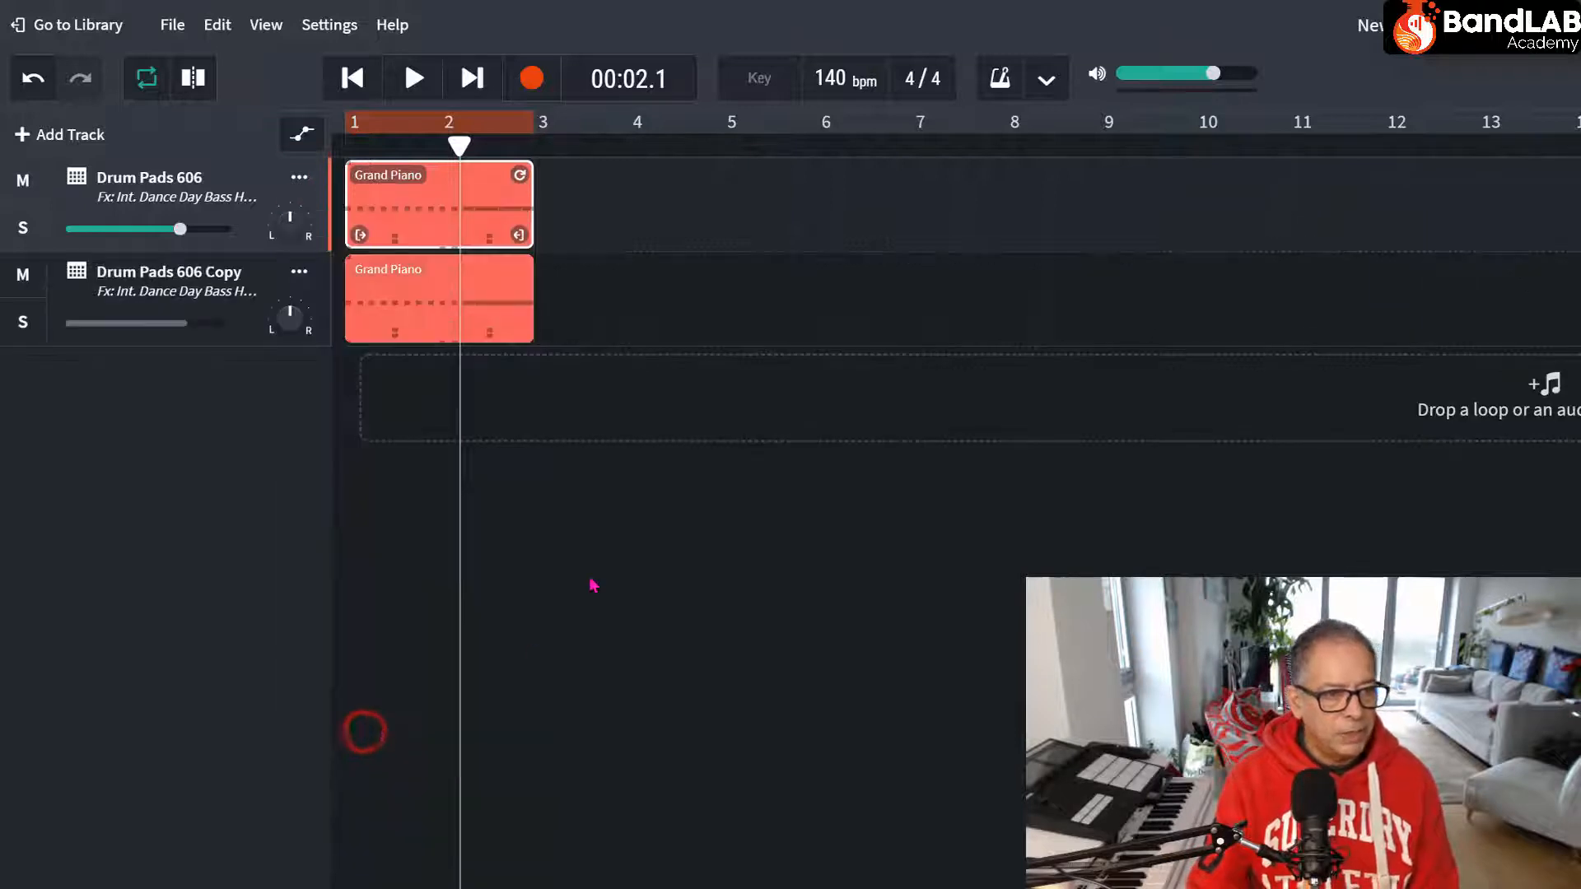
Solo the duplicated track, change its kit to 8 Bit Chiptune Kit and play it from the start.
left_click(18, 333)
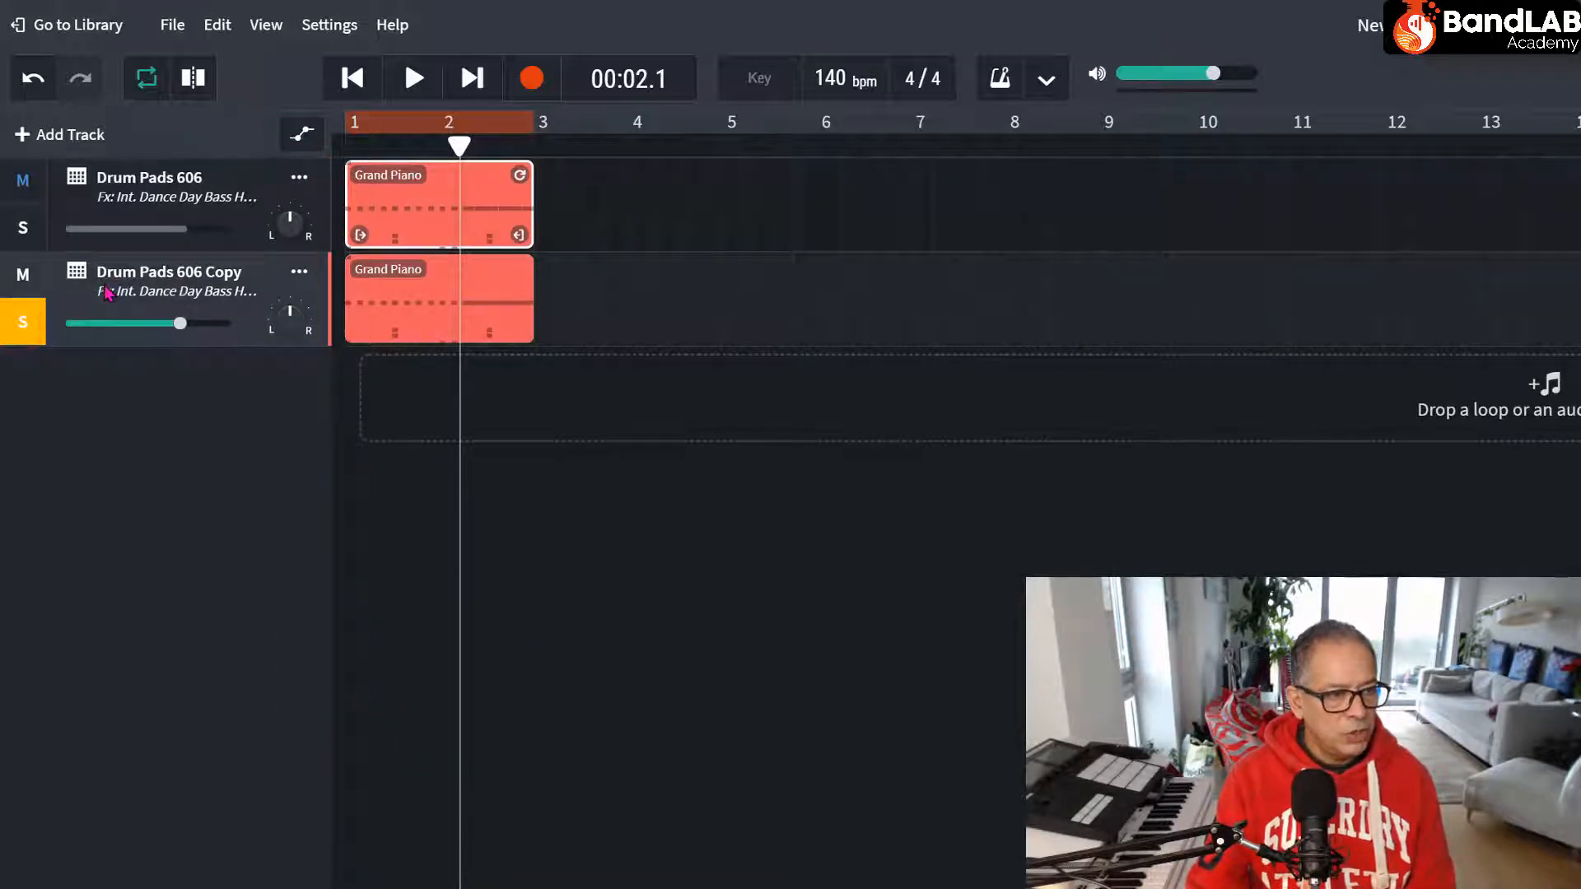
left_click(76, 276)
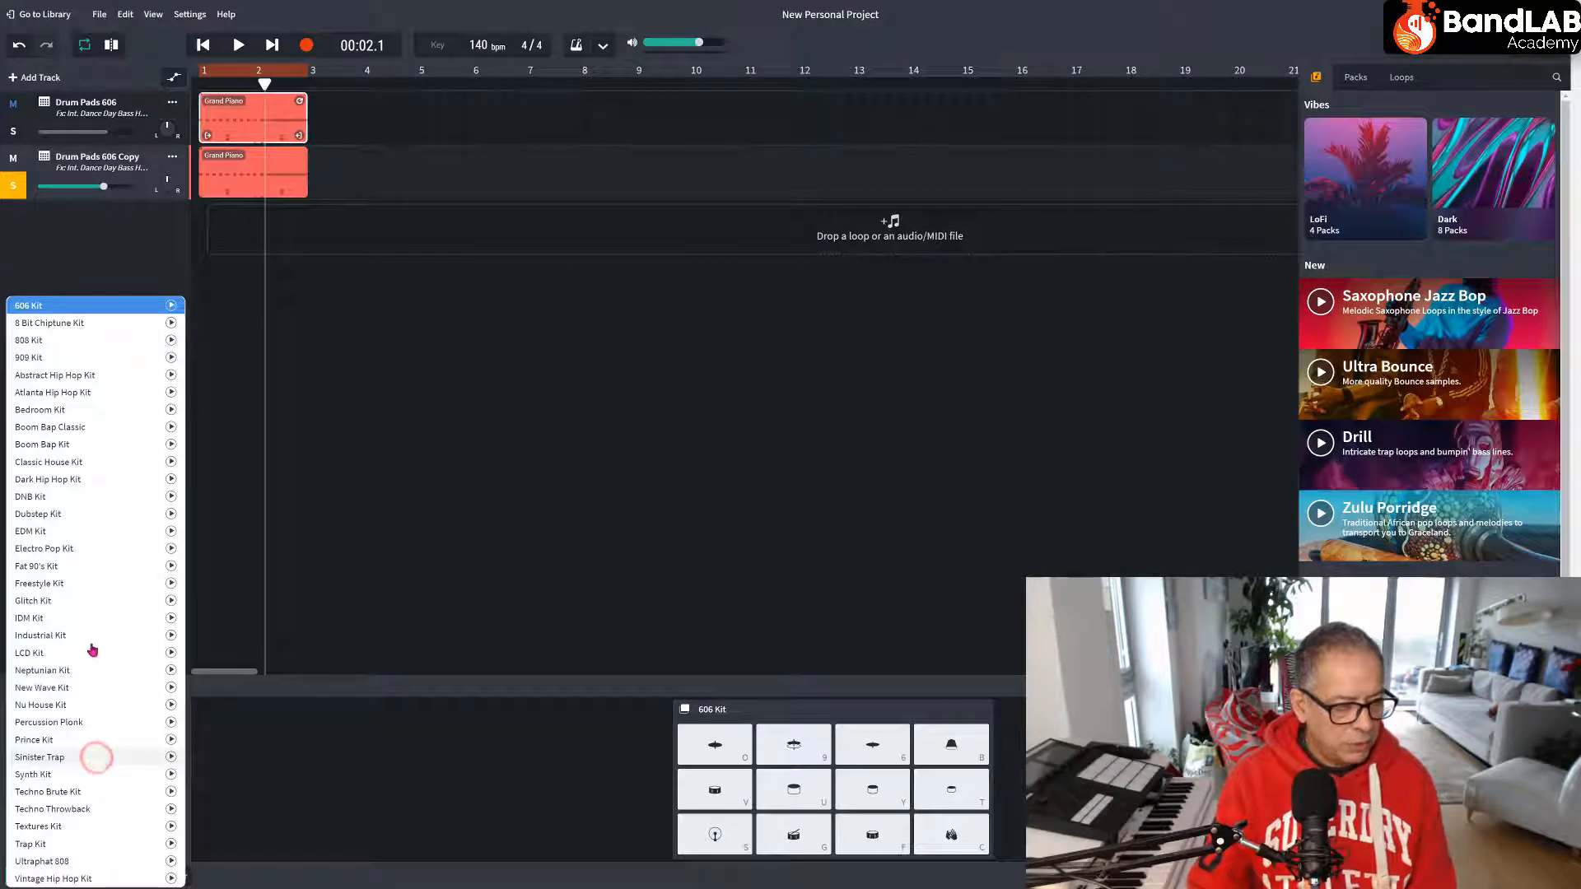
left_click(50, 323)
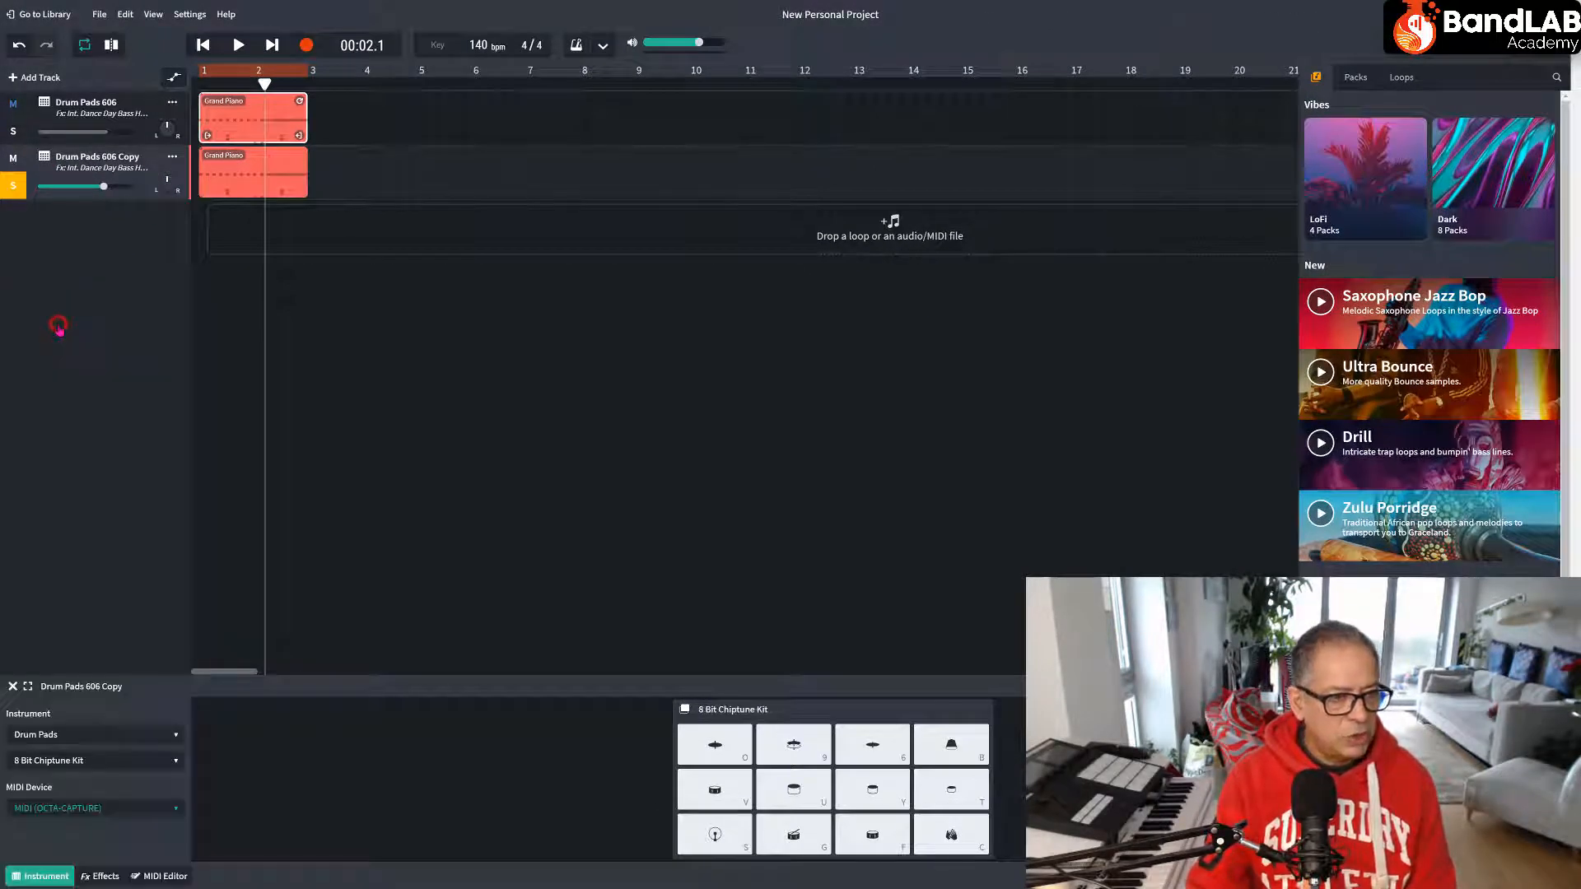
left_click(203, 45)
left_click(238, 45)
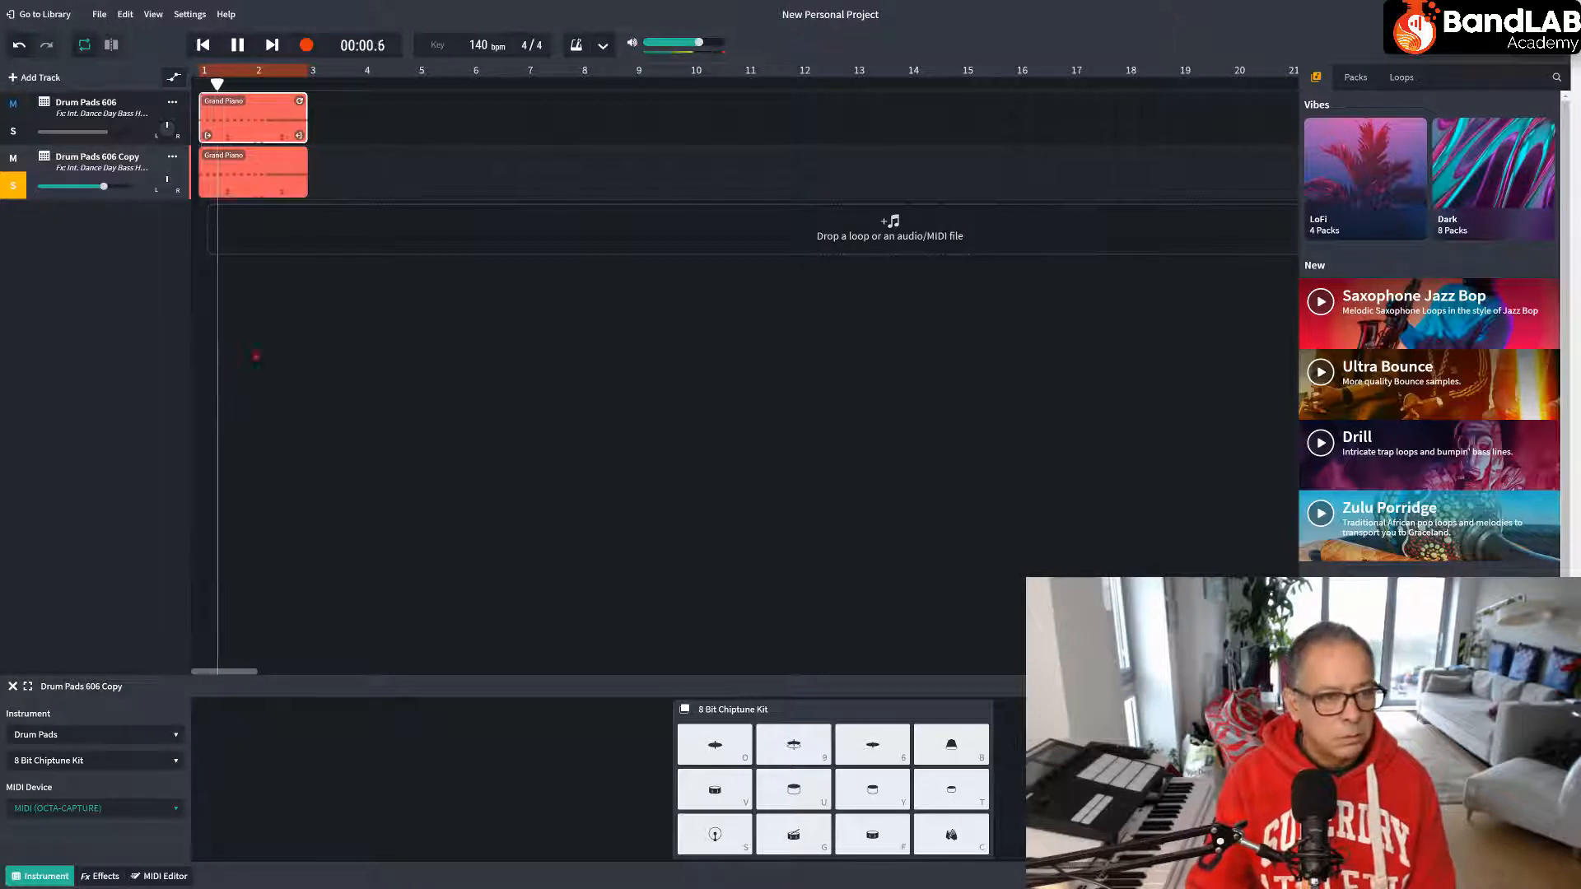
Audition the Abstract Hip Hop Kit and the DNB Kit on the soloed duplicate track, playing the loop with each.
left_click(239, 46)
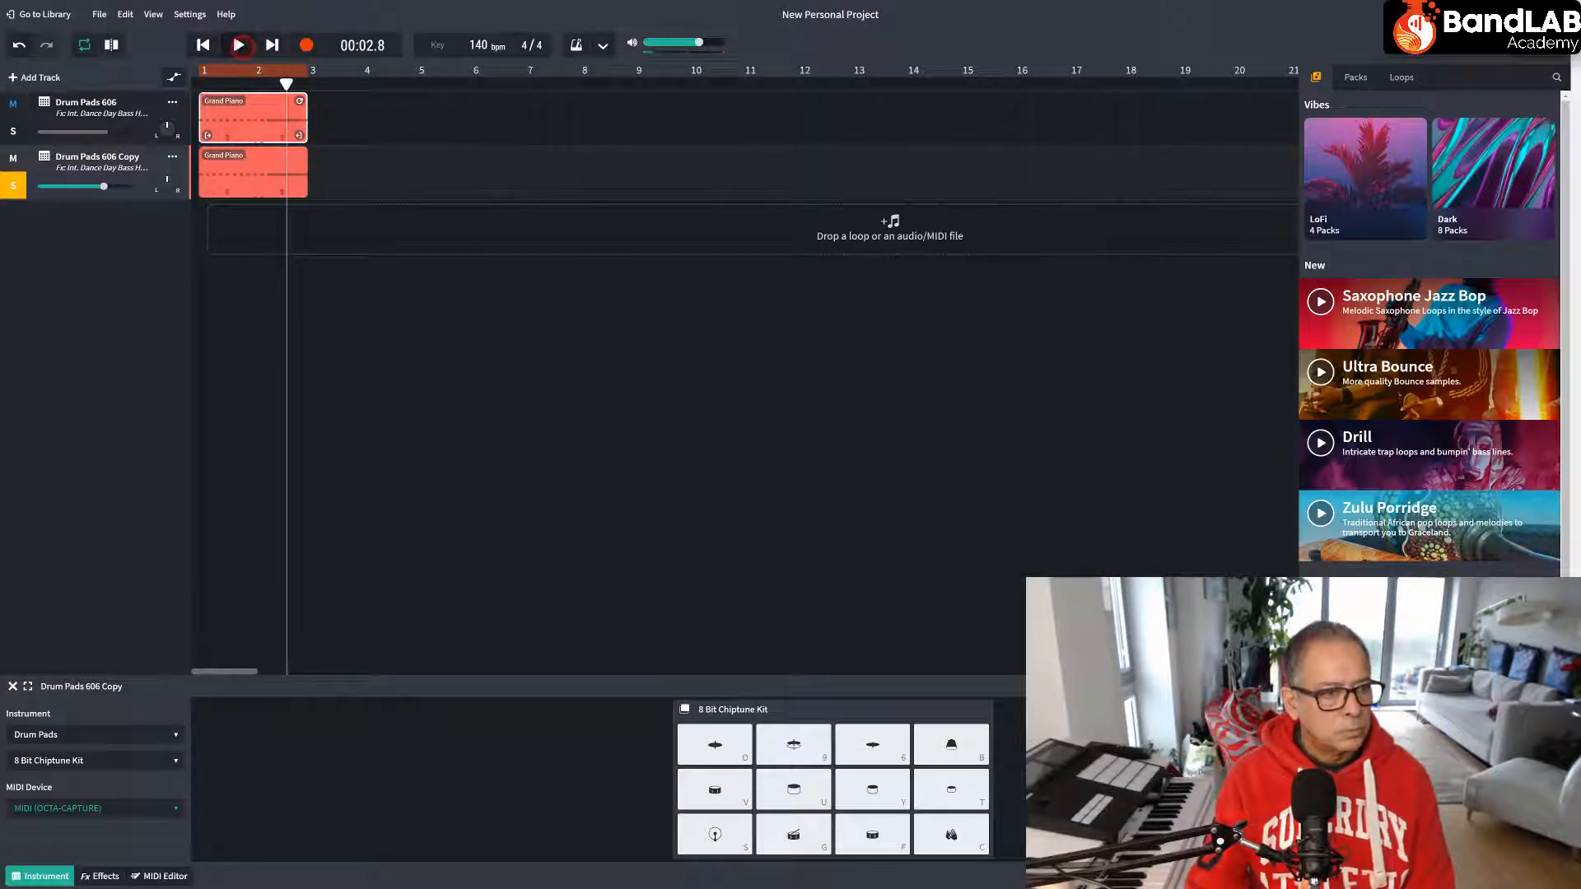
left_click(108, 766)
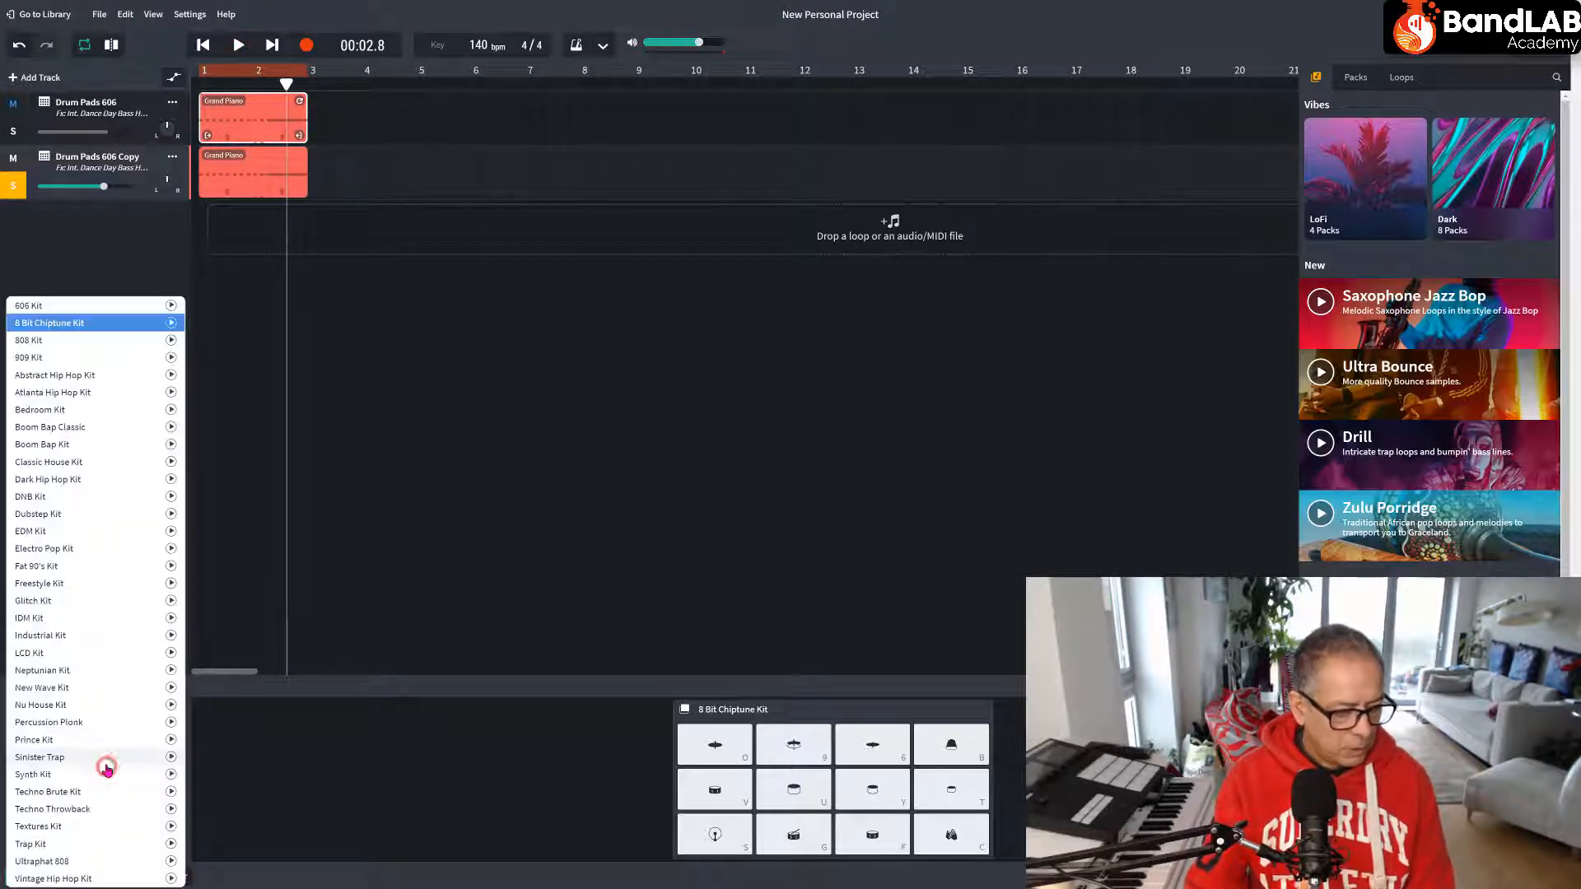
left_click(52, 376)
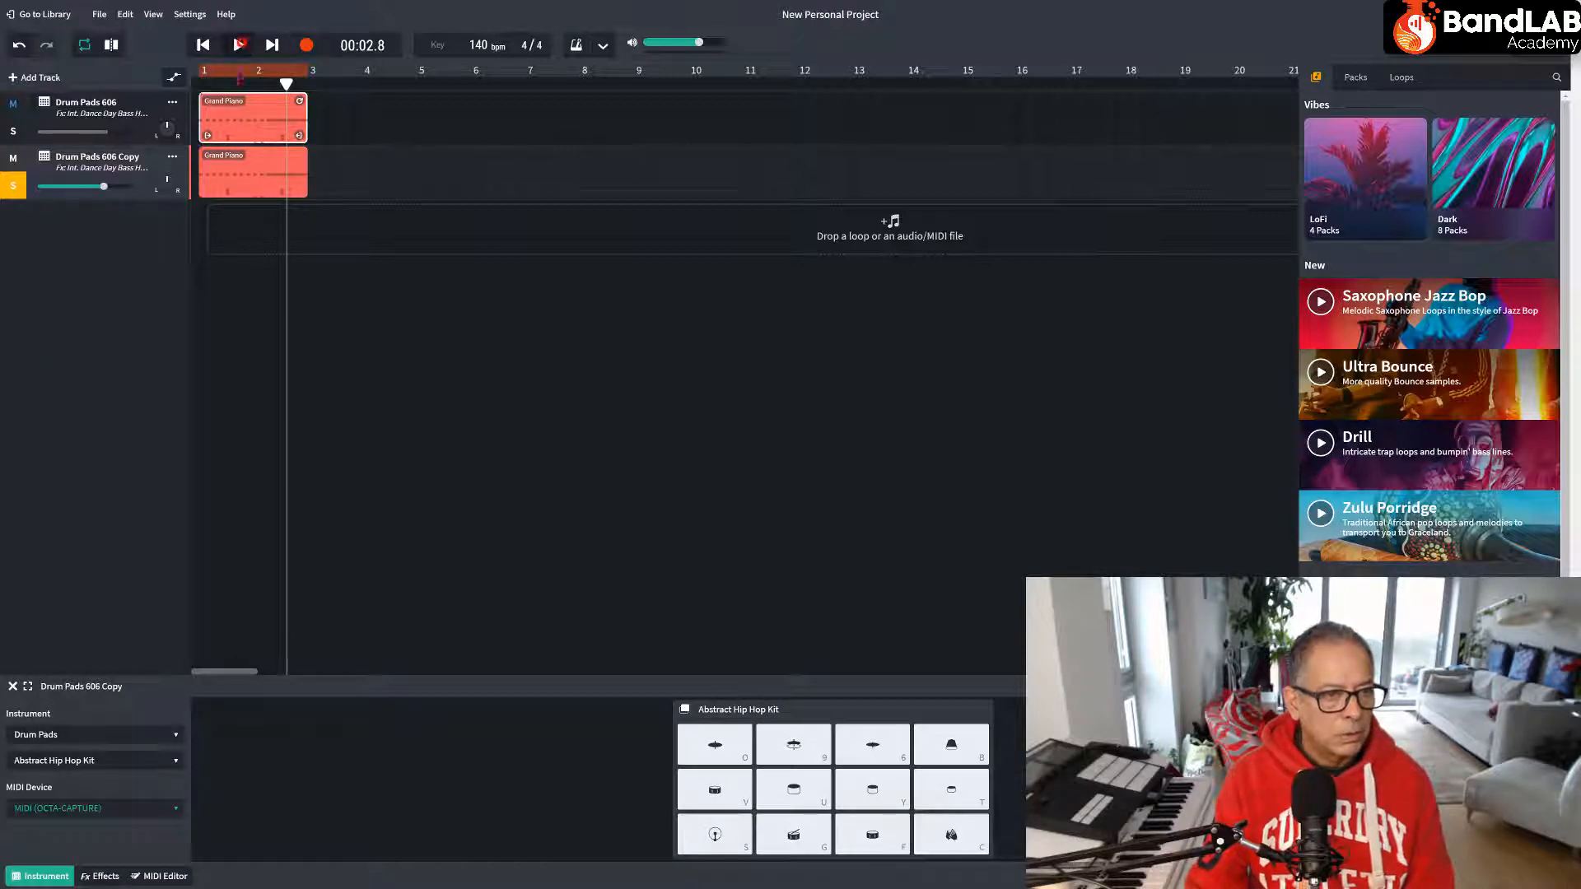
left_click(238, 44)
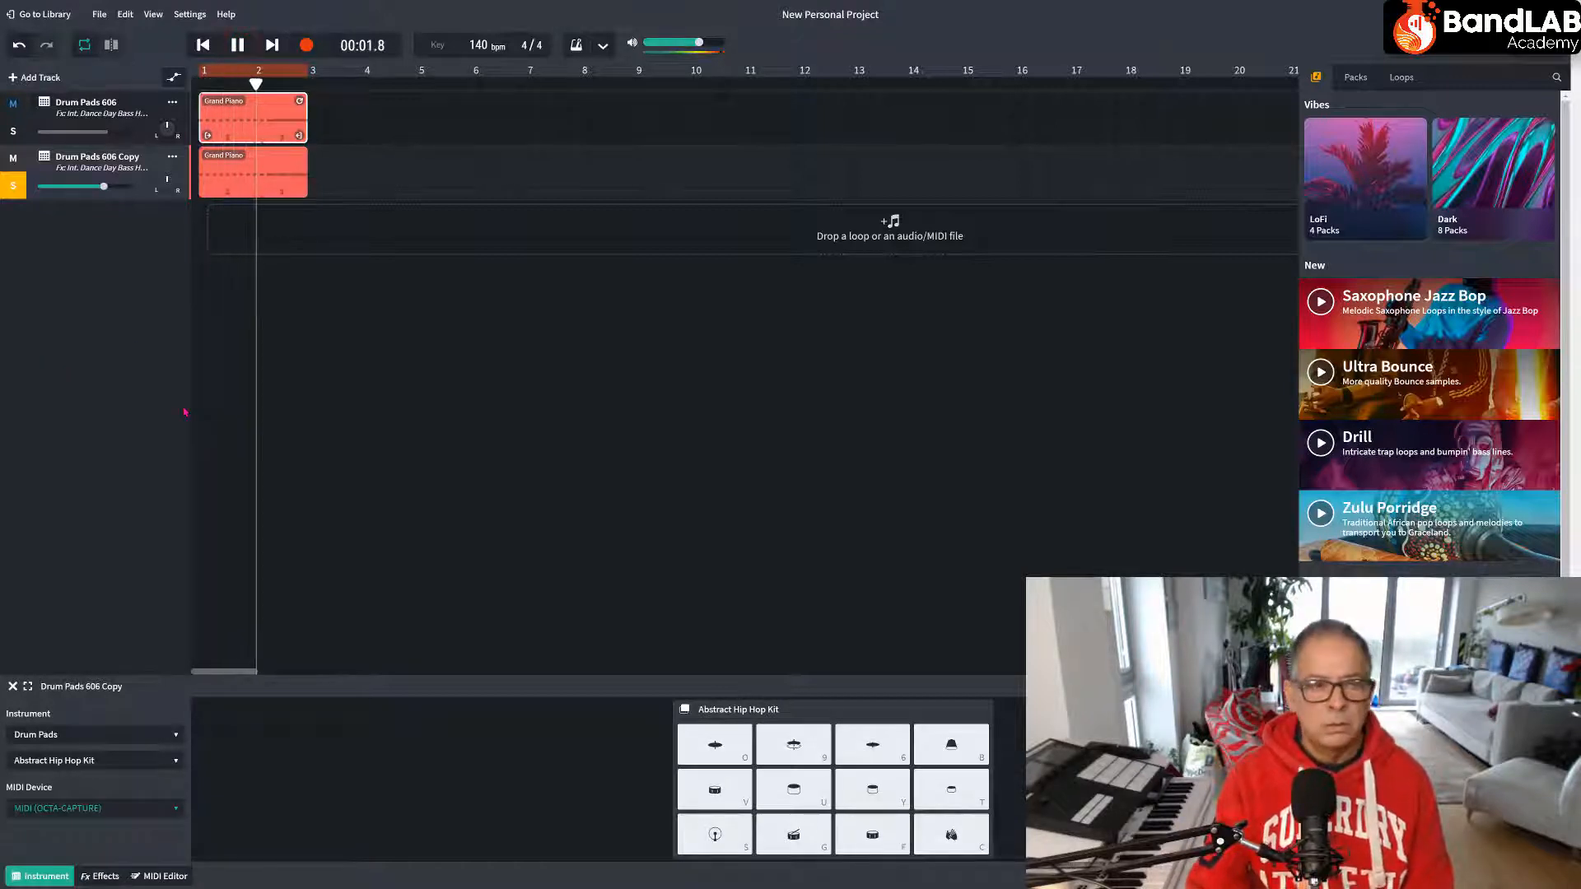
left_click(238, 46)
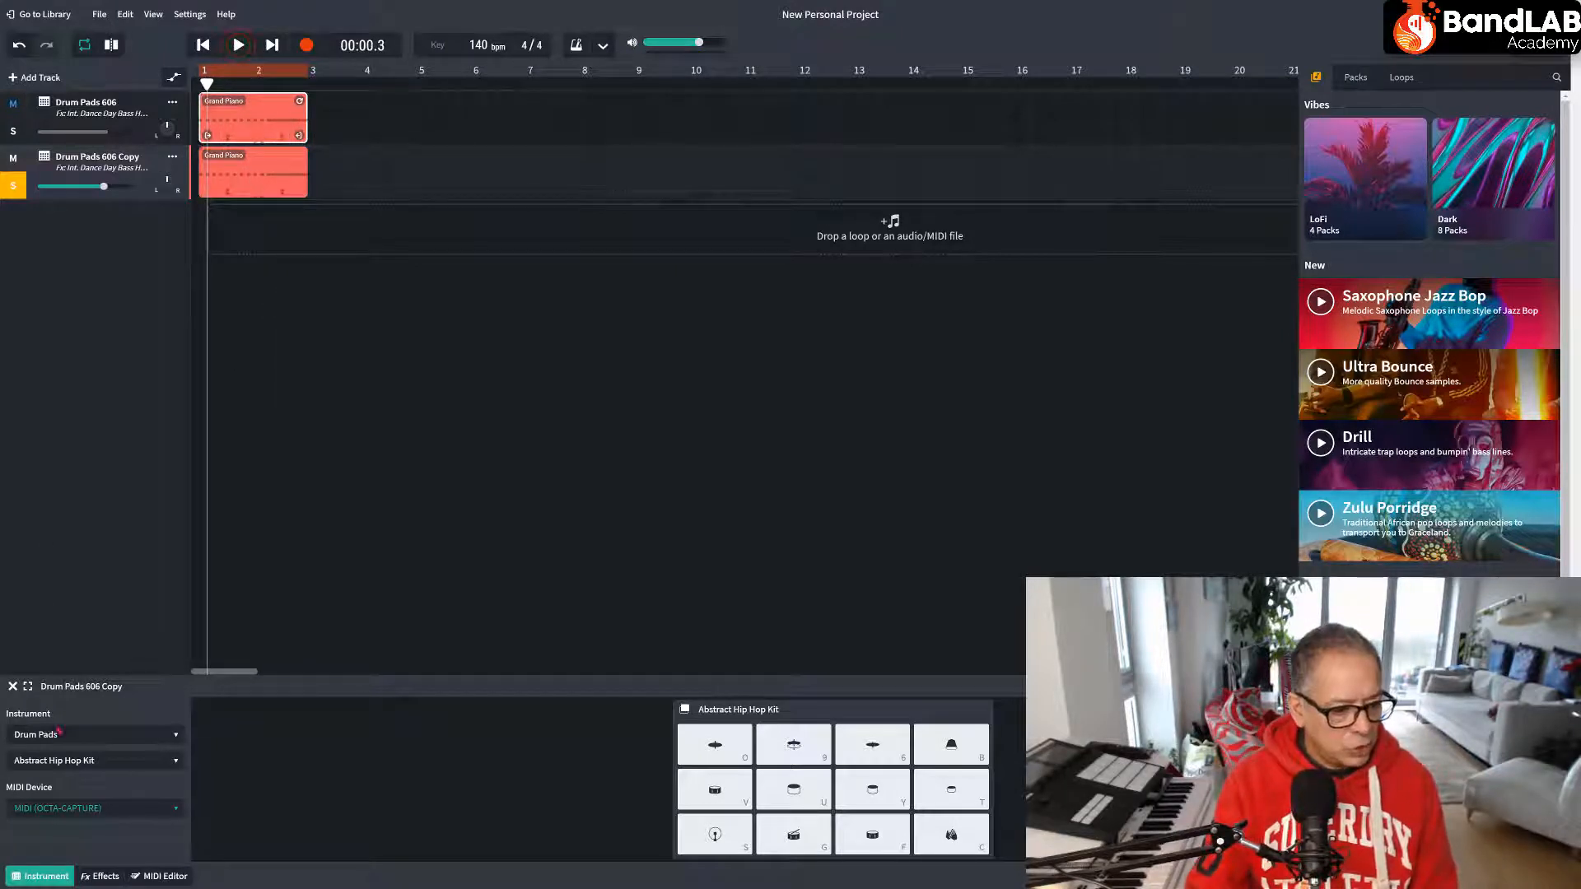
left_click(87, 759)
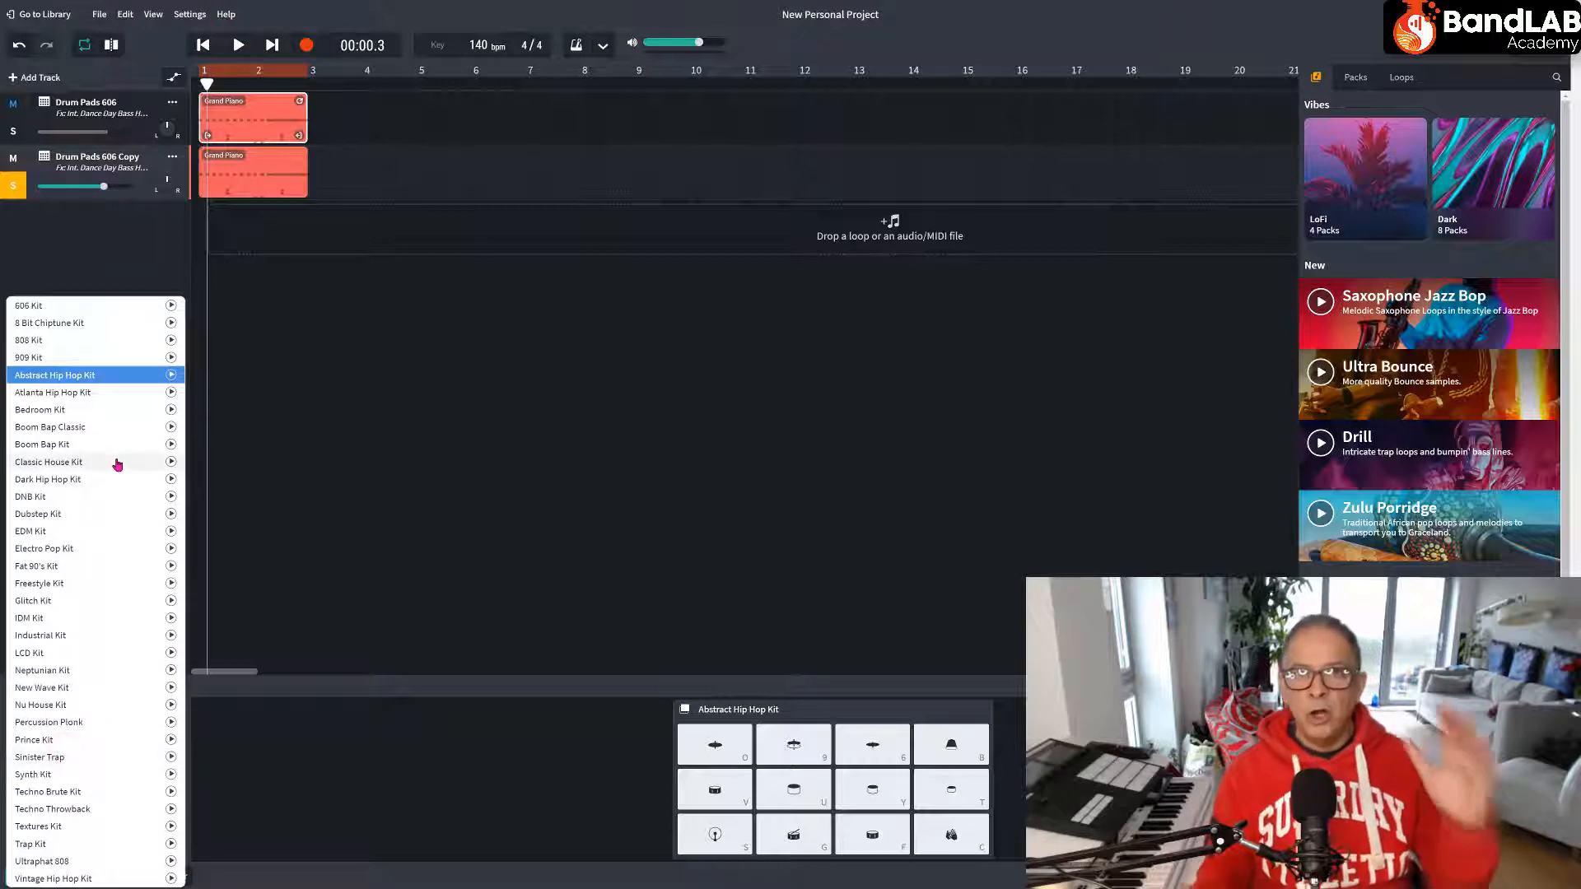
left_click(84, 498)
left_click(236, 51)
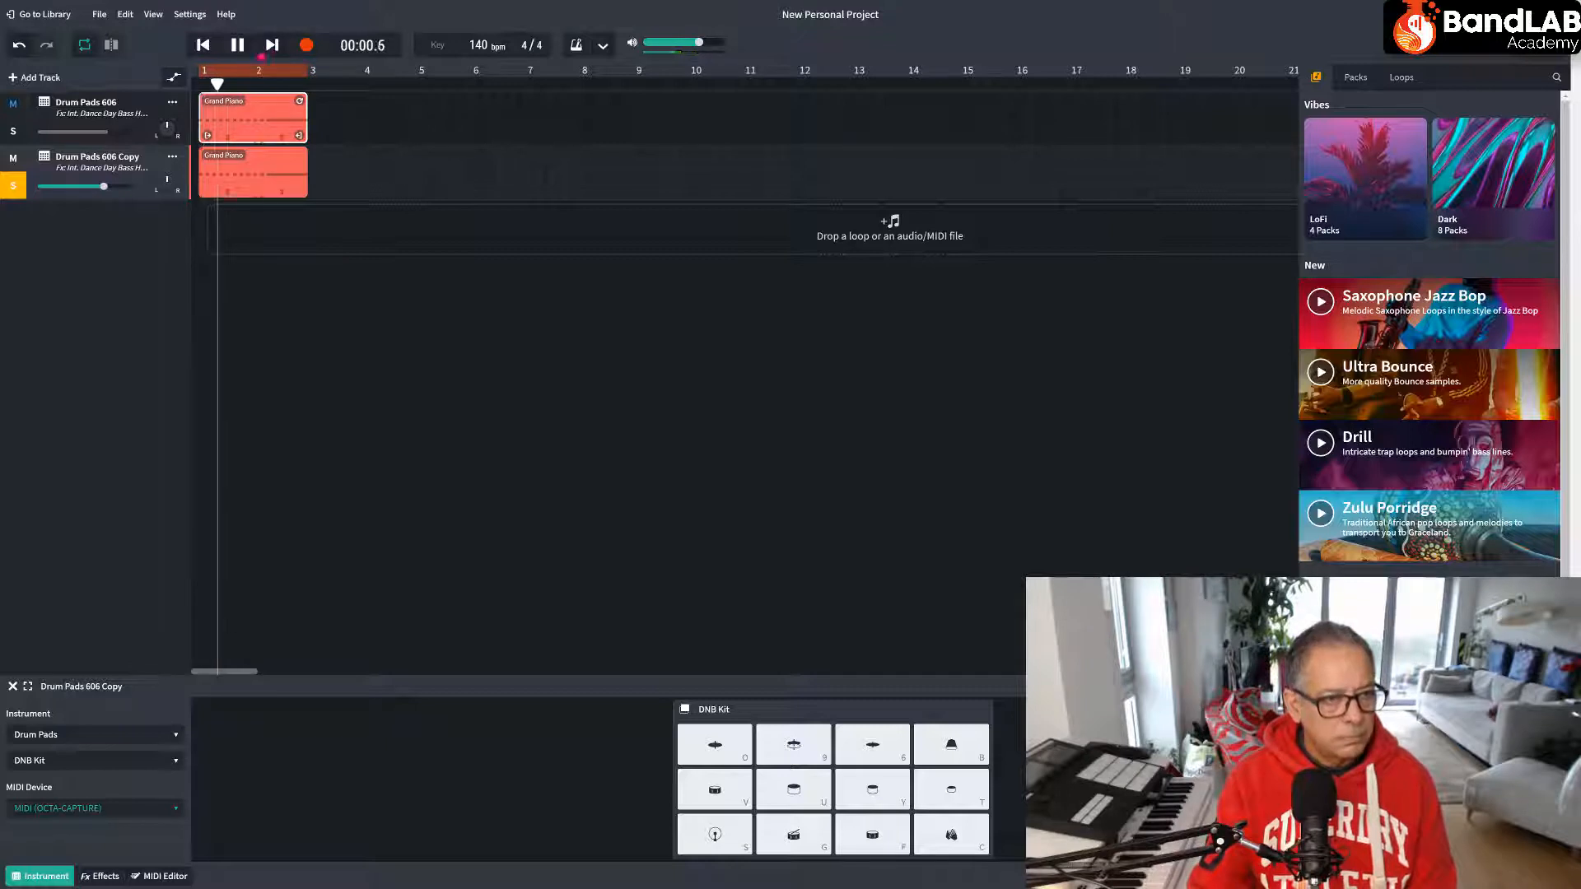
left_click(238, 46)
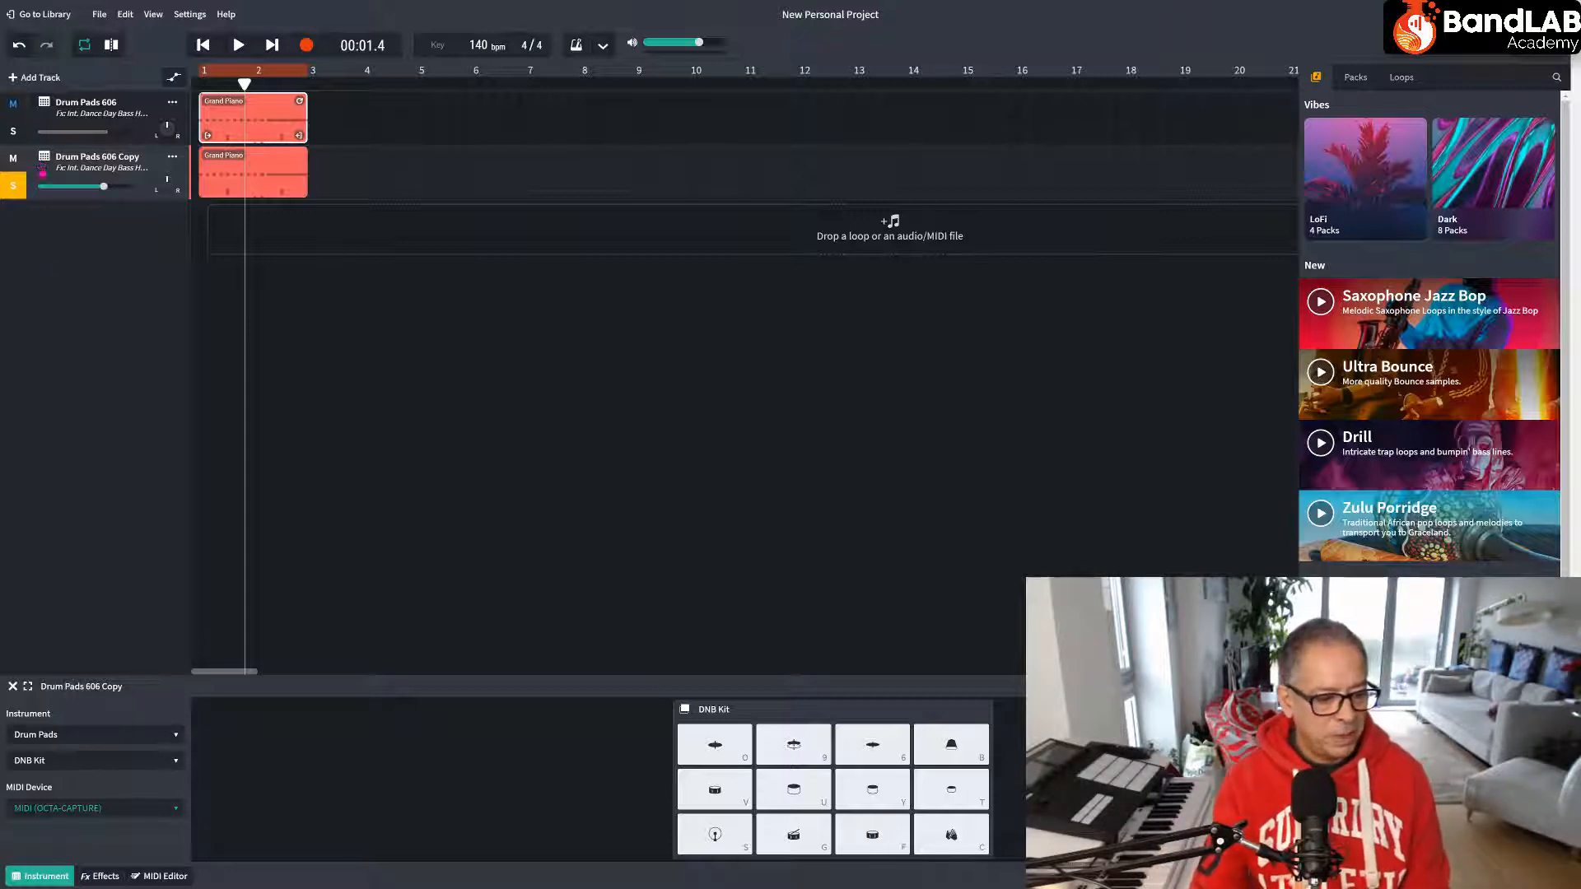
Audition the Glitch Kit and the Percussion Plonk kit on the soloed duplicate track, playing the loop with each.
left_click(143, 761)
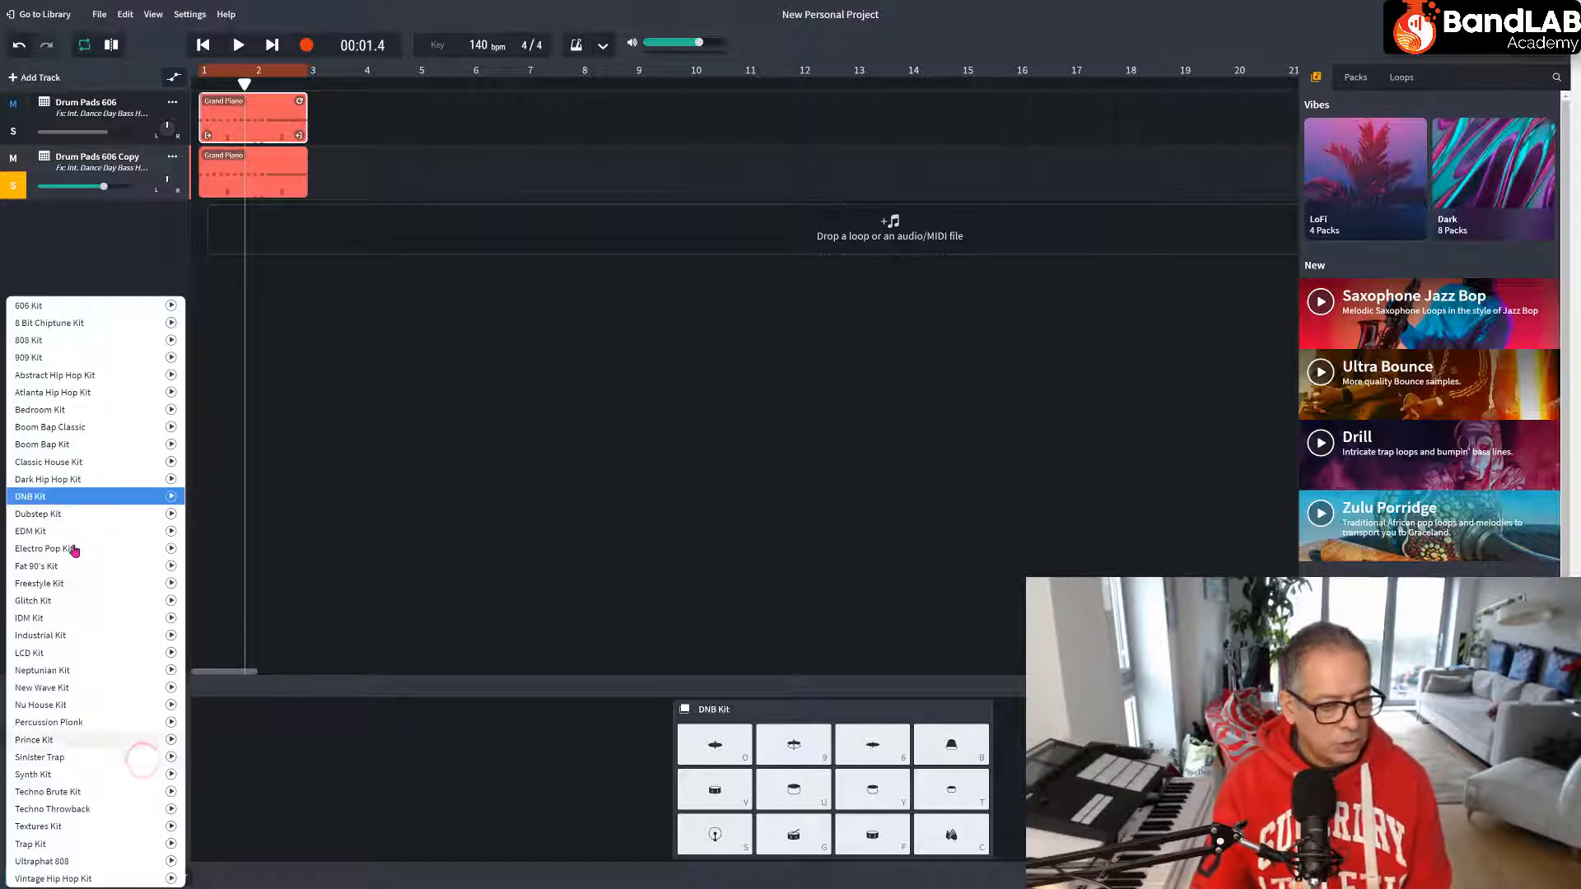
left_click(74, 600)
key("space")
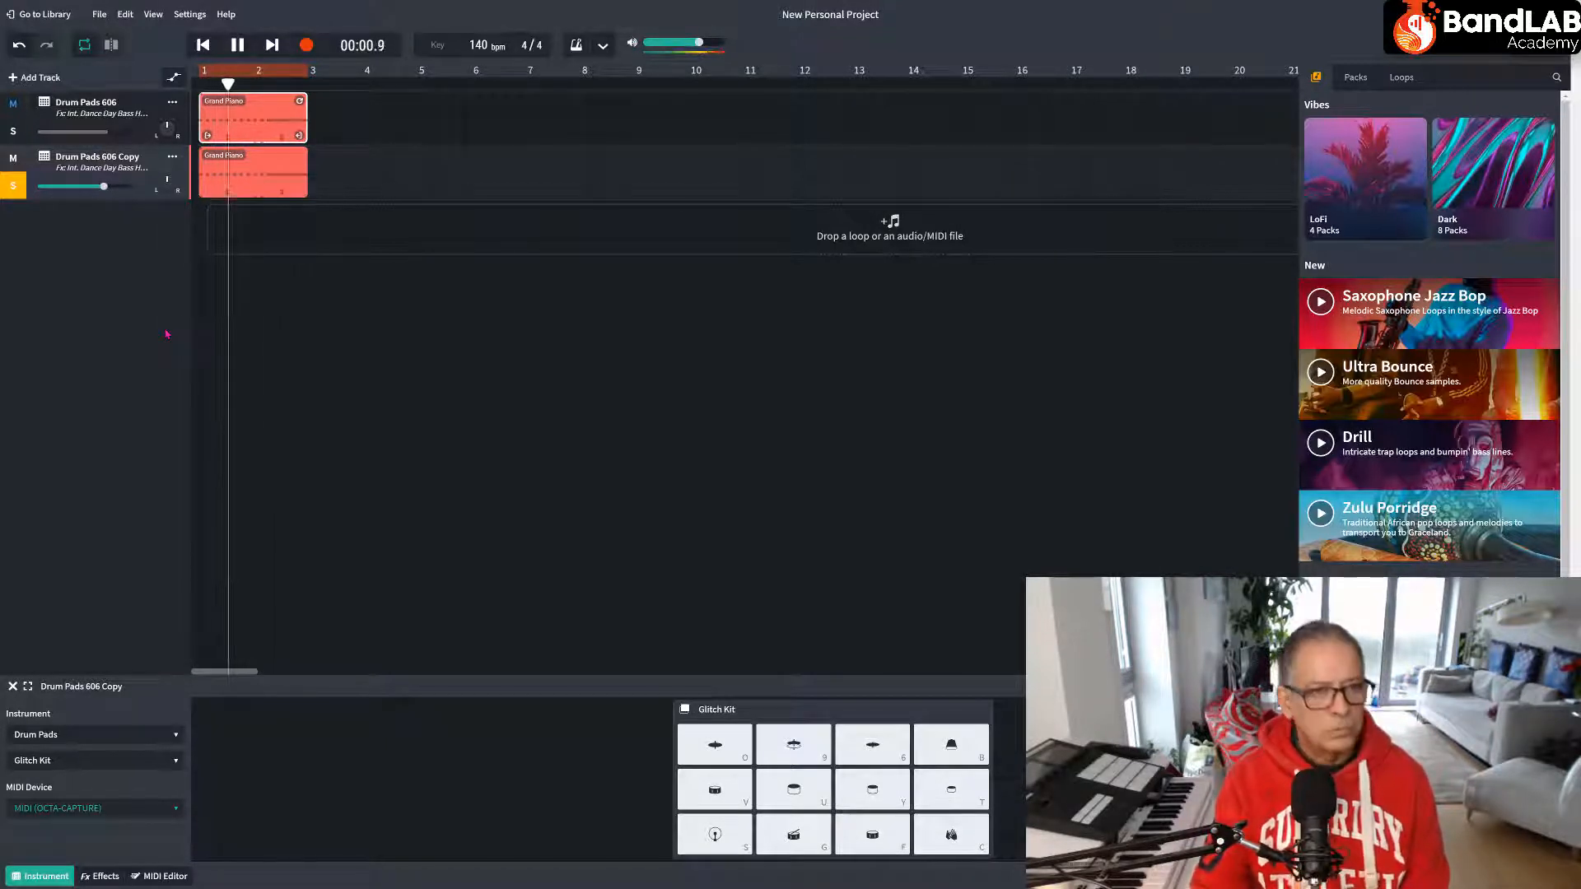
key("space")
left_click(91, 759)
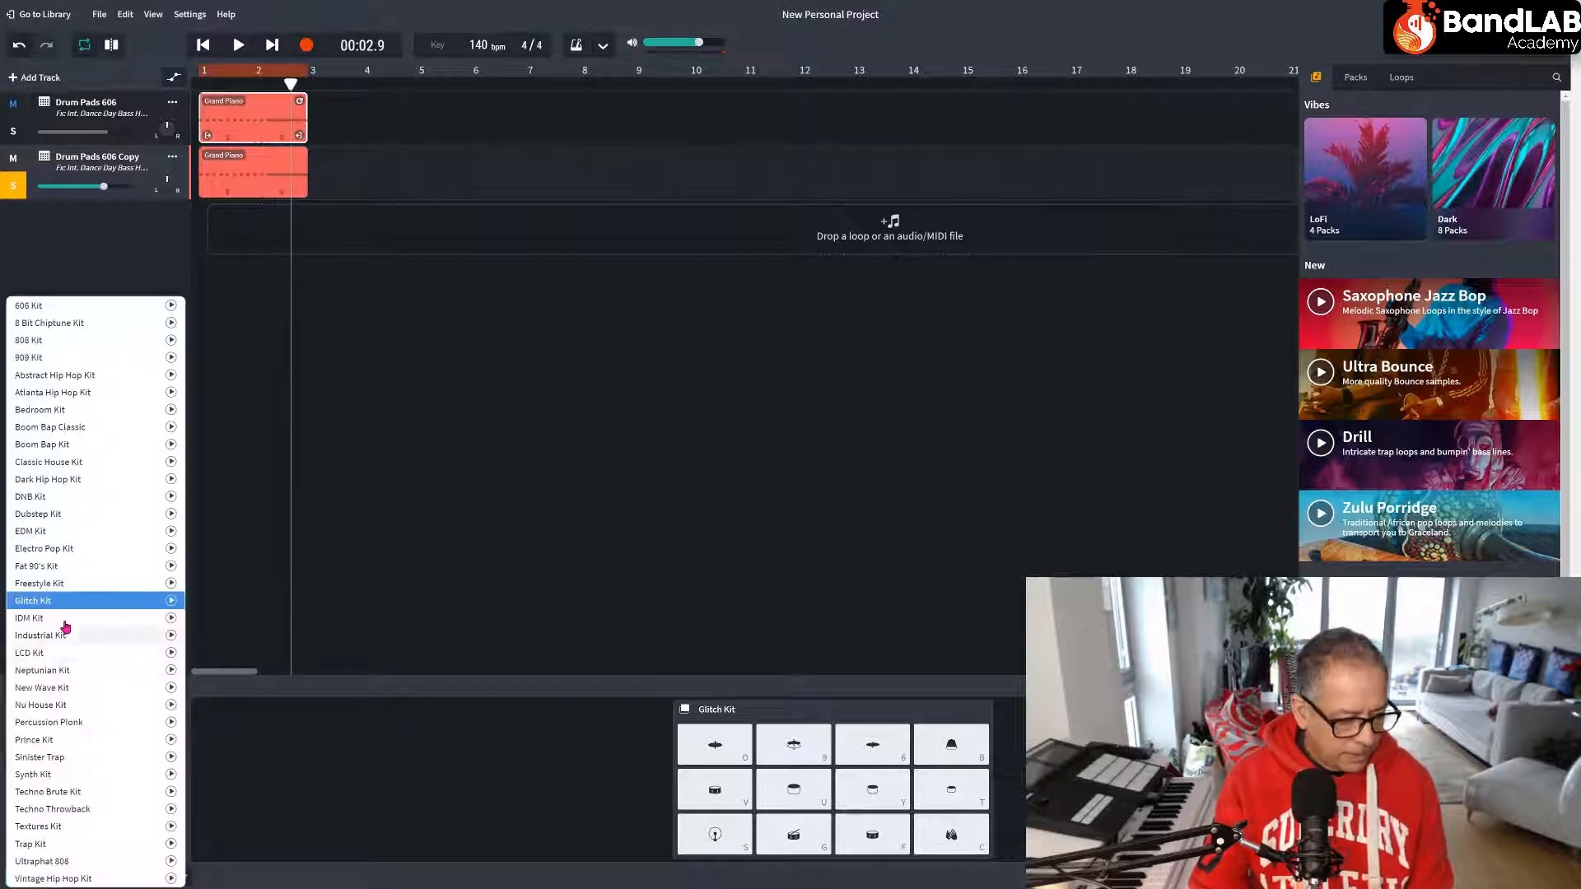
left_click(74, 722)
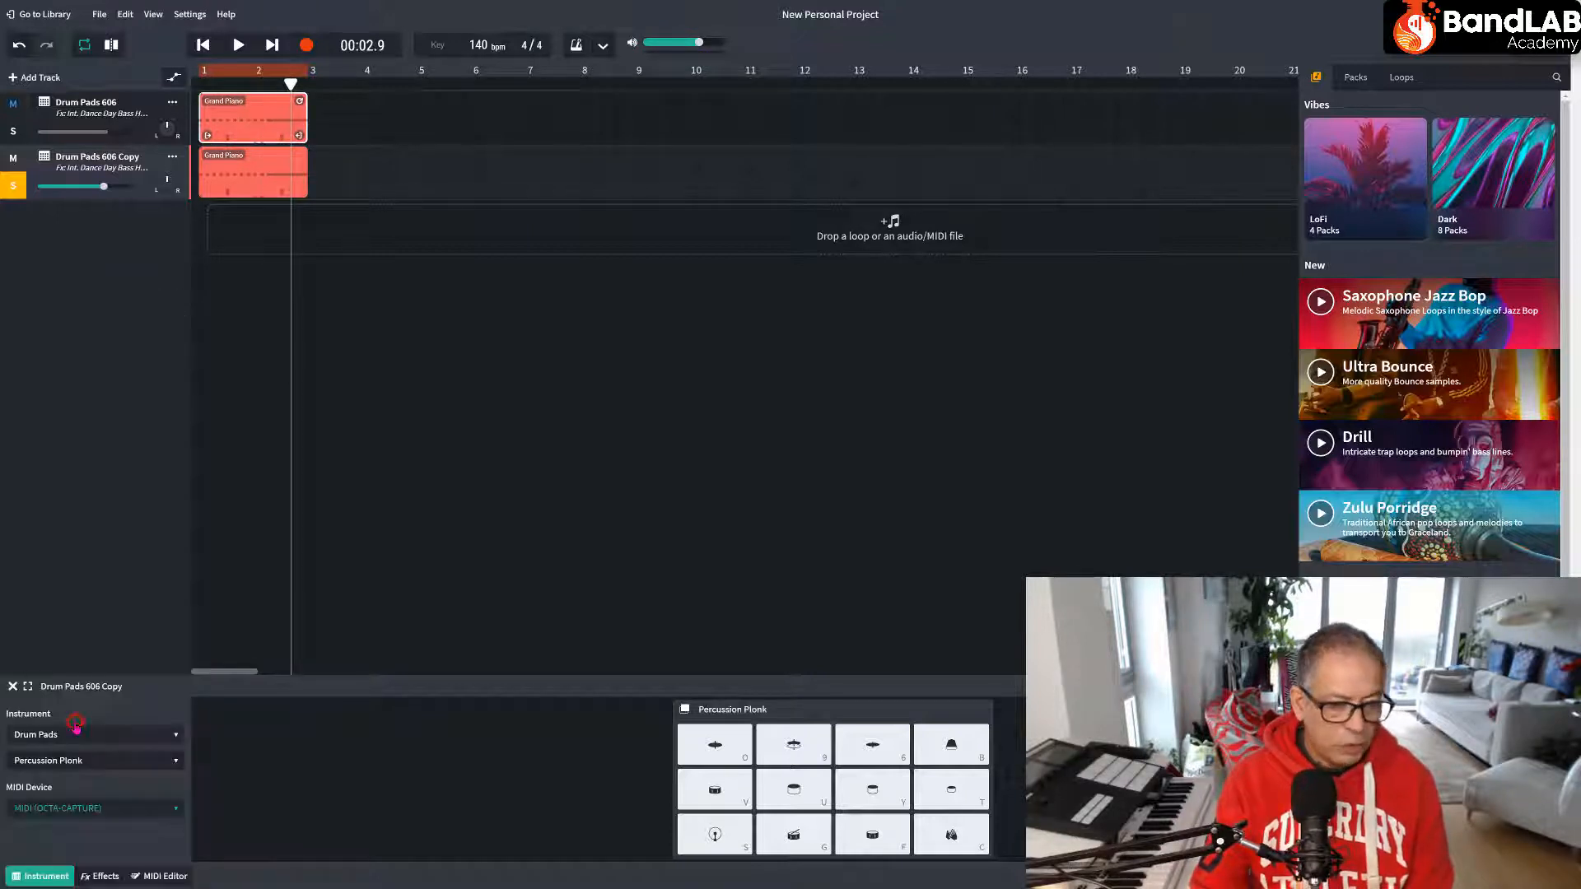
key("space")
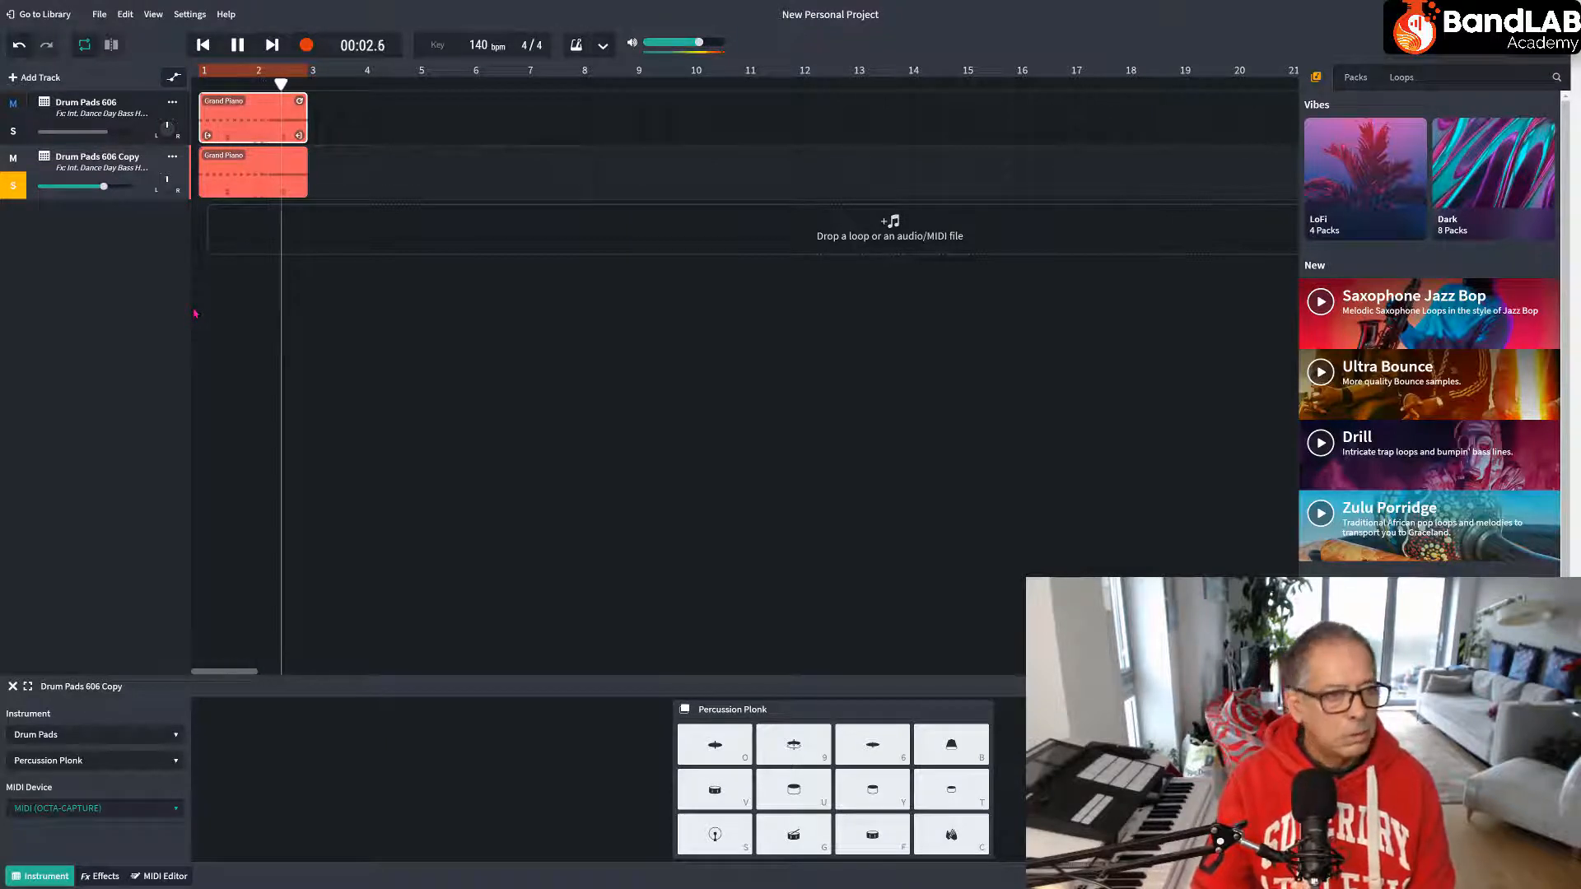
key("space")
Try the Sinister Trap kit on the soloed duplicate track and play the loop with it.
left_click(90, 761)
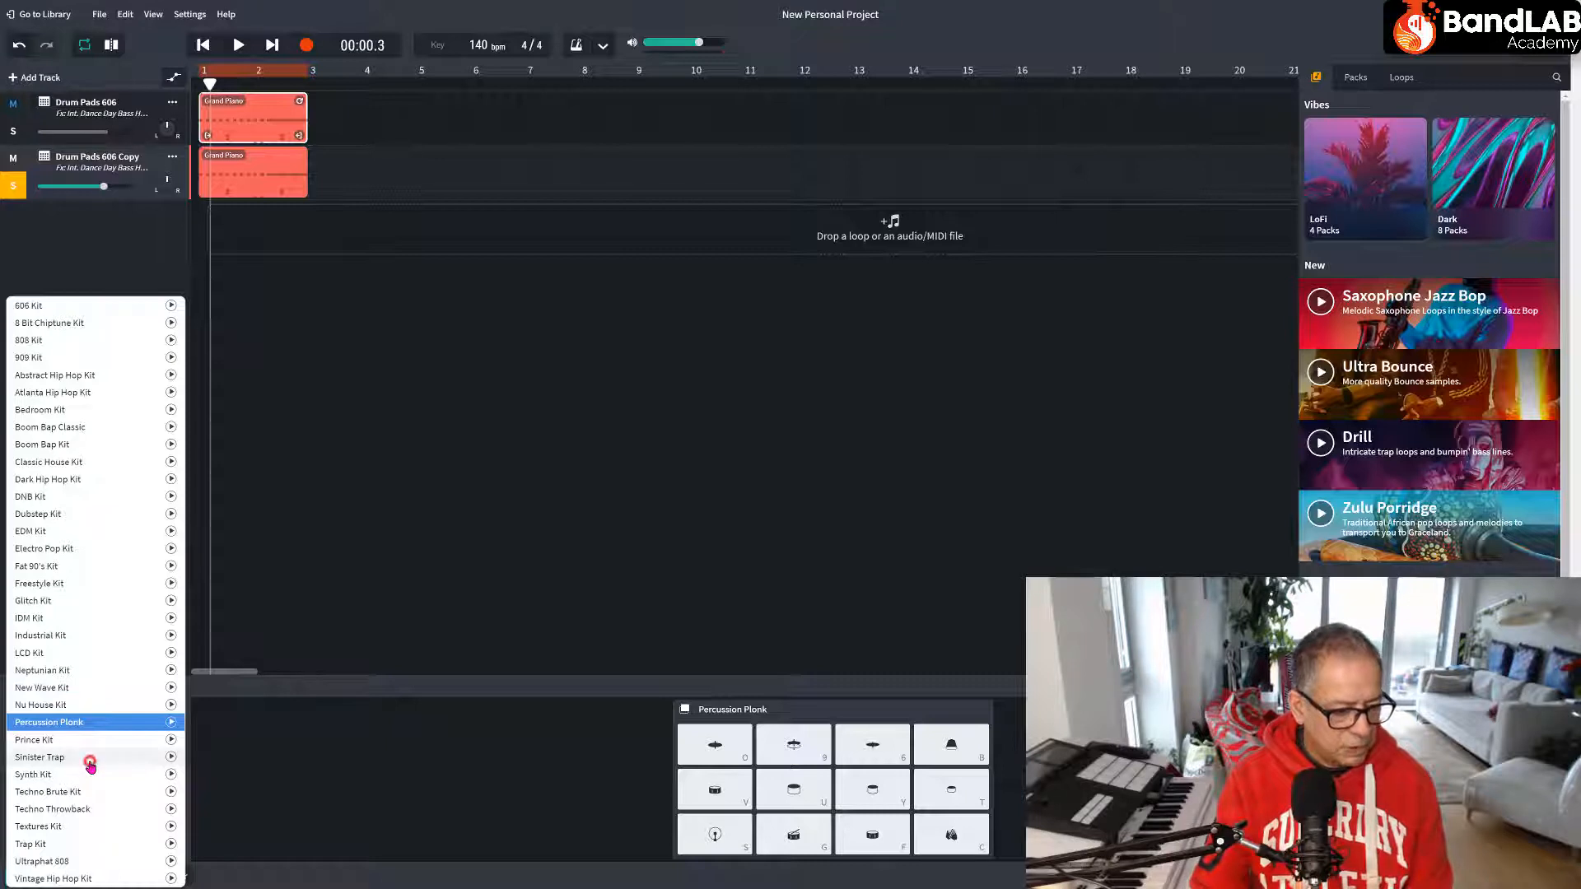
left_click(89, 759)
key("space")
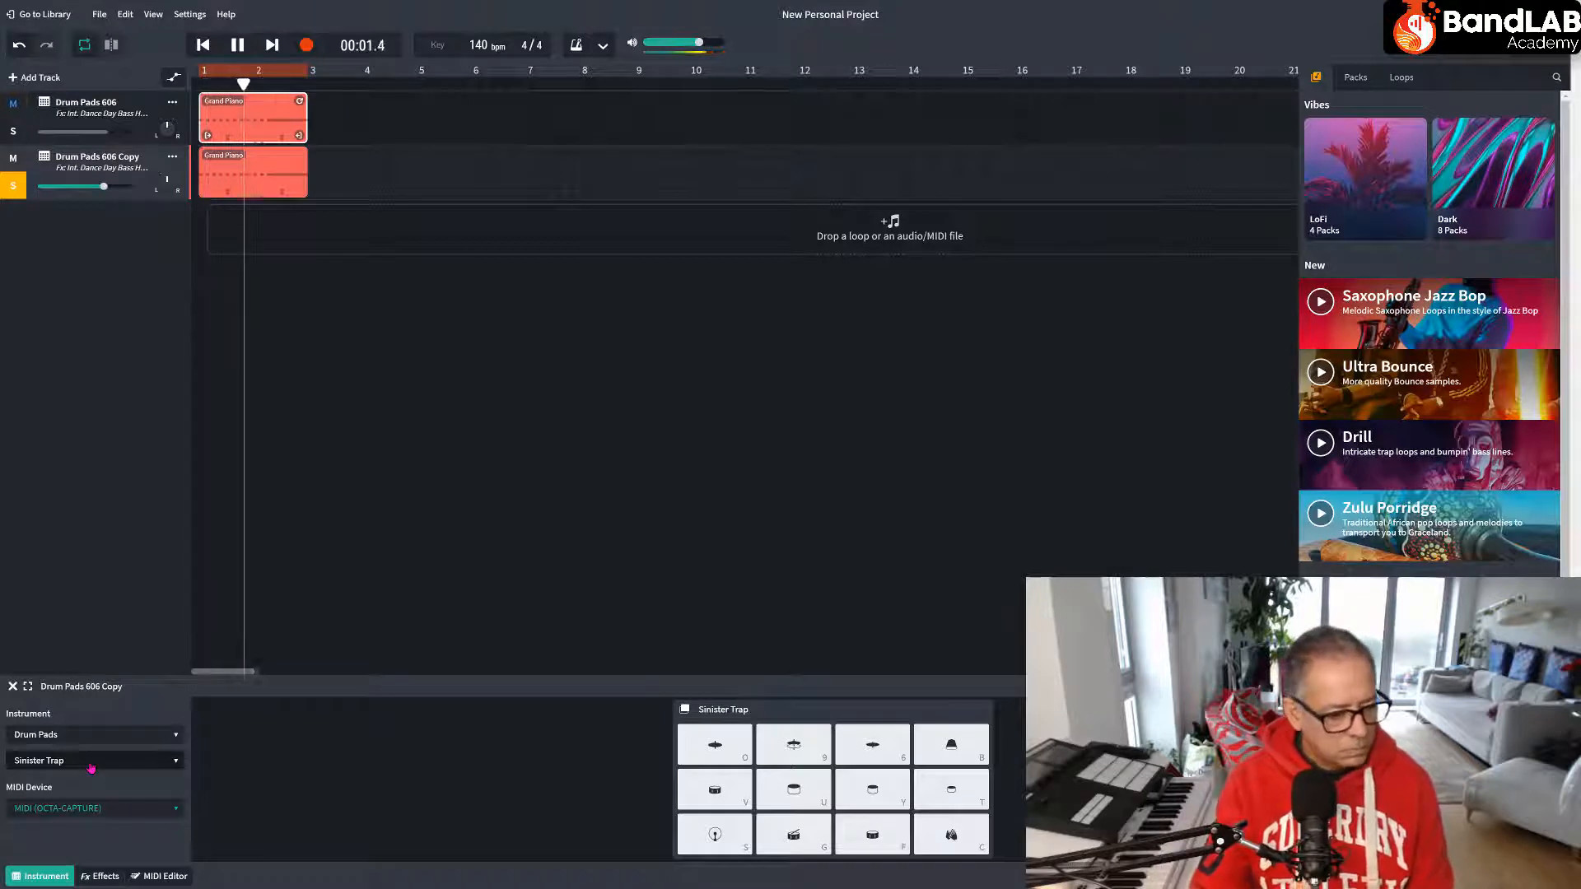
key("space")
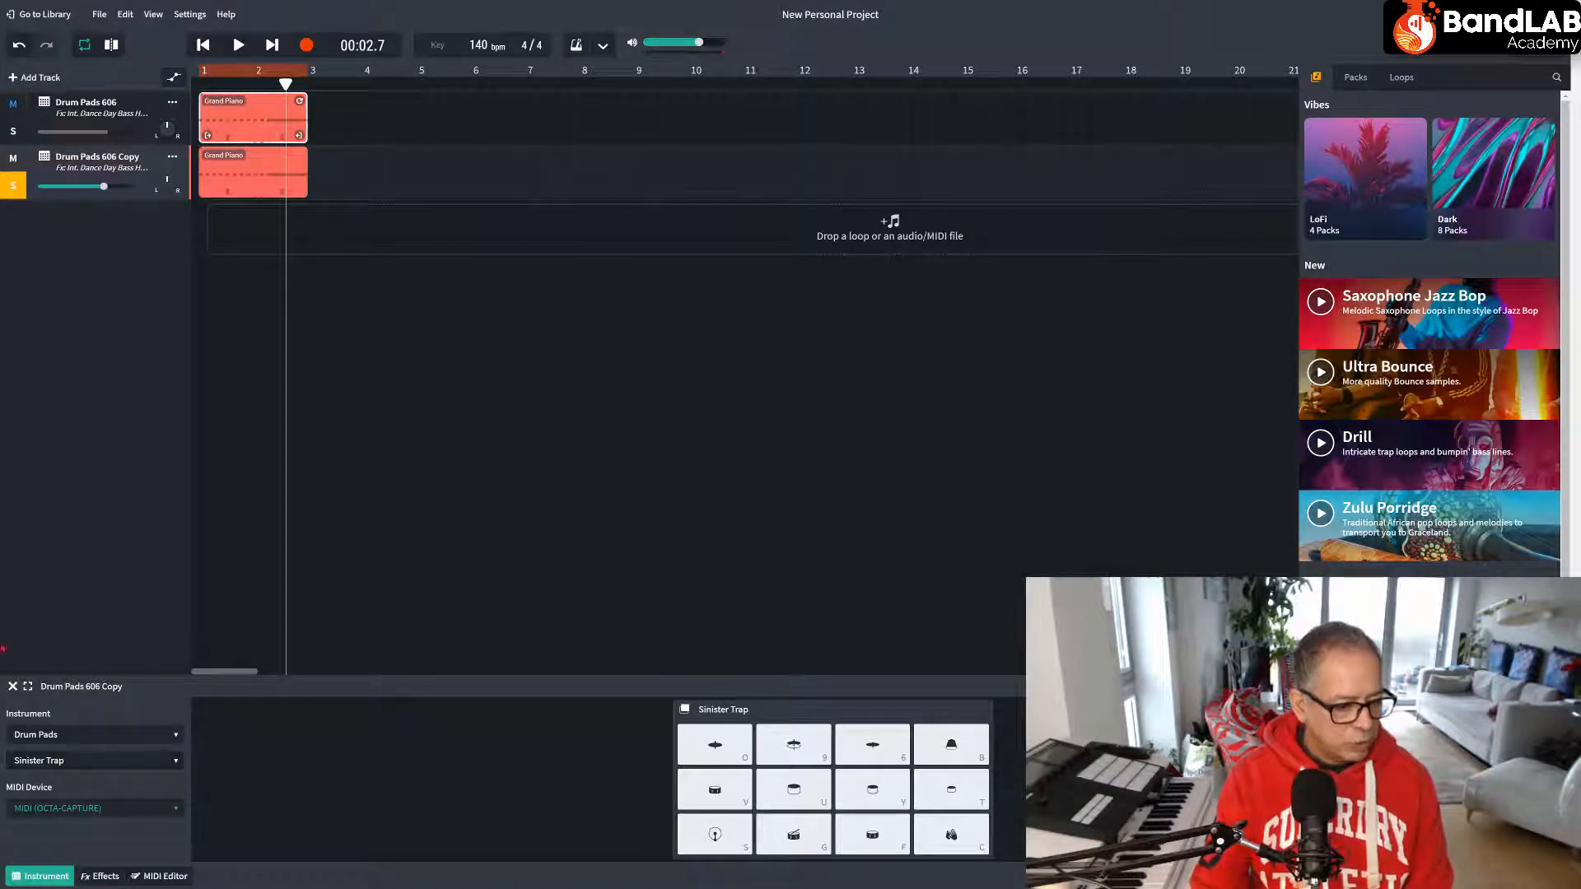
Change the soloed duplicate track's kit to Trap Kit and play the loop with it.
left_click(74, 760)
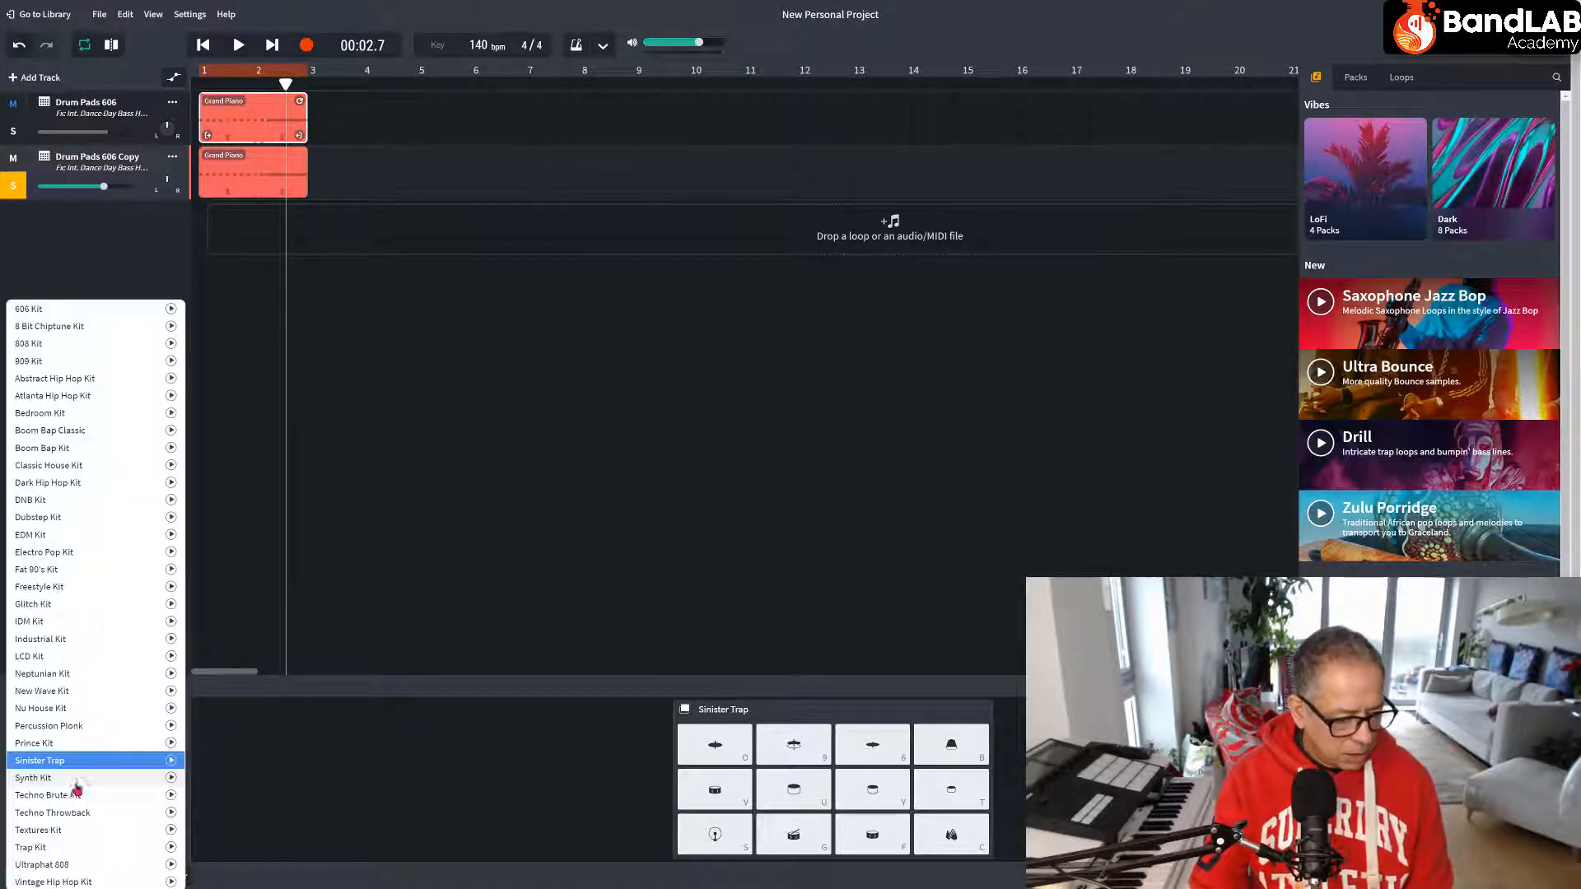
left_click(62, 848)
key("space")
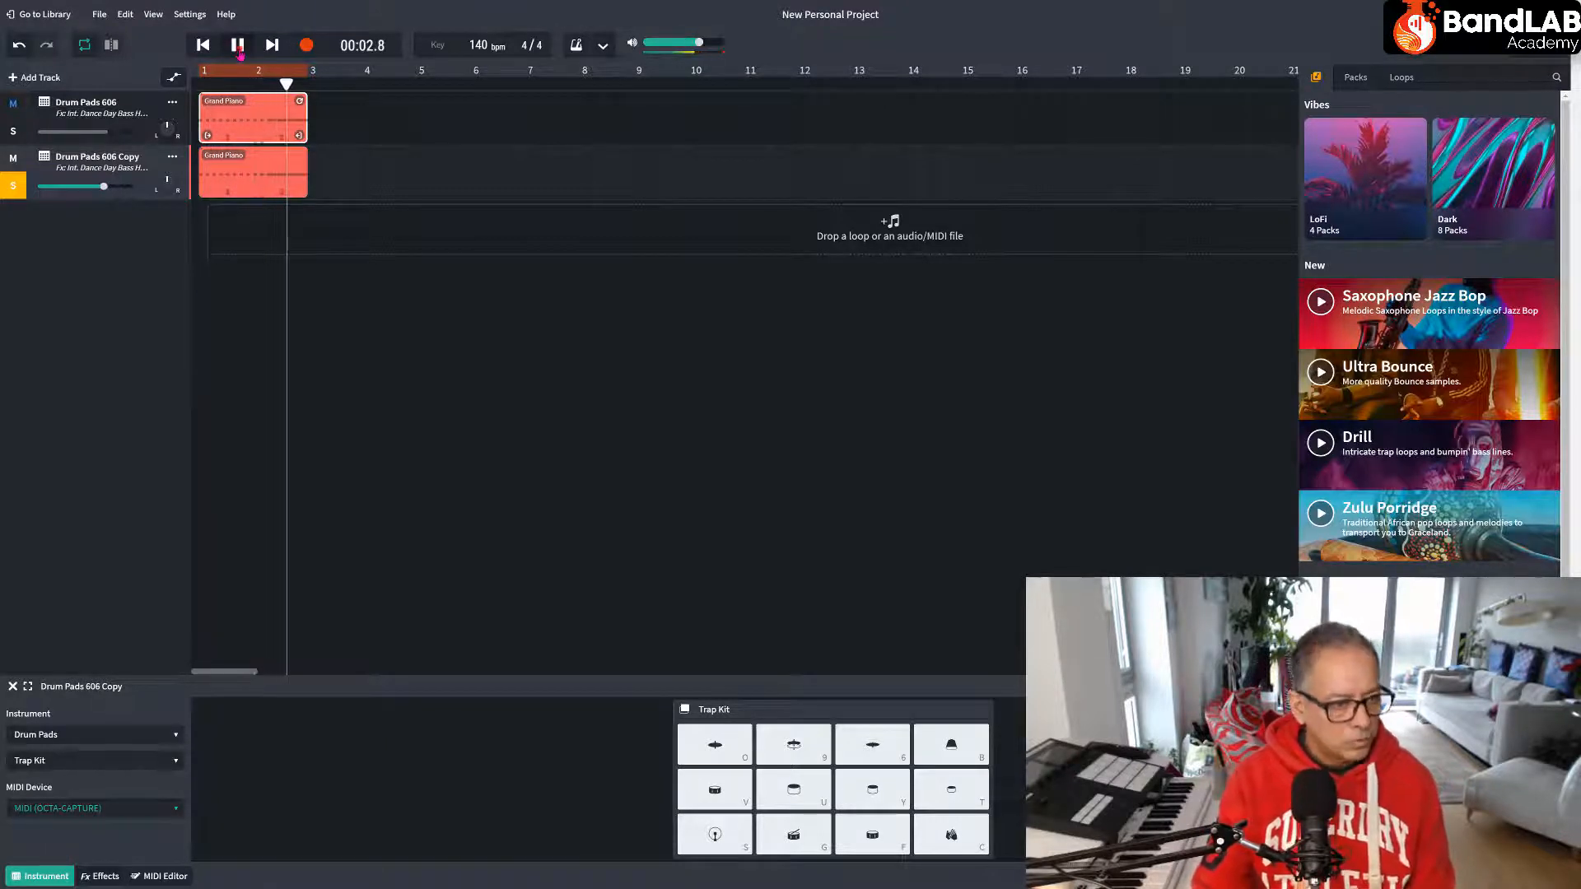
key("space")
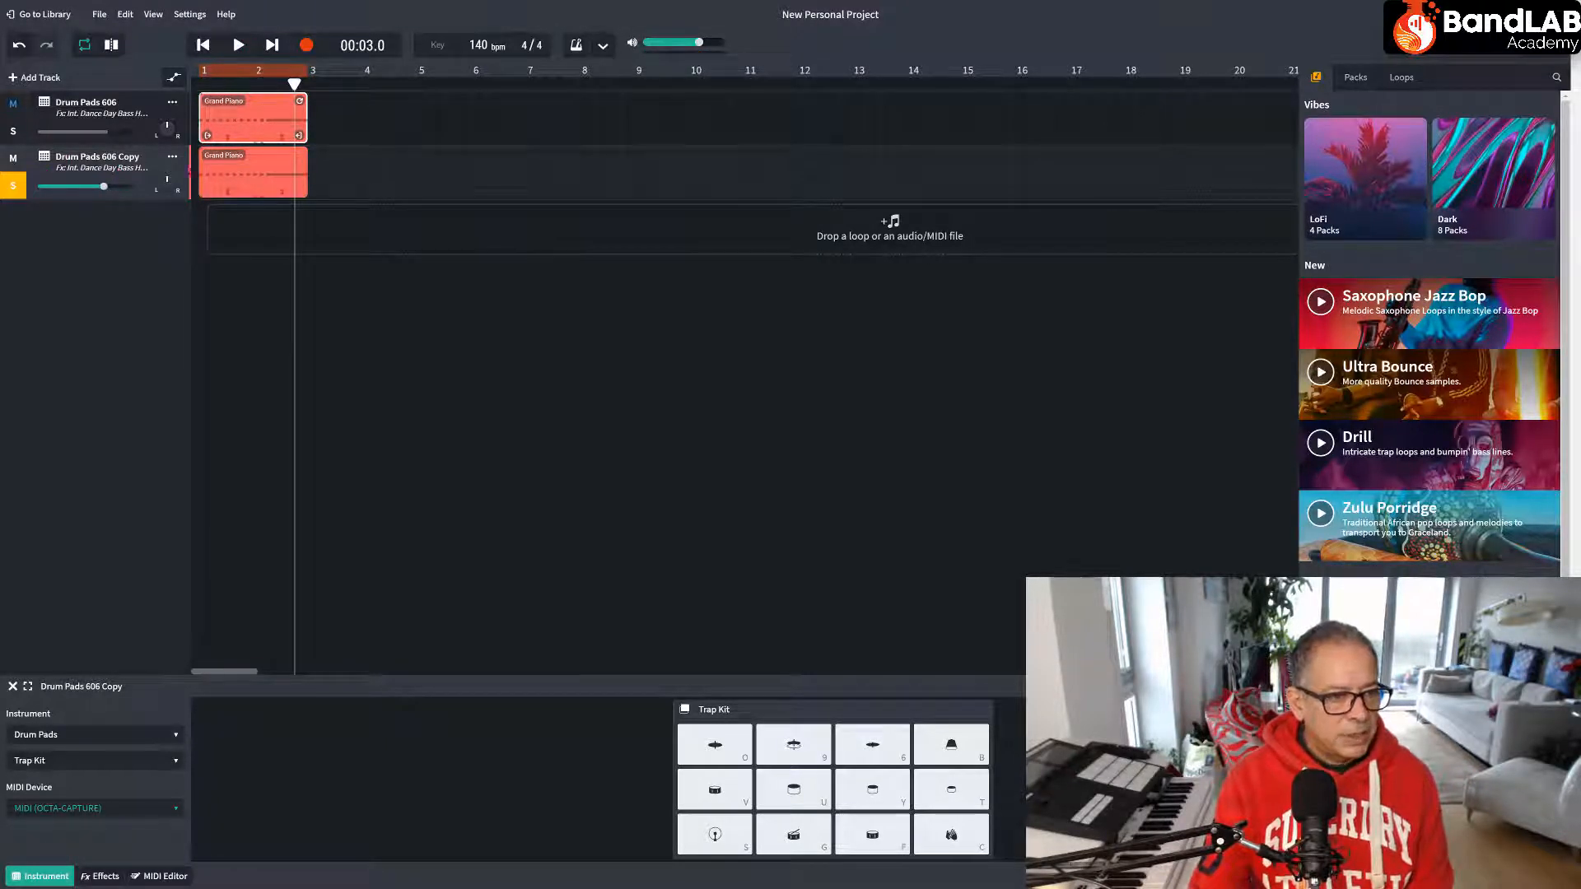
Duplicate the Drum Pads 606 Copy track and leave only the new duplicate soloed.
left_click(172, 156)
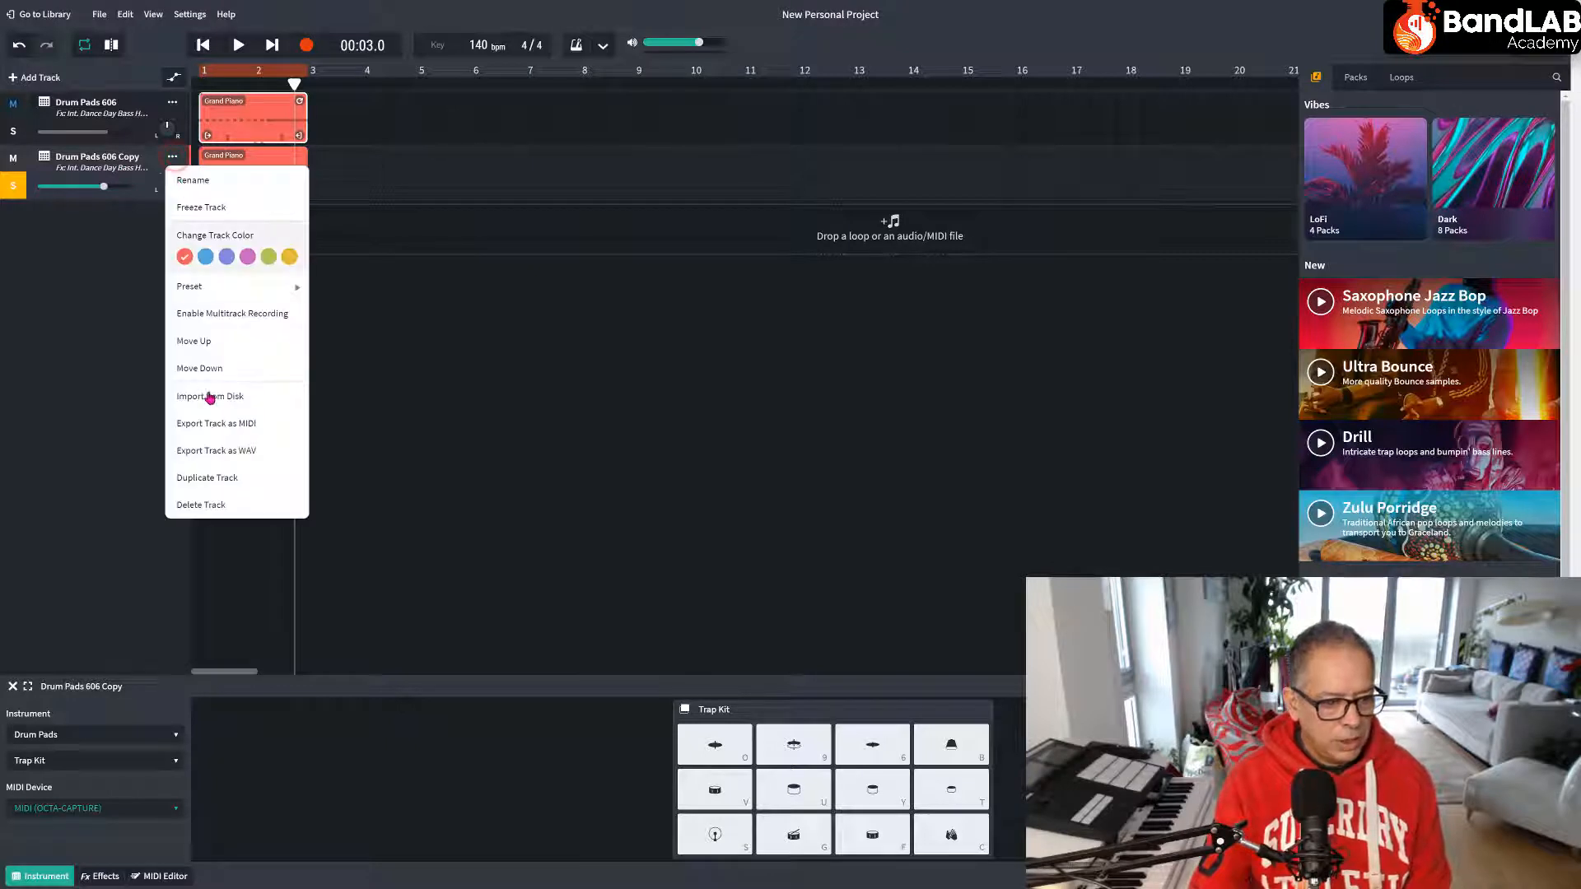
left_click(218, 481)
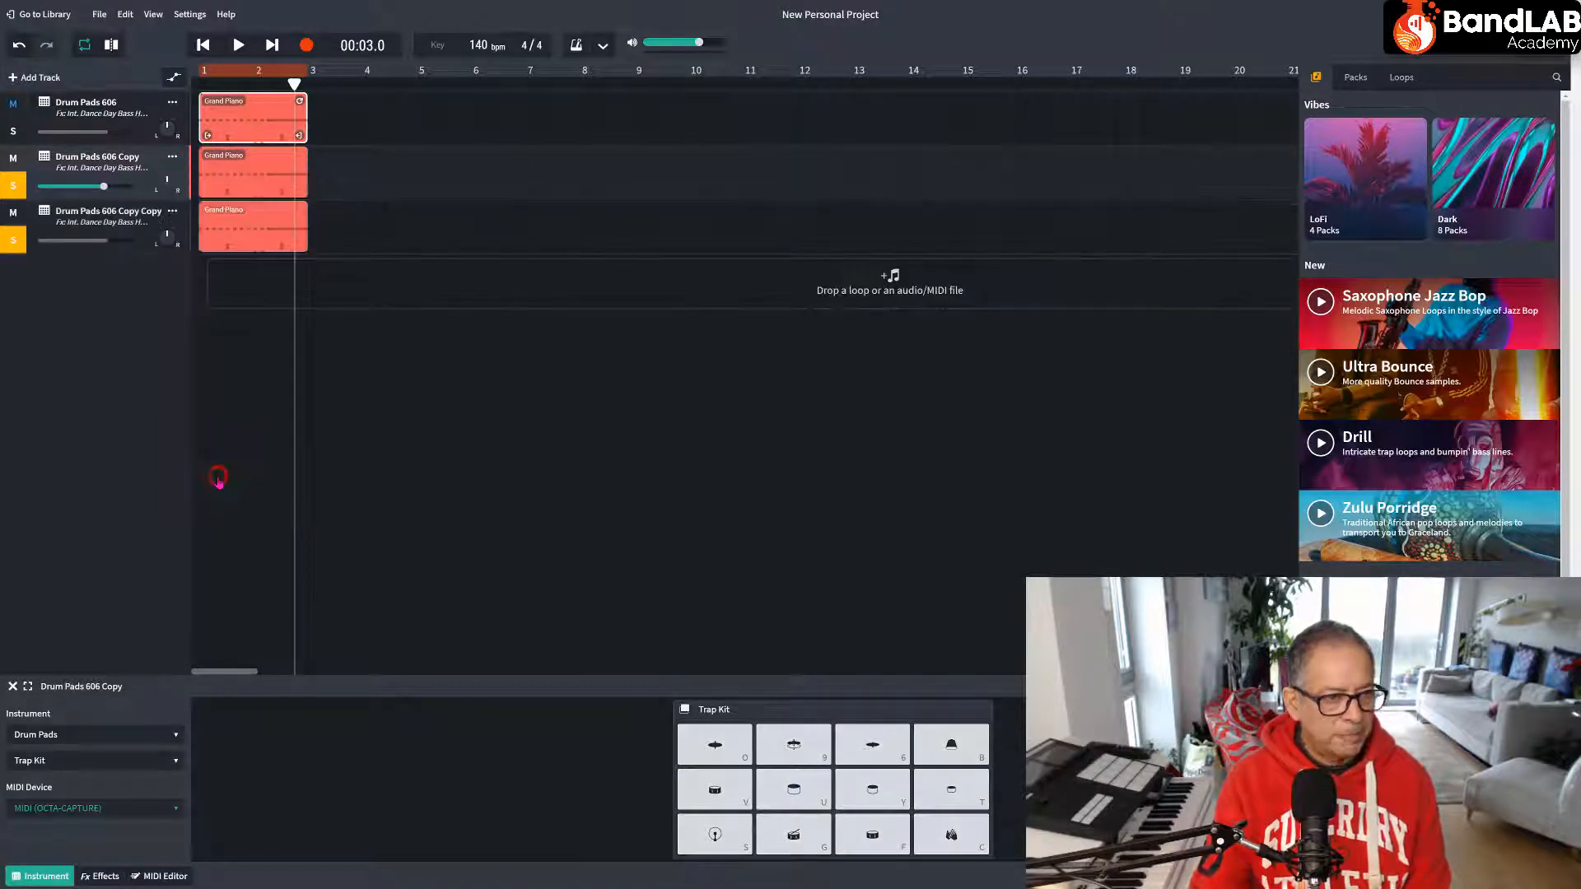
left_click(15, 241)
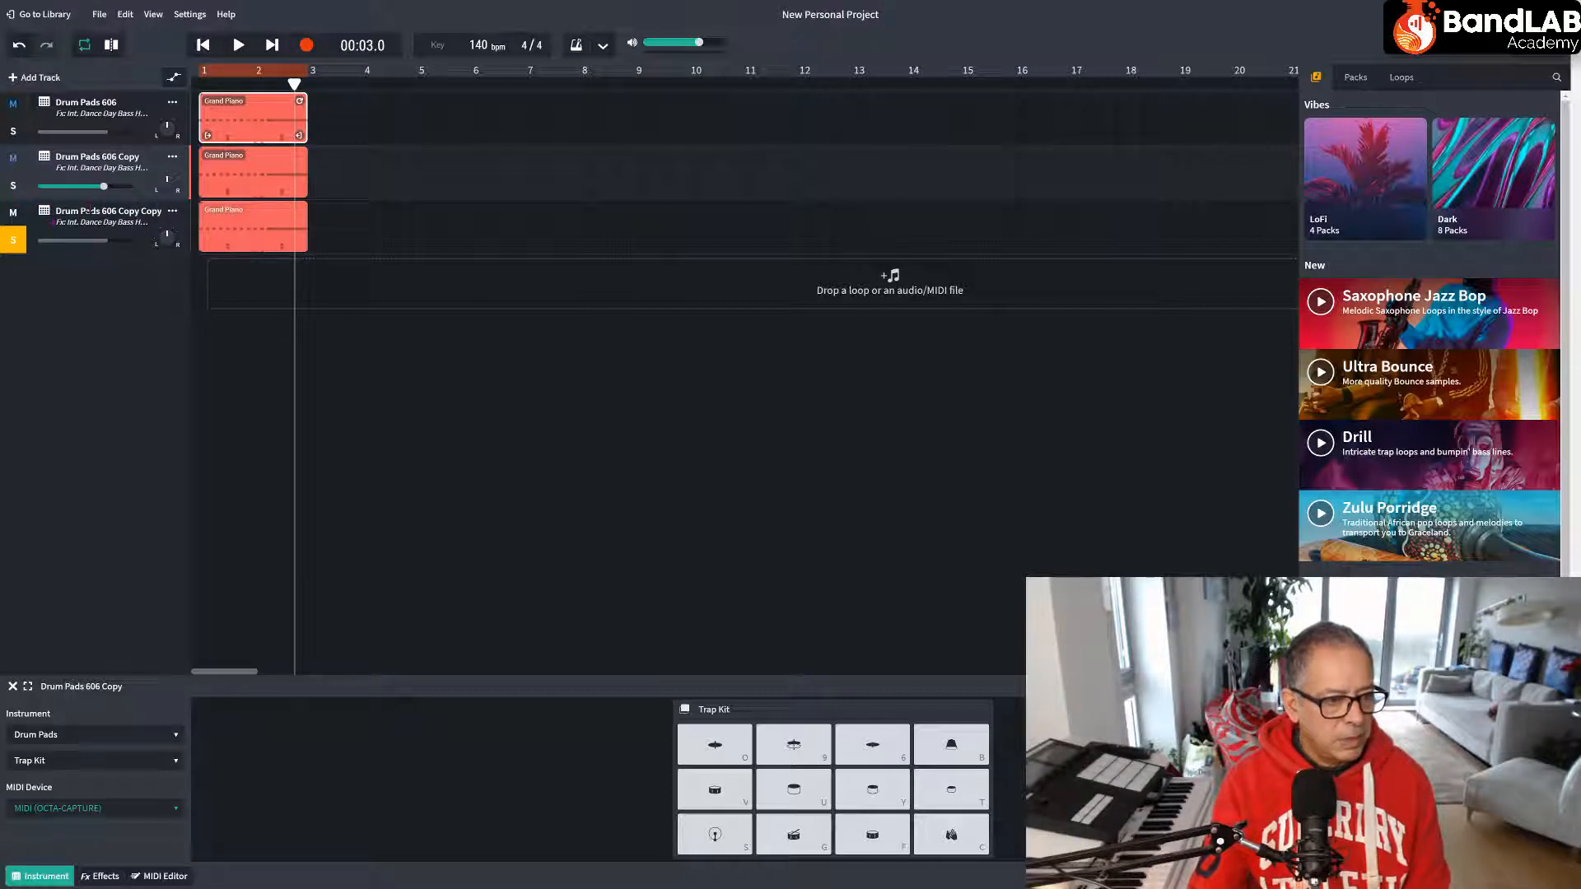
Rename the newest duplicate track as Drum Pads Trap Kit and play the loop on it.
left_click(103, 212)
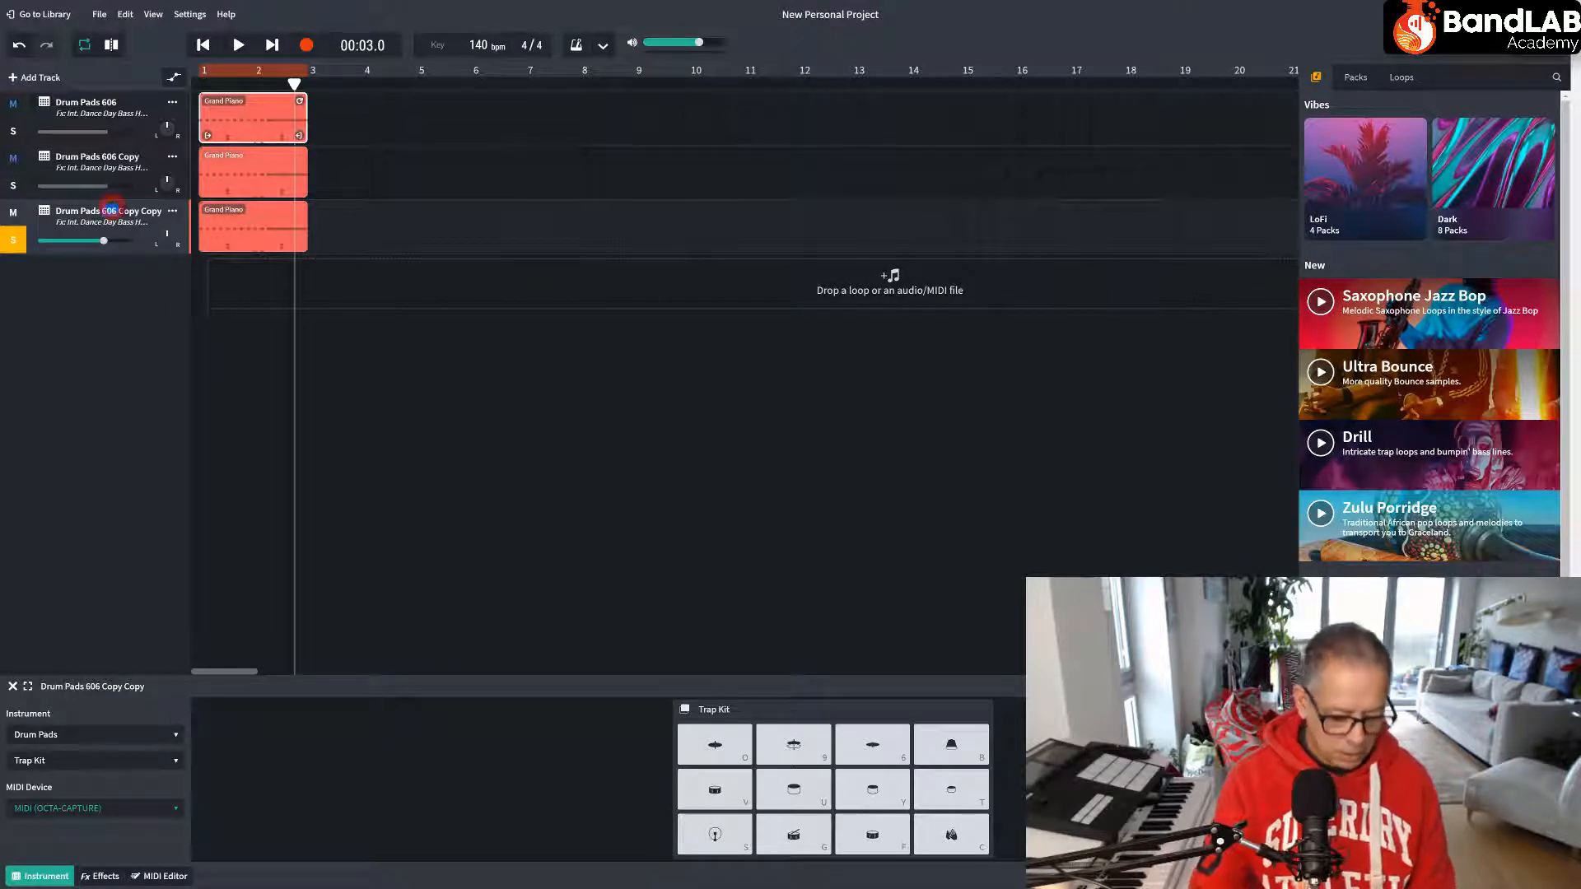
type("Trap")
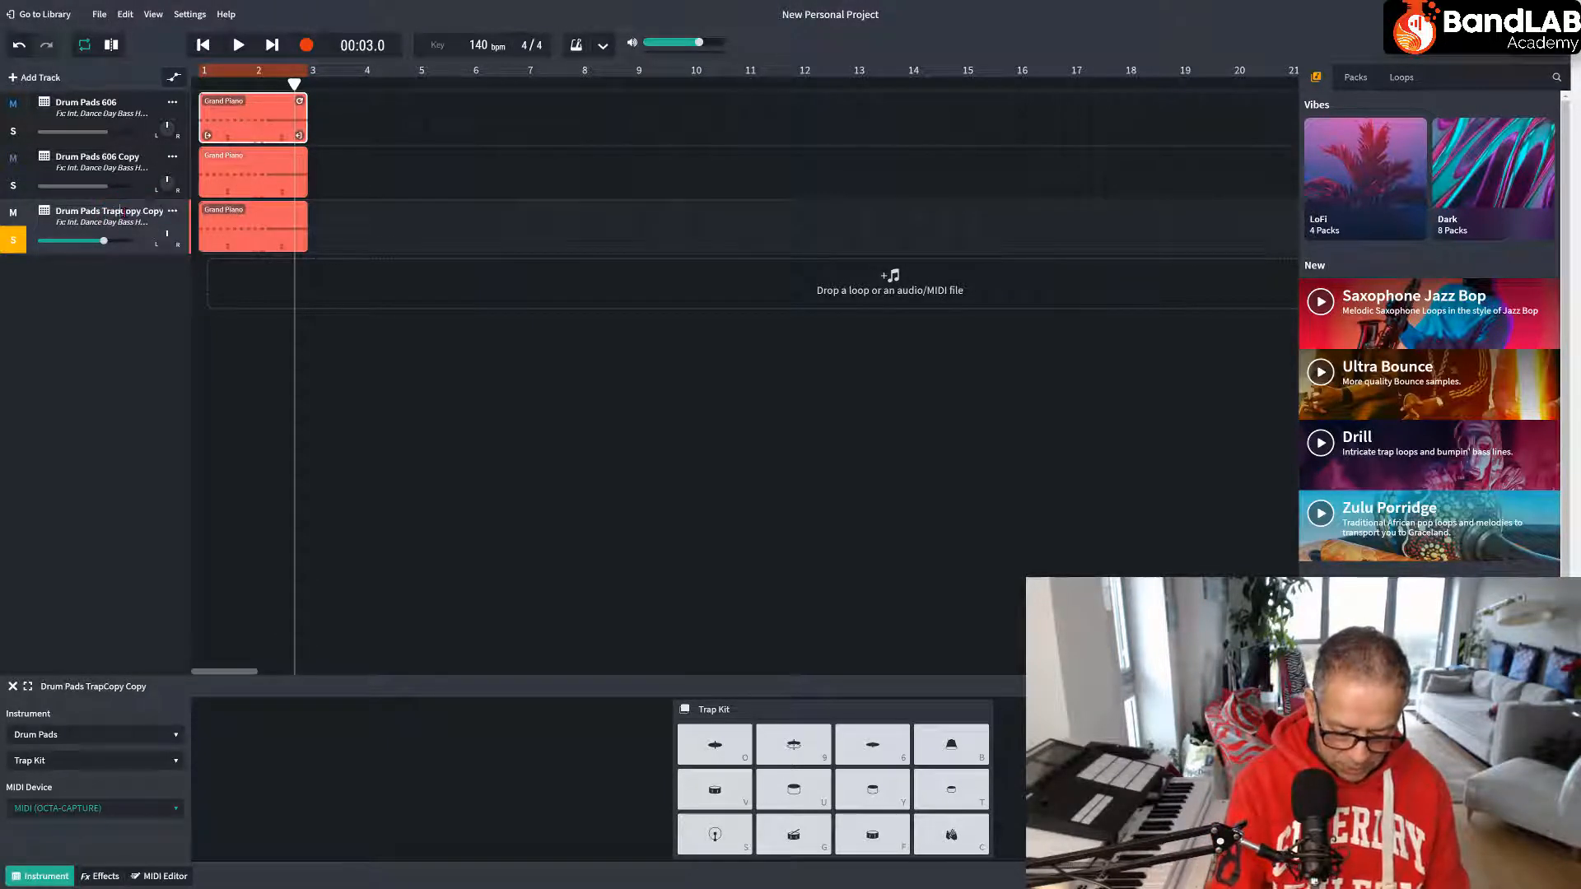
type(" Kit")
key("Delete")
key("Delete")
key("Delete")
key("Delete")
key("Delete")
key("Delete")
key("Delete")
key("Delete")
key("Delete")
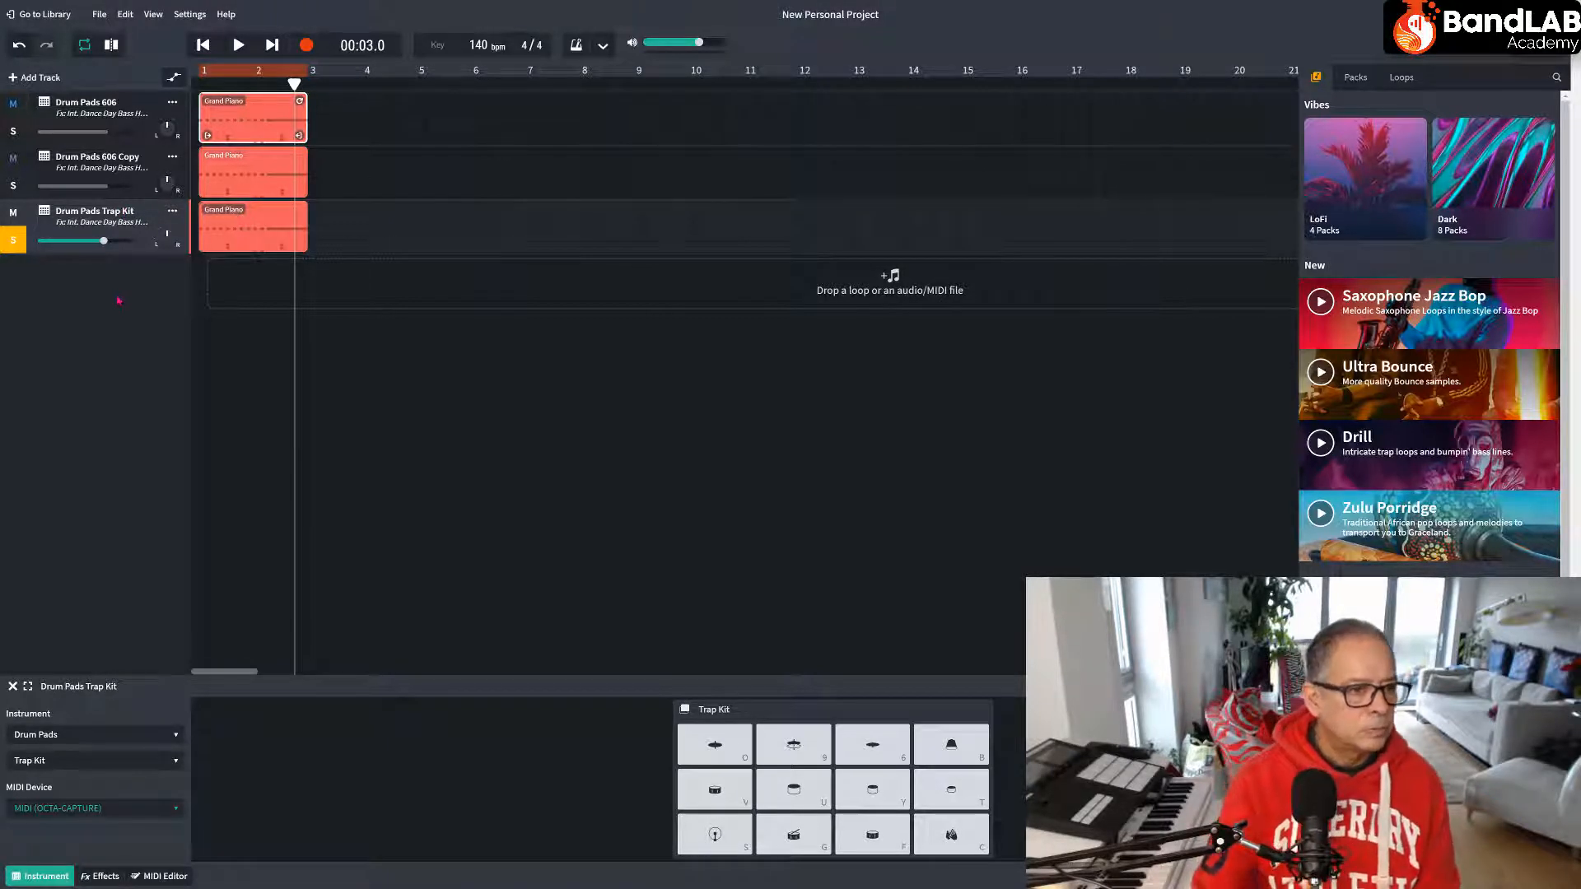
key("Return")
key("space")
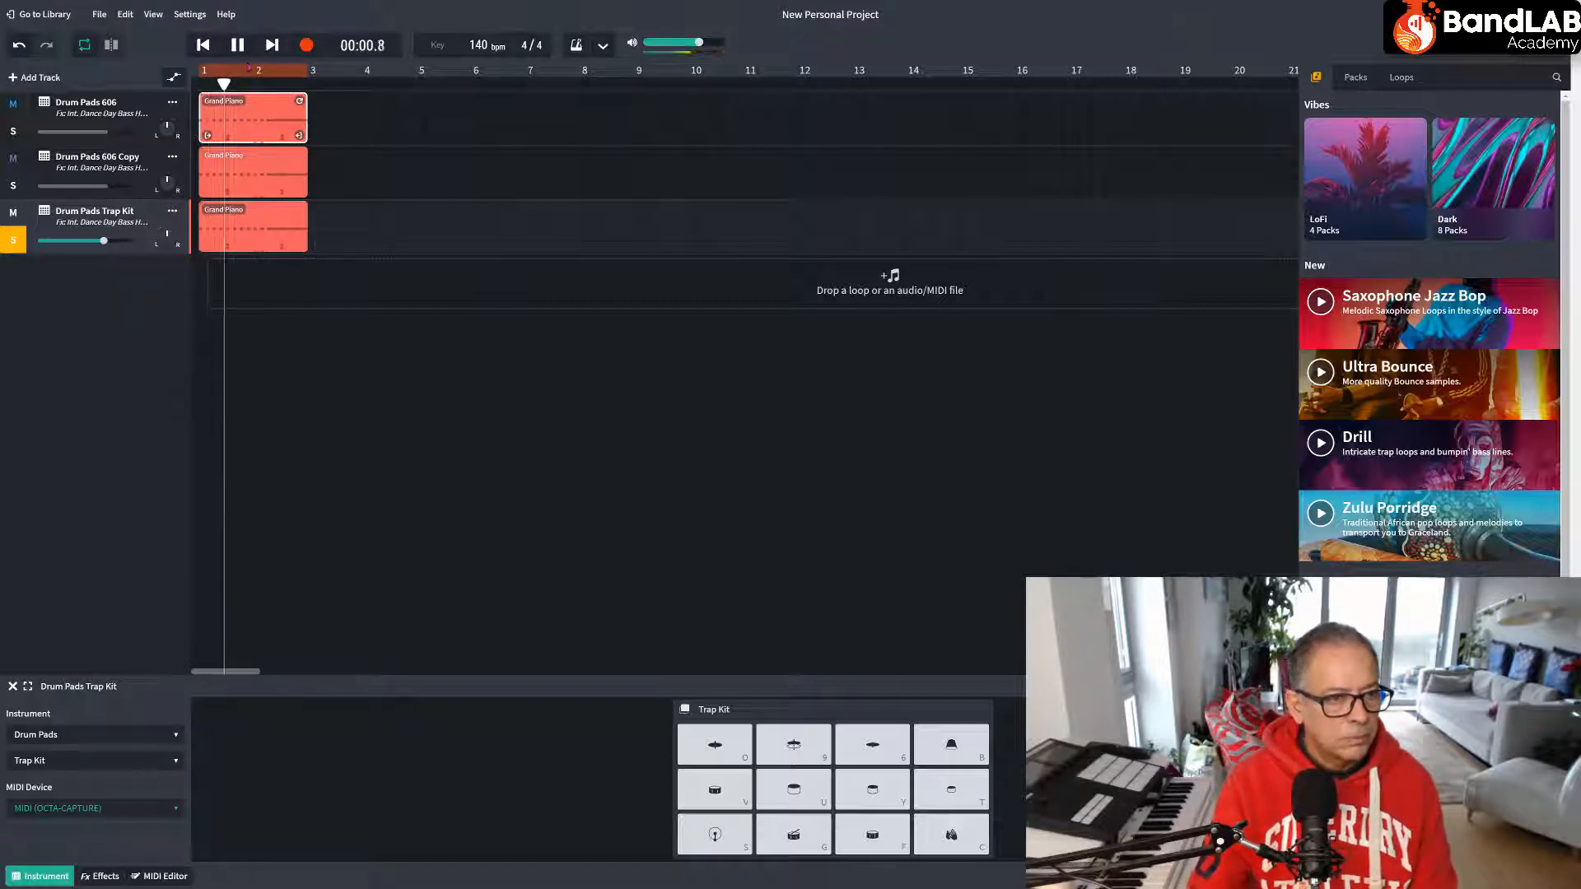
key("space")
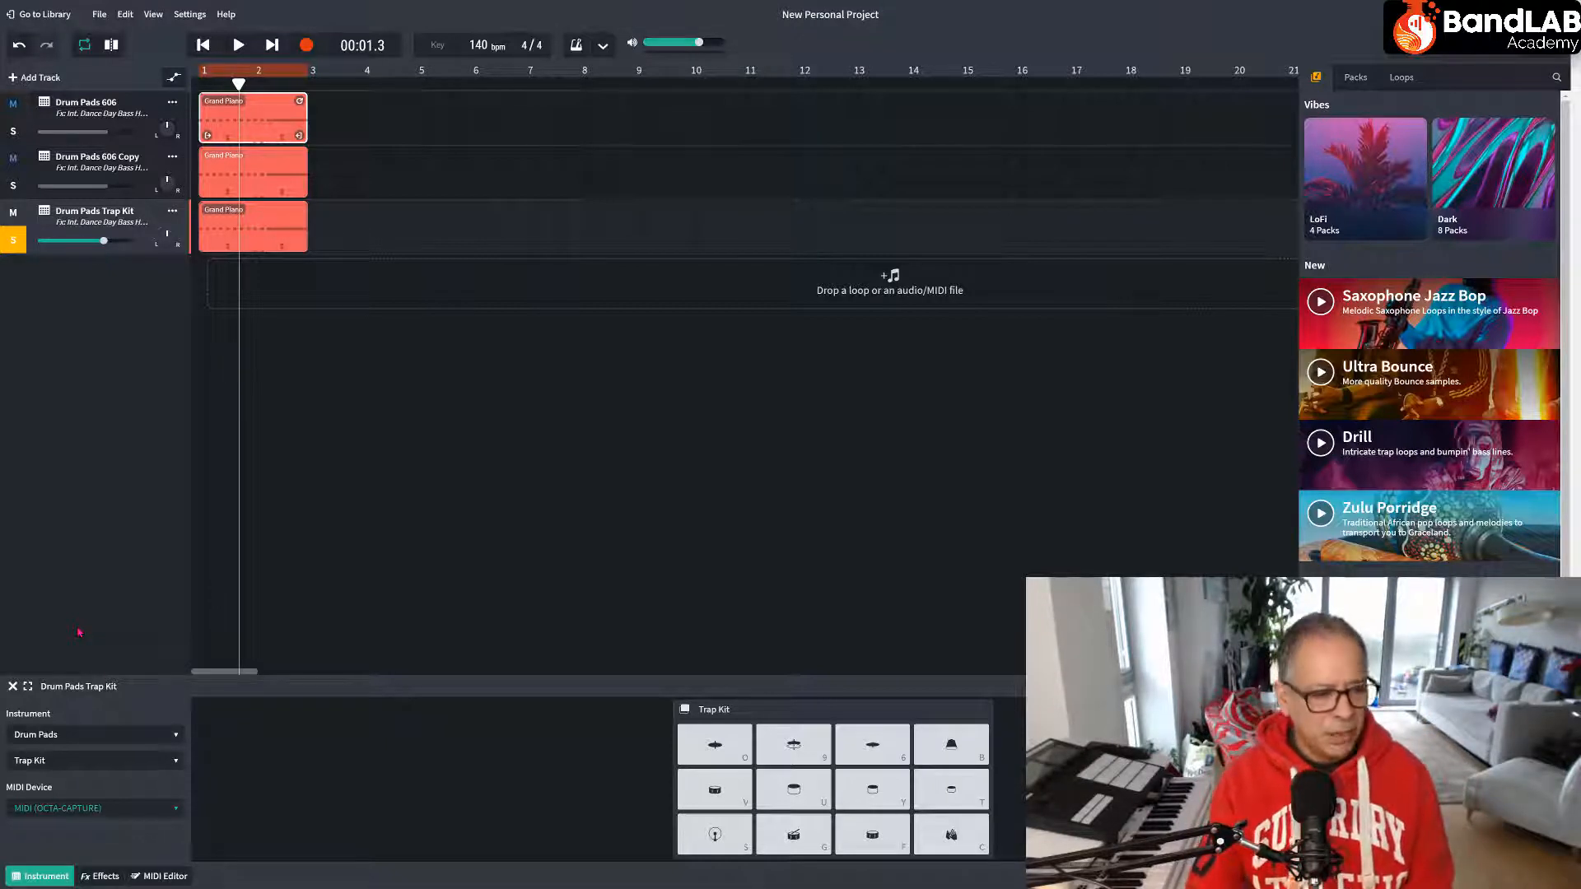
Change the Drum Pads Trap Kit track's instrument to Creator Kits with Acid Hip Hop, and float its pad grid just below the tracks.
left_click(36, 729)
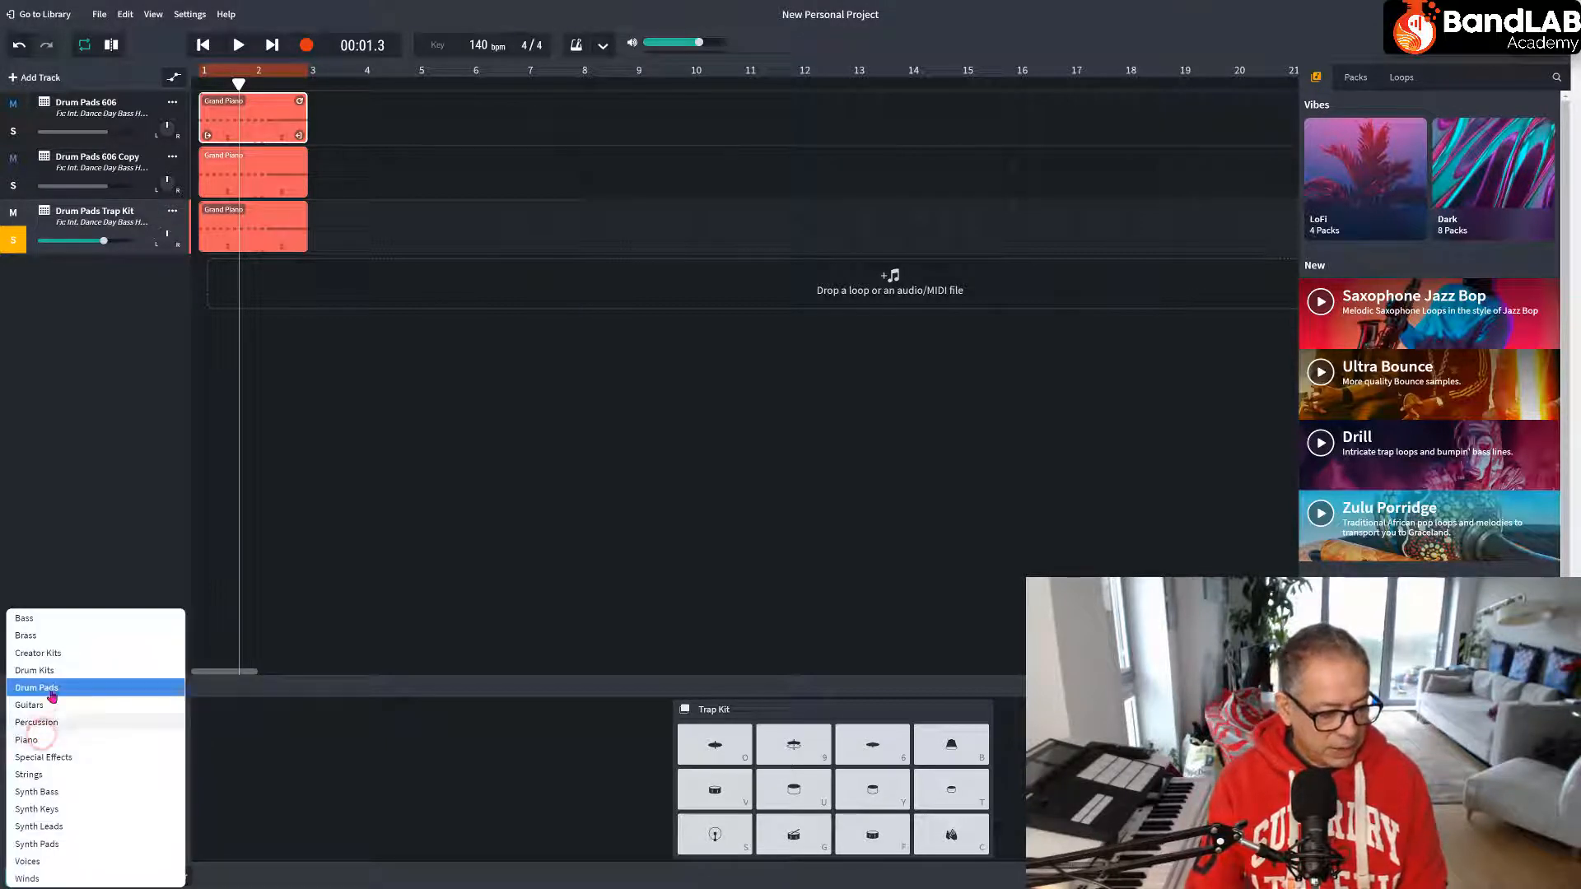
left_click(38, 653)
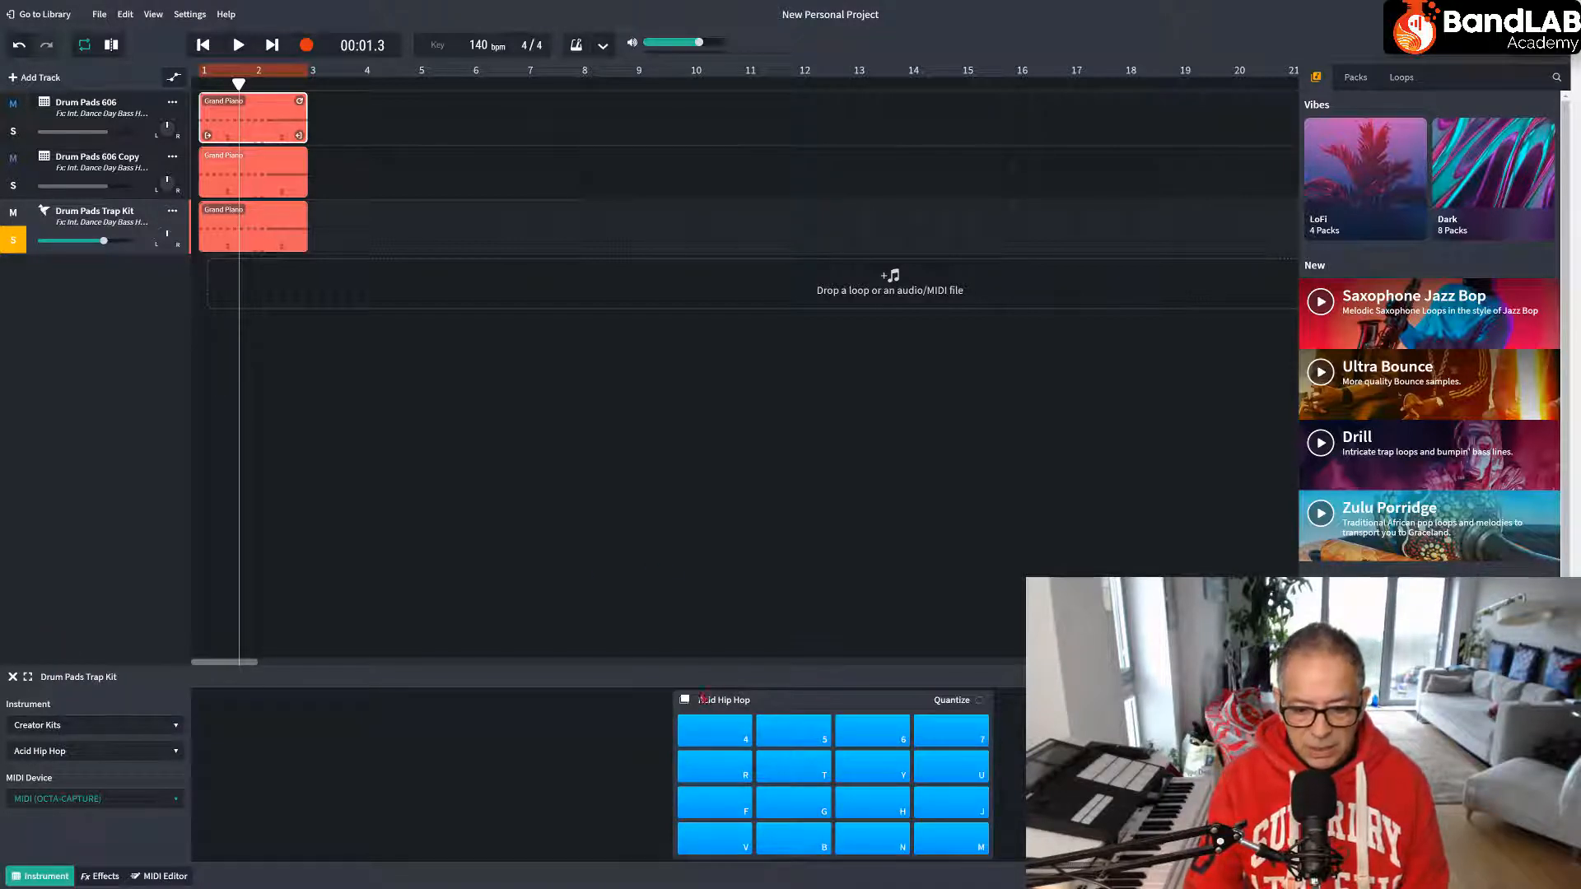
left_click(685, 699)
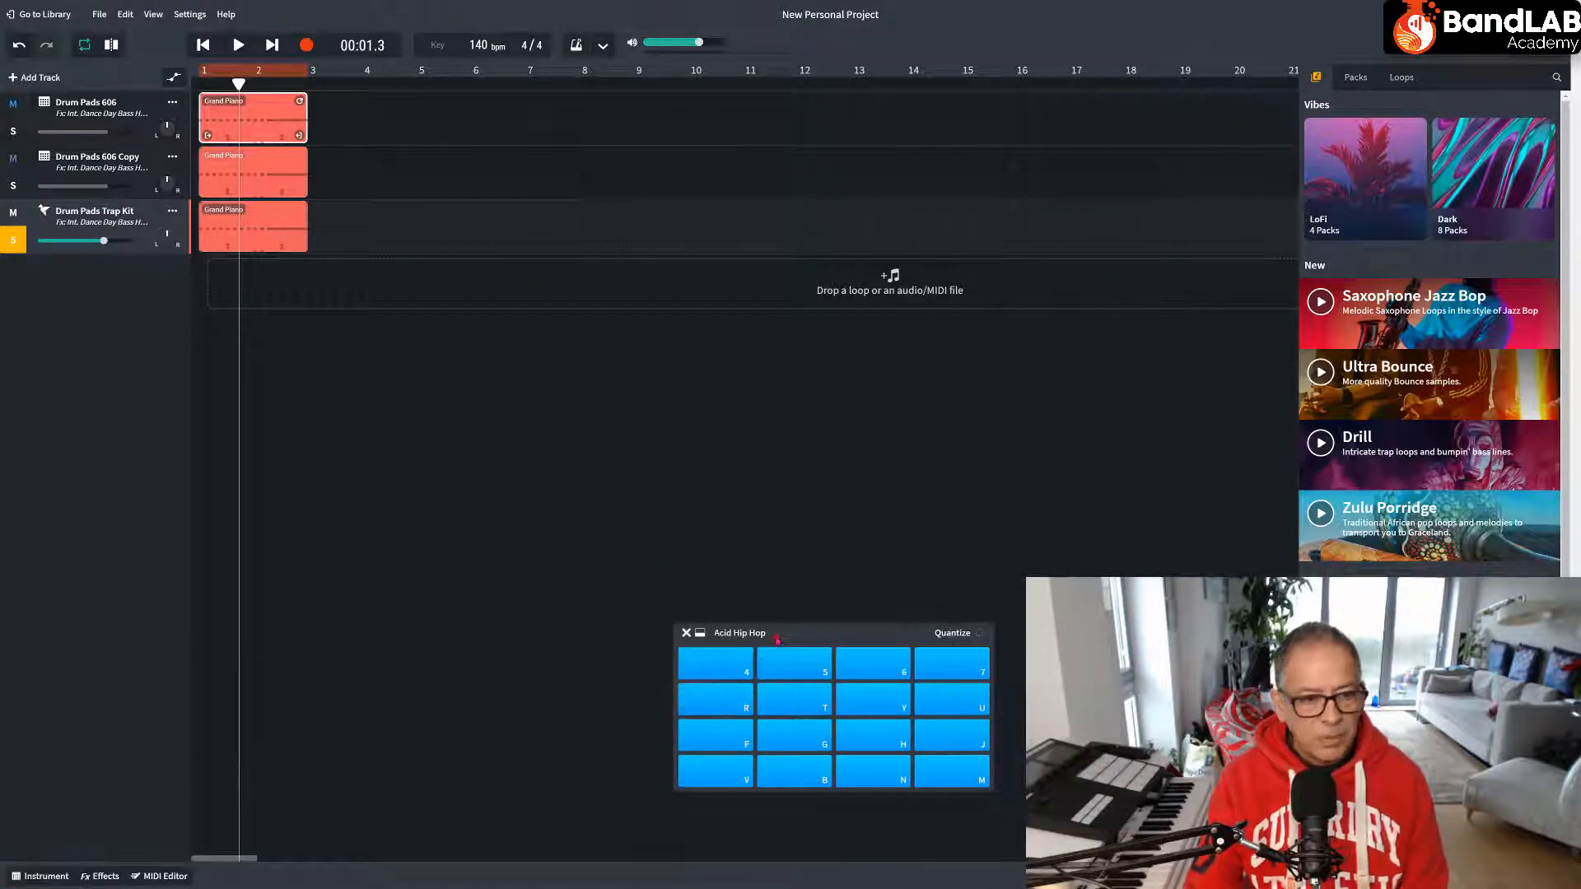
left_click_drag(776, 638, 371, 359)
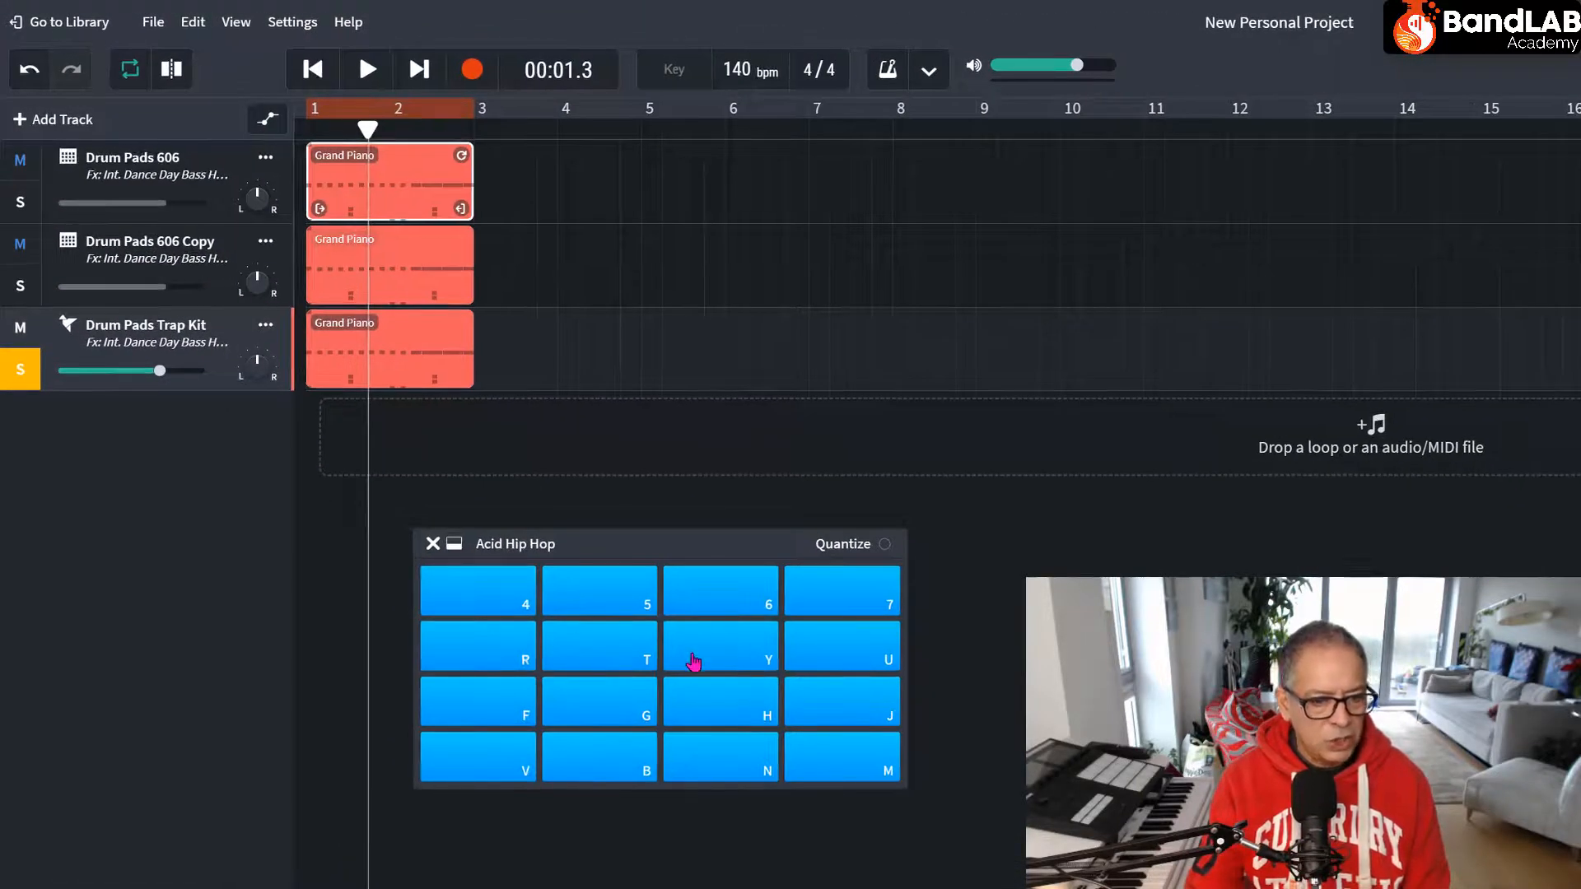
Play the Acid Hip Hop pads one after another across all four rows to hear their sounds.
left_click(581, 592)
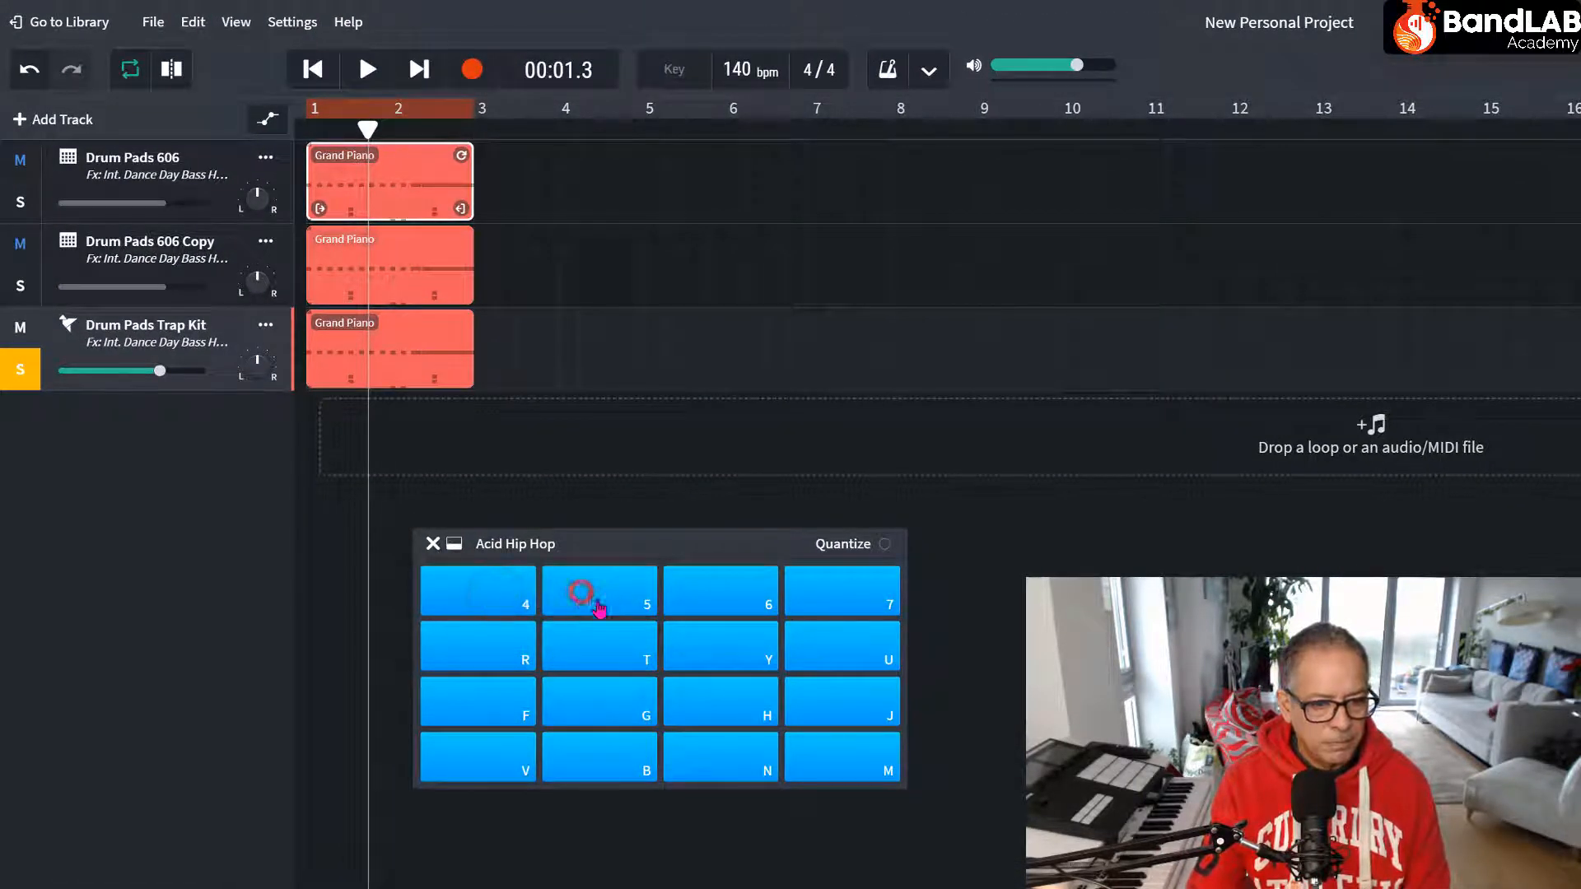
left_click(728, 600)
left_click(836, 596)
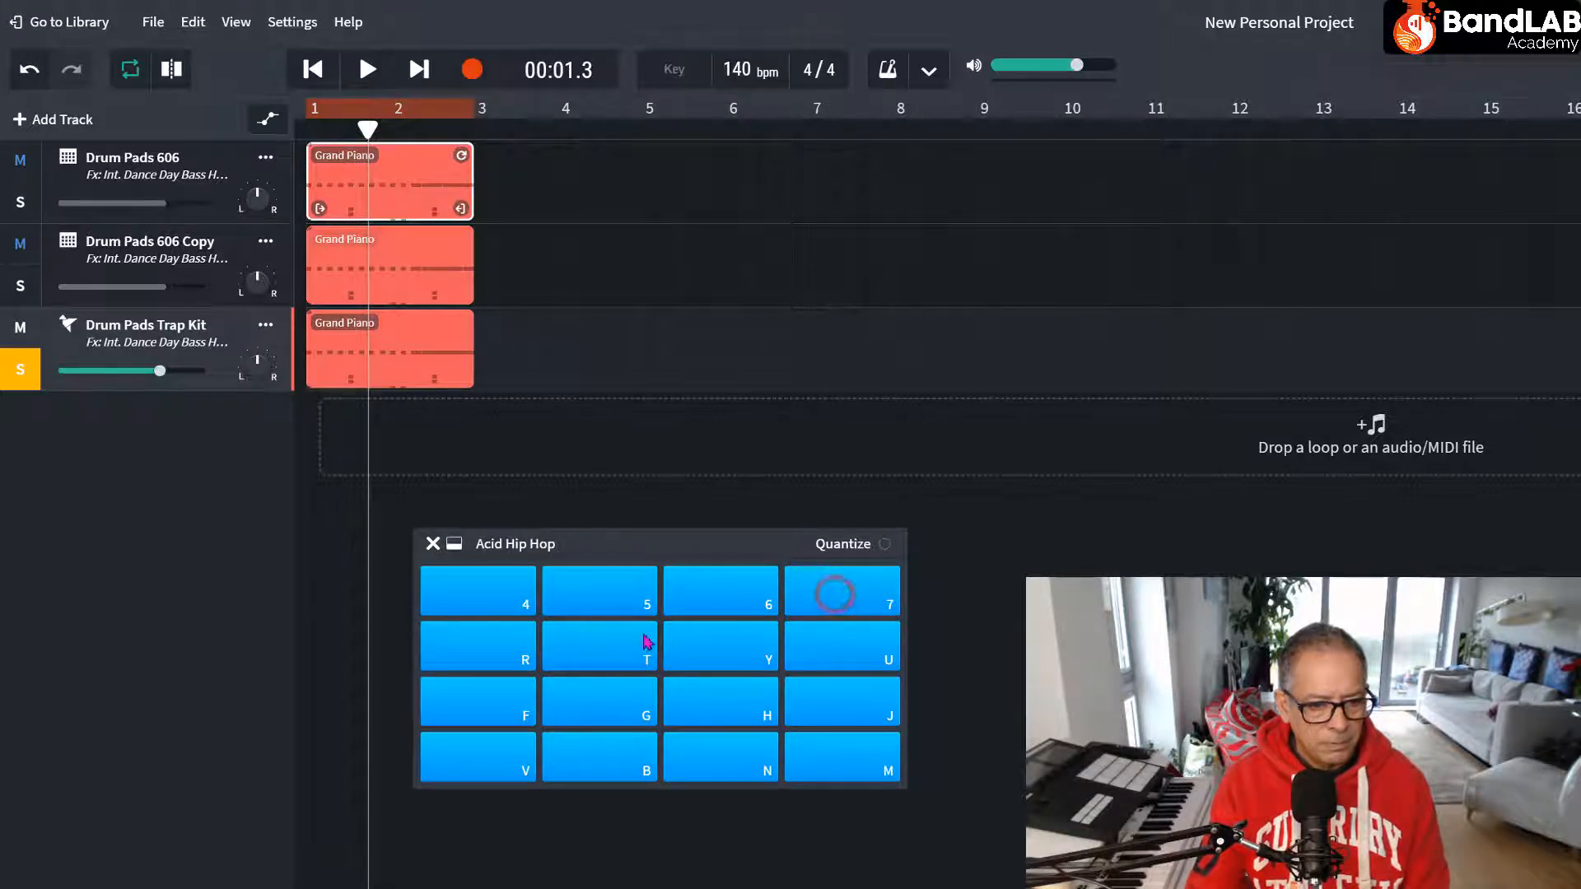
left_click(571, 637)
left_click(716, 647)
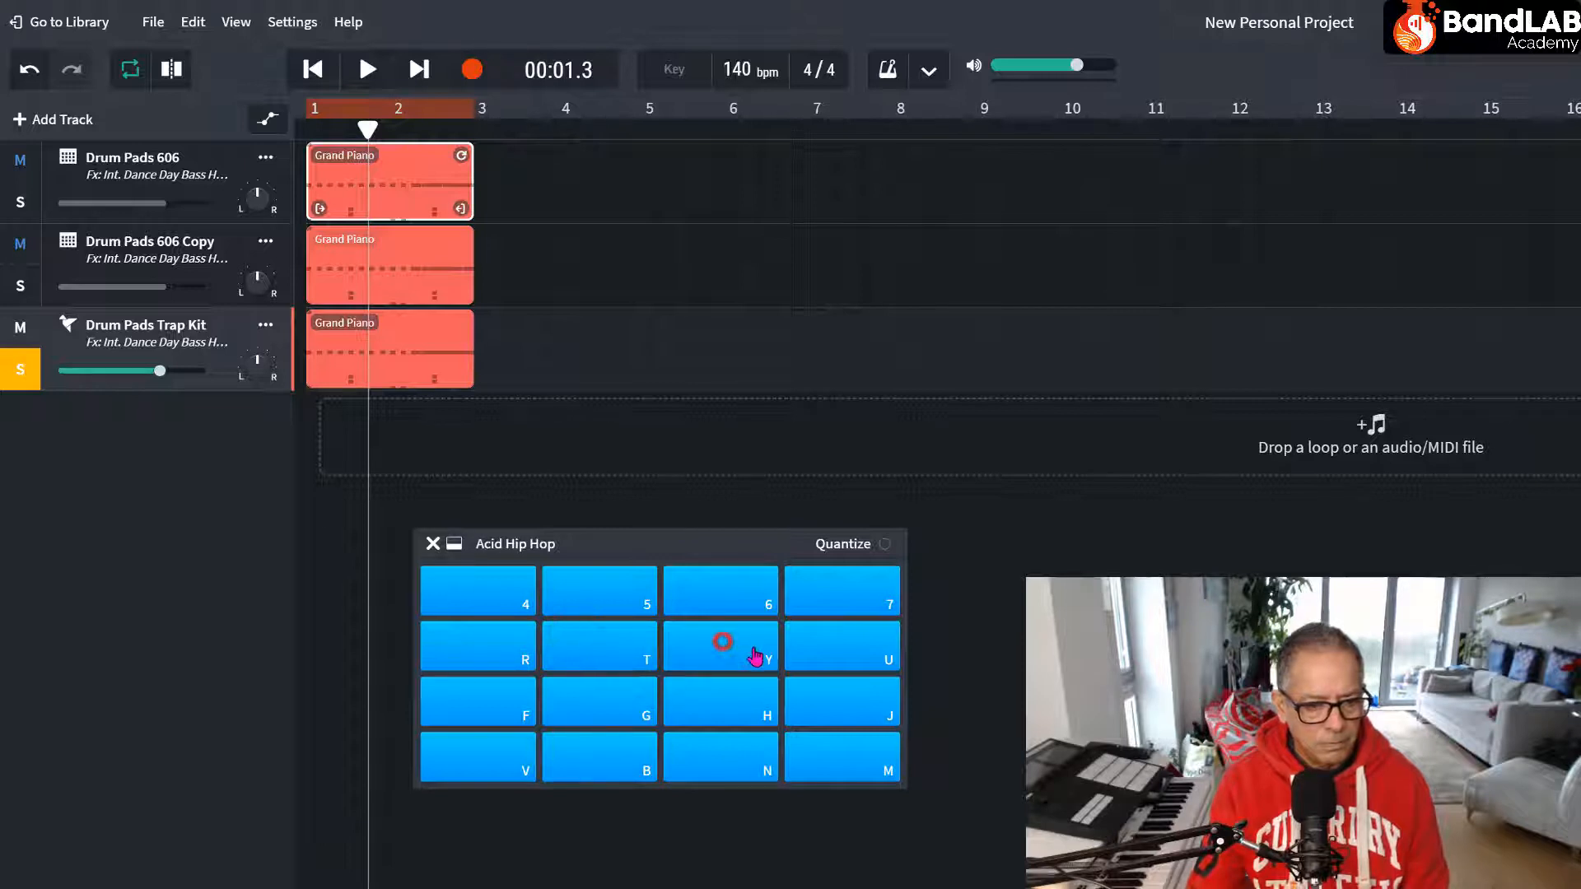
left_click(844, 650)
left_click(844, 696)
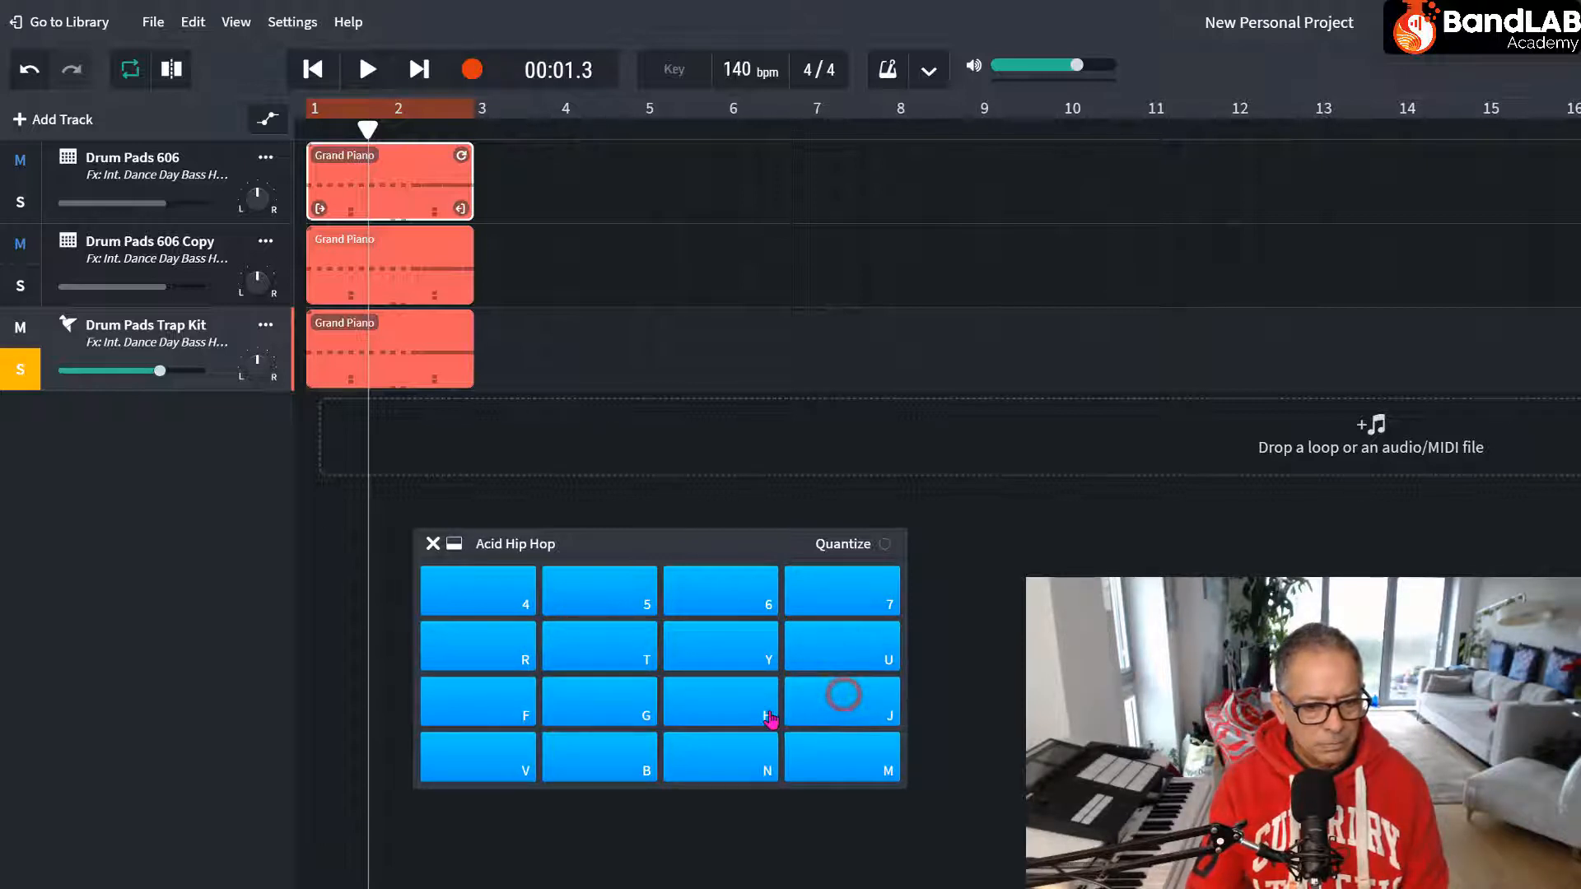
left_click(718, 711)
left_click(619, 718)
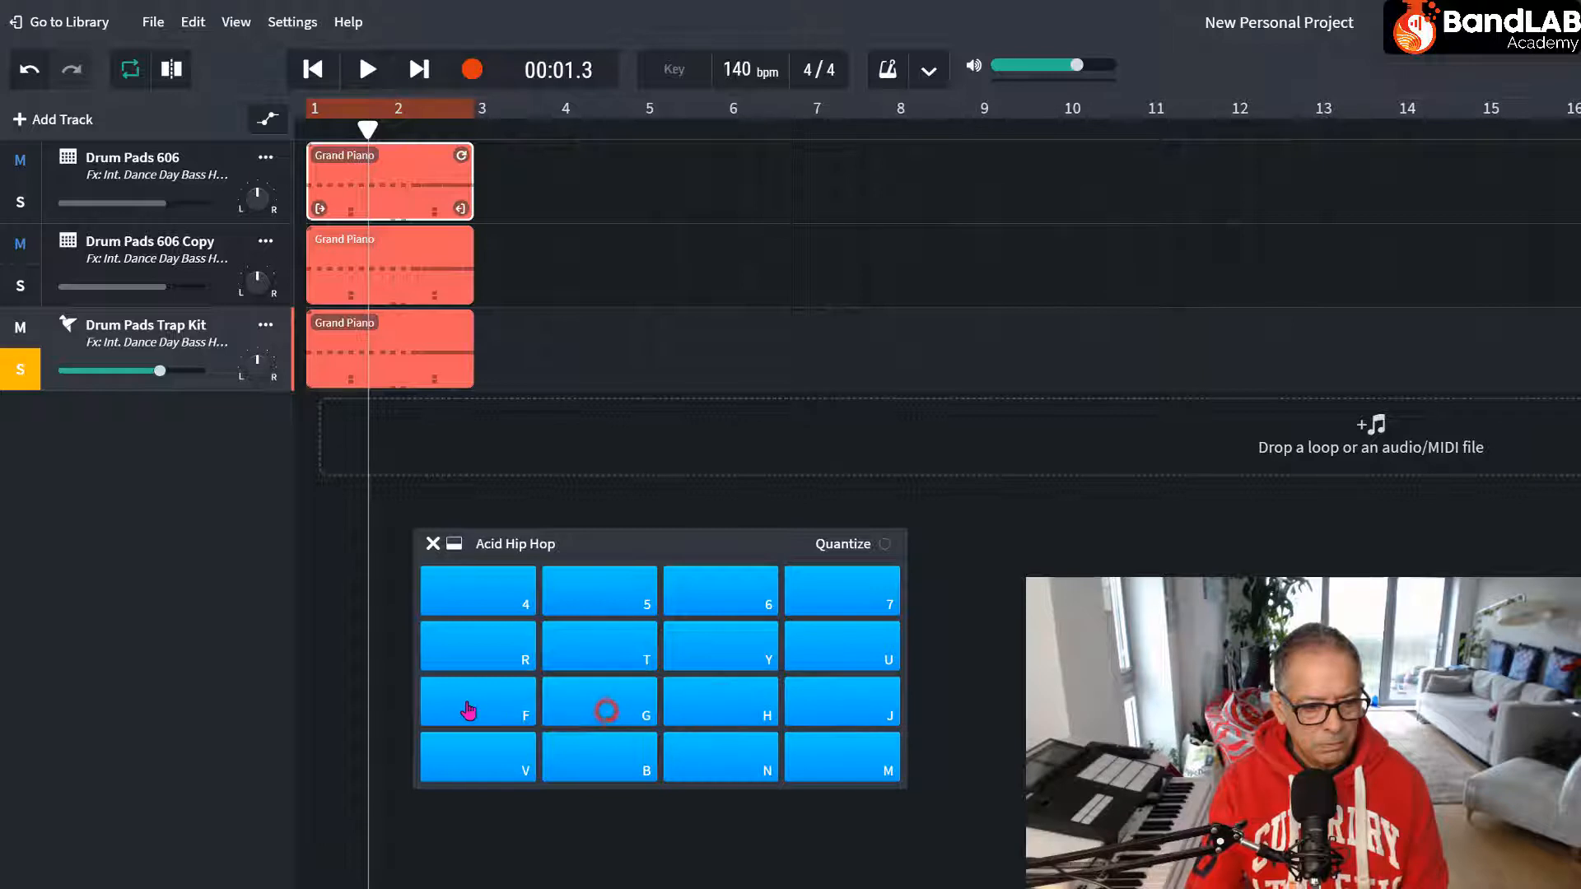
left_click(462, 702)
left_click(460, 759)
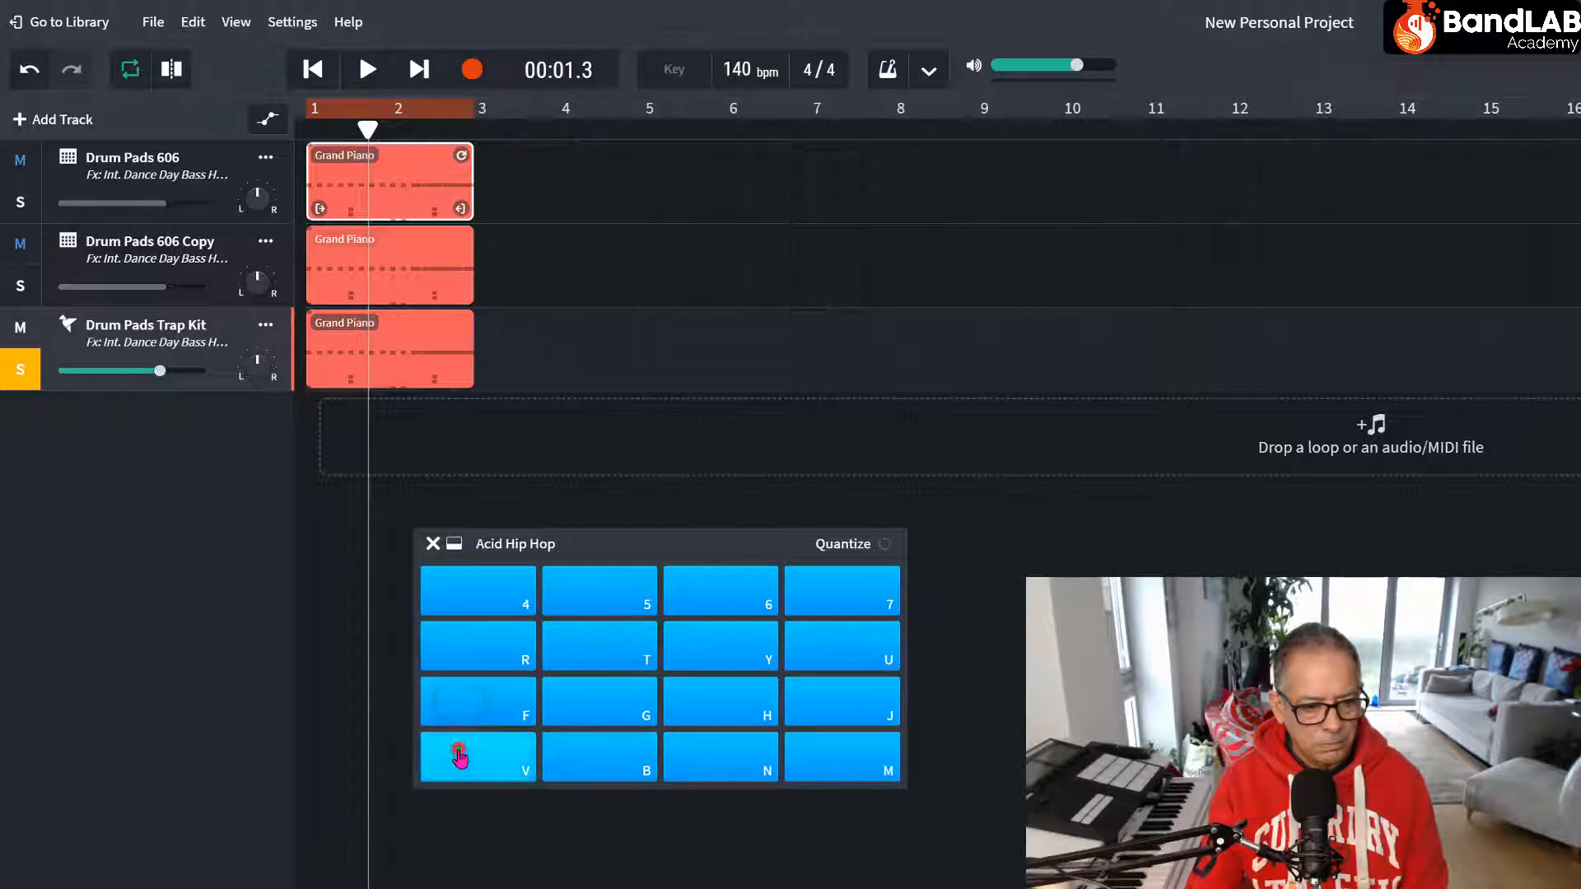
left_click(580, 751)
left_click(710, 755)
left_click(806, 753)
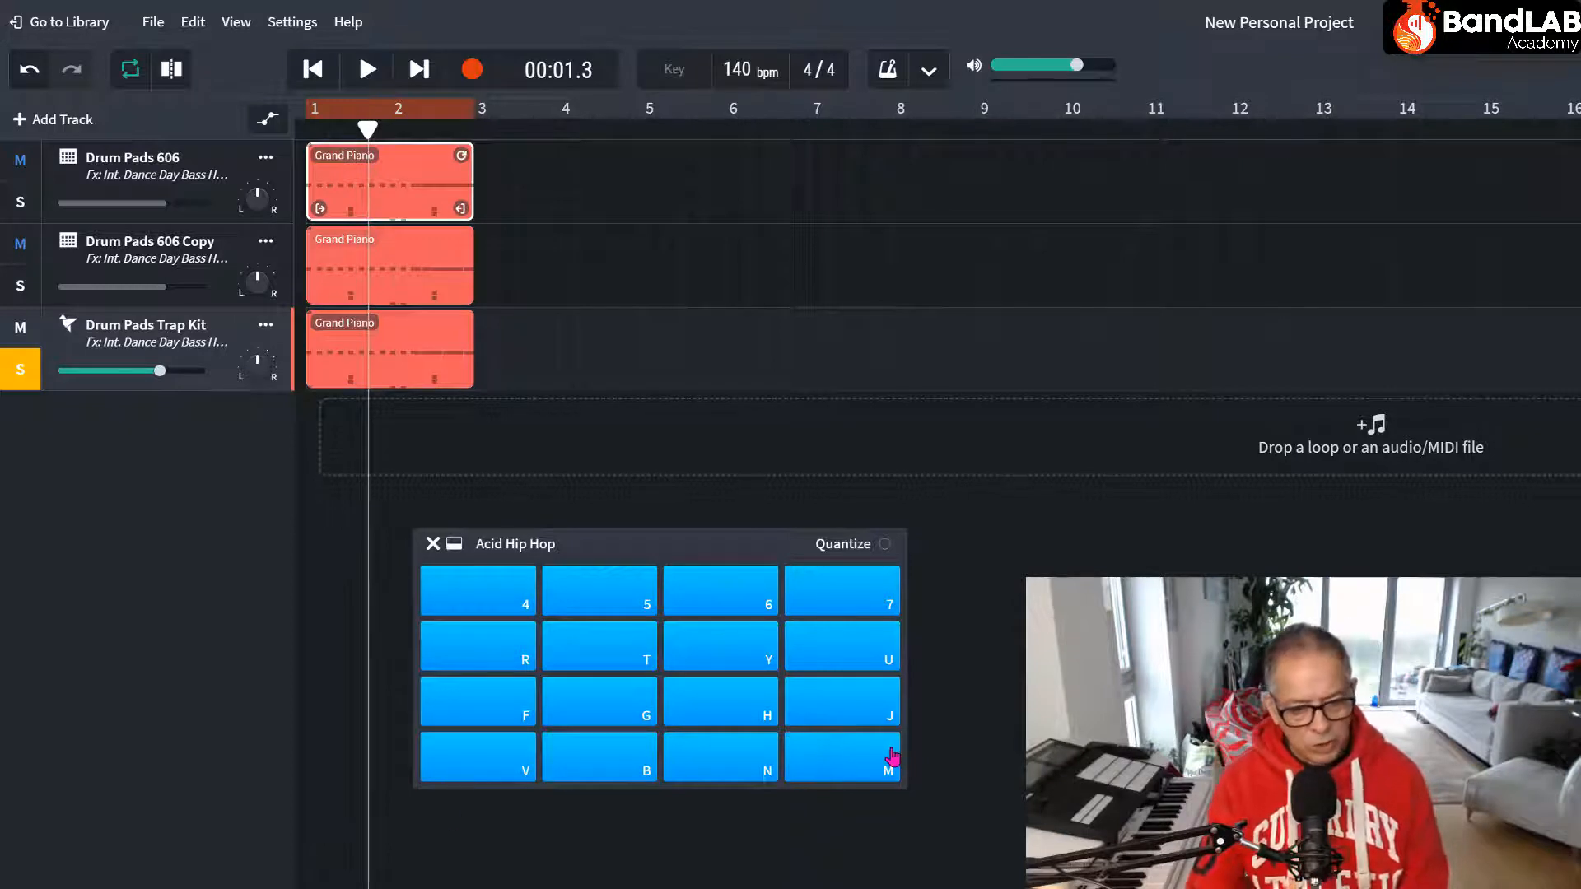
Replay the Acid Hip Hop pads V, B, N and M to hear the lowest row again.
left_click(488, 764)
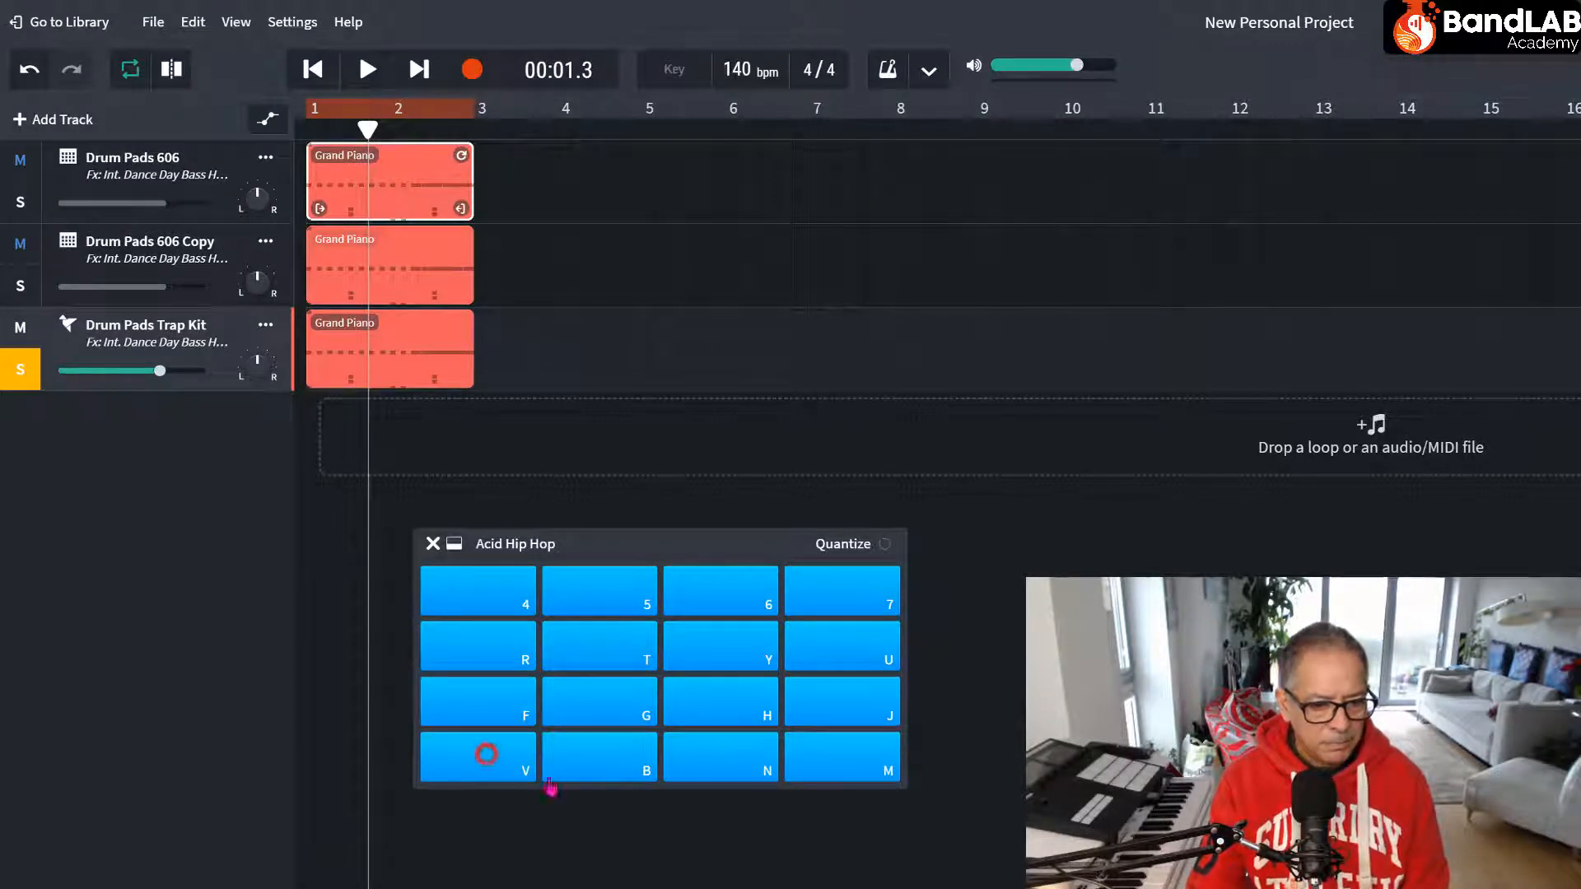
left_click(594, 758)
left_click(728, 769)
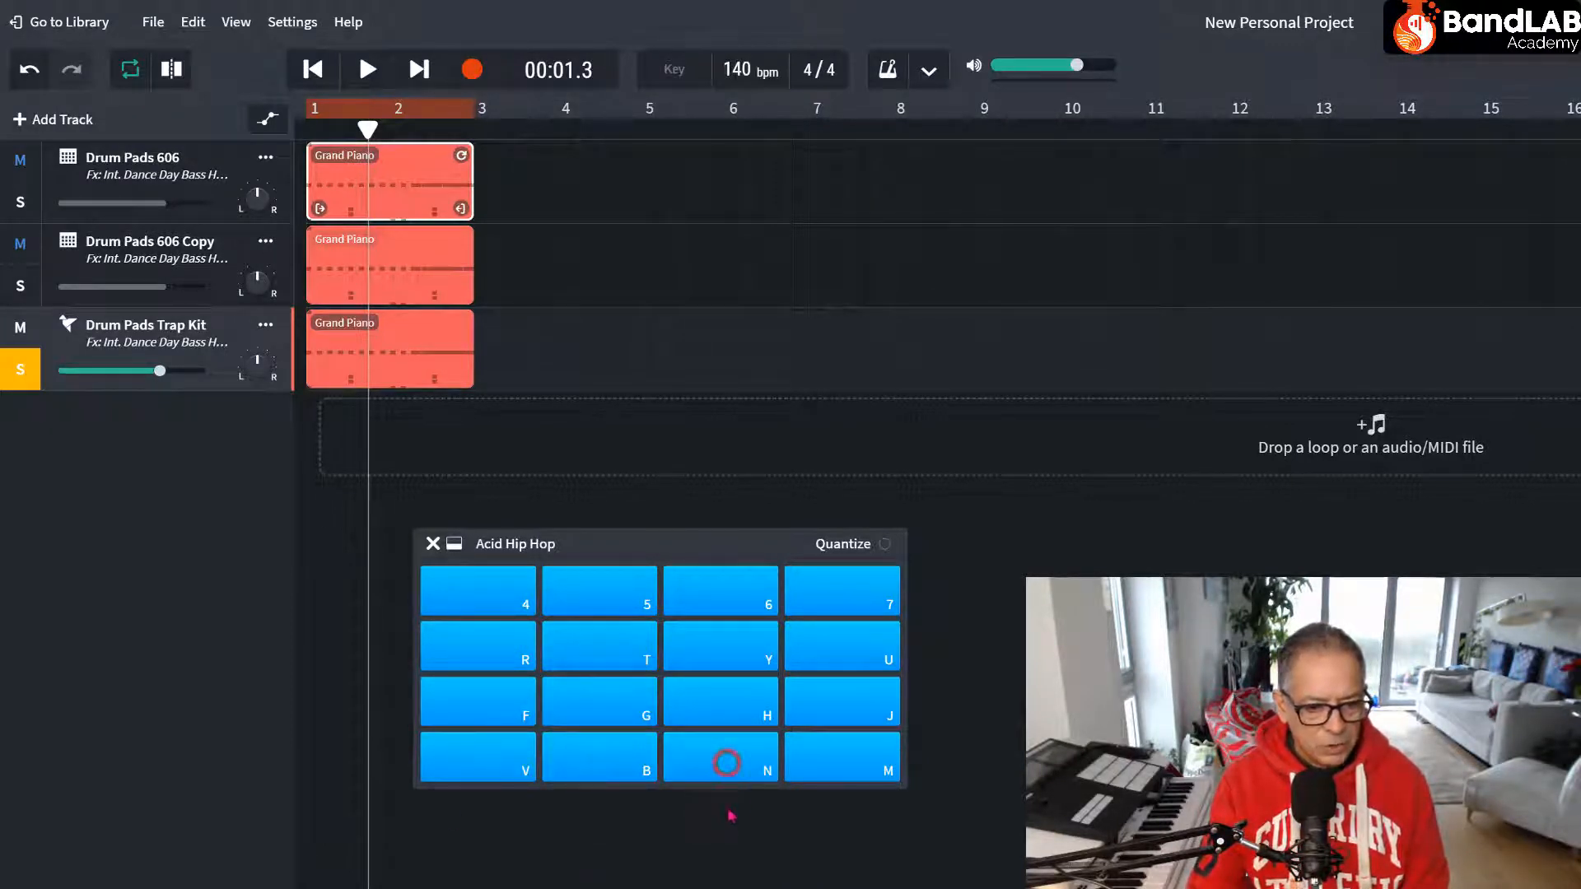
left_click(742, 762)
left_click(848, 770)
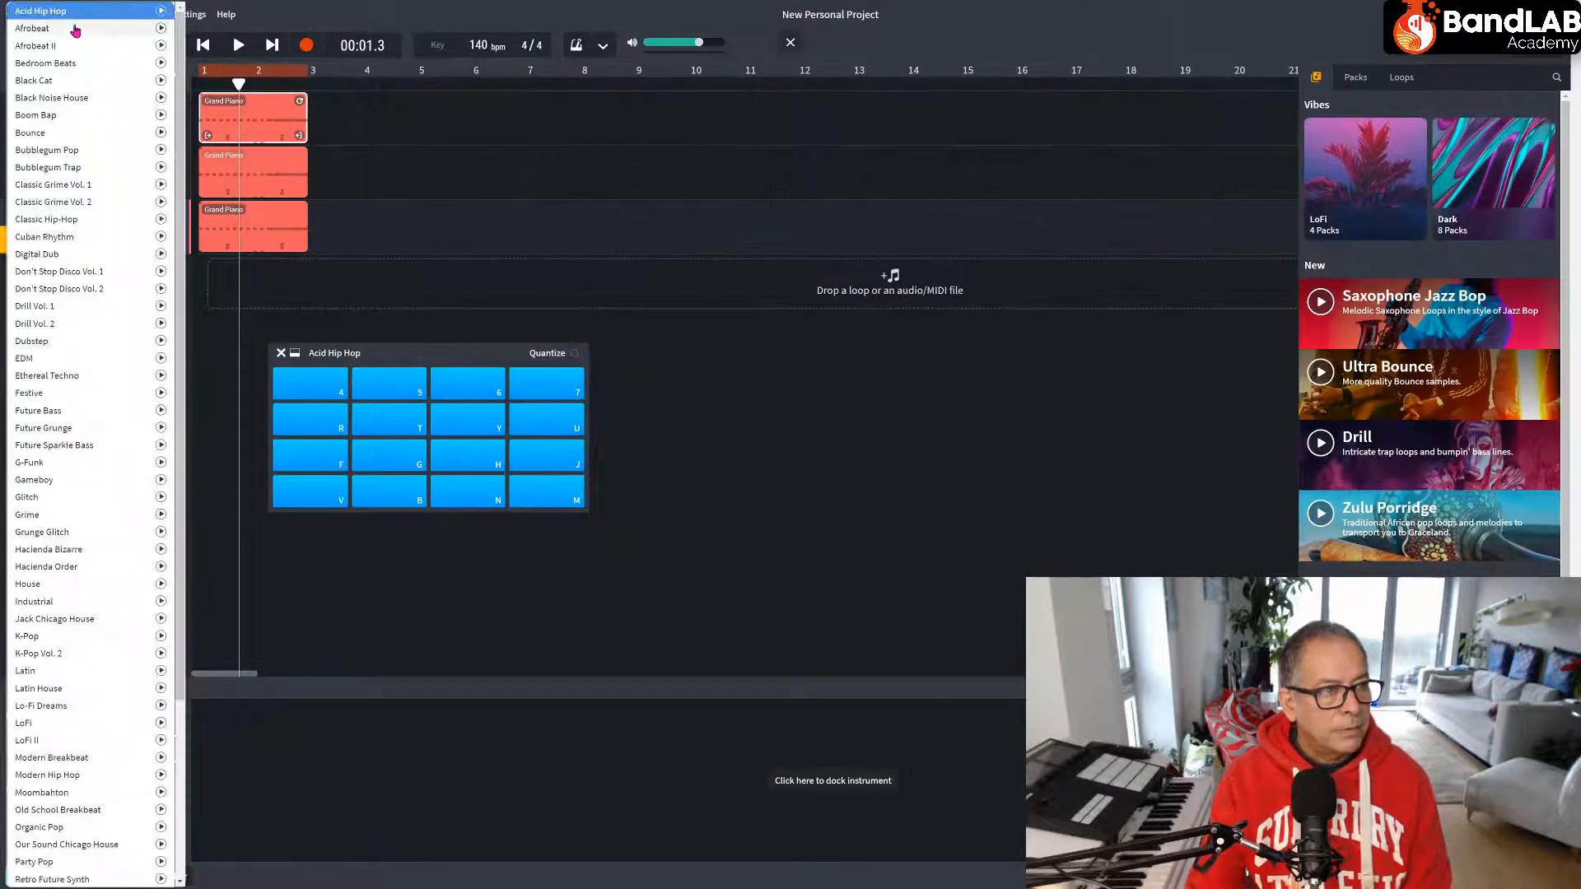
Change the Drum Pads Trap Kit track's creator kit to Afrobeat and try out several of its pads.
left_click(50, 30)
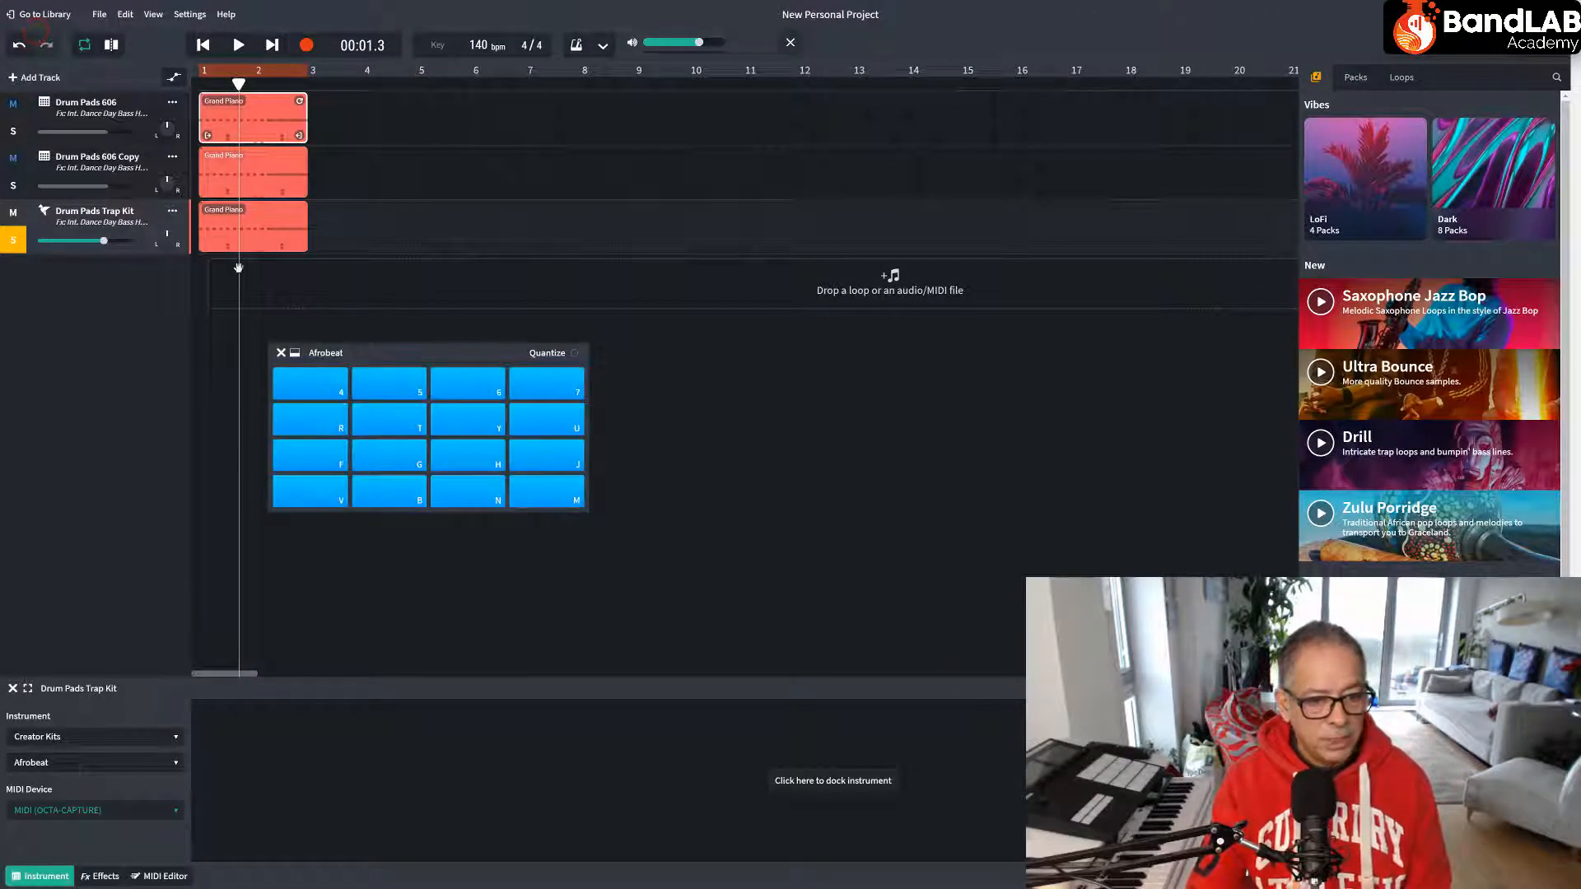
left_click(314, 487)
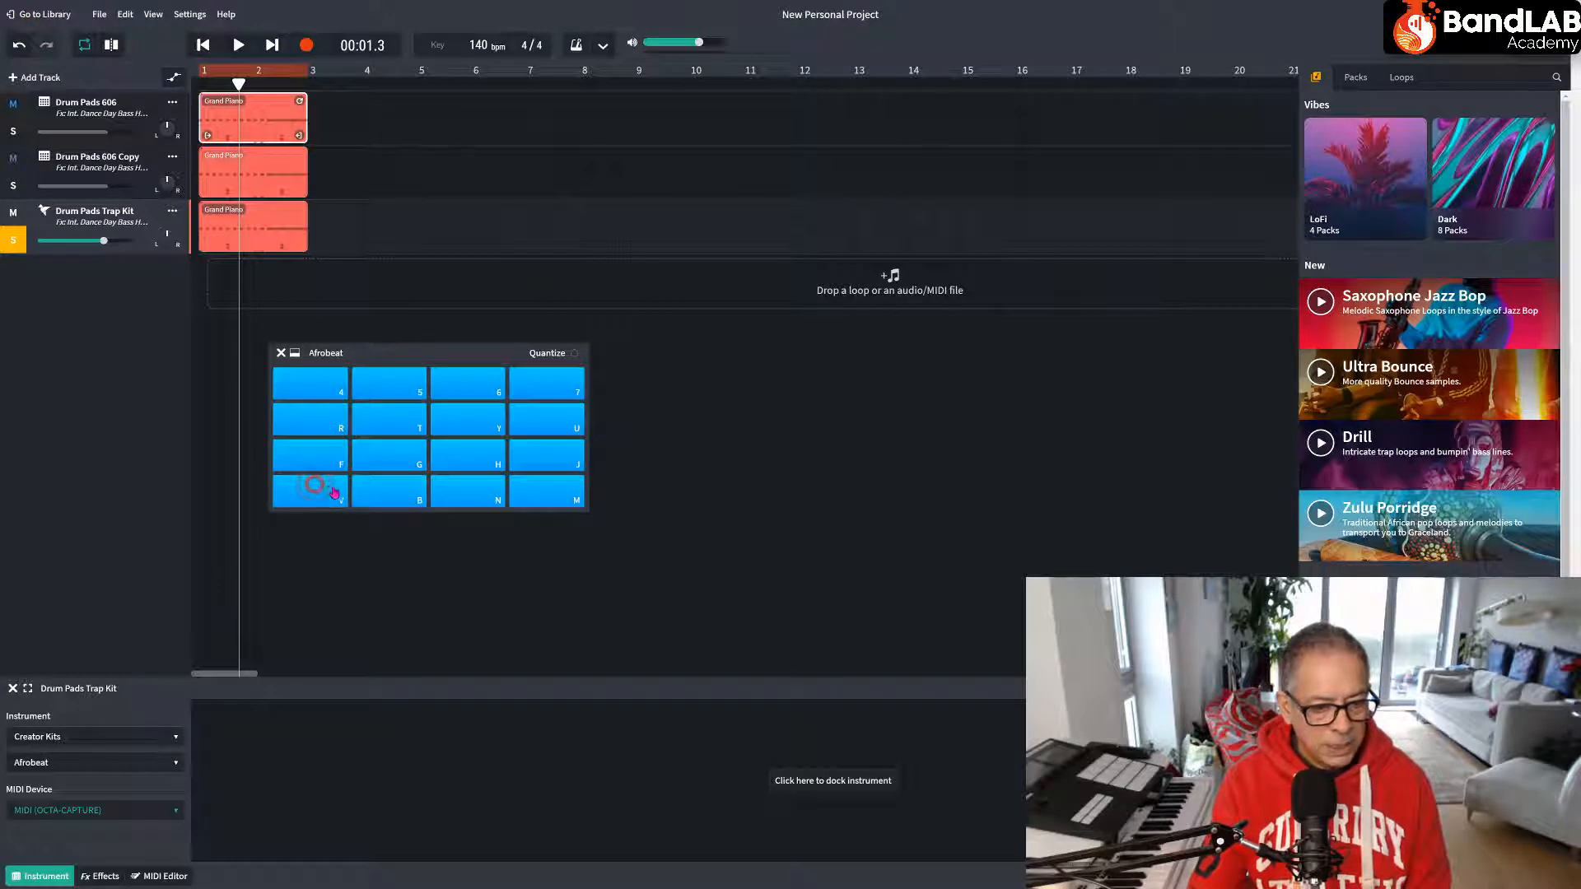
left_click(463, 490)
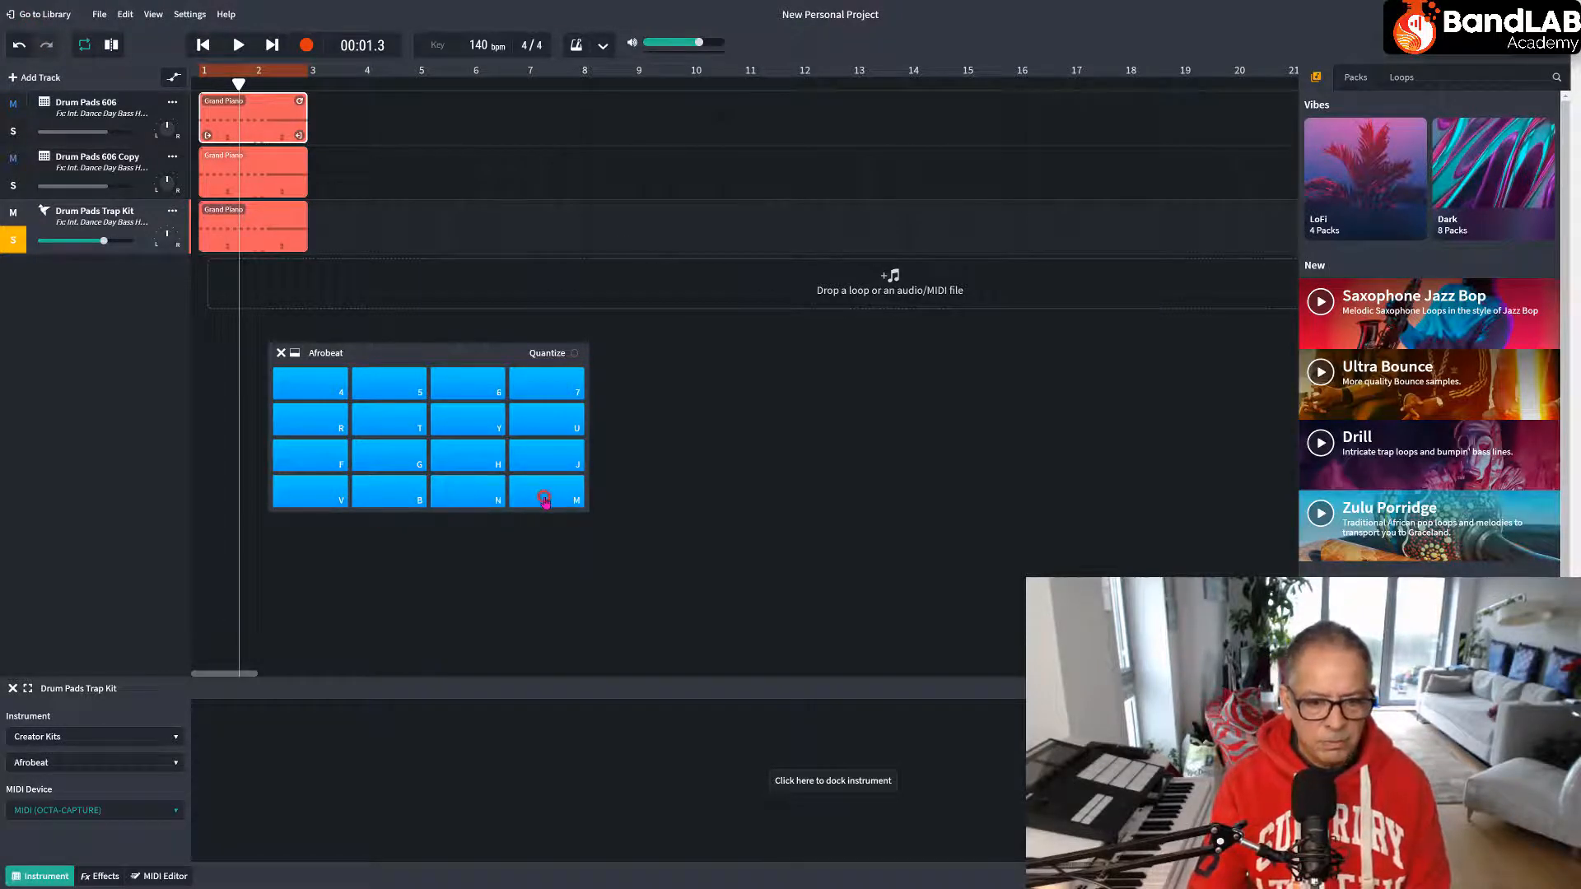
left_click(498, 423)
left_click(409, 417)
left_click(338, 416)
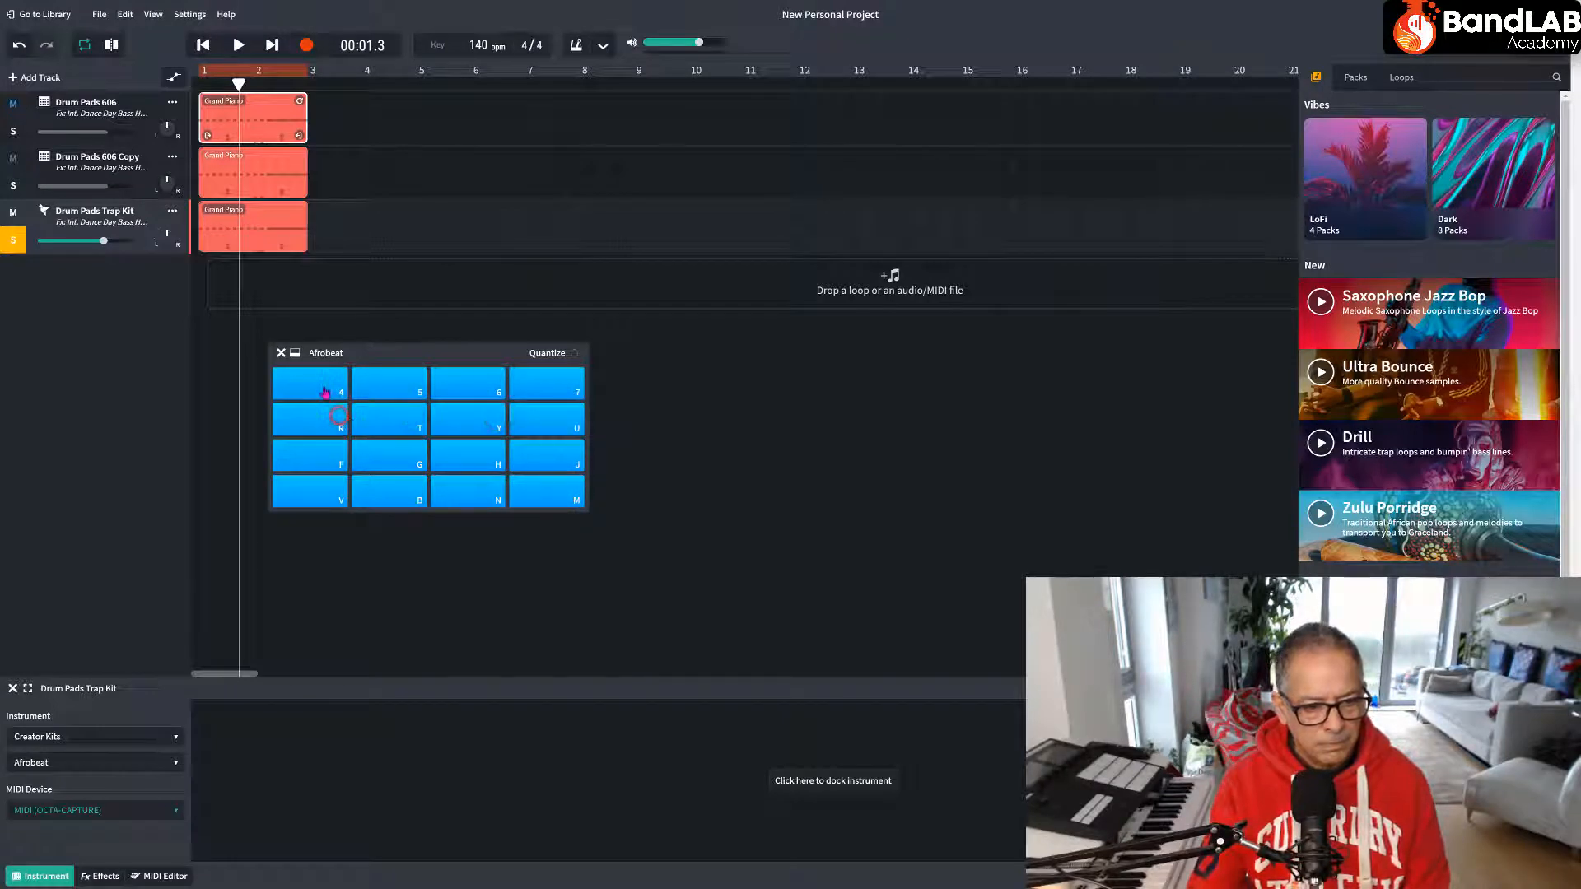
left_click(324, 387)
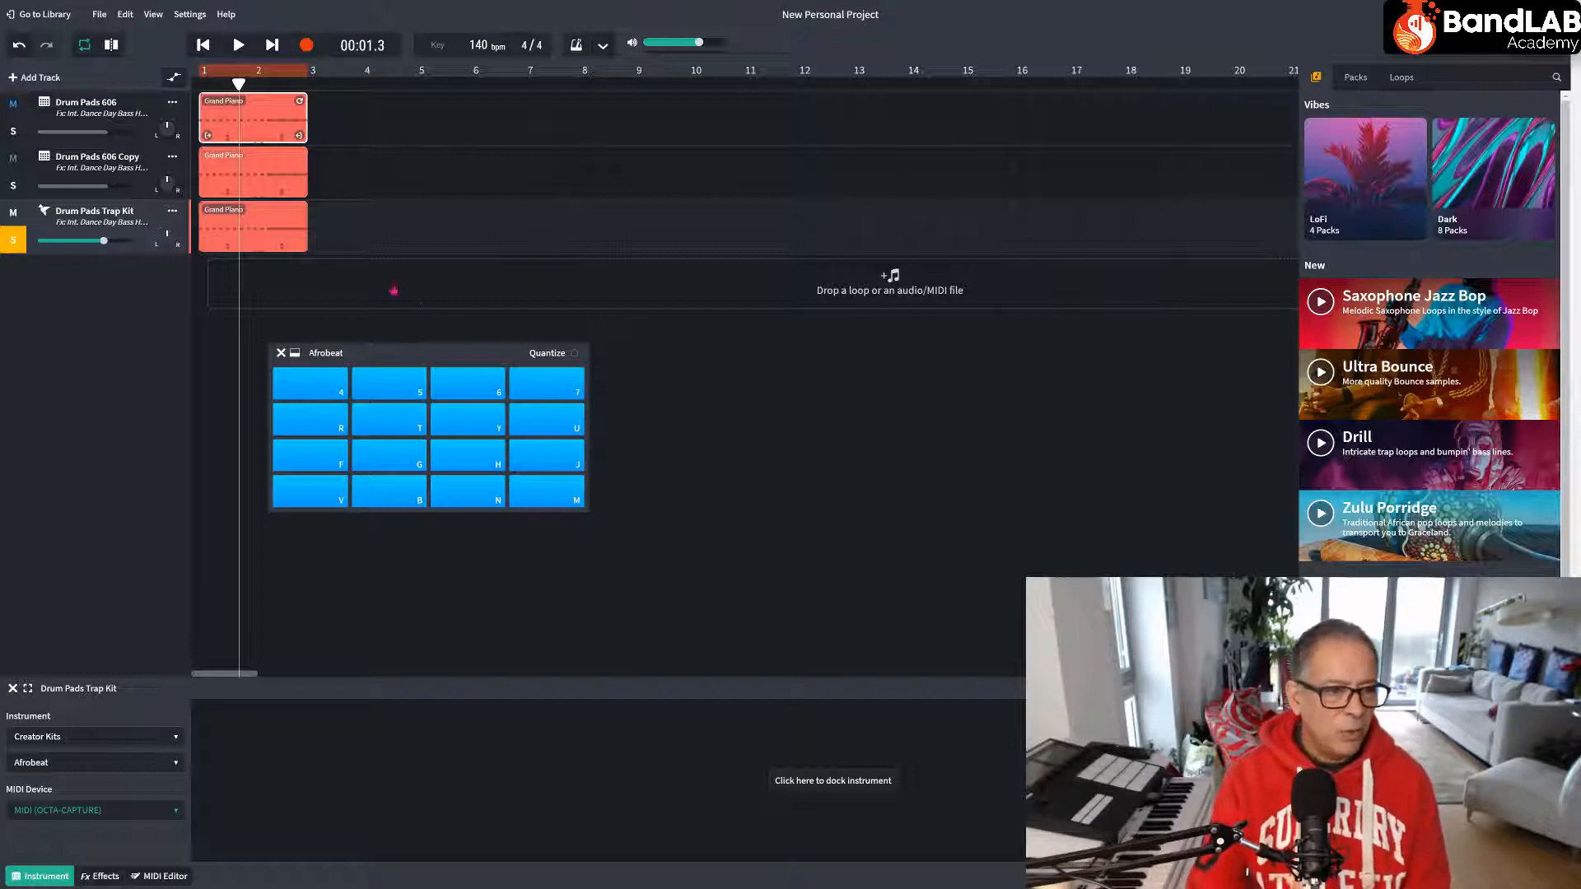
Open the Drum Pads Trap Kit track's clip in an enlarged MIDI editor and play the loop.
double_click(255, 229)
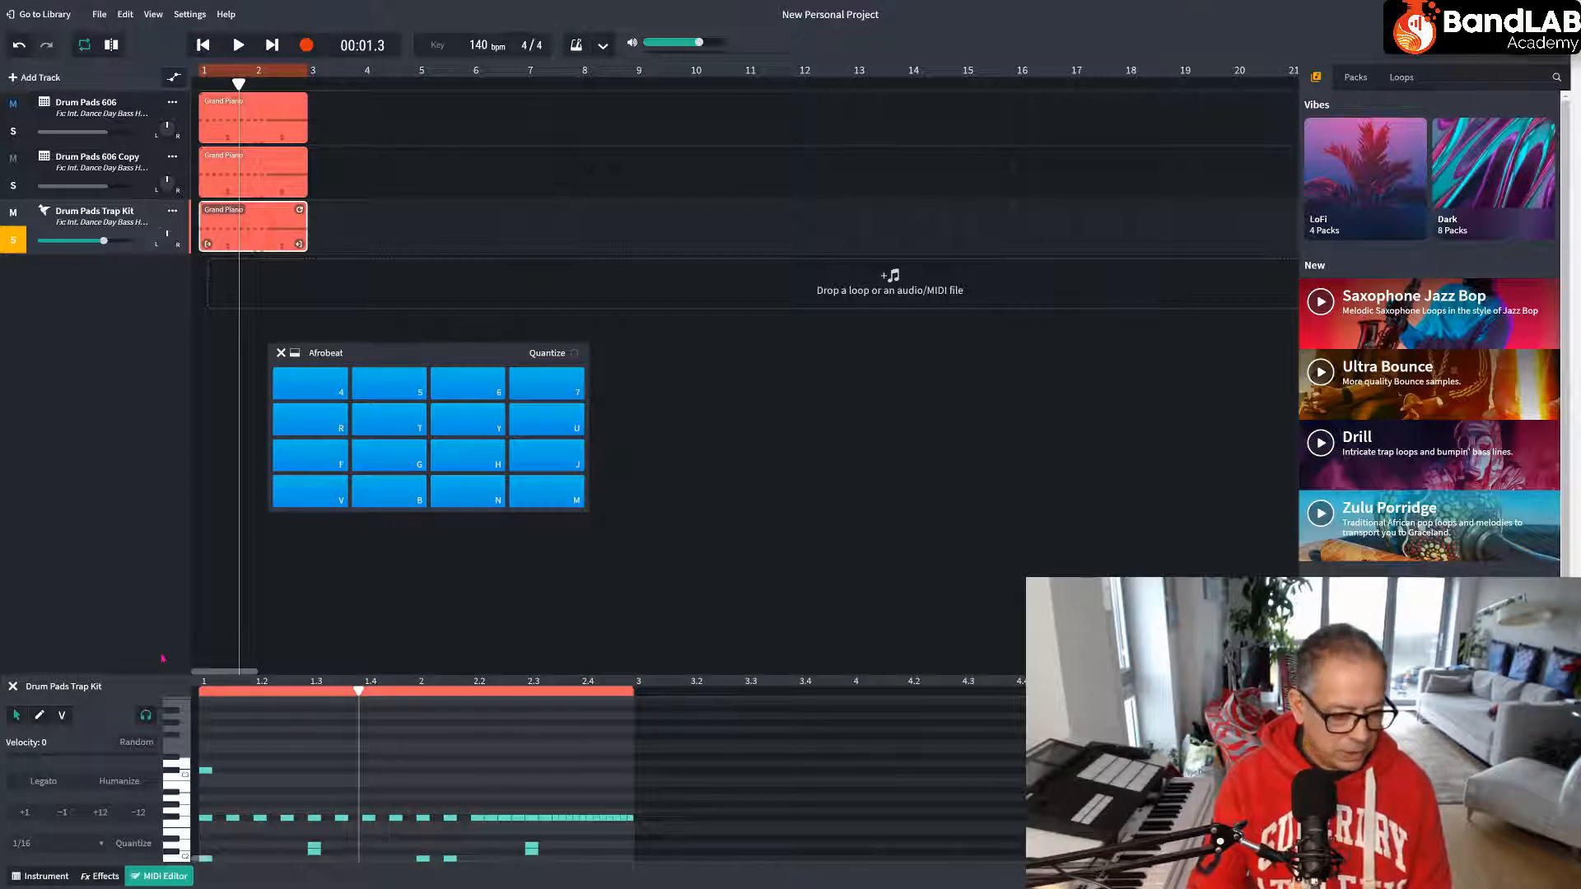
left_click_drag(163, 675, 182, 543)
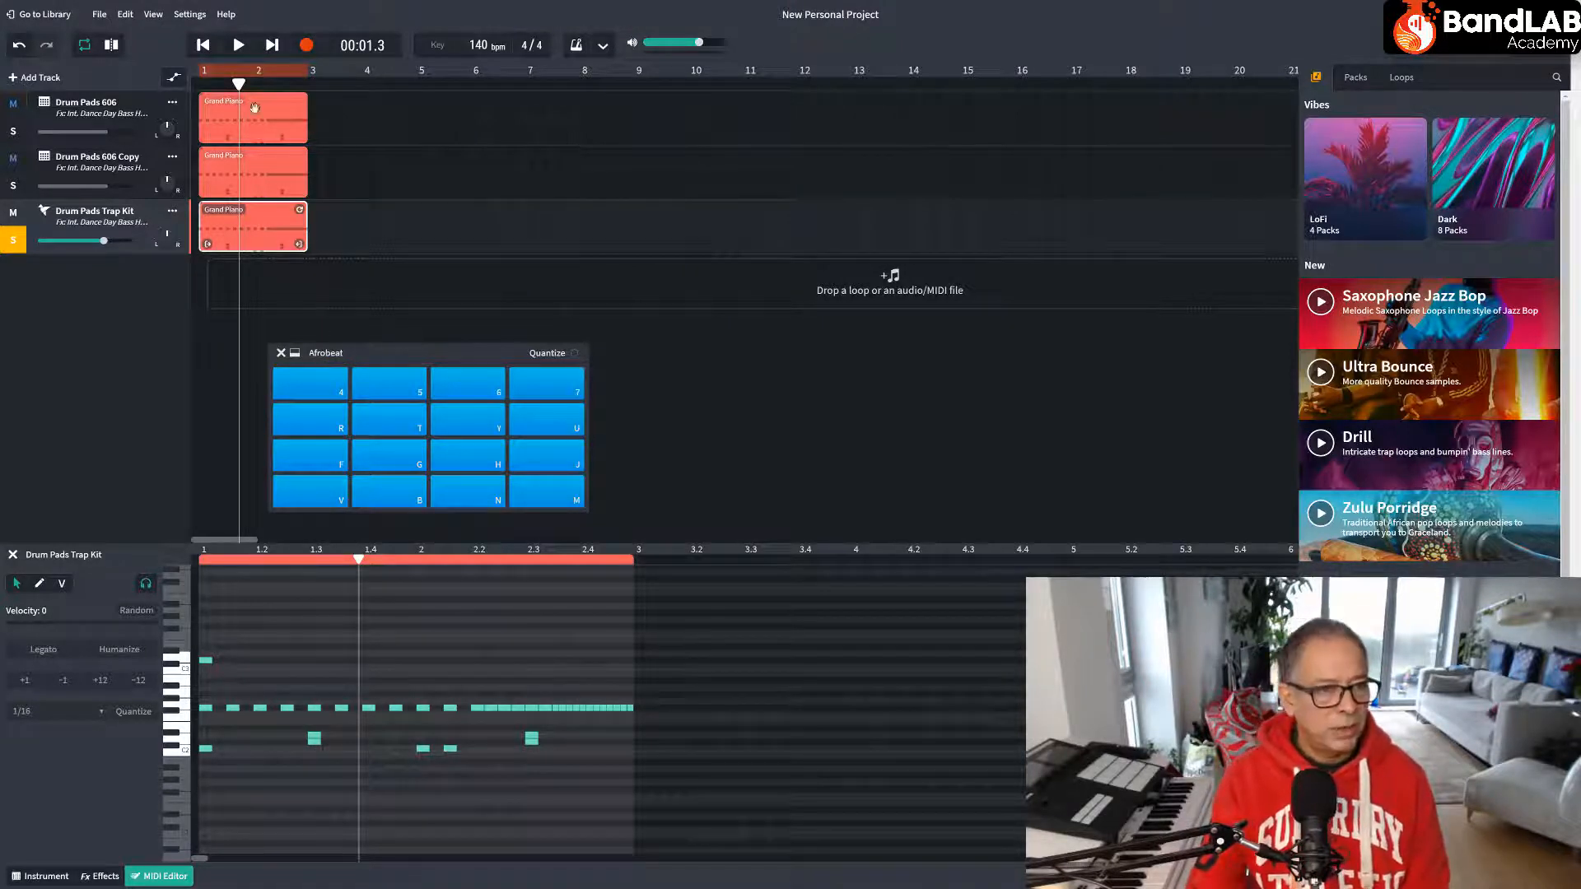
left_click(237, 46)
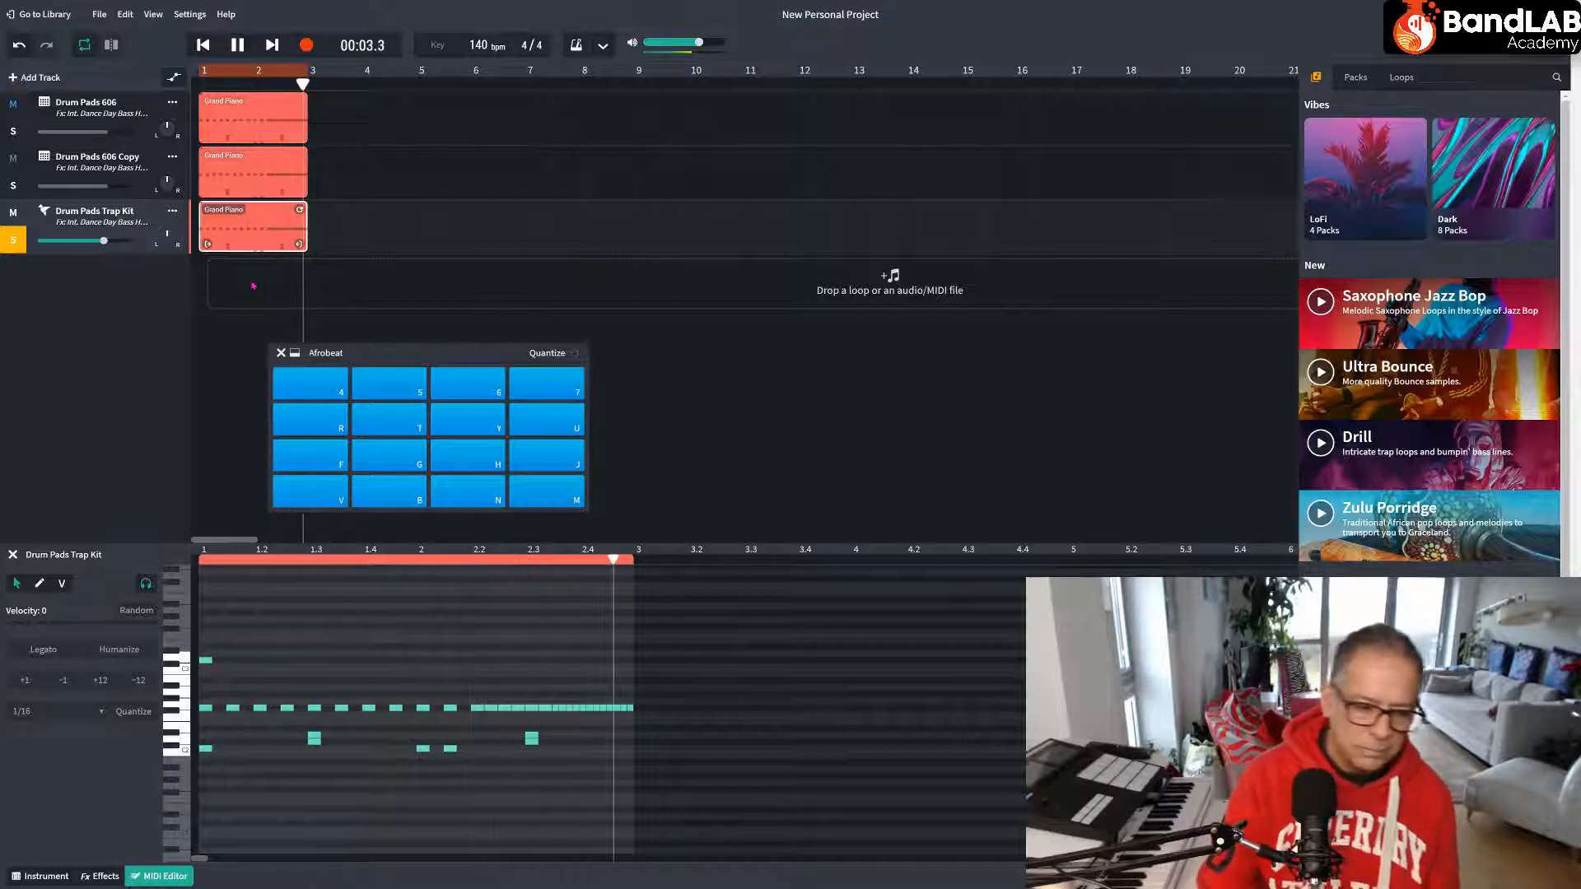
left_click(238, 46)
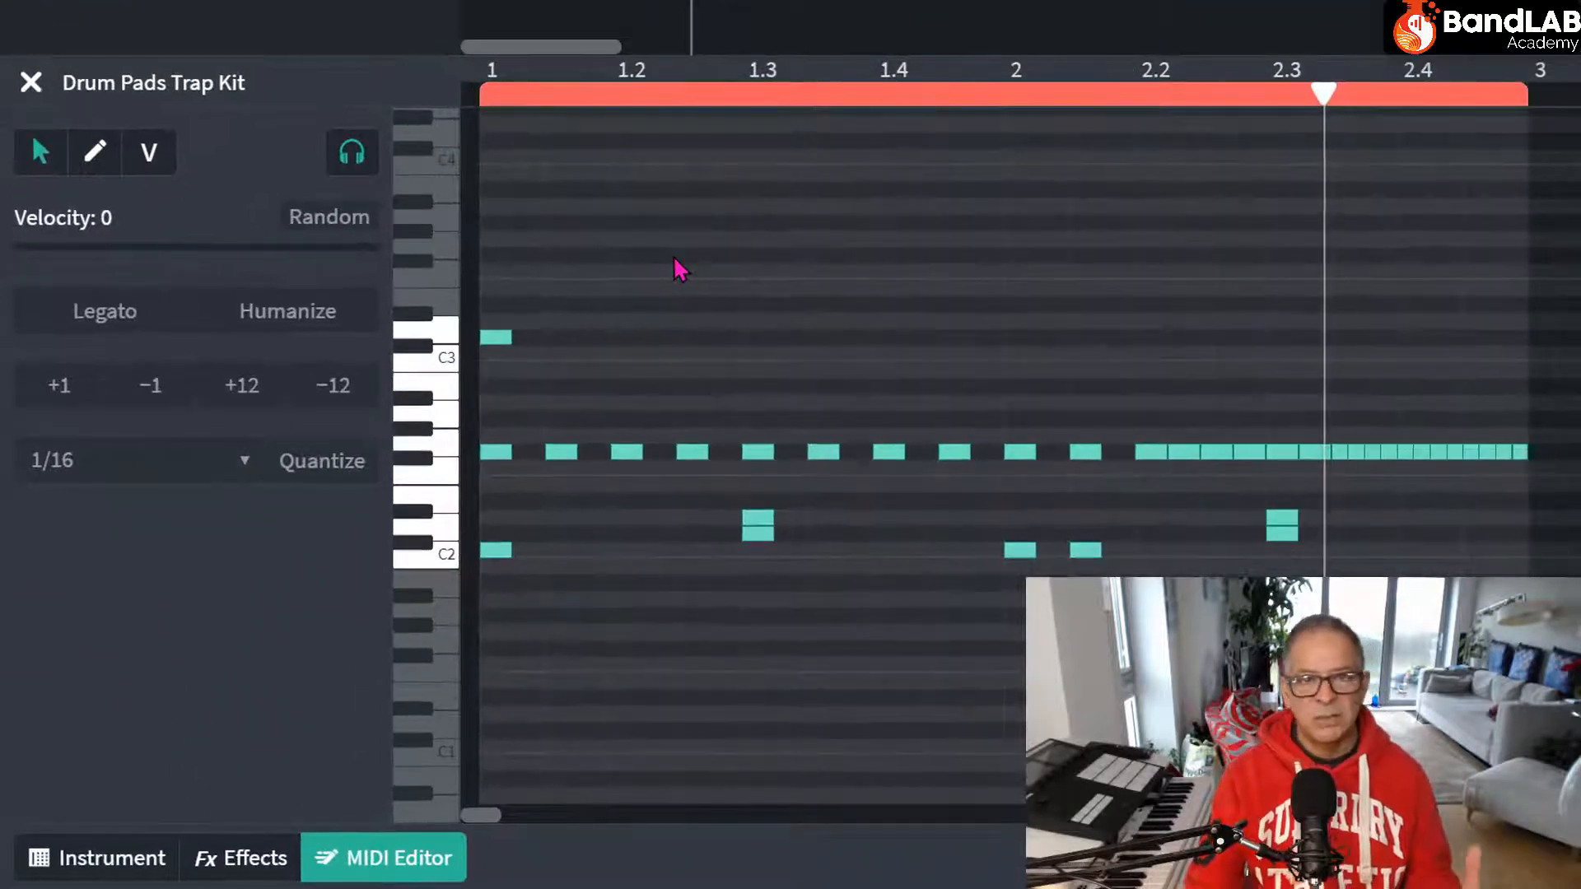
Examine the consecutive notes between 2.2 and 2.3 in the clip's long repeated-note row one at a time.
left_click(1153, 451)
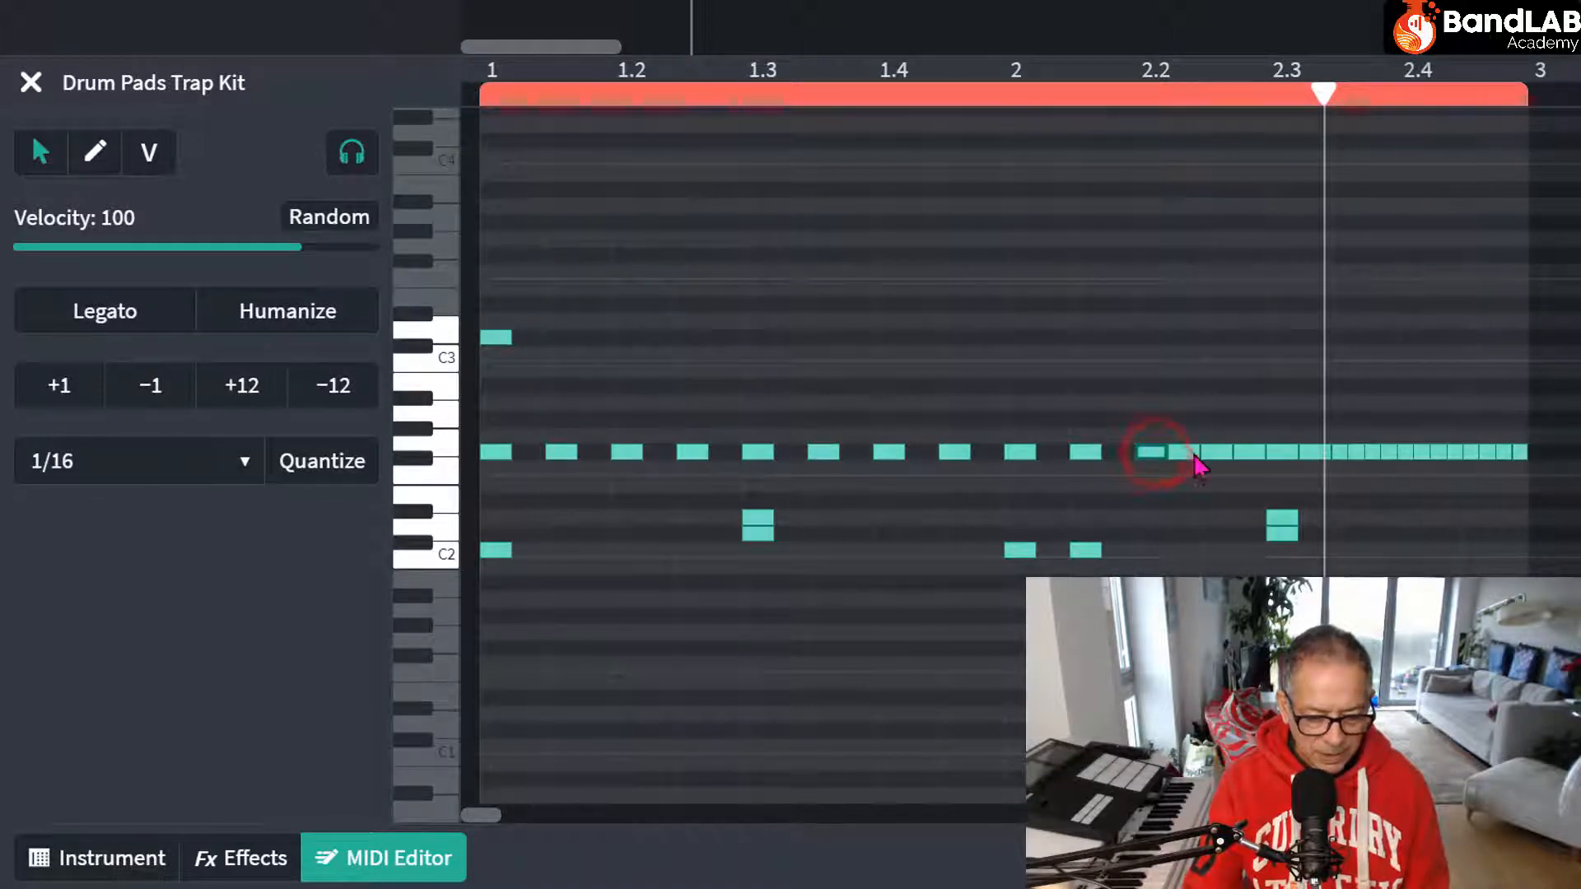
left_click(1193, 452)
left_click(1216, 452)
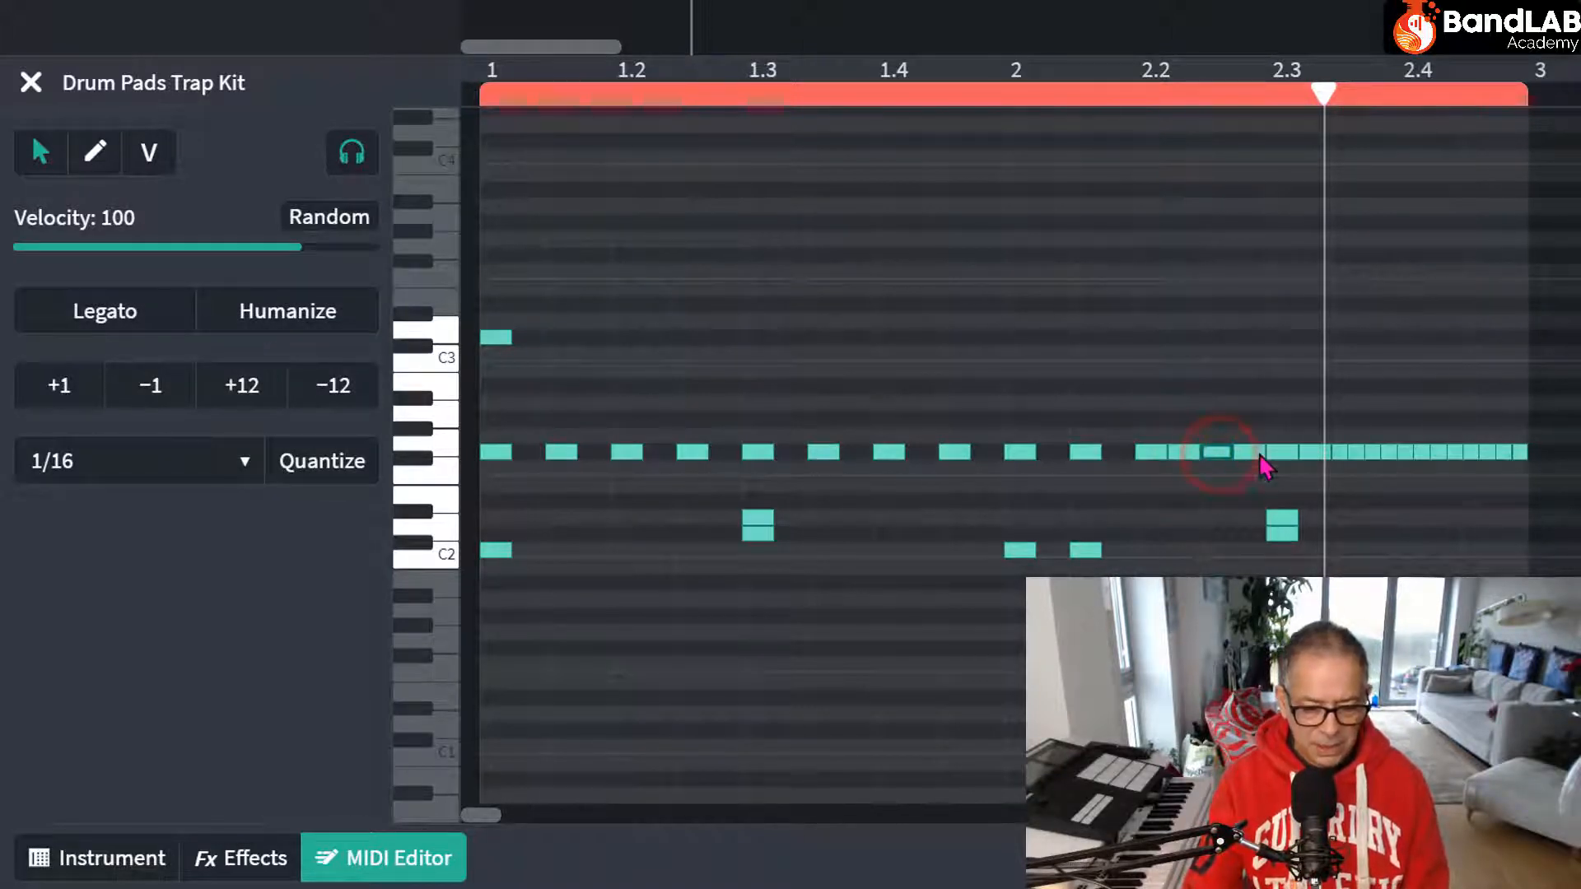
left_click(1251, 452)
left_click(1273, 452)
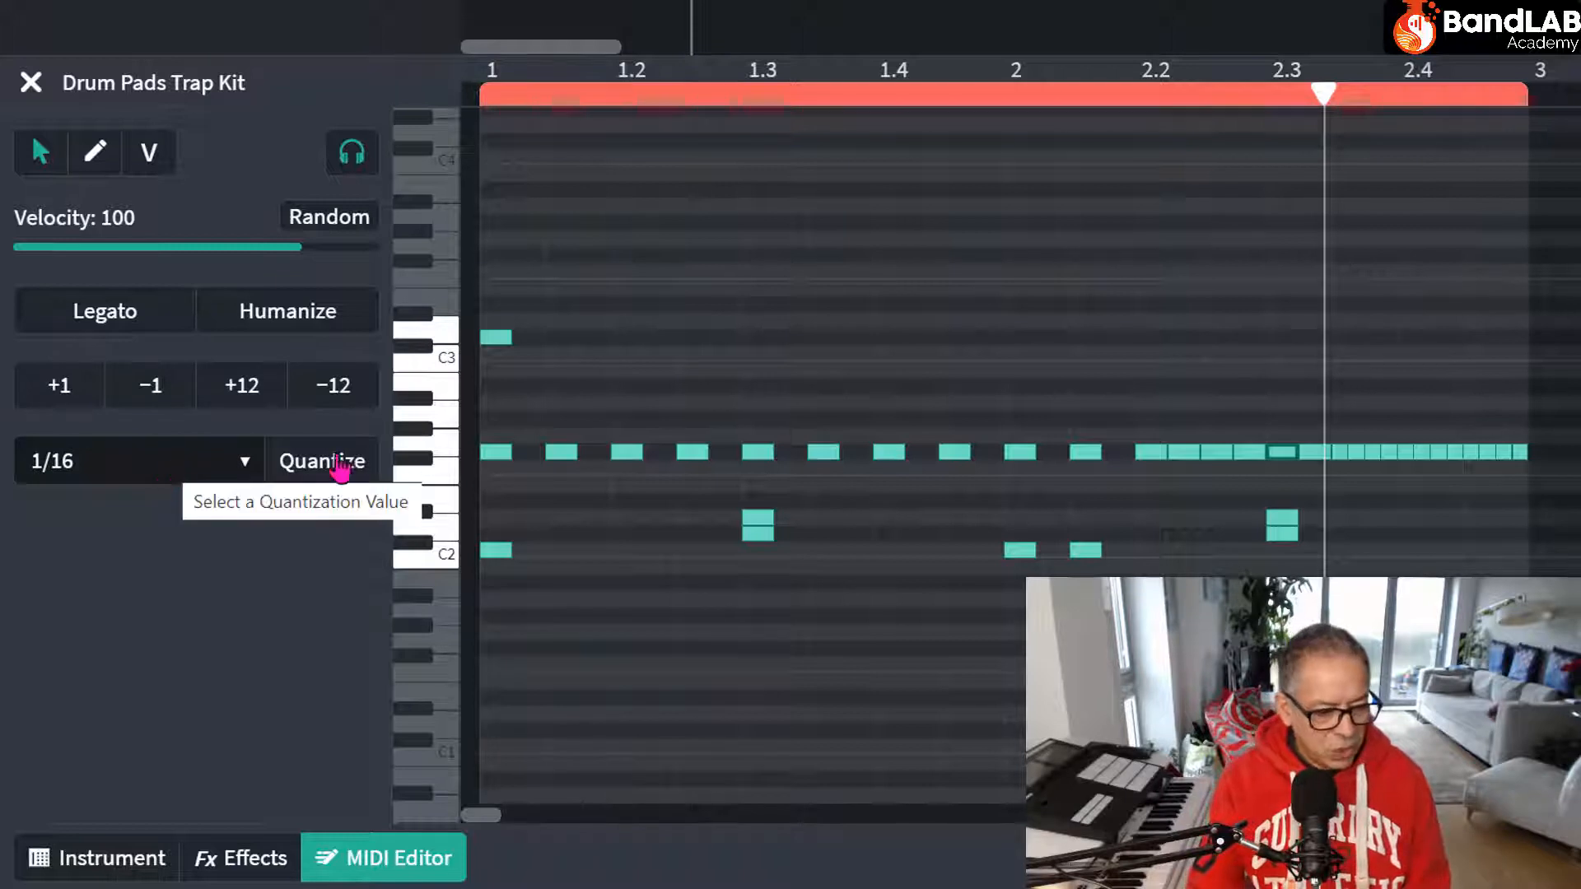
Select all the clip's notes and quantize them to 1/2 during loop playback.
left_click(509, 206)
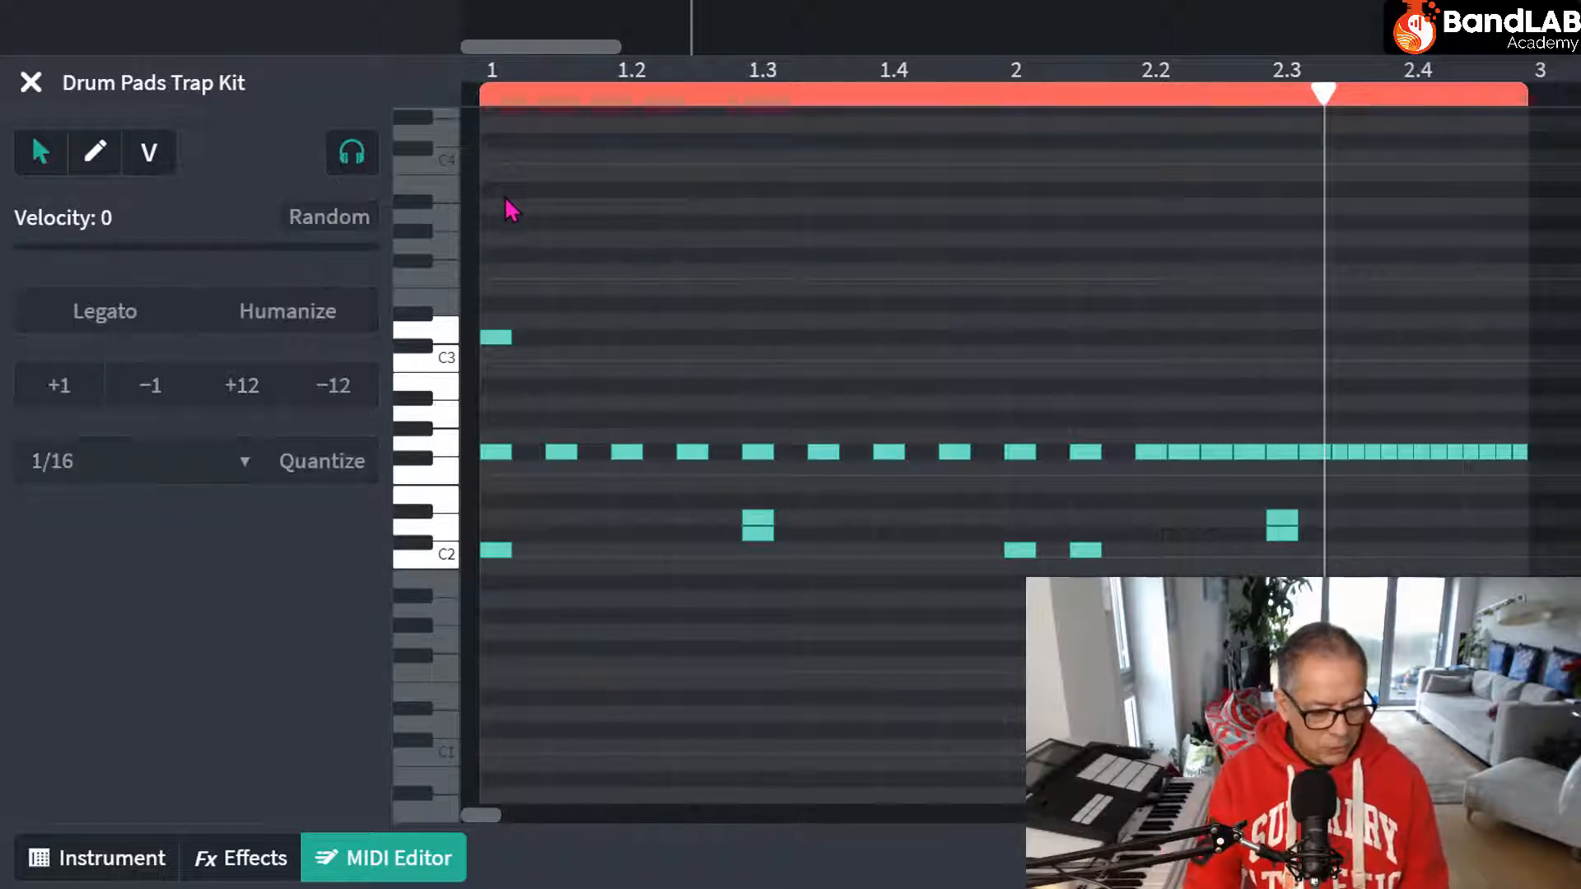
key("ctrl+a")
key("ctrl+a")
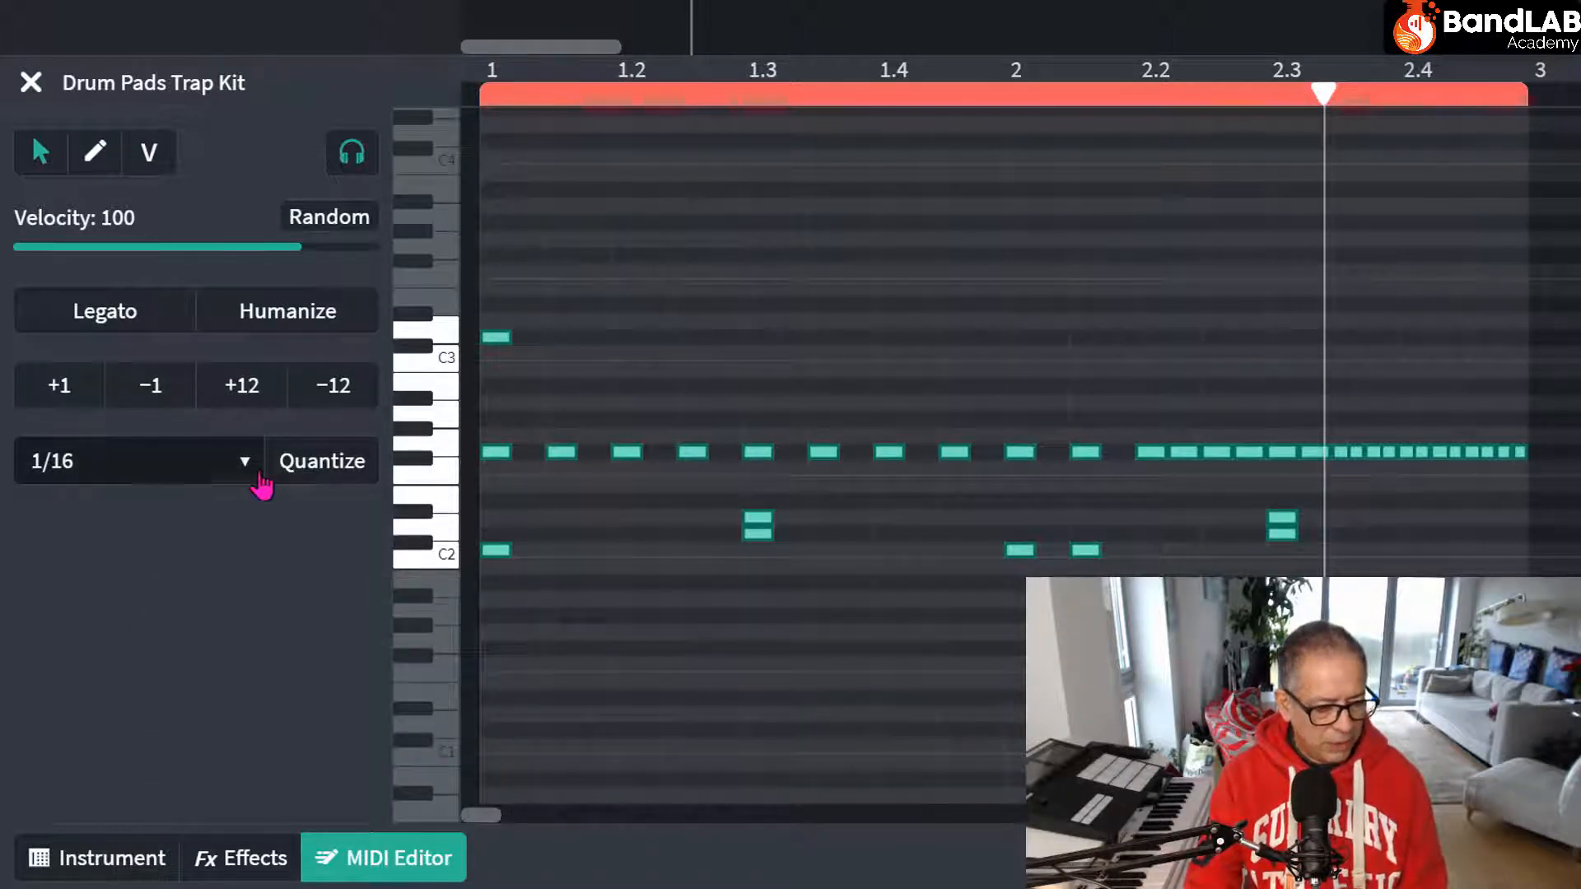
left_click(113, 475)
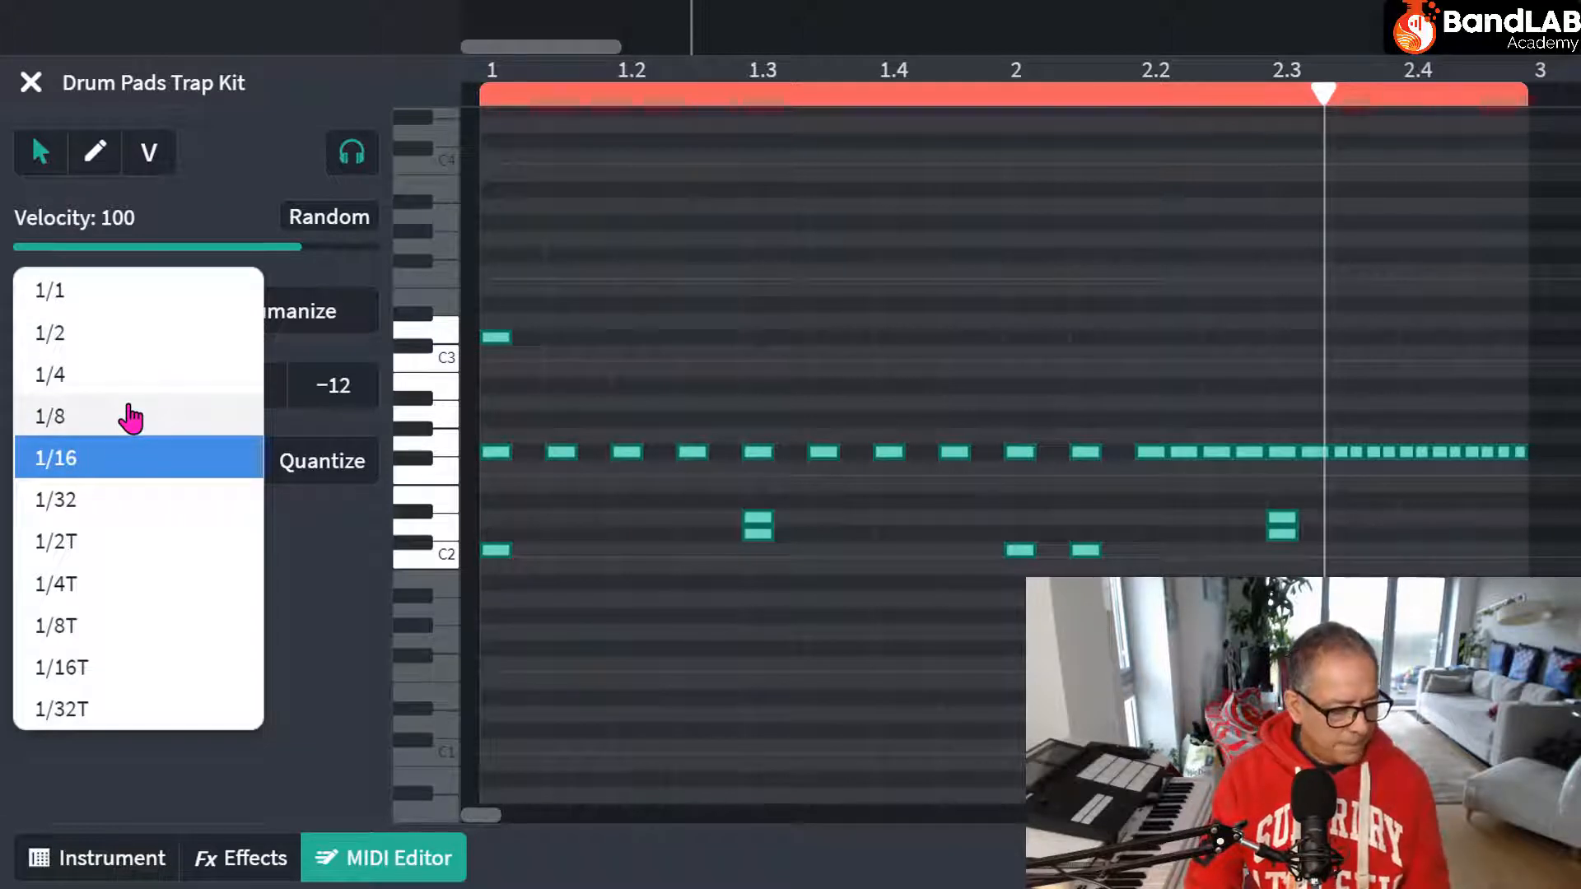
left_click(138, 339)
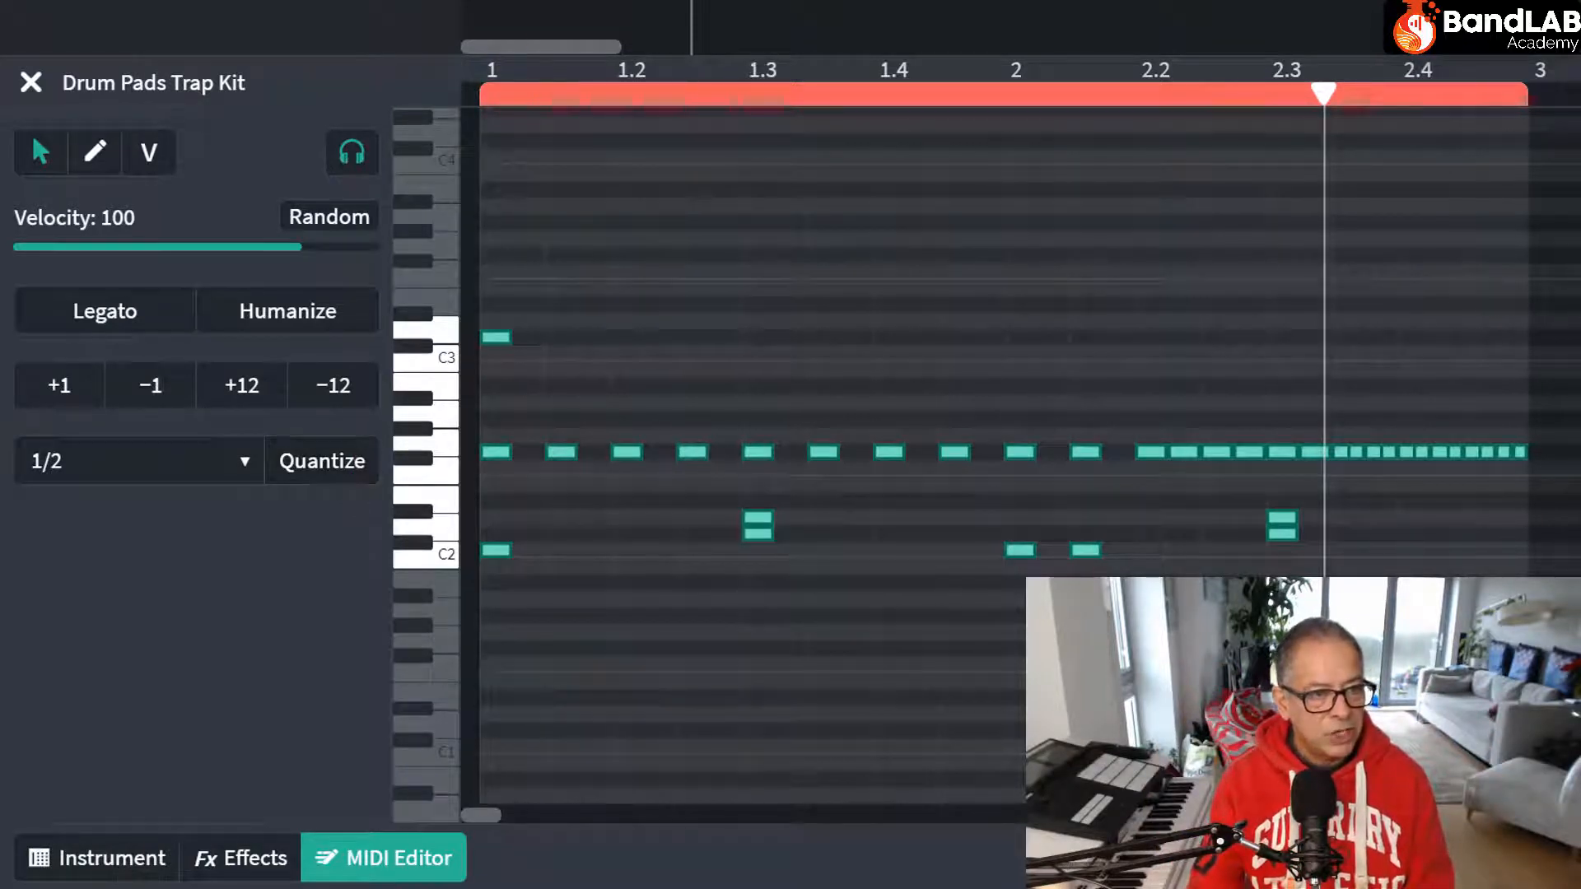
key("space")
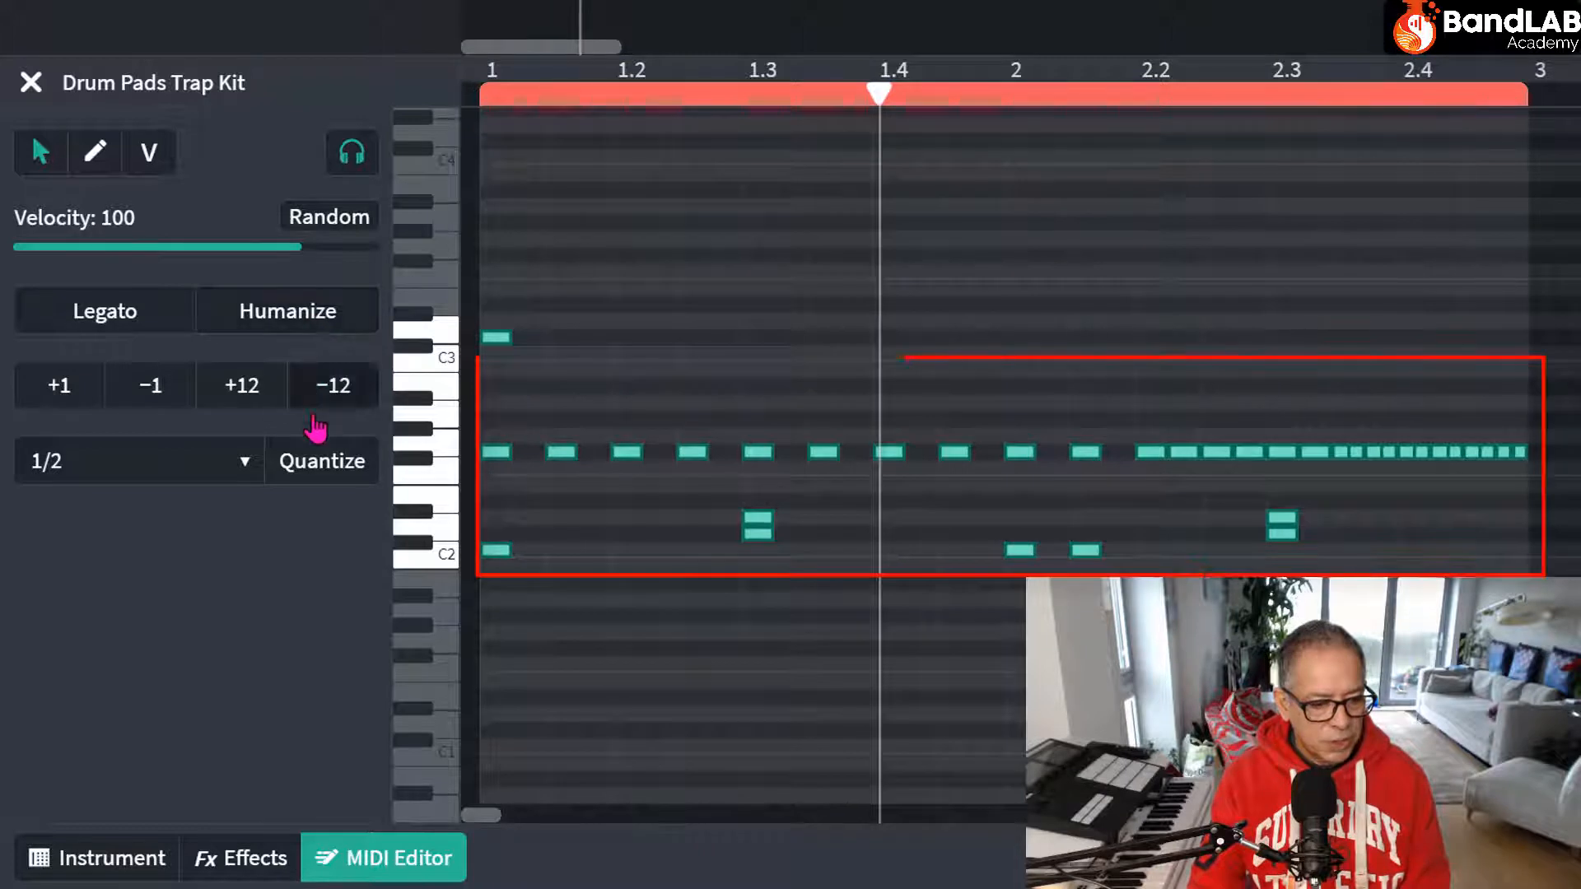
left_click(320, 461)
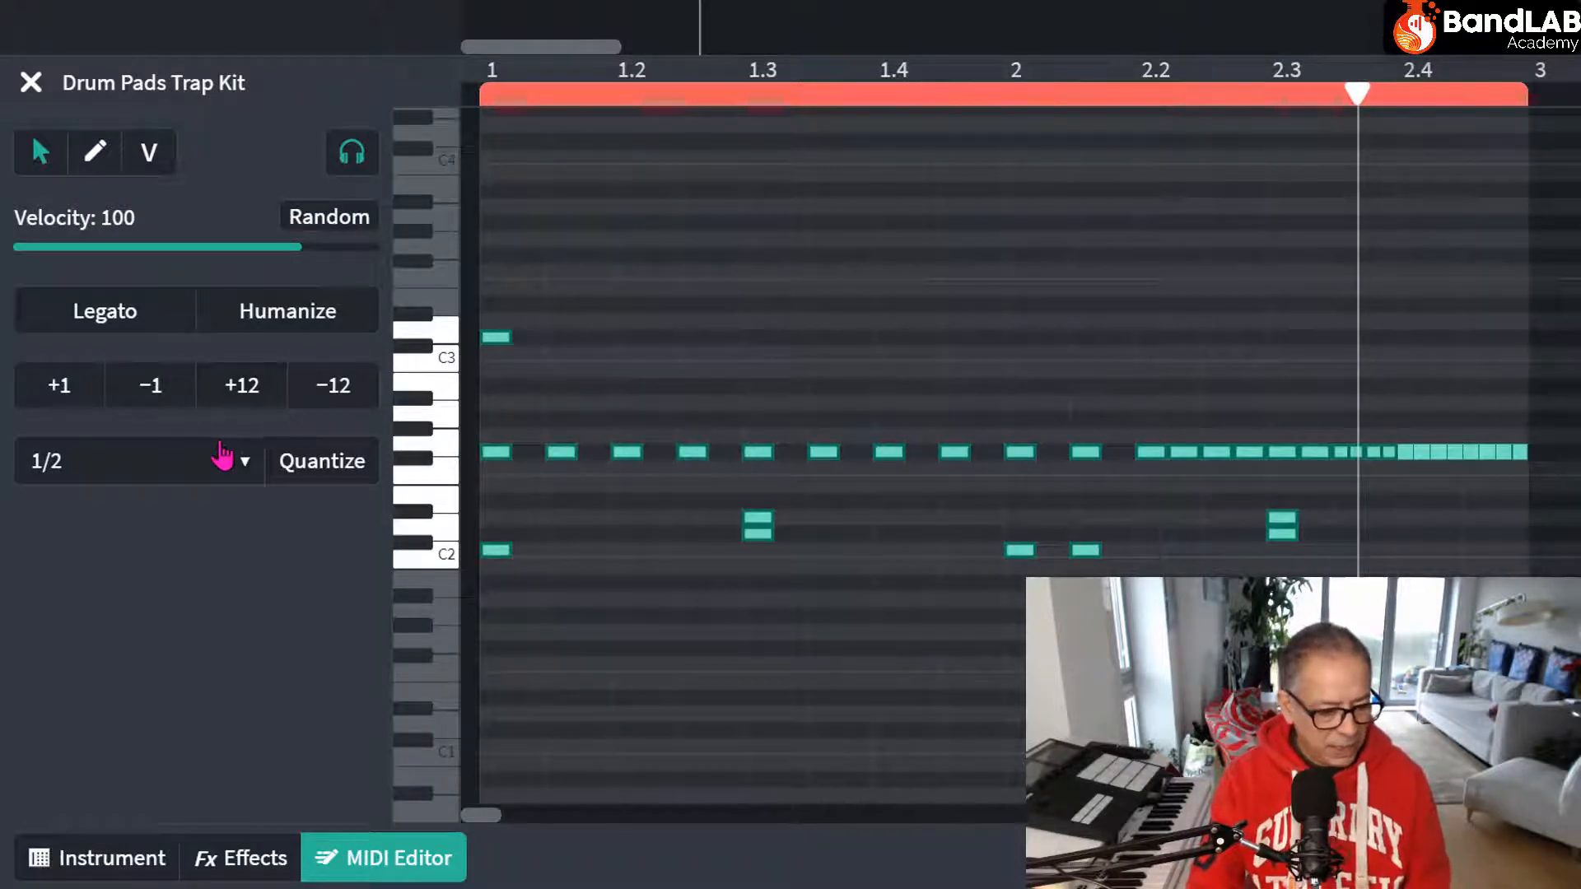
Quantize all the selected notes to 1/4 and play the loop from its start.
left_click(163, 459)
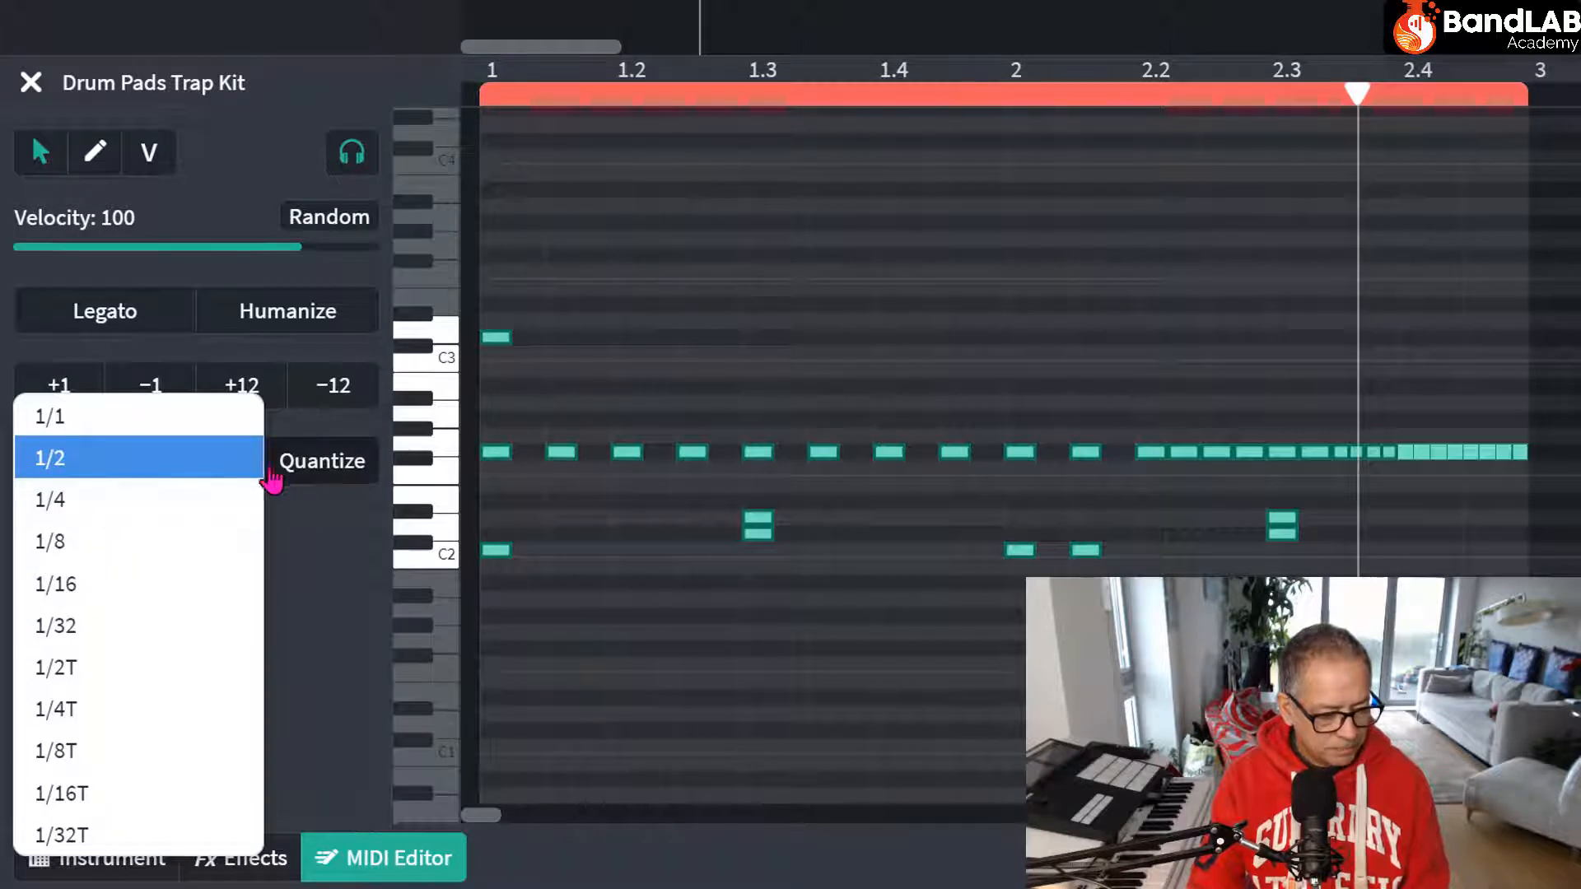
left_click(212, 499)
left_click(311, 459)
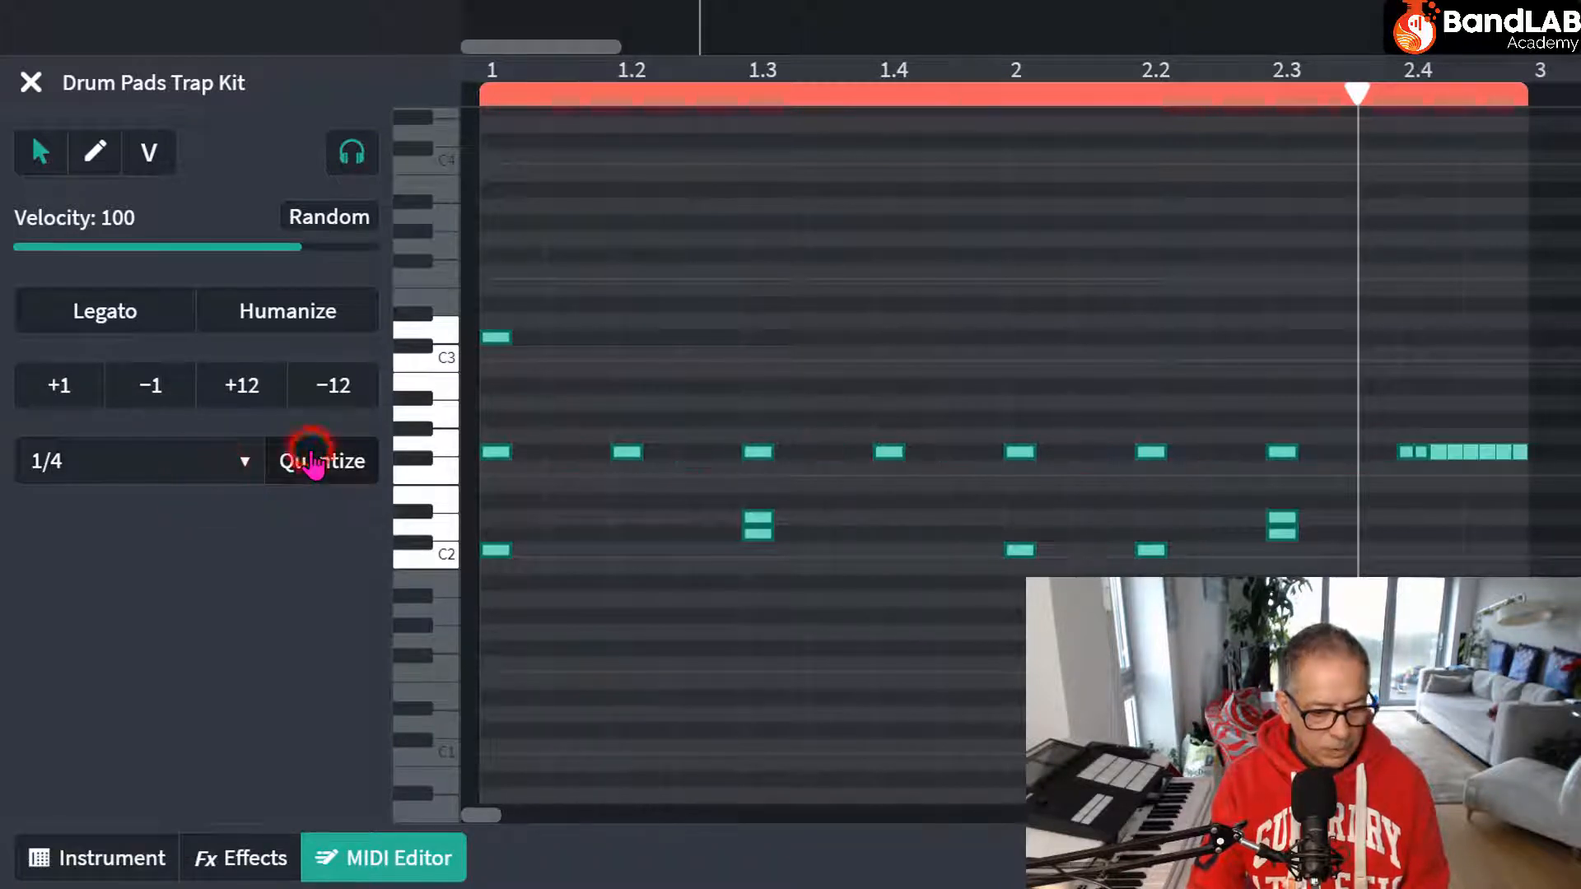
left_click(494, 97)
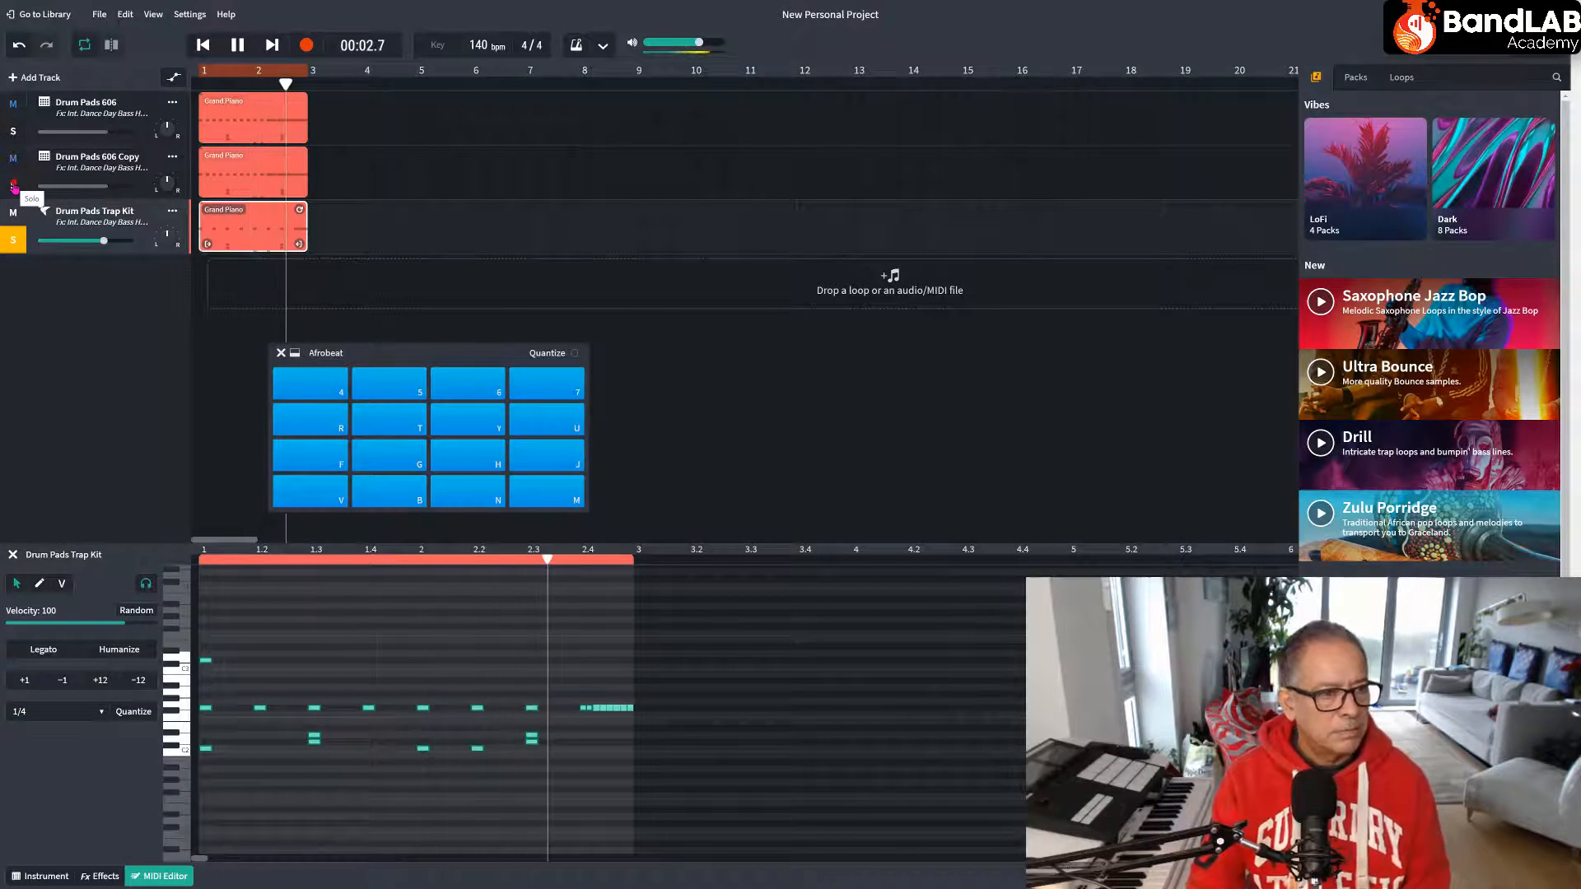
Solo the Drum Pads 606 Copy track alongside Drum Pads Trap Kit to hear both together, and stop playback.
left_click(13, 186)
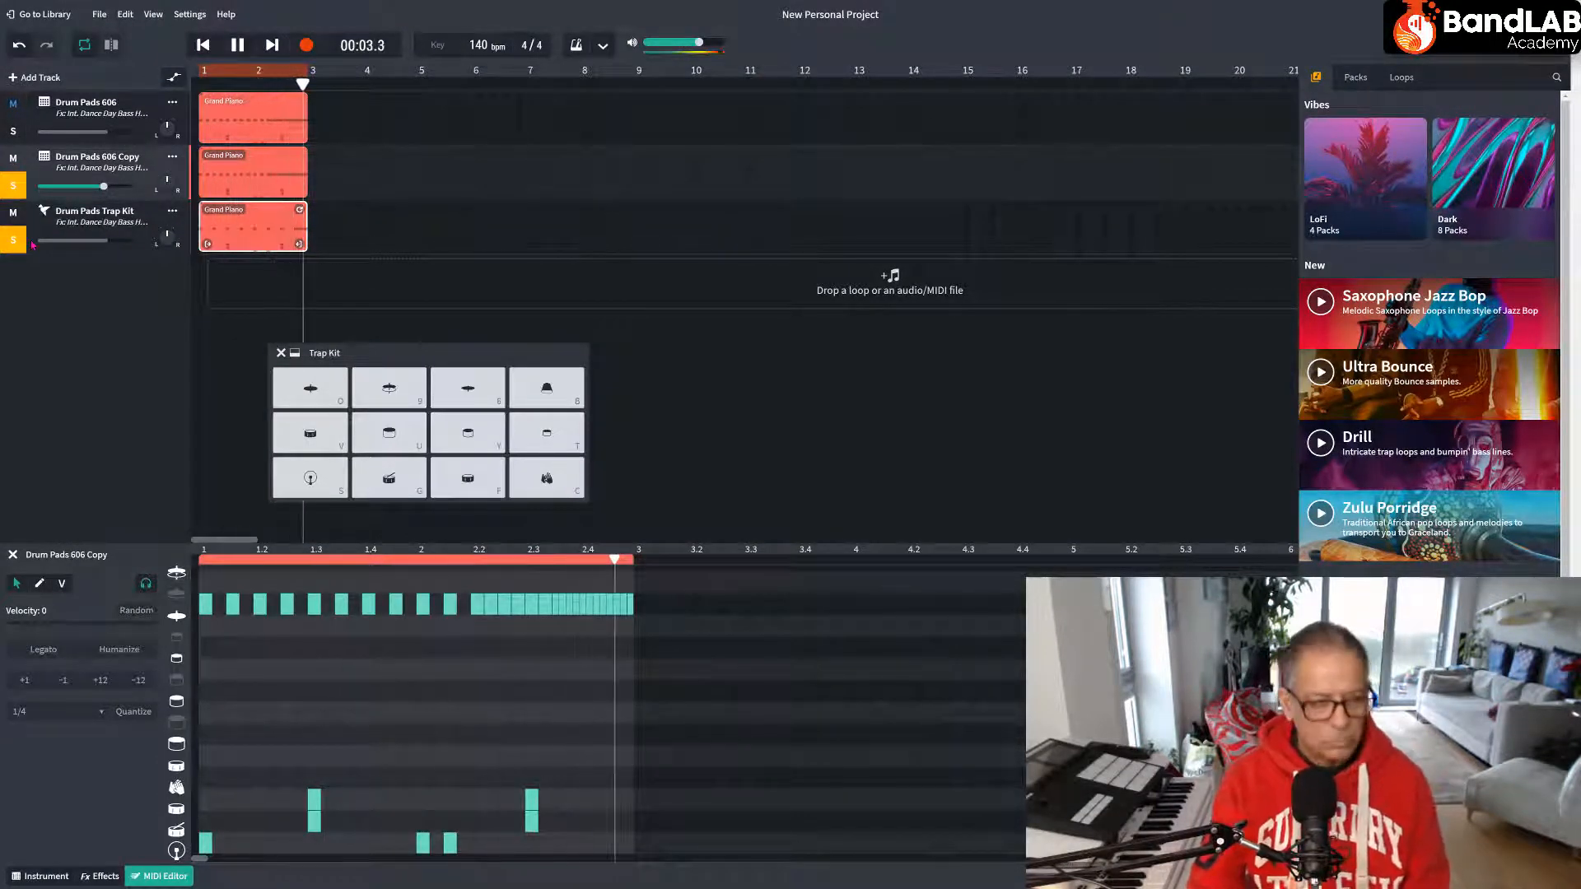
left_click(237, 47)
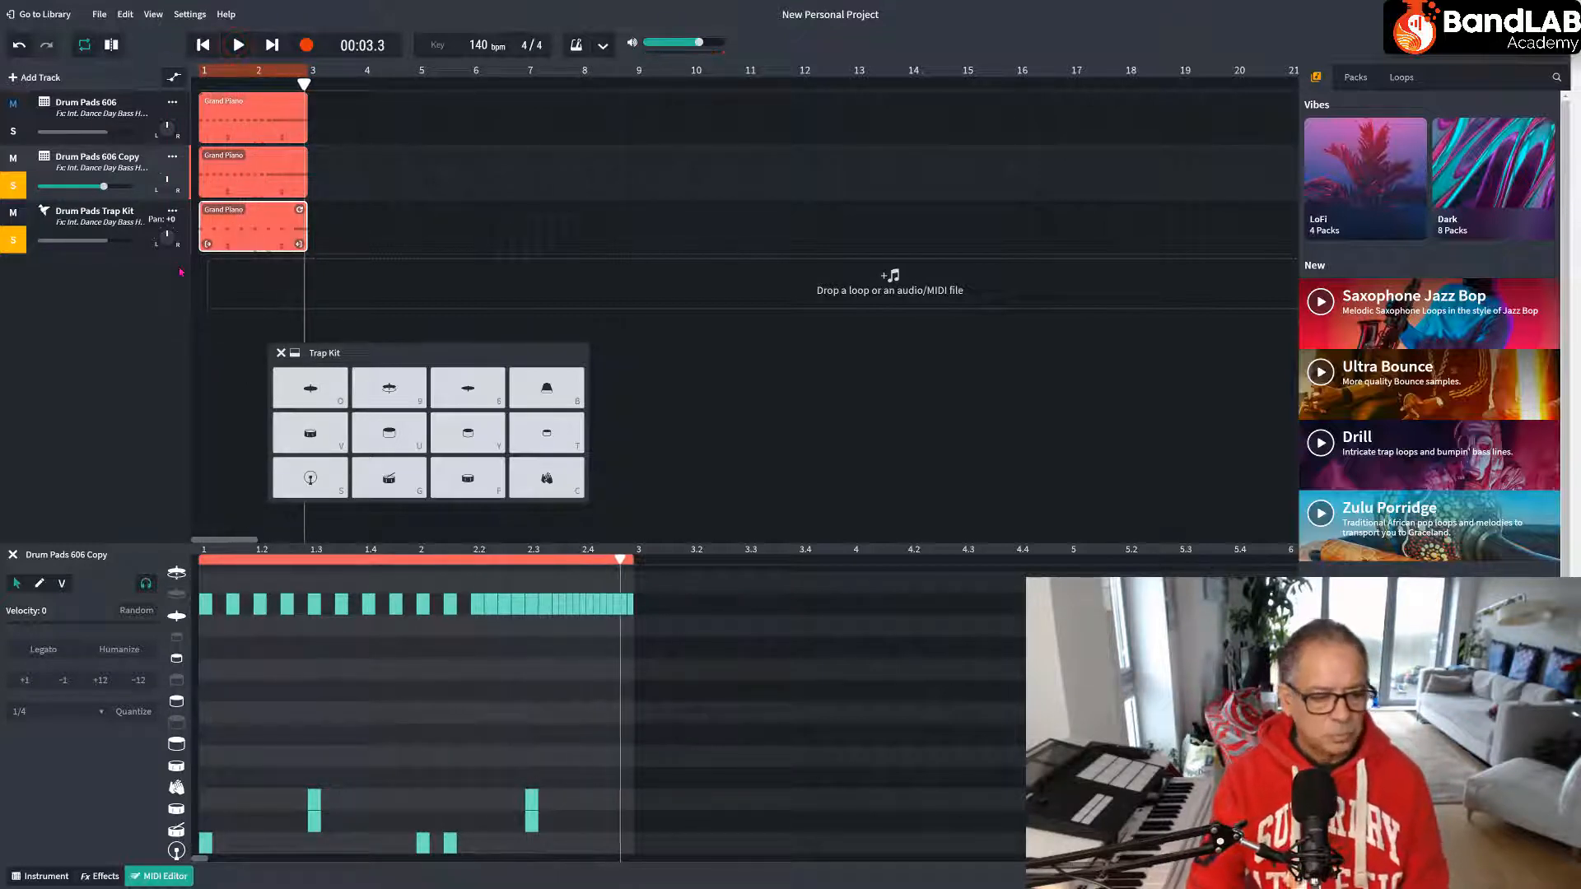
Change the Drum Pads Trap Kit track's creator kit to Classic Grime Vol. 1.
left_click(49, 223)
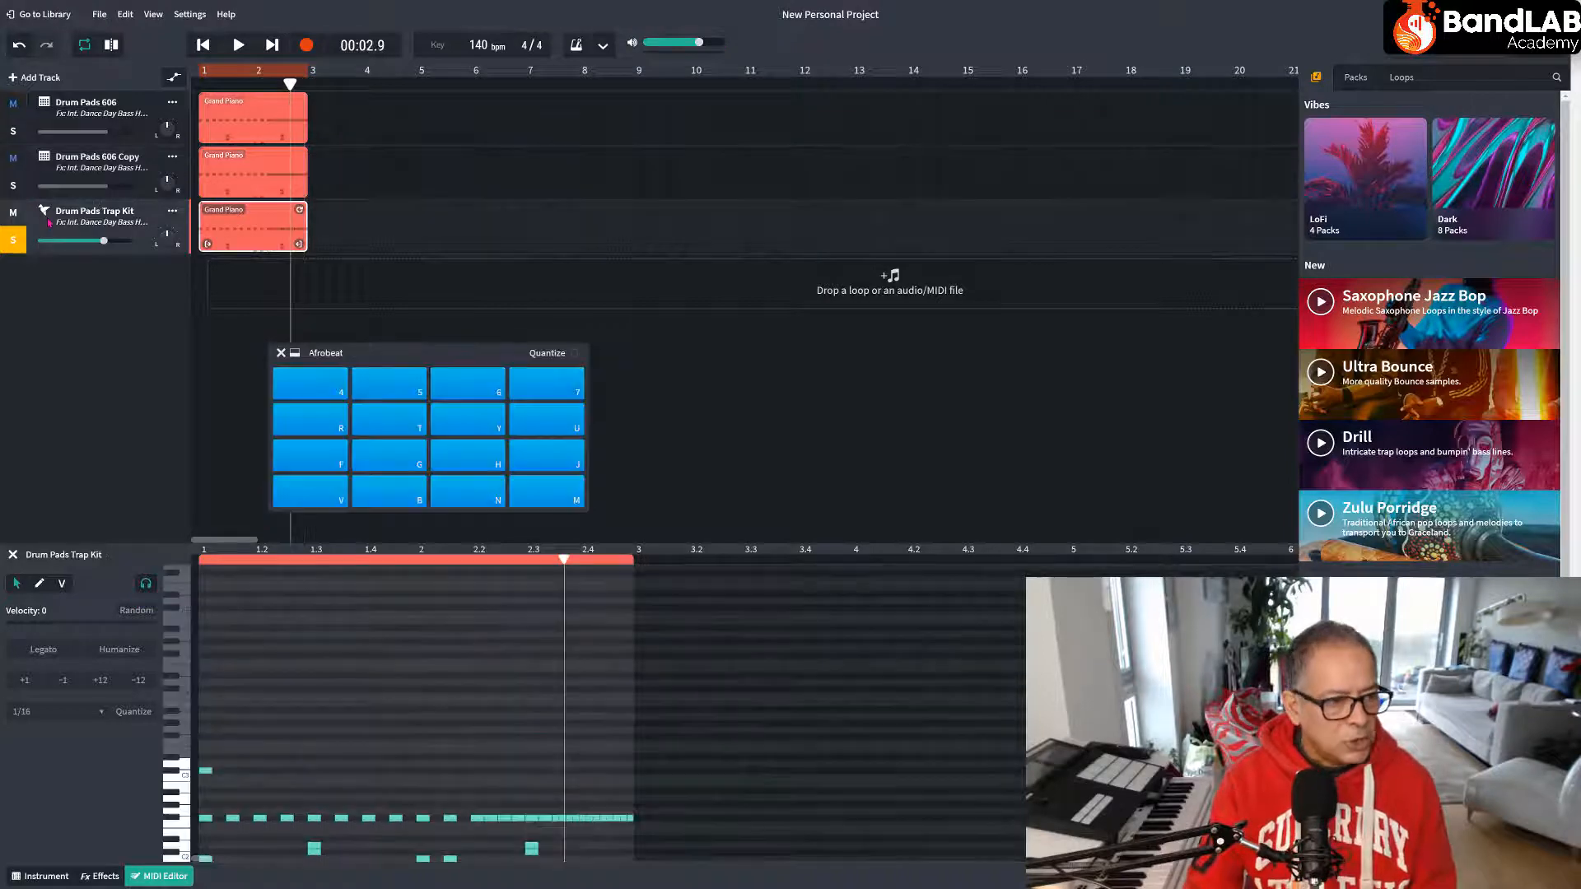
left_click(44, 217)
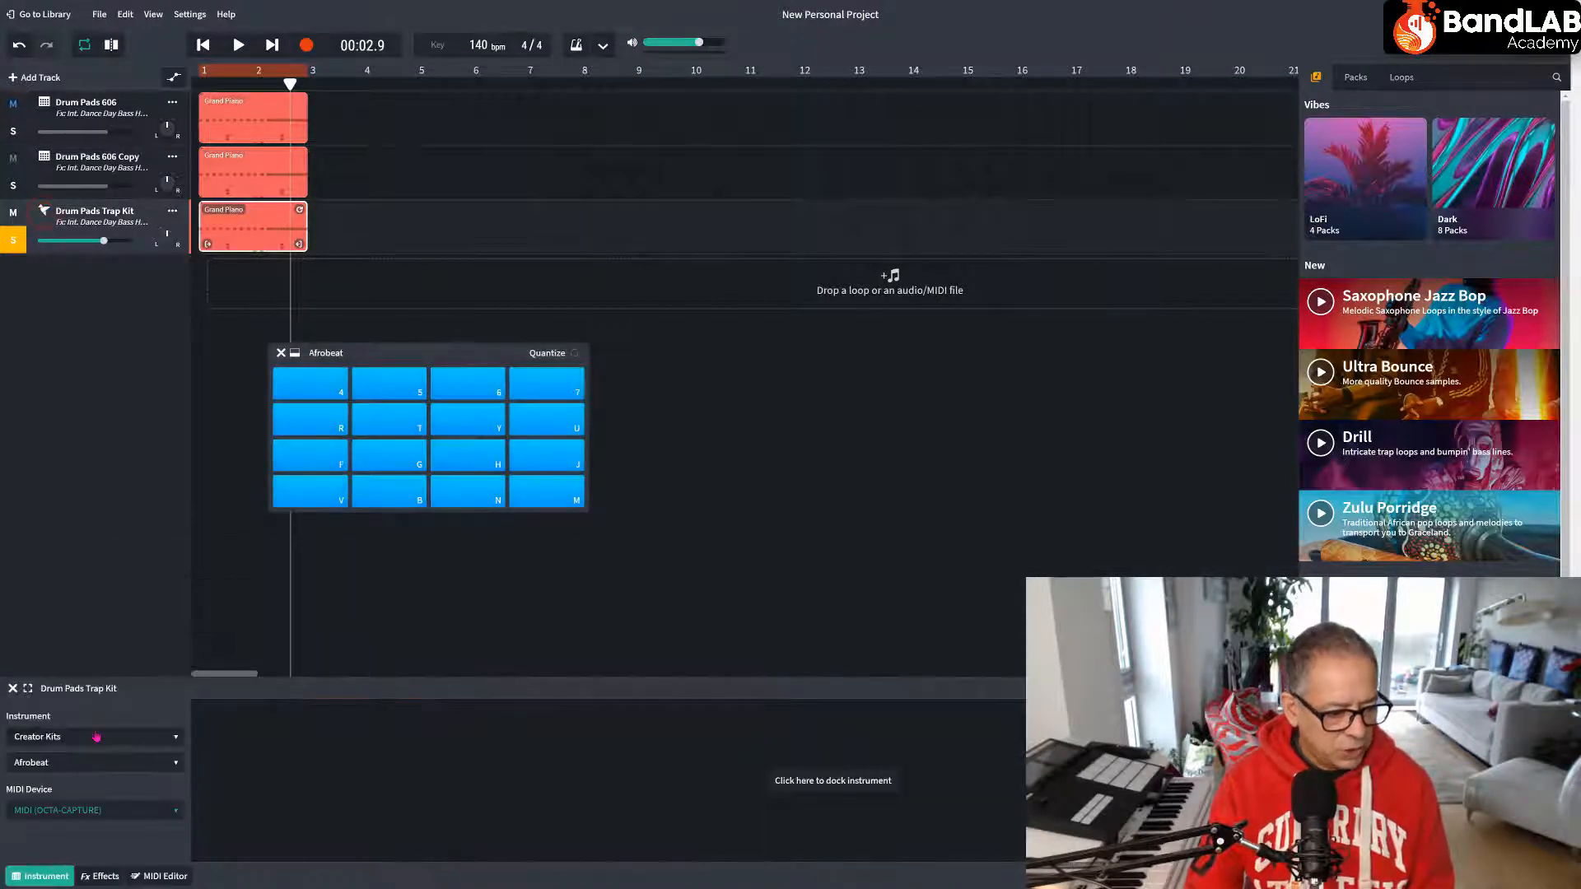
left_click(82, 763)
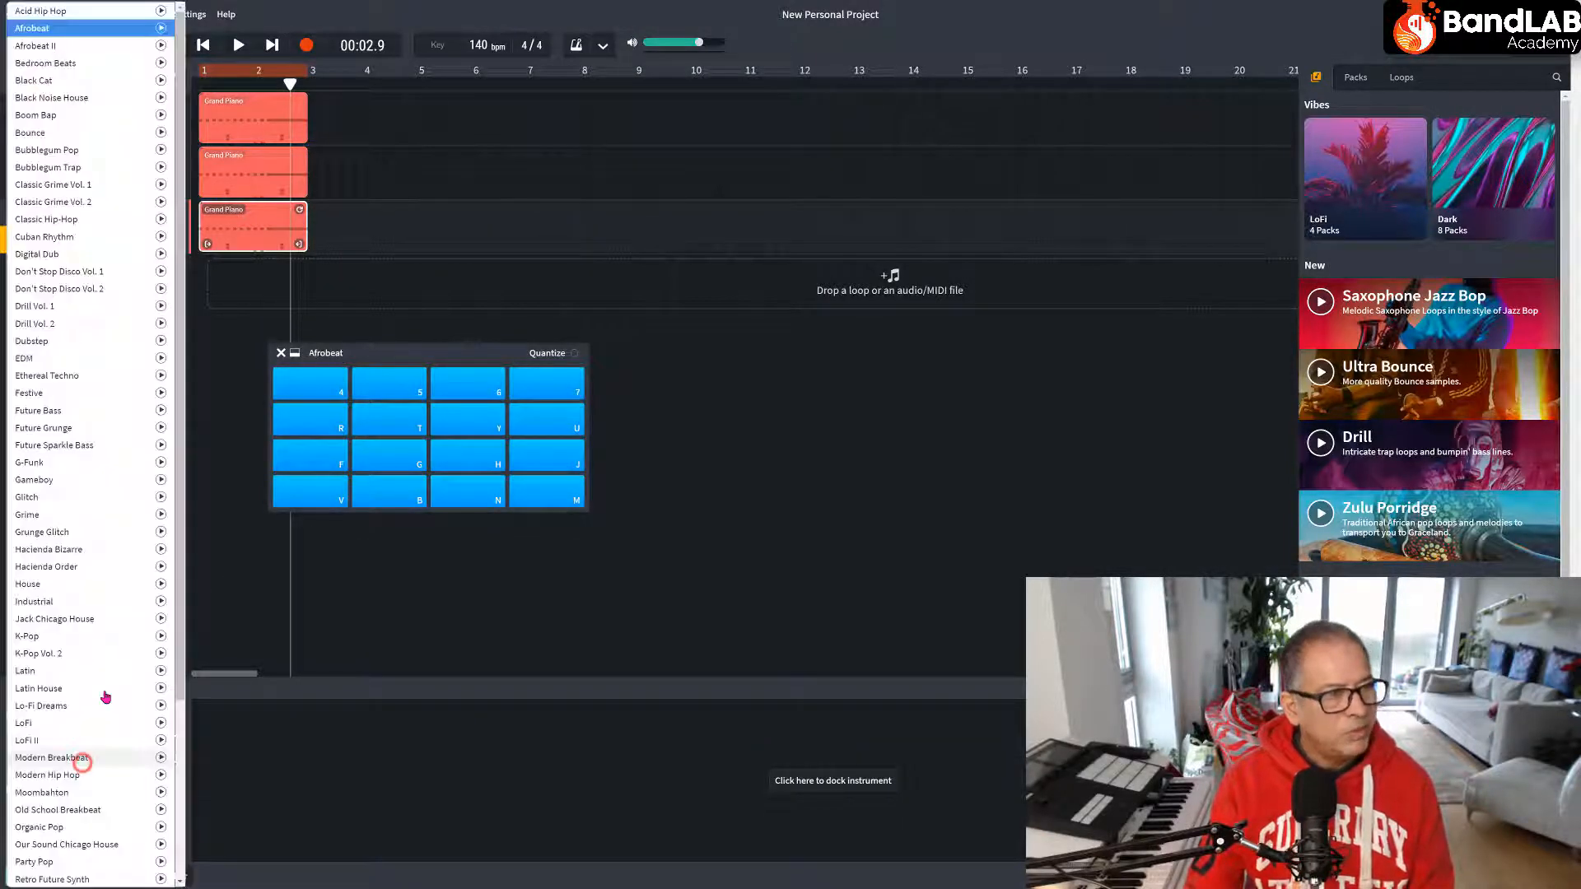
left_click(72, 186)
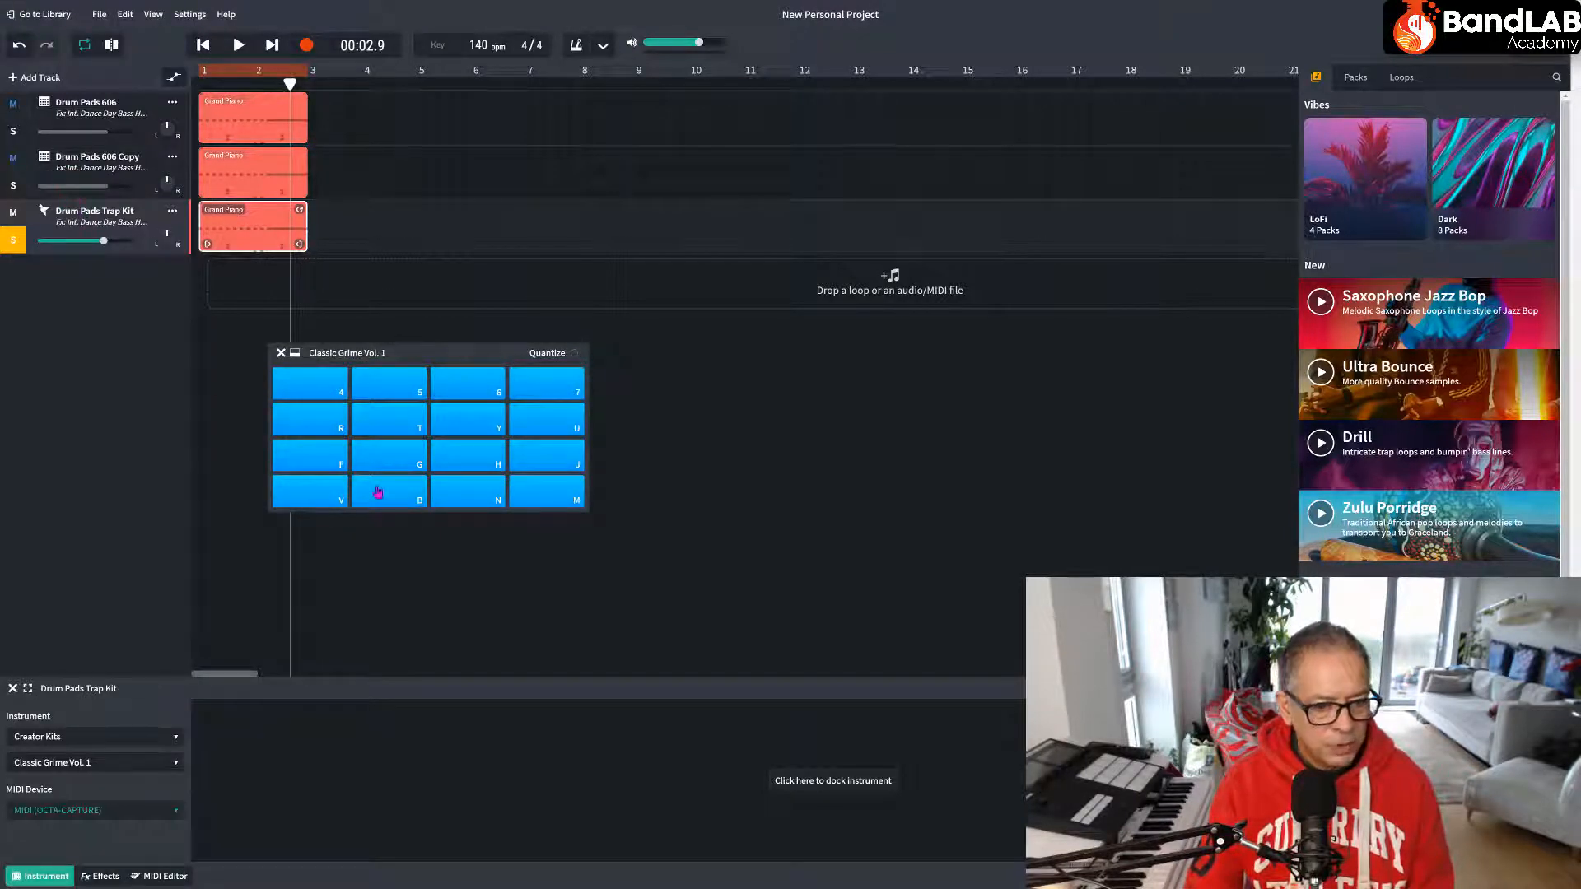
Audition several Classic Grime Vol. 1 pads, and play the soloed loop with the new kit.
left_click(450, 491)
left_click(333, 390)
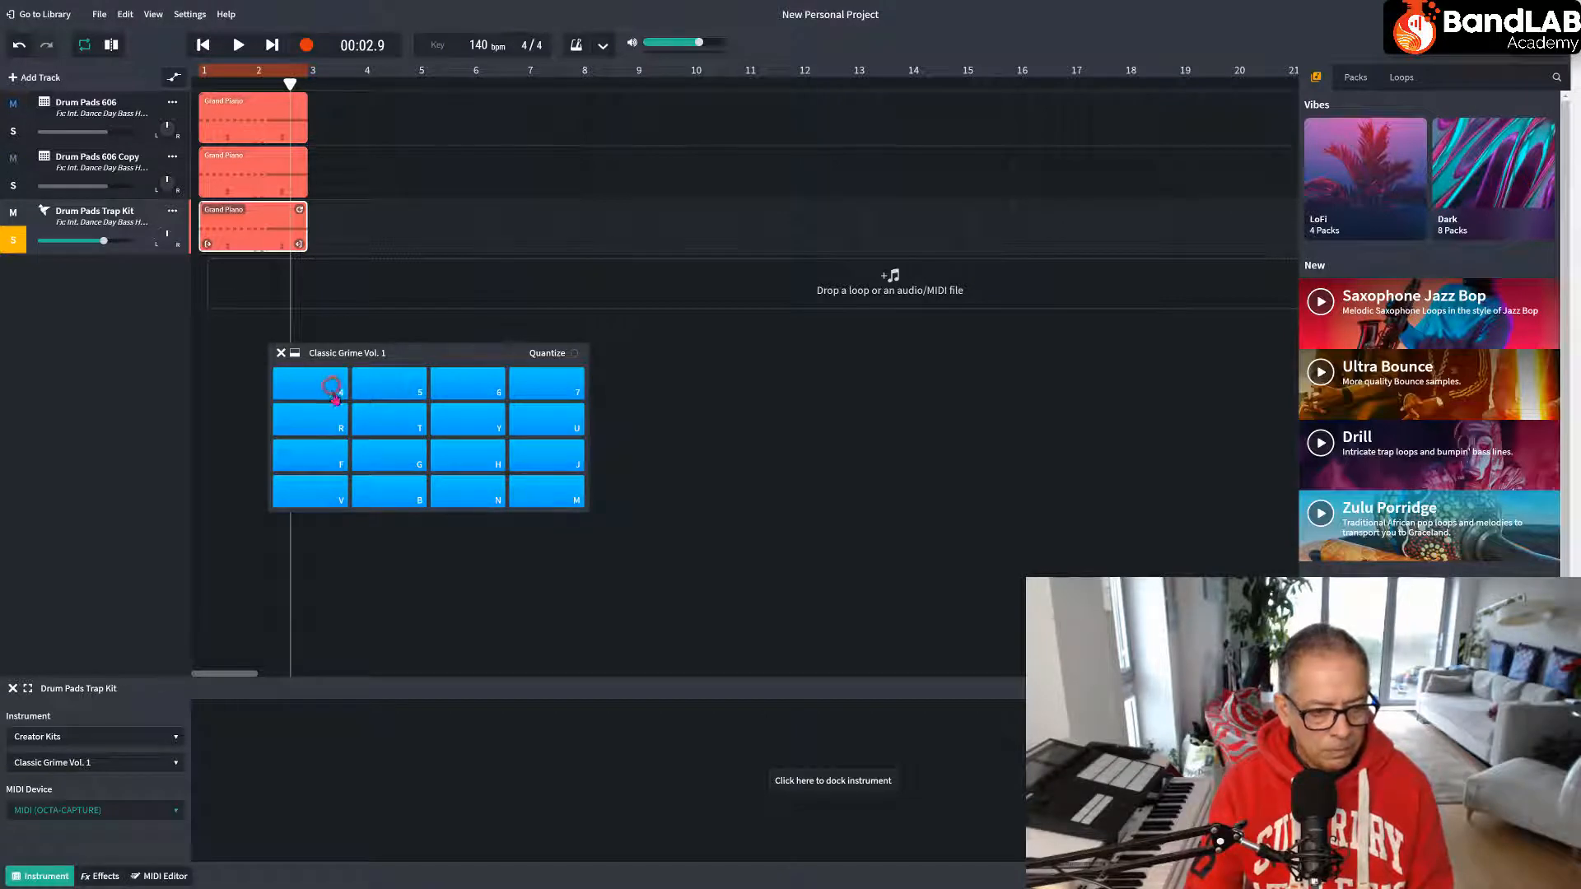
left_click(388, 422)
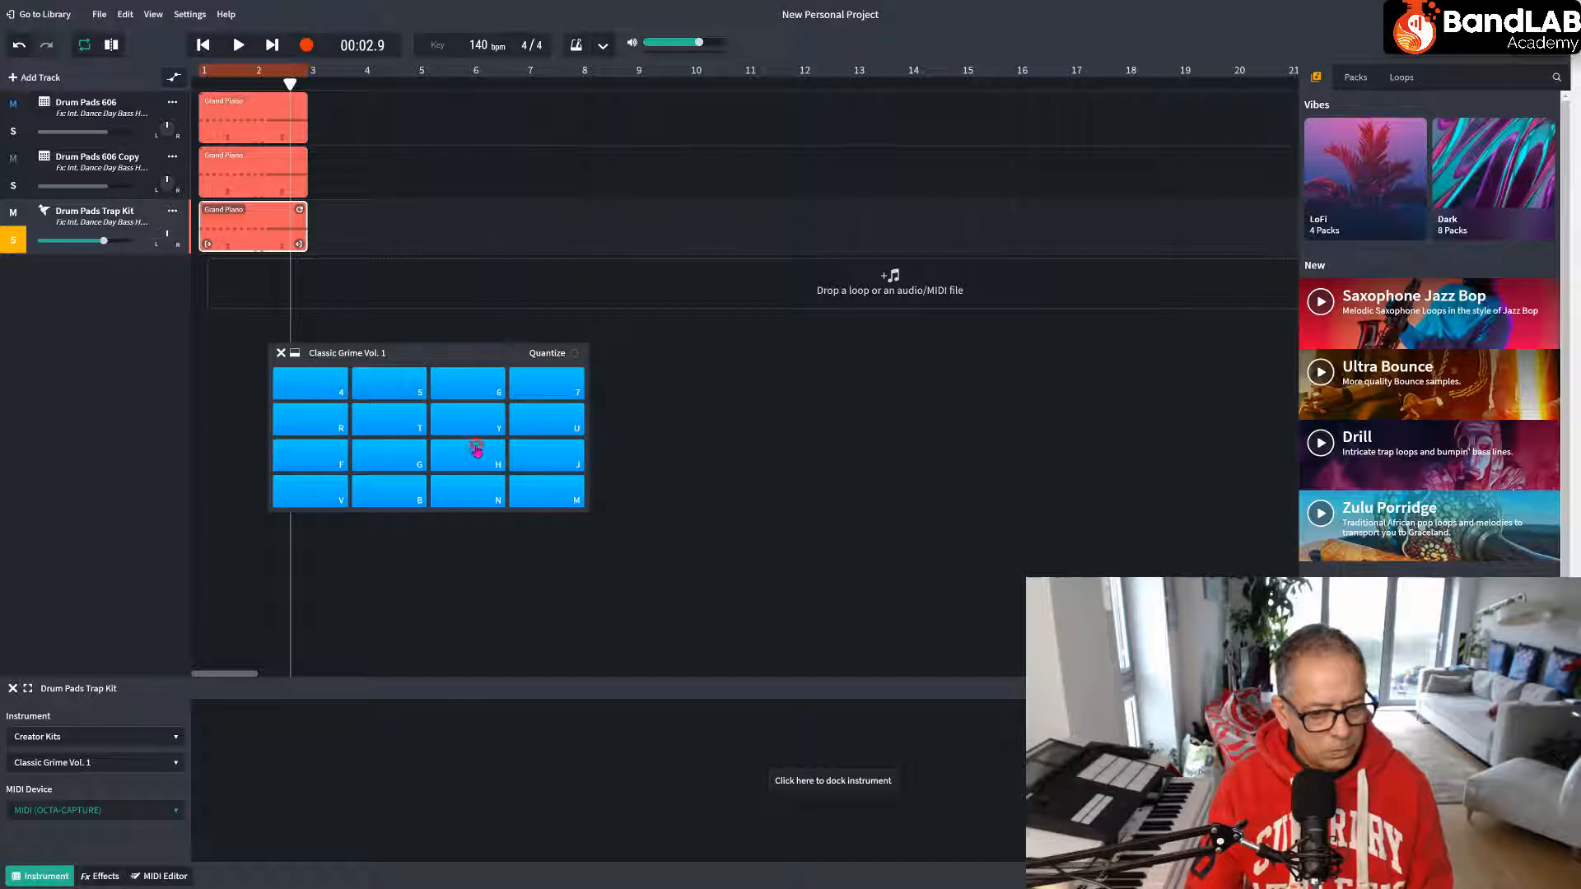
left_click(528, 457)
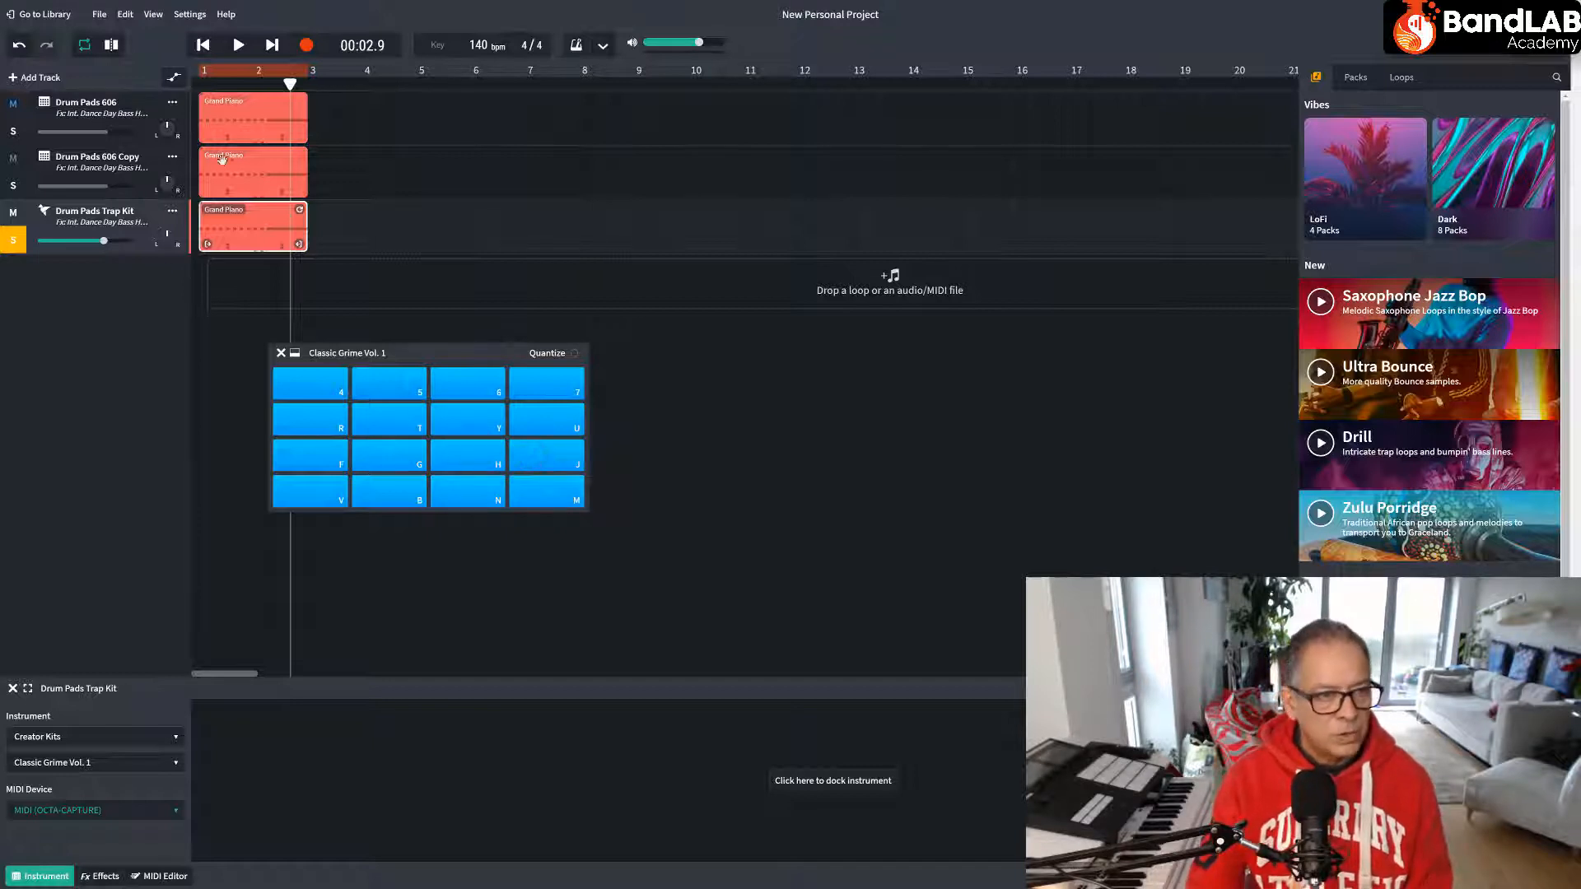
left_click(239, 47)
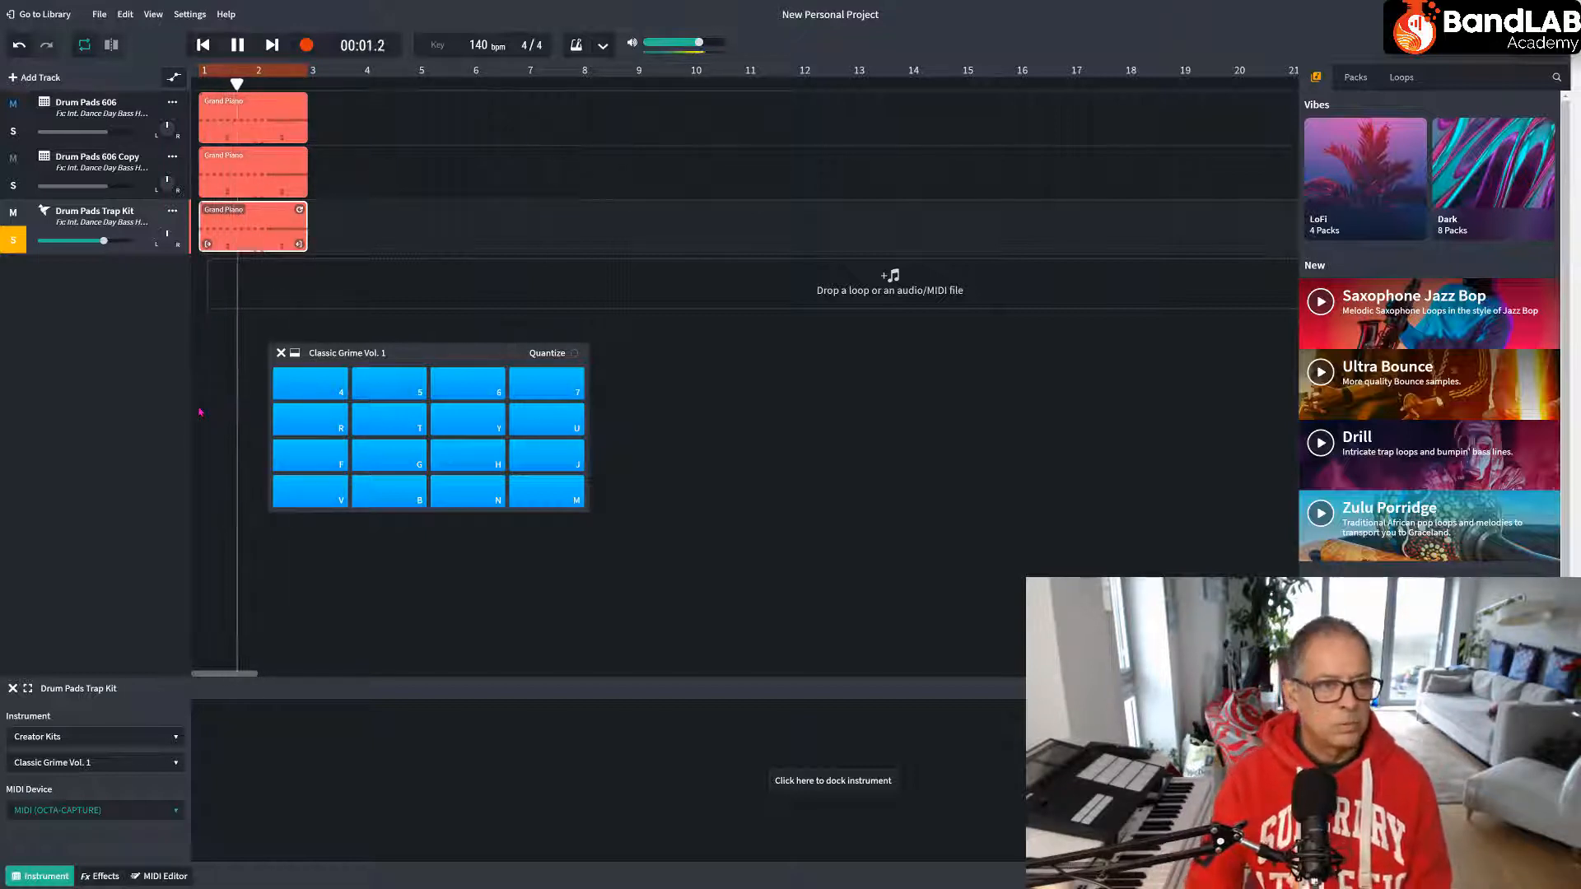
left_click(239, 45)
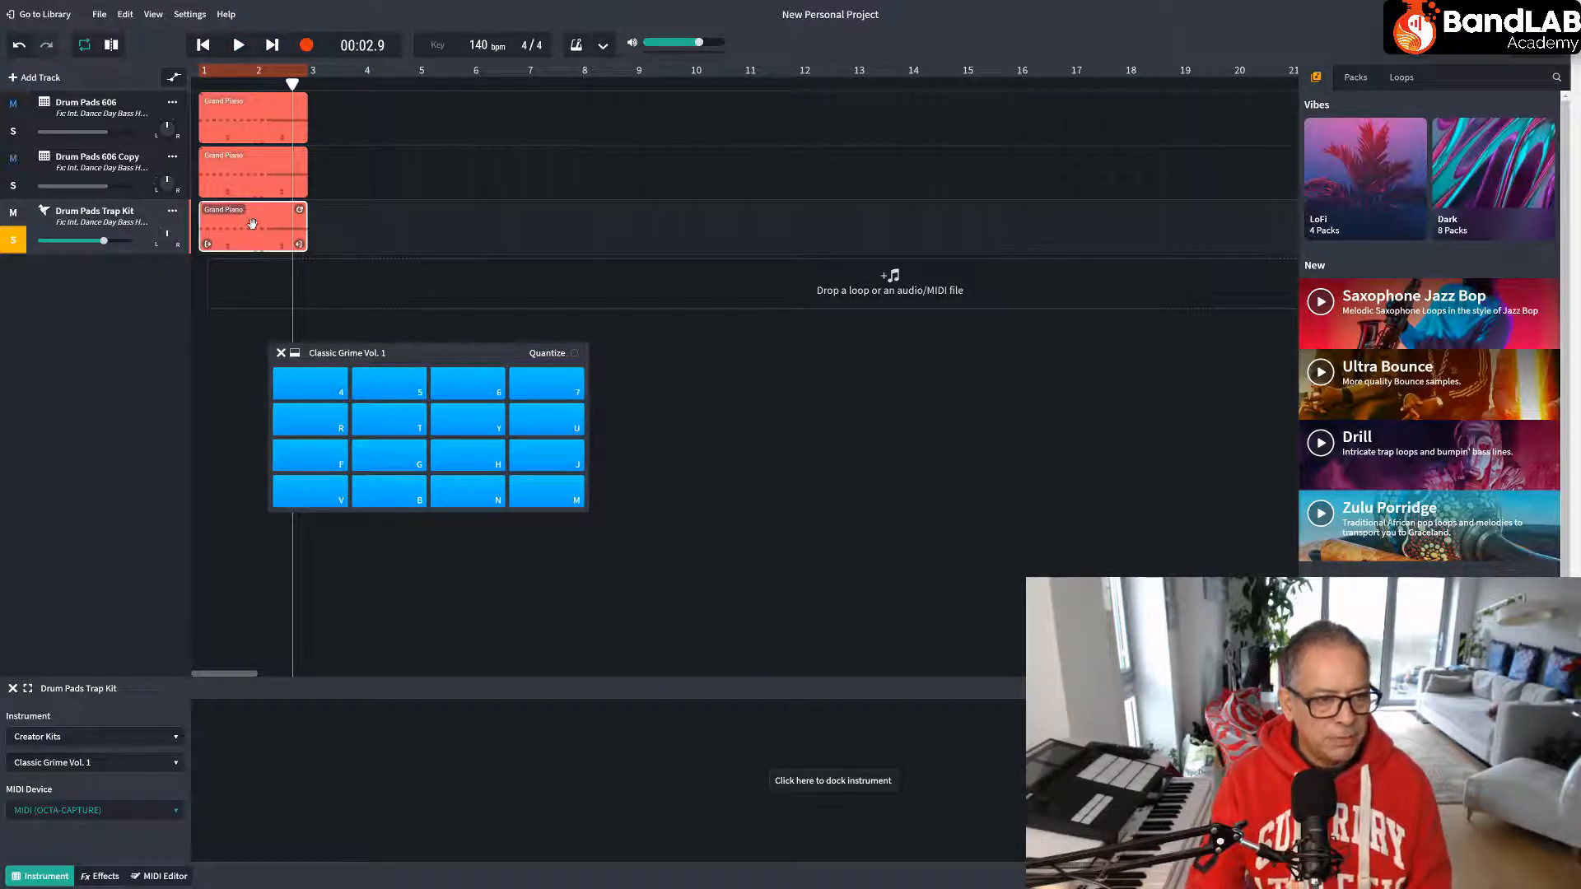
Delete the long row of repeated notes from the Drum Pads Trap Kit clip and play the loop.
double_click(252, 224)
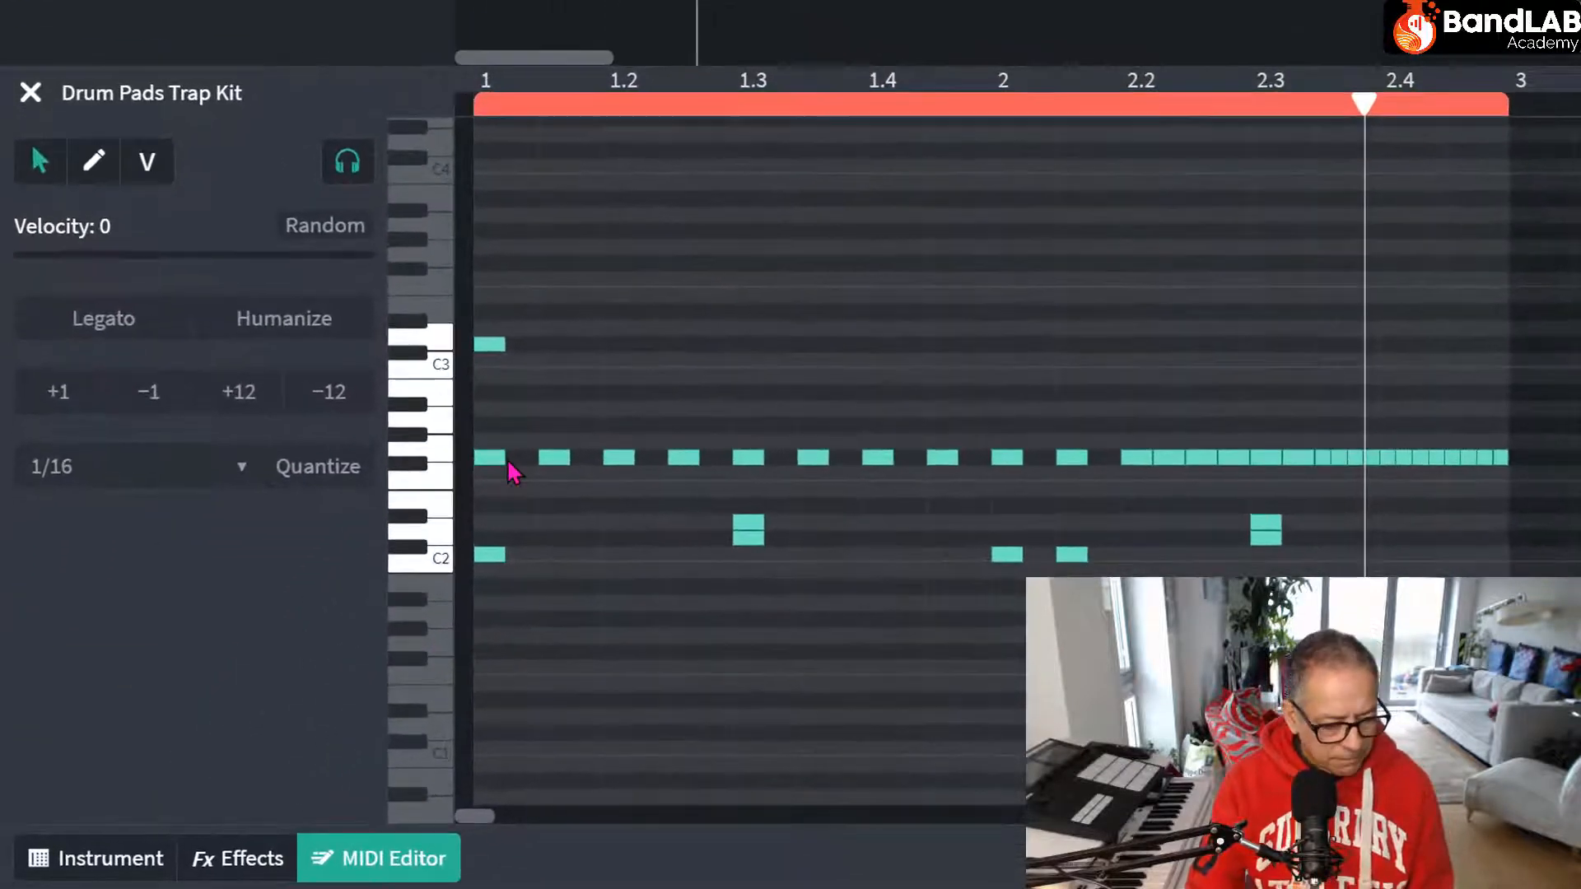
left_click(204, 817)
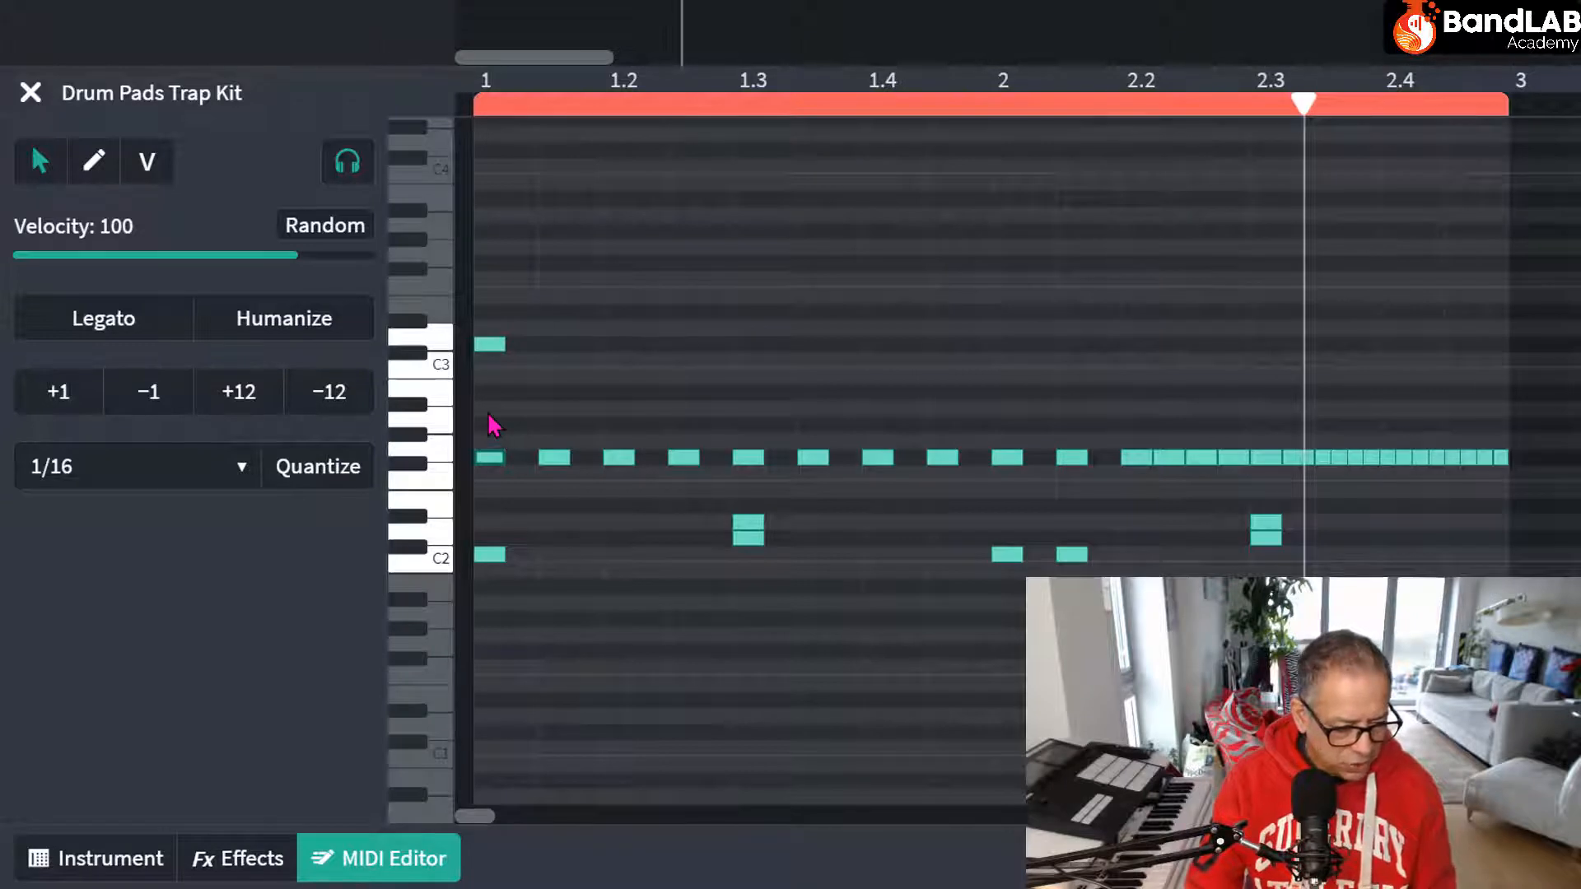
left_click_drag(486, 408, 1559, 500)
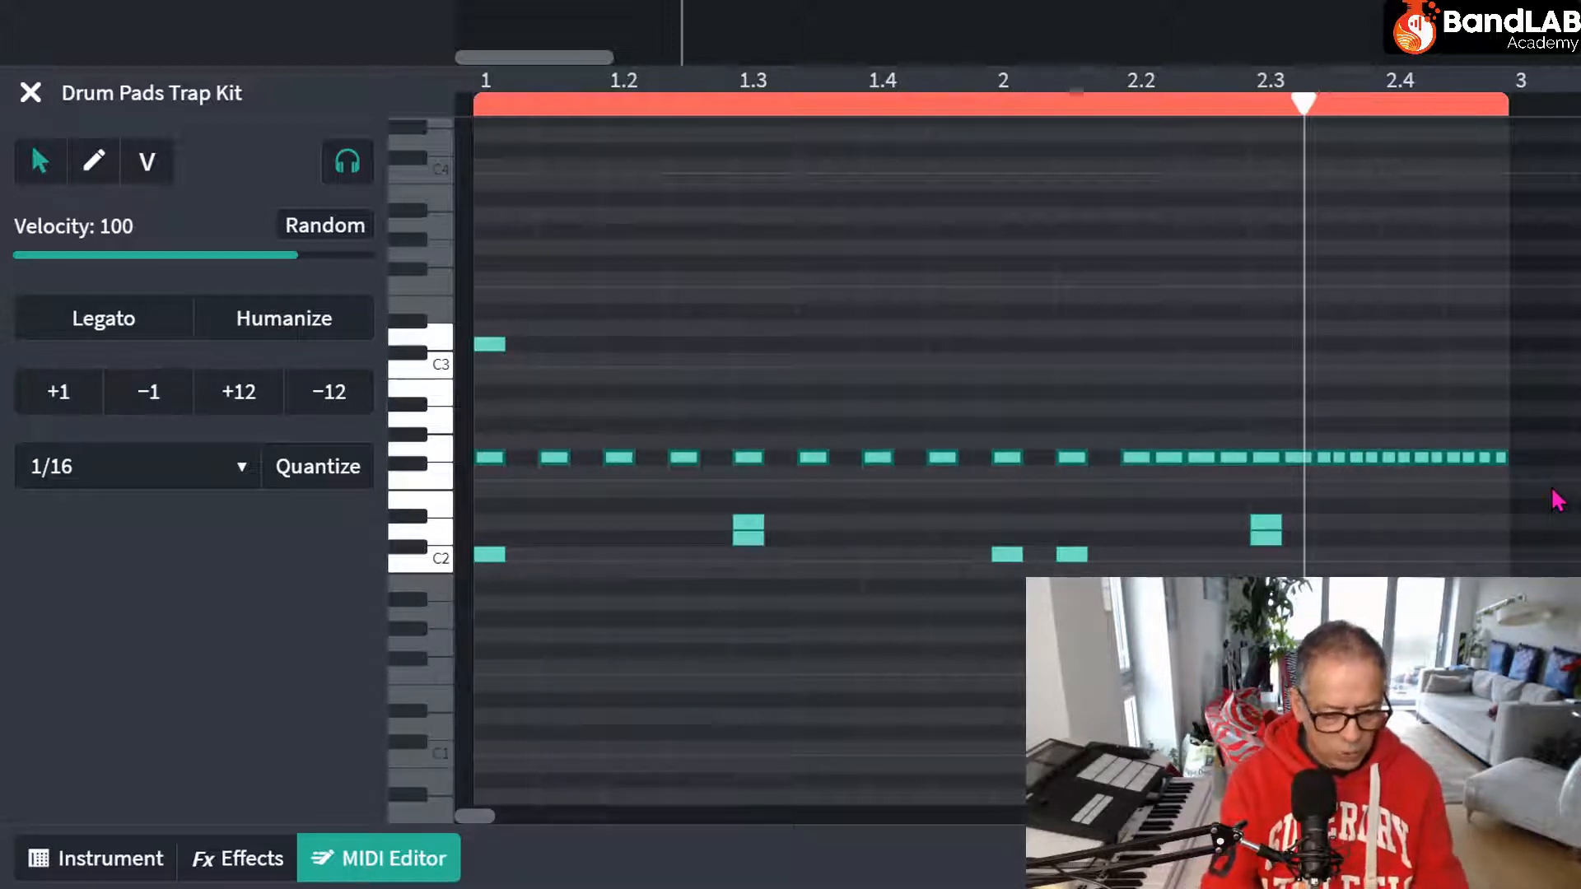
key("Delete")
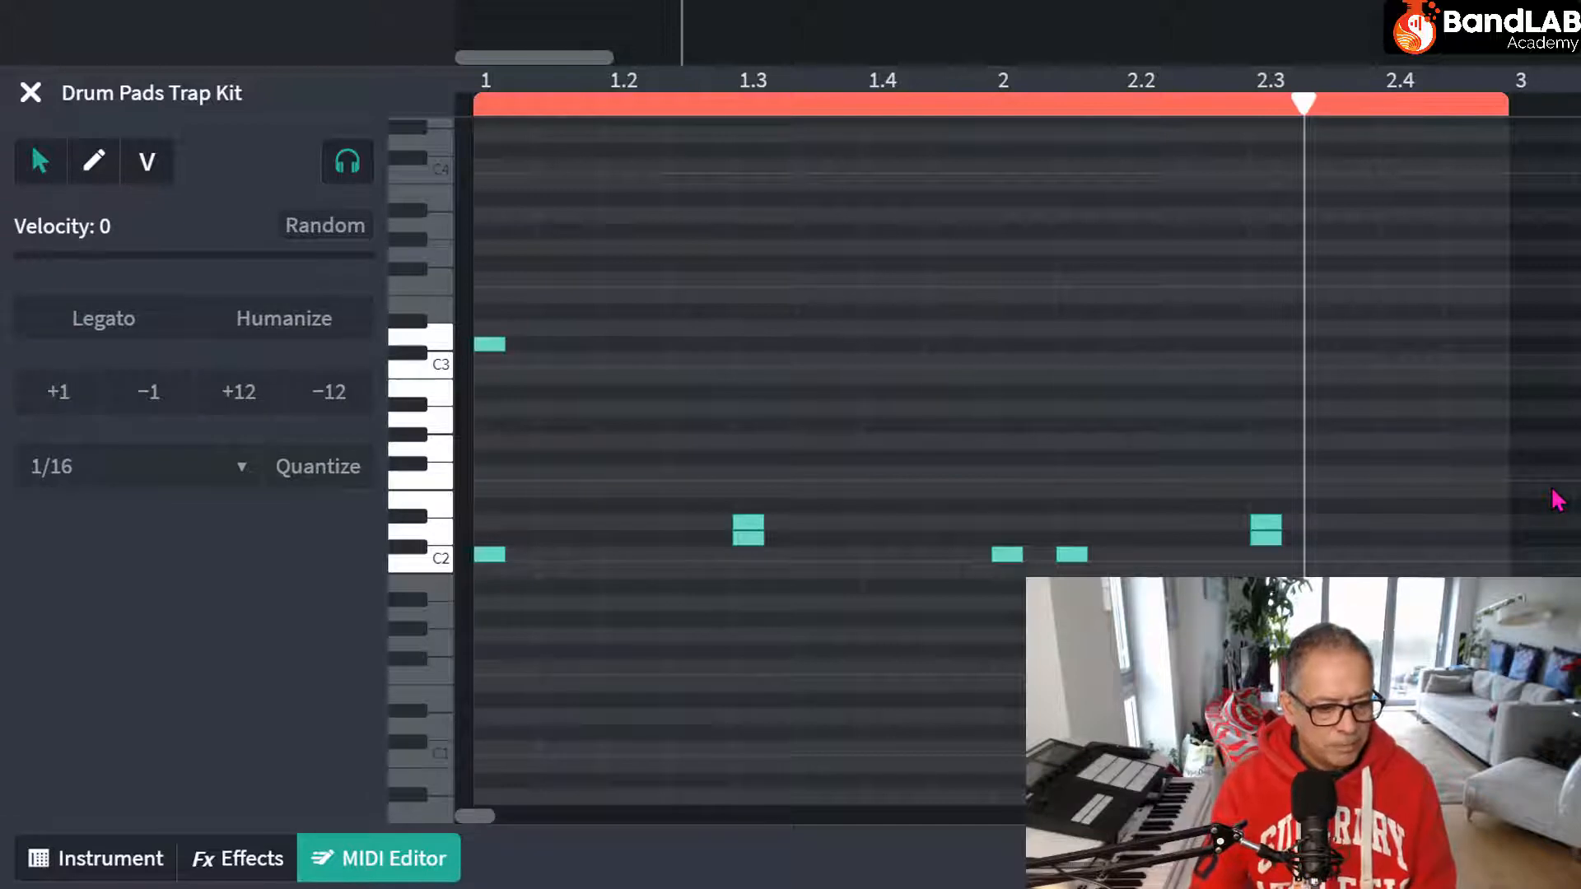
key("space")
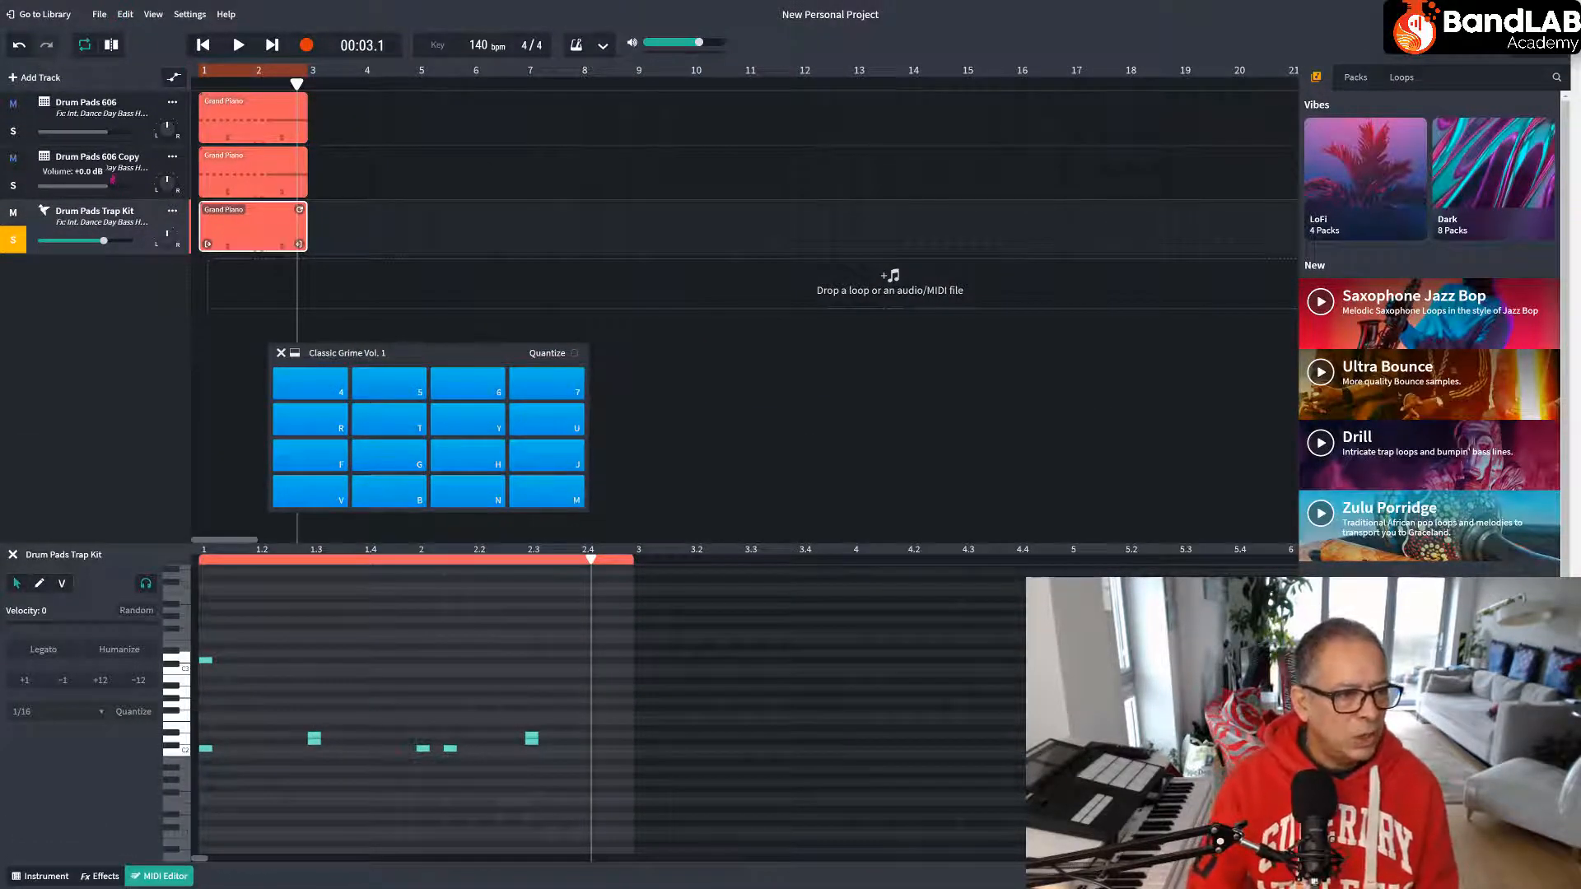
Solo the Drum Pads 606 Copy track together with the Classic Grime Vol. 1 layer and play the loop.
left_click(13, 186)
key("space")
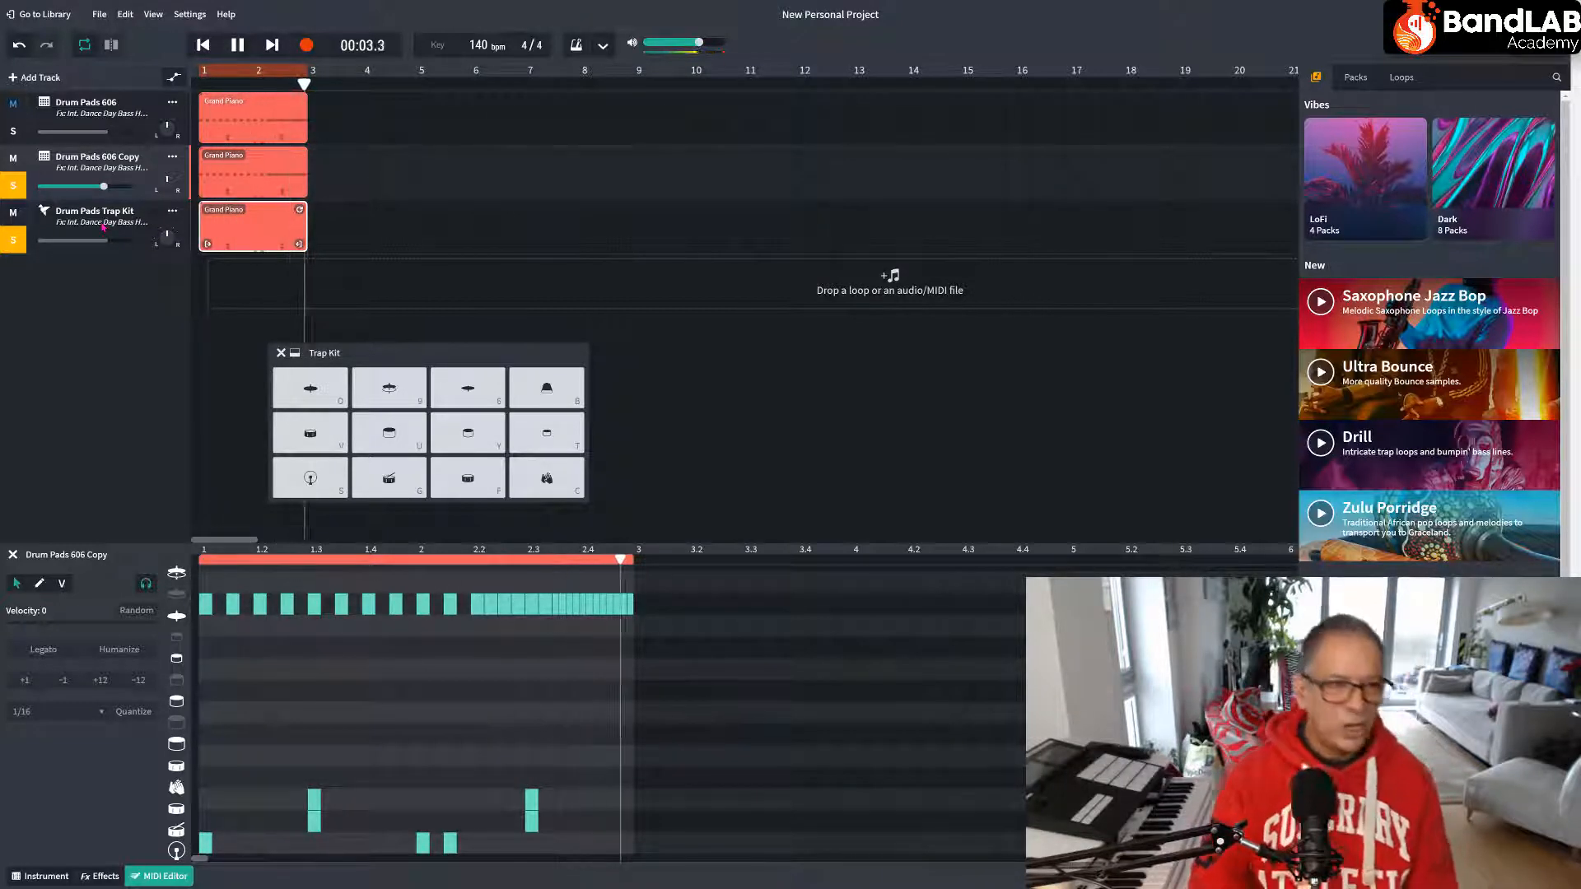
key("space")
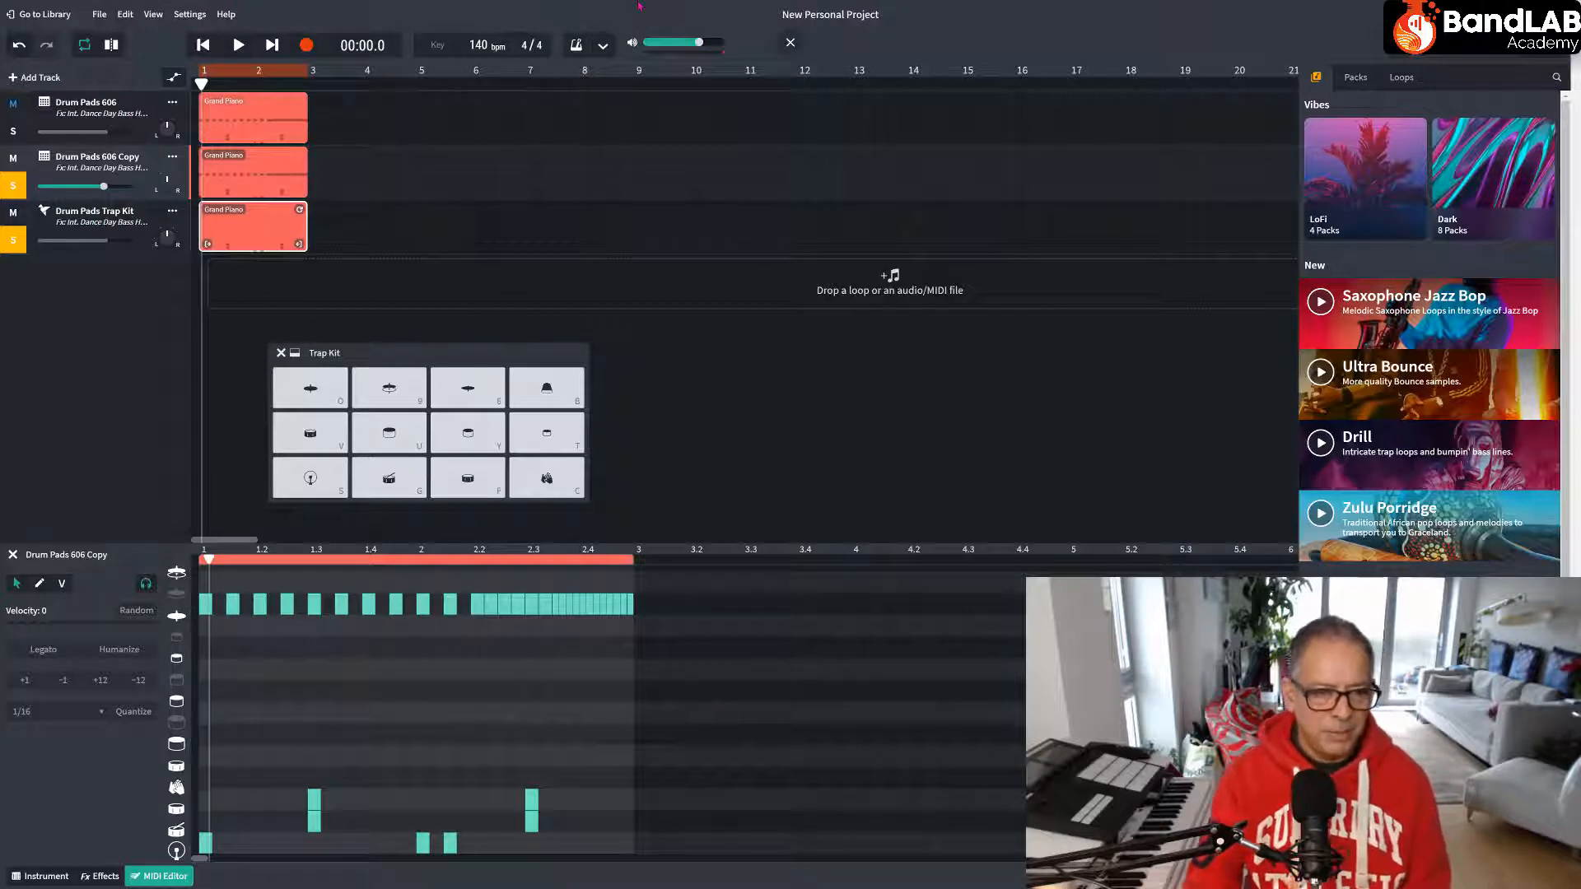
Move the floating pad window away from the clips and rename the Drum Pads Trap Kit track as Classic Grime.
left_click_drag(381, 353, 665, 262)
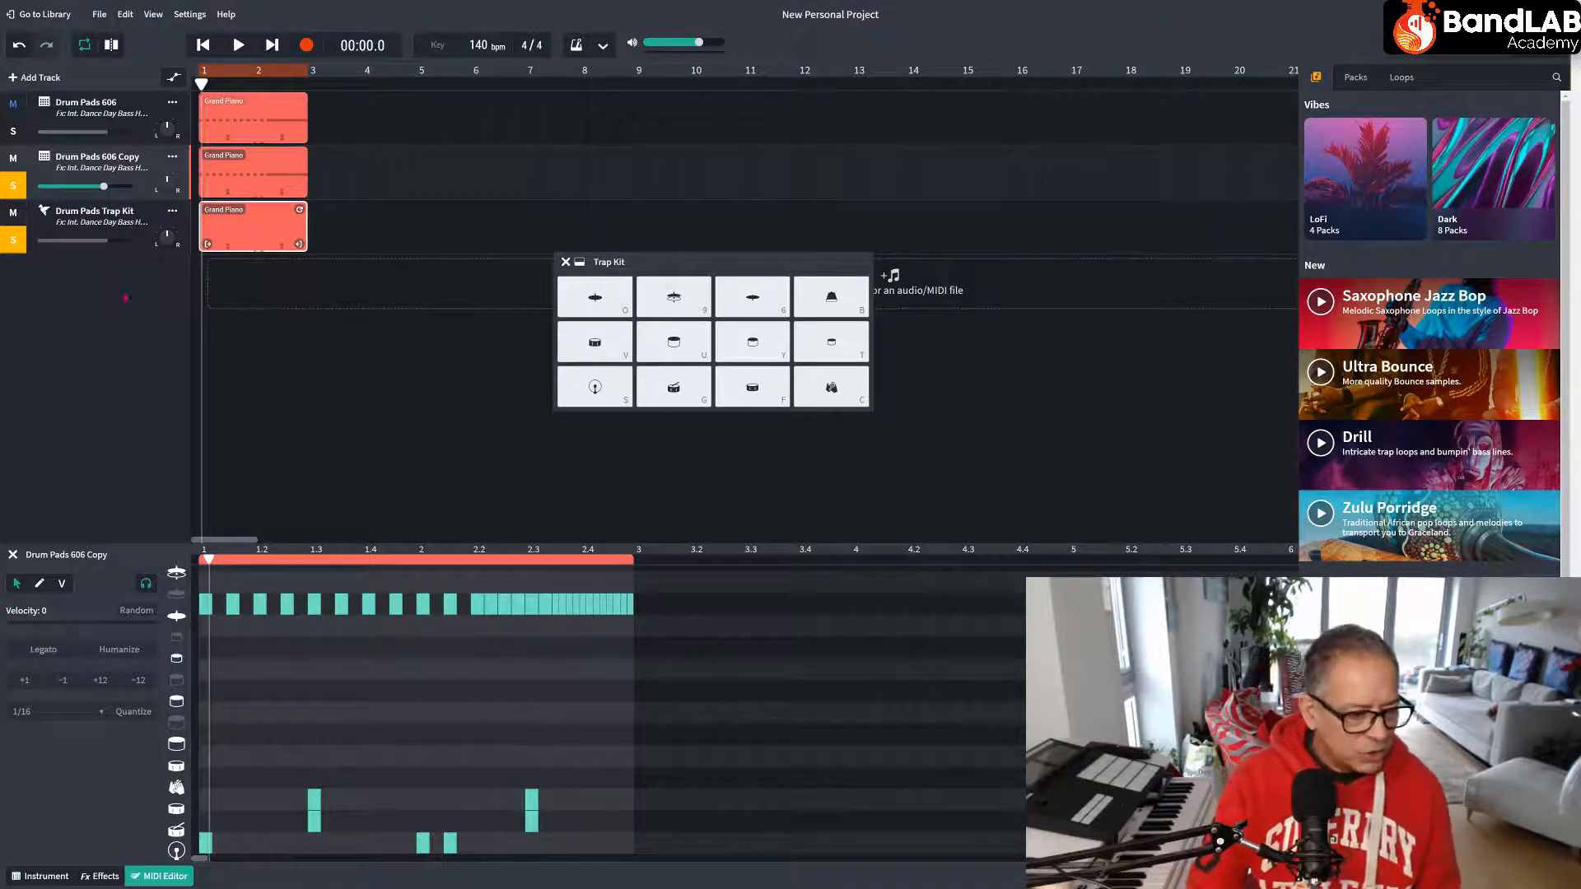
left_click(41, 215)
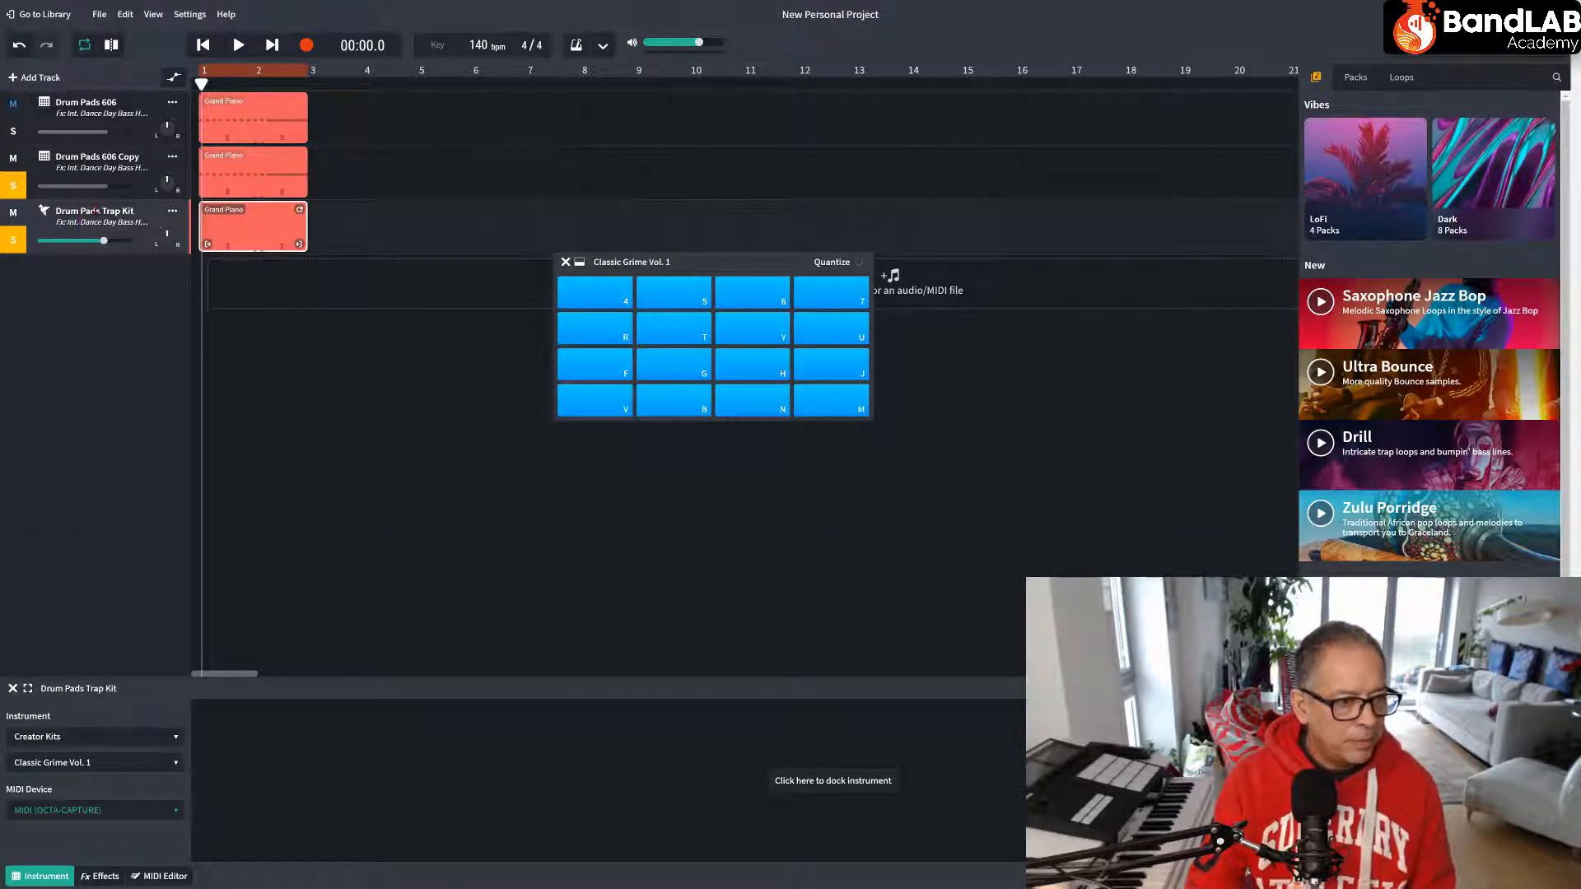
double_click(95, 211)
type("Classic Grime")
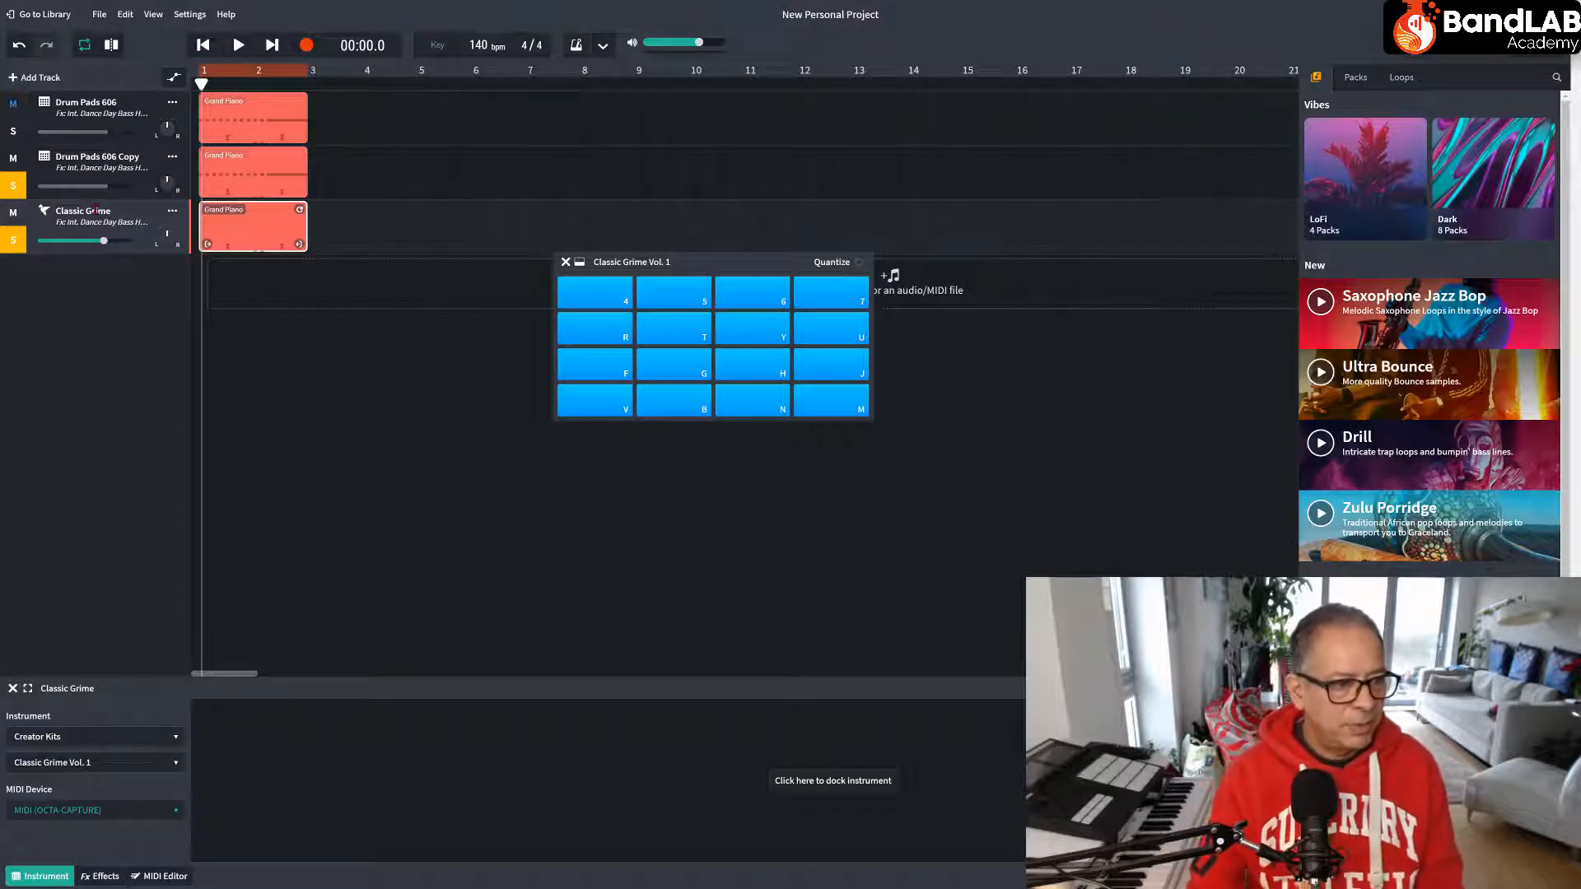
Duplicate the Drum Pads 606 Copy track and move the duplicate below the Classic Grime track.
key("Up")
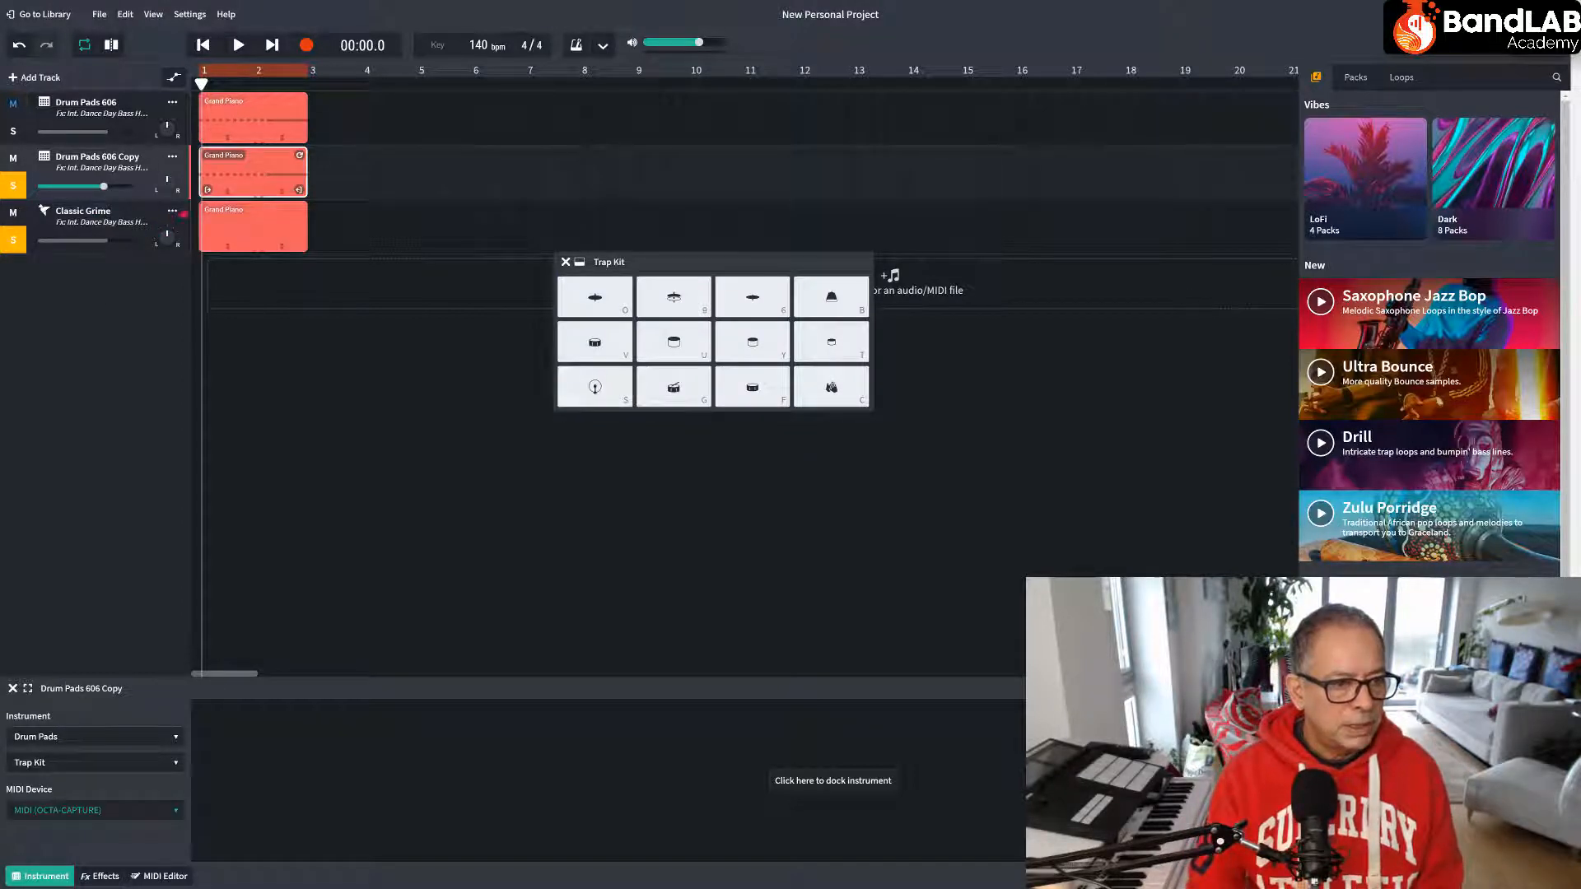
left_click(173, 158)
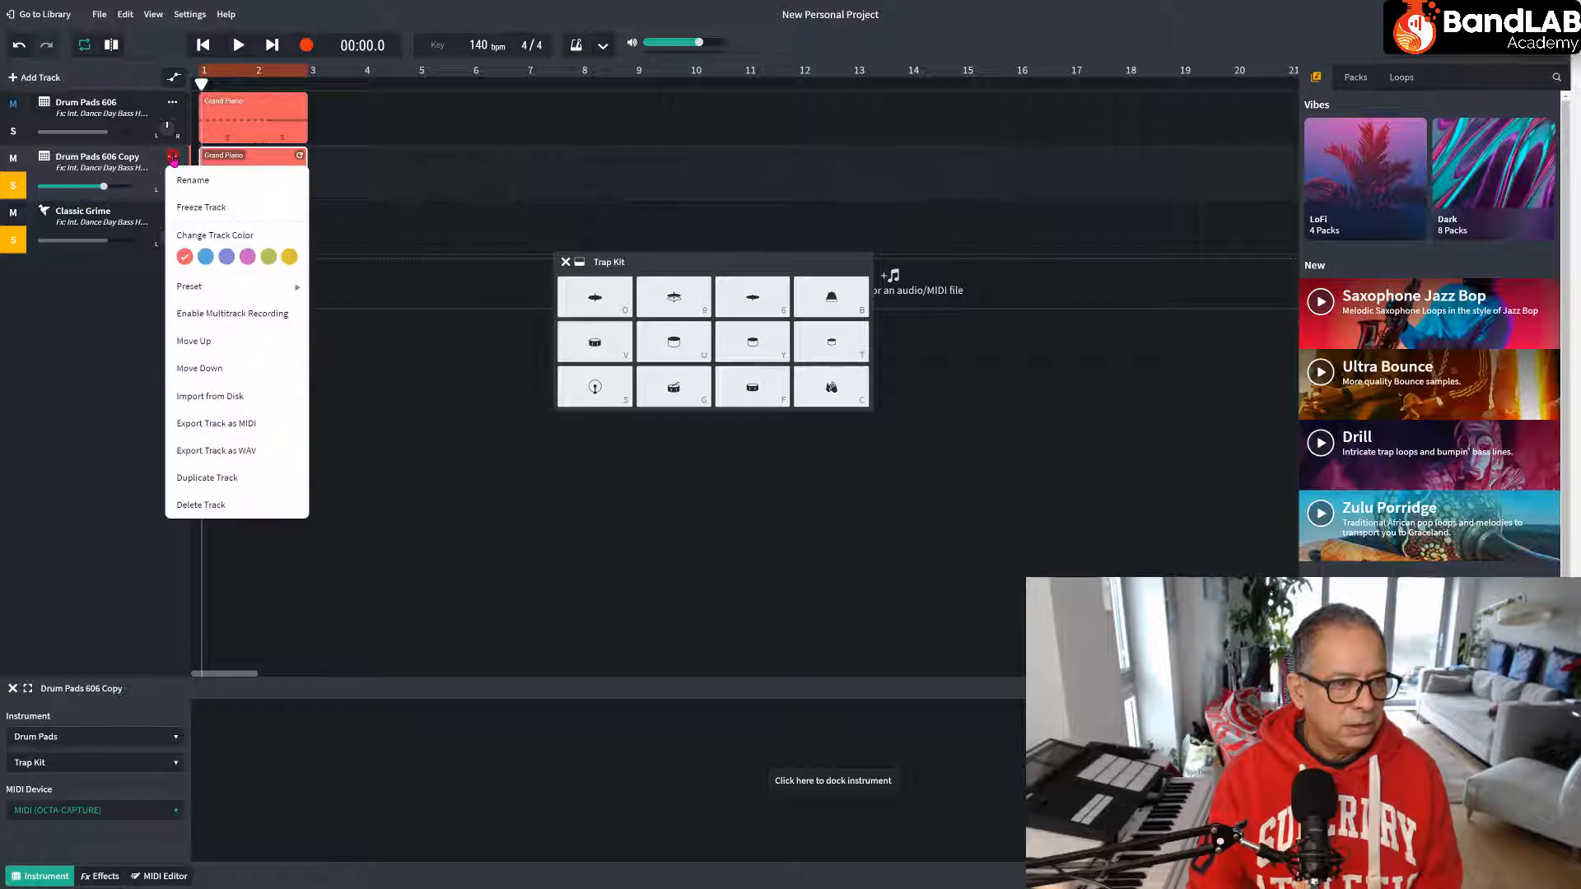
left_click(211, 474)
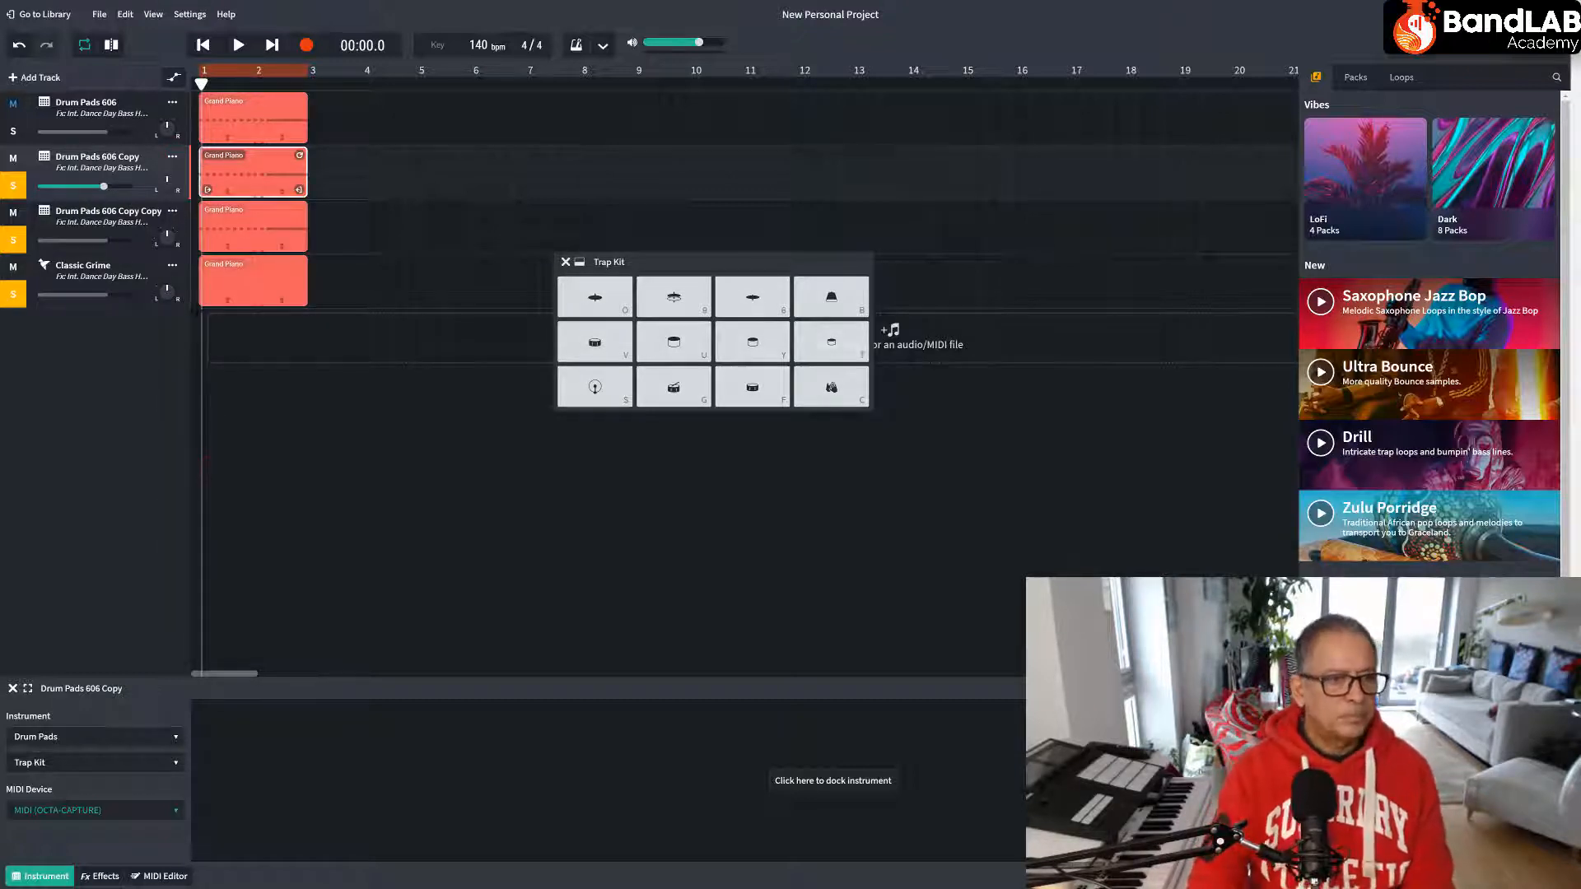
left_click_drag(107, 216, 171, 345)
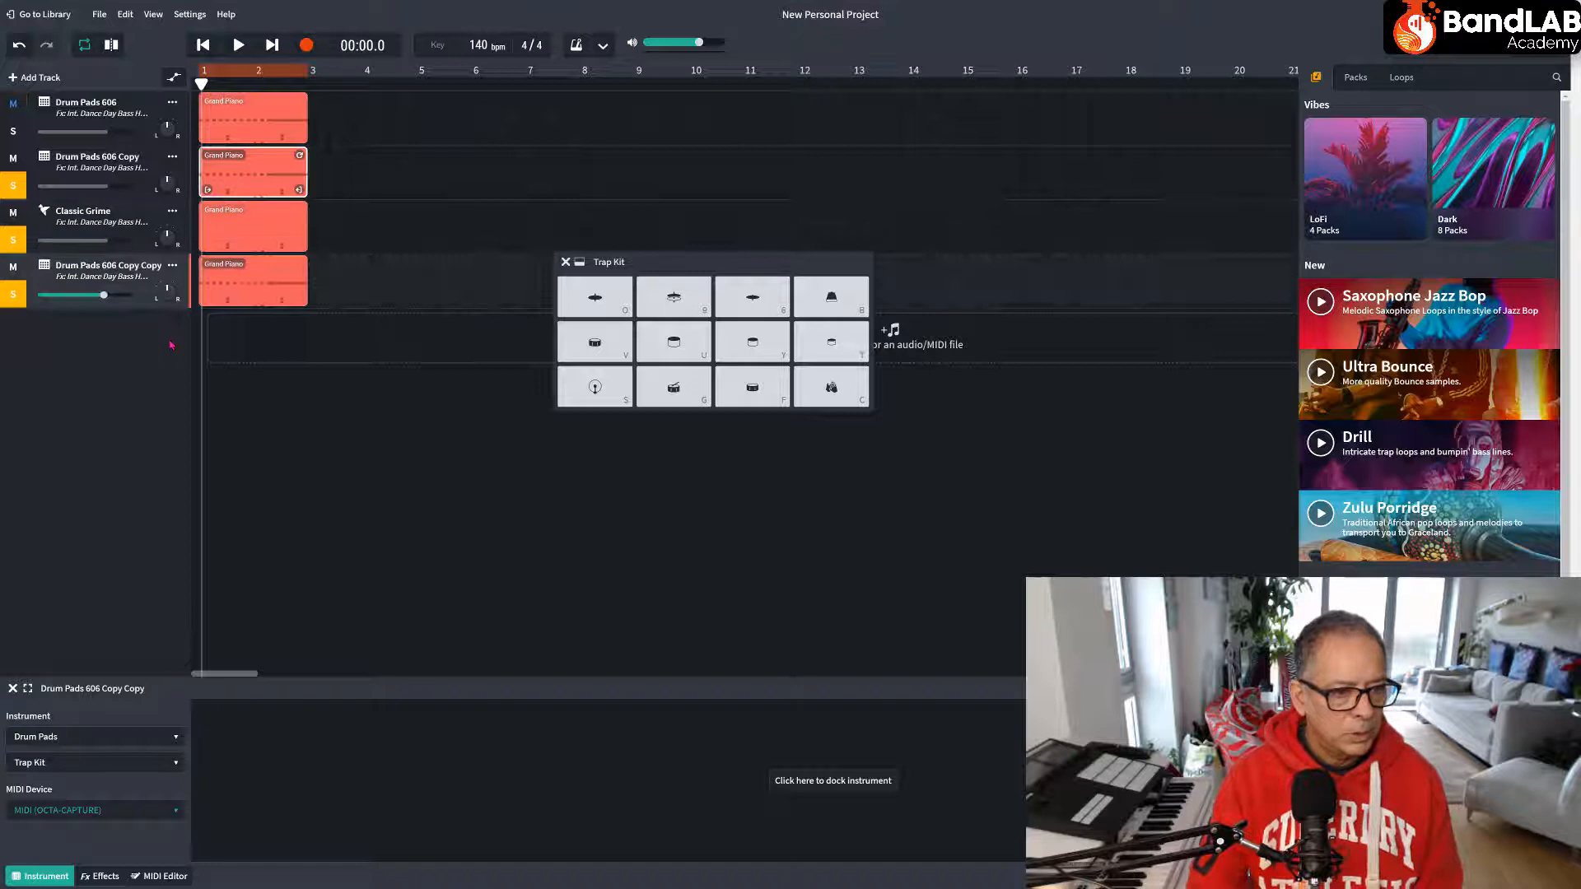
Unsolo Classic Grime and Drum Pads 606 Copy, and play the duplicated track alone.
left_click(16, 239)
left_click(13, 185)
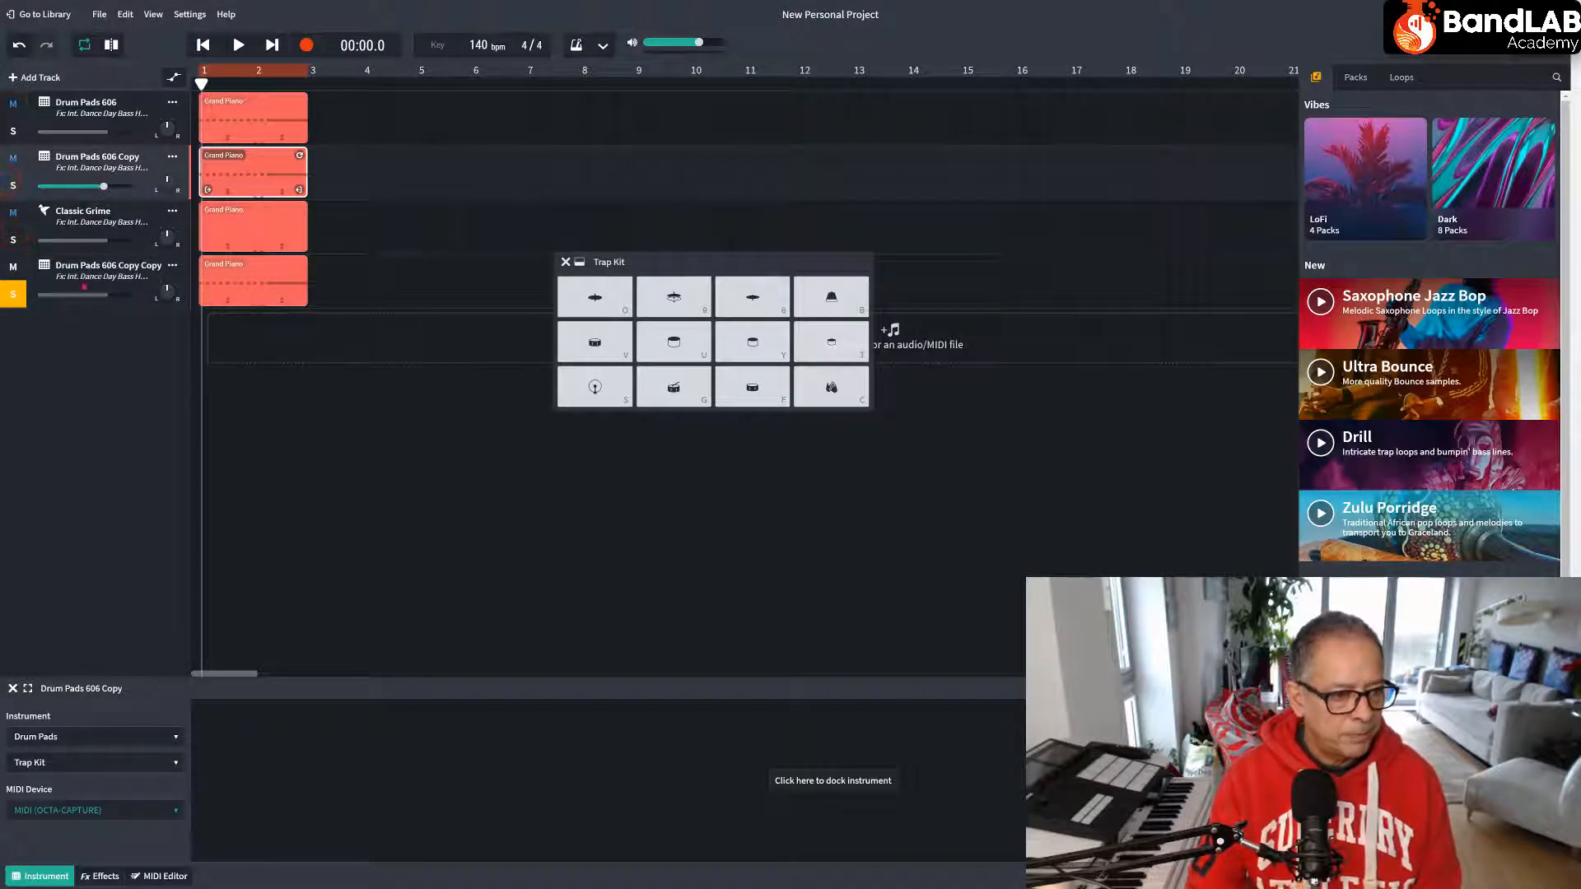
key("space")
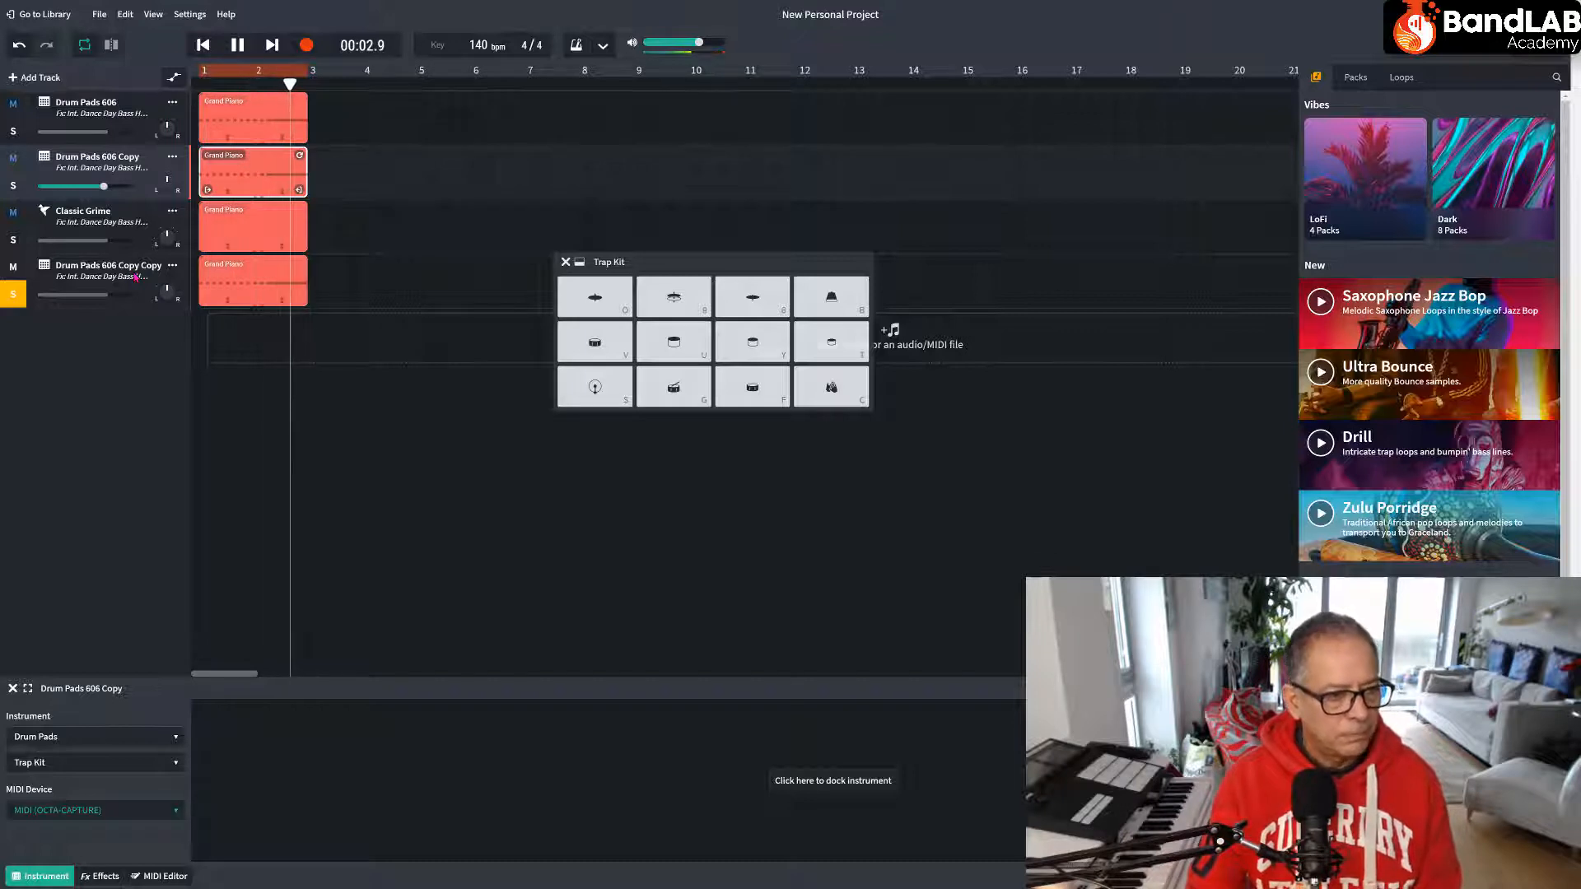
key("space")
Switch the Drum Pads 606 Copy Copy track's instrument to Creator Kits and play the loop with Acid Hip Hop.
left_click(50, 272)
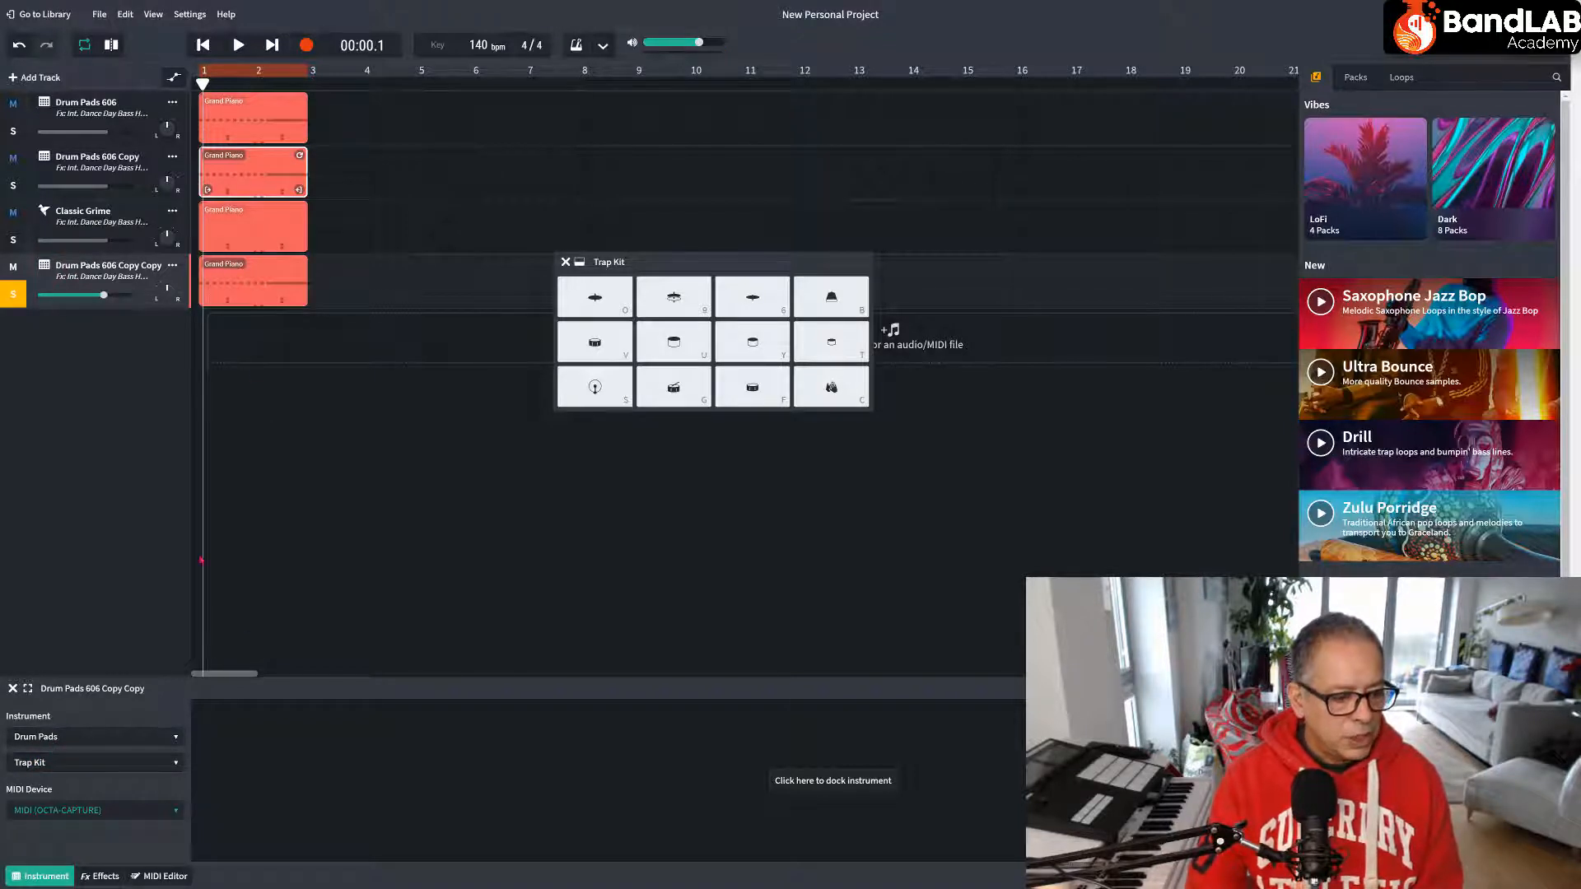
left_click(66, 738)
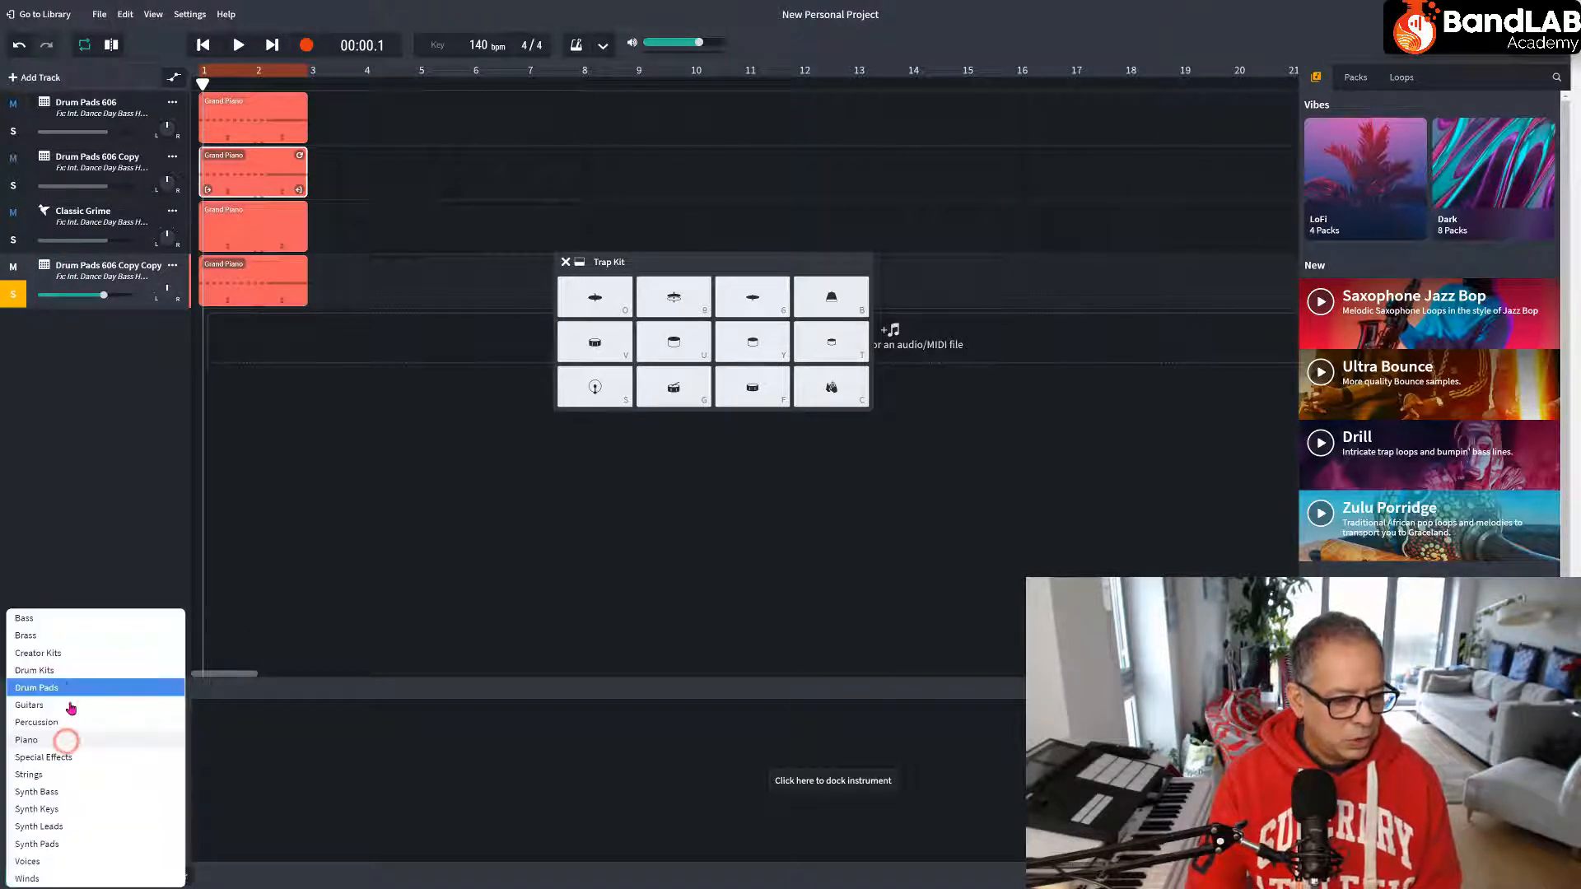
left_click(65, 655)
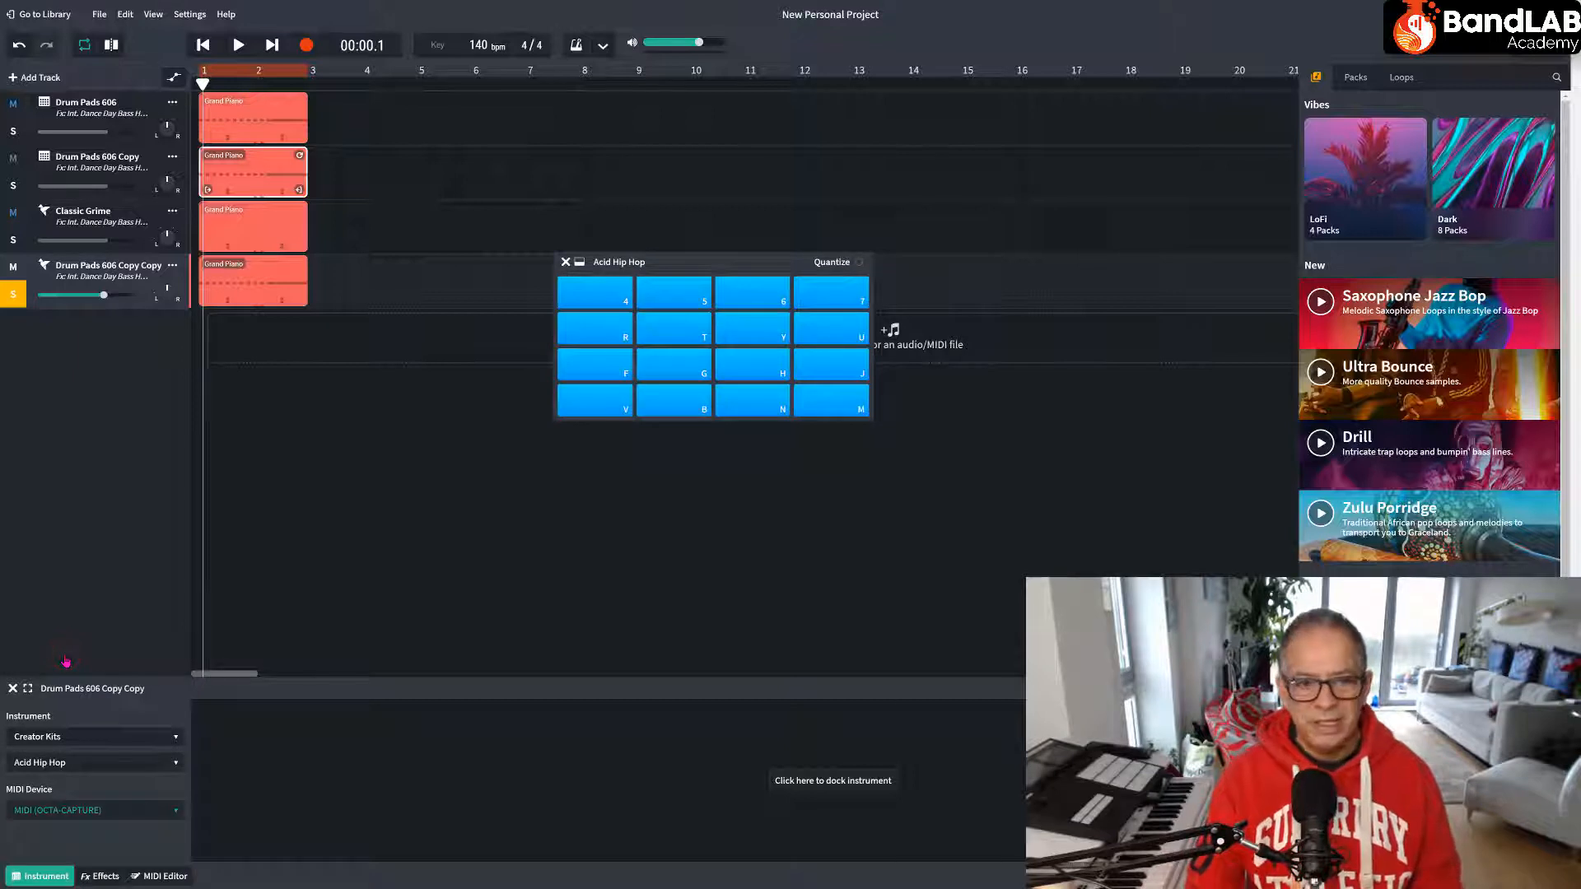
key("space")
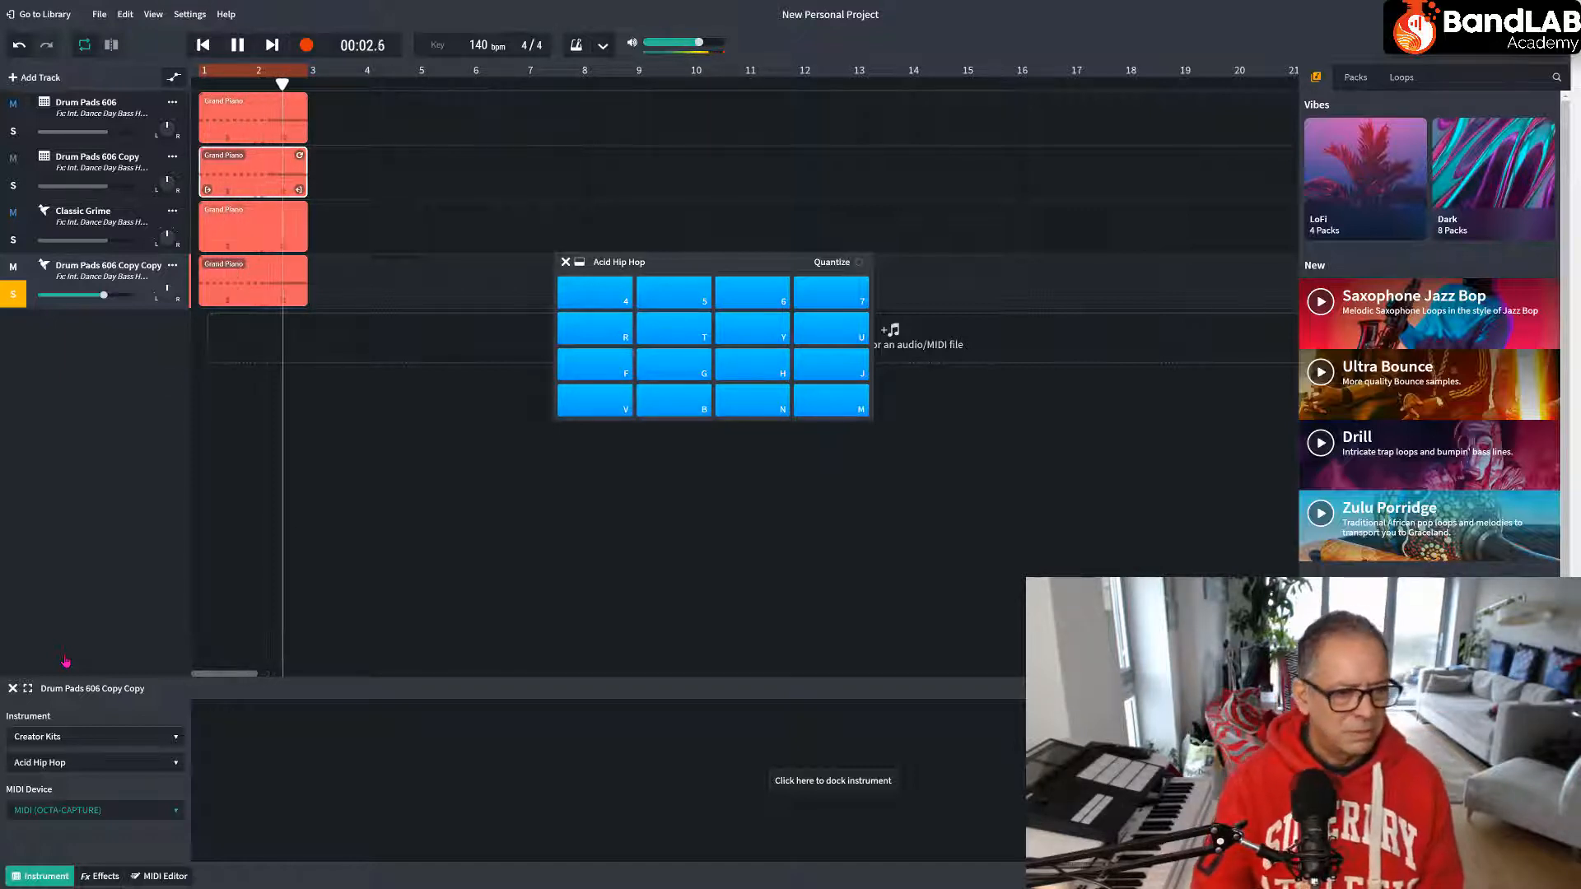
key("space")
Change the Drum Pads 606 Copy Copy track's kit to LoFi and listen to the loop.
left_click(49, 763)
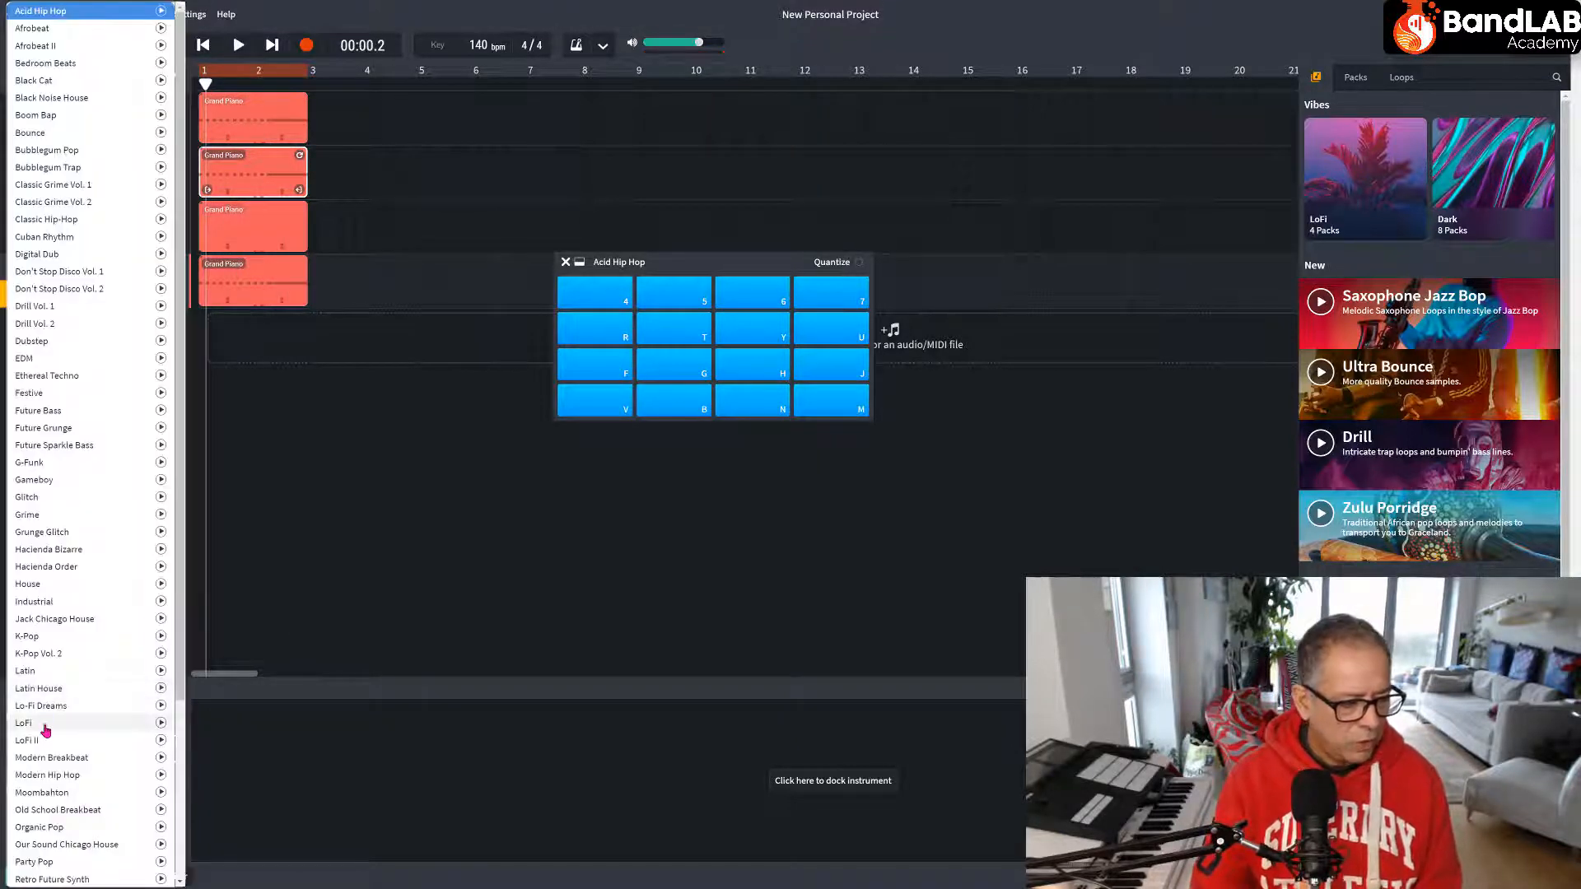
left_click(45, 724)
key("space")
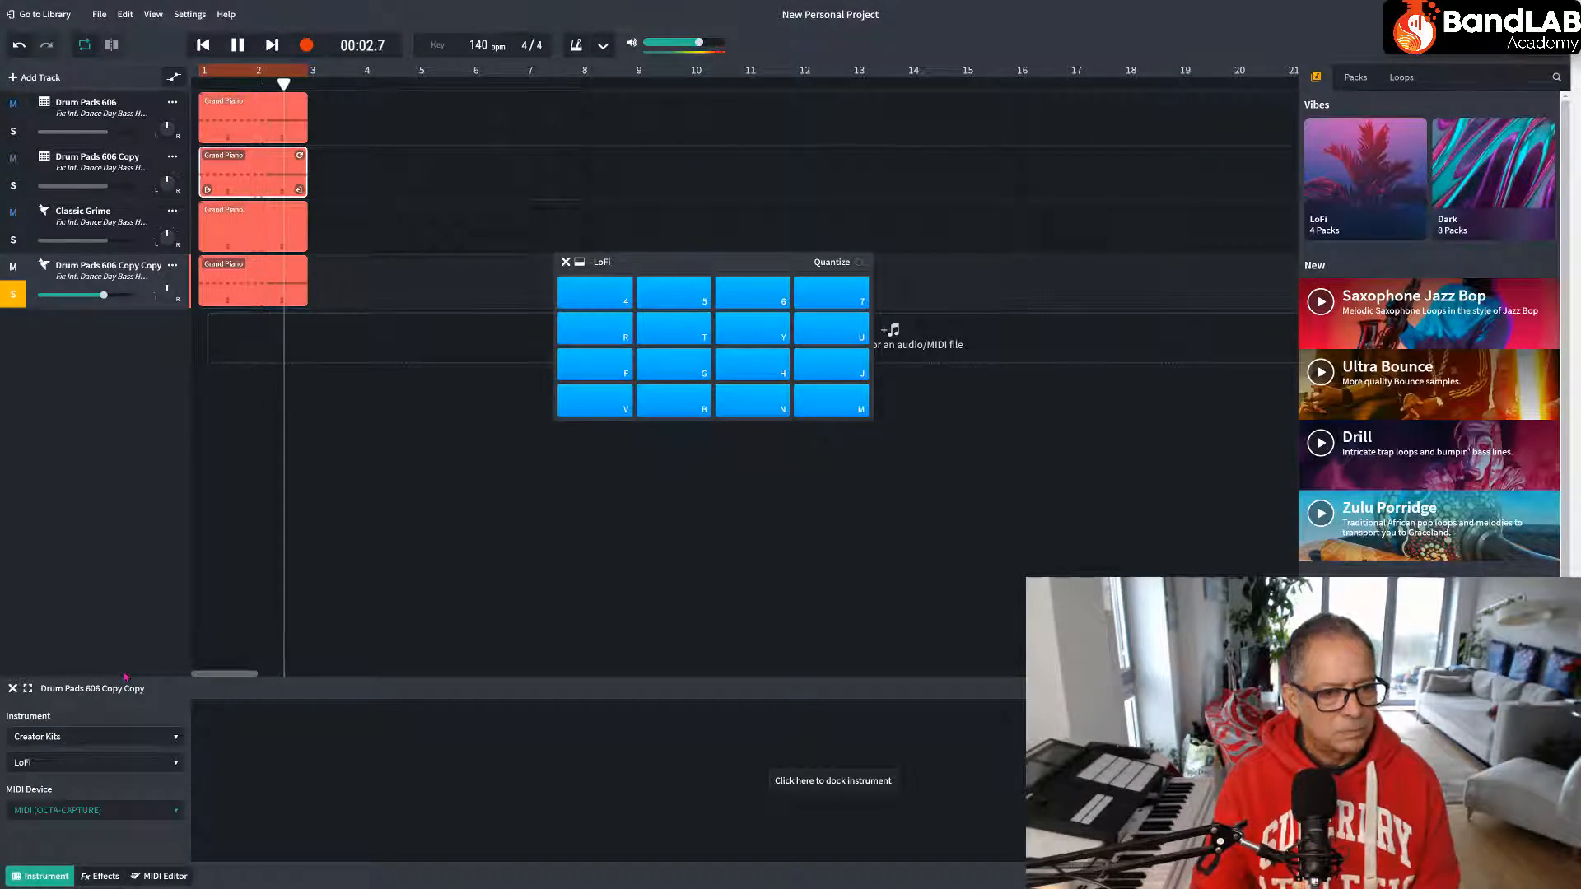
key("space")
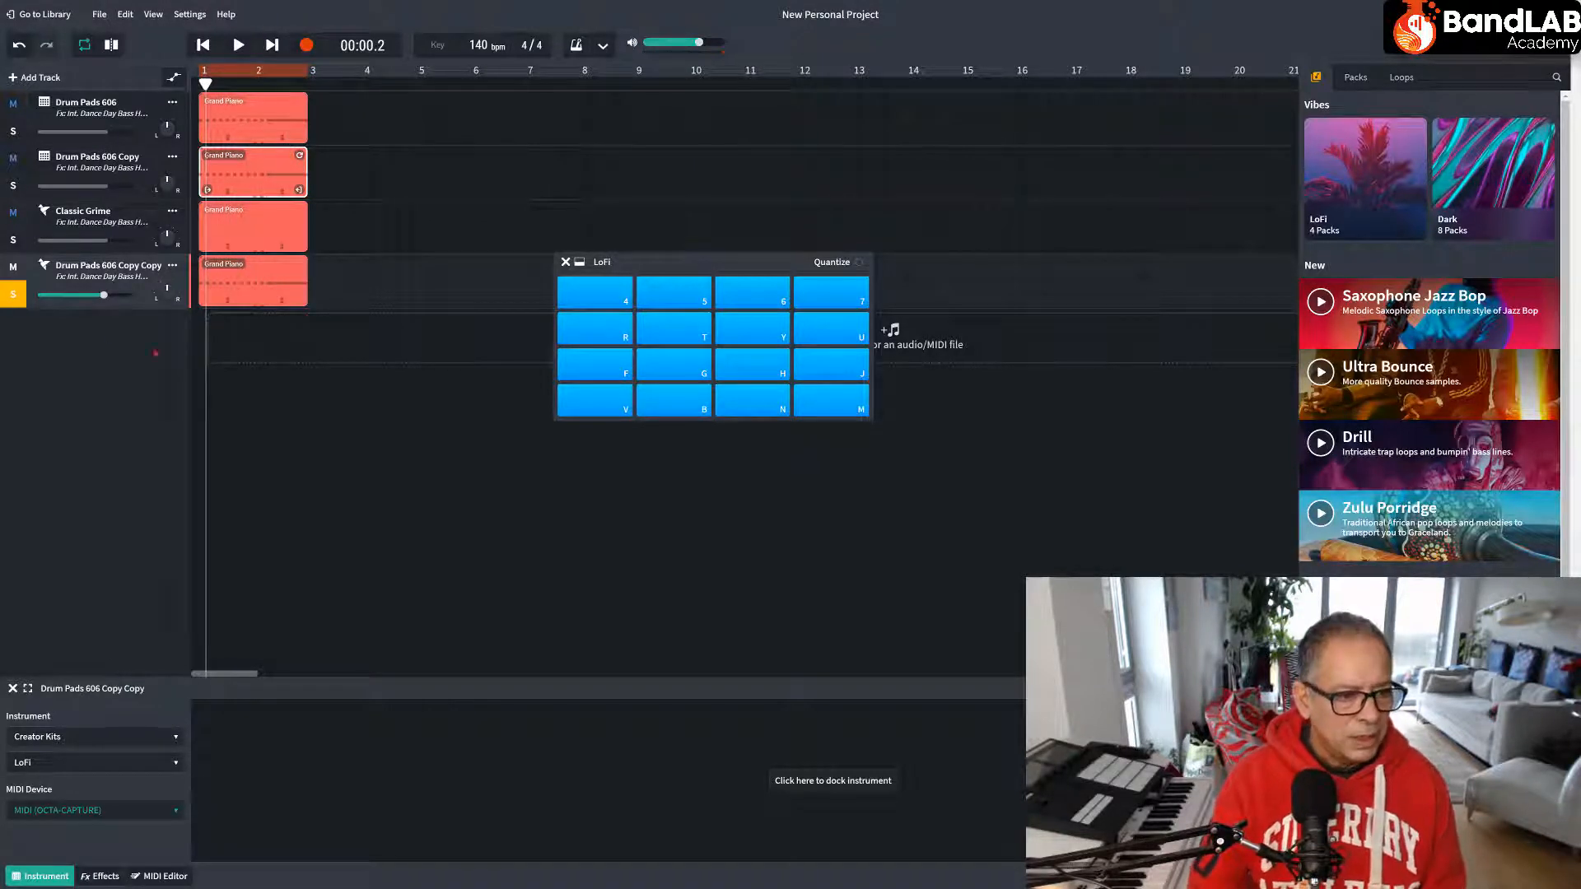
In the Drum Pads 606 Copy Copy region's MIDI notes, play the loop and delete every note after the first in the long repeating row.
double_click(250, 284)
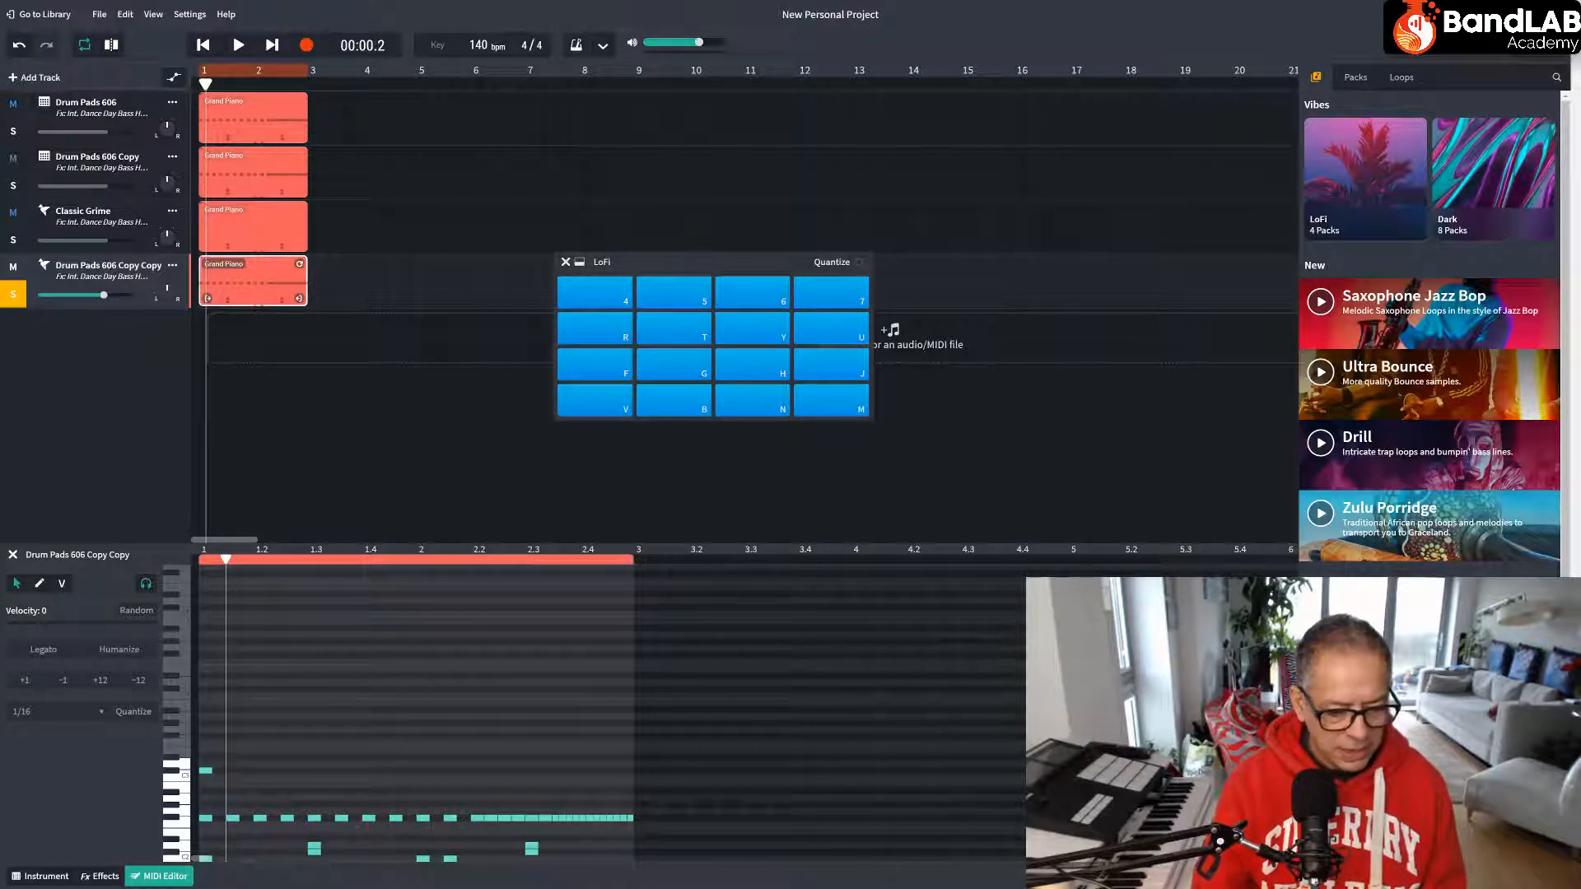
scroll(238, 651, "down", 3)
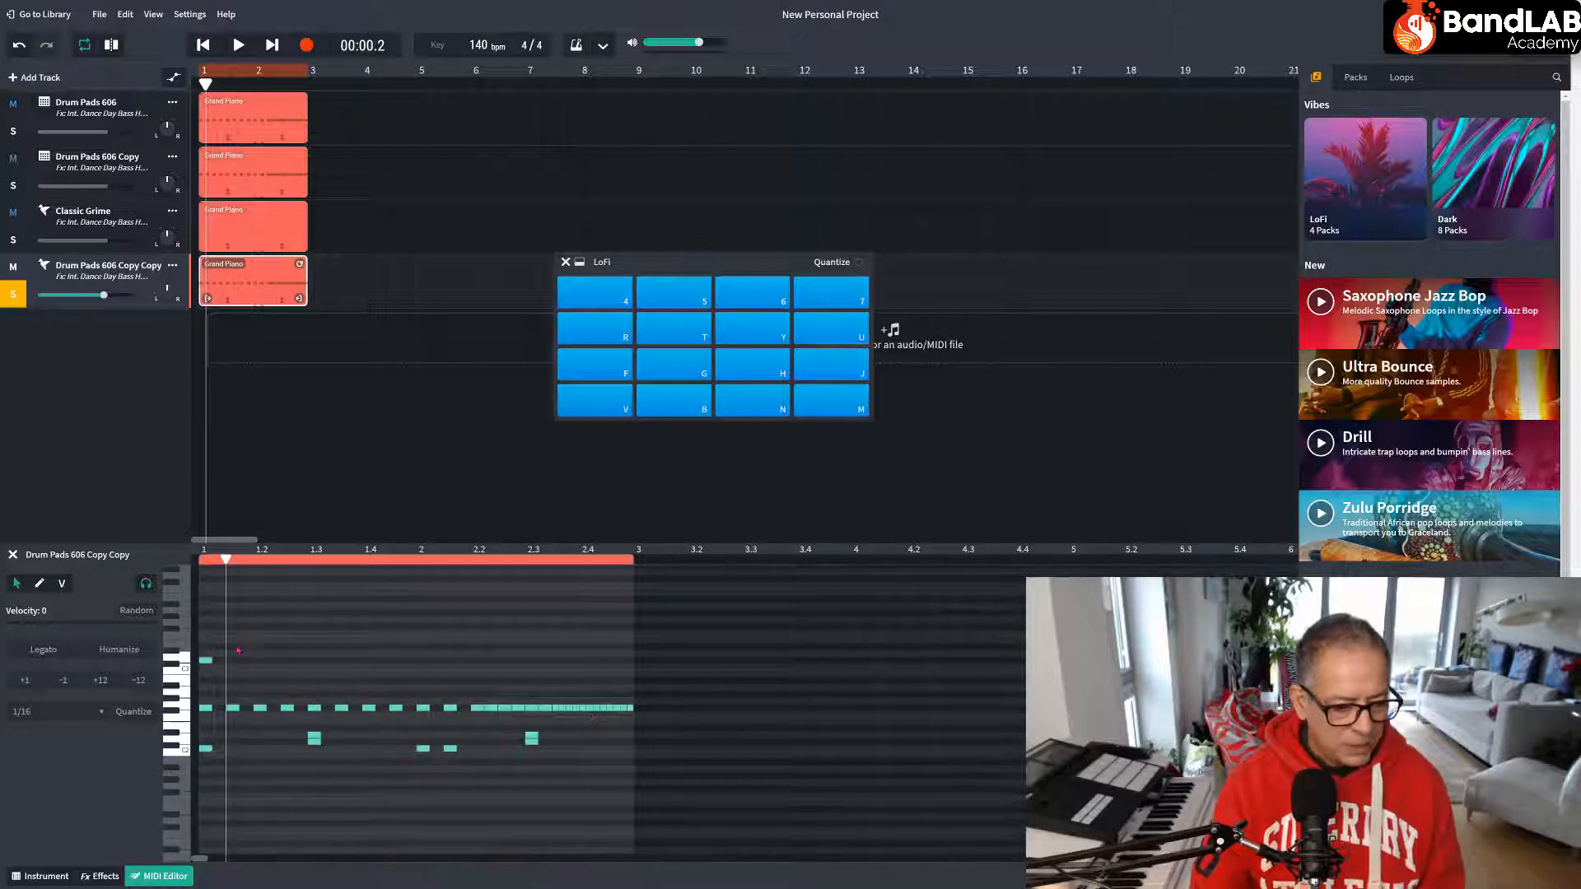
left_click(207, 708)
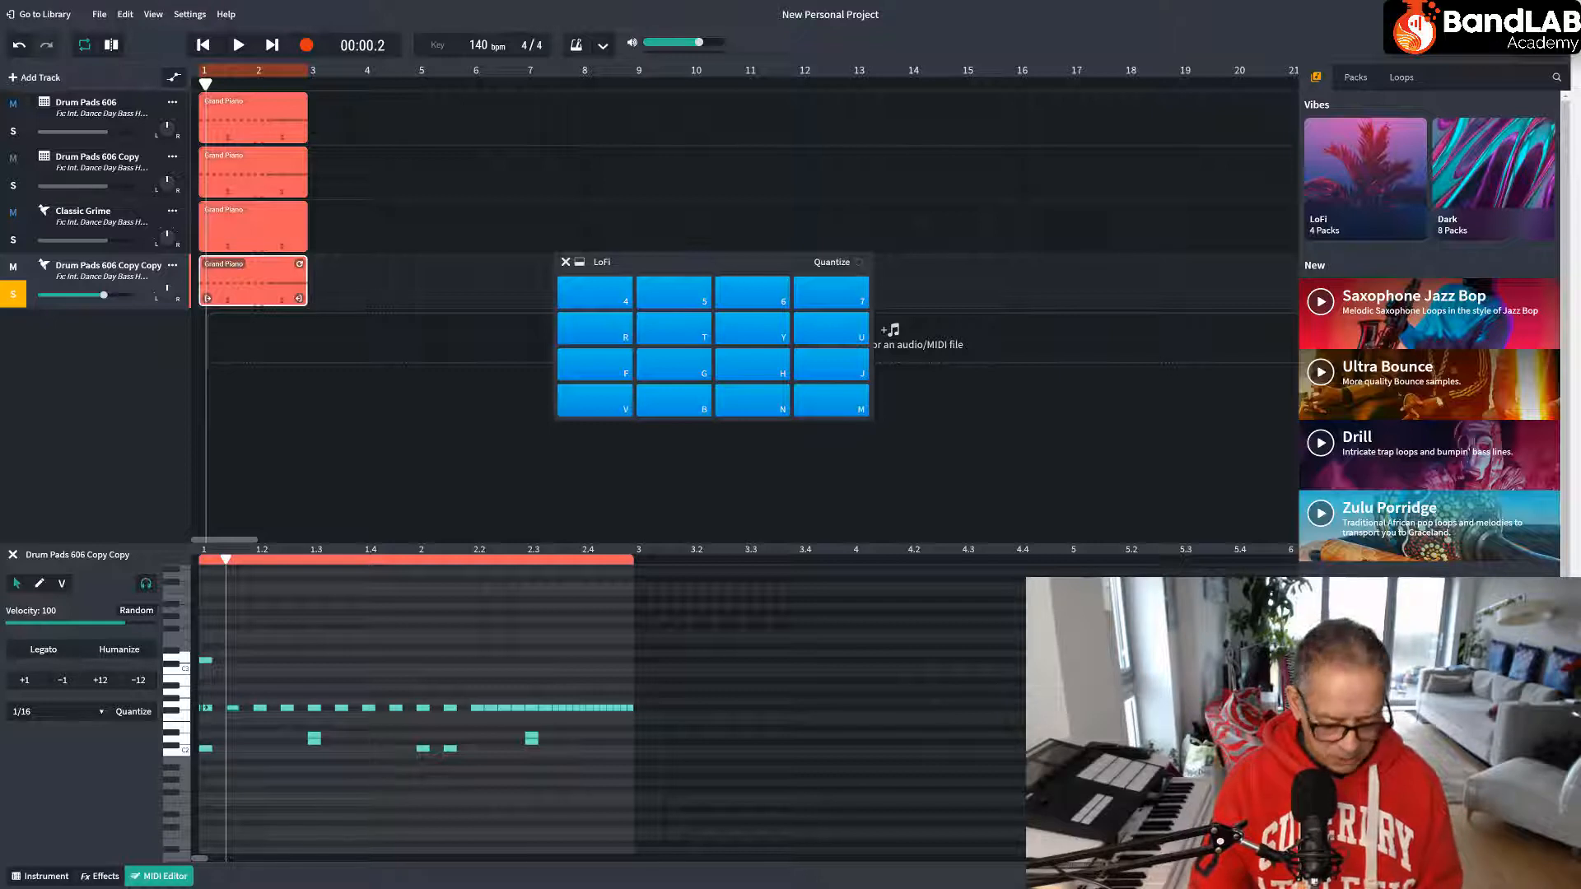
key("space")
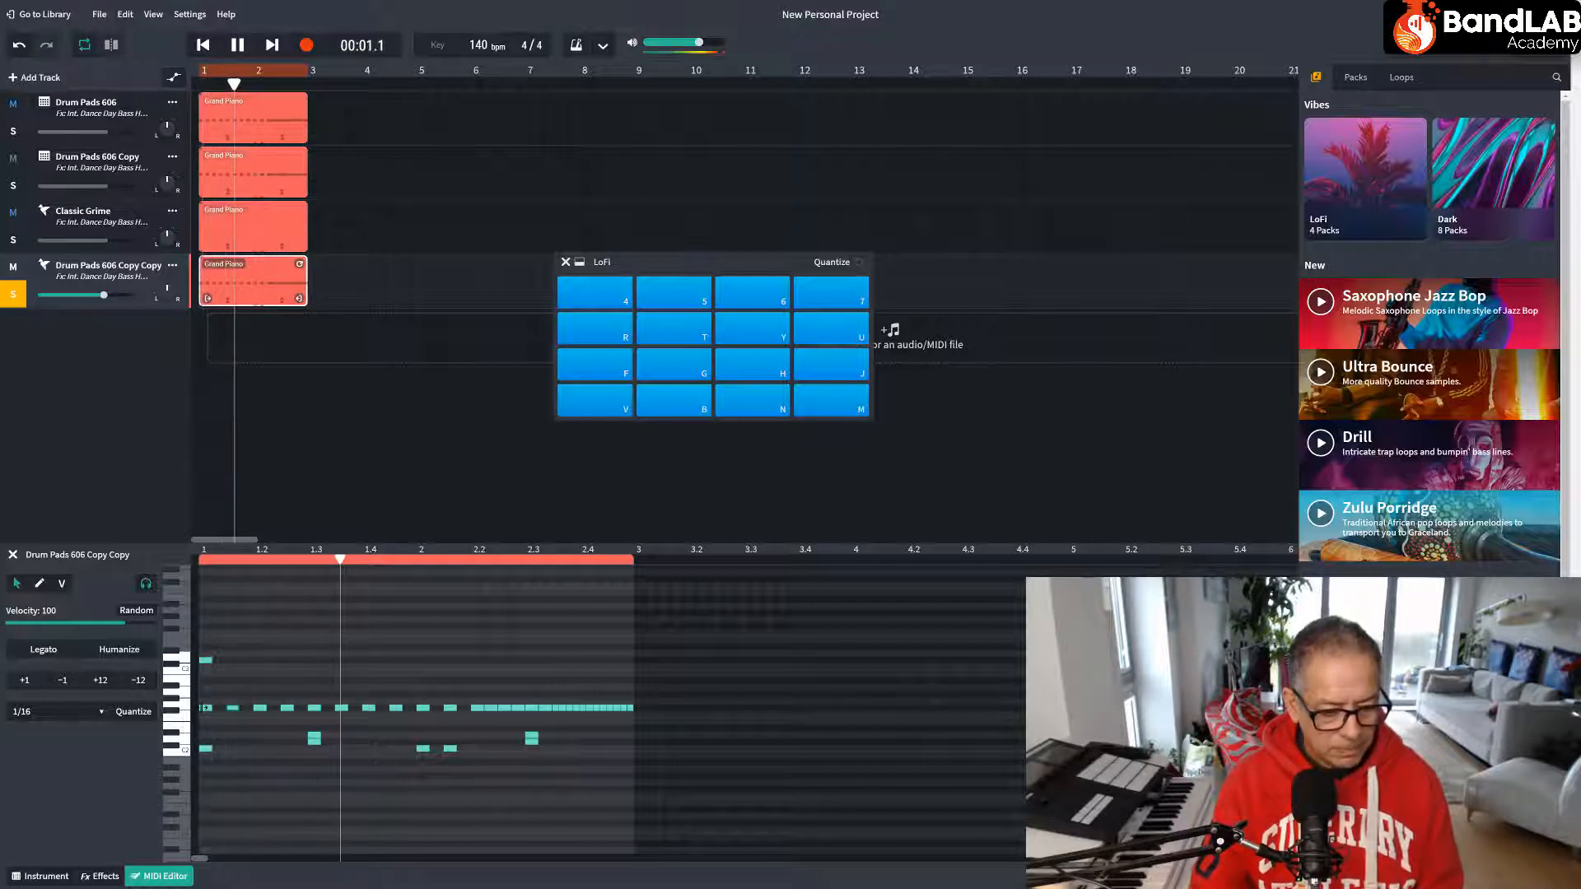
key("space")
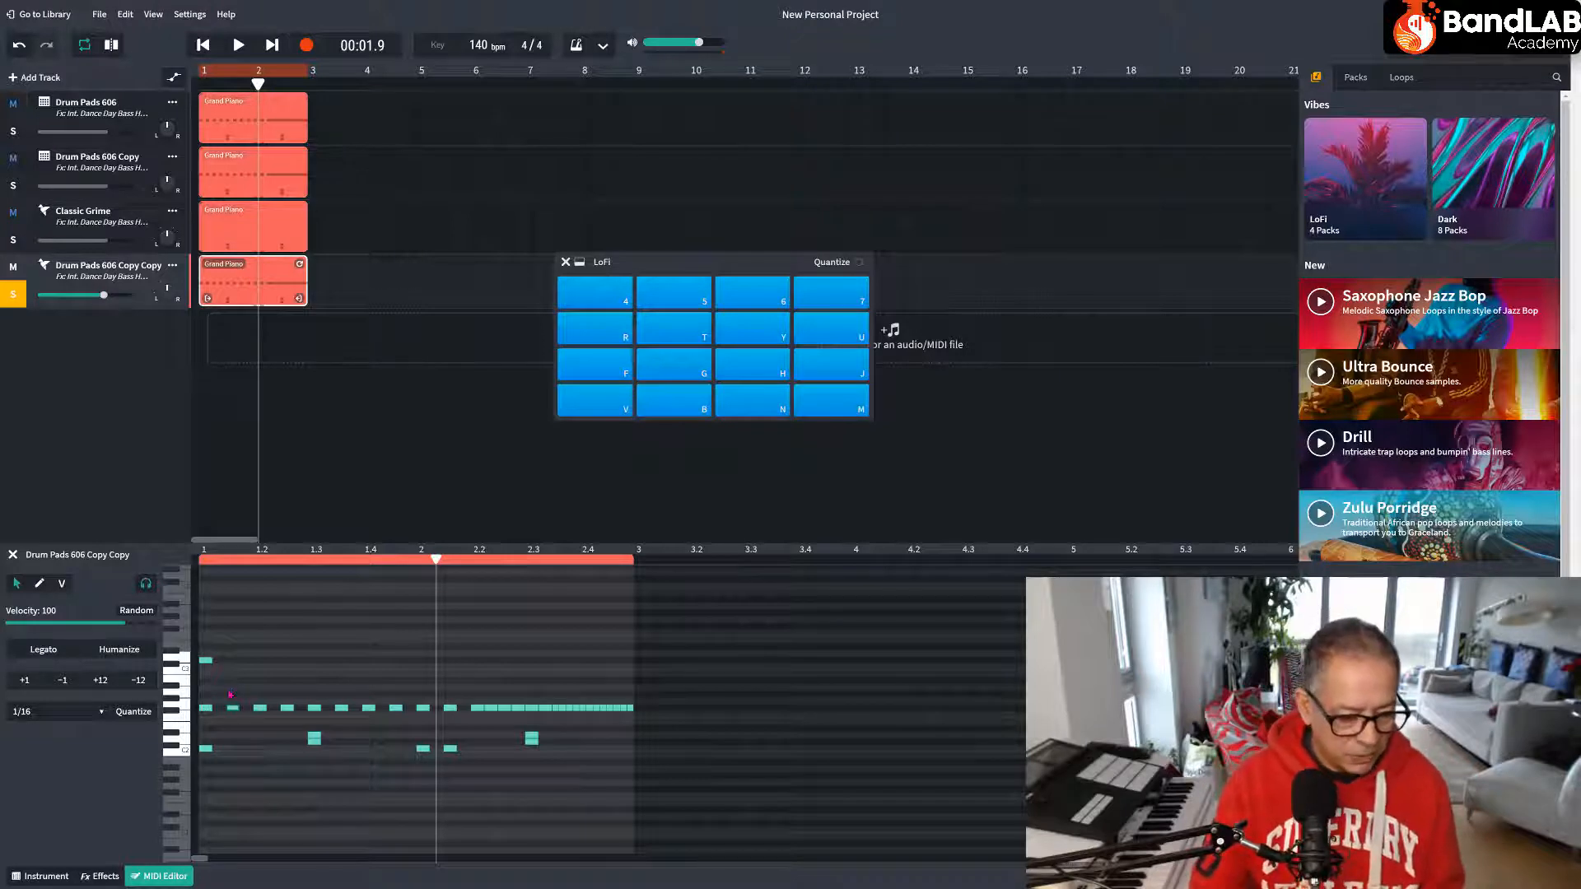
left_click_drag(235, 682, 630, 721)
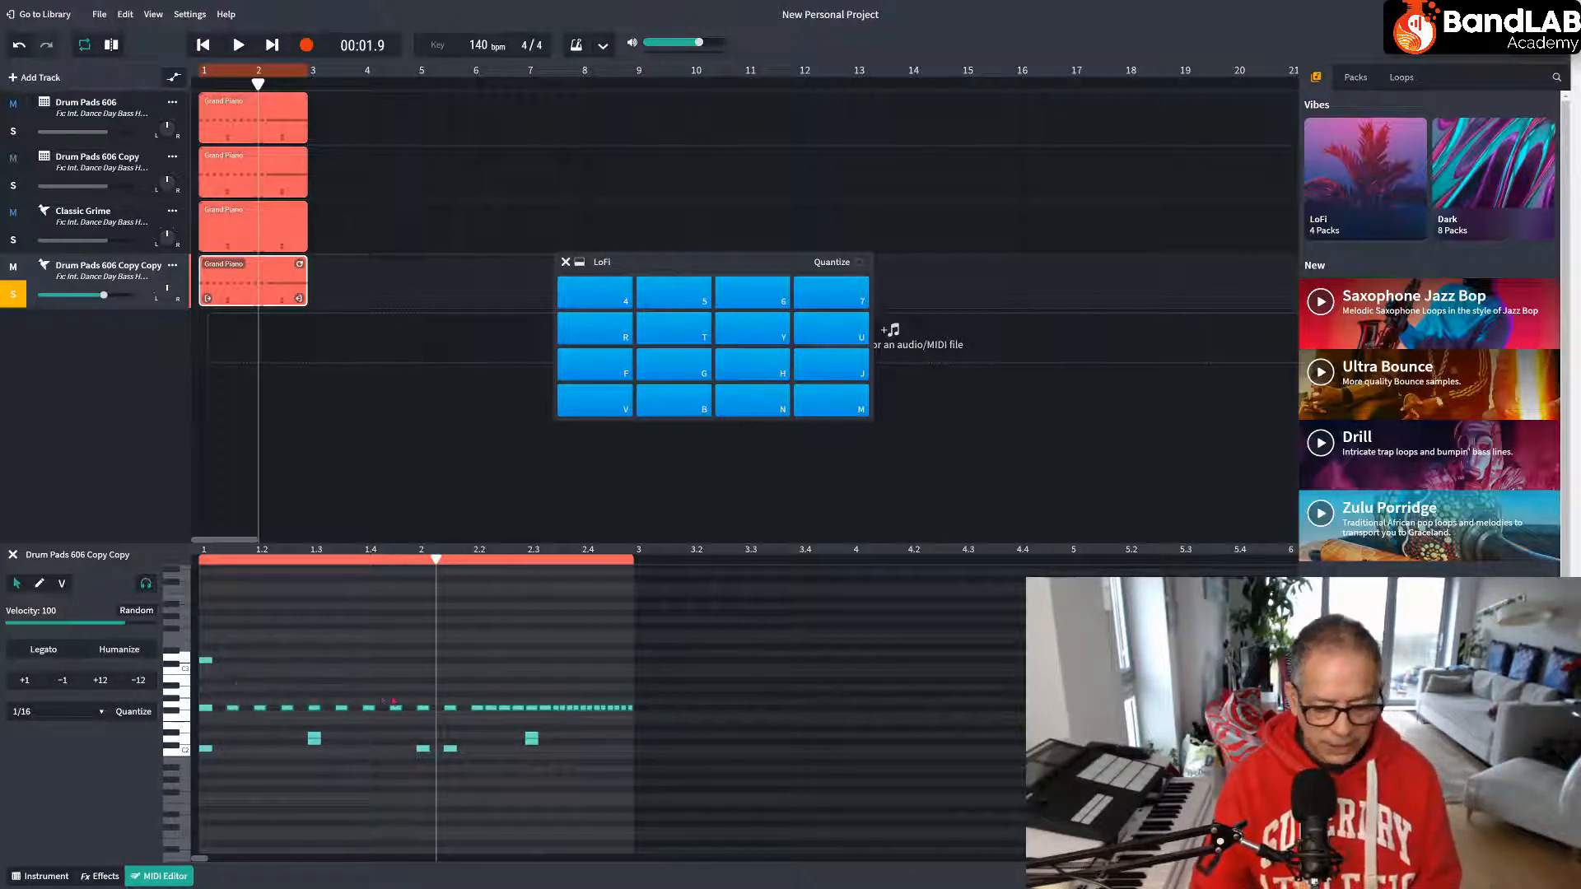
key("Delete")
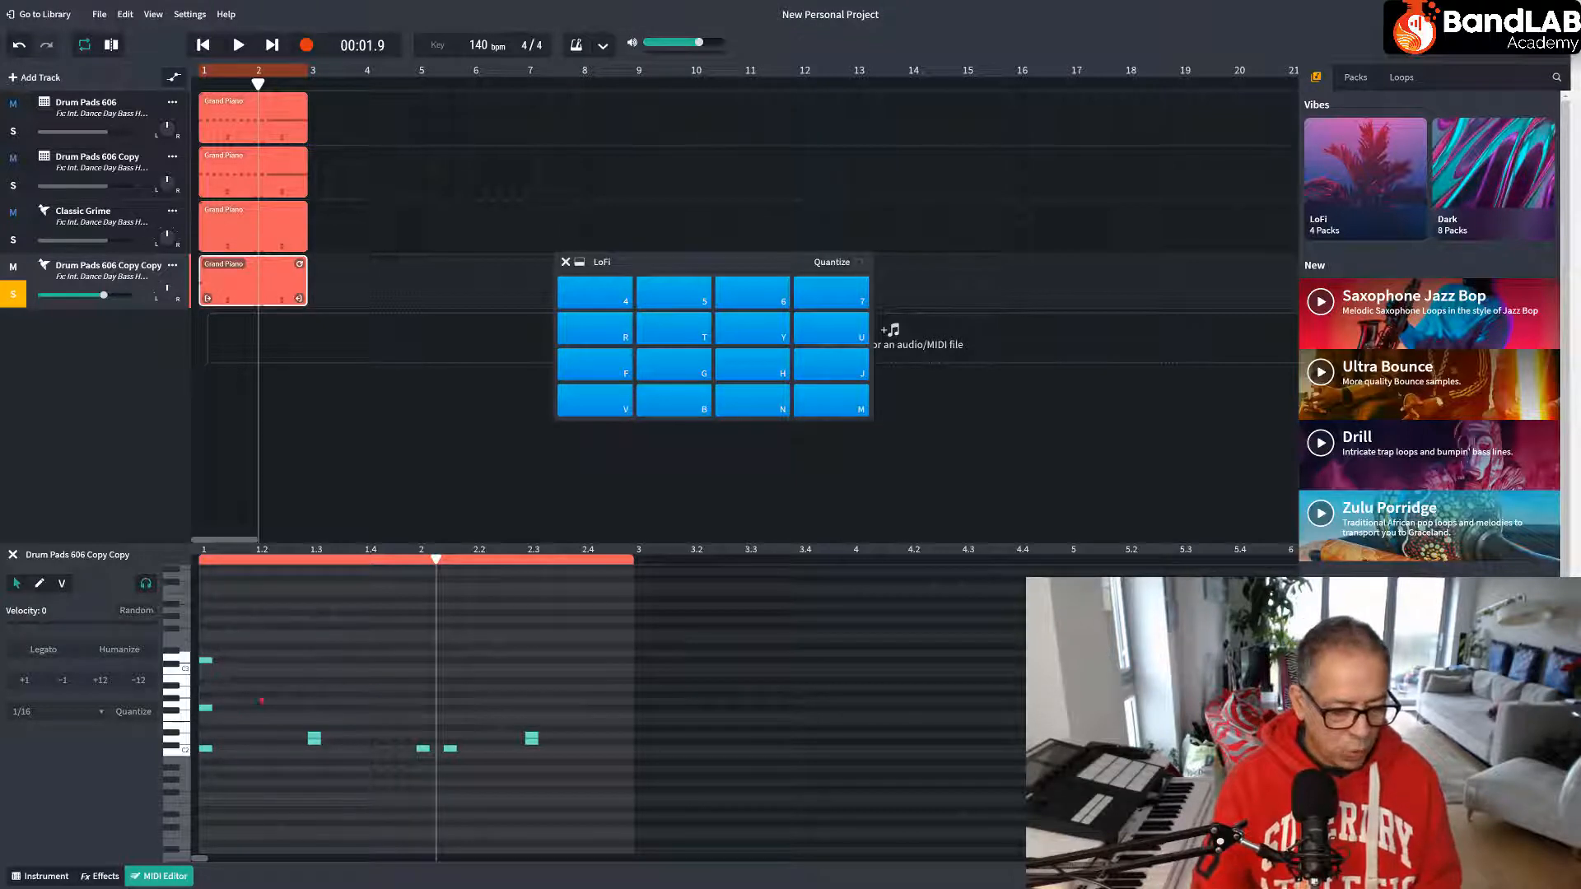
Play the Drum Pads 606 Copy Copy loop to hear the thinned-out pattern alone.
key("space")
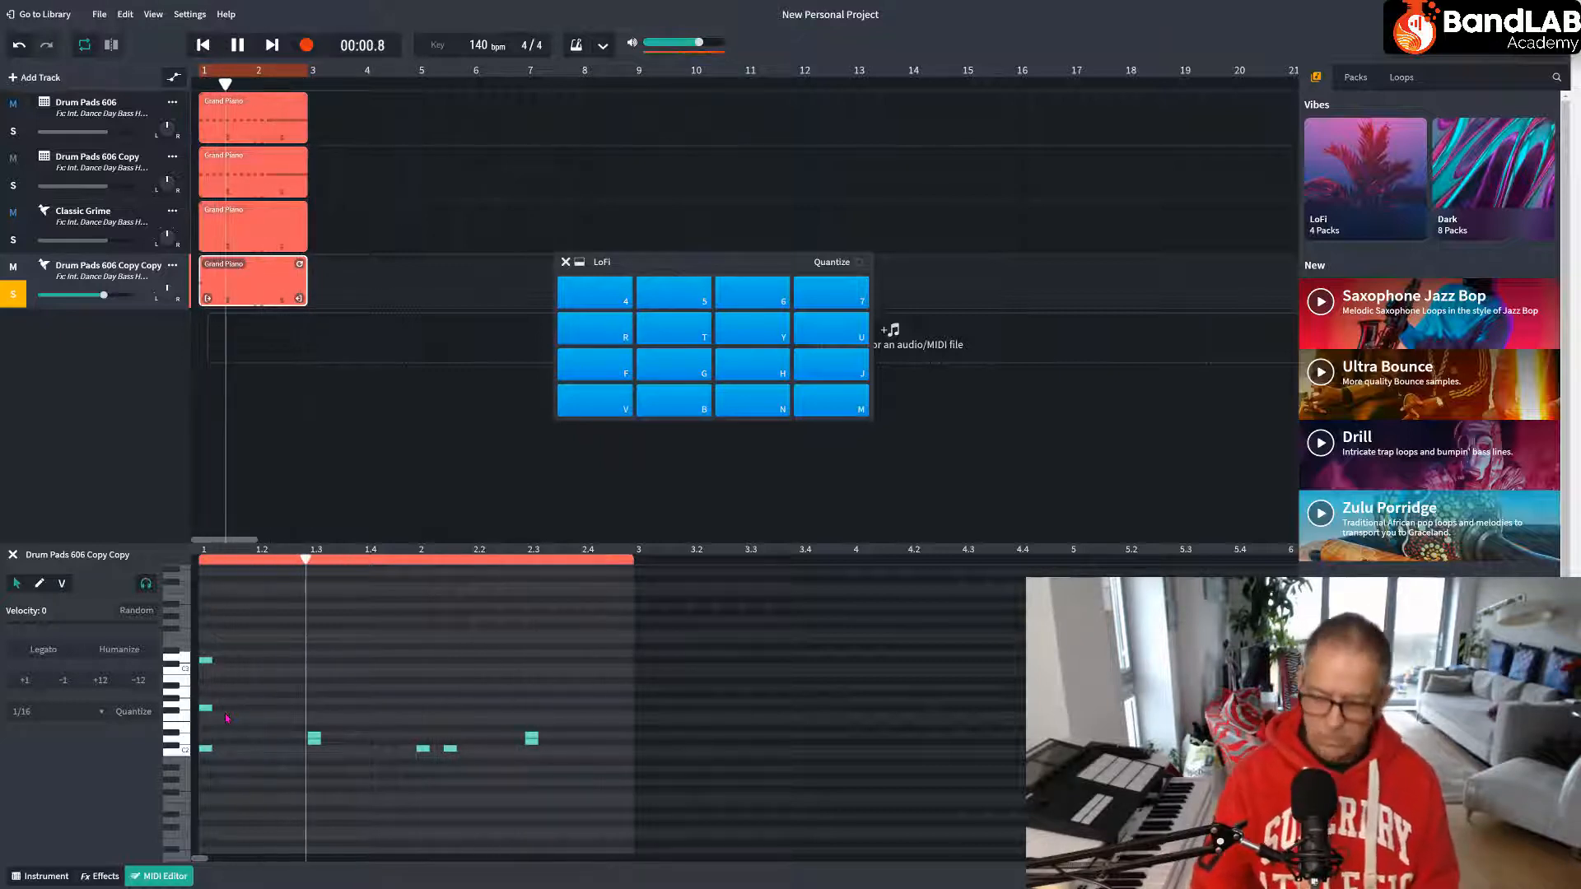
key("space")
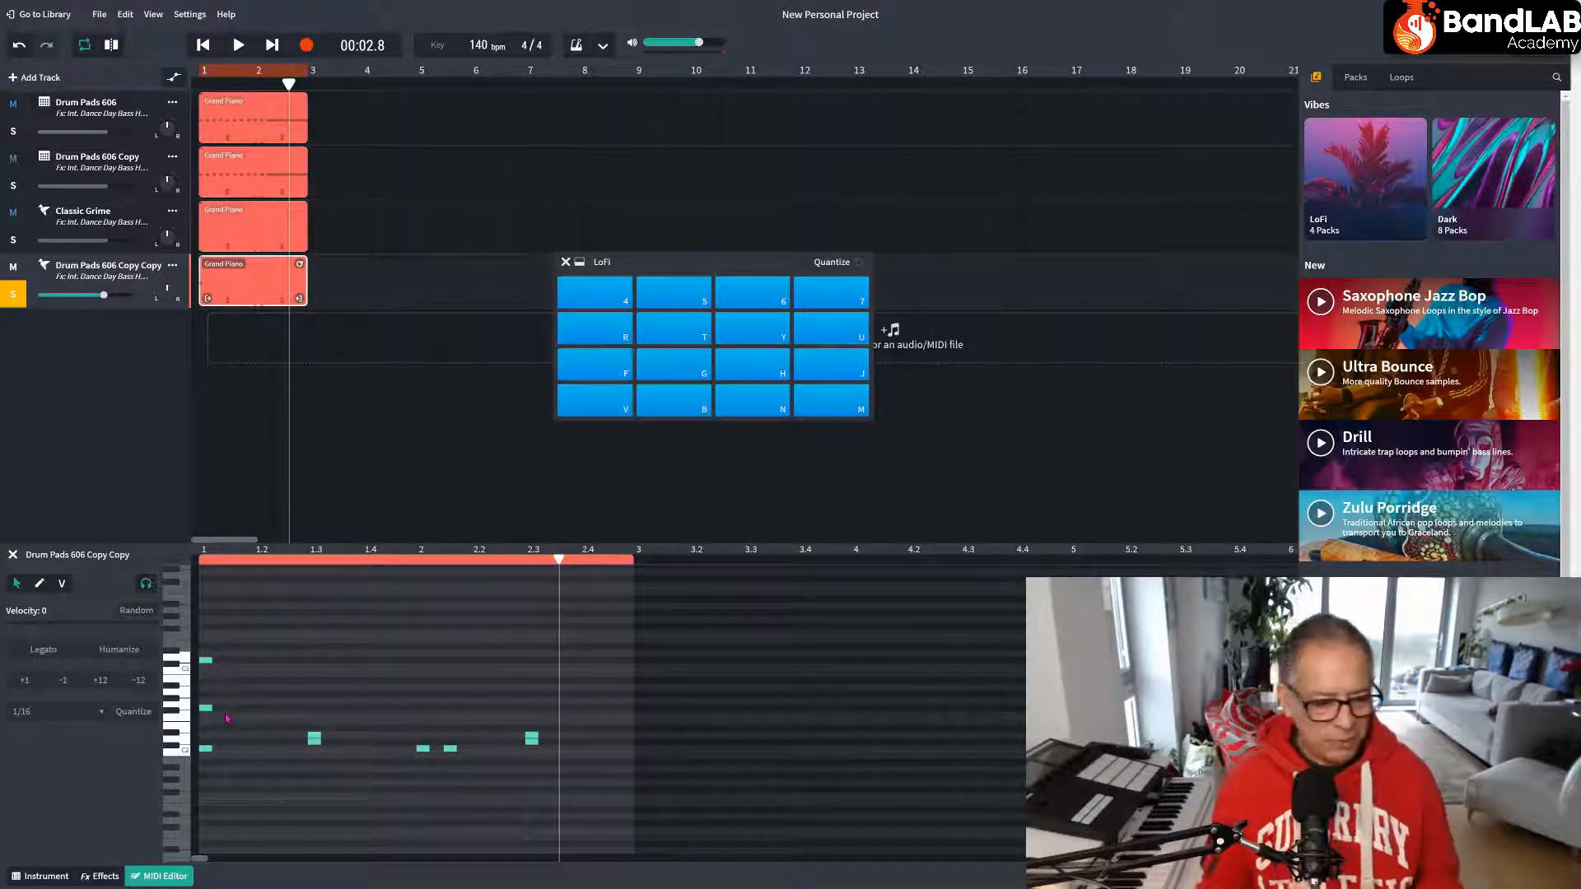
key("space")
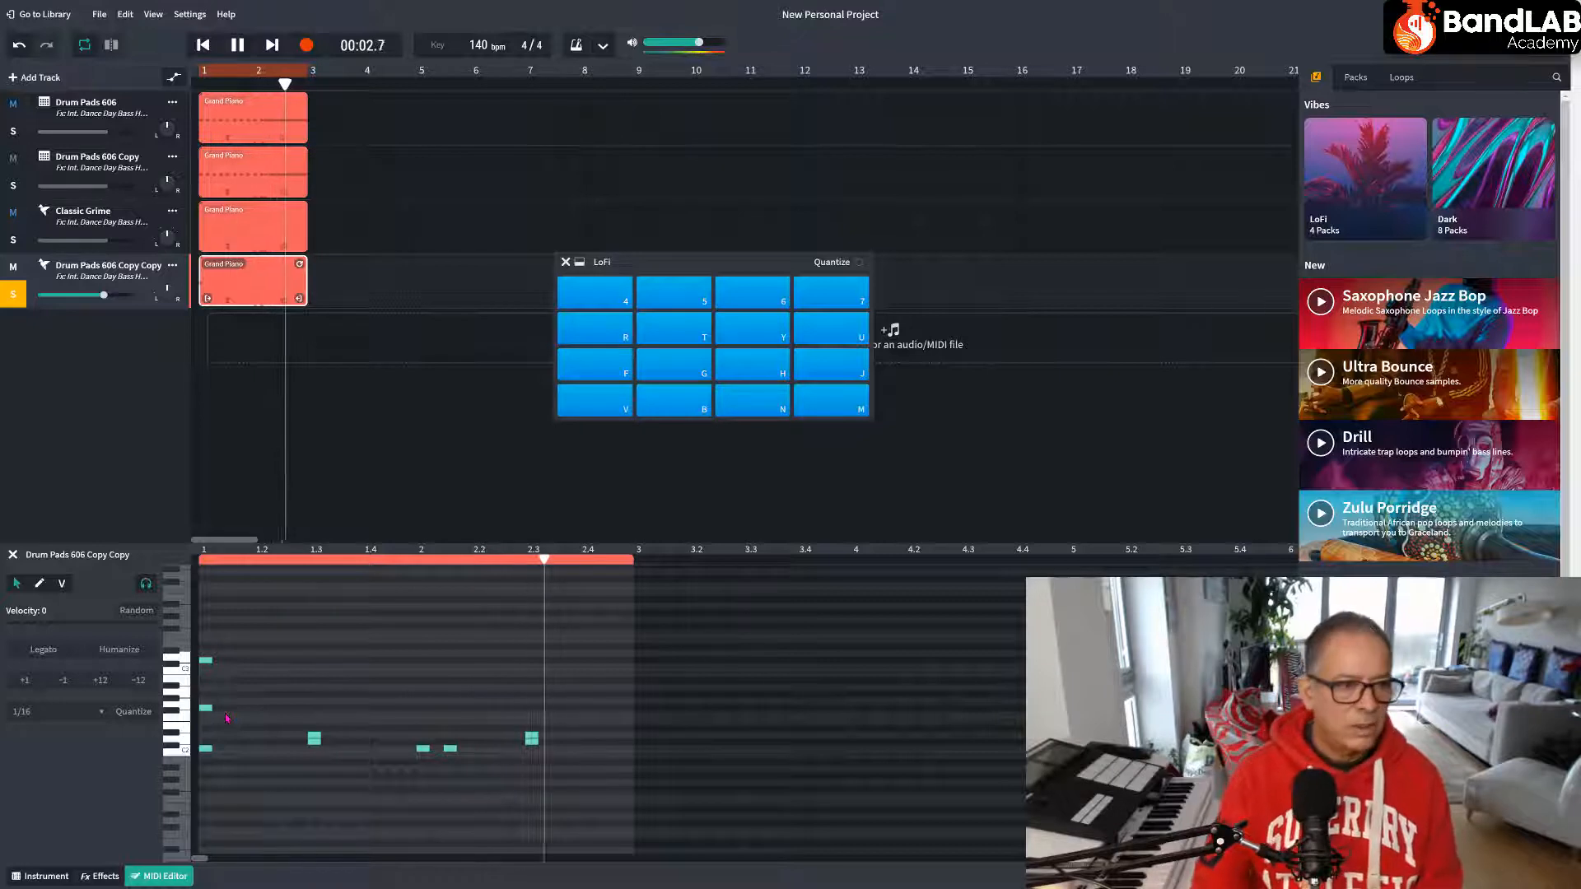
key("space")
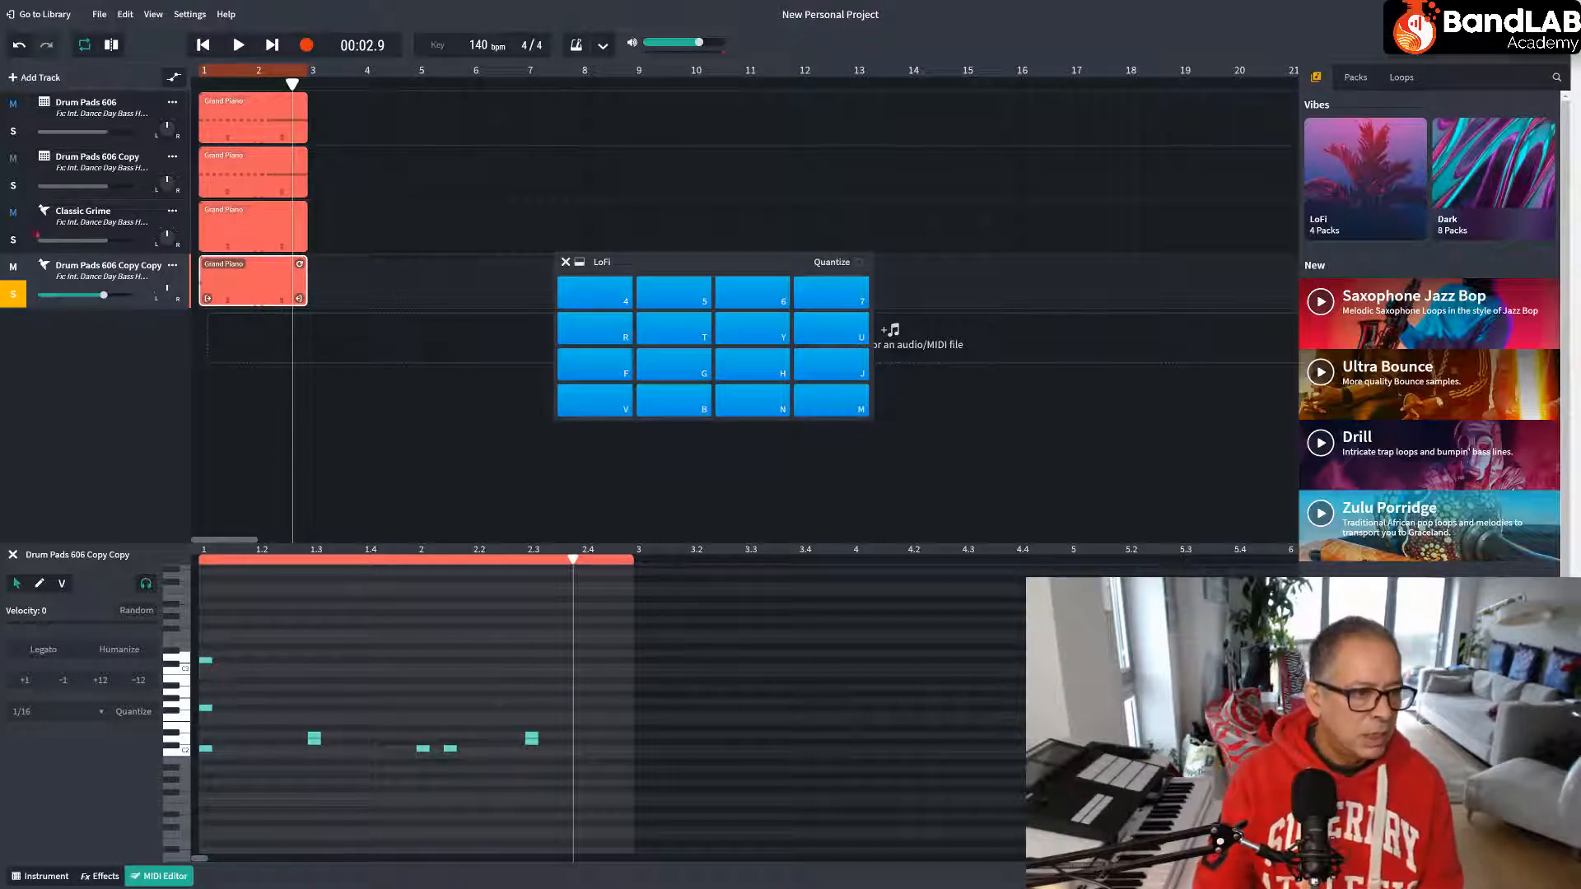
Solo Drum Pads 606 Copy together with Drum Pads 606 Copy Copy and listen to both tracks.
left_click(16, 188)
key("space")
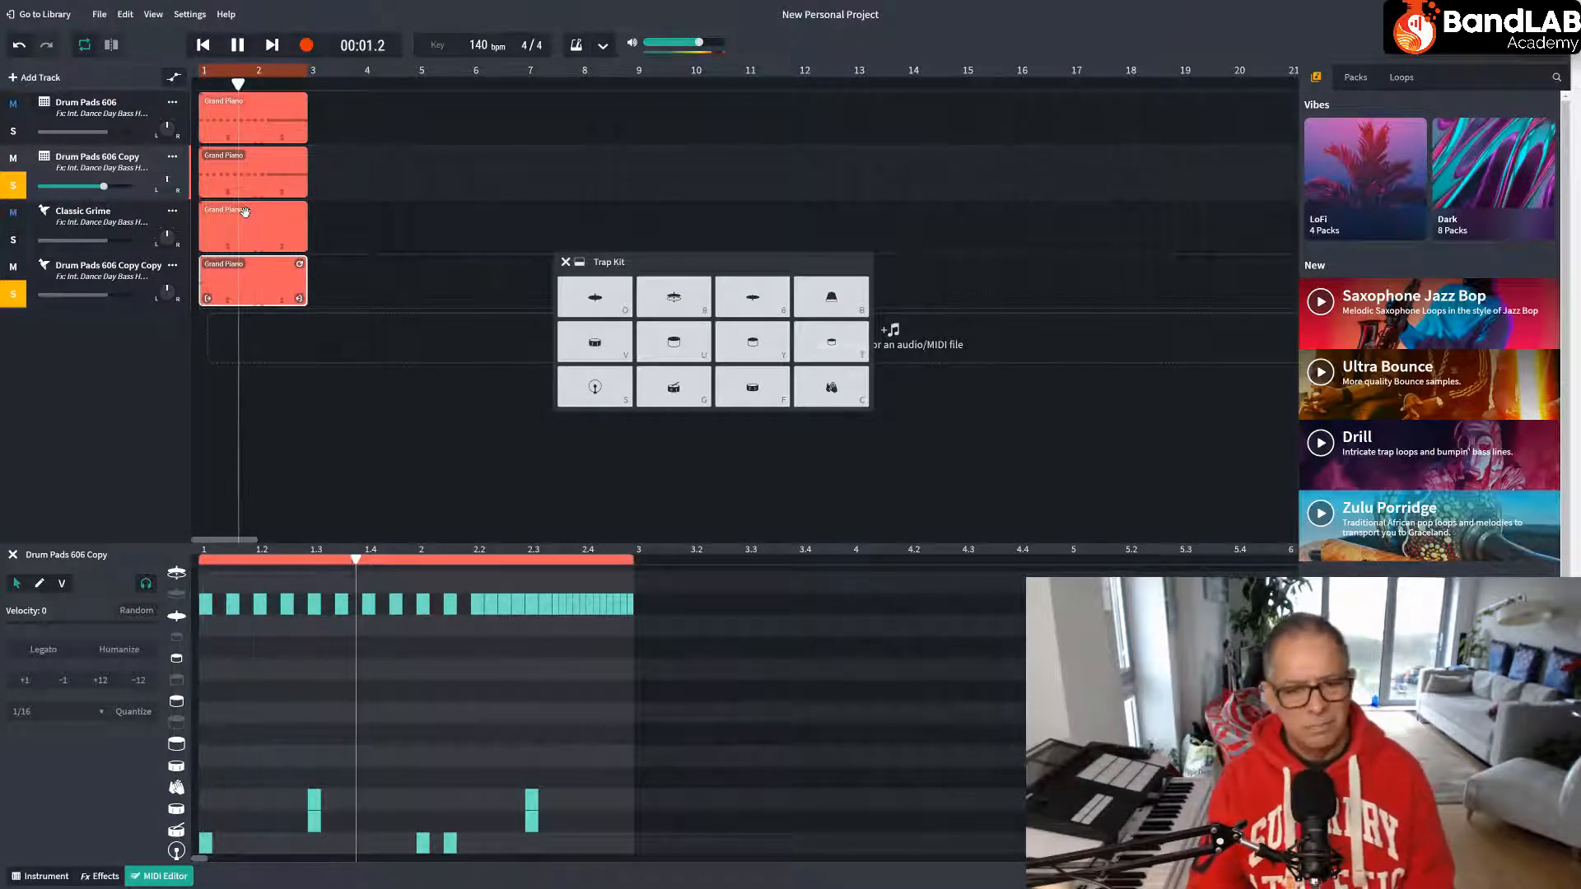
key("space")
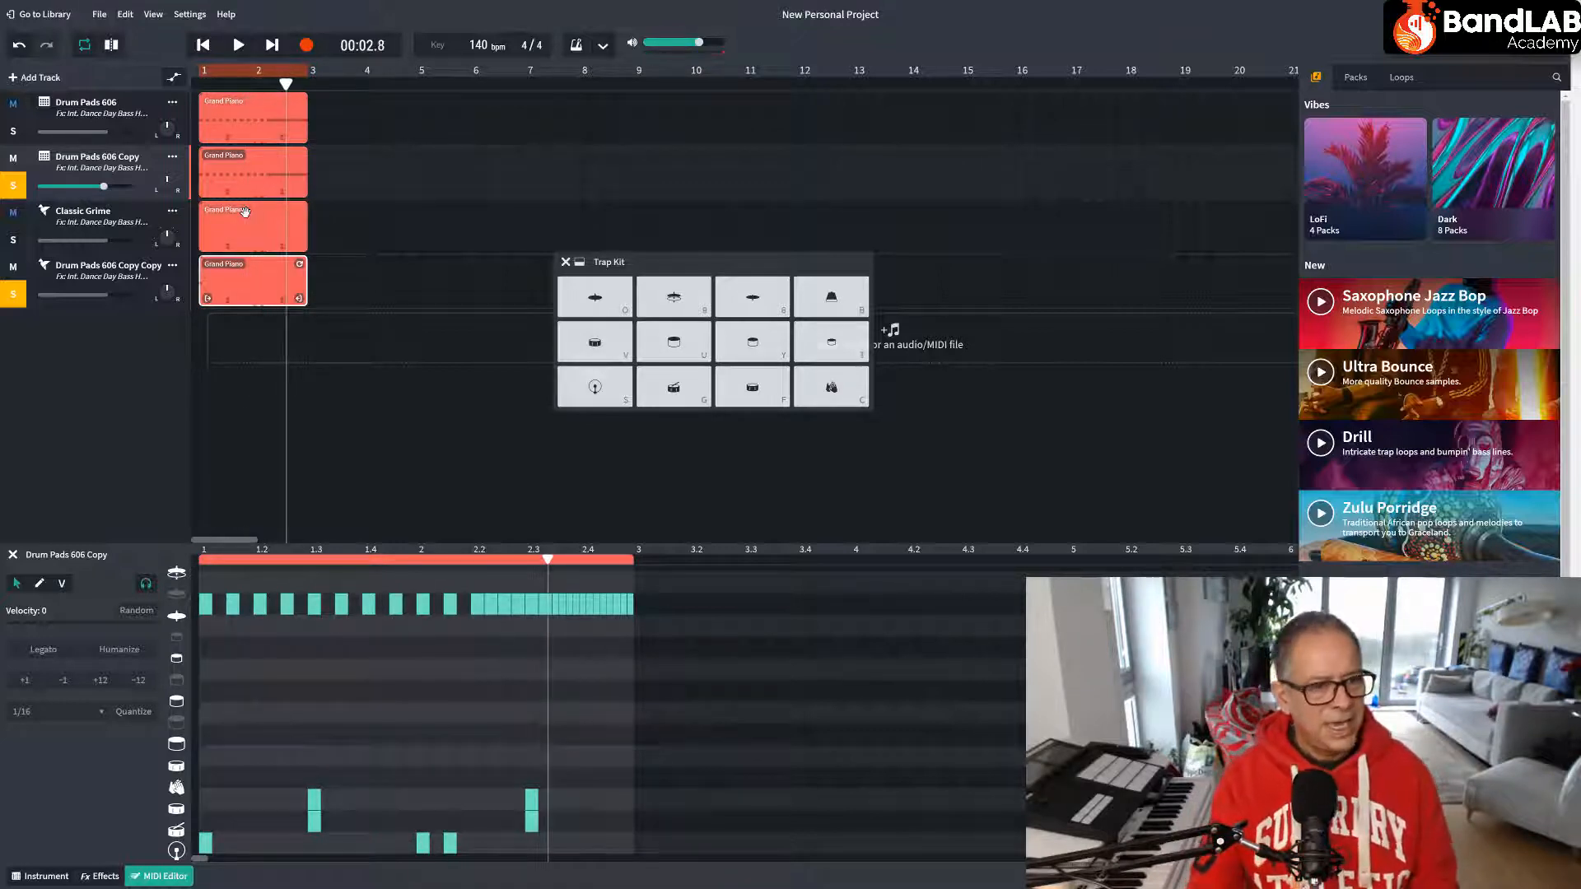
Unsolo Drum Pads 606 Copy, solo Classic Grime alongside Drum Pads 606 Copy Copy and play the combination.
left_click(14, 186)
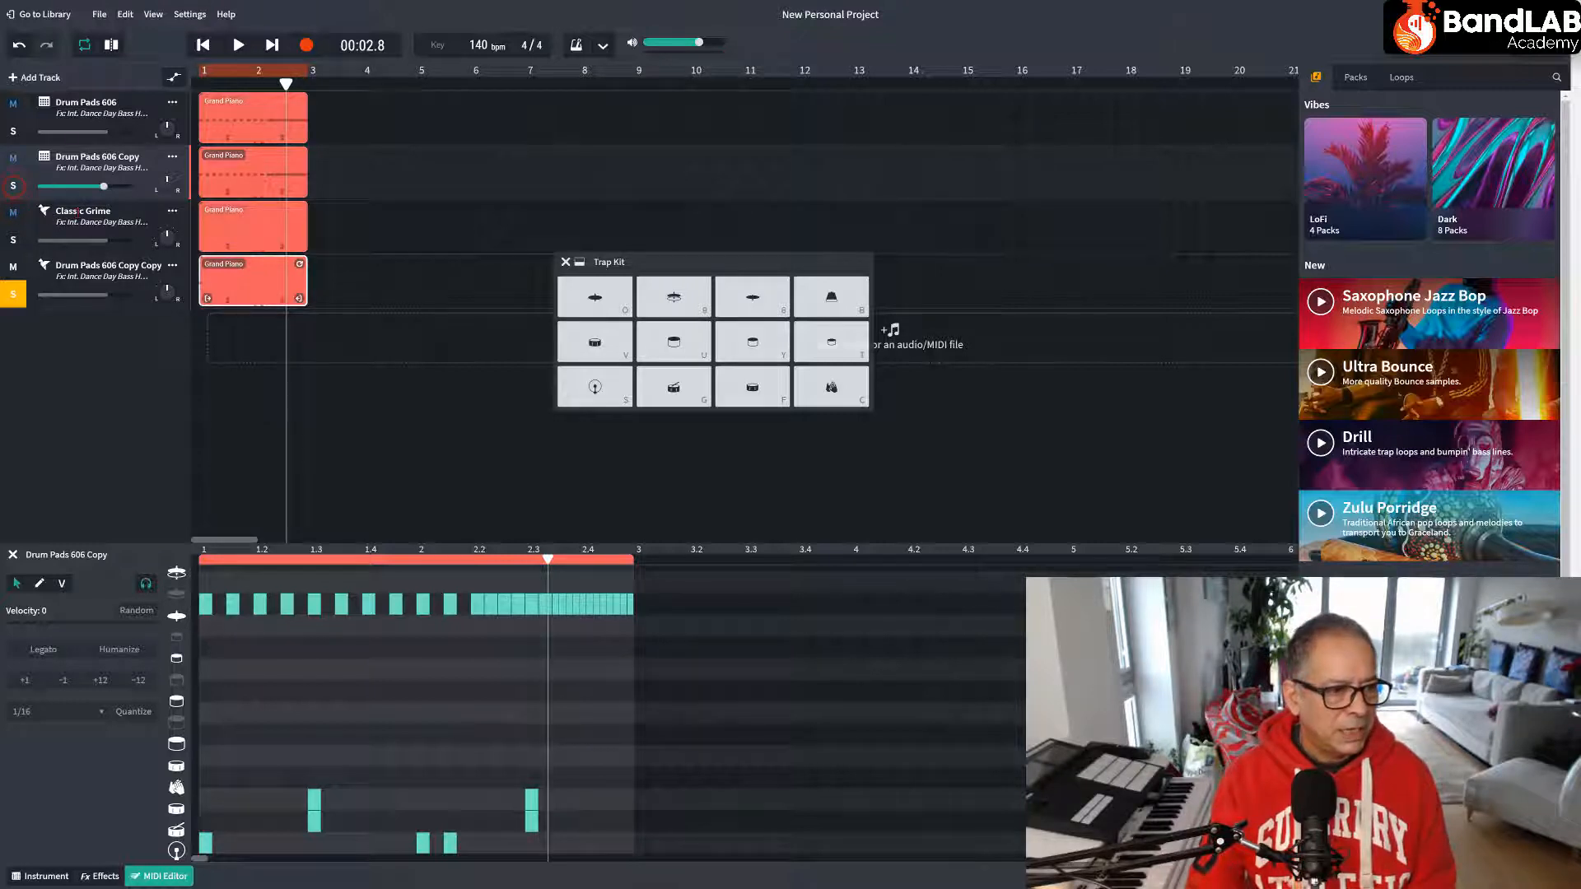
left_click(14, 240)
key("space")
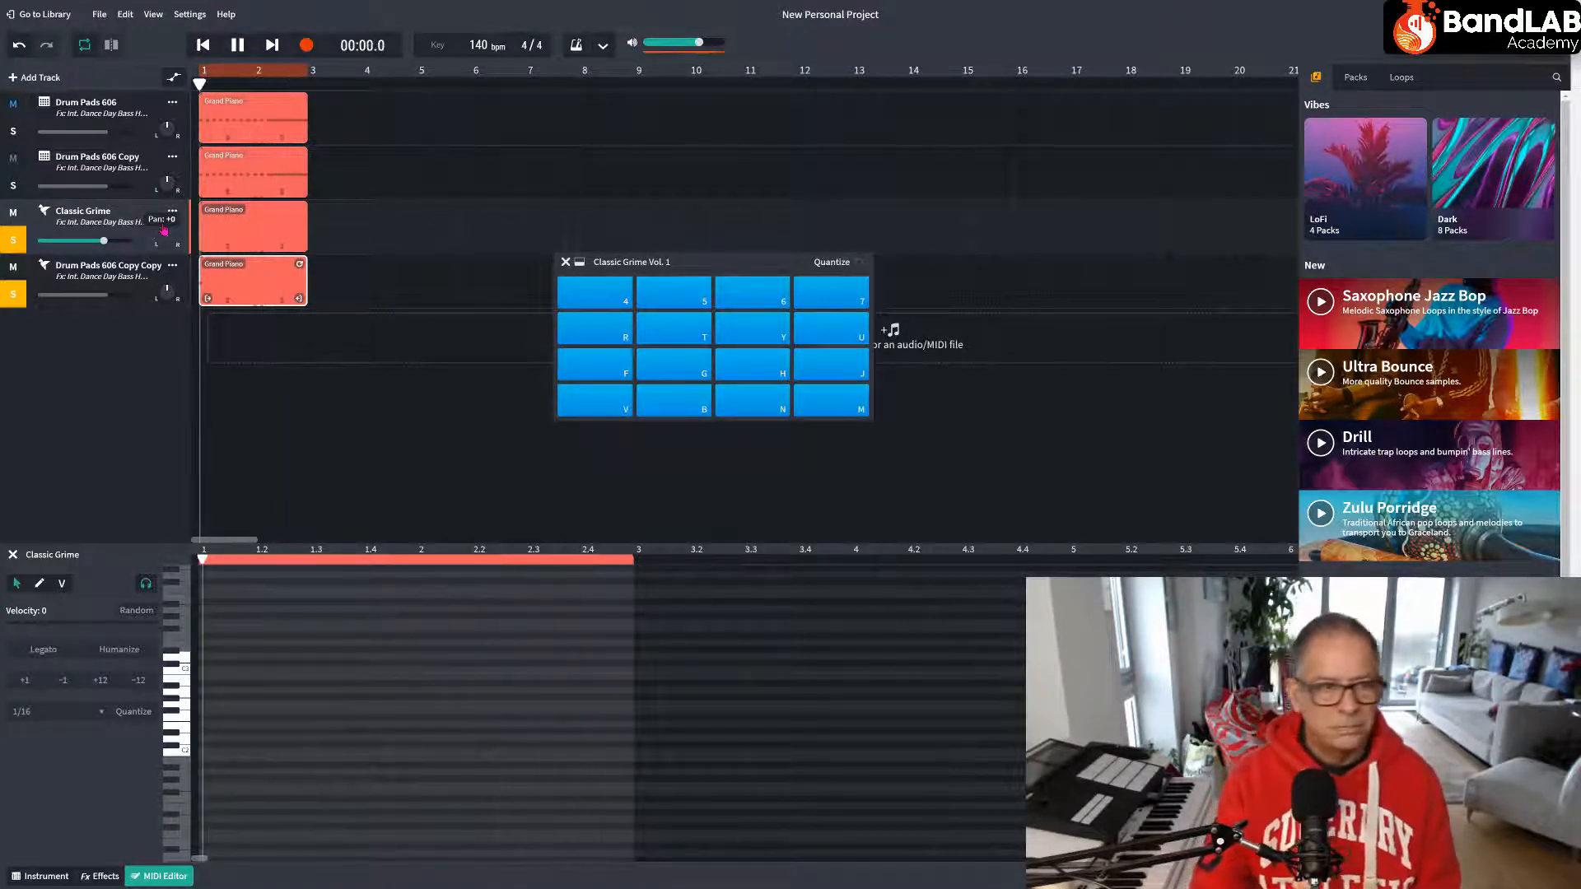
key("space")
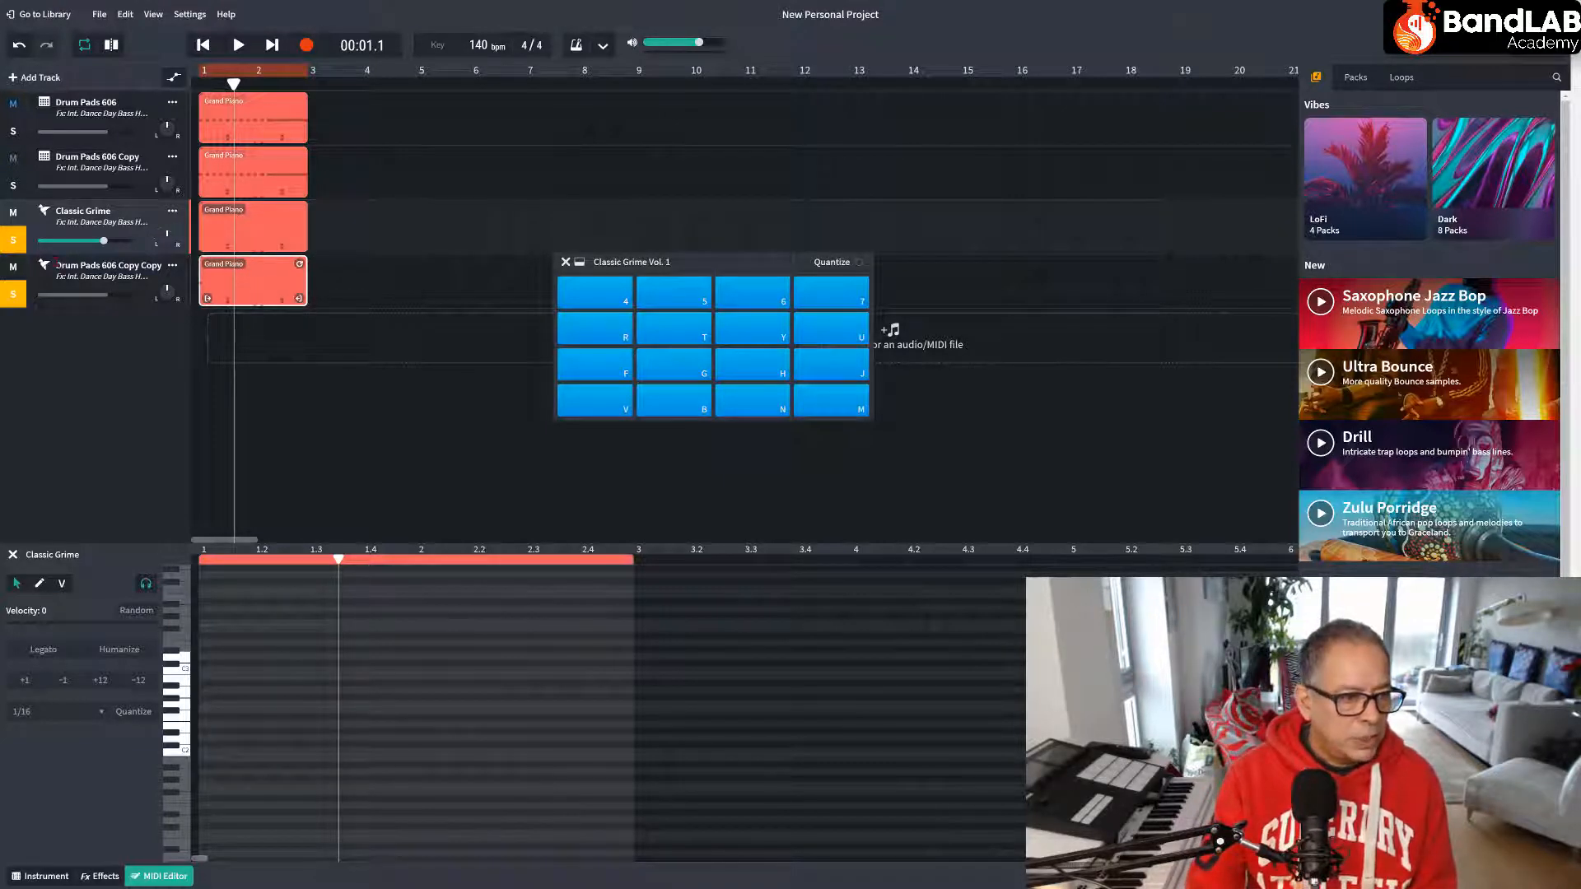
Unsolo Classic Grime, show the notes of the Drum Pads 606 Copy Copy region and play that track alone.
left_click(18, 248)
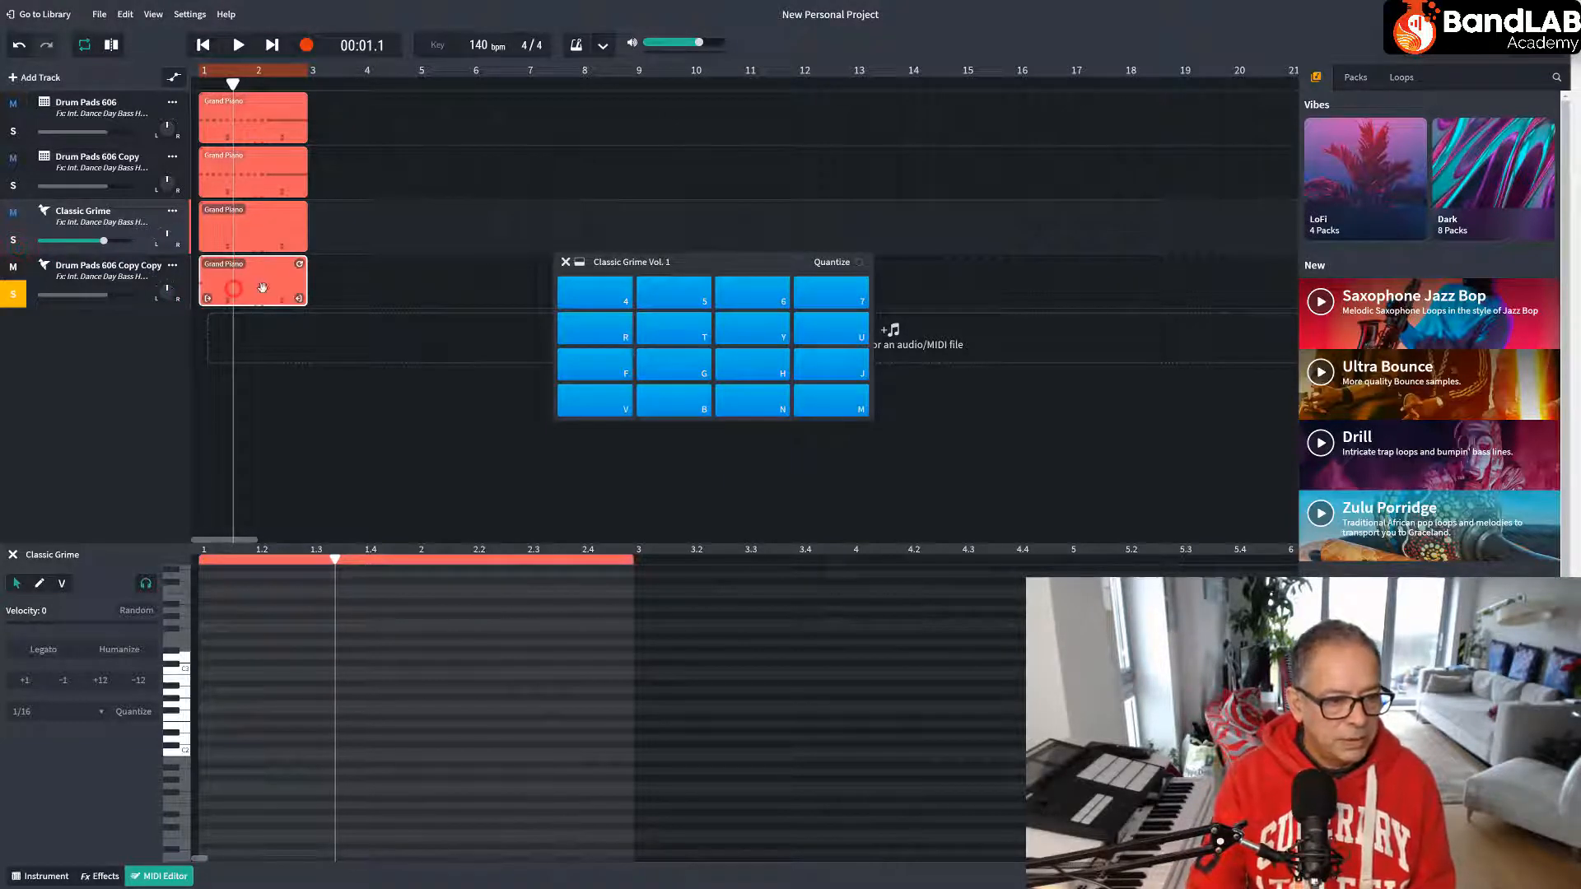
left_click(263, 289)
key("space")
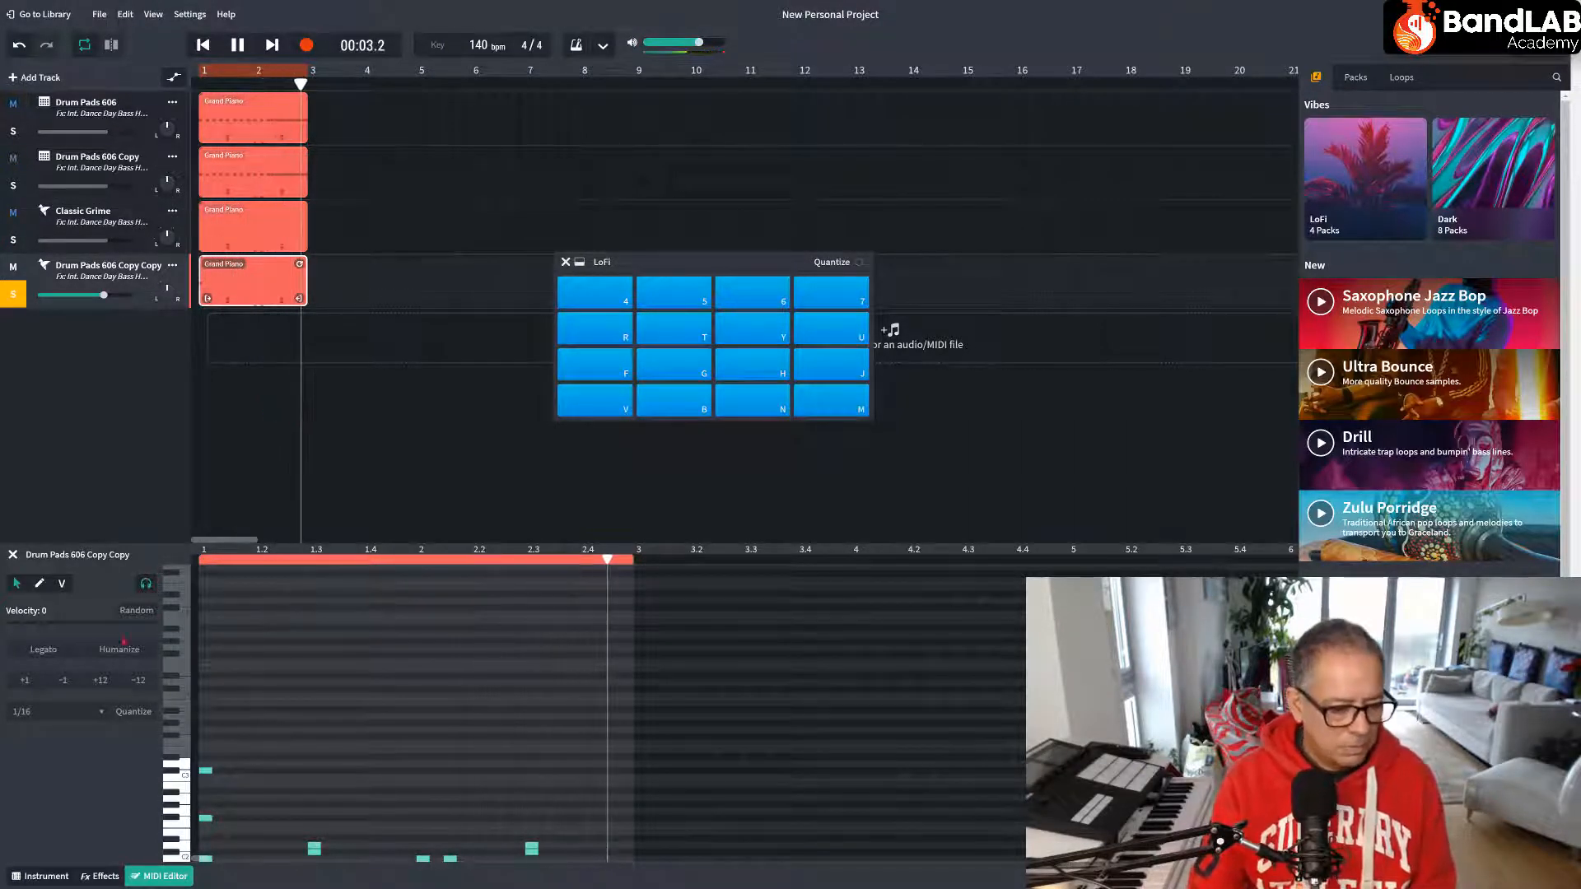
scroll(247, 691, "down", 1)
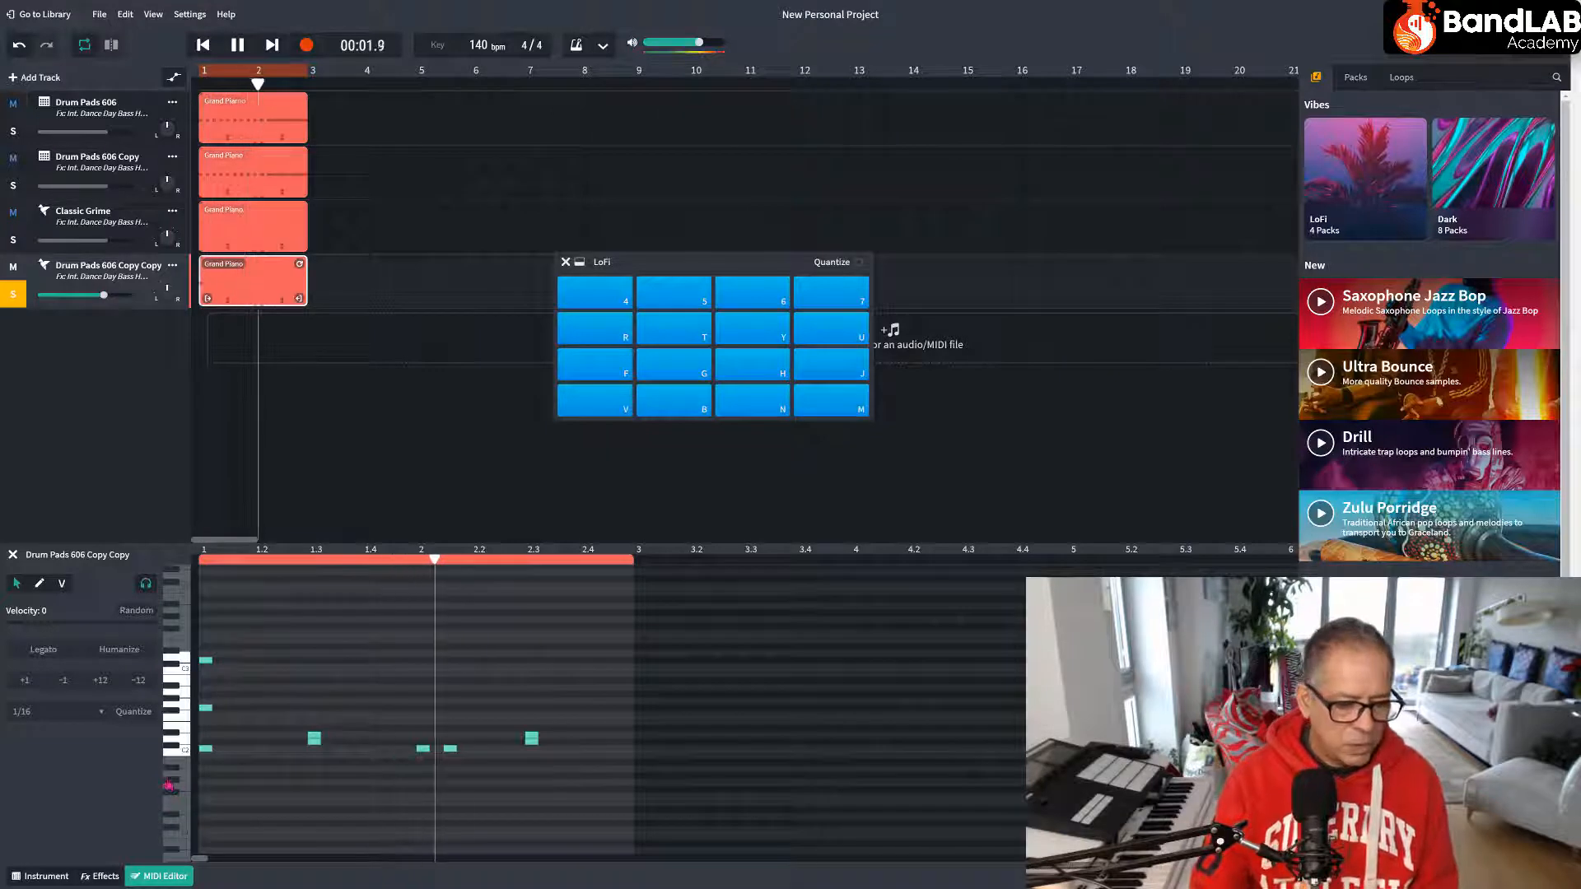
key("space")
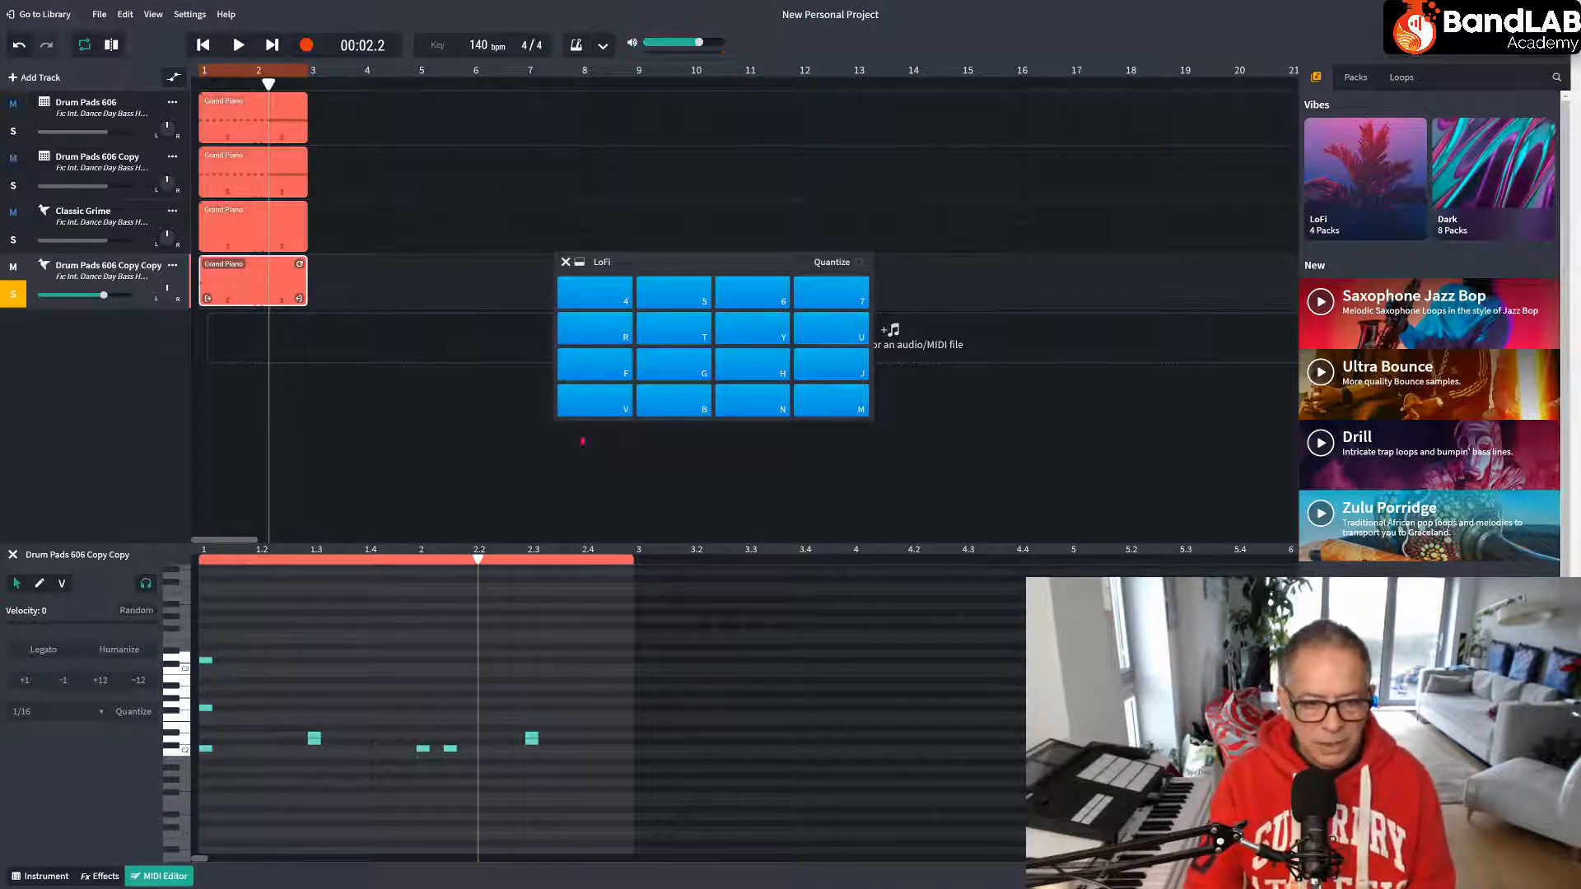
Audition the LoFi kit's pads one by one, working up from the V, B, N and M row.
left_click(608, 398)
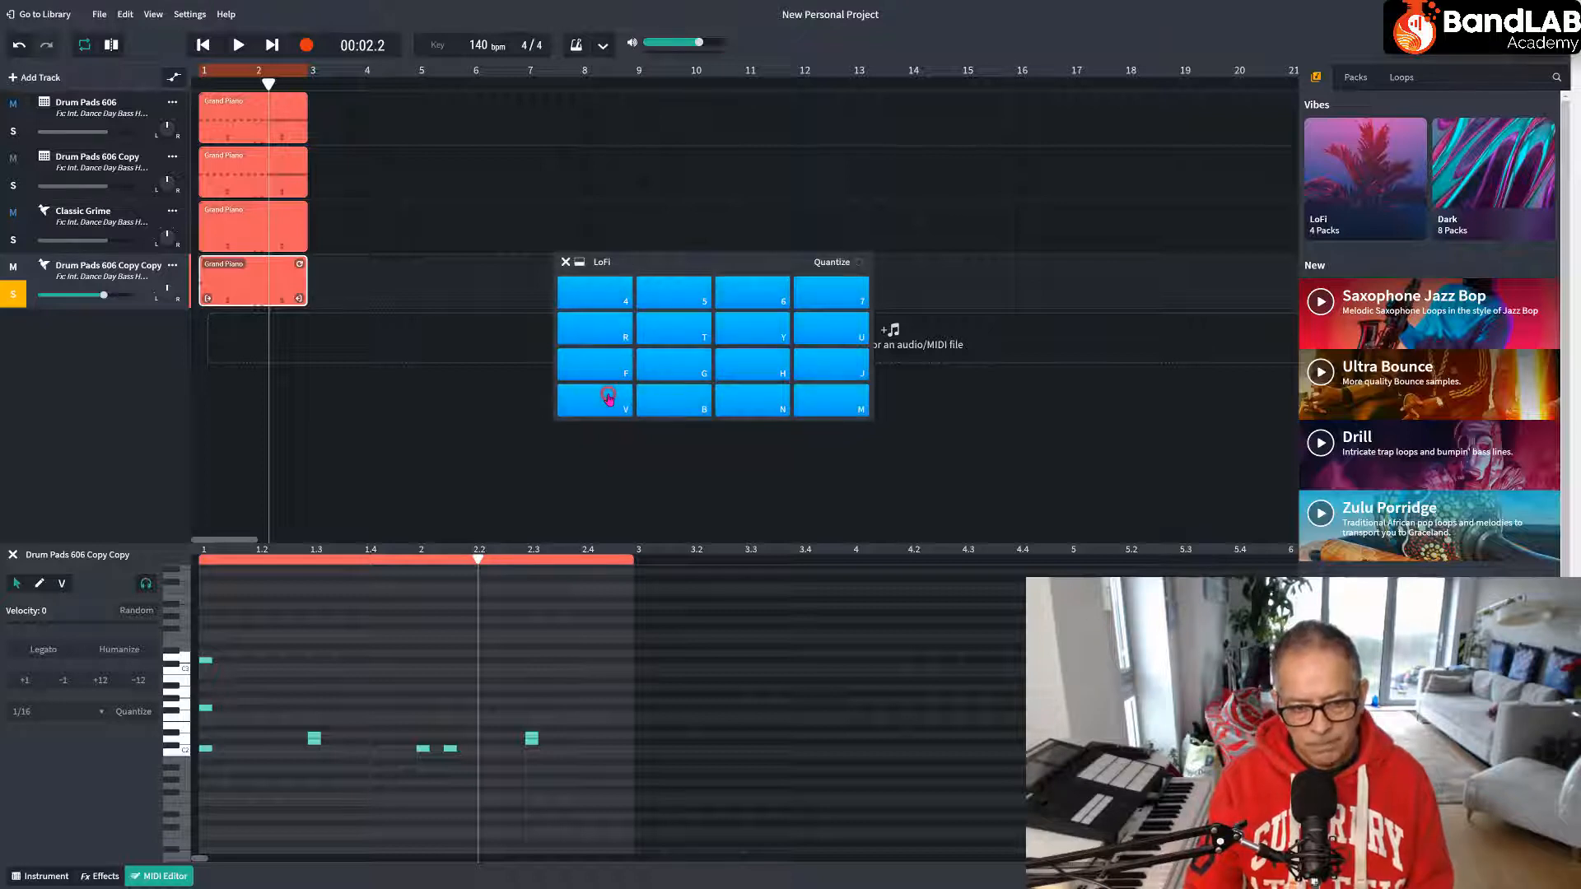
left_click(667, 401)
left_click(748, 401)
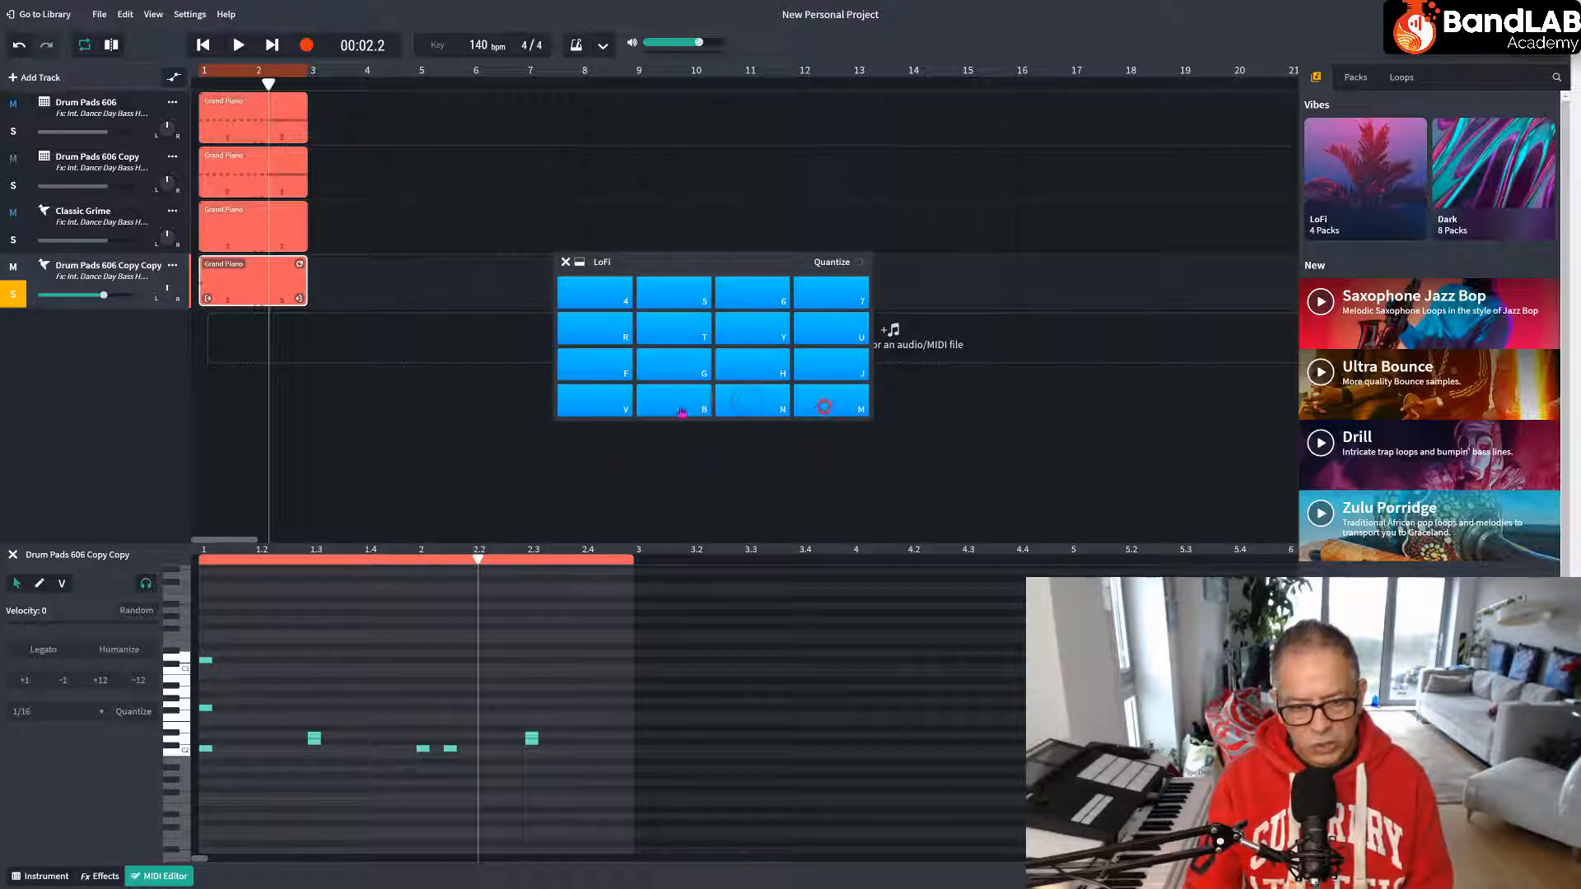
left_click(820, 412)
left_click(592, 368)
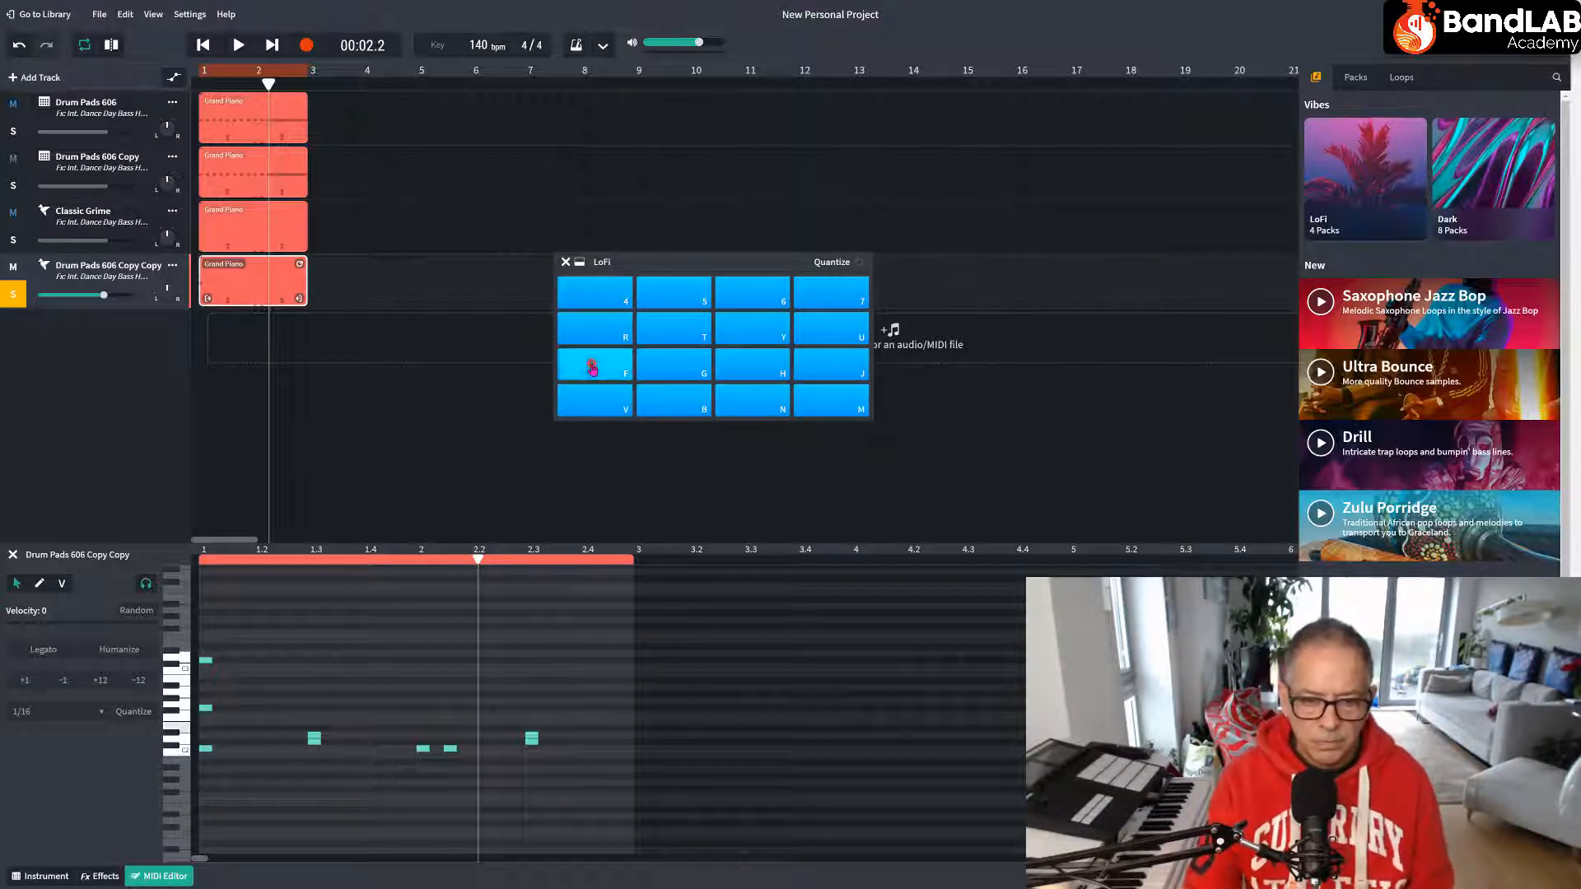
left_click(667, 364)
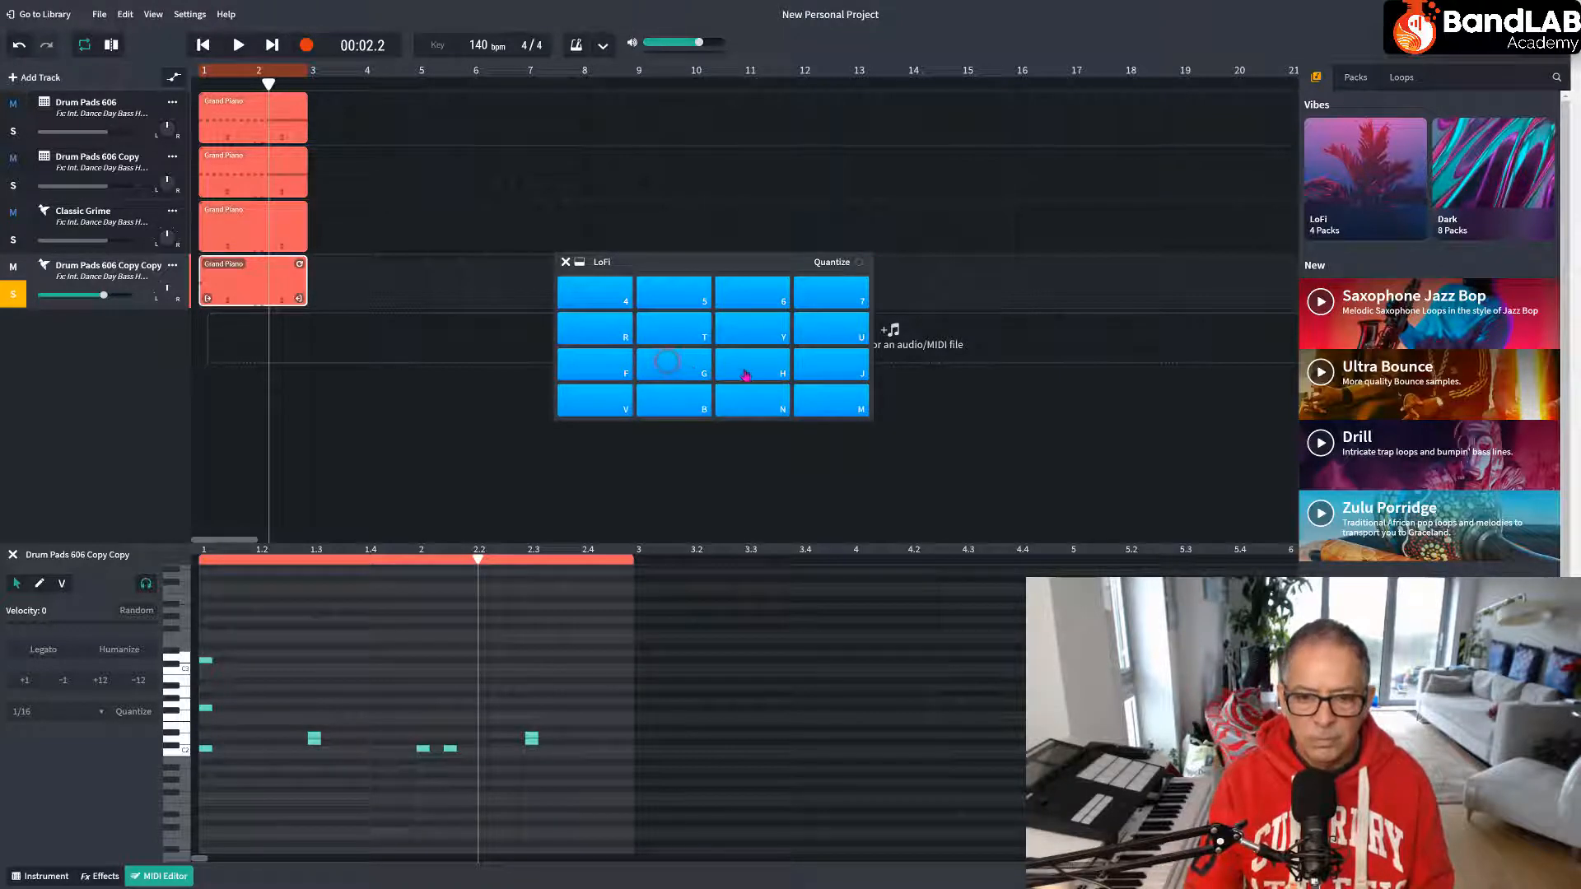
left_click(746, 368)
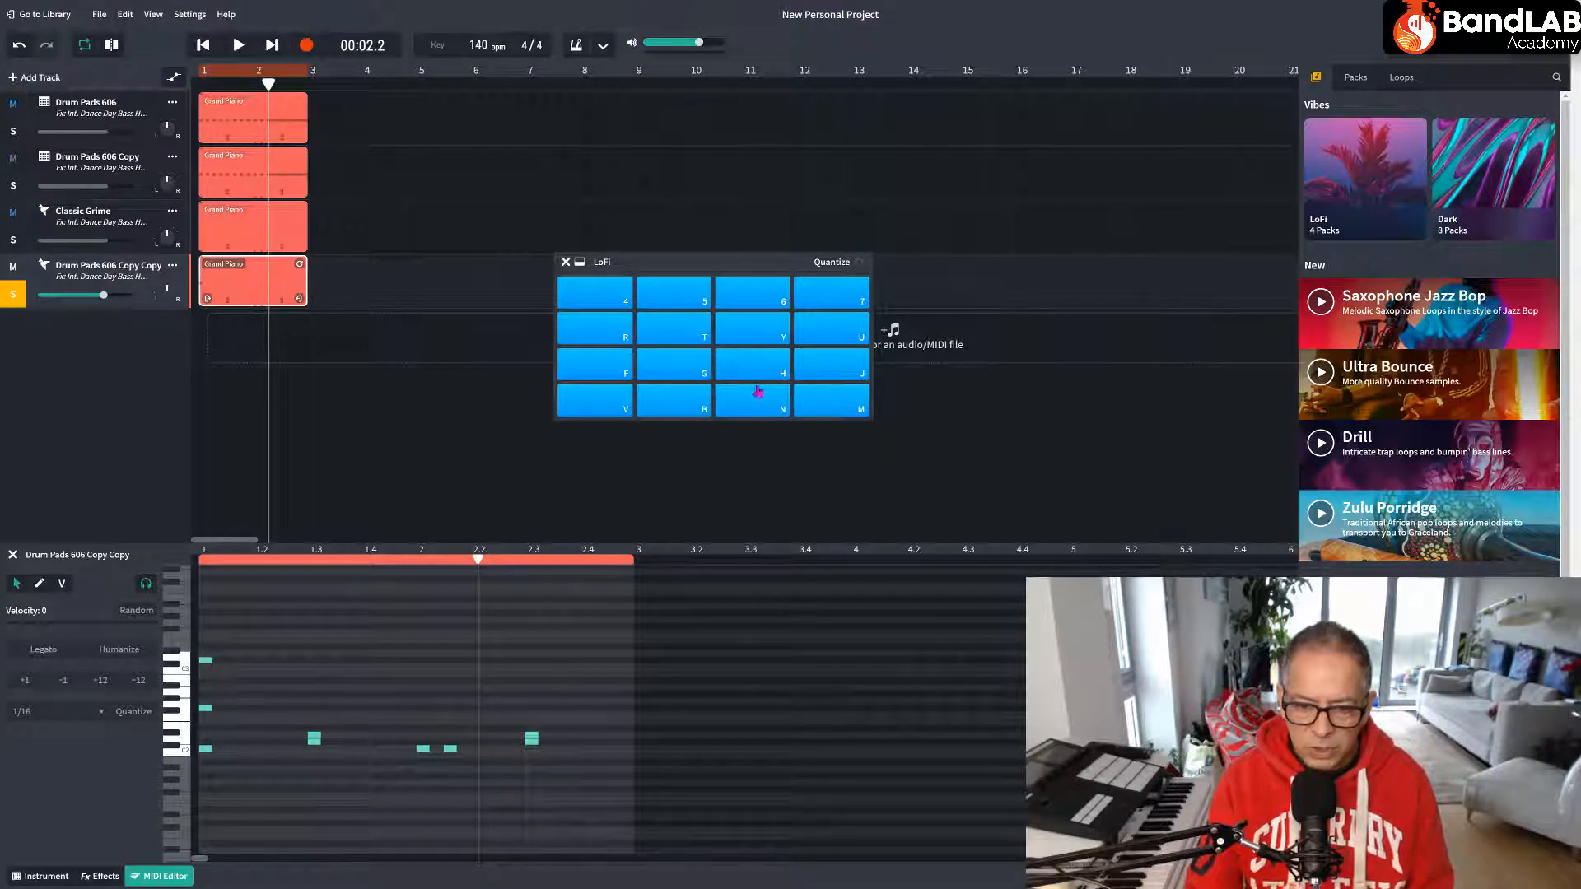
left_click(808, 369)
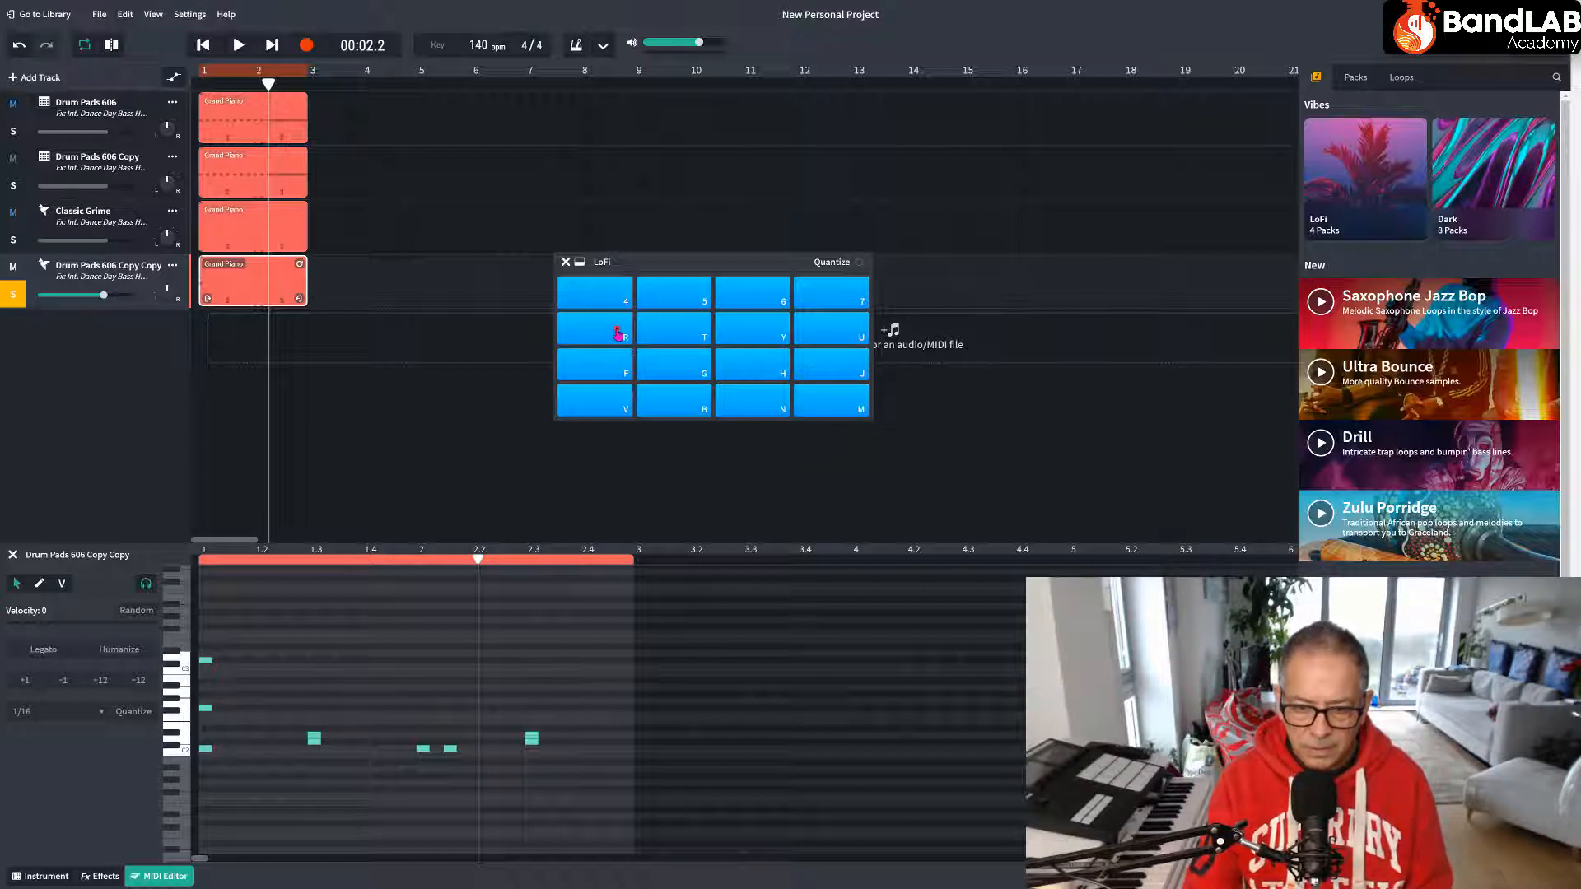
left_click(680, 334)
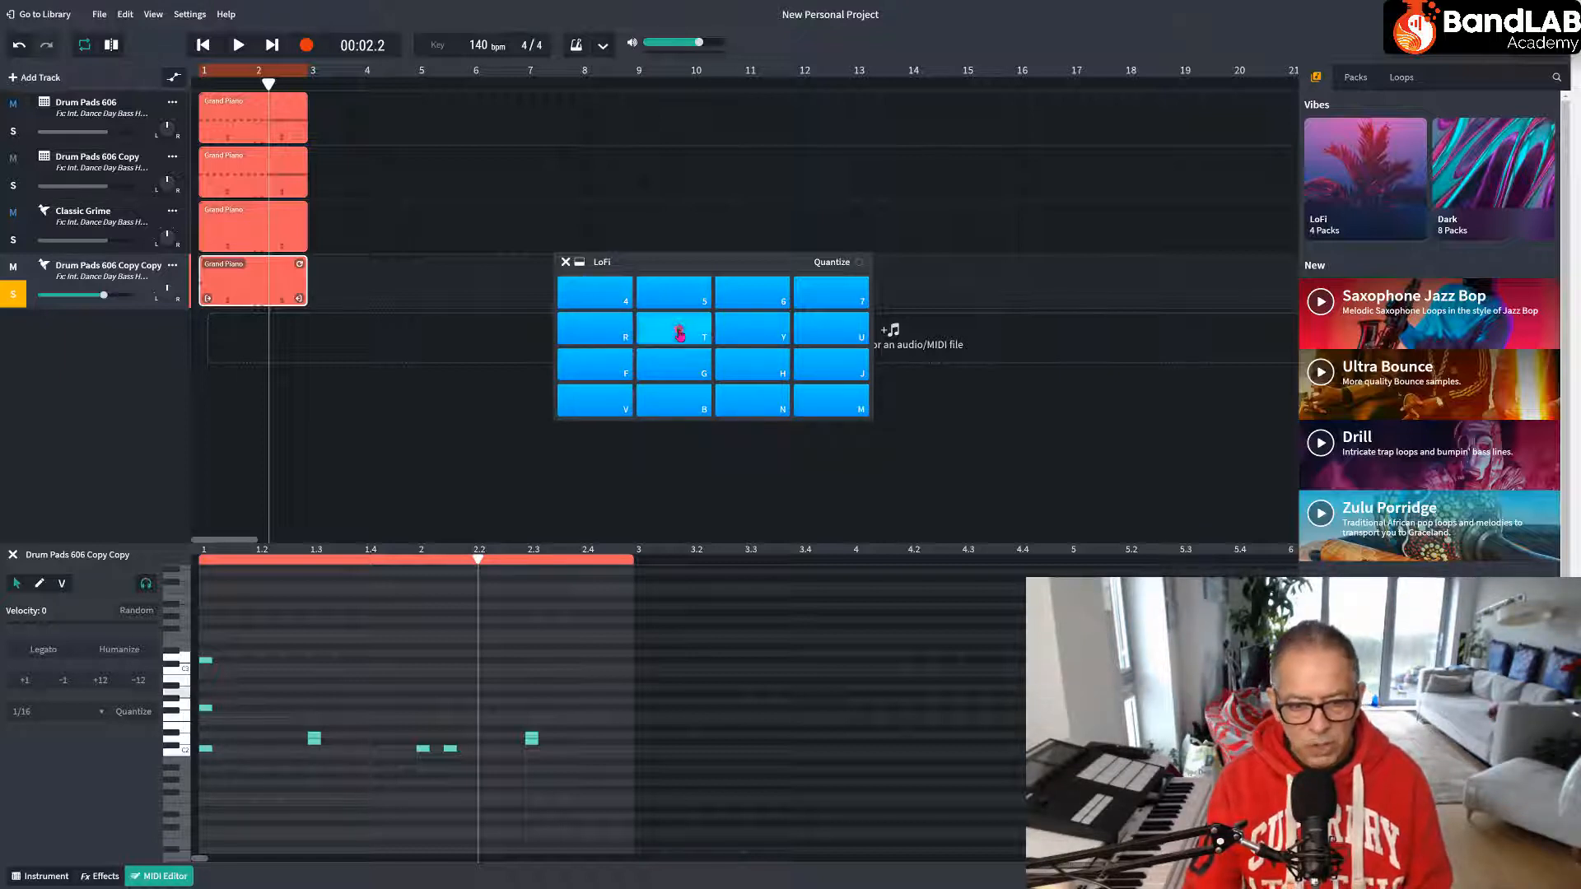
left_click(751, 327)
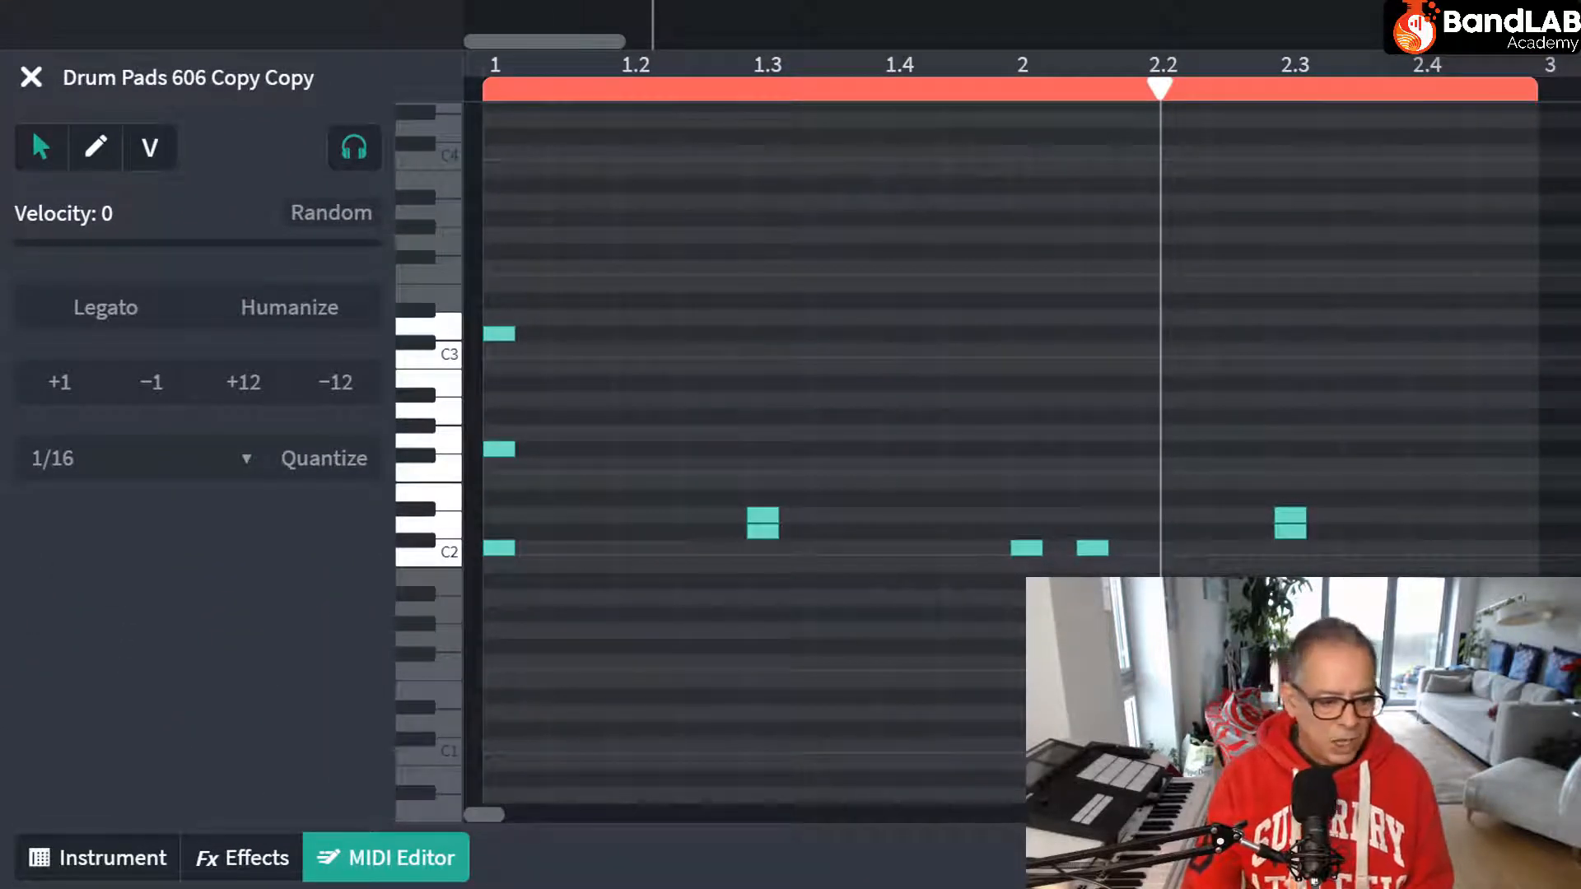
Select the middle note at bar 1 and compare its sound with the LoFi kit's H and J pads.
left_click(504, 451)
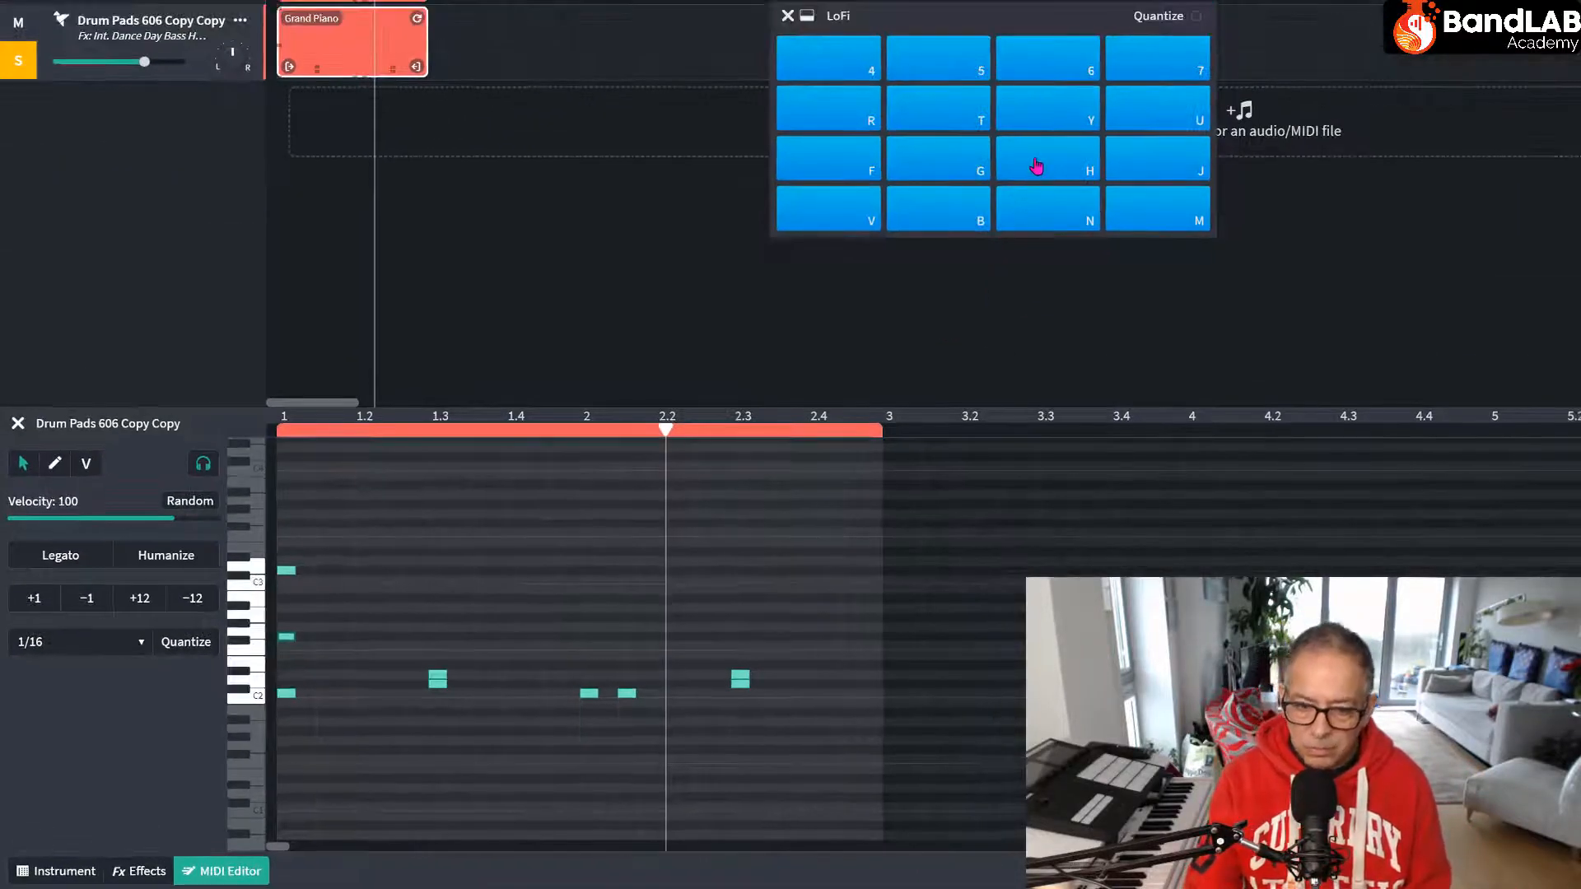
left_click(1036, 165)
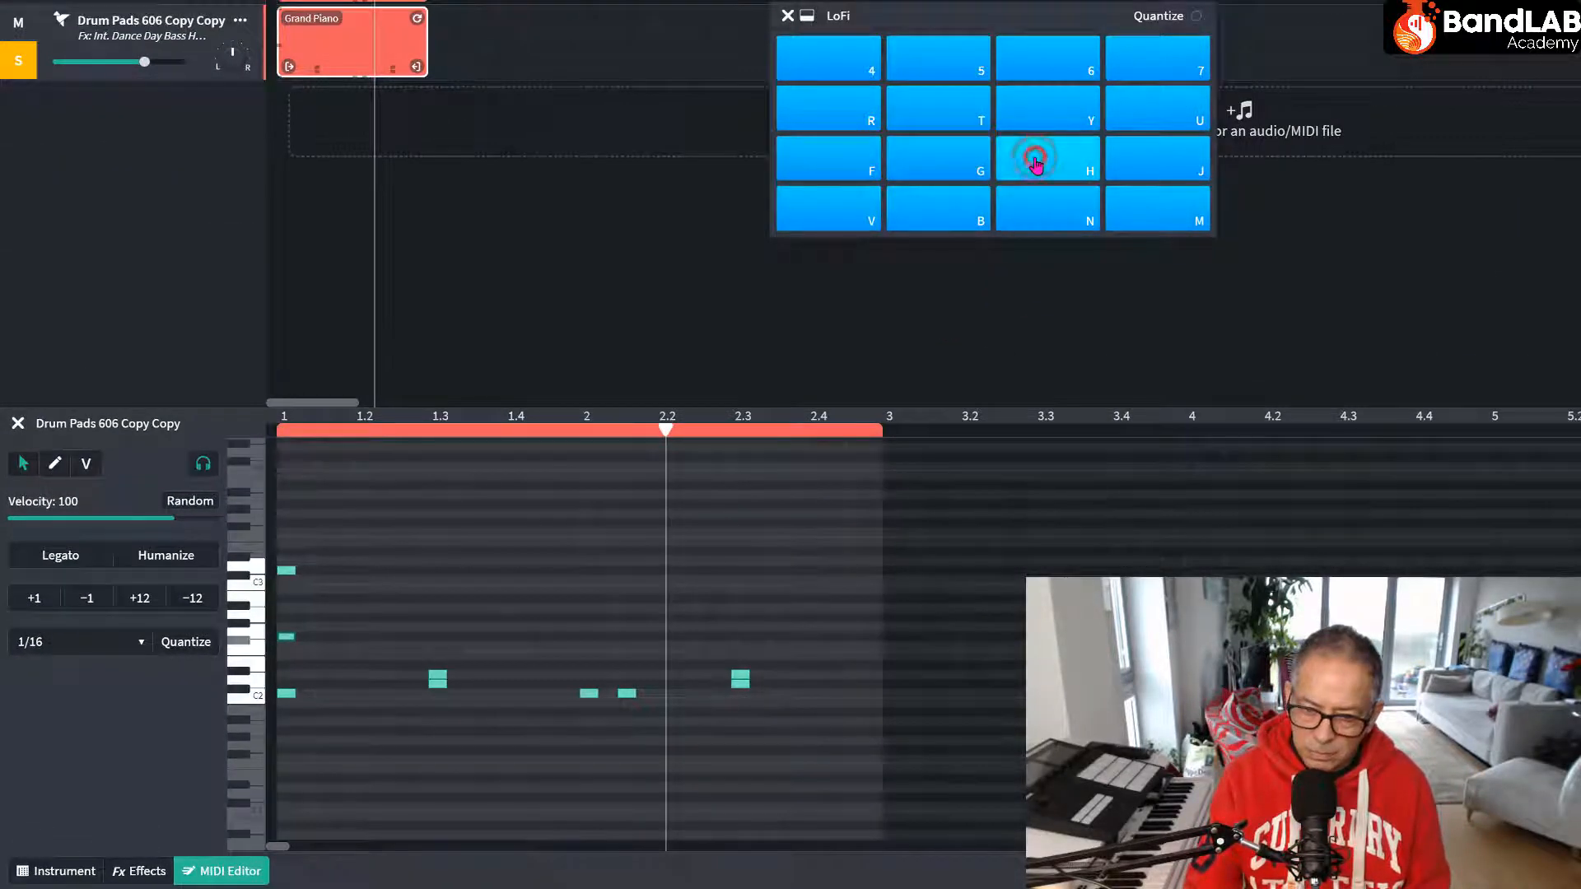
left_click(1146, 168)
left_click(1147, 167)
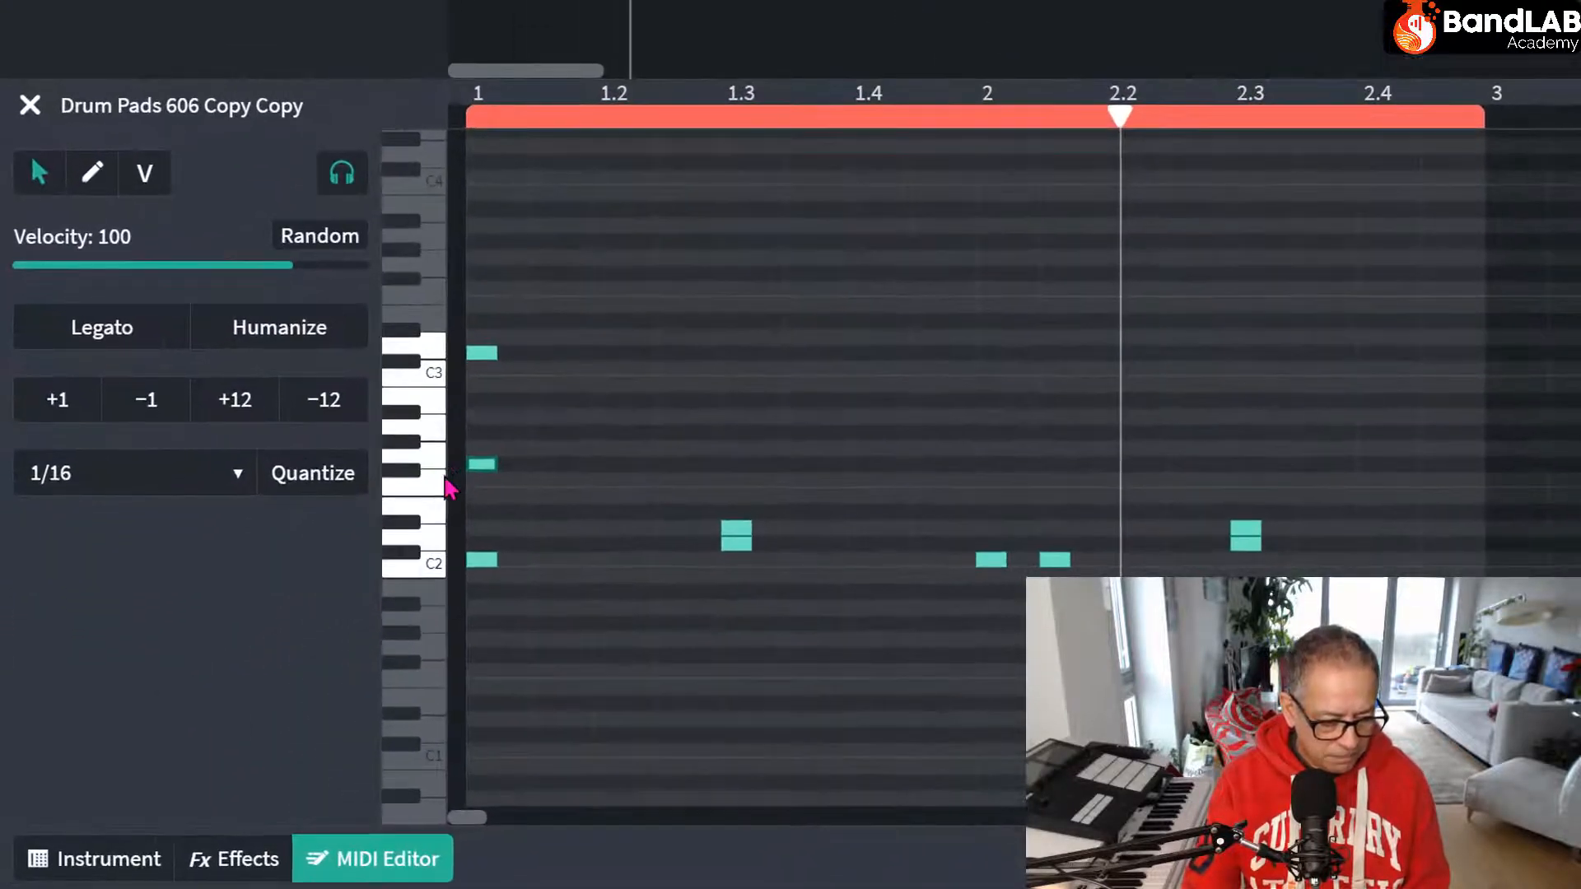
Move the middle note at bar 1 up three semitones in single steps, playing the loop to hear the changes.
left_click(439, 493)
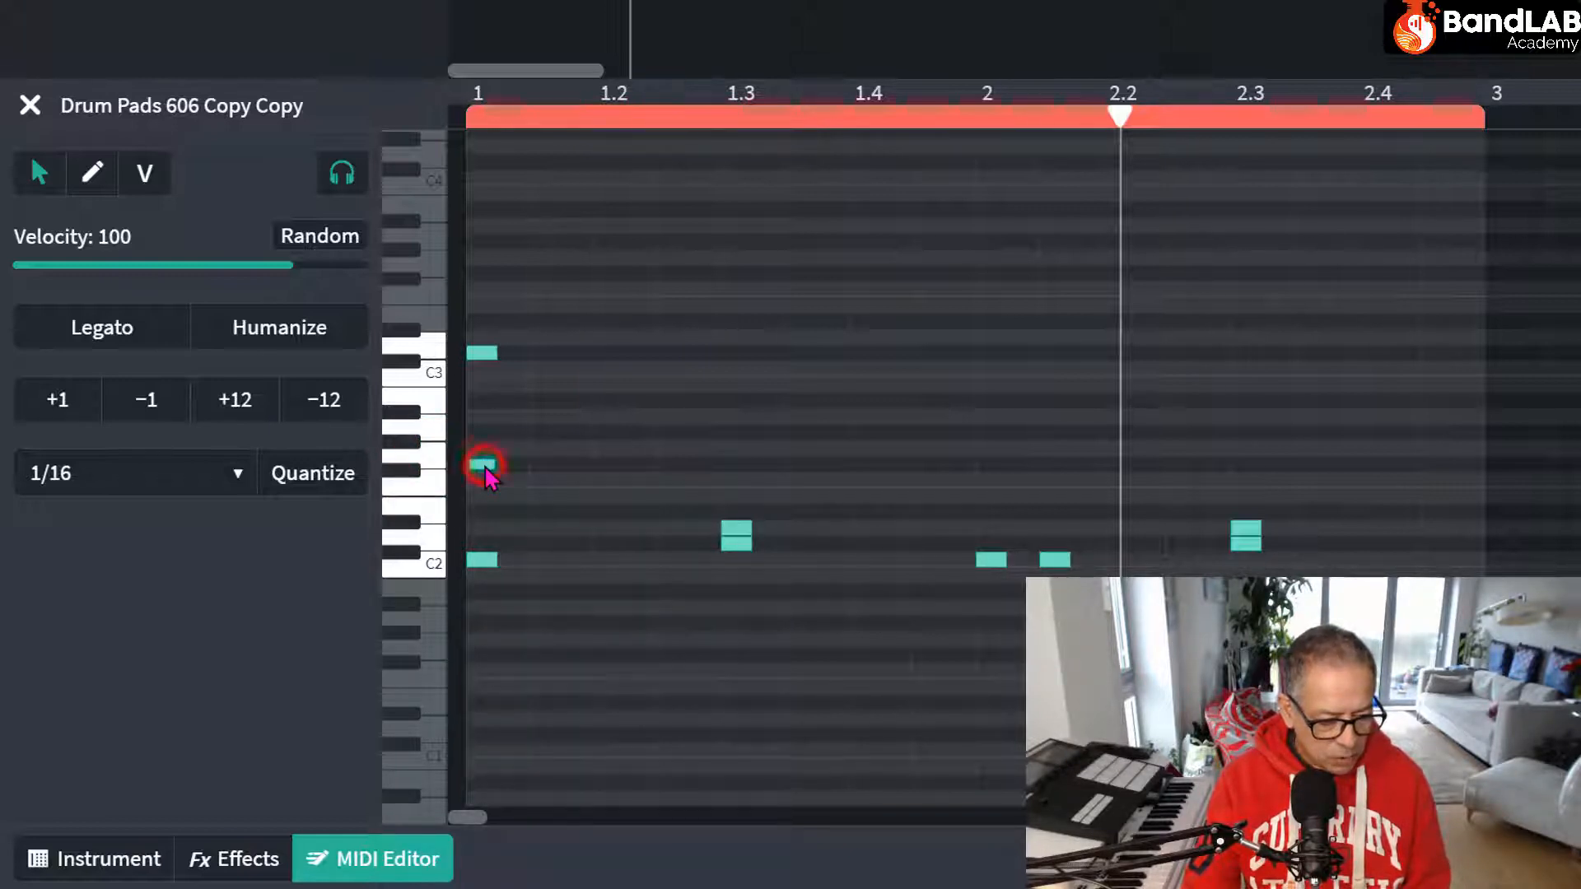
left_click_drag(488, 475, 485, 459)
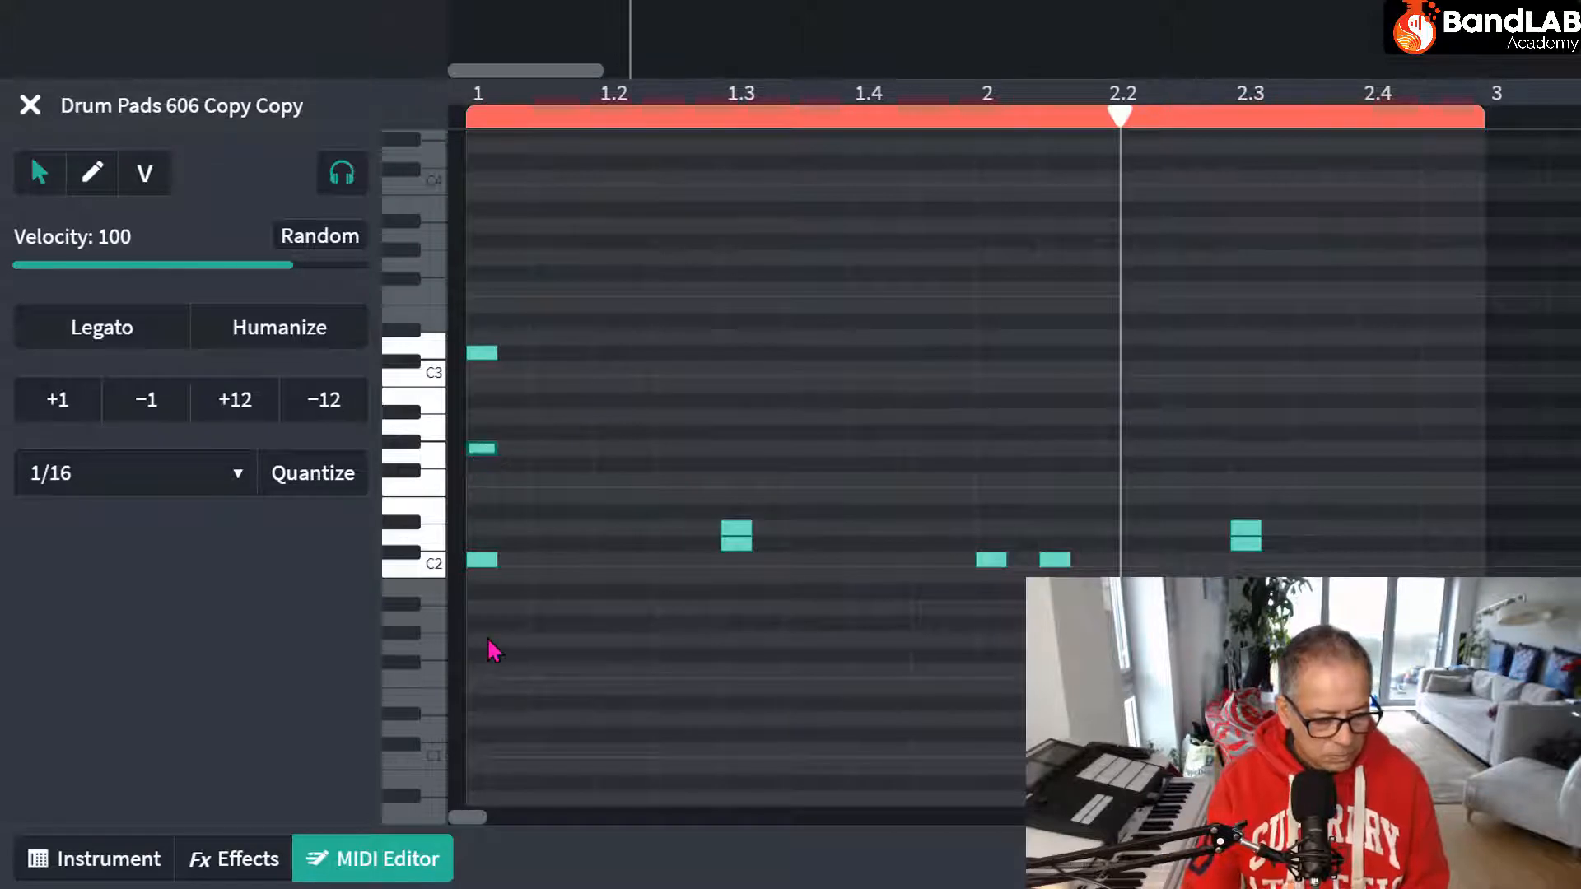
key("space")
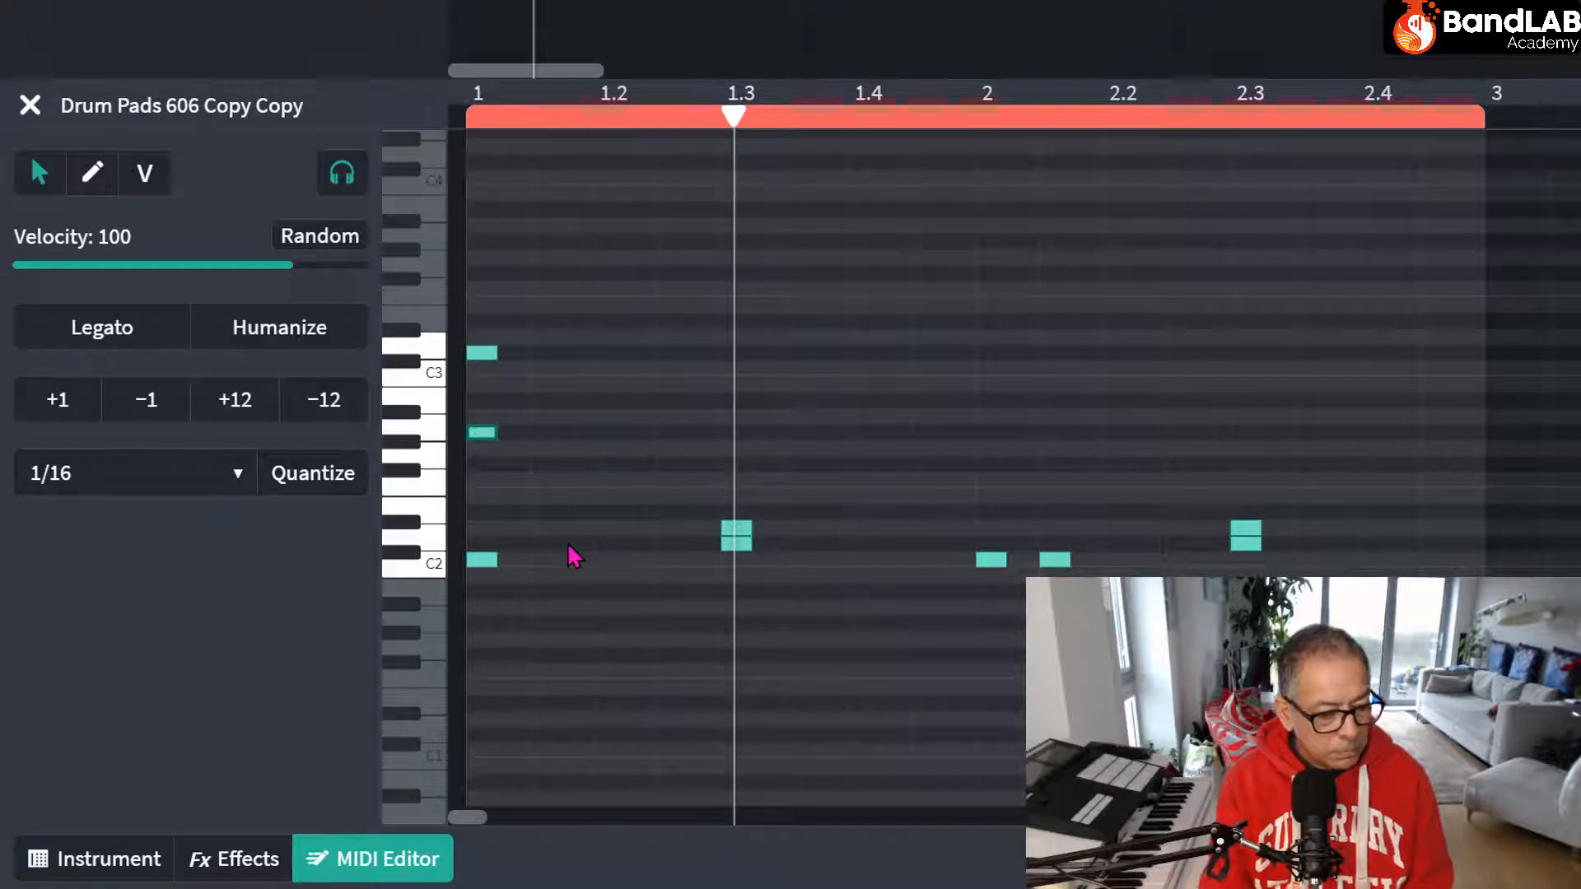
key("space")
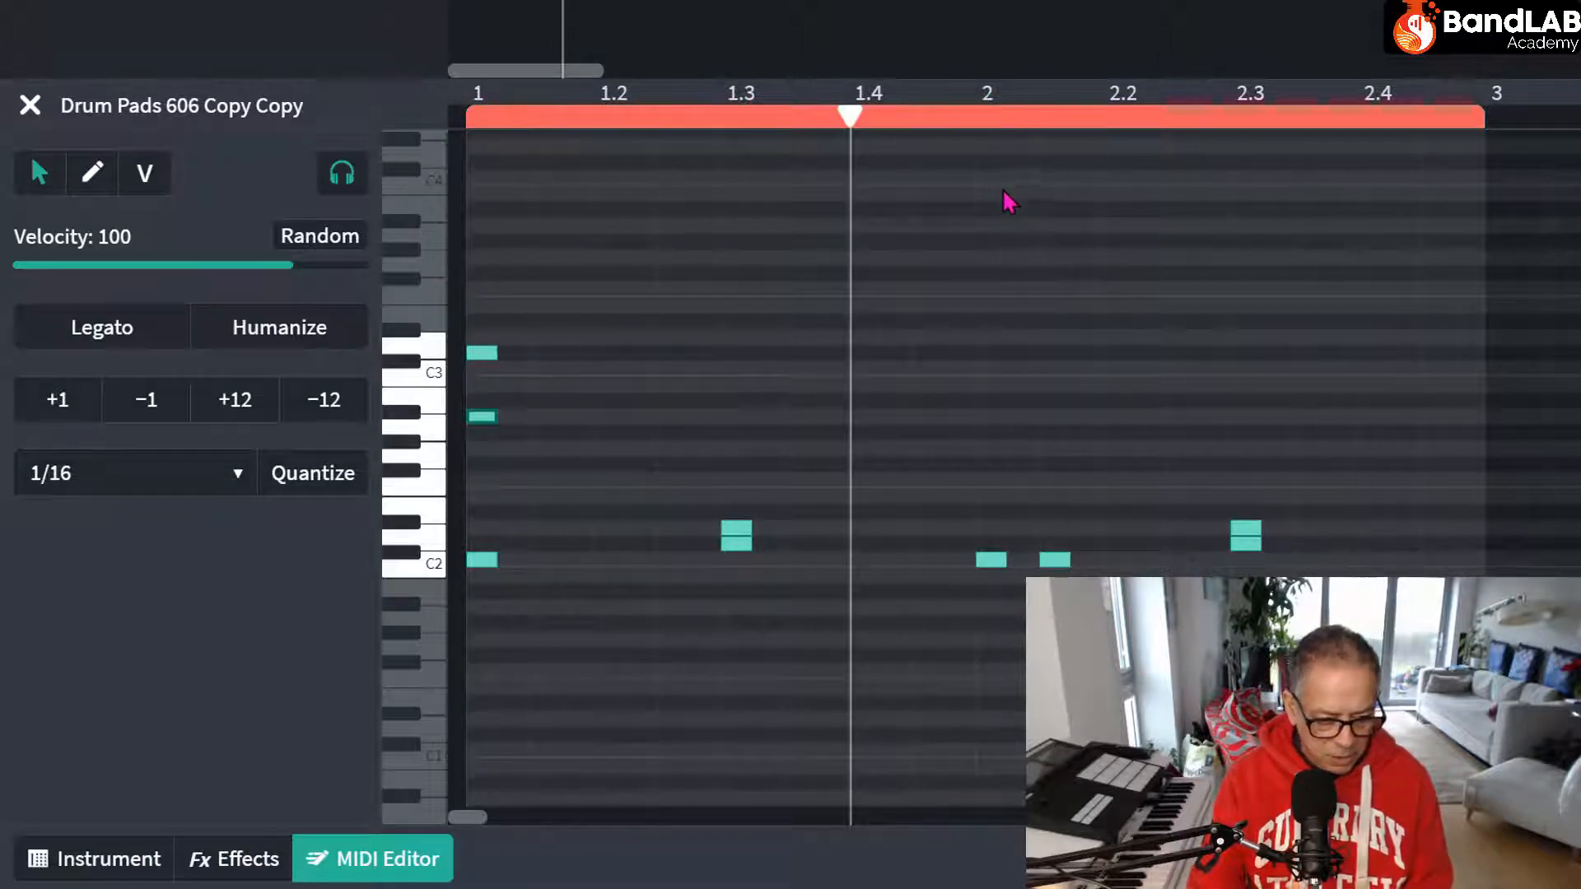
Add a note at bar 2 one semitone below the middle note at bar 1, then solo Classic Grime alongside it during playback.
left_click_drag(933, 125, 976, 139)
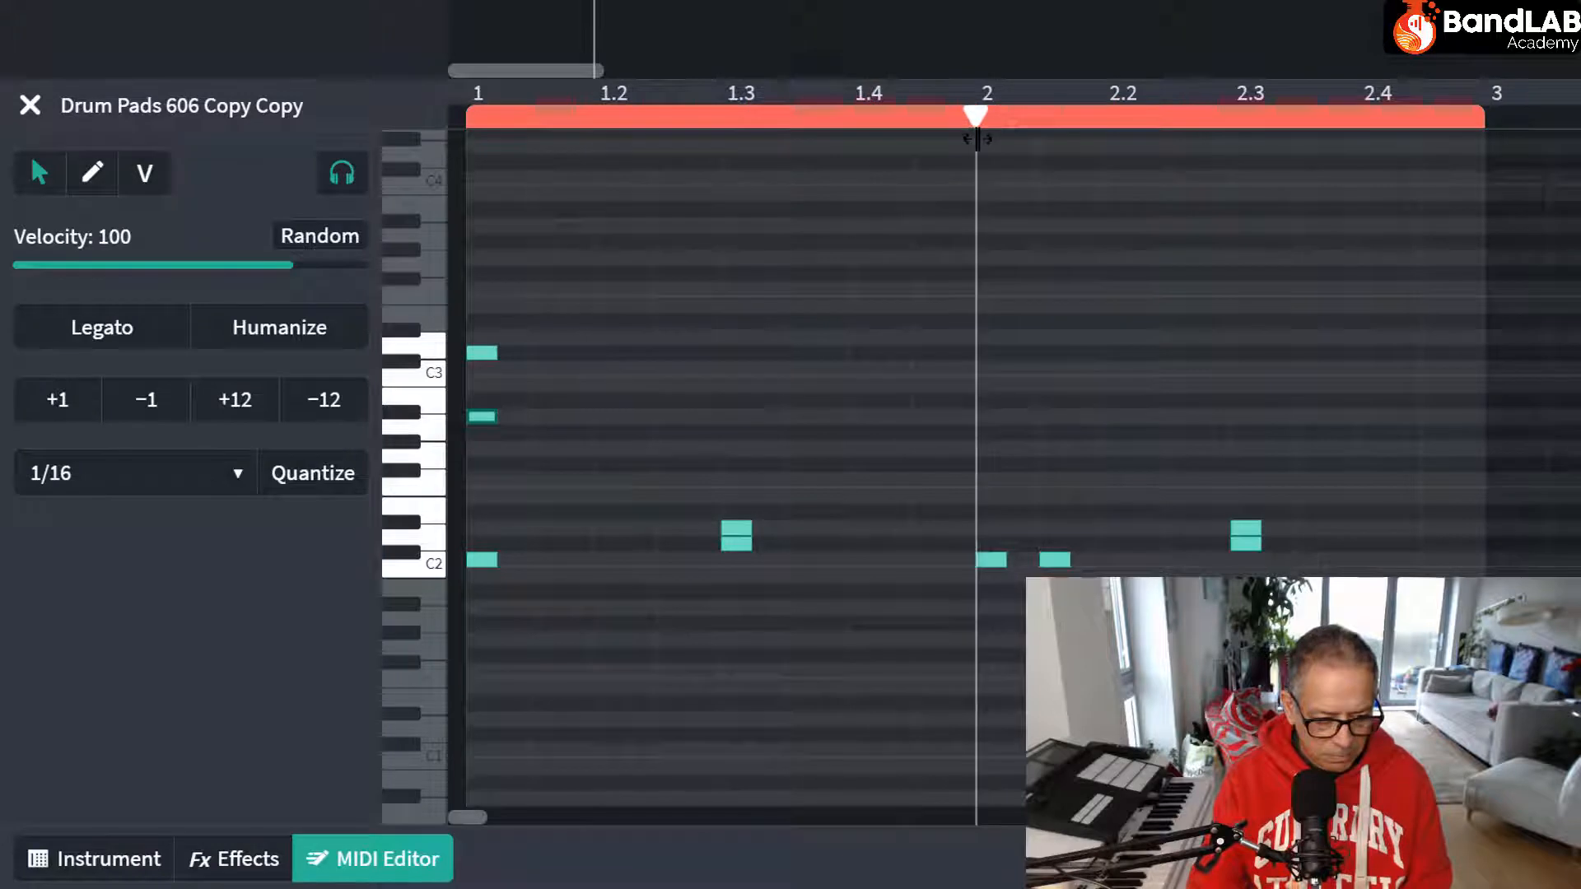
double_click(990, 434)
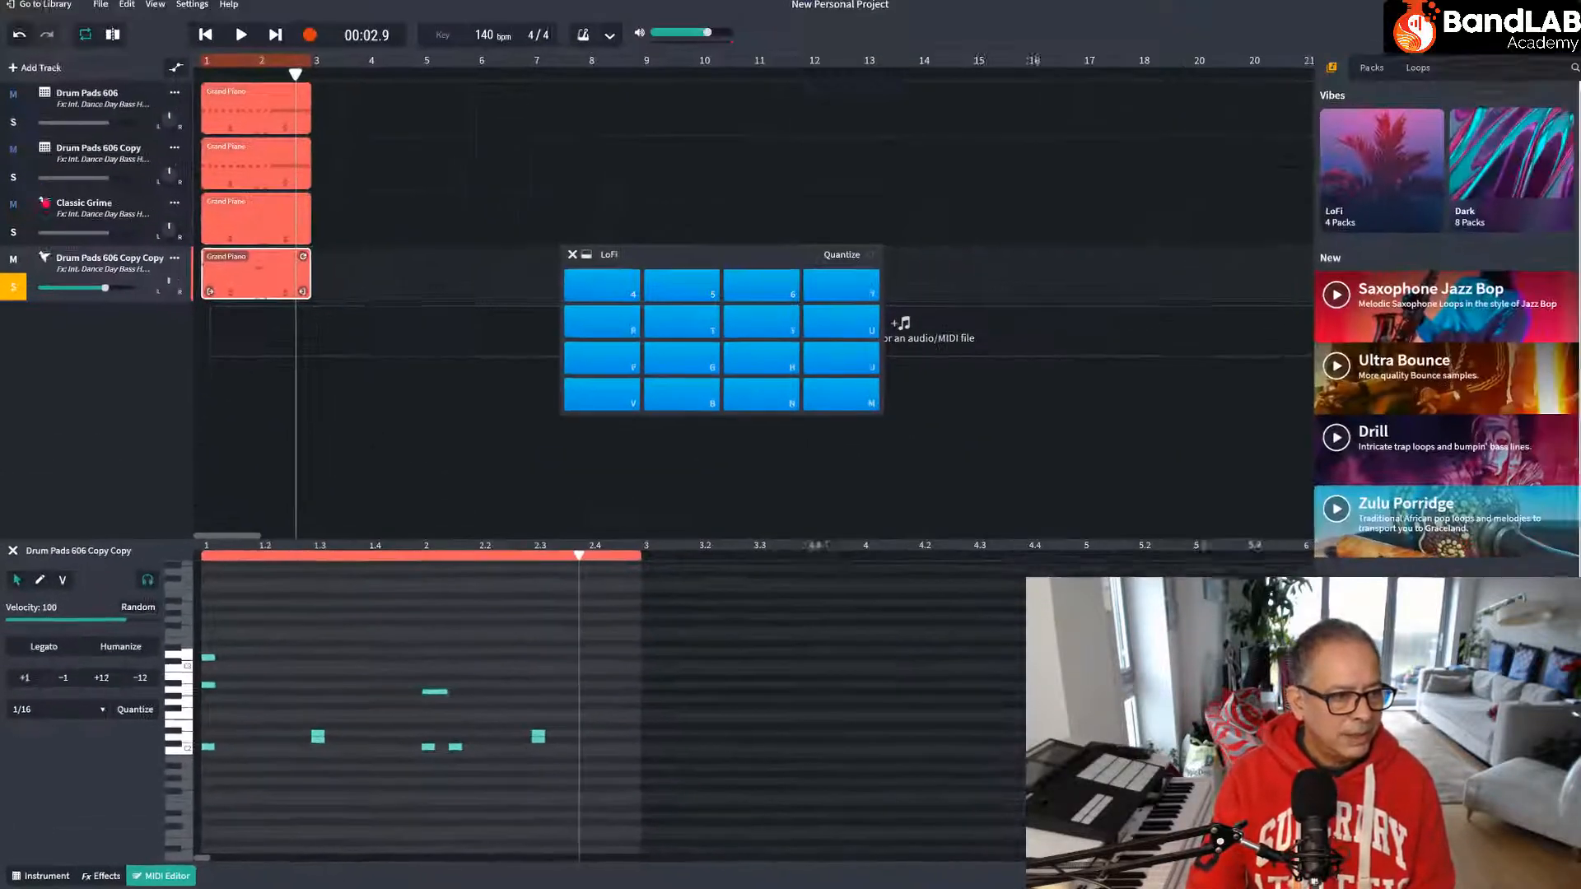
left_click(13, 239)
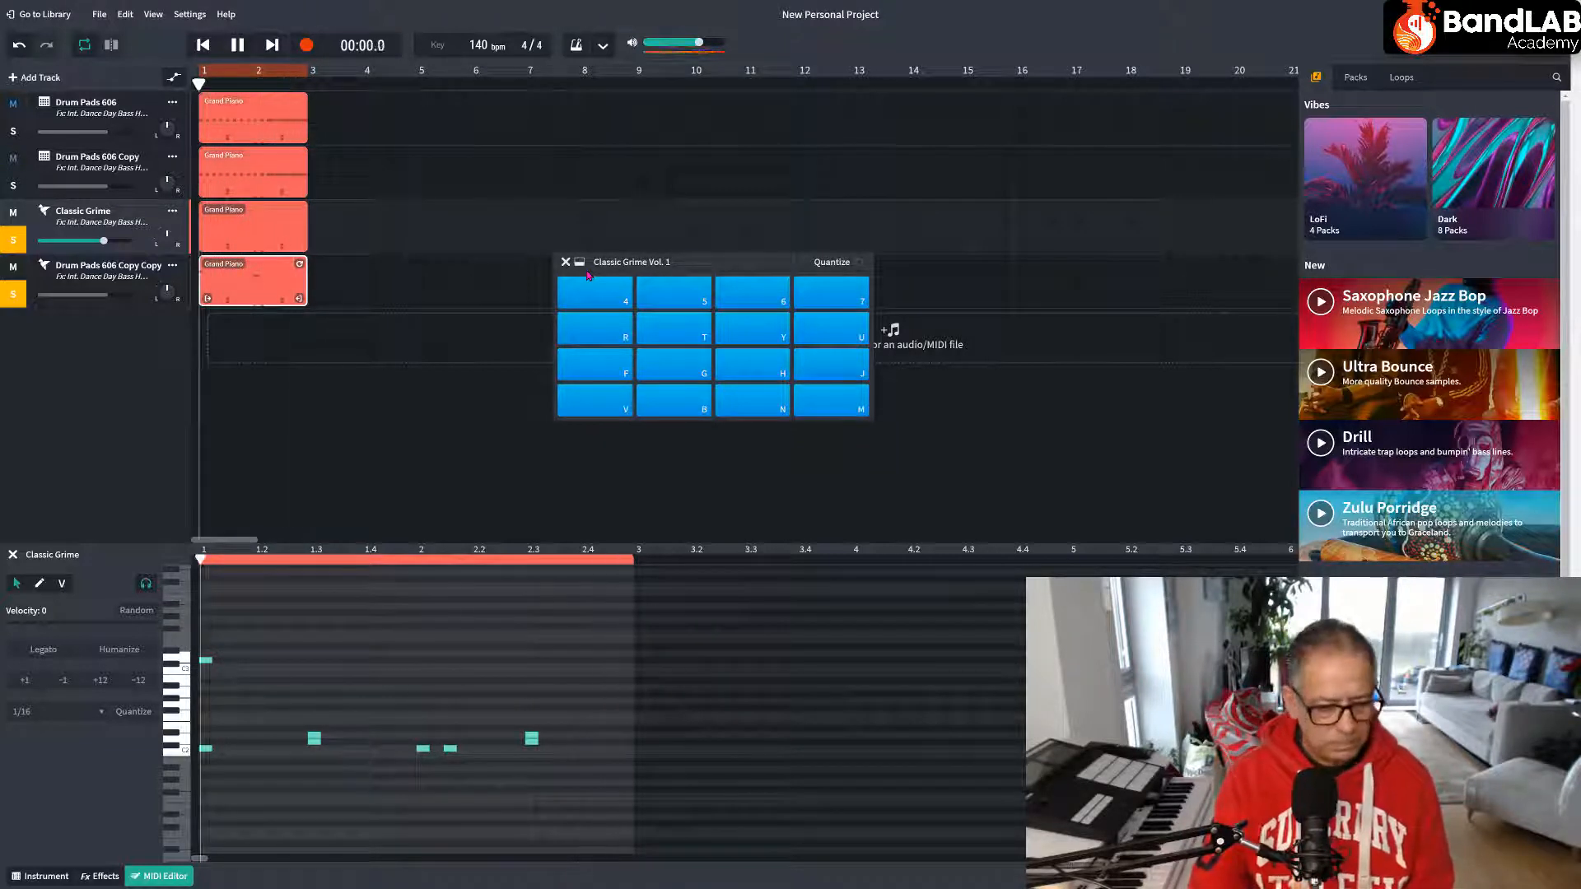
key("space")
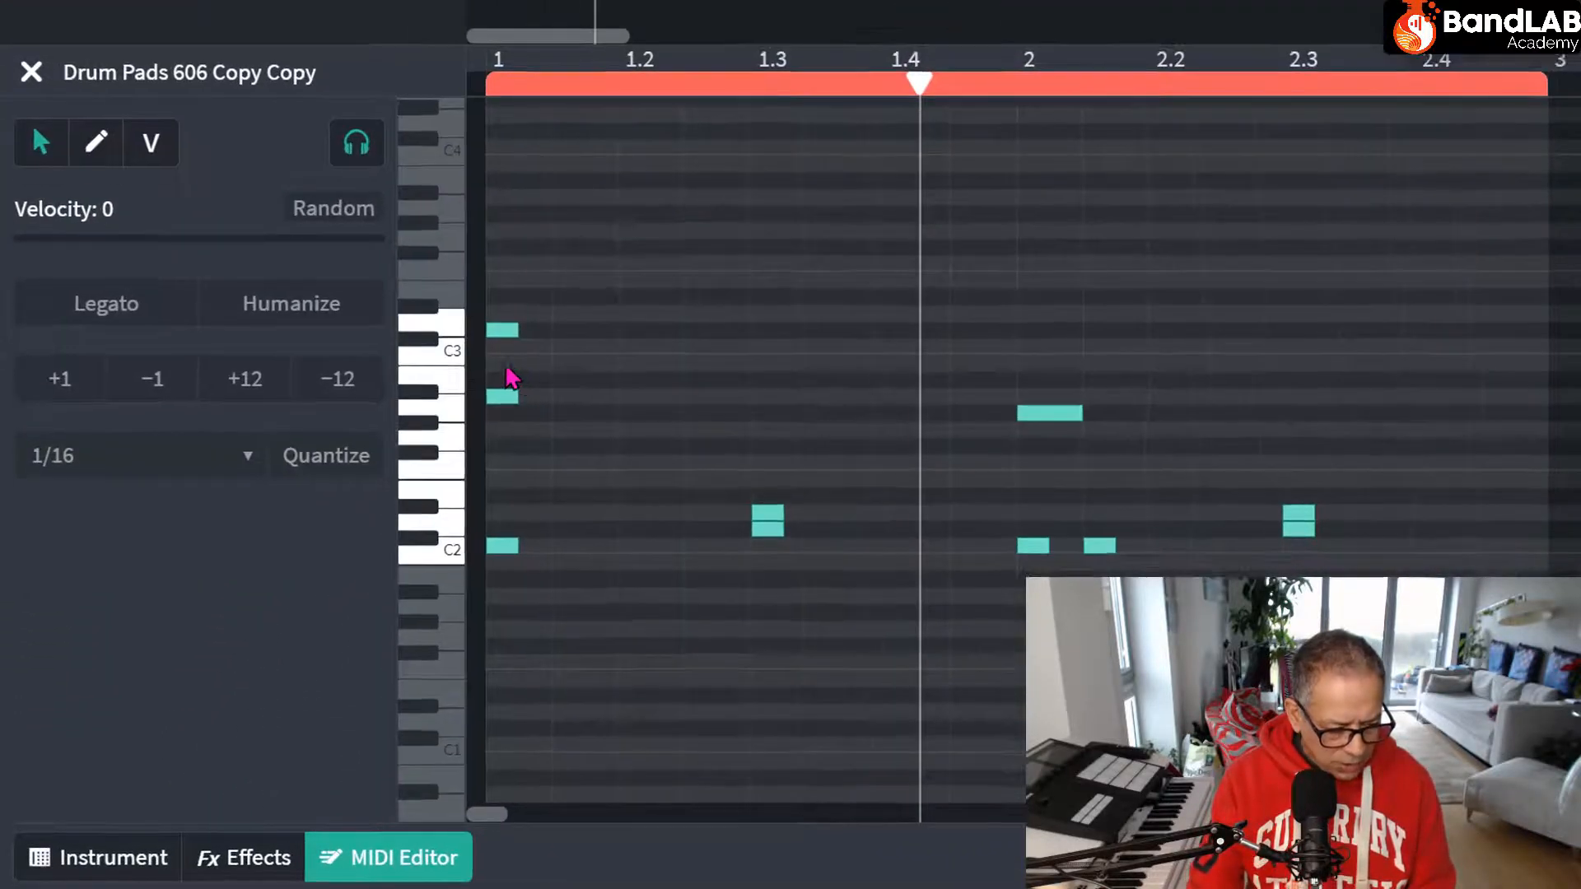
Select the middle note at bar 1 and the long note at bar 2, move both up one semitone, play, then lower them two semitones.
left_click(505, 400)
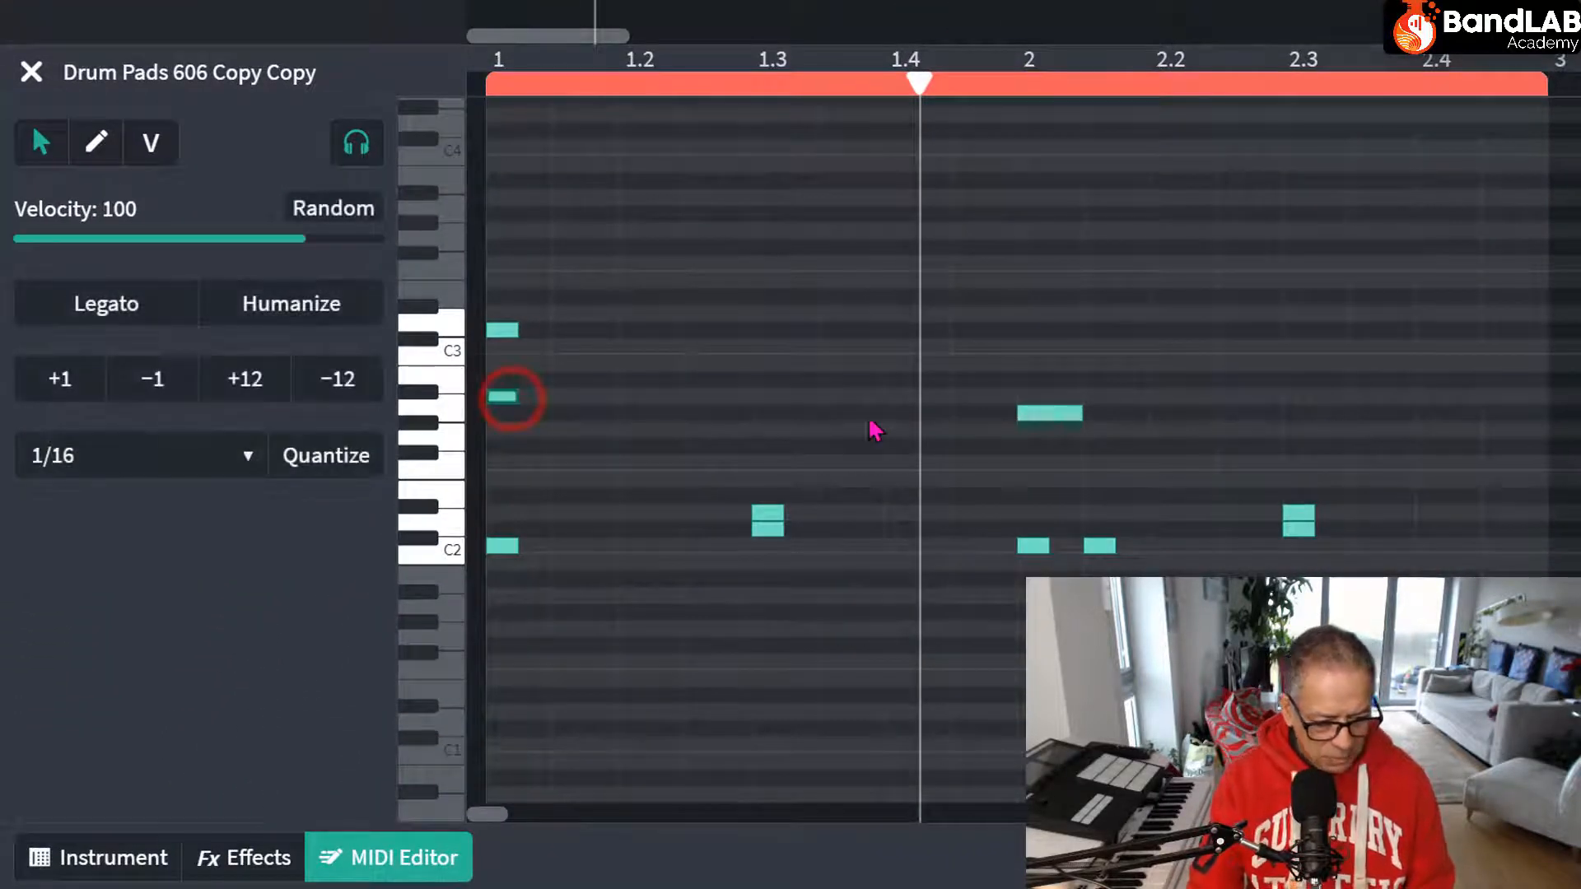
left_click(1042, 416)
left_click(1040, 414)
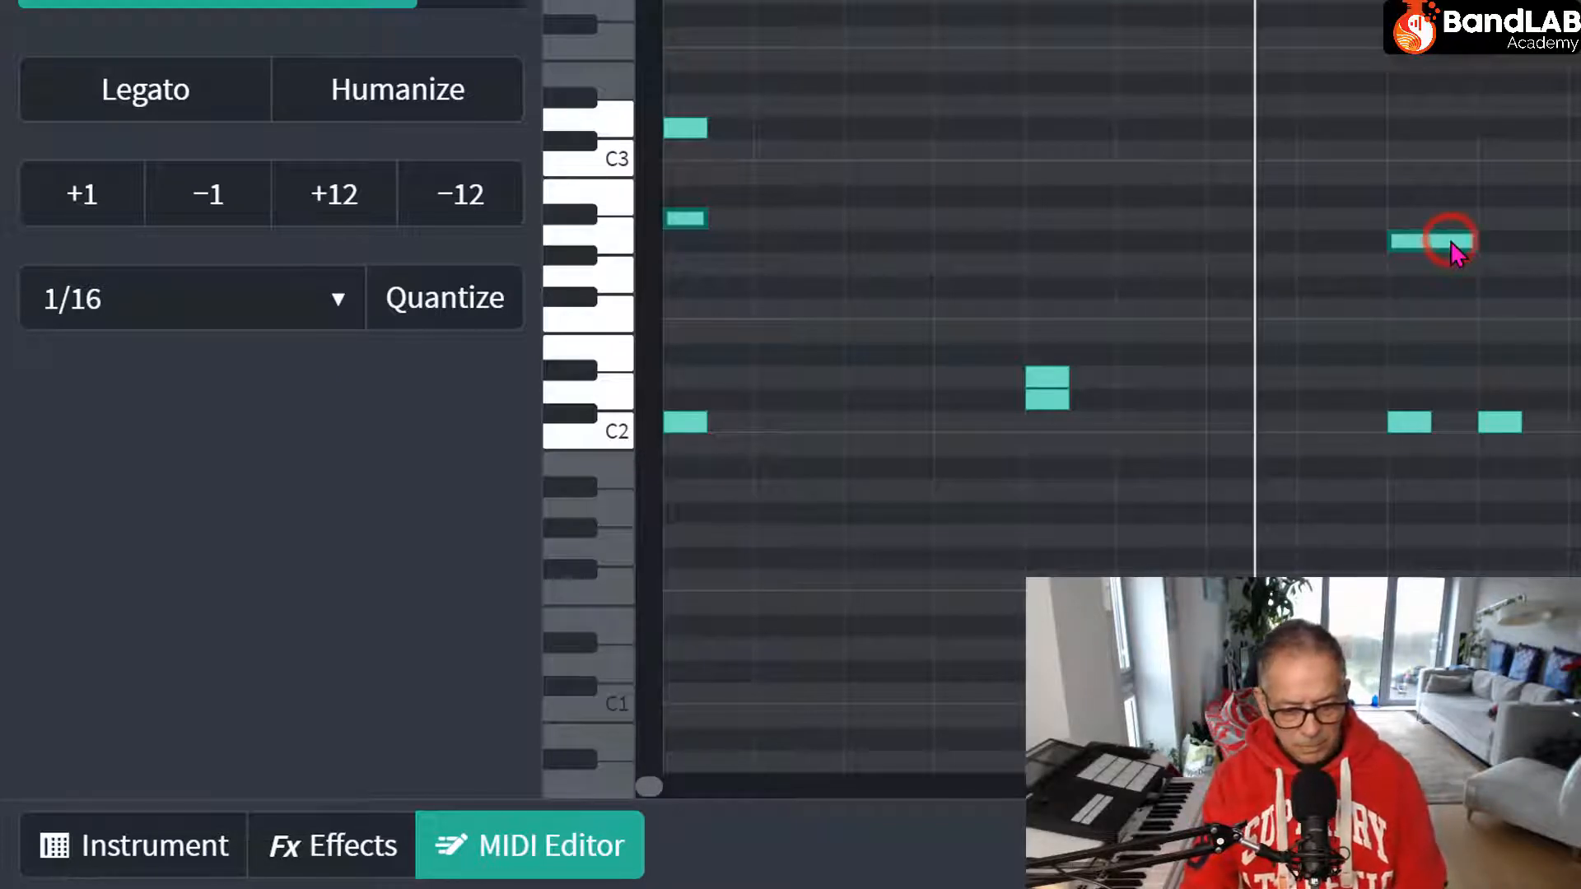
key("Up")
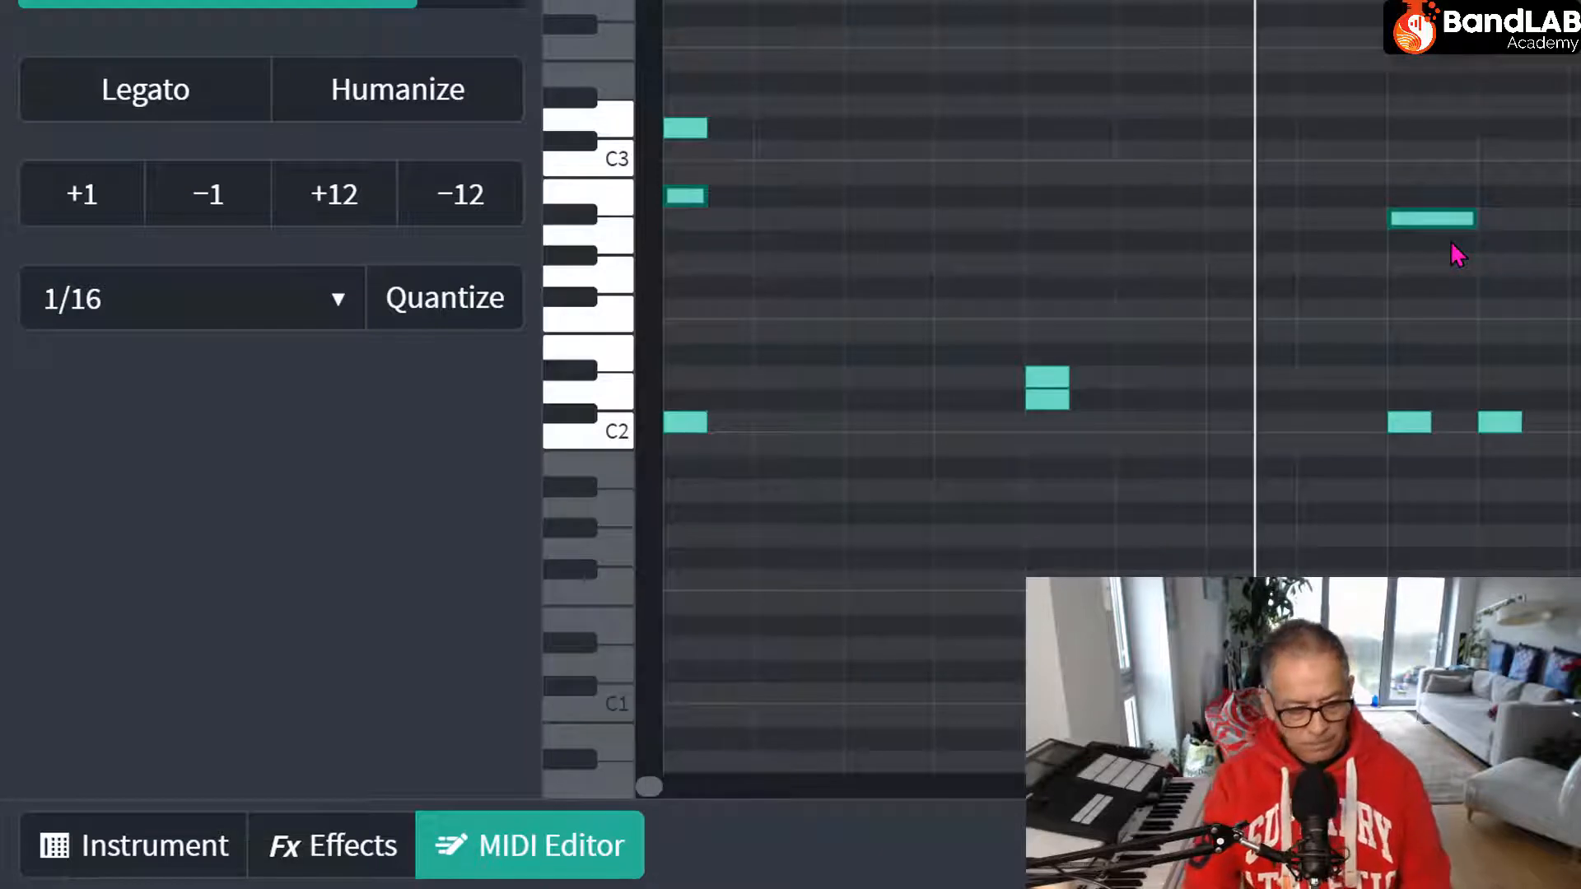
key("space")
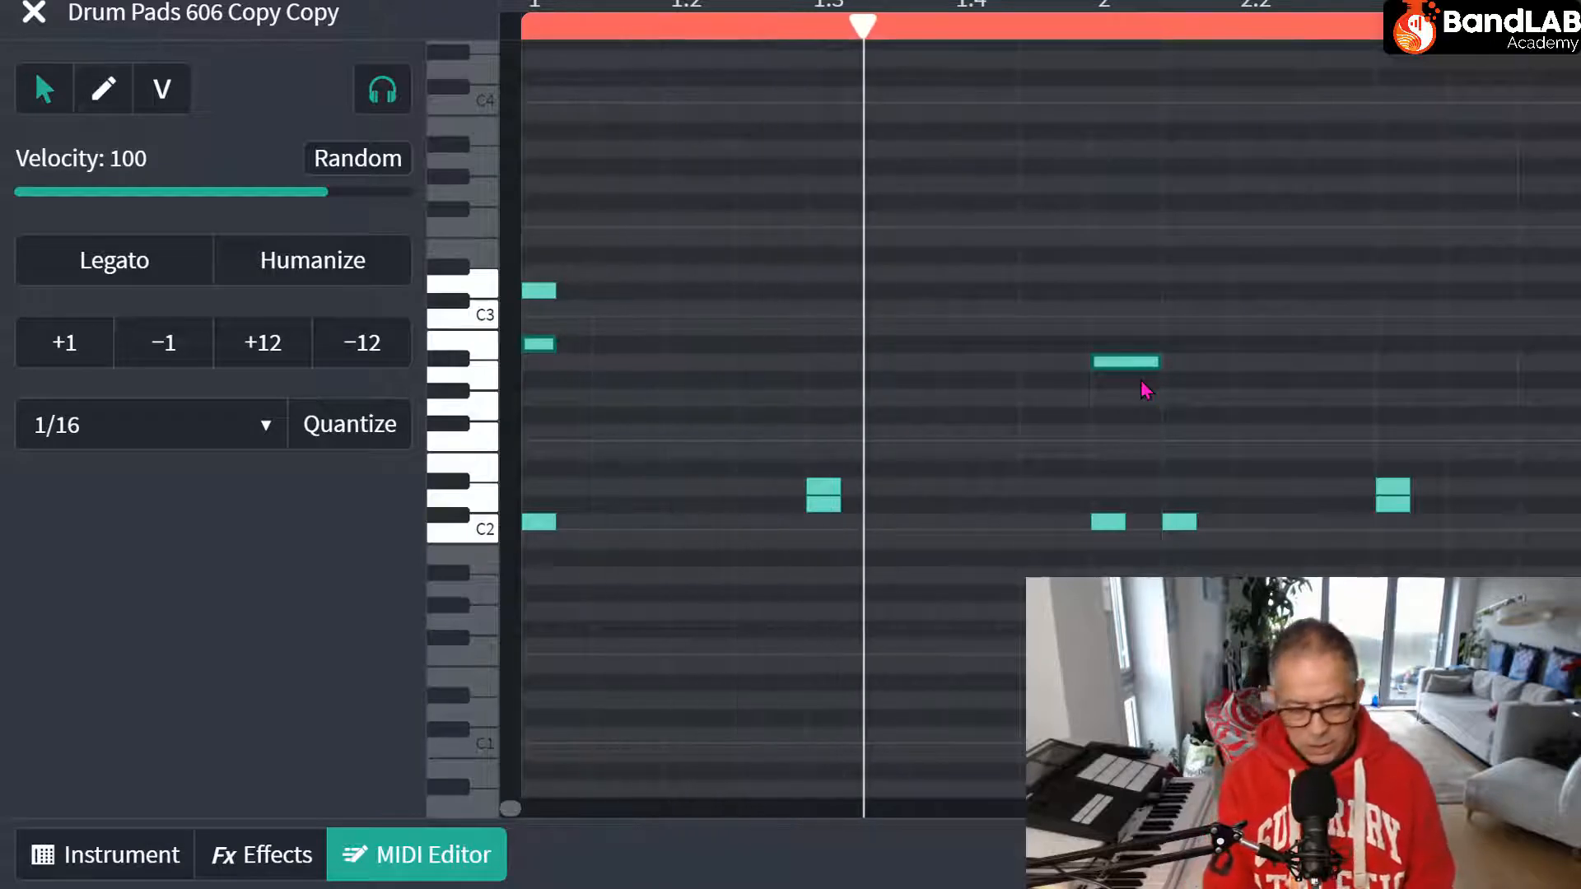
key("Down")
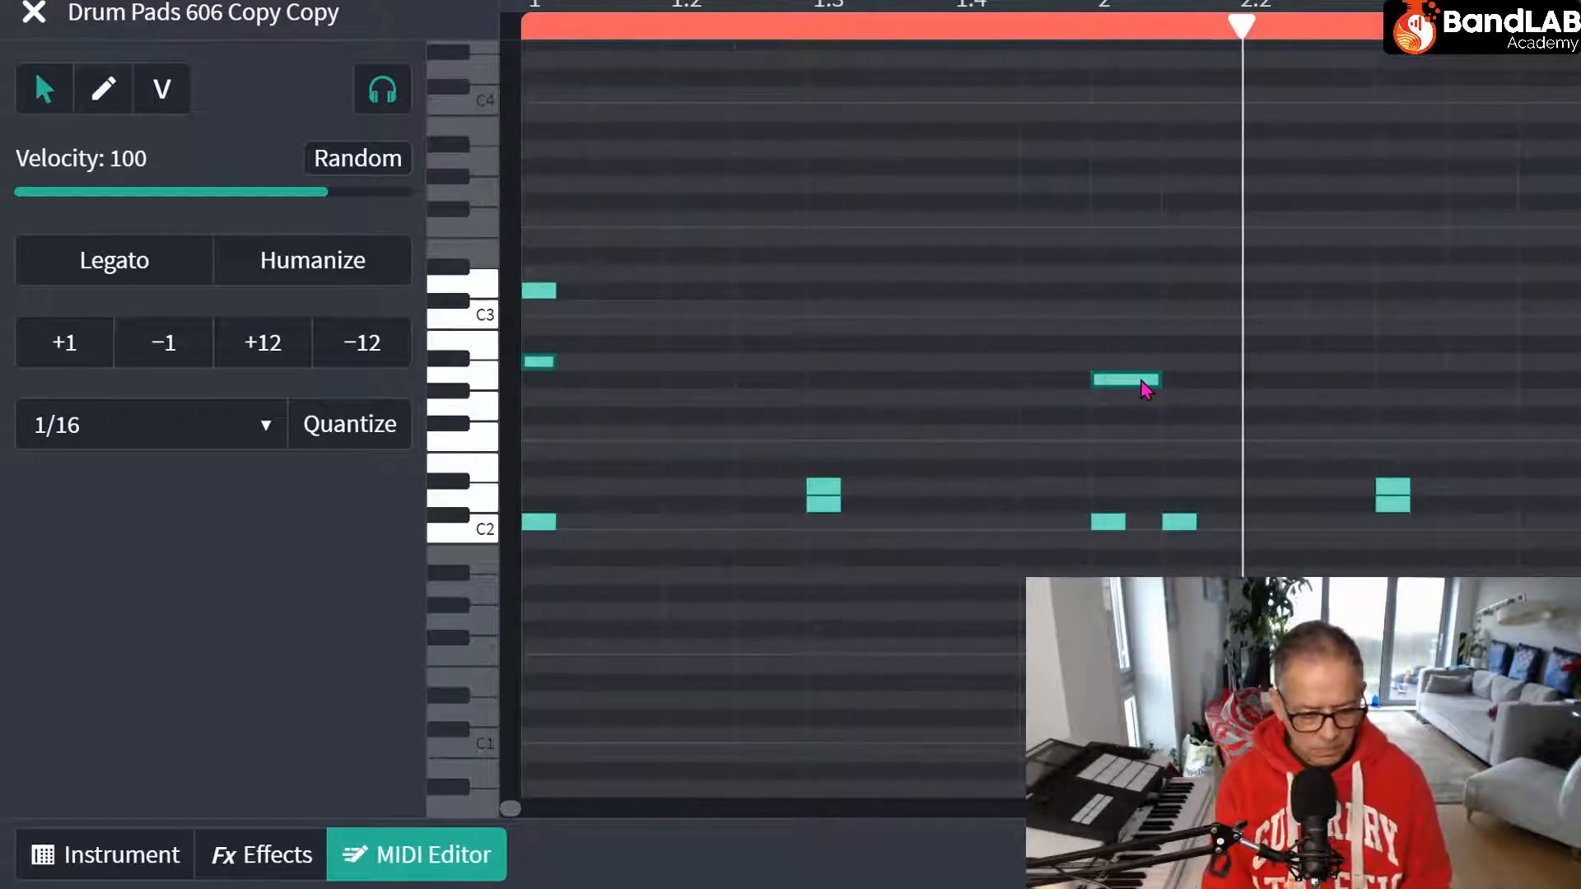
key("Down")
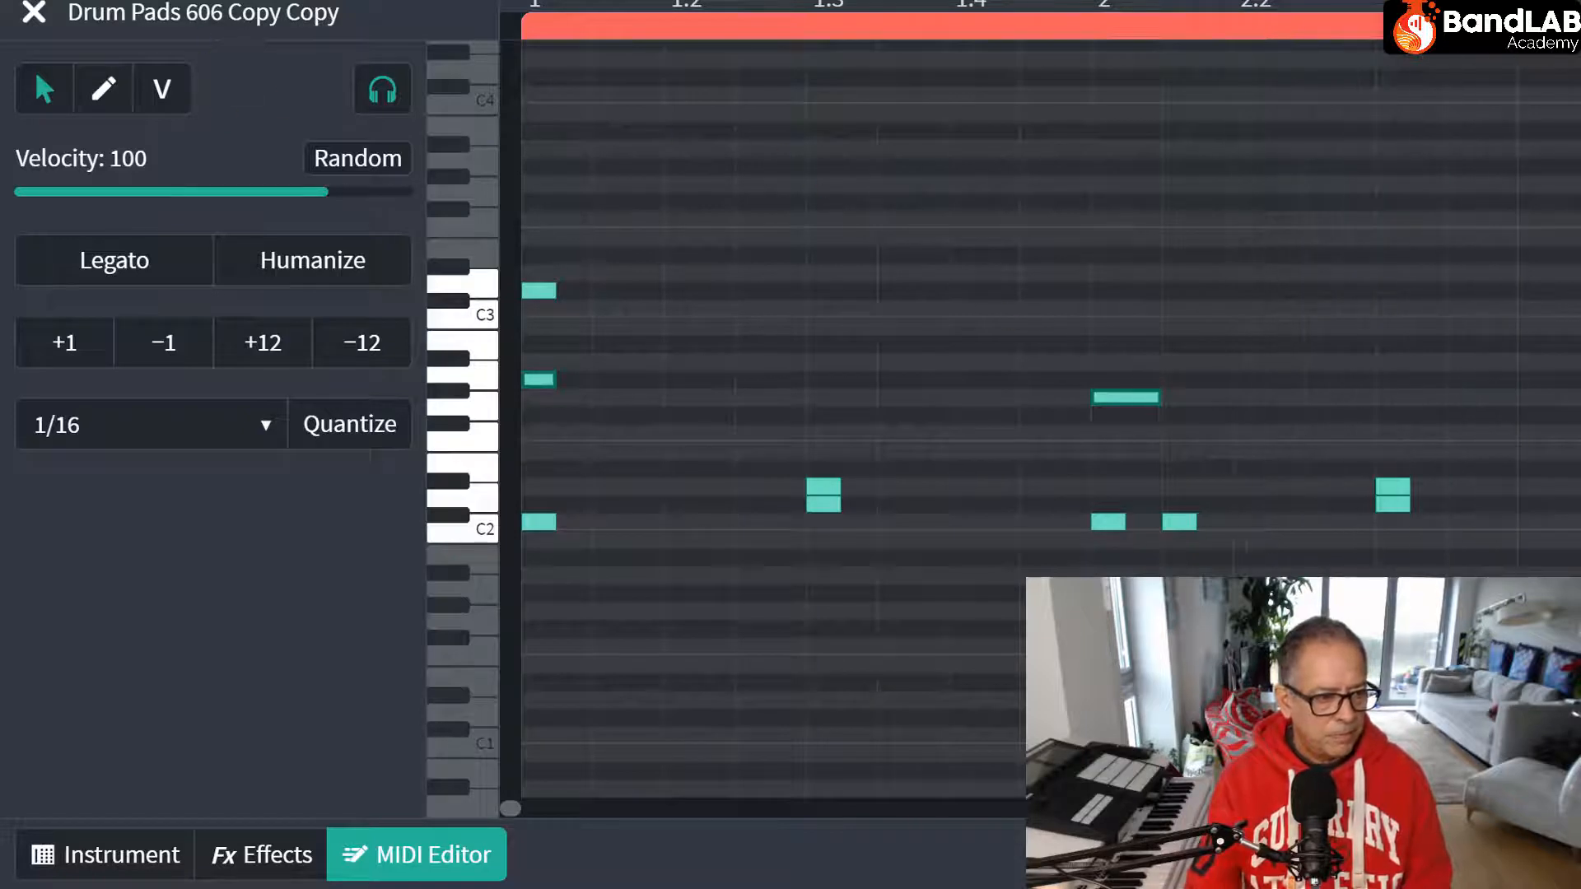
Dismiss the New Track dialog by browsing loops and drop a MIDI percussion file at bar 1 of the empty timeline.
left_click(165, 3)
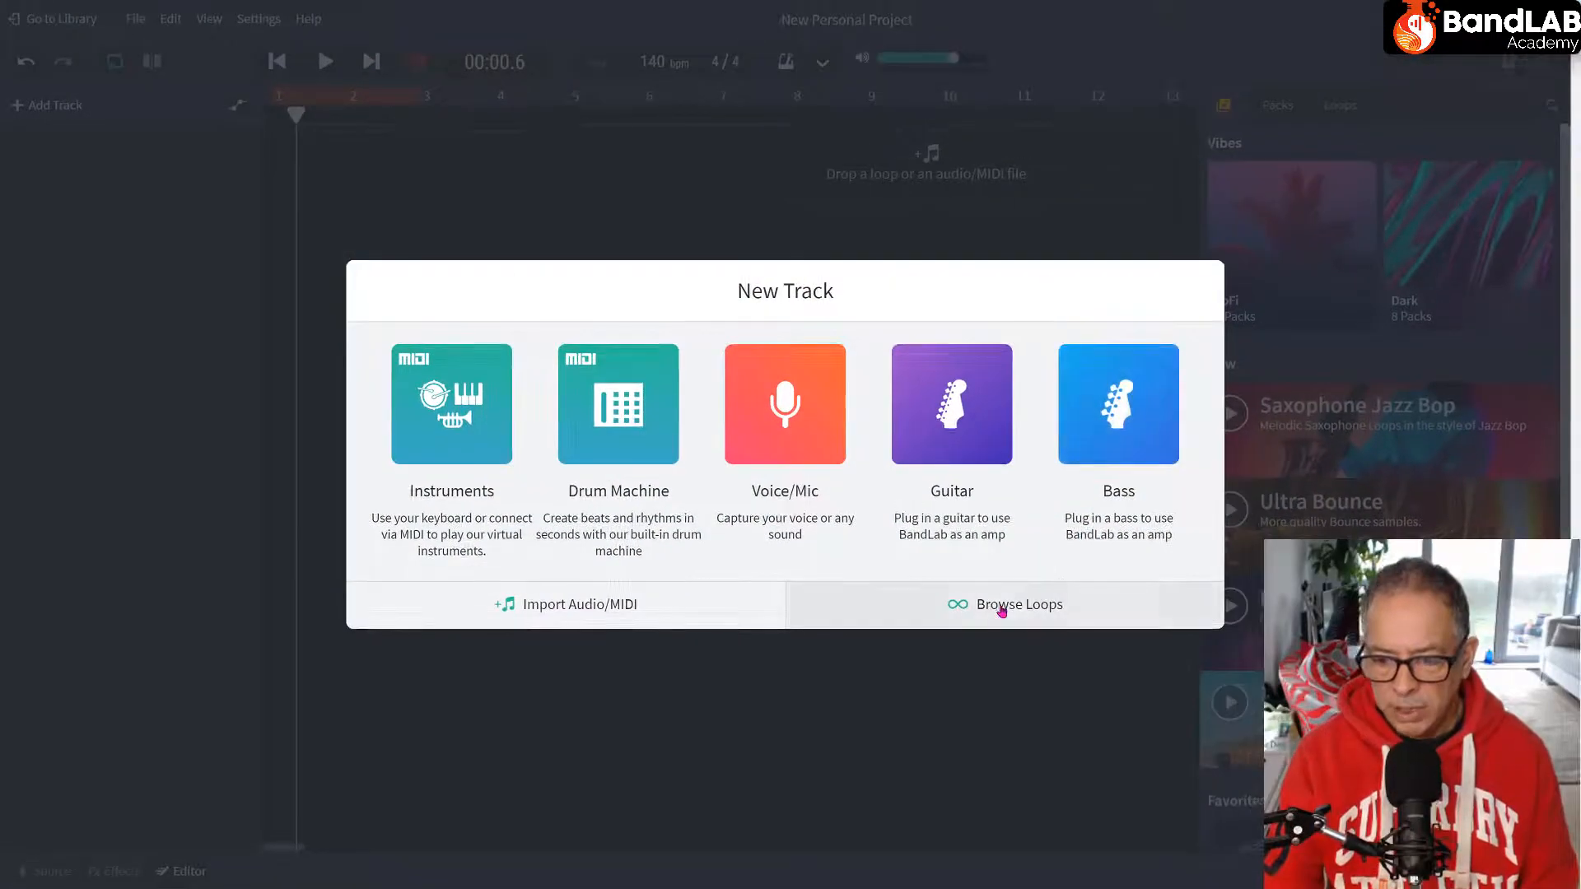
left_click(1000, 608)
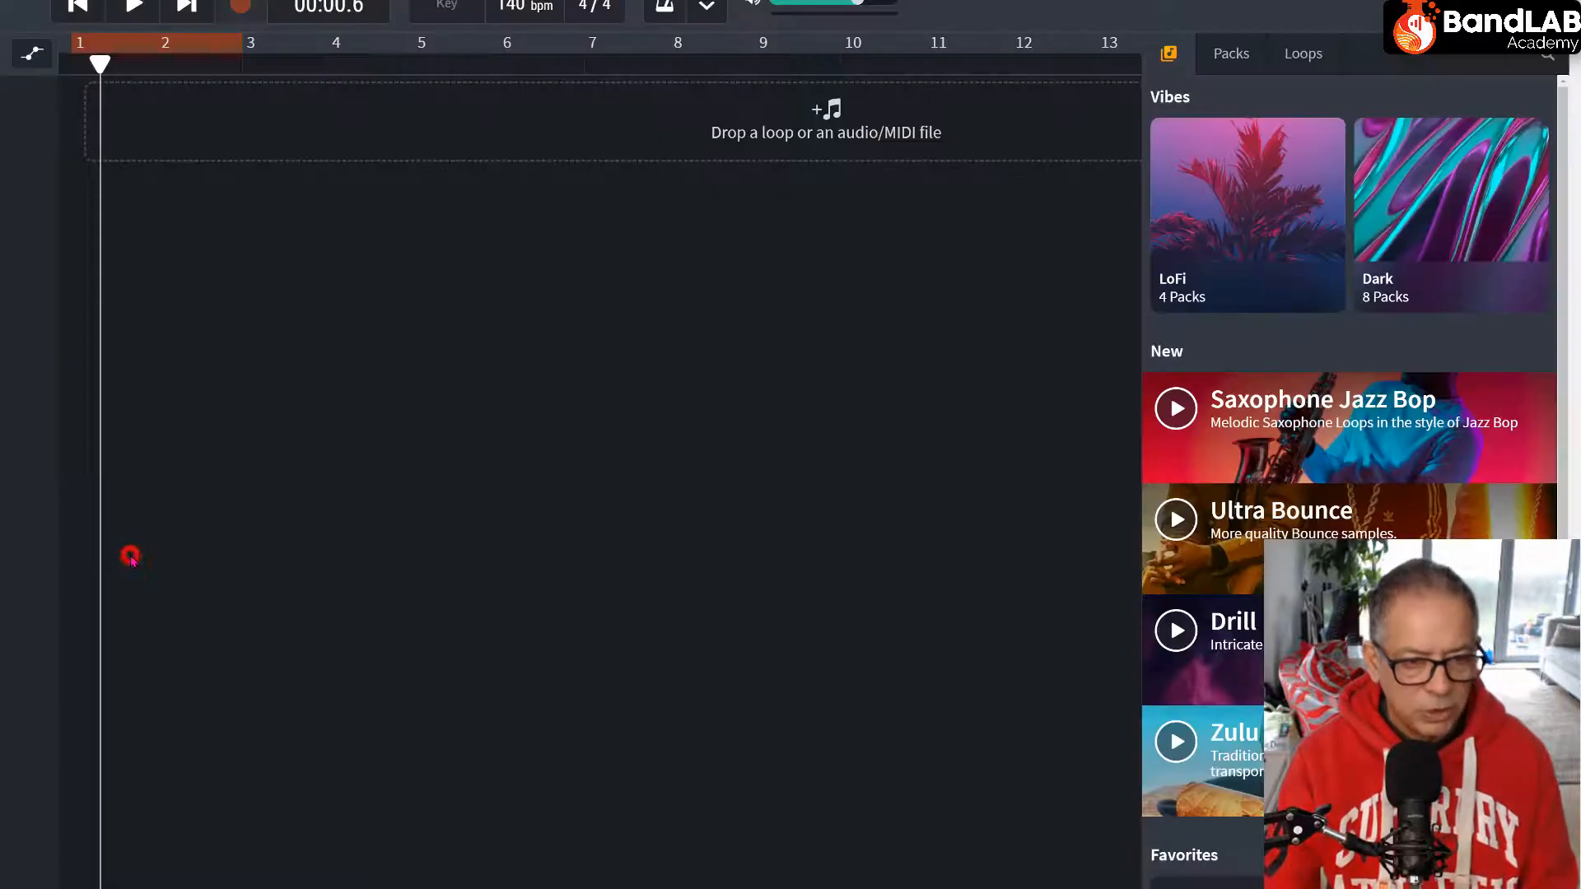
left_click_drag(132, 560, 130, 554)
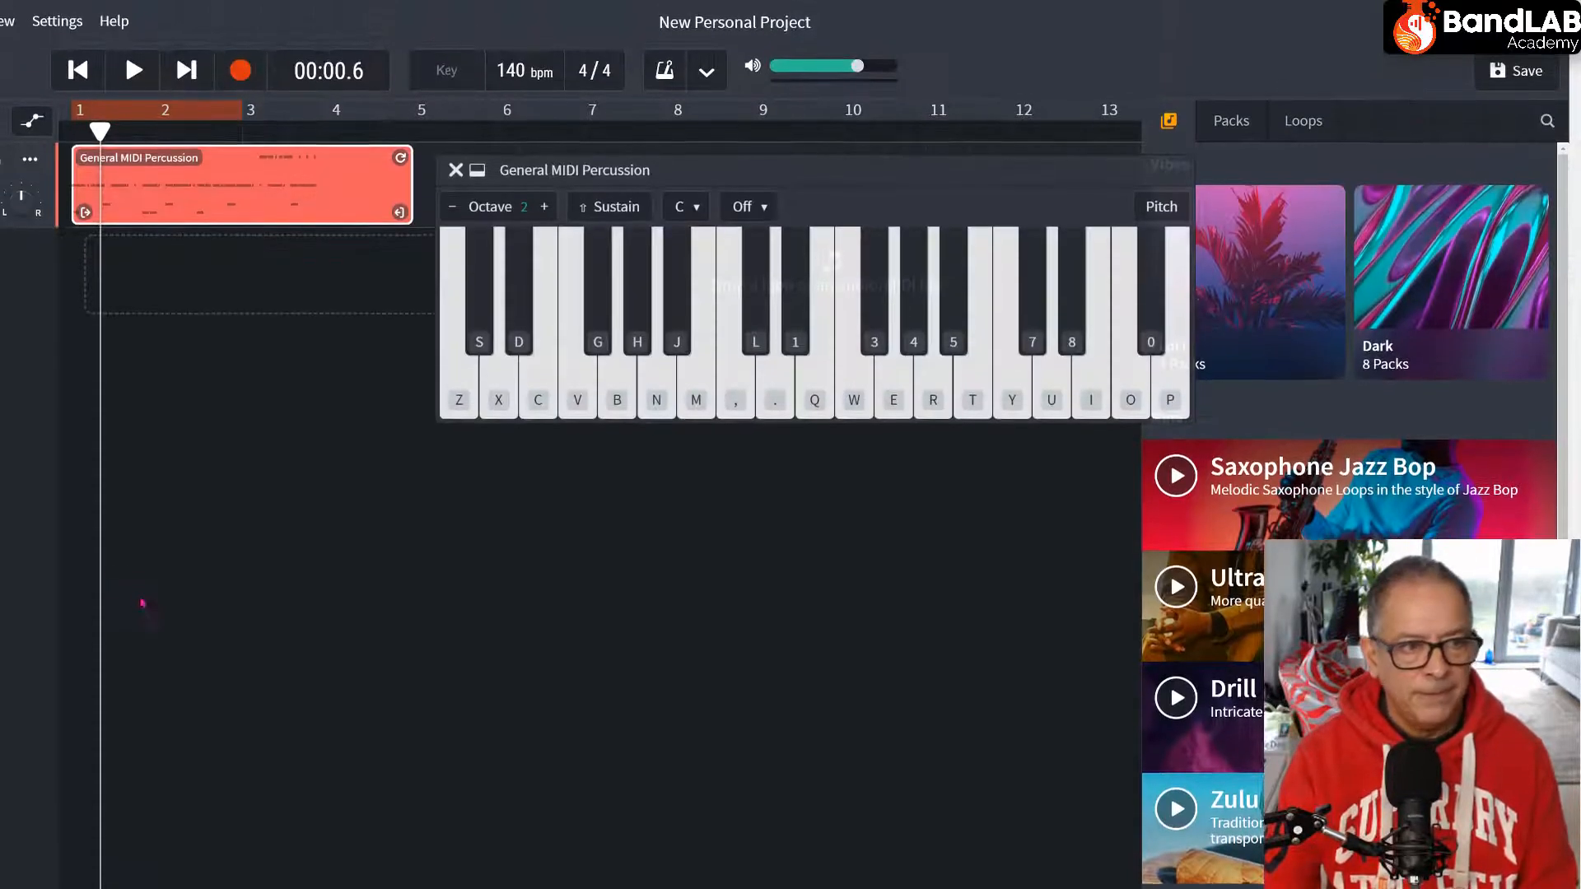
Play the imported percussion region and shorten it to two bars, ending at bar 3.
key("space")
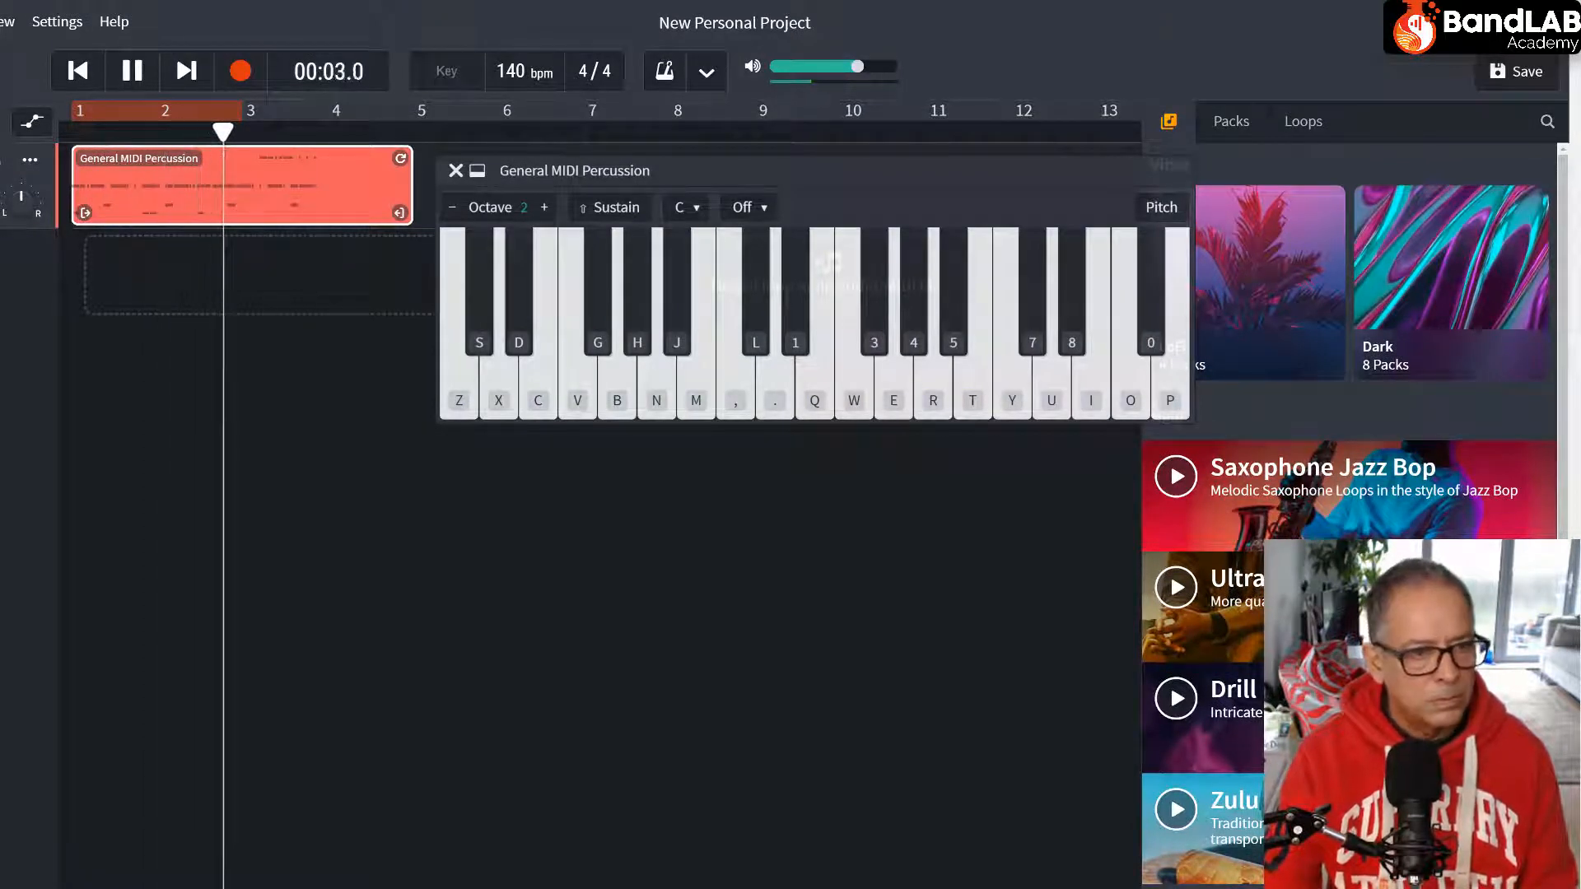
left_click(130, 70)
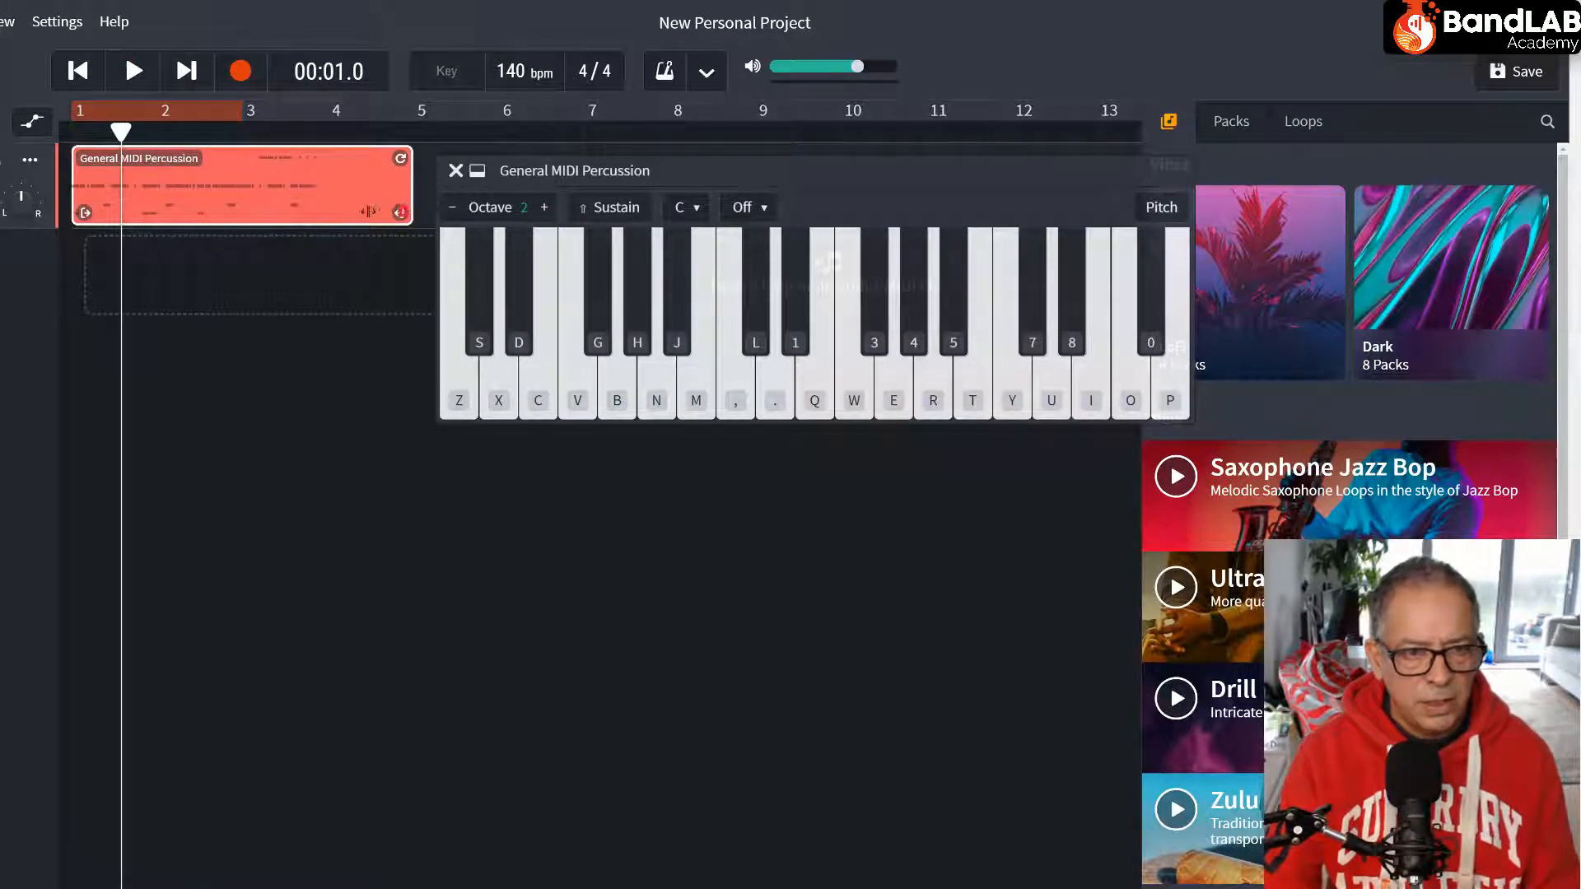
left_click_drag(368, 211, 240, 220)
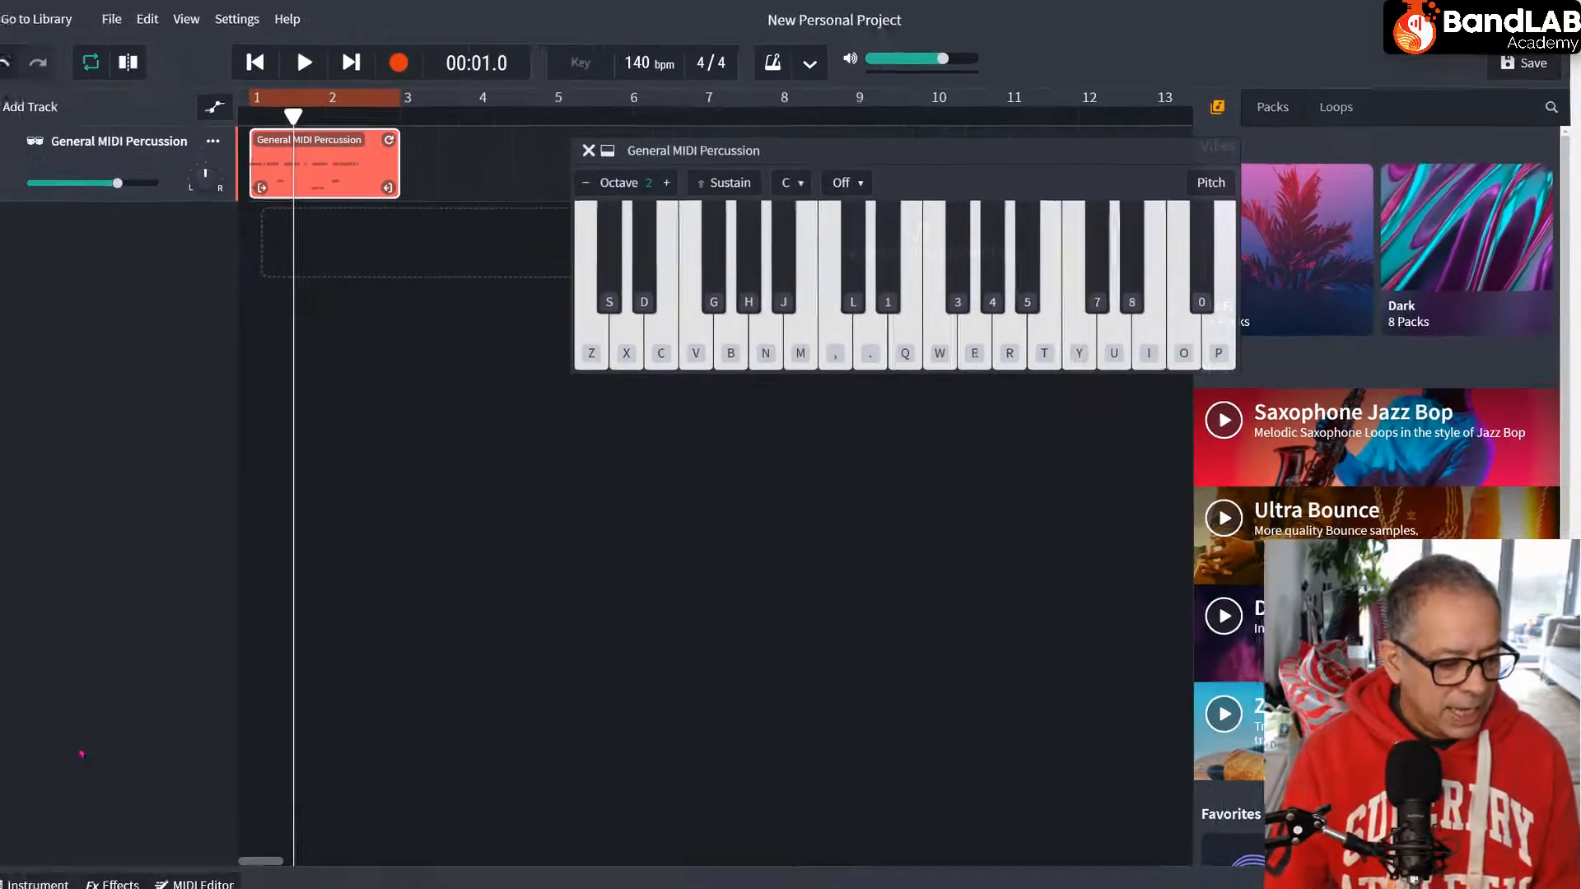
Apply the saved effects preset Int. Dance Day Bass HiFi Comp to the General MIDI Percussion track and play the loop.
left_click(133, 875)
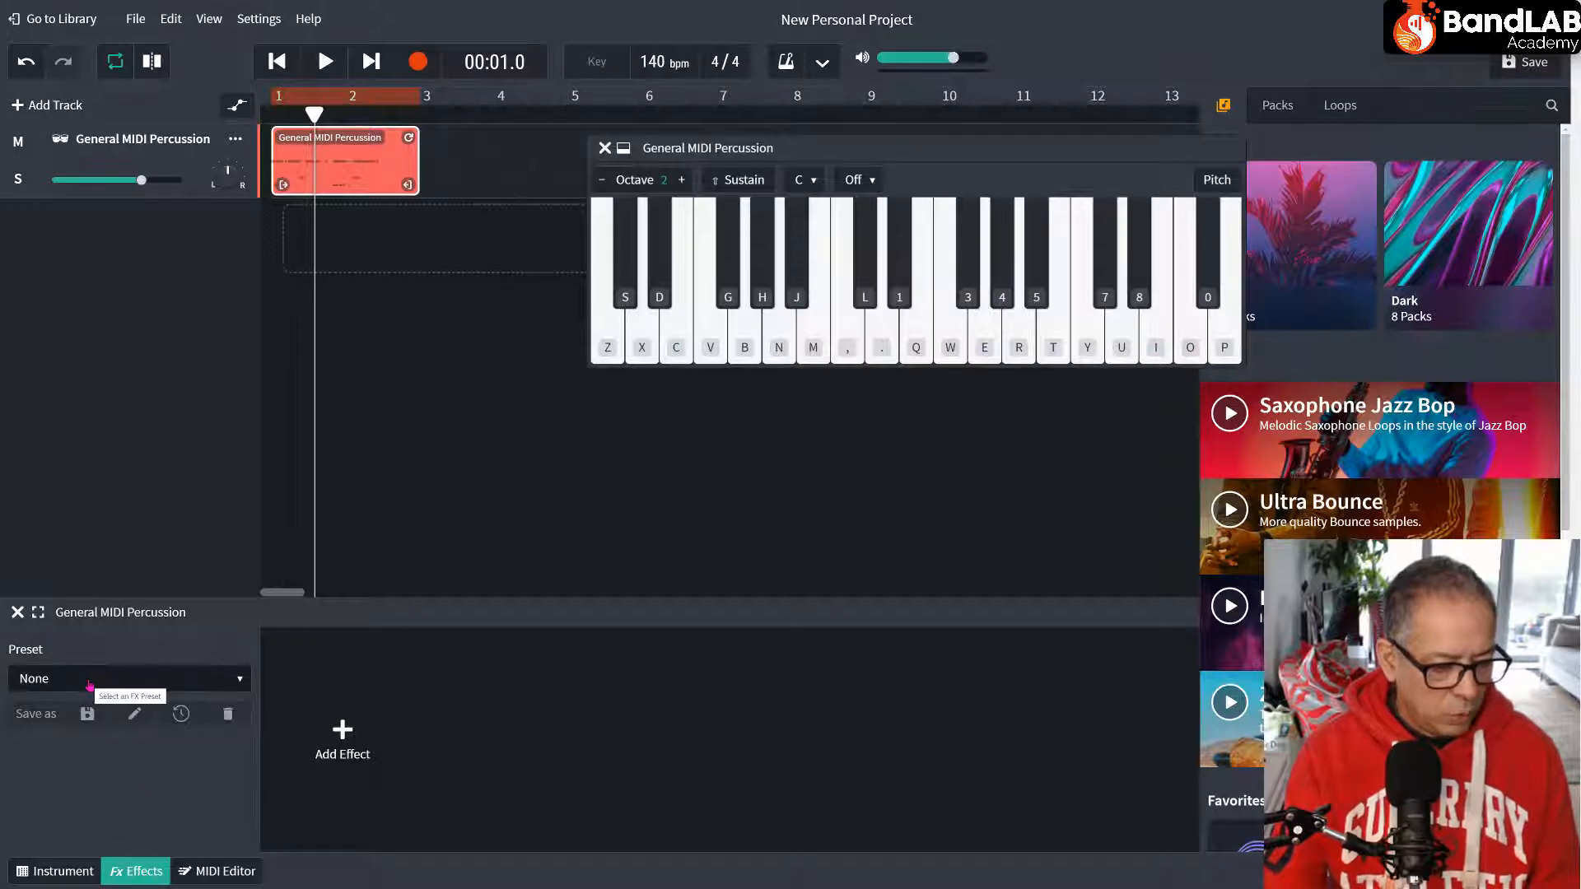
left_click(89, 685)
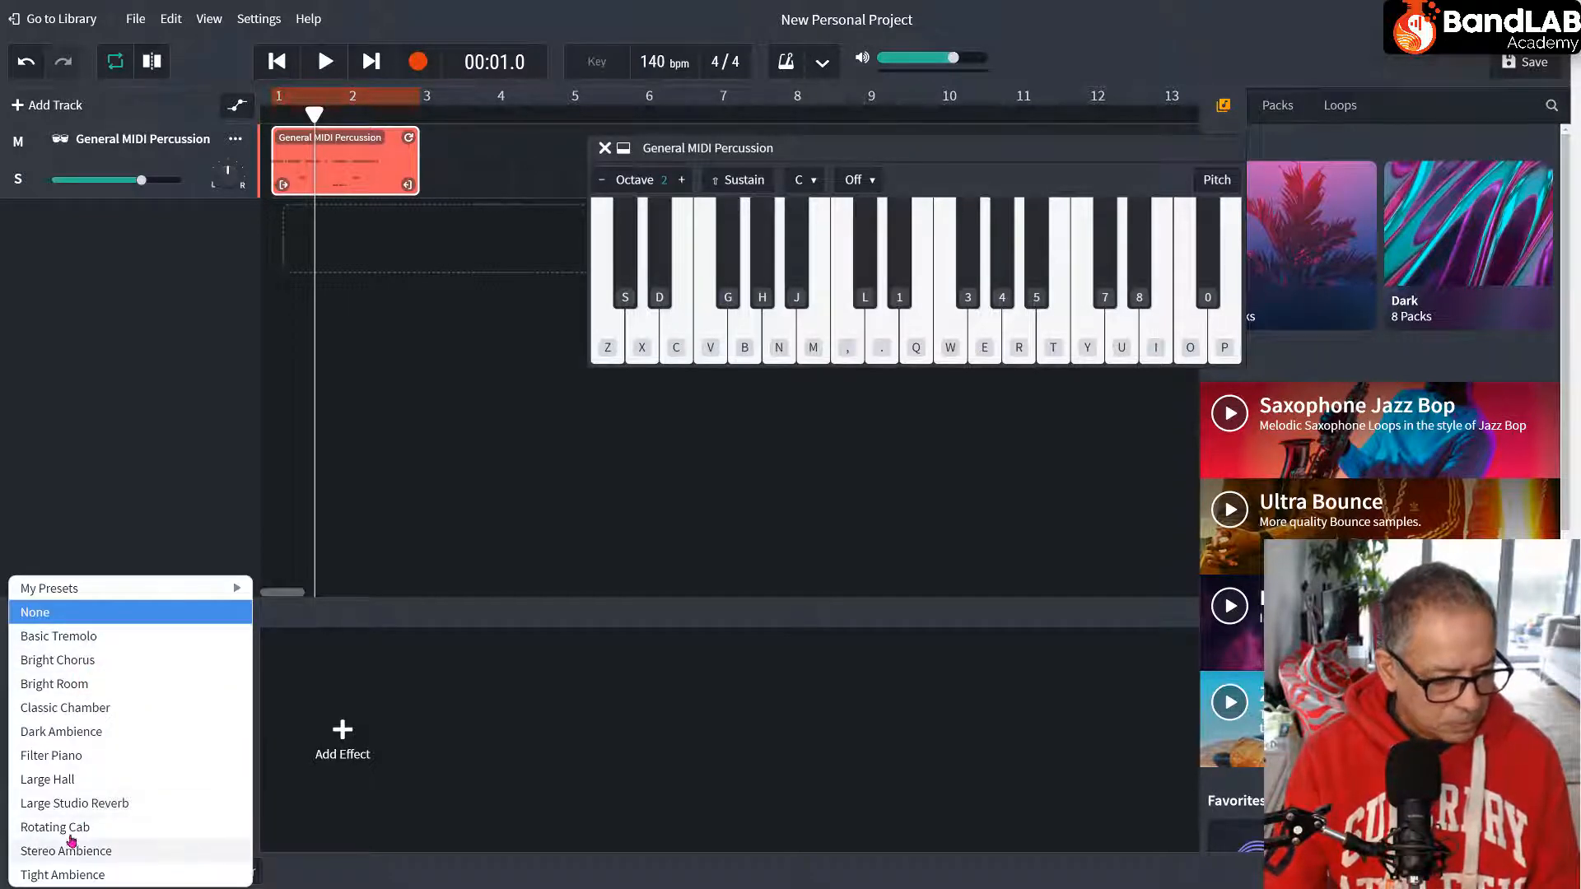
mouse_move(144, 588)
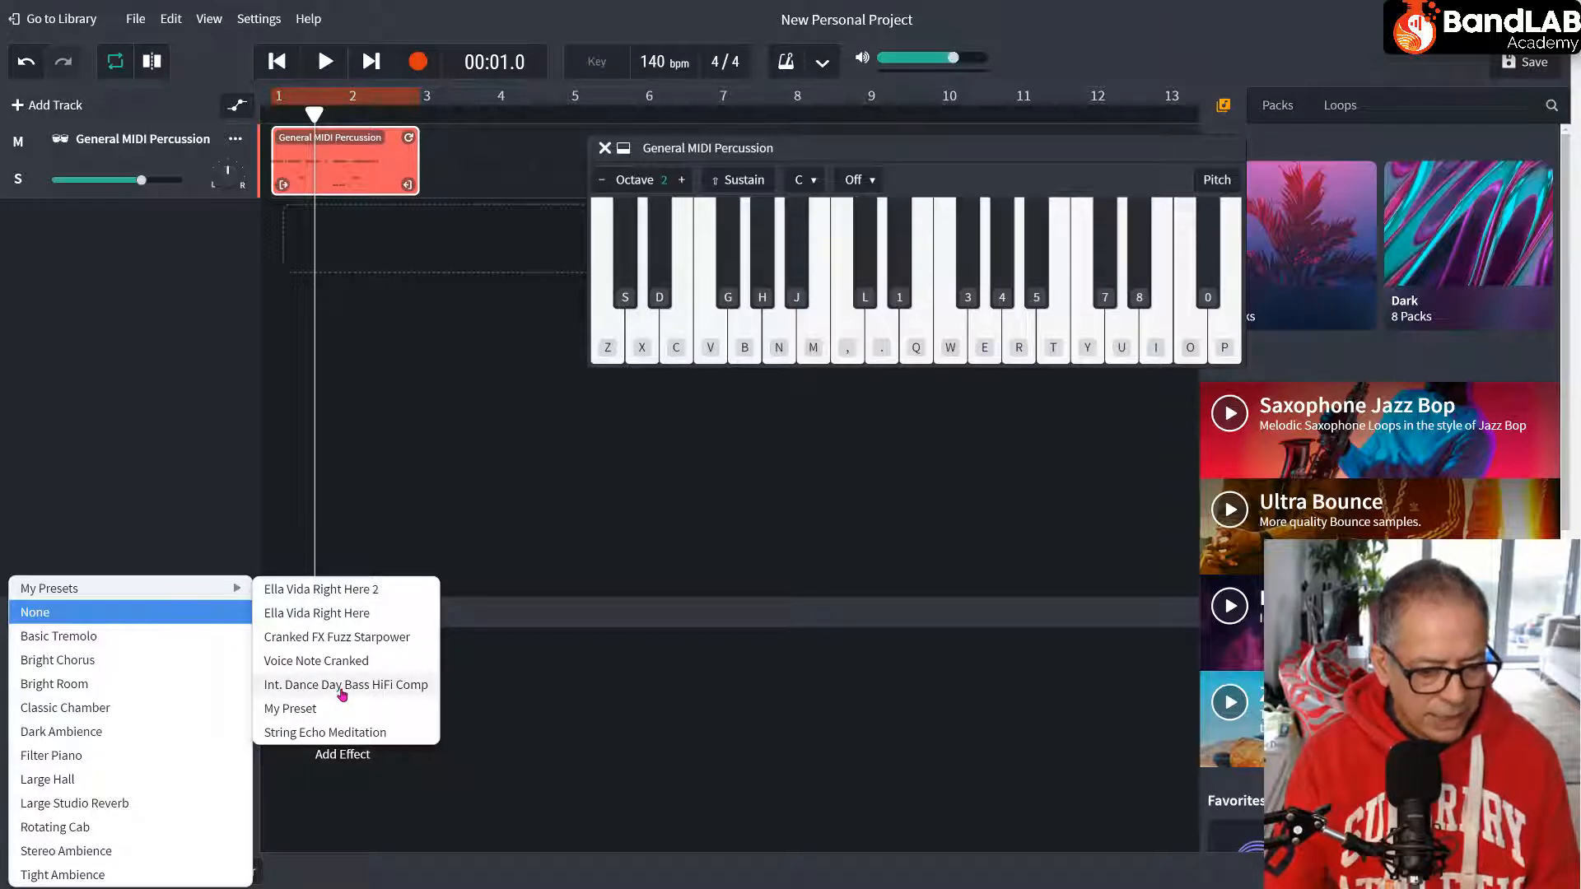
left_click(342, 691)
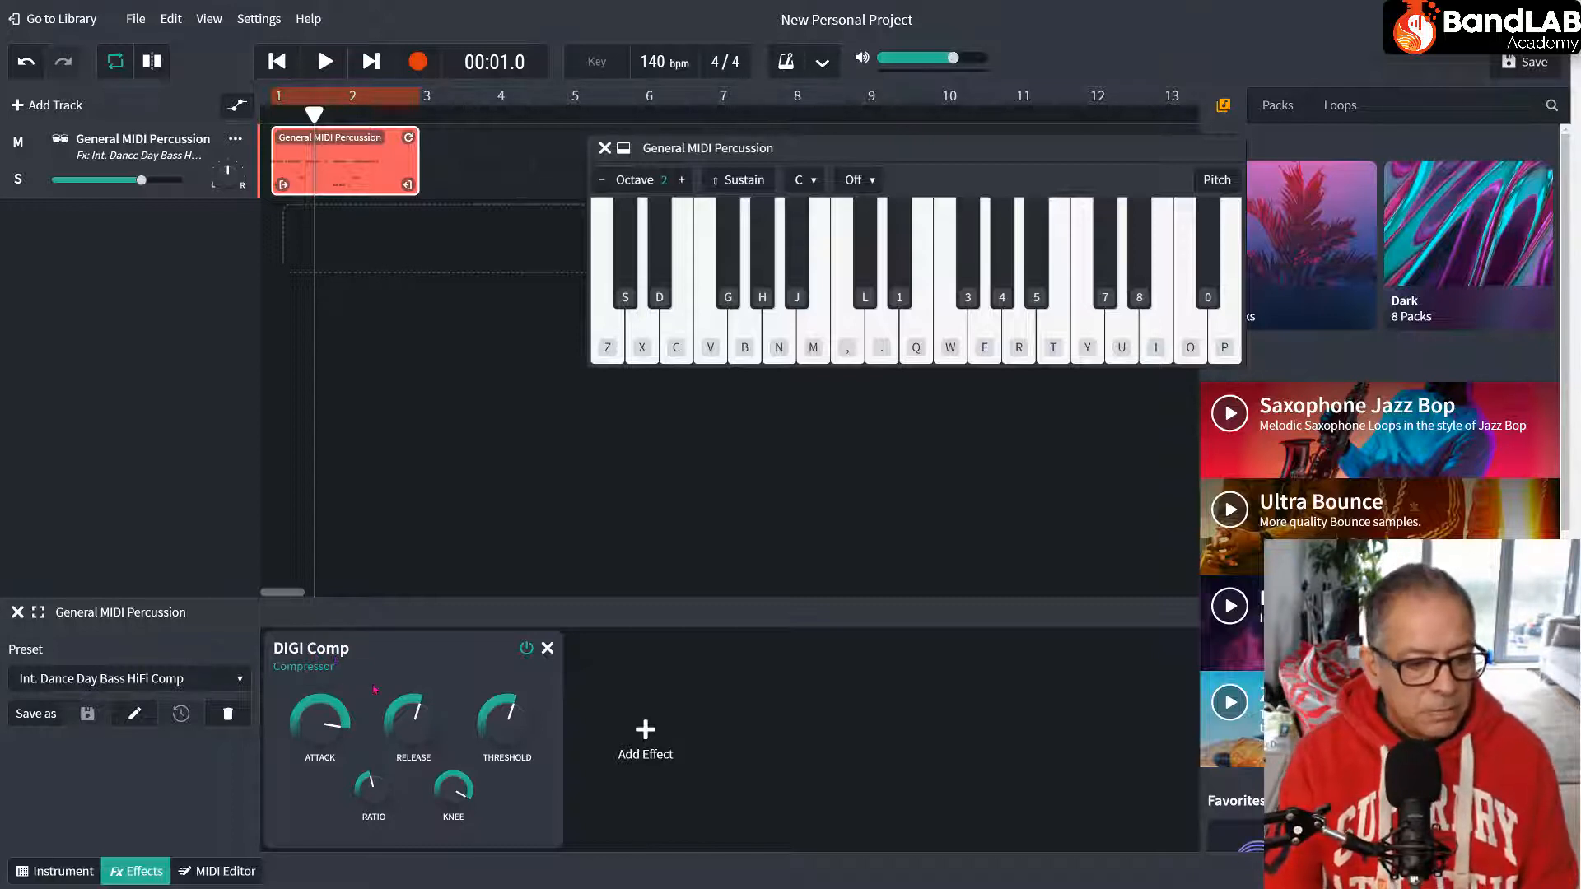
key("space")
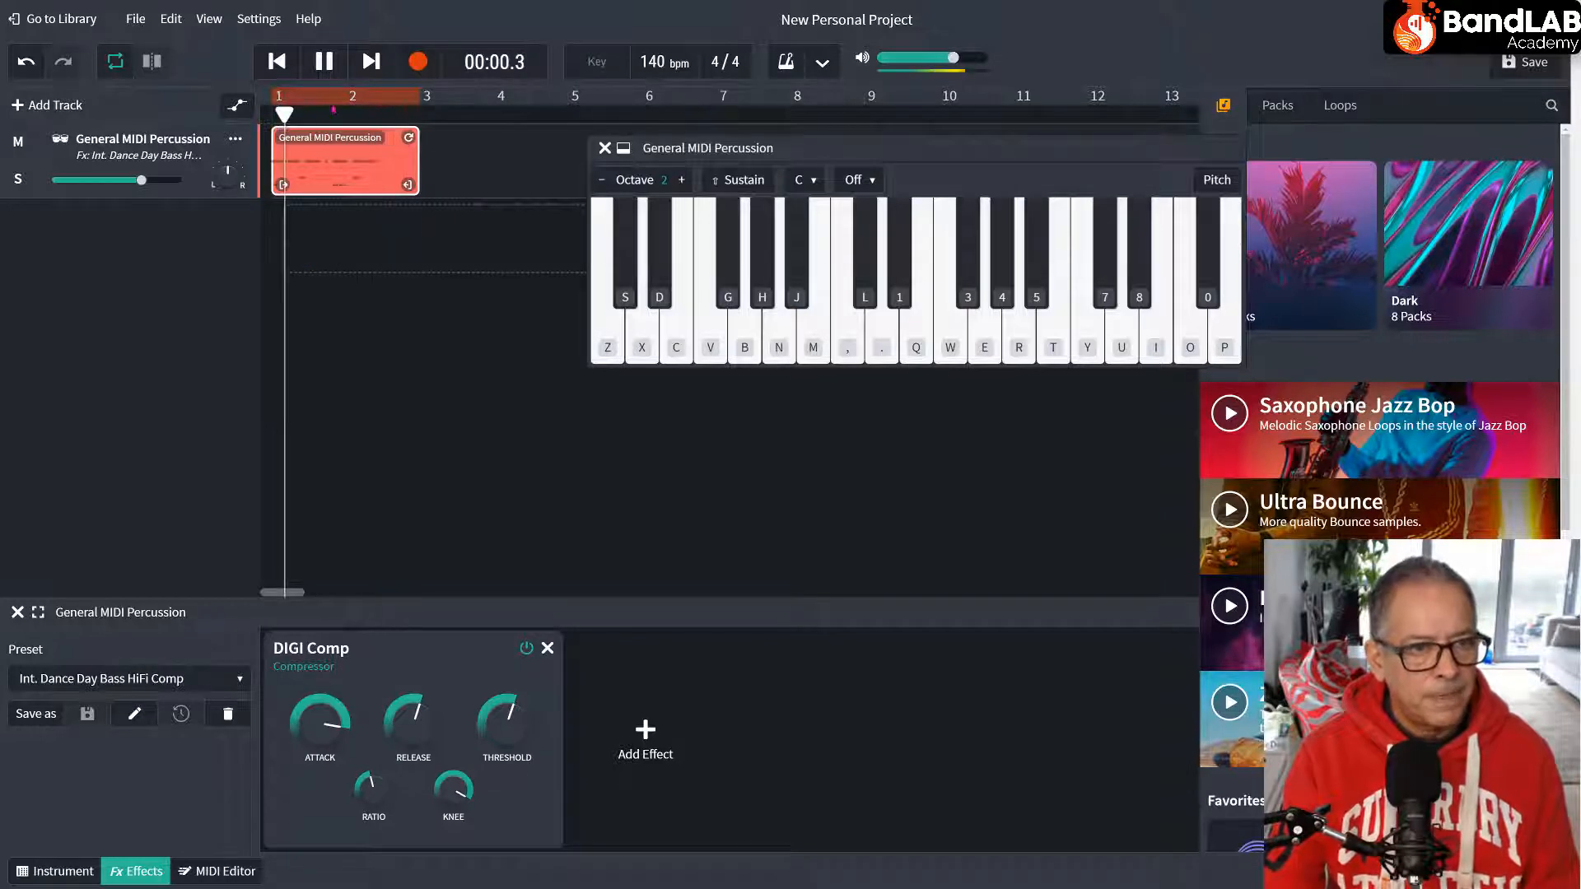
left_click(325, 61)
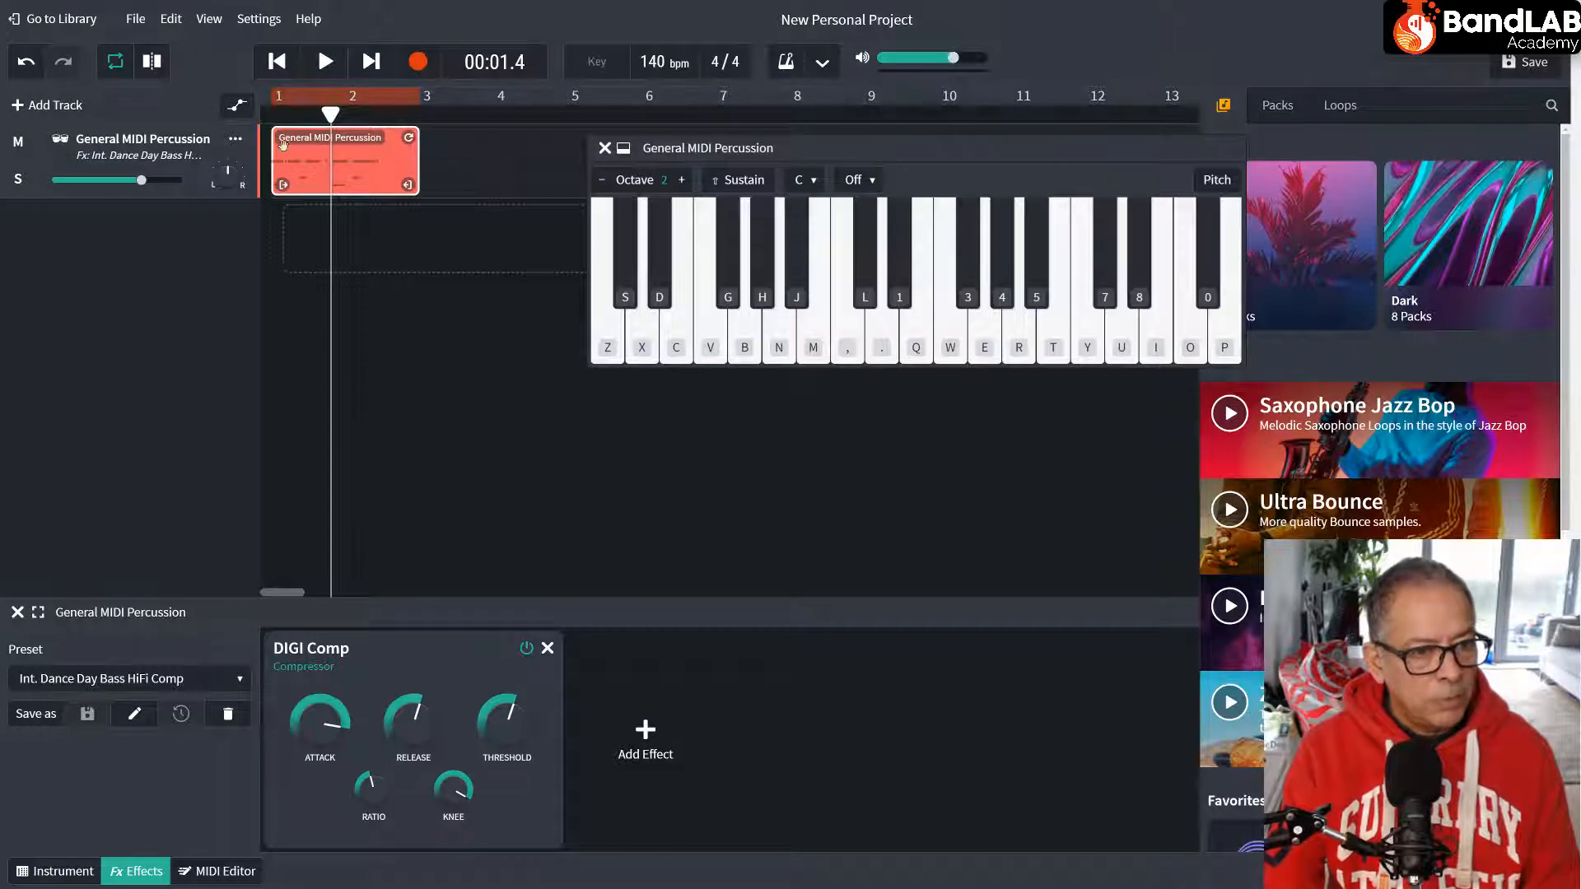
Duplicate the General MIDI Percussion track and solo the copy.
left_click(236, 142)
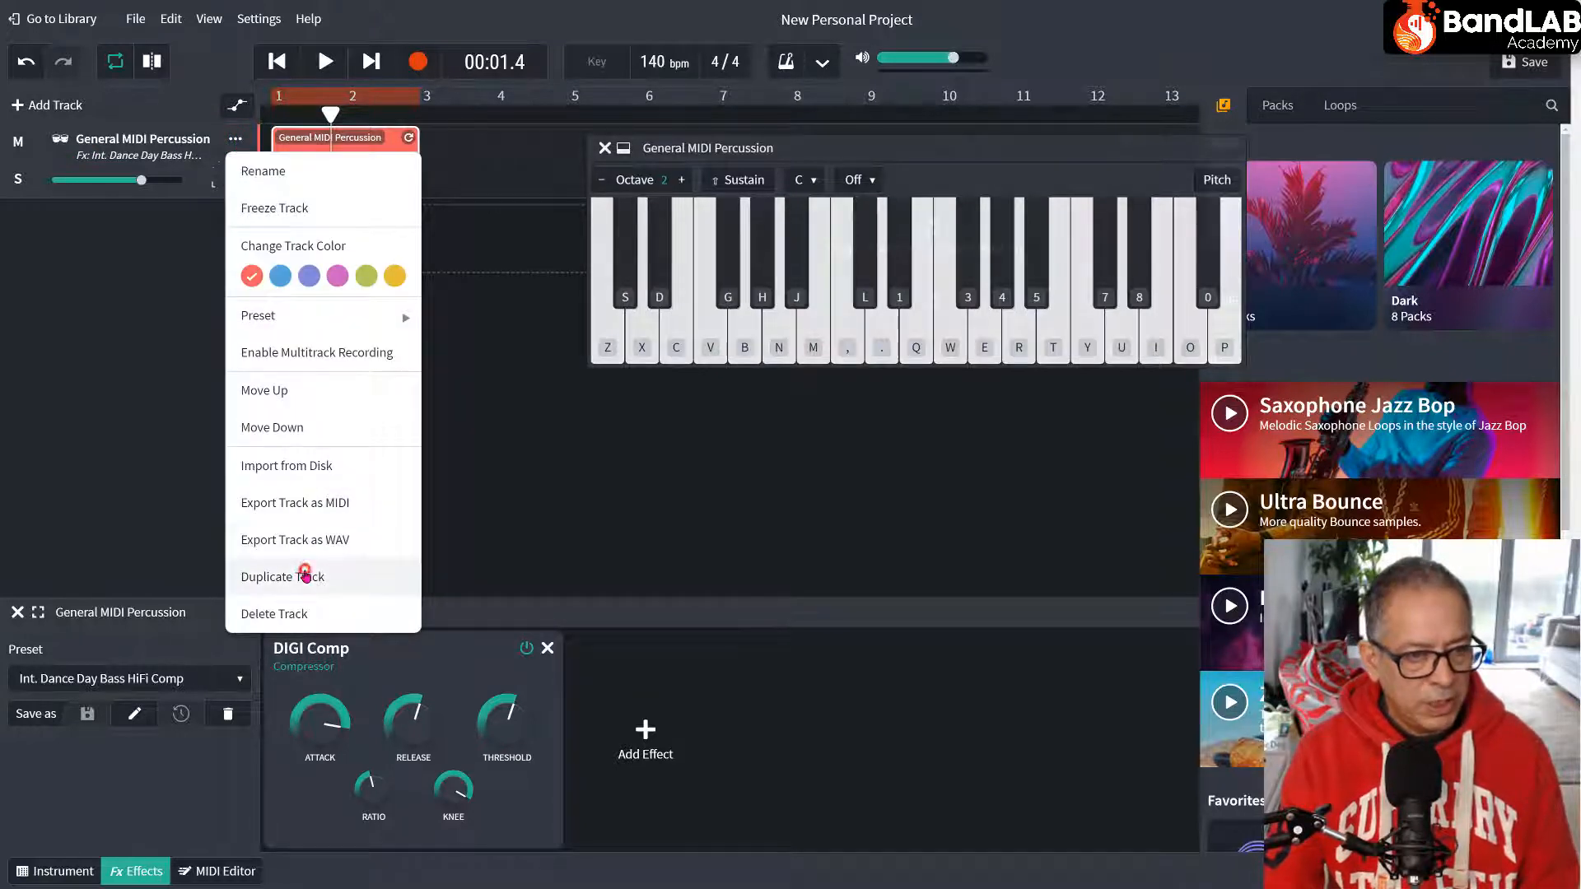
left_click(302, 574)
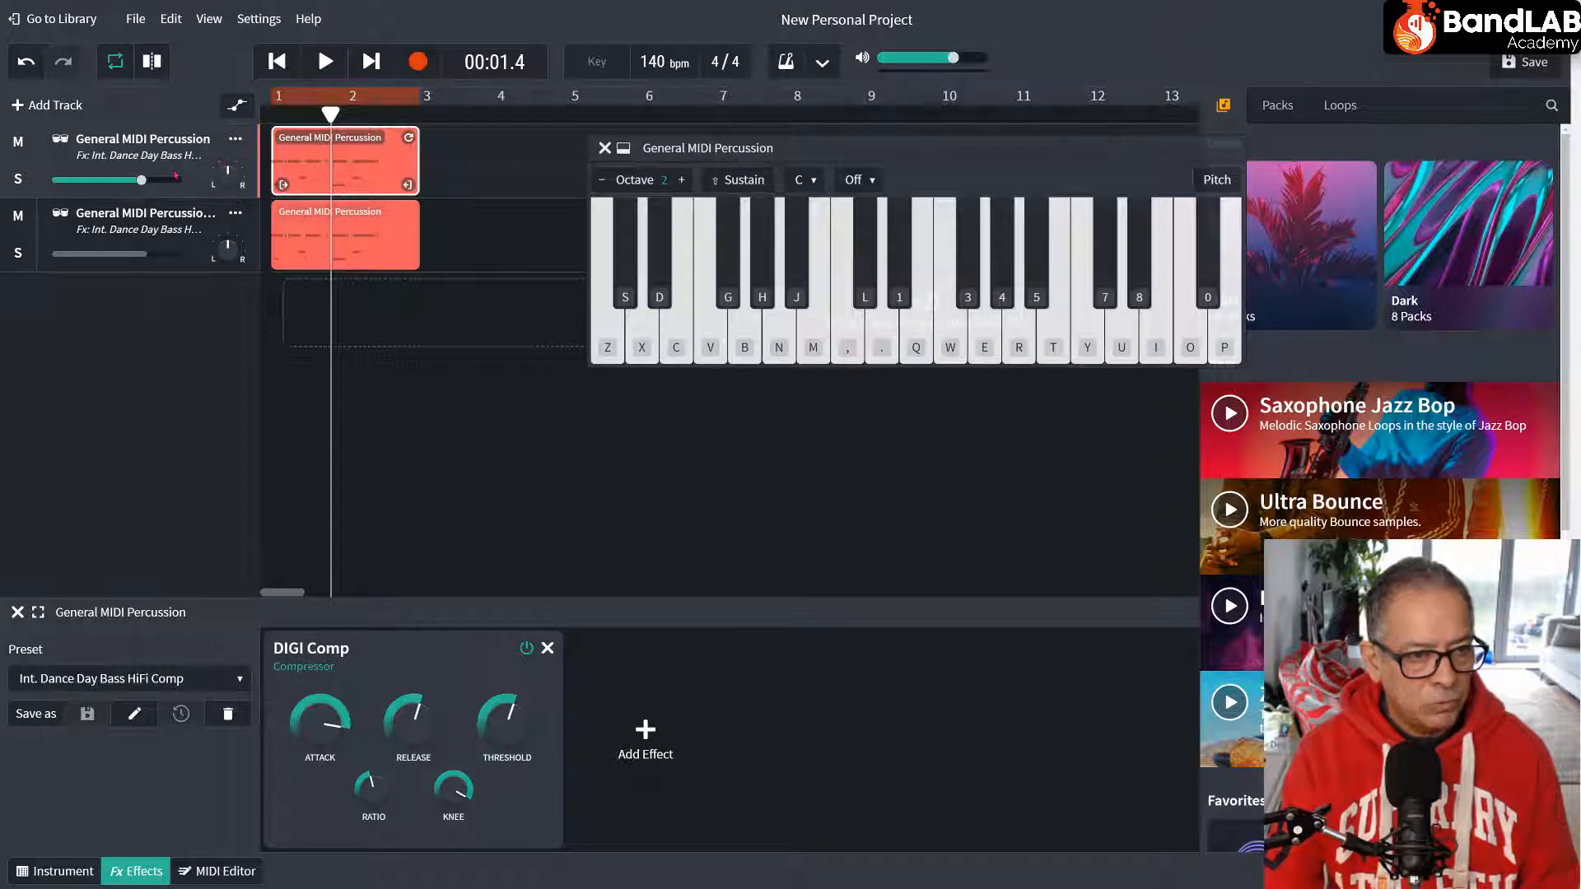
left_click(235, 139)
left_click(60, 479)
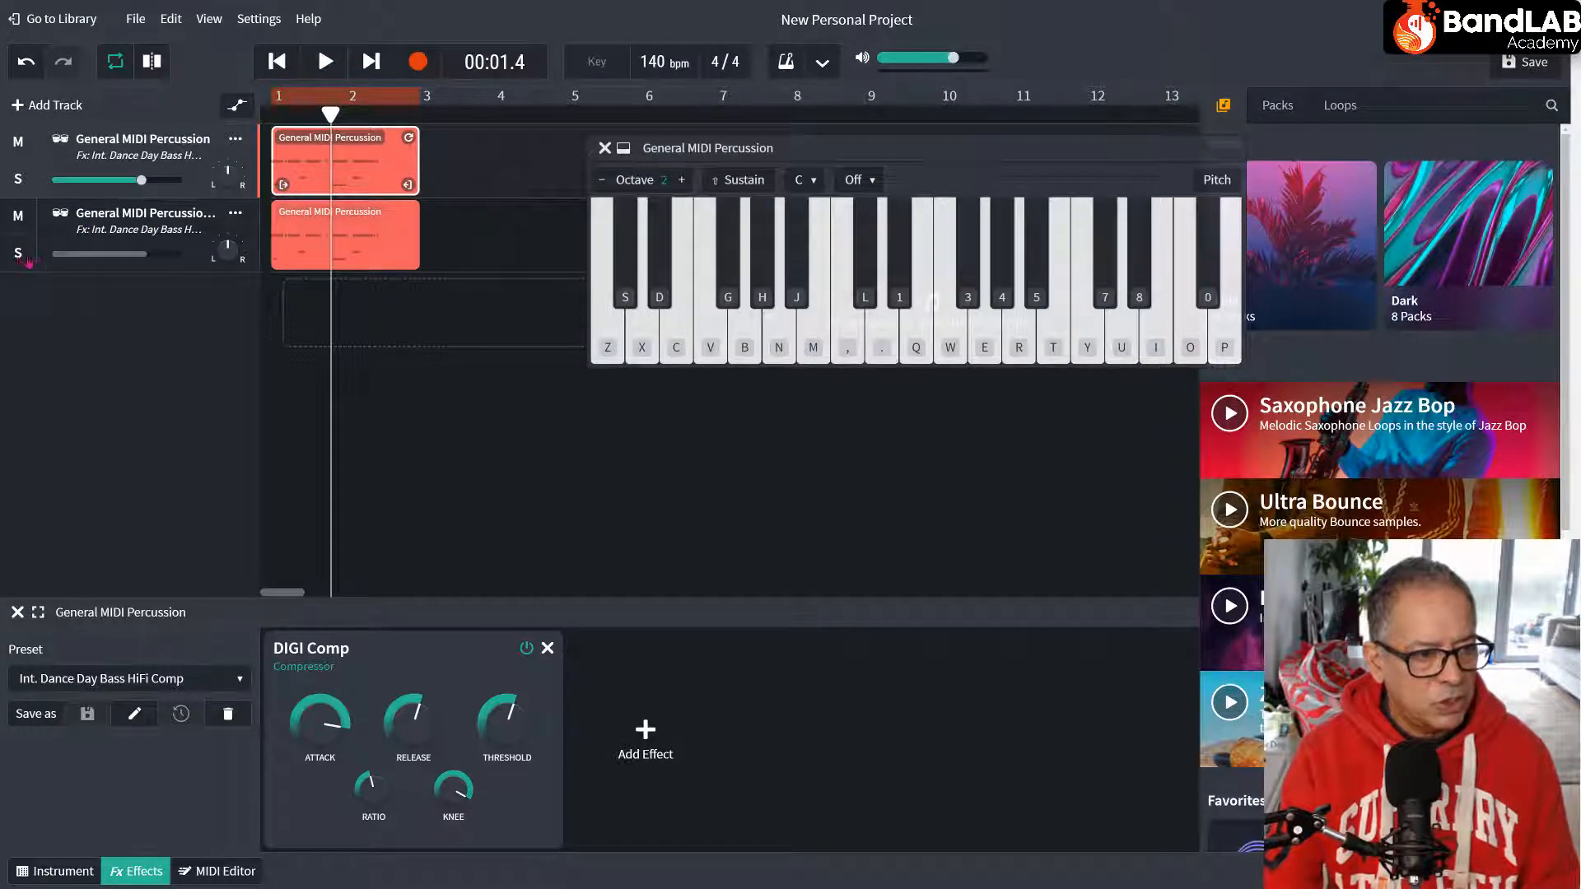
left_click(18, 254)
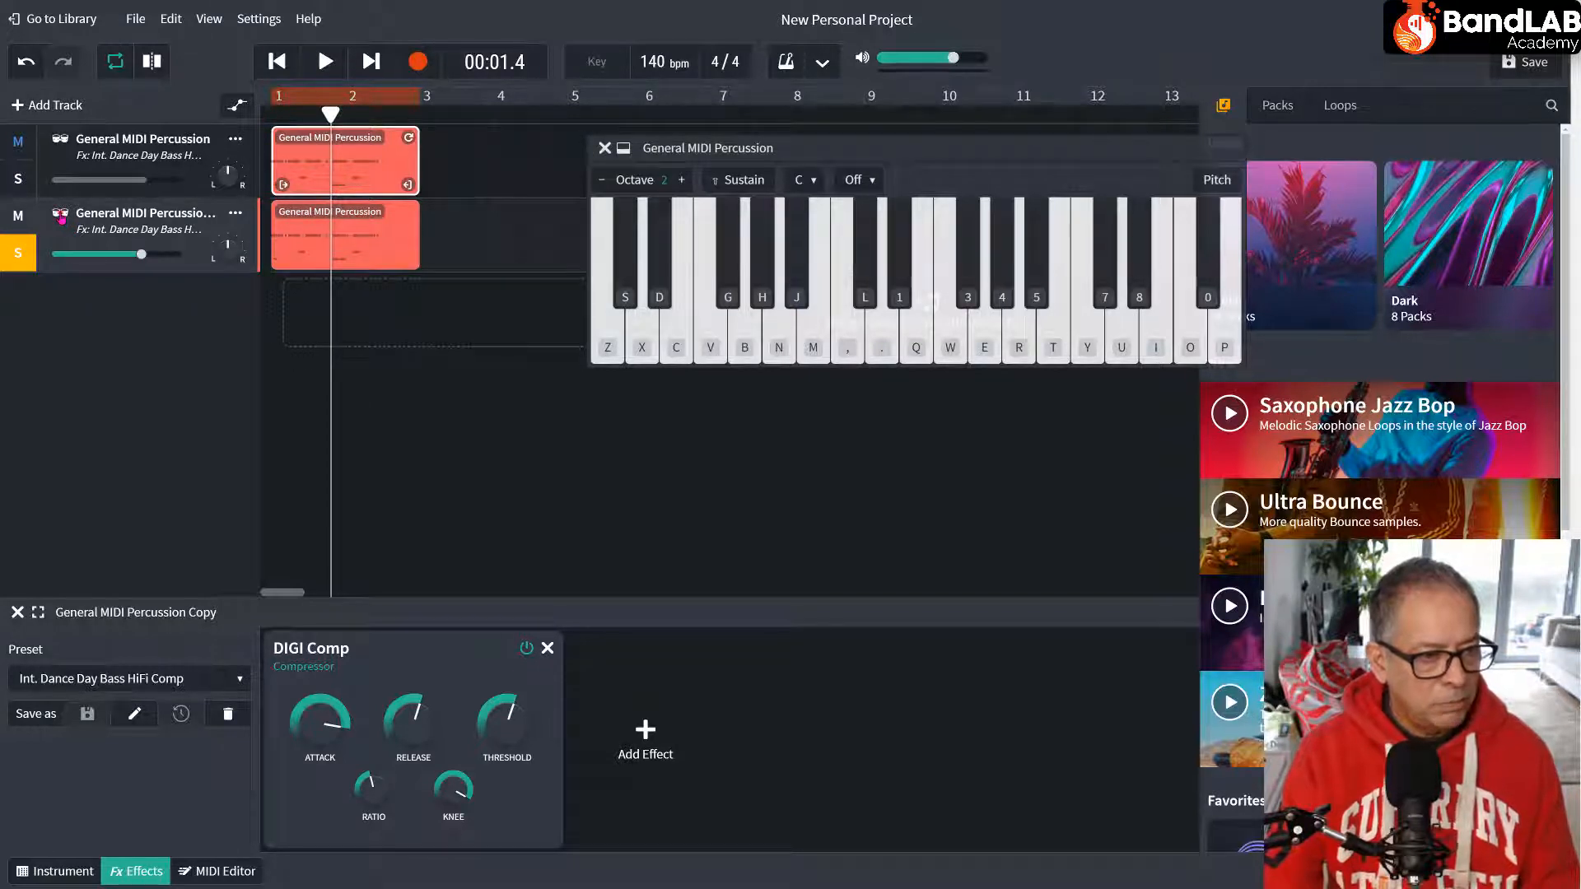
Change the copied track's instrument to the Future Grunge kit from Creator Kits and audition it with the loop.
left_click(60, 216)
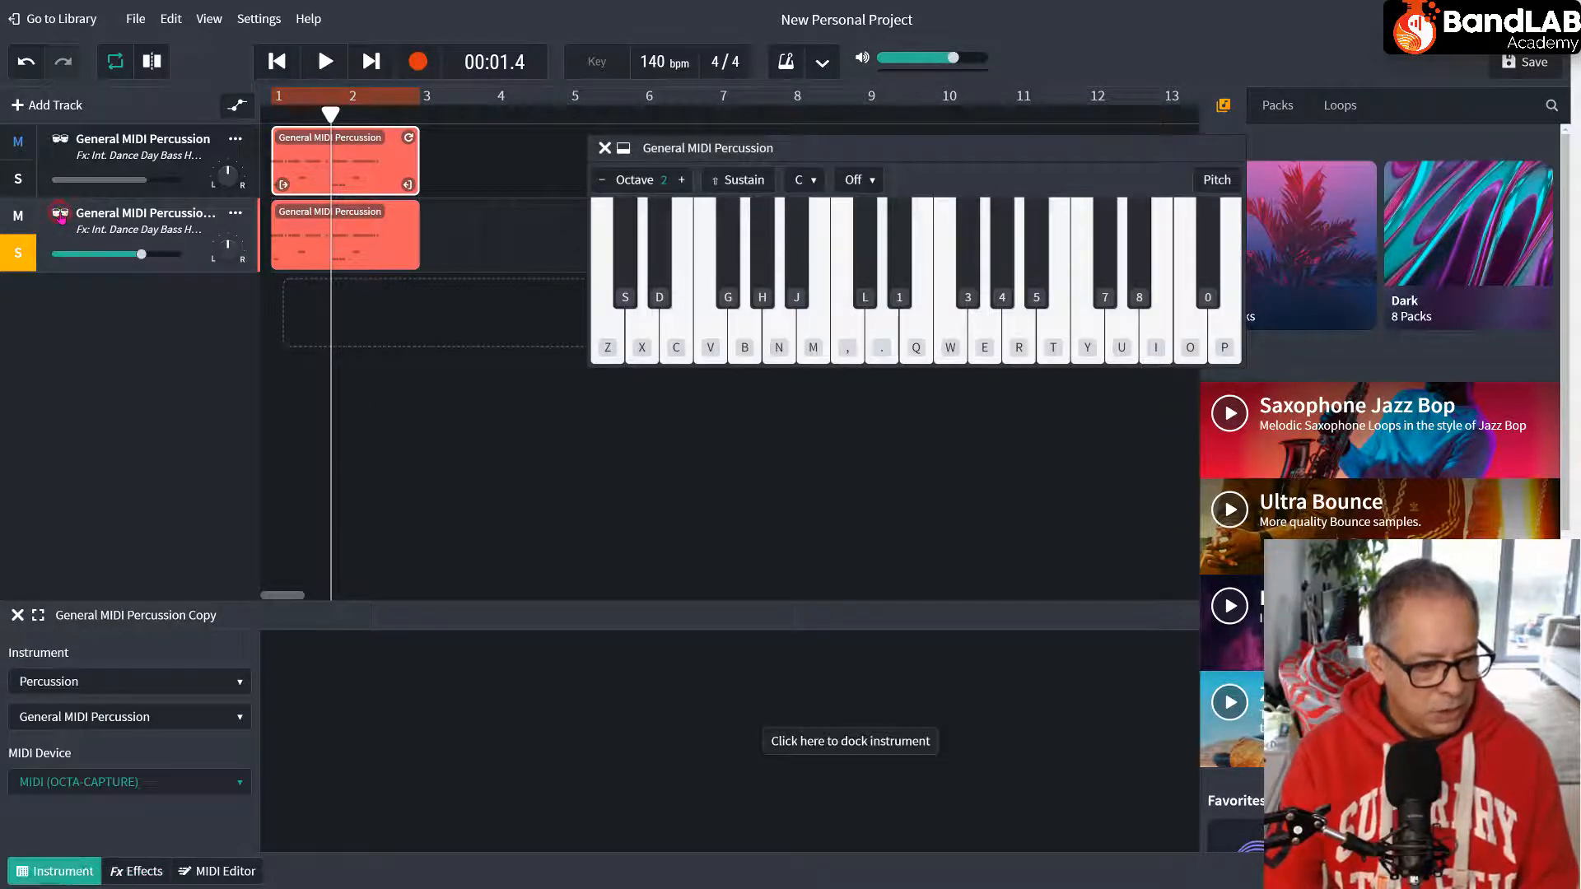
left_click(101, 683)
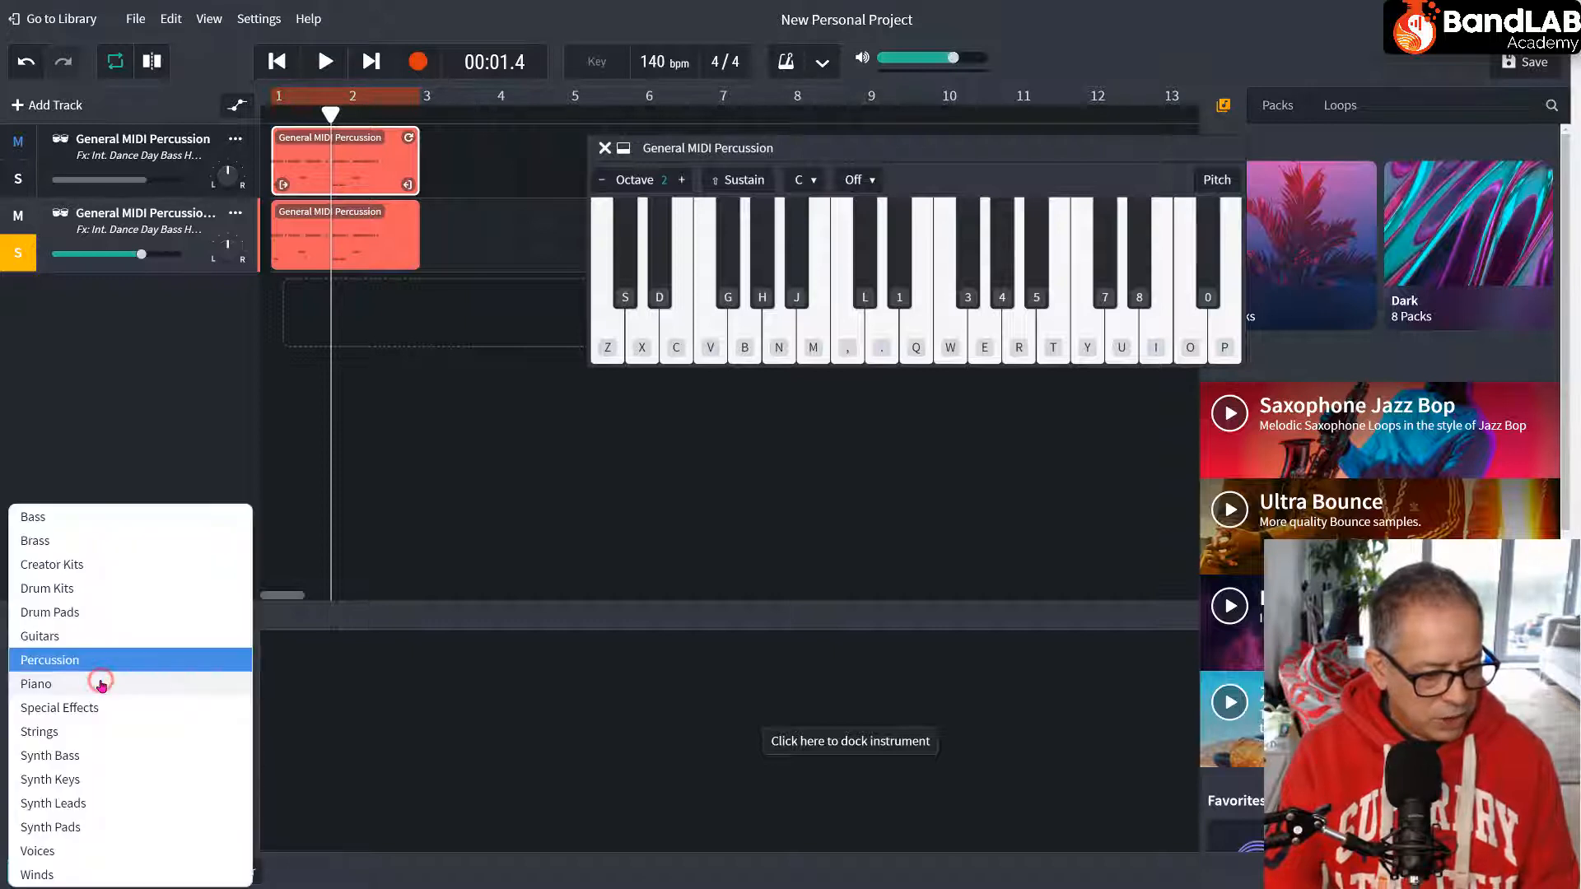
left_click(99, 564)
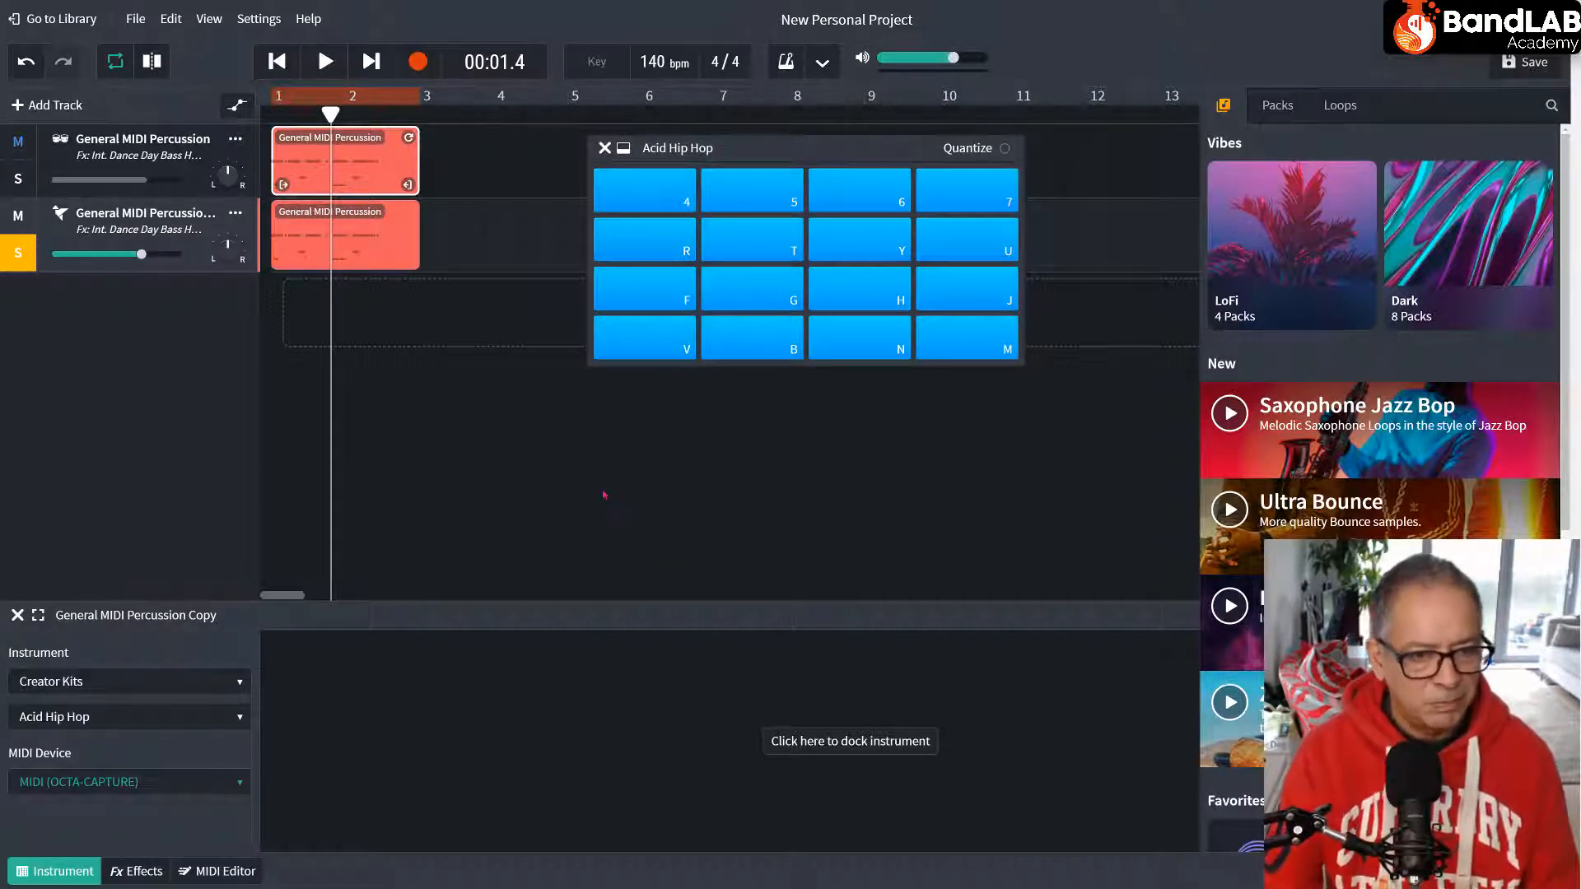
left_click(79, 716)
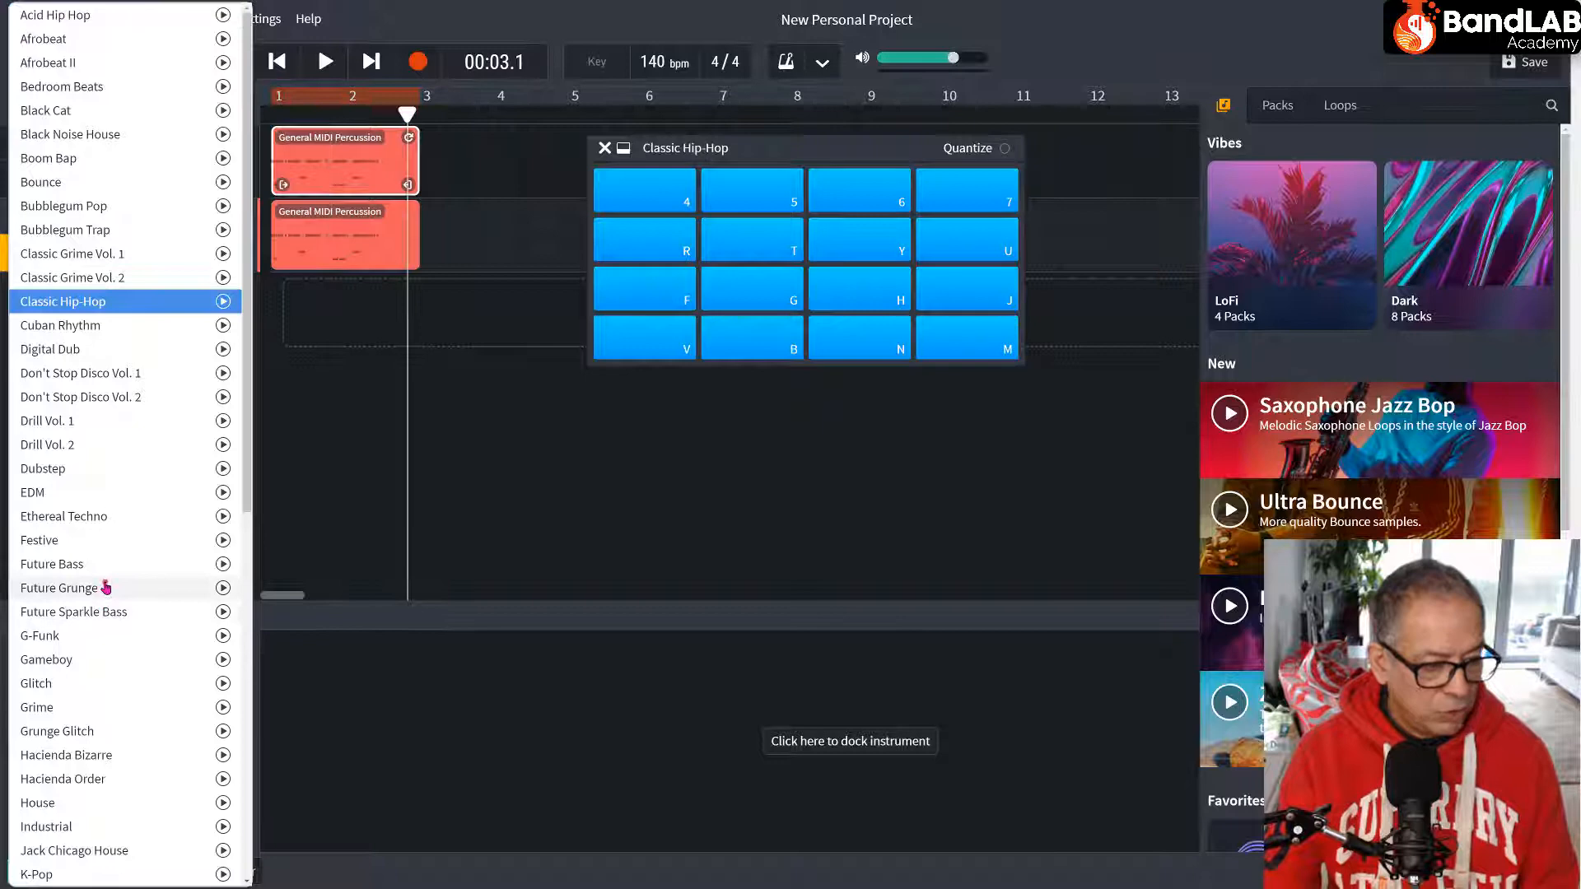
left_click(106, 587)
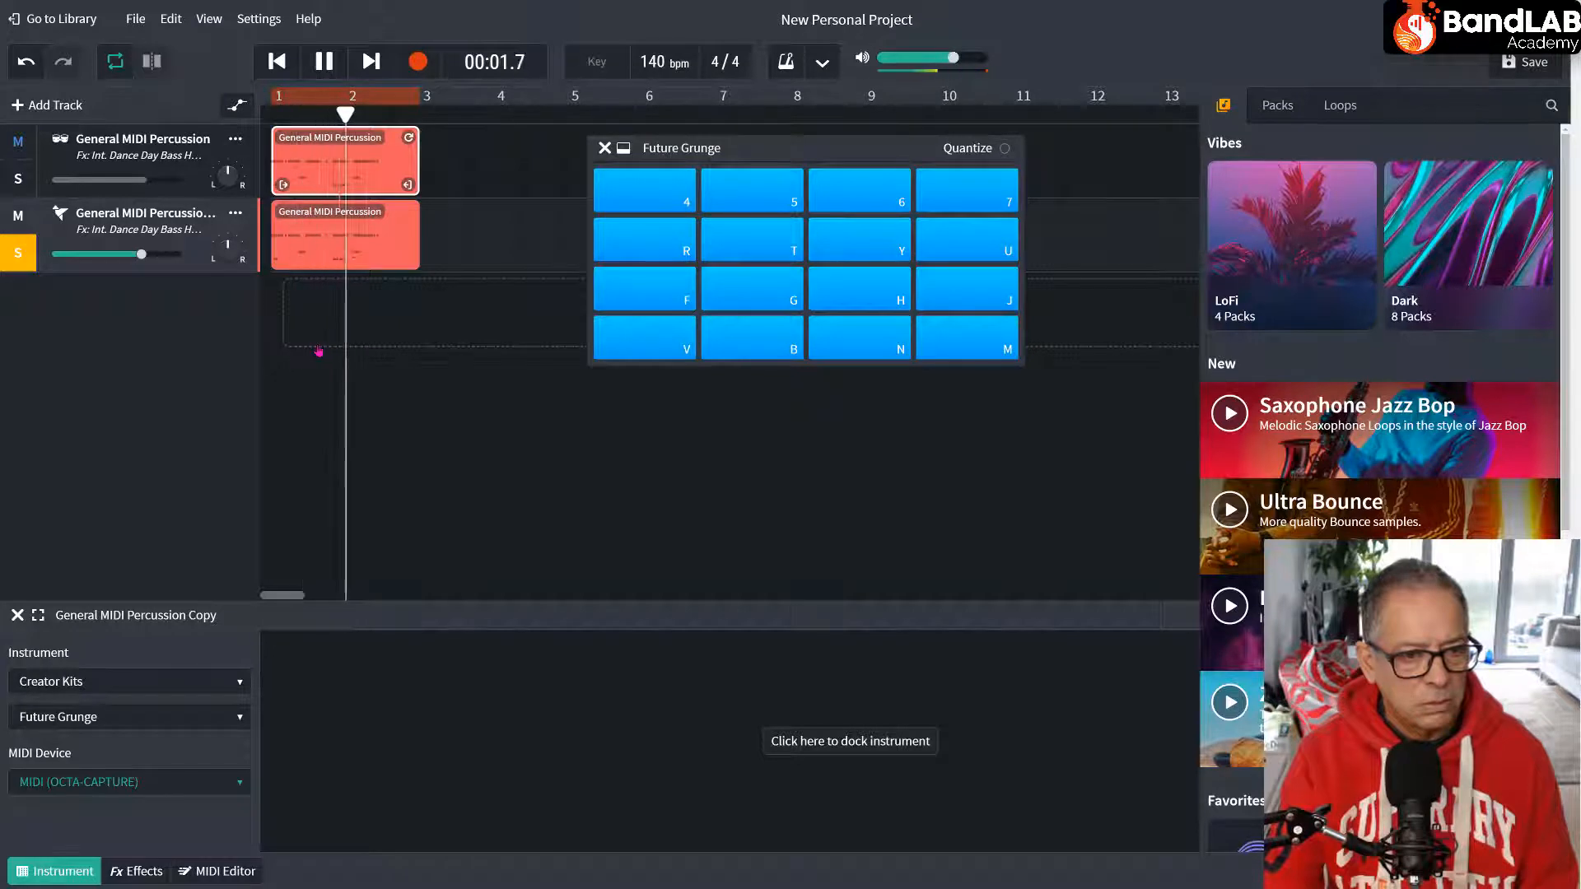
key("space")
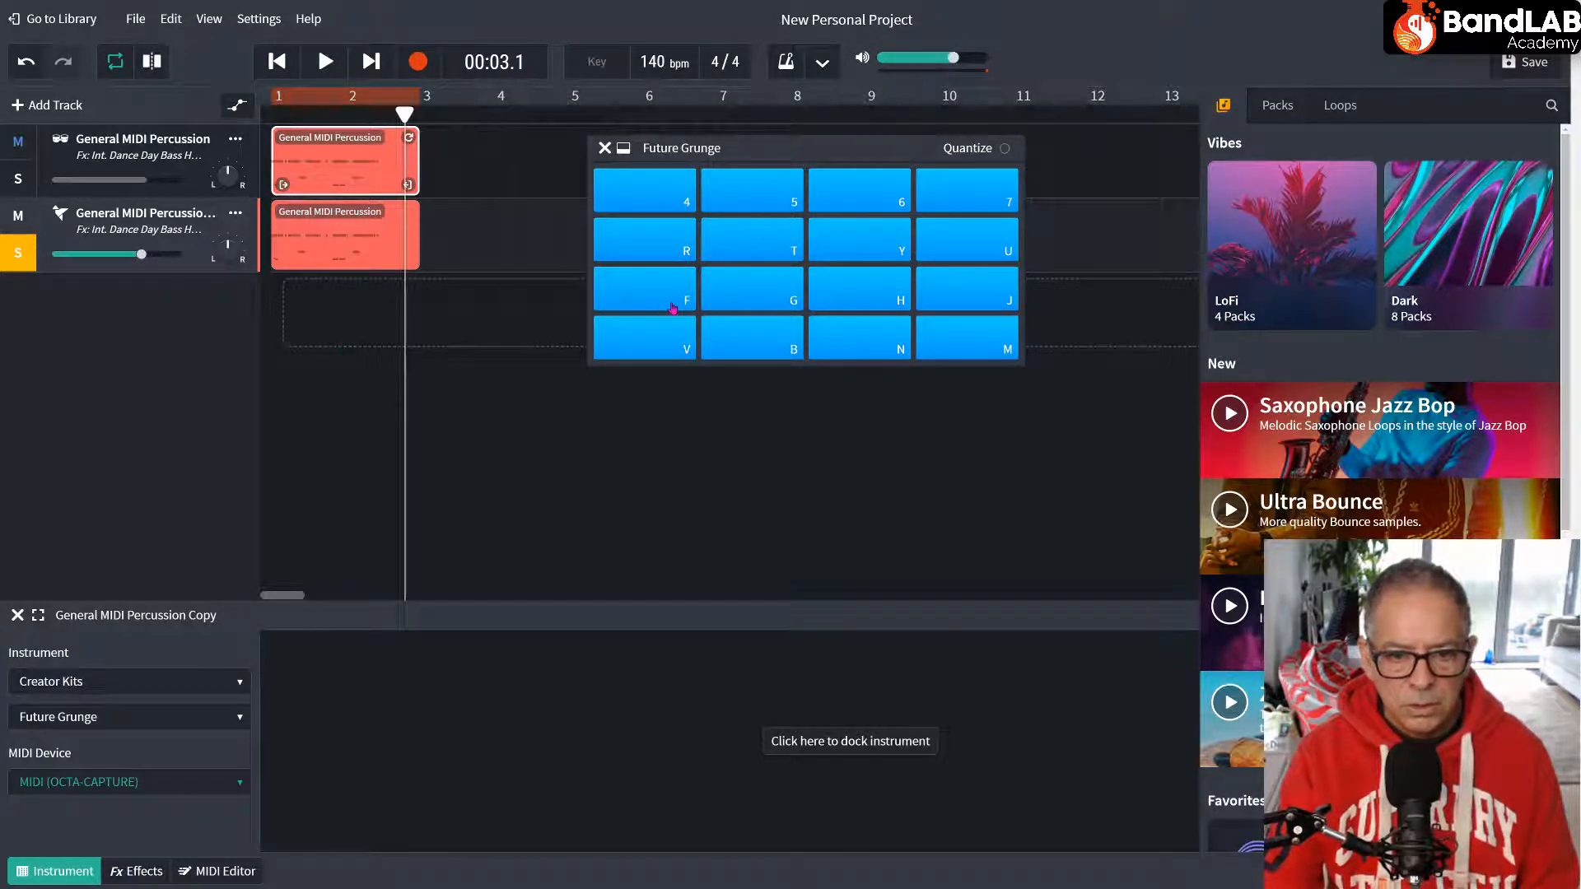
Delete the uppermost row of short repeated notes from the copied track's MIDI region and play the loop.
double_click(343, 234)
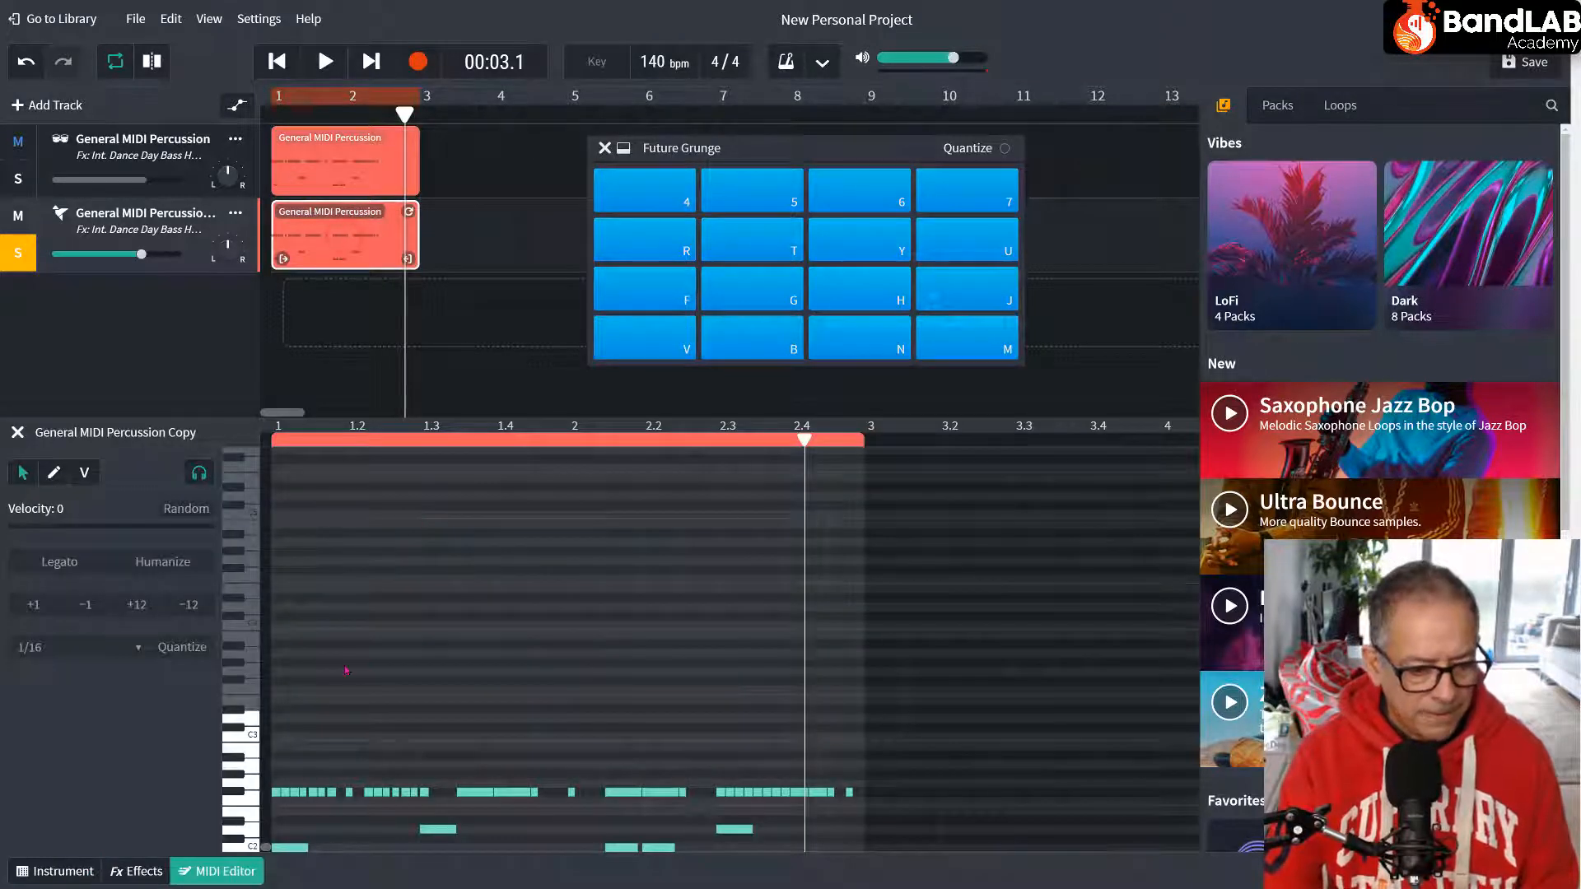
scroll(345, 670, "down", 3)
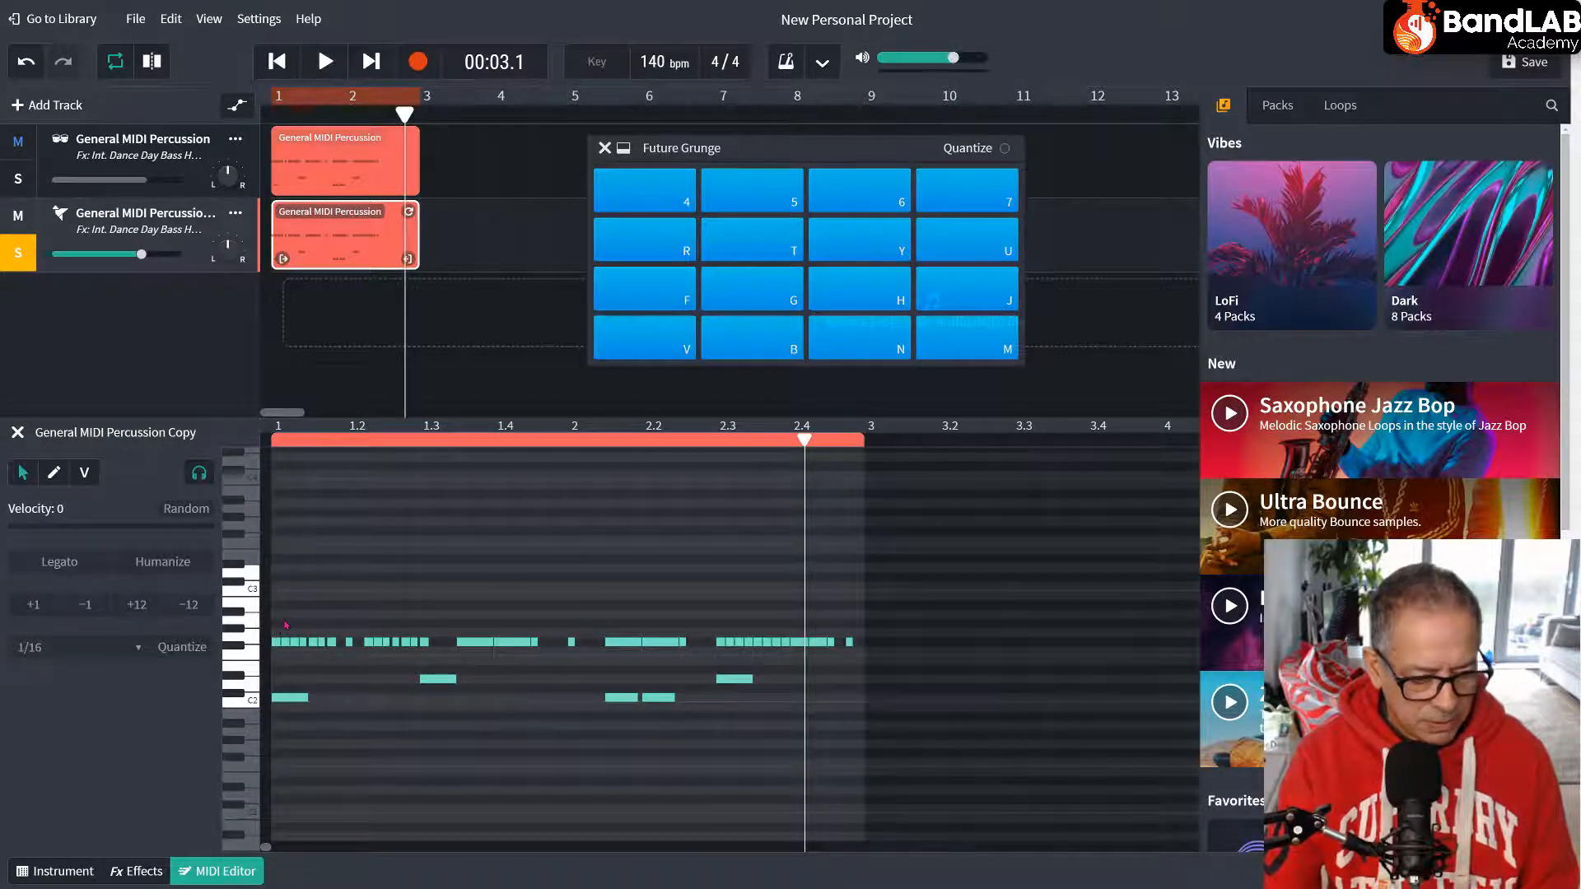
left_click_drag(875, 642, 256, 663)
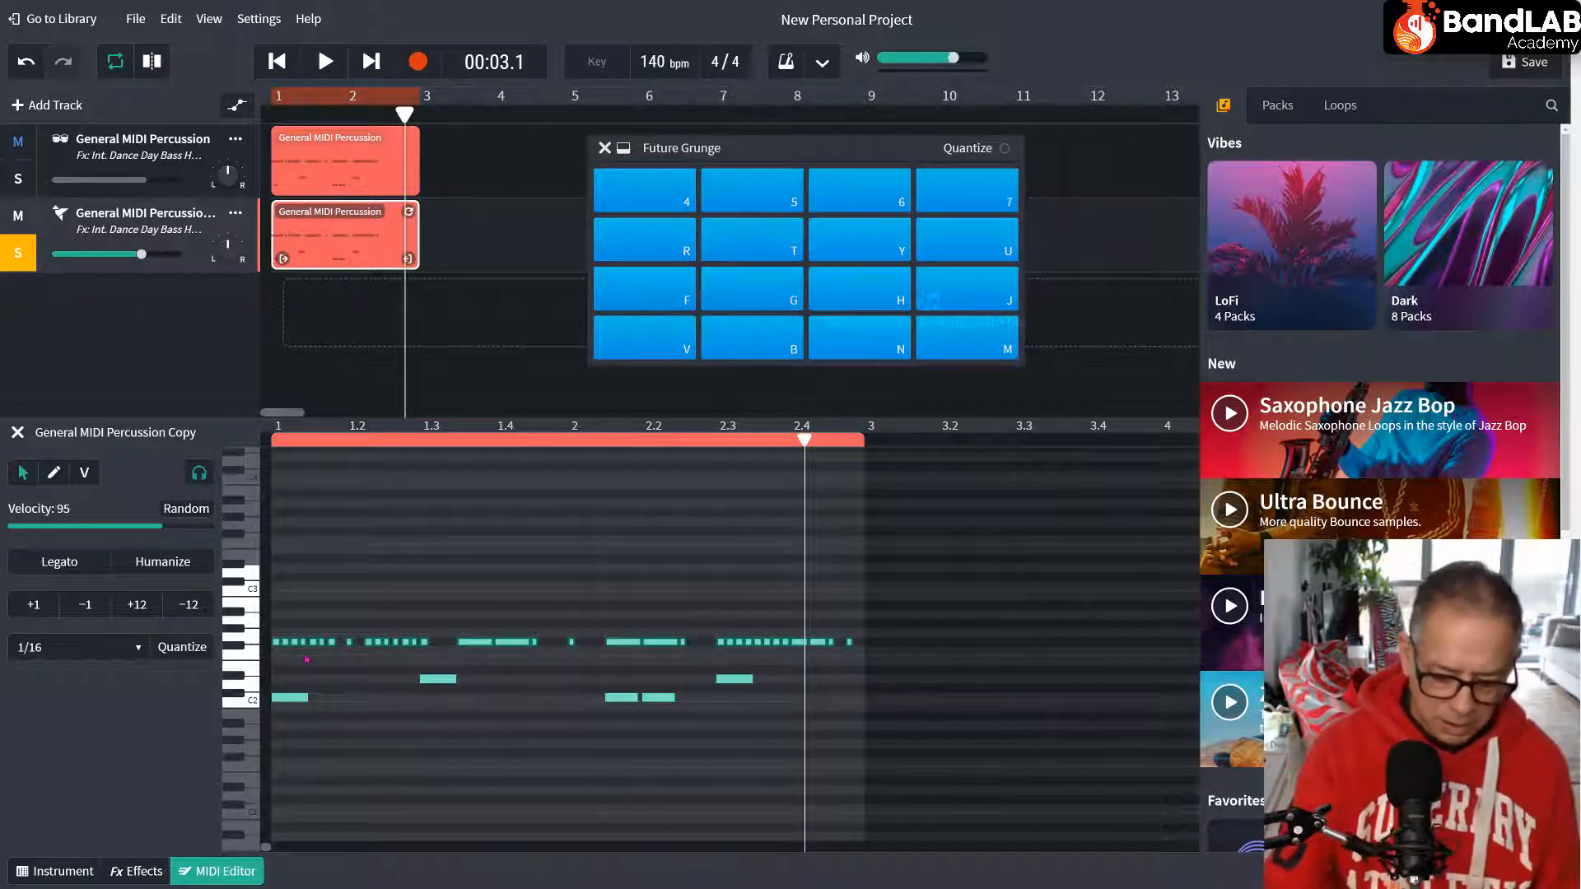
key("Delete")
key("space")
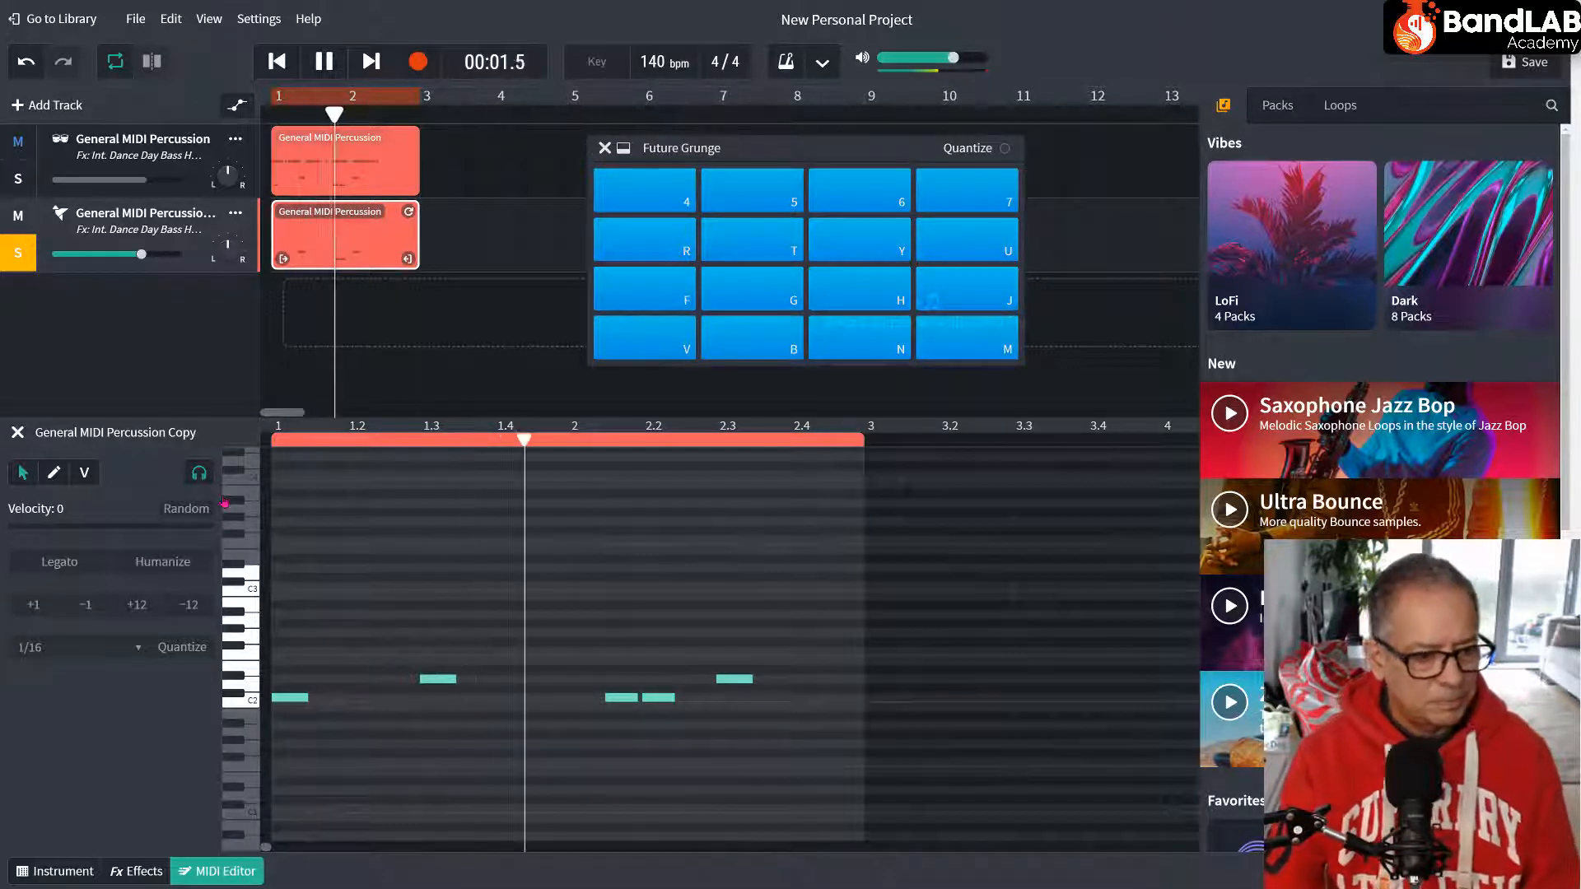
key("space")
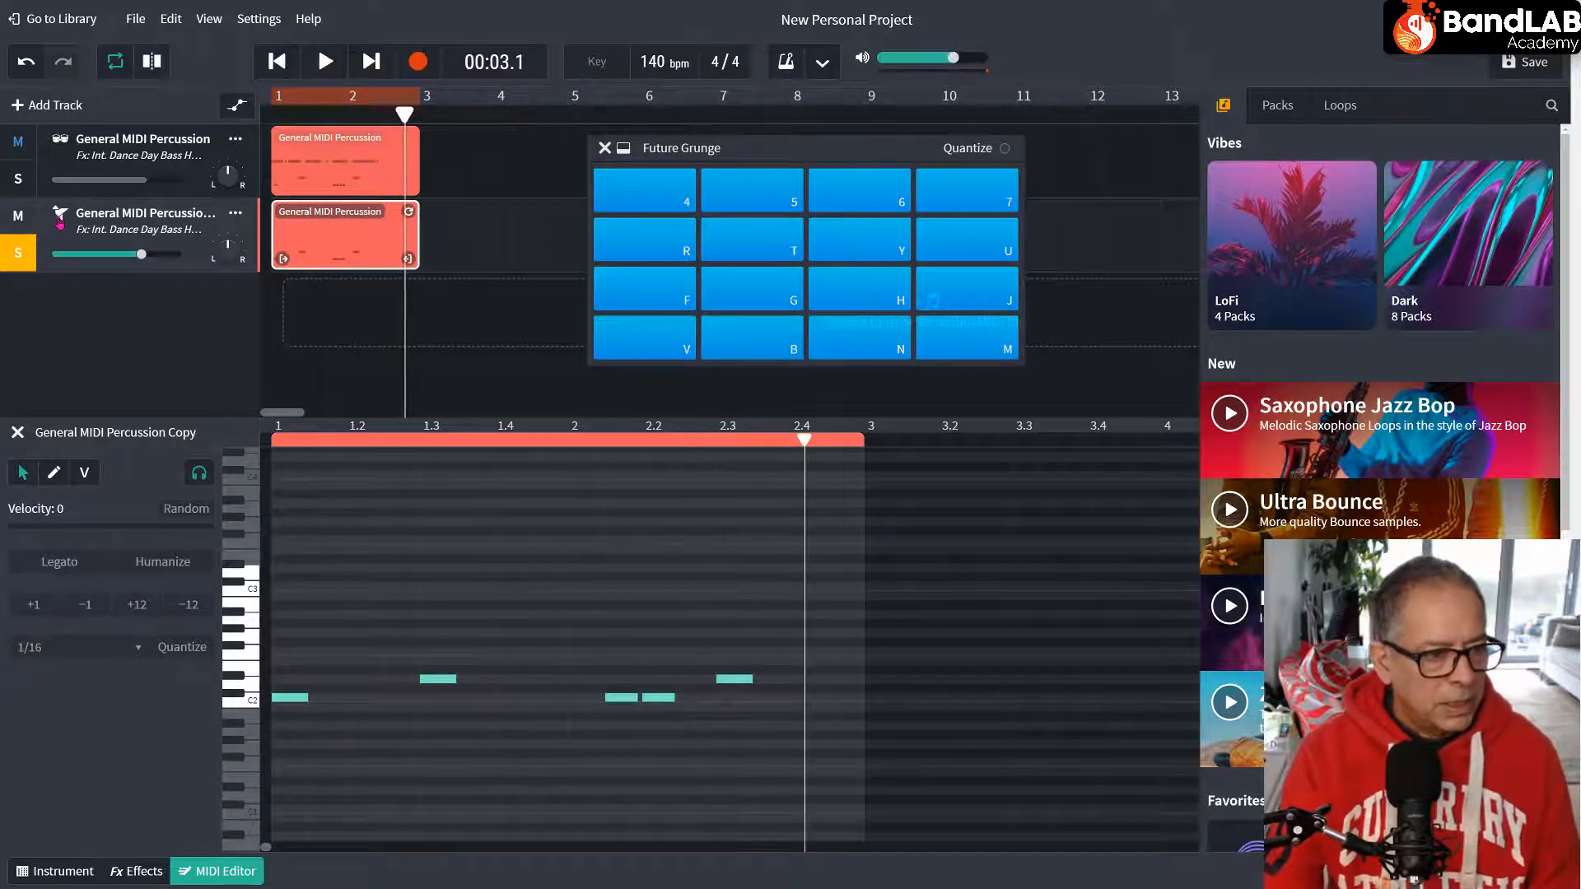
Rename the General MIDI Percussion copy track as Creatr Future Grunge.
left_click(59, 219)
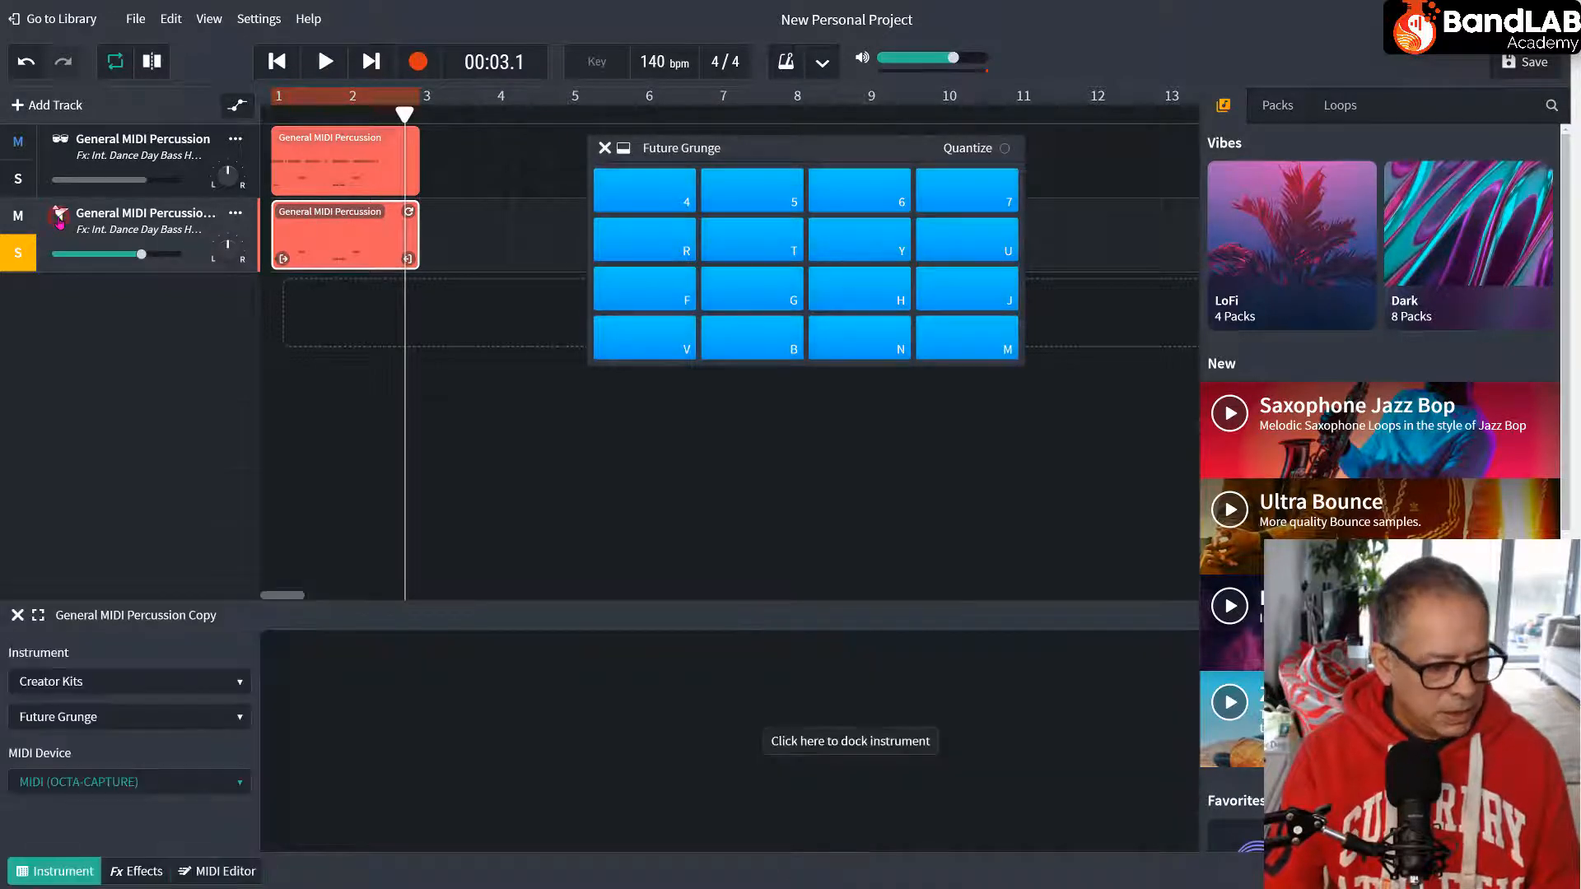
double_click(98, 212)
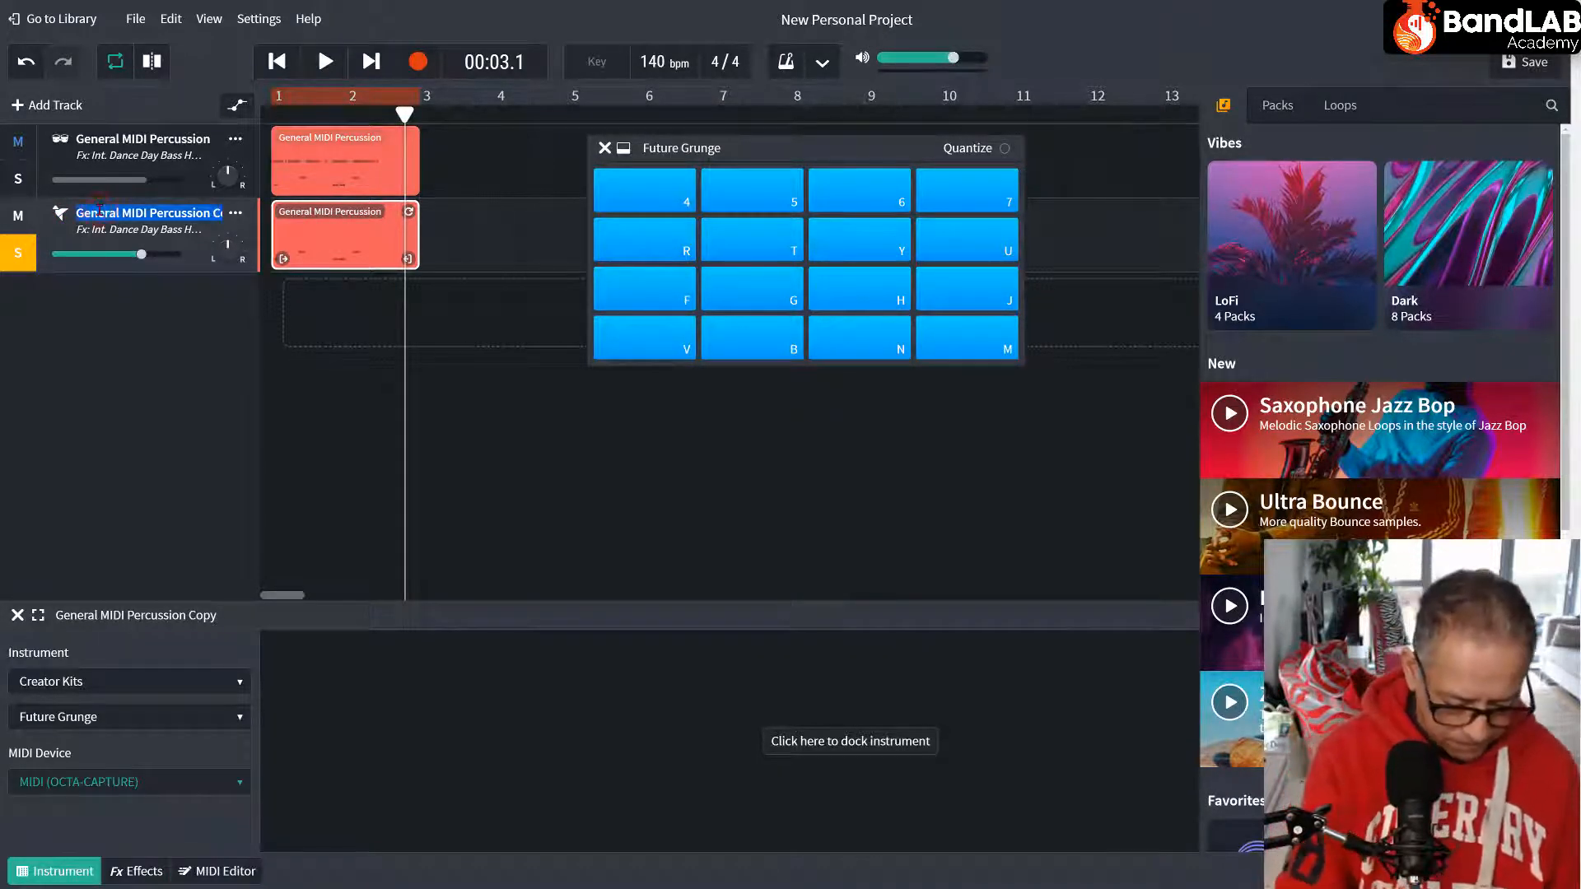
type("Creatr Future Grunge")
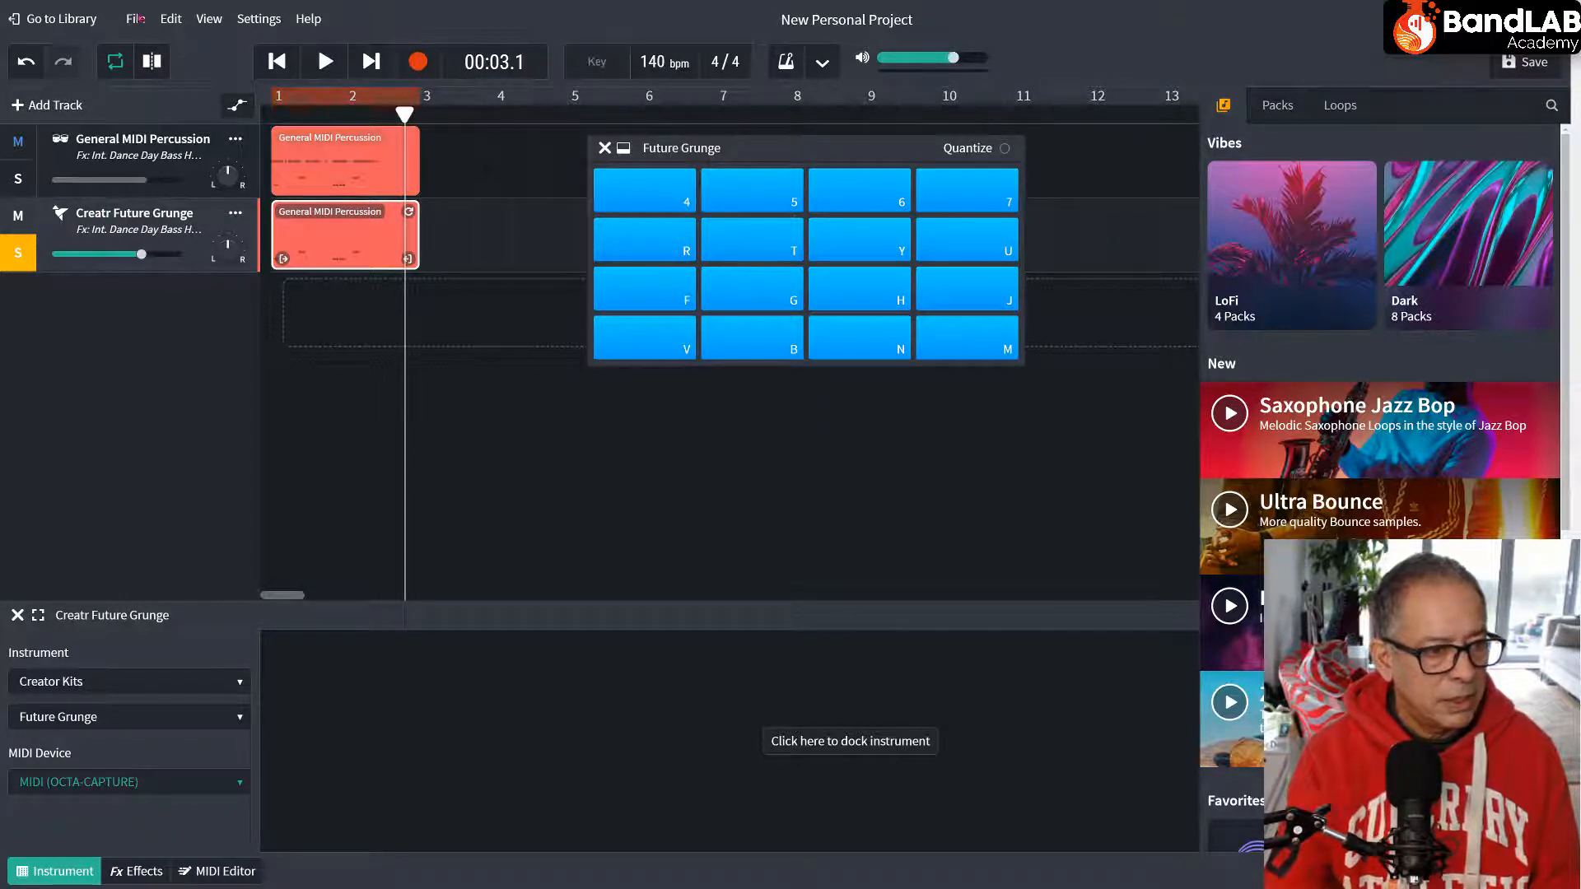
Solo the General MIDI Percussion track alongside Creatr Future Grunge and listen to both together.
left_click(15, 190)
key("space")
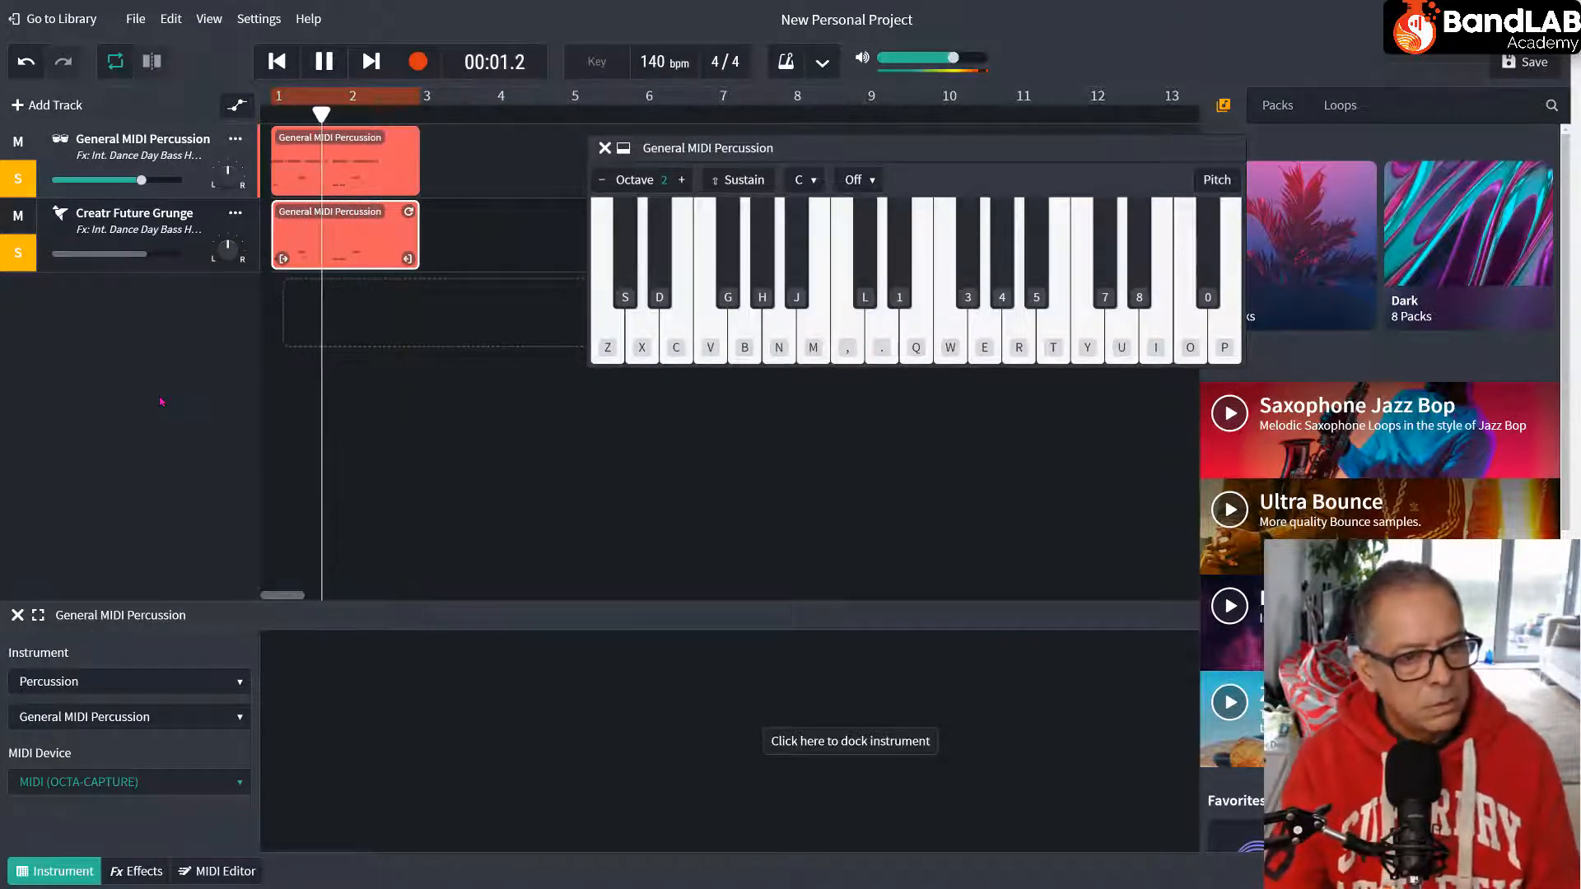
key("space")
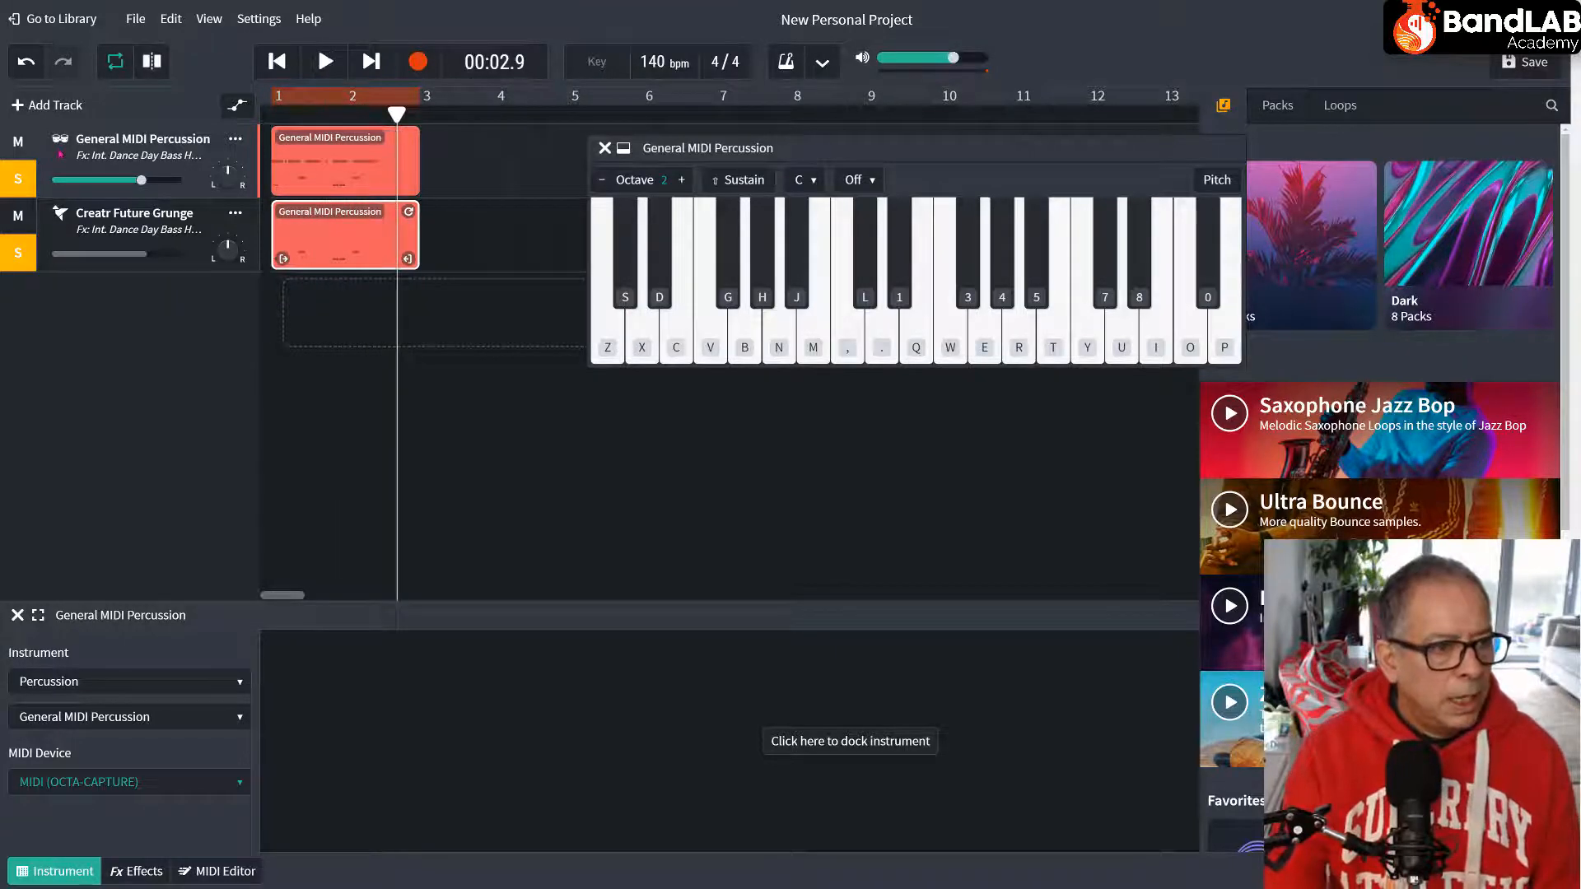
Unsolo Creatr Future Grunge, try the Blip Perc instrument on the General MIDI Percussion track and audition the loop.
left_click(14, 258)
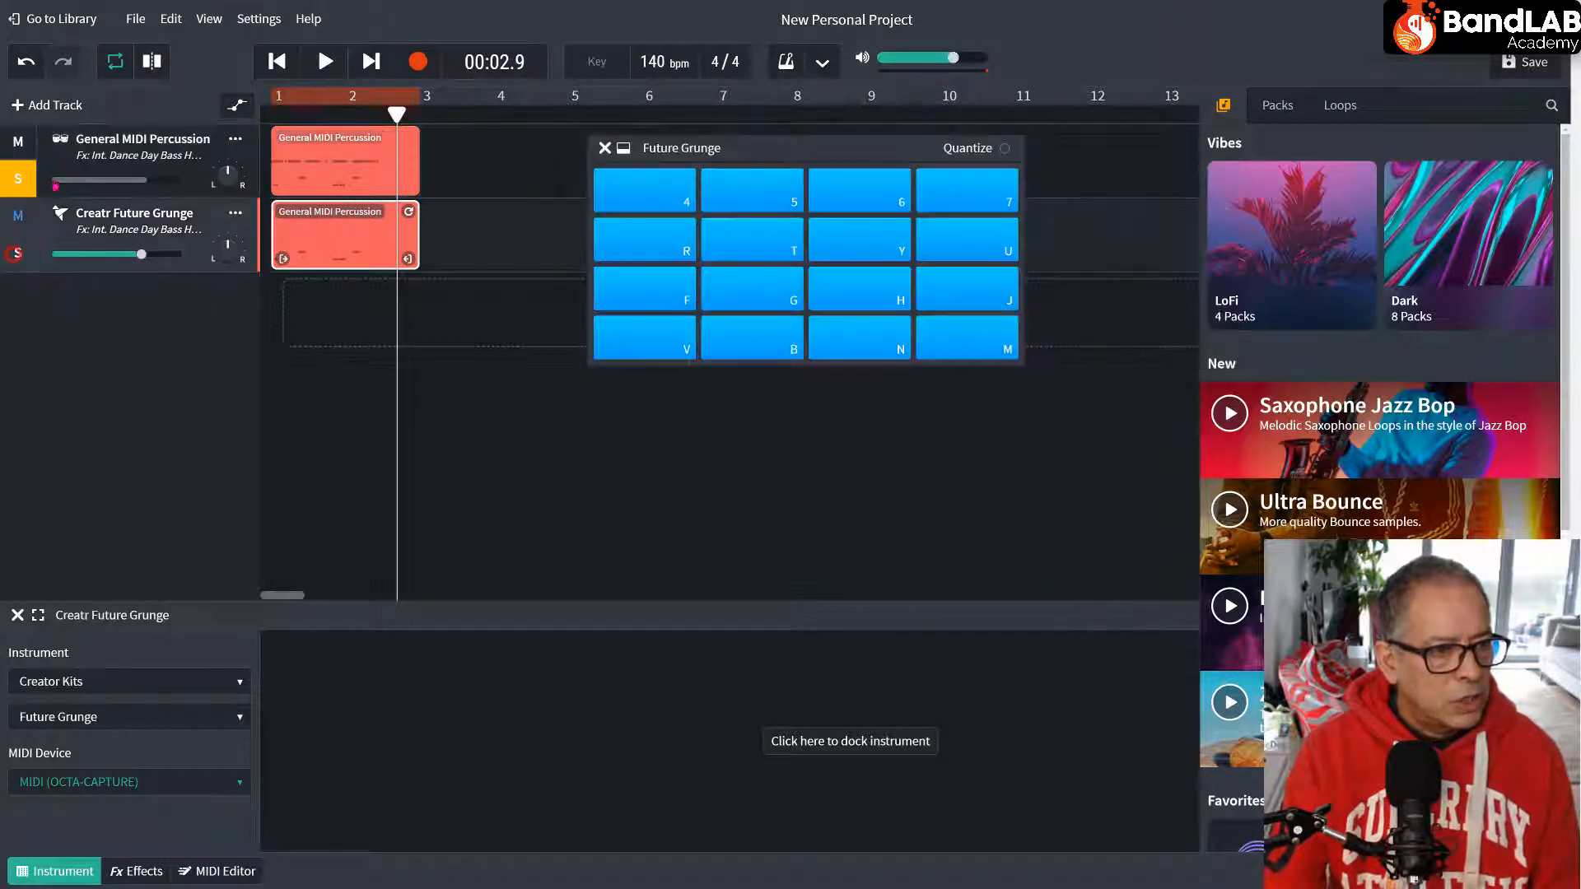
left_click(59, 140)
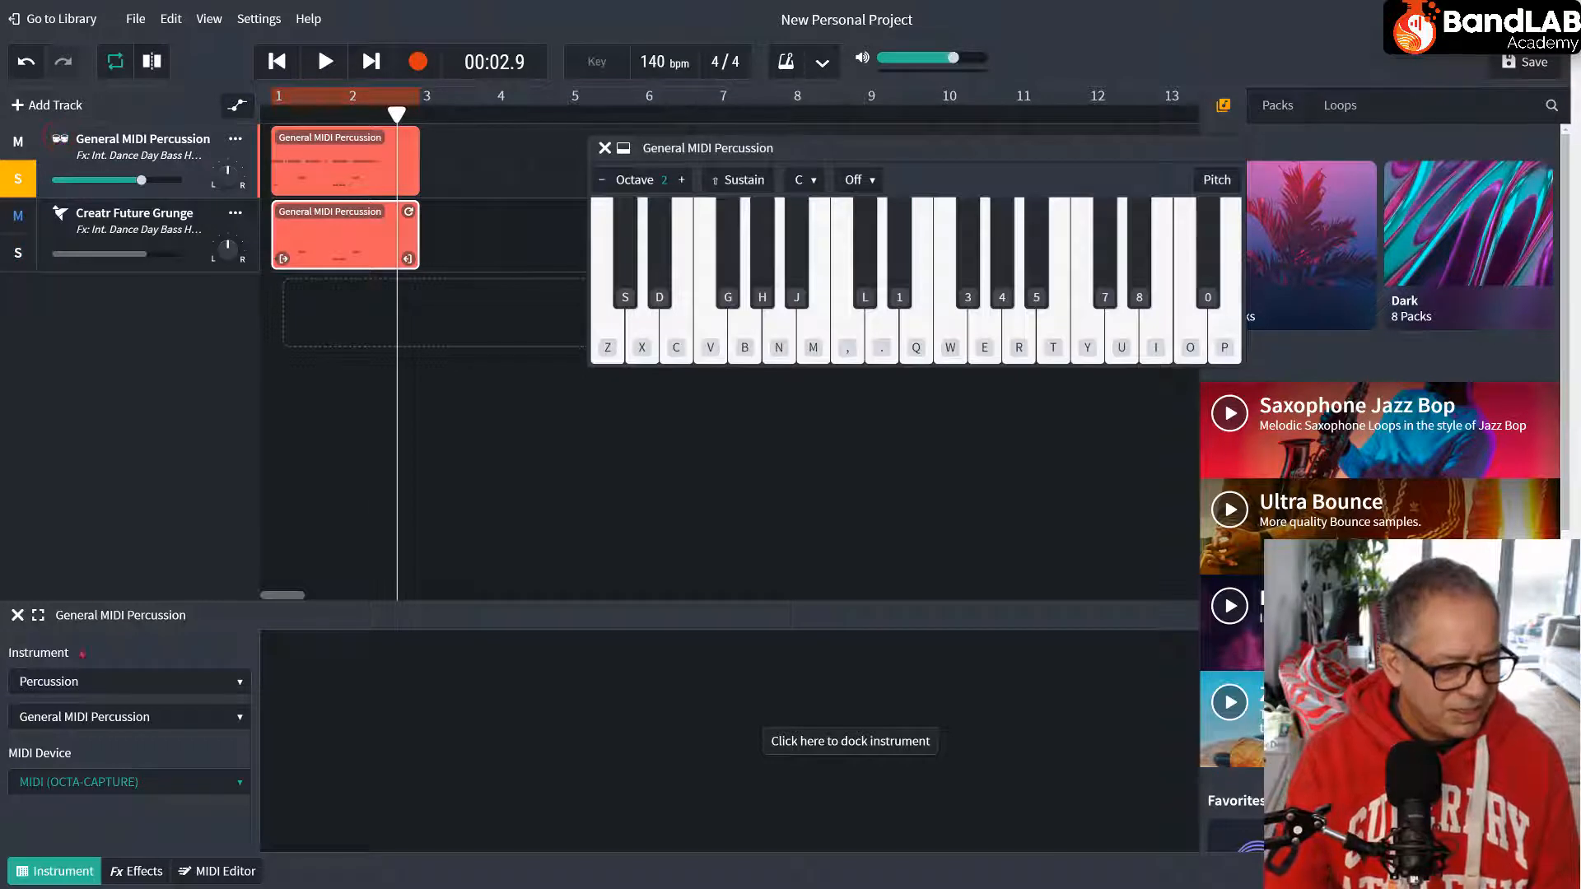
left_click(122, 717)
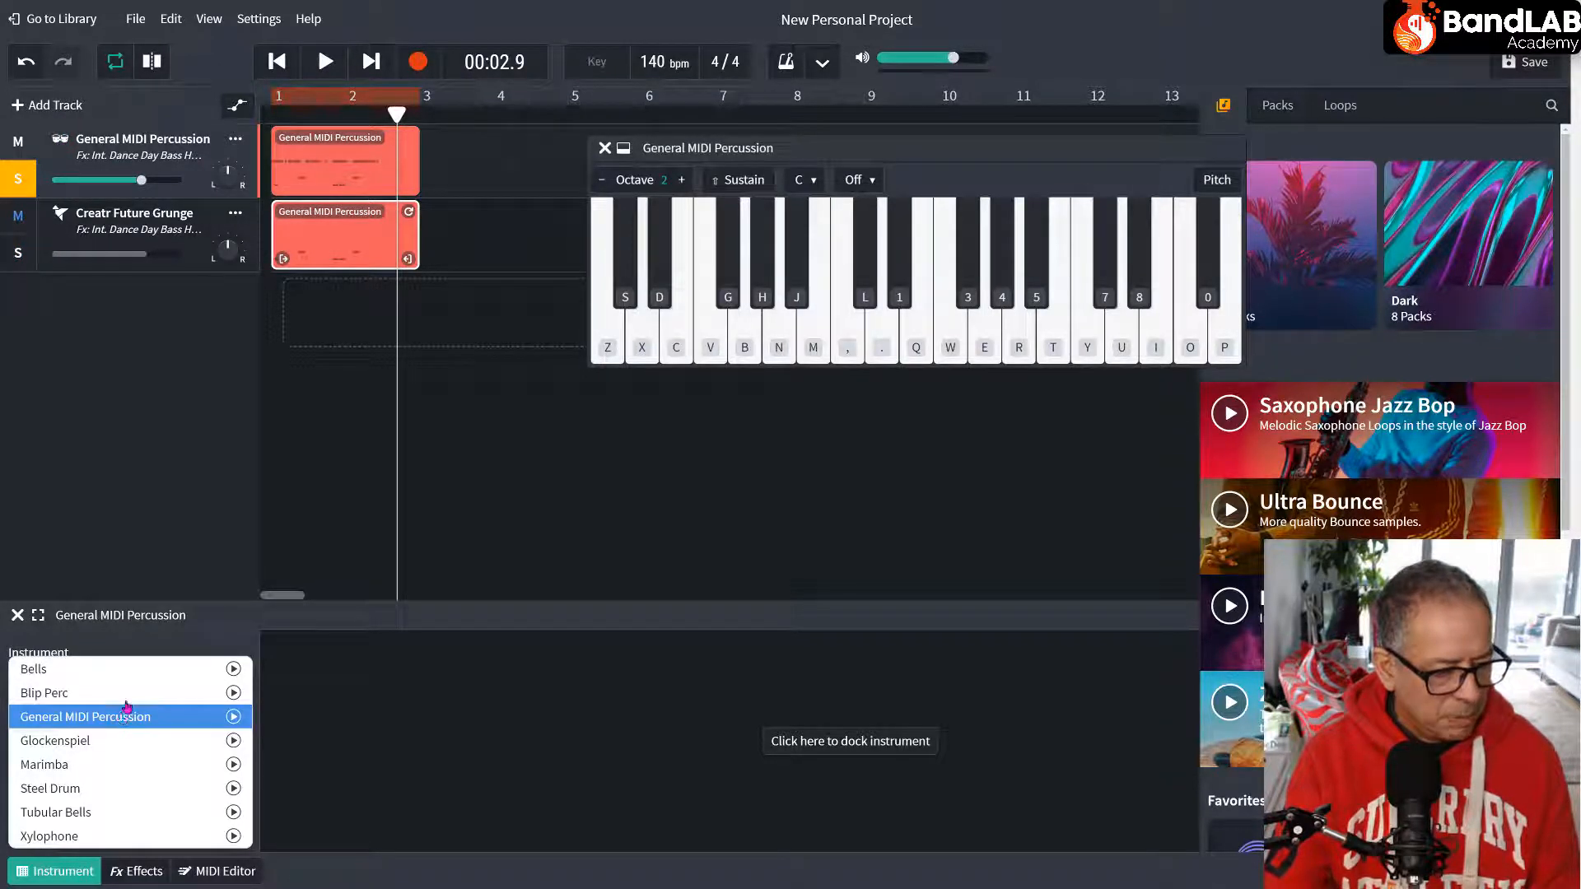
left_click(124, 694)
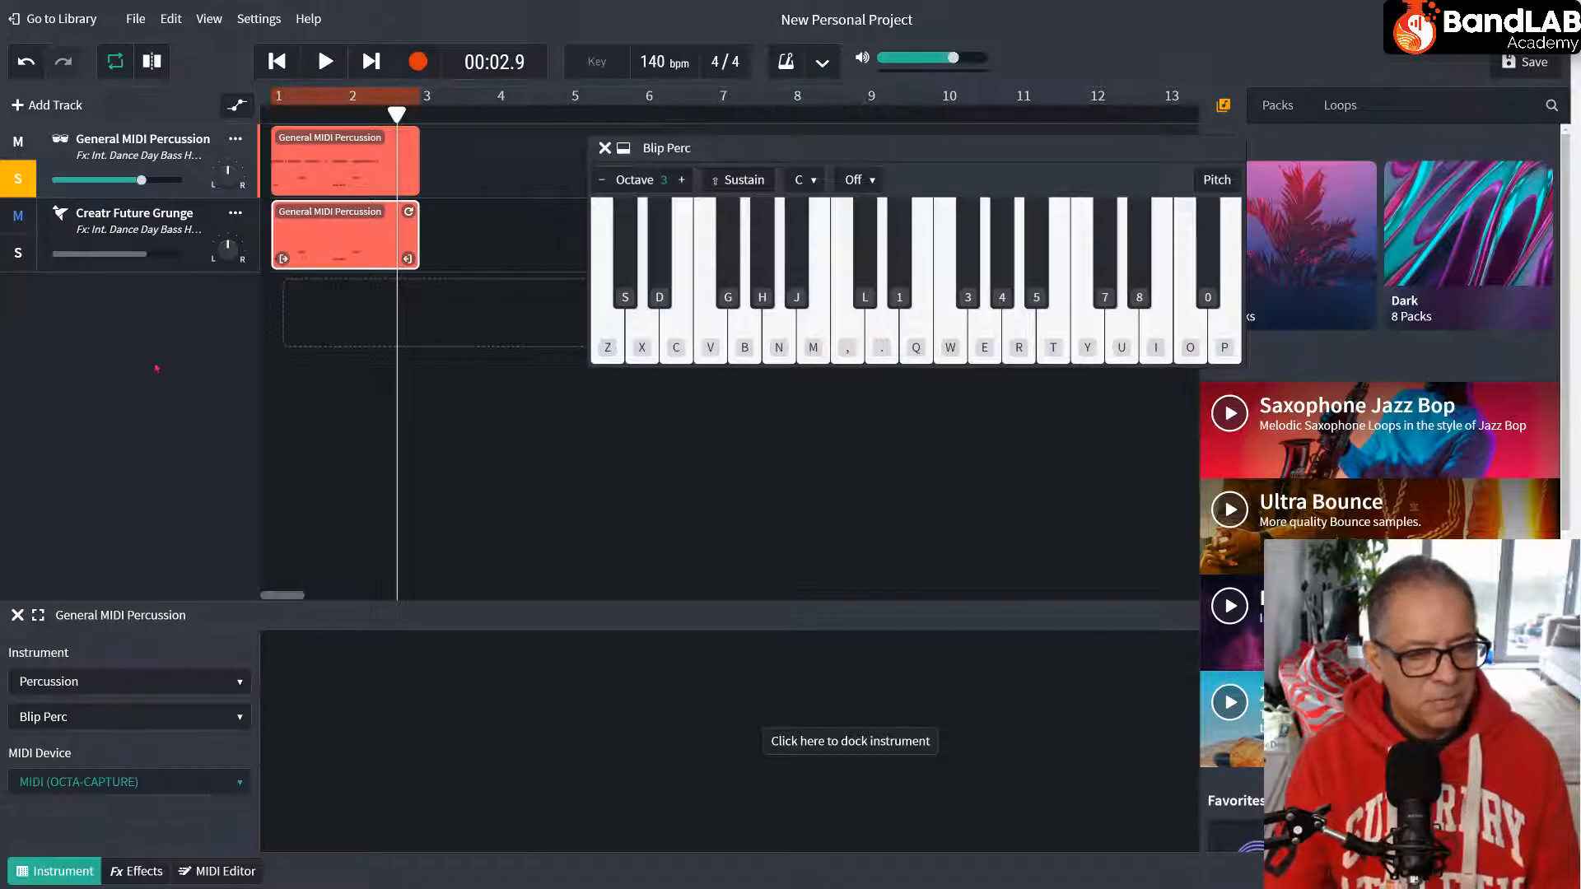
key("Return")
key("space")
key("space")
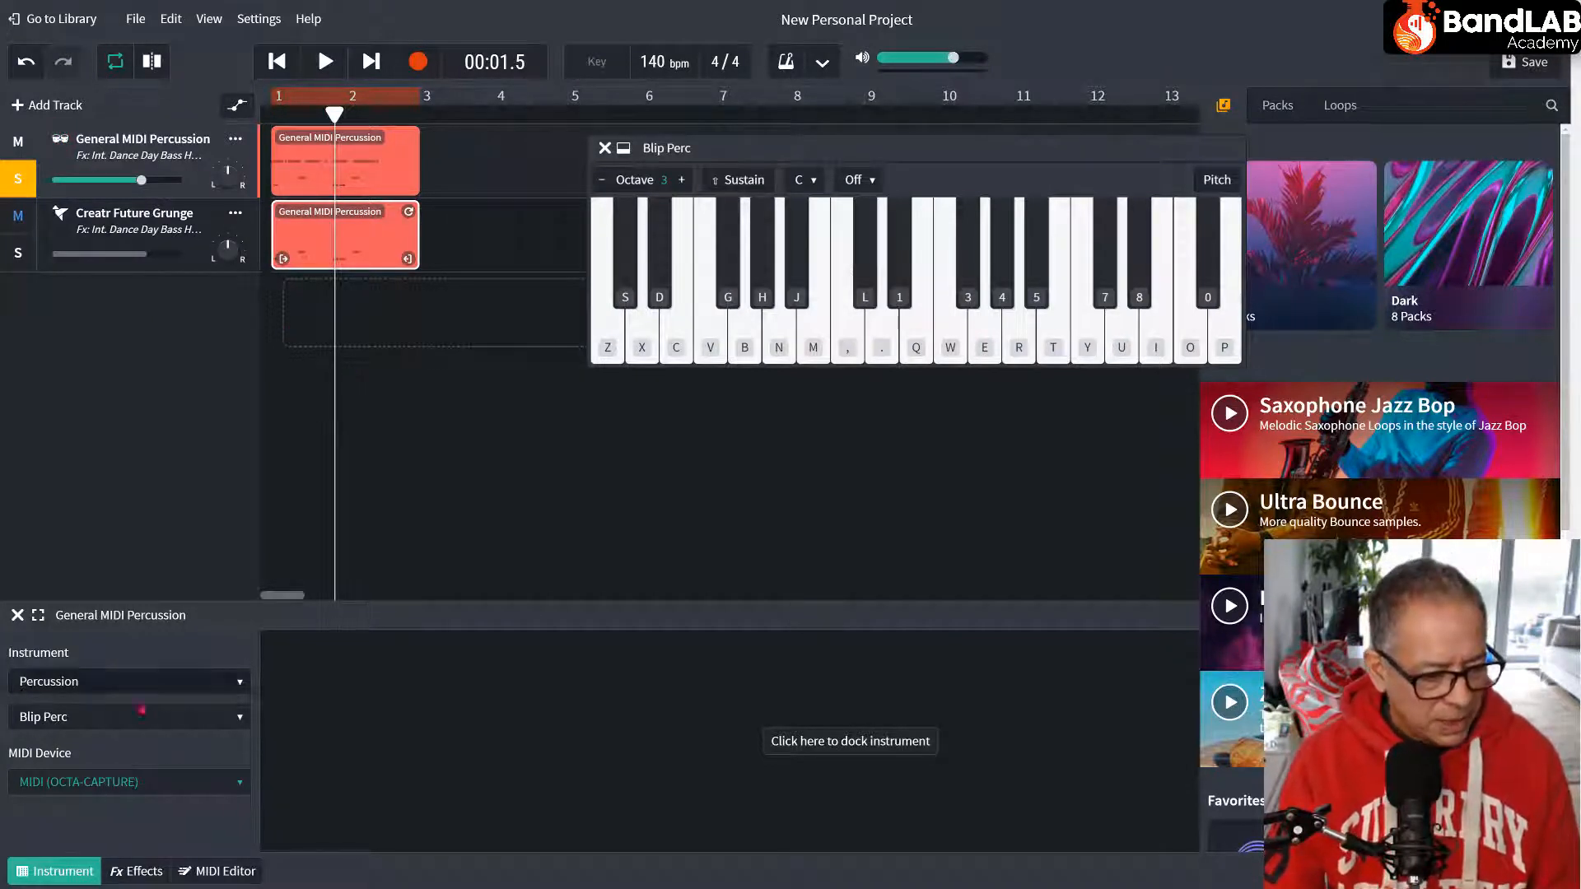
Switch the General MIDI Percussion track's instrument to the IDM Kit from Drum Pads and audition the loop.
left_click(123, 681)
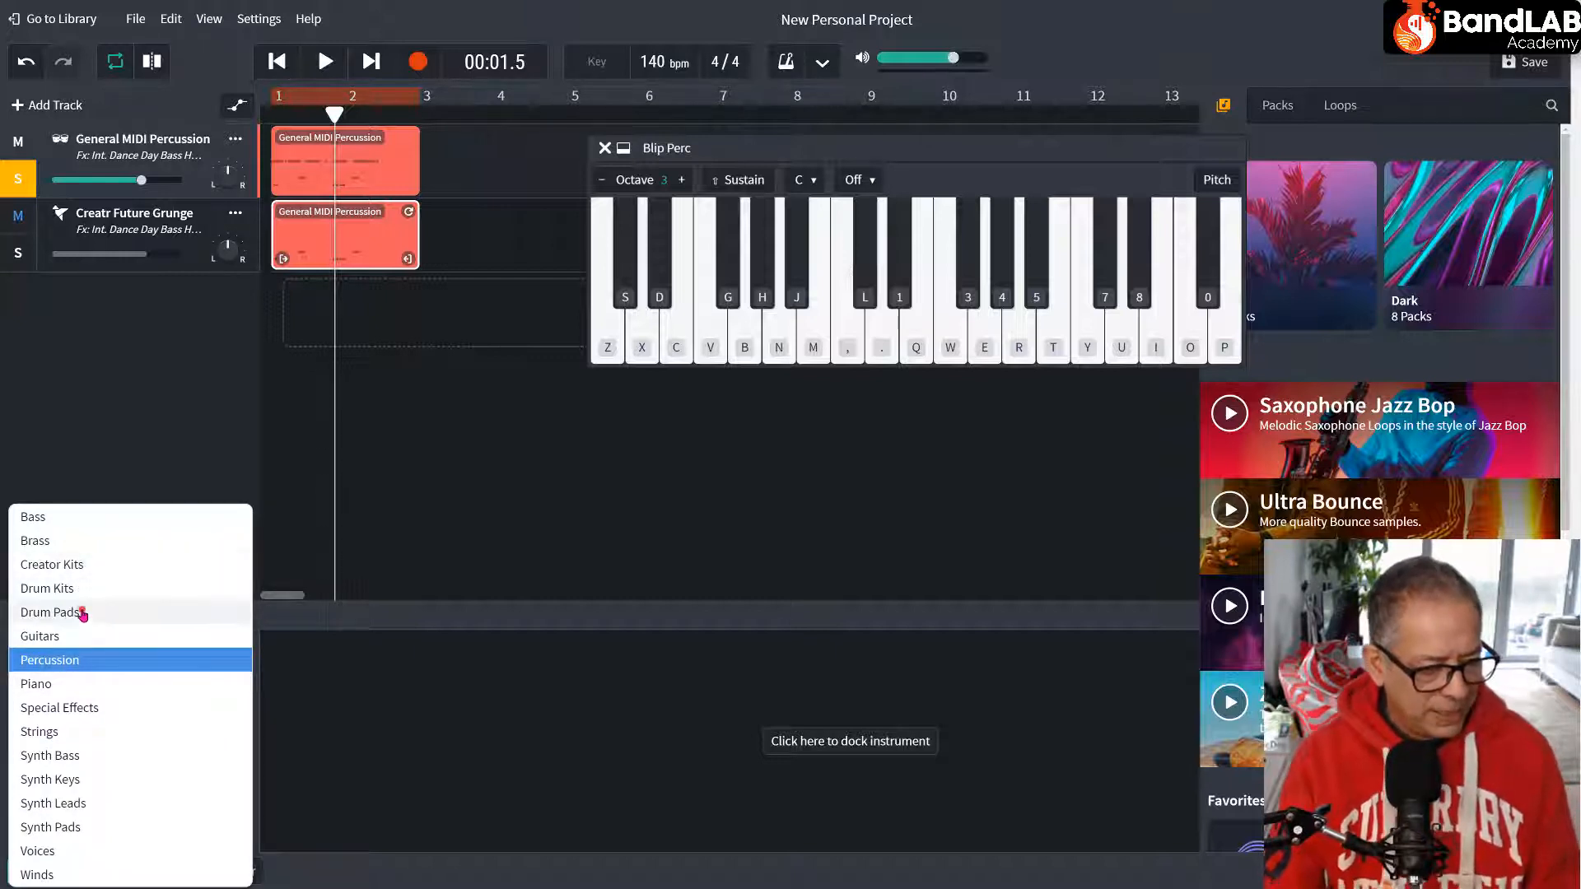
left_click(83, 611)
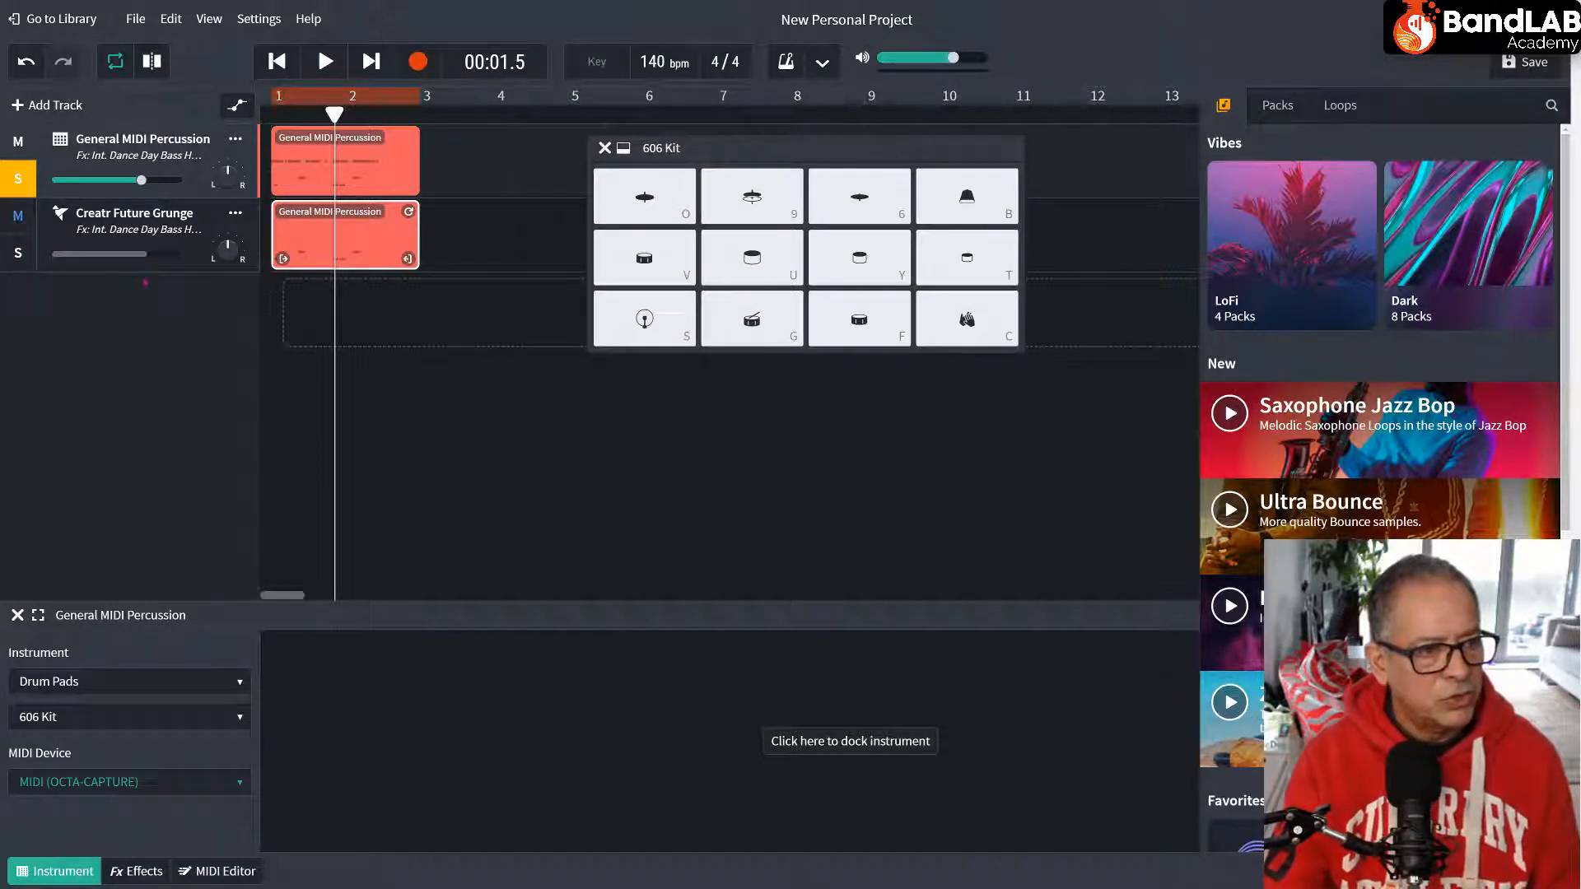
left_click(82, 717)
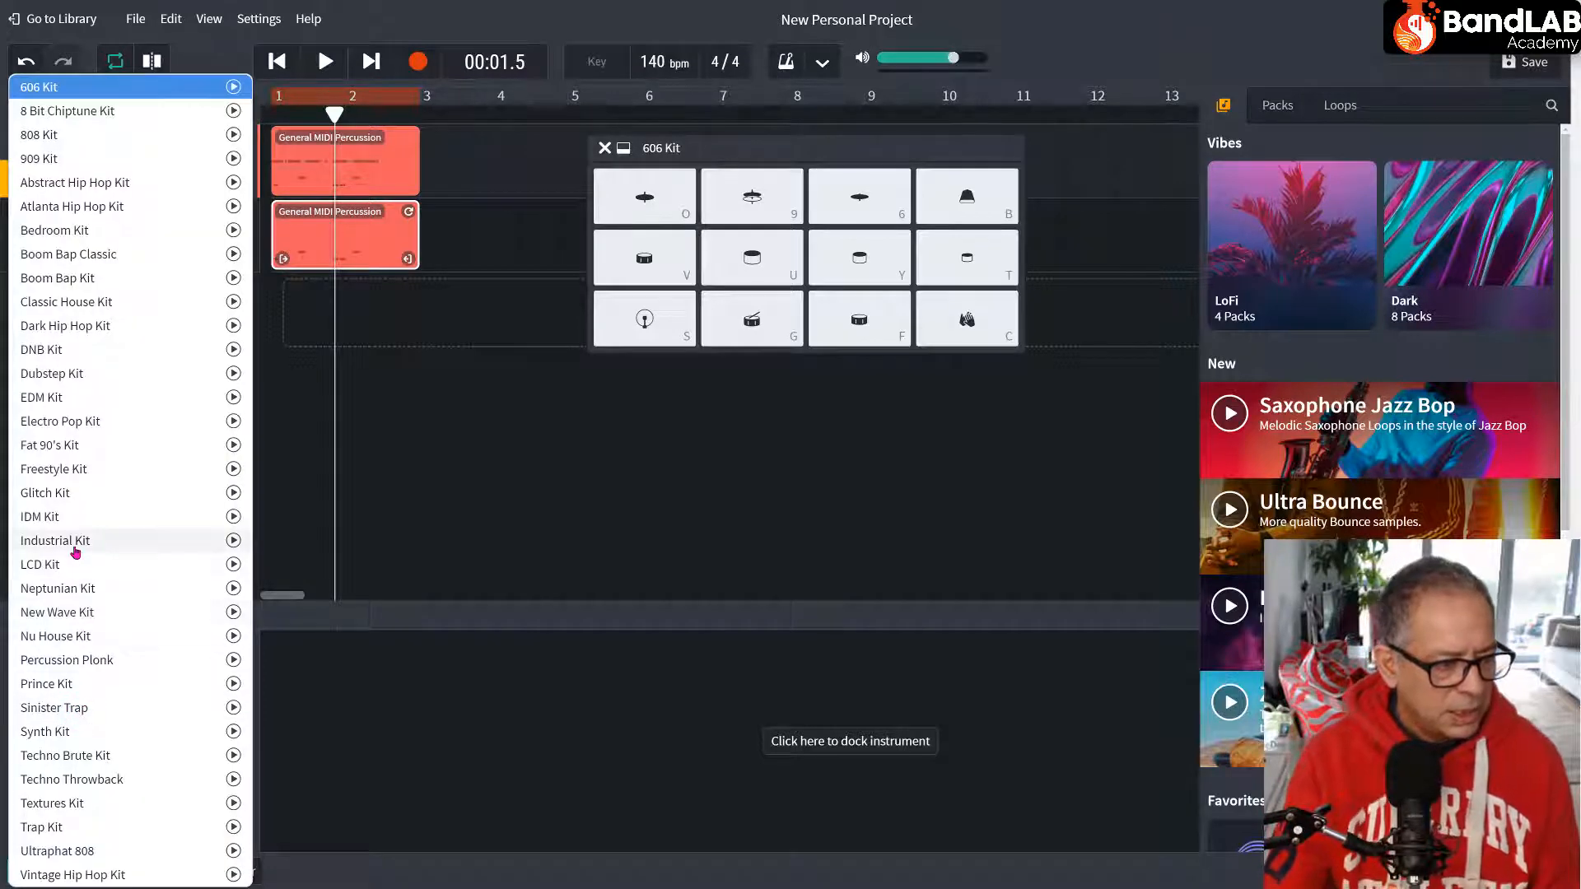
left_click(78, 516)
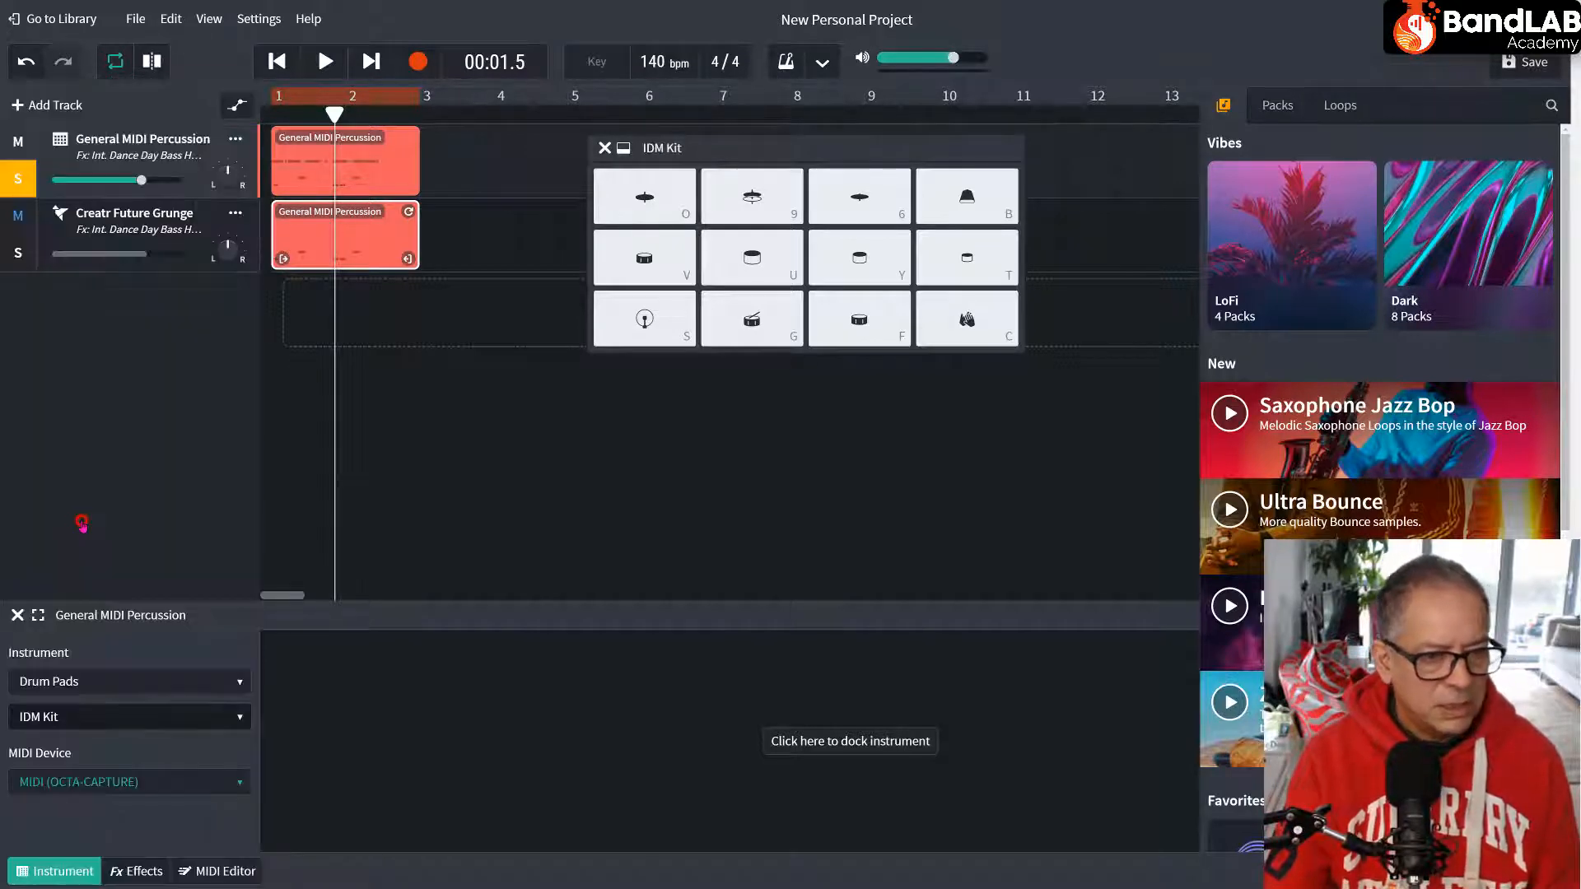
key("space")
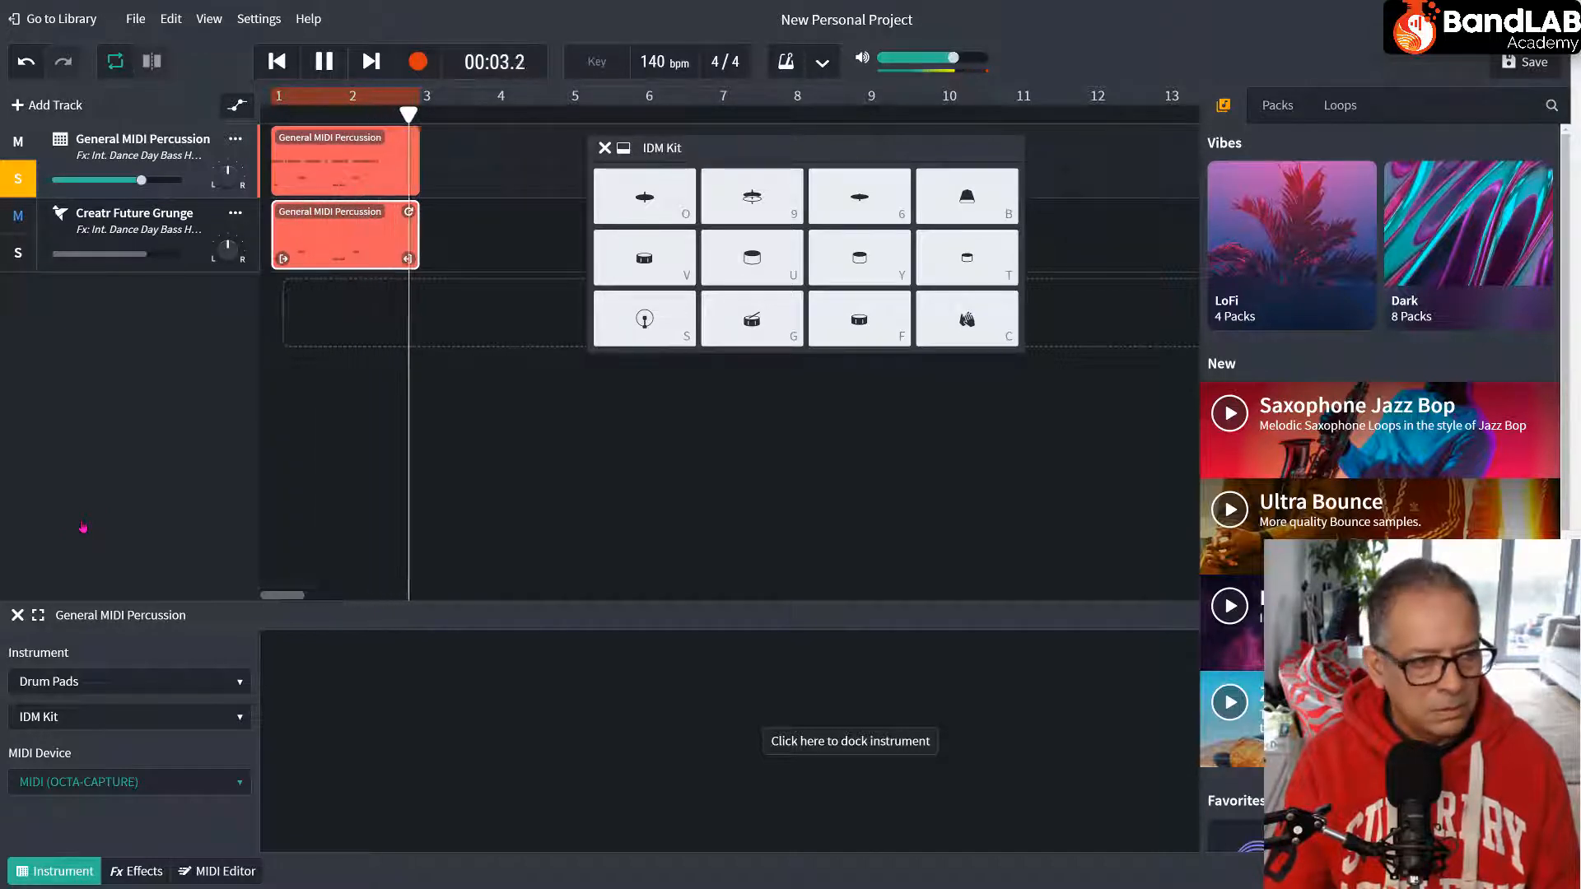
key("space")
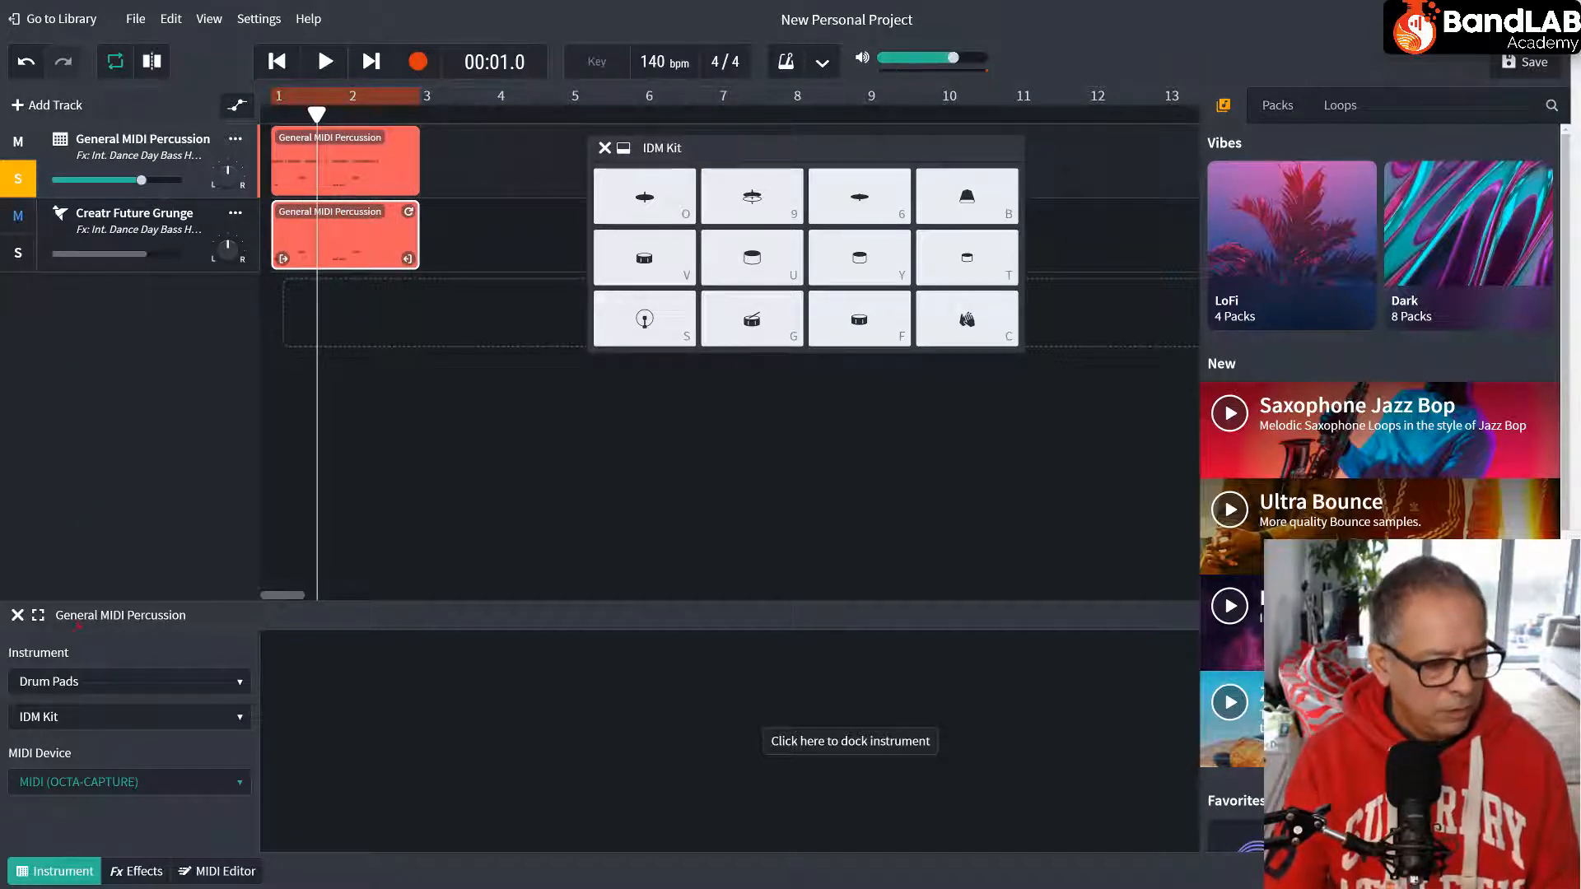
Change the General MIDI Percussion track's drum pads to Synth Kit and audition the loop.
left_click(96, 715)
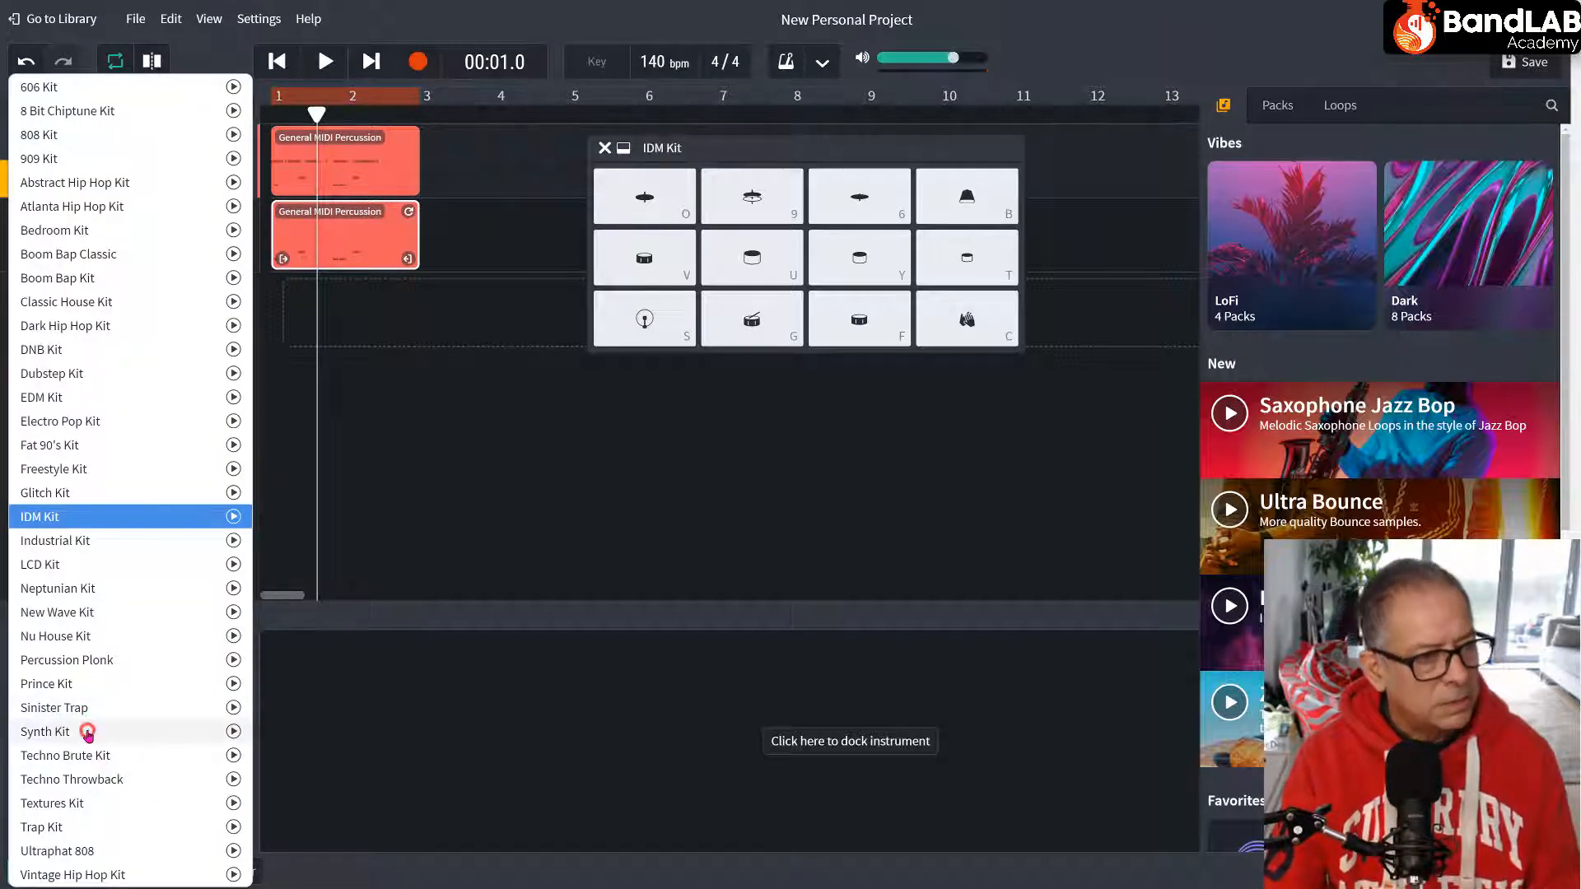
left_click(87, 732)
key("space")
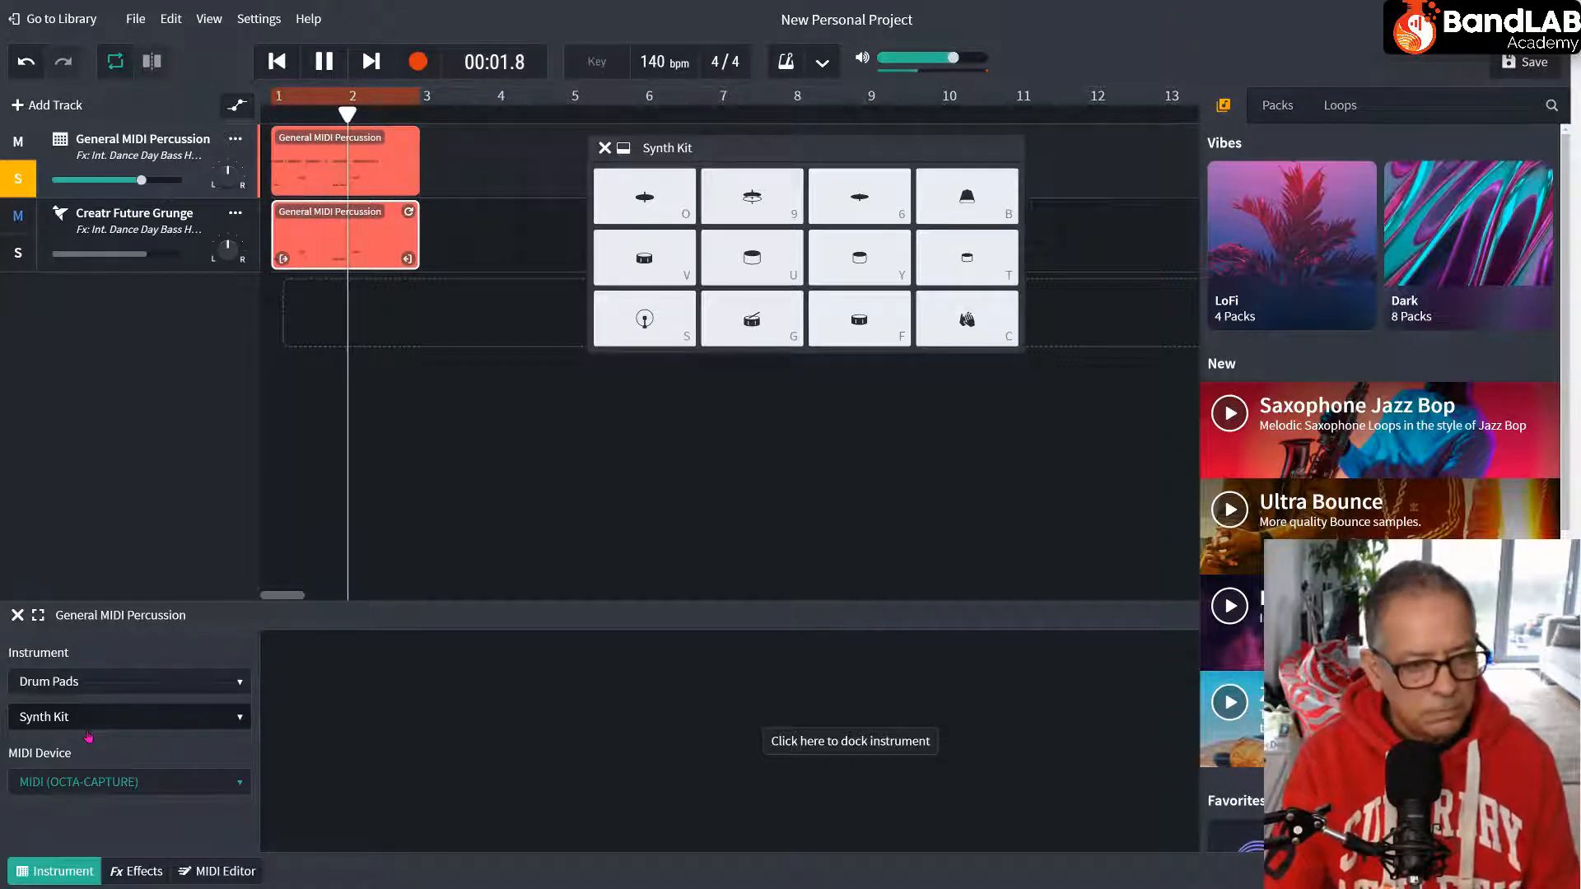
key("space")
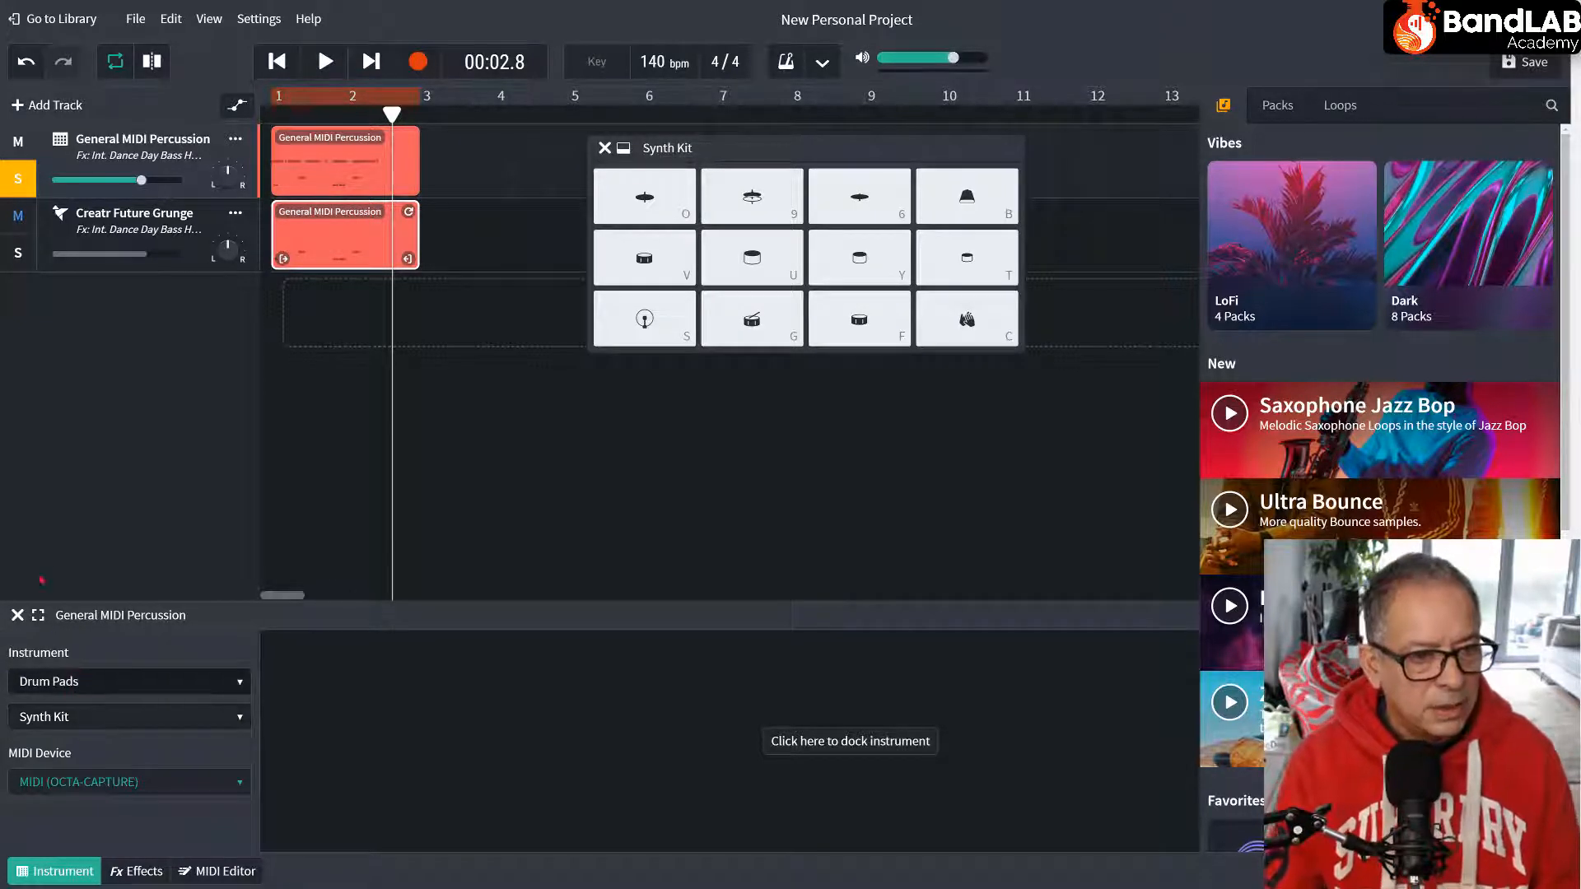
Solo the Creatr Future Grunge track again and play it together with the Synth Kit percussion.
left_click(17, 252)
key("space")
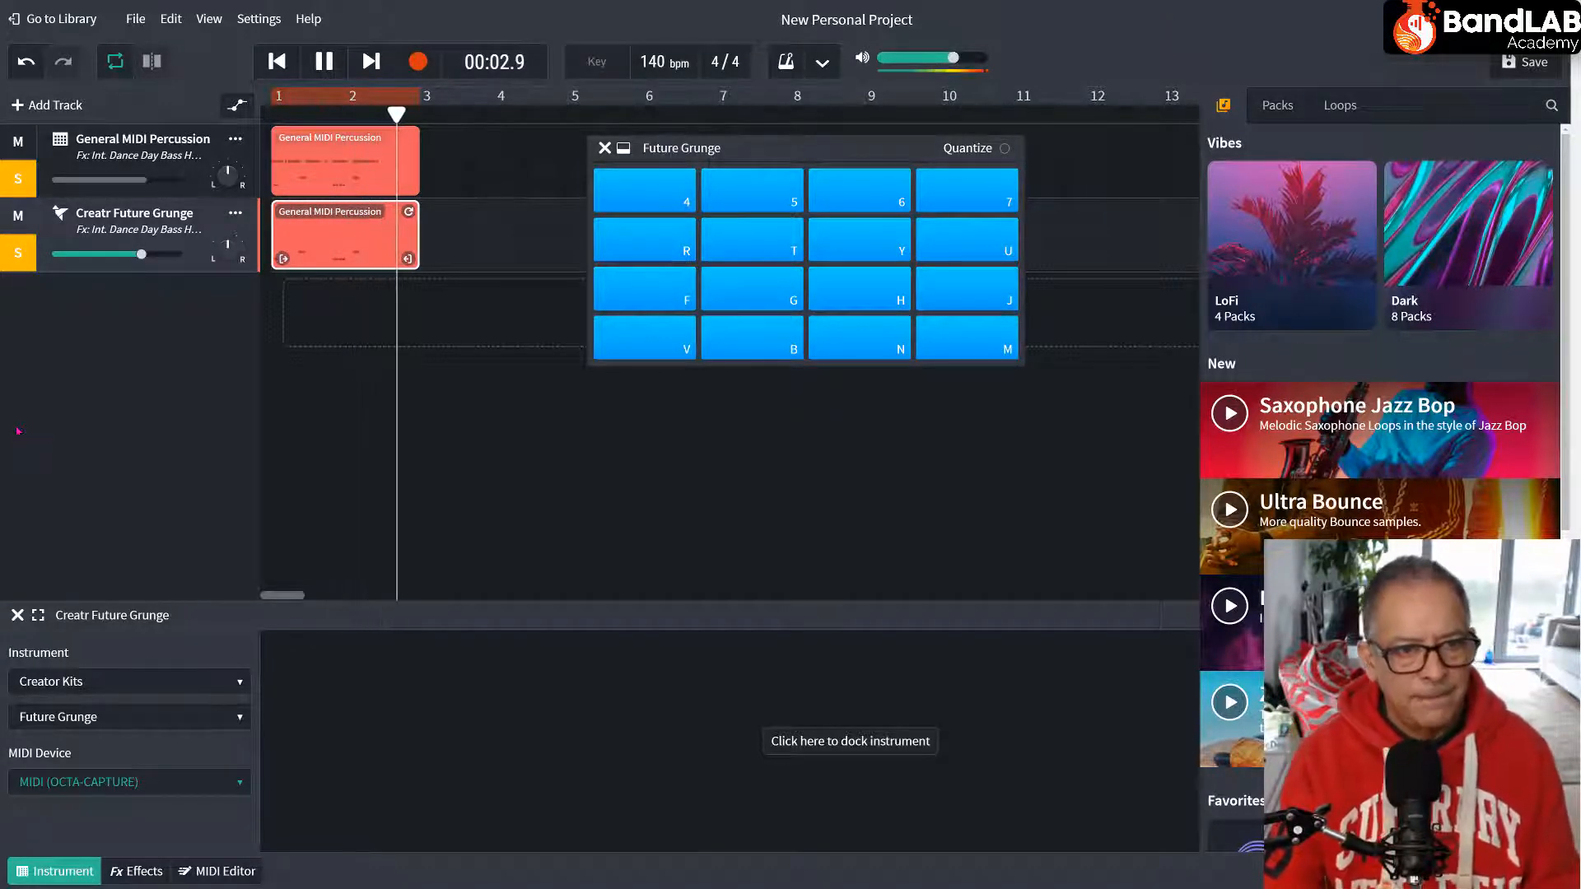
key("space")
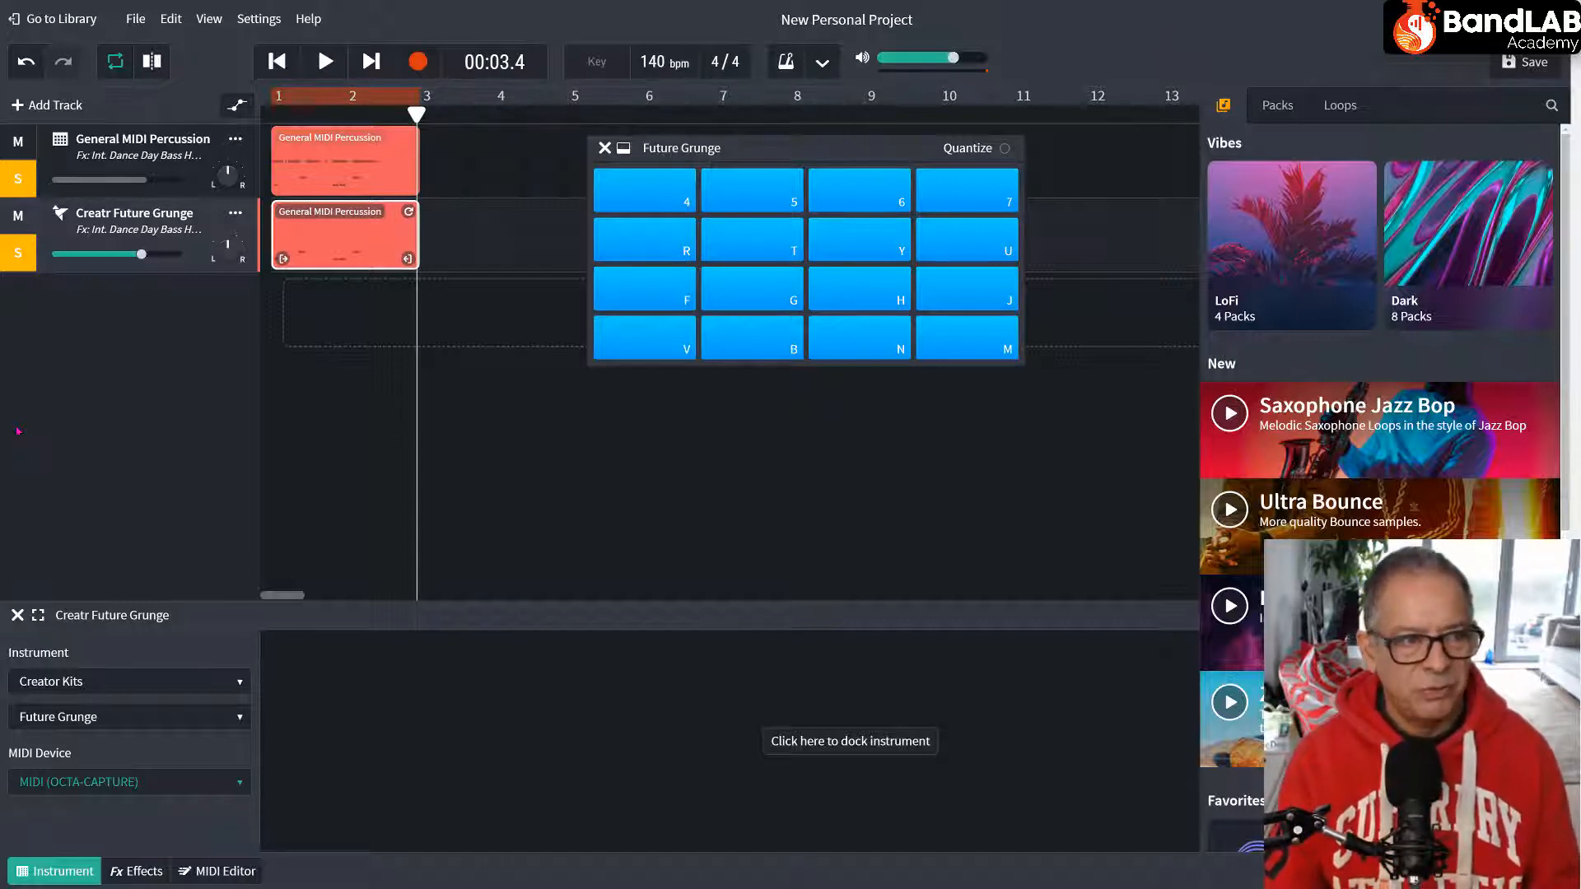
Duplicate the Creatr Future Grunge track.
left_click(235, 214)
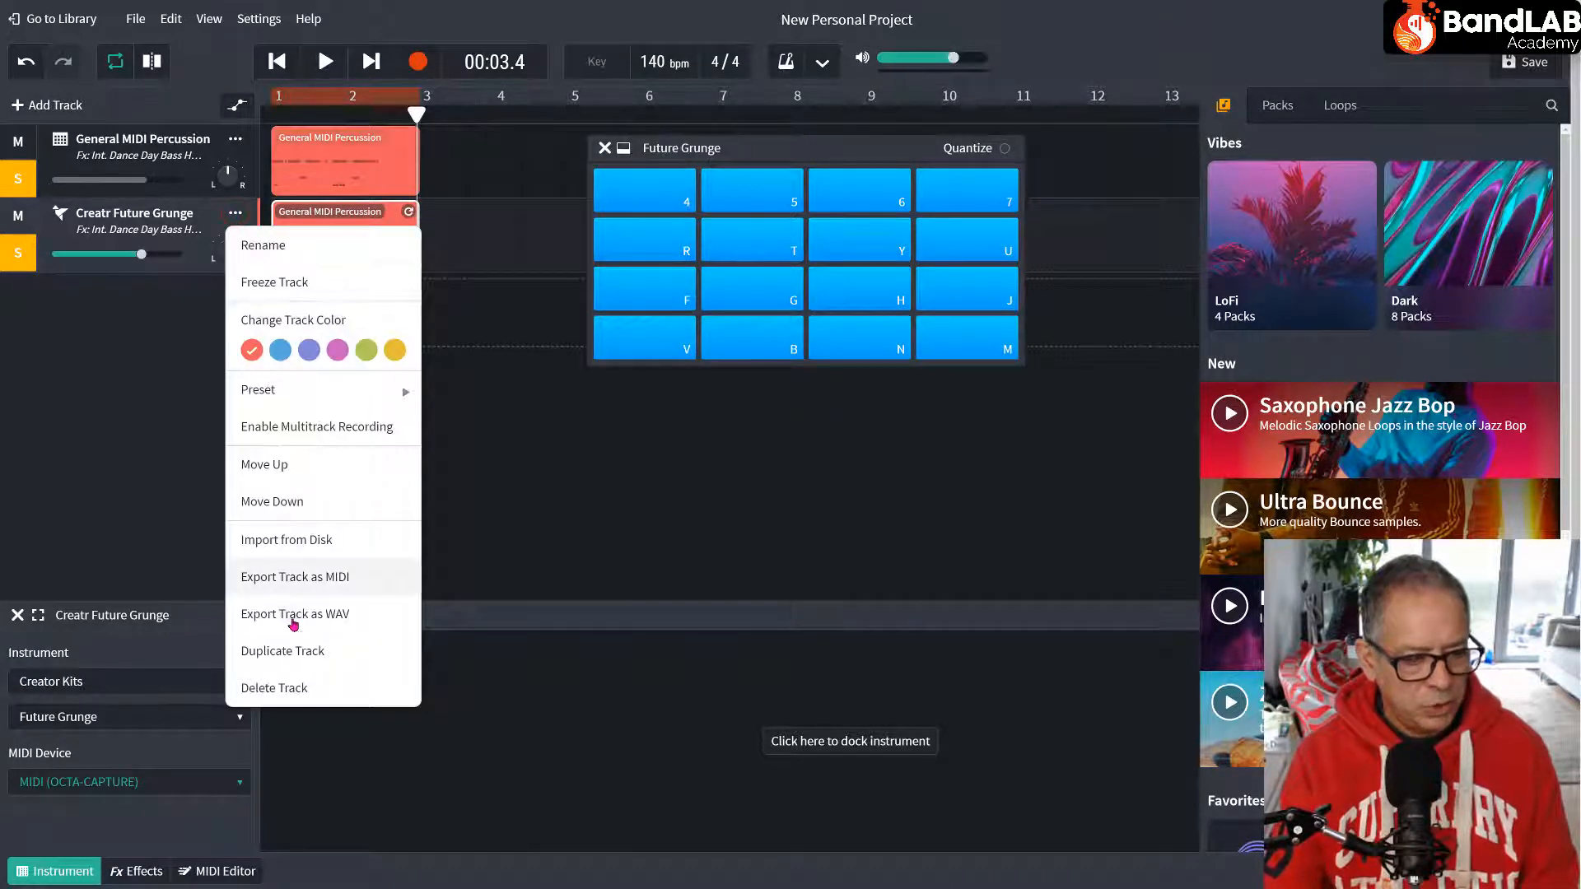
double_click(298, 645)
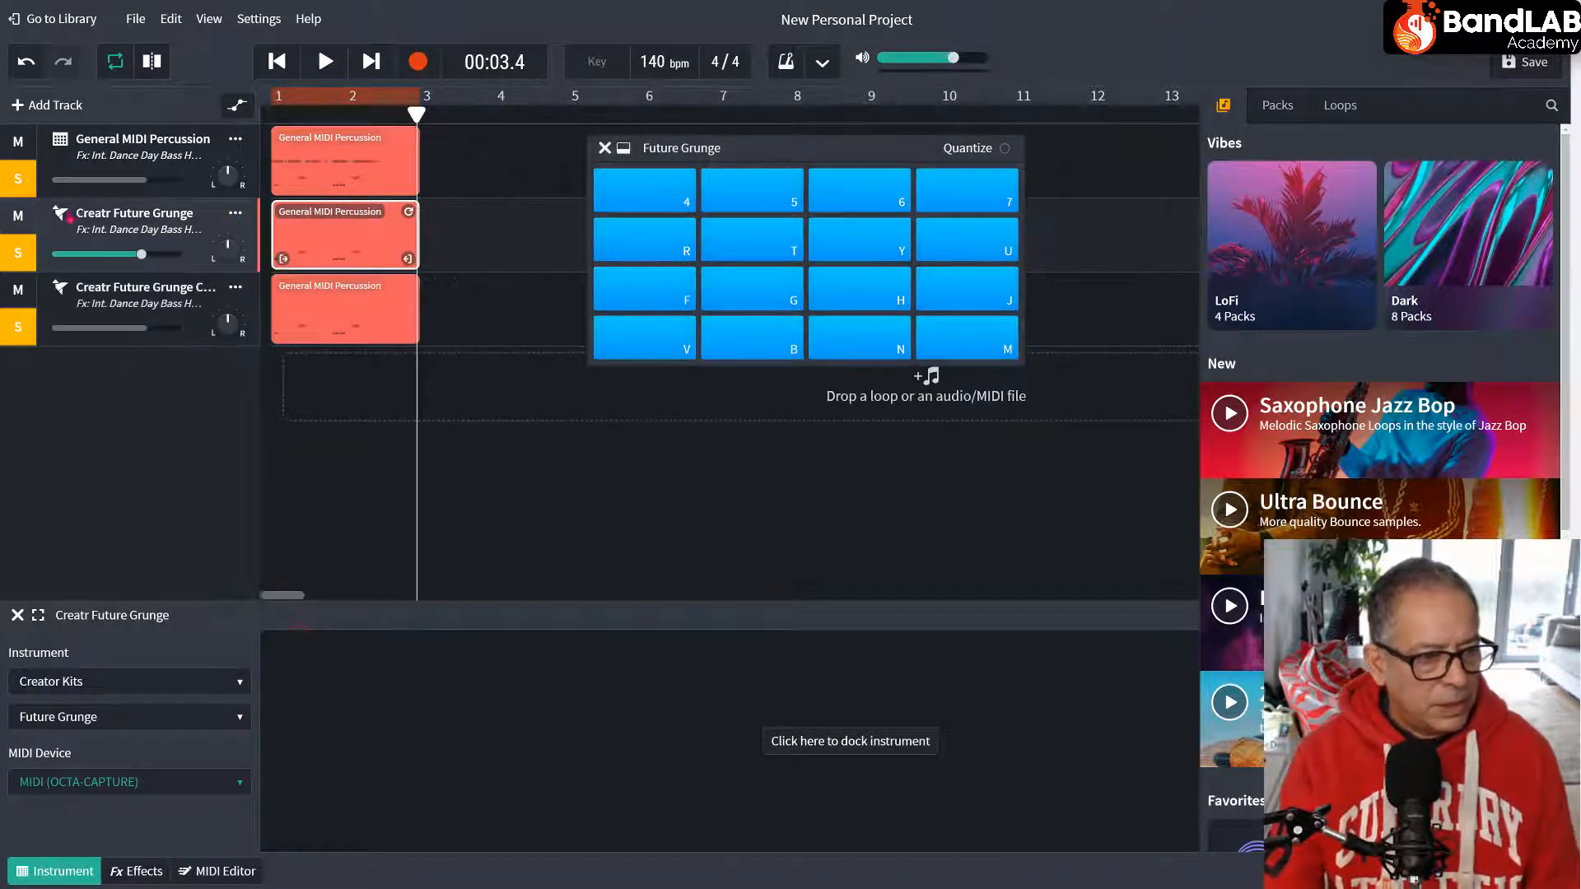
Rename the General MIDI Percussion track as Synth Kit.
left_click(61, 144)
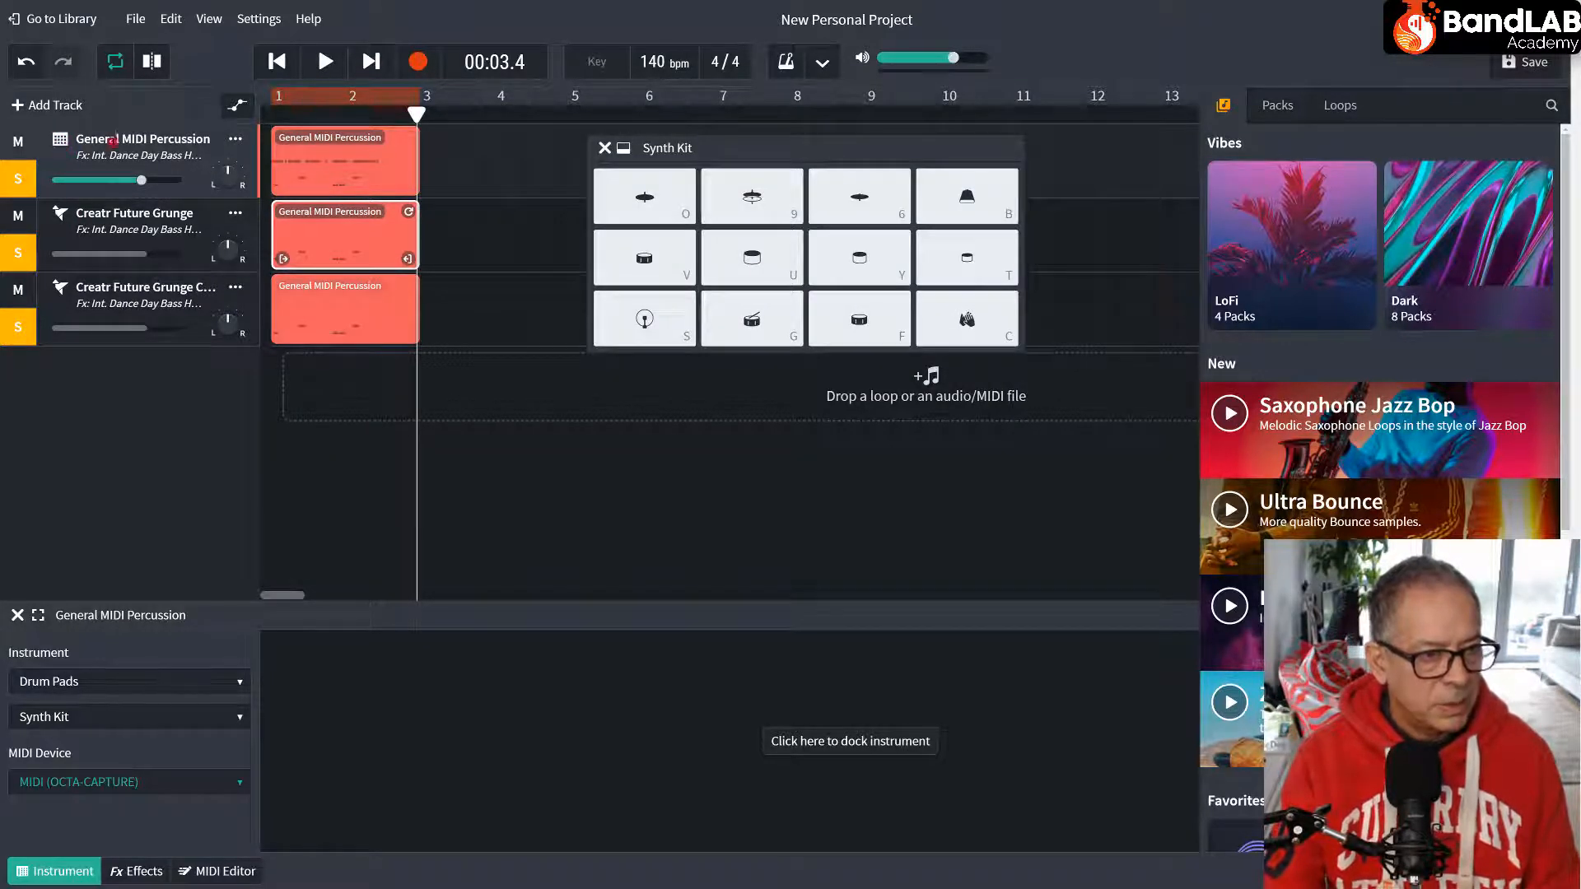
double_click(112, 142)
type("S")
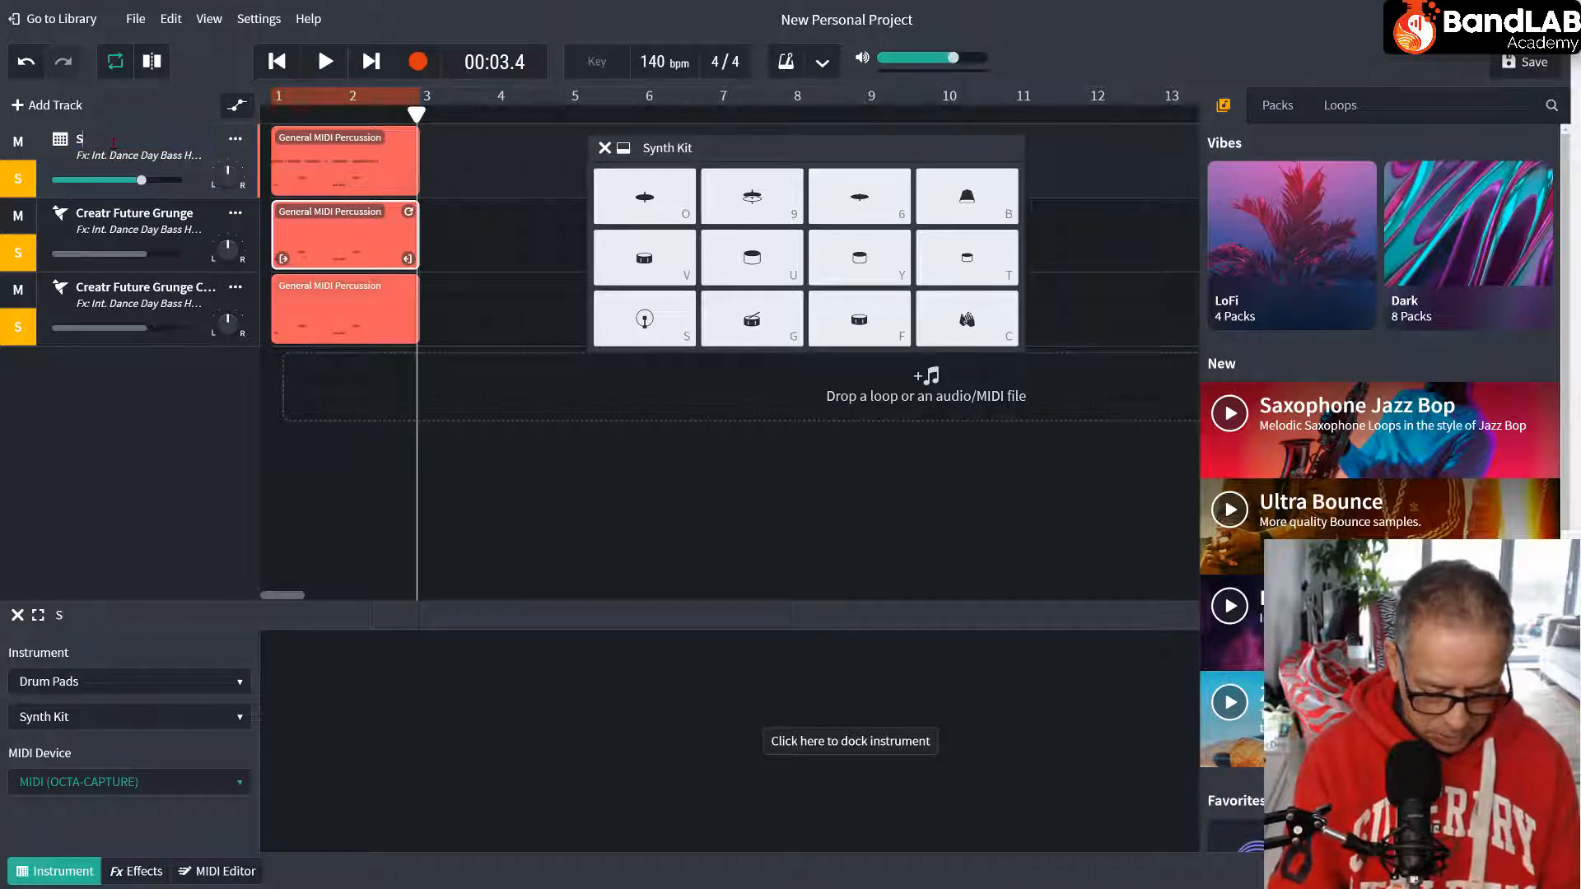
type("ynth Ki")
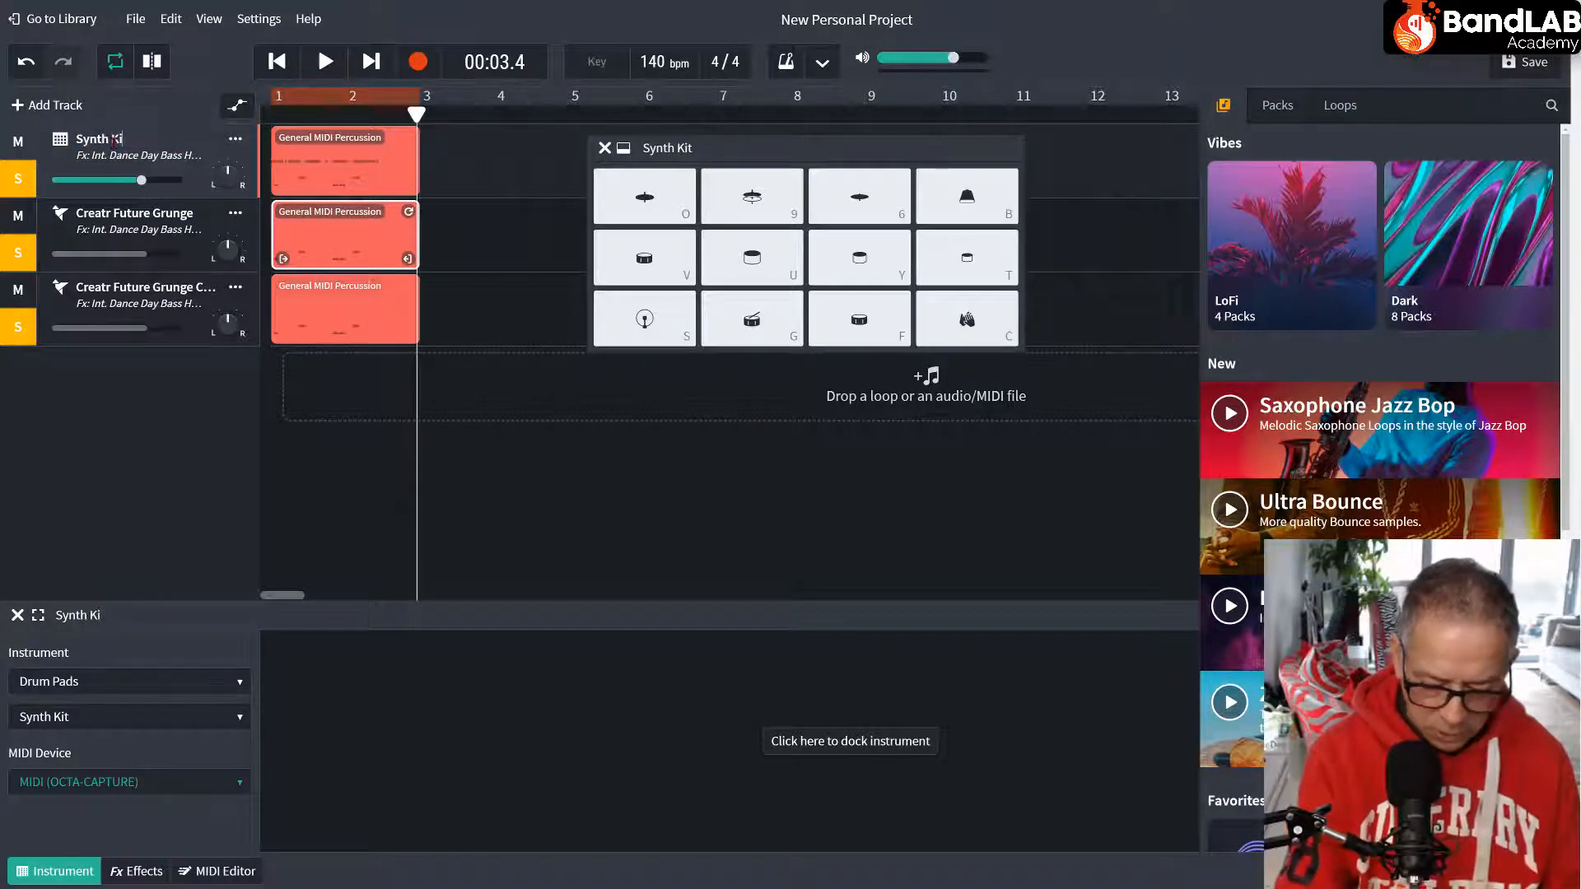
type("t")
key("Return")
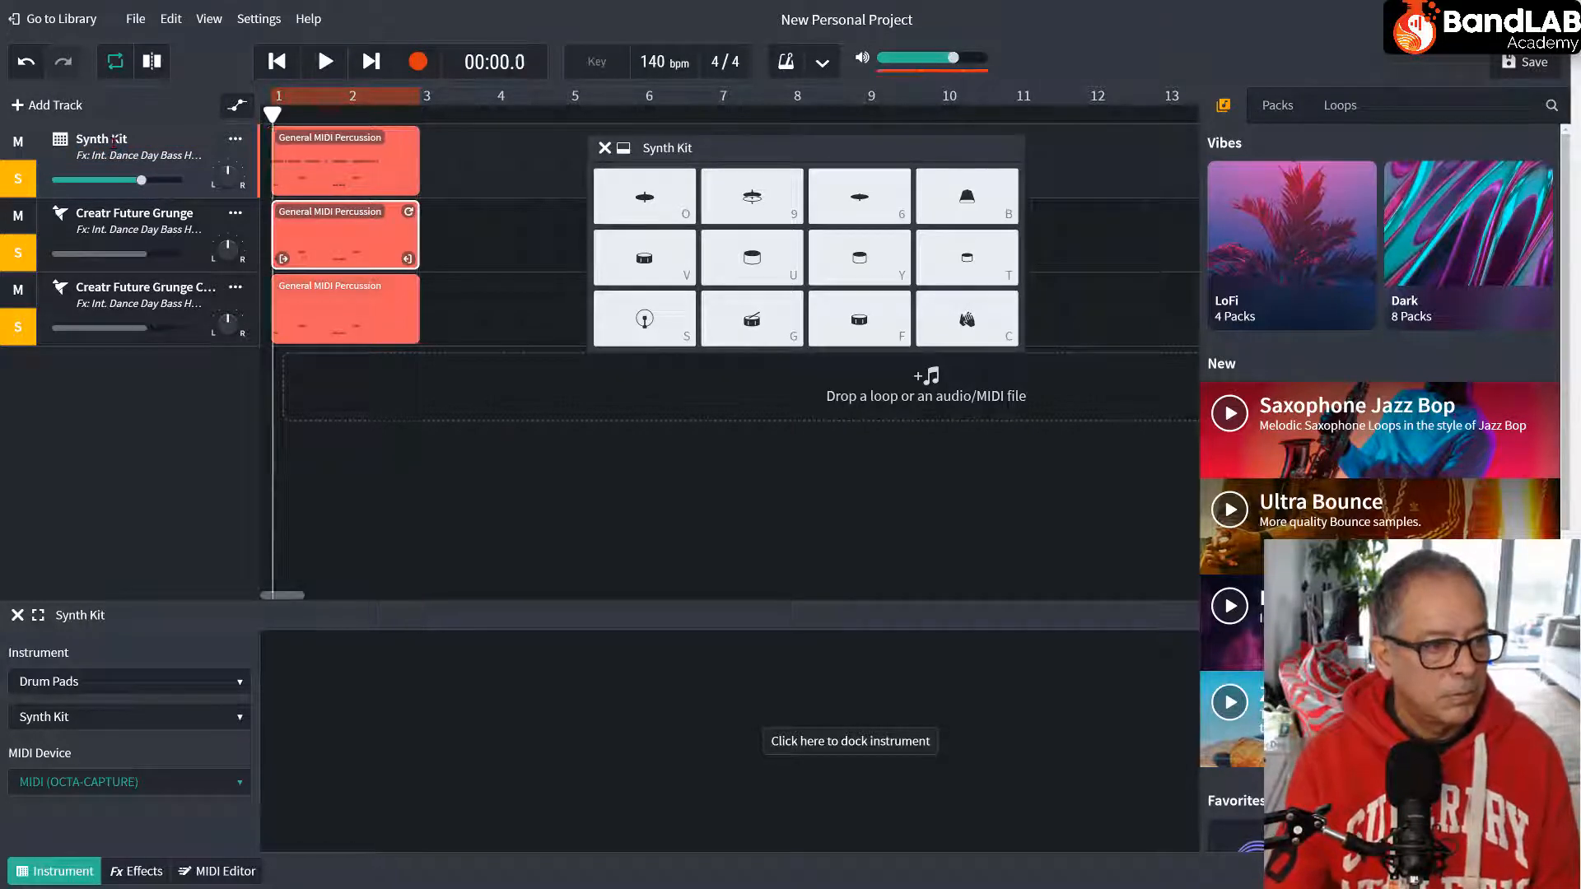
Play the three tracks together and leave only the Creatr Future Grunge copy soloed.
key("space")
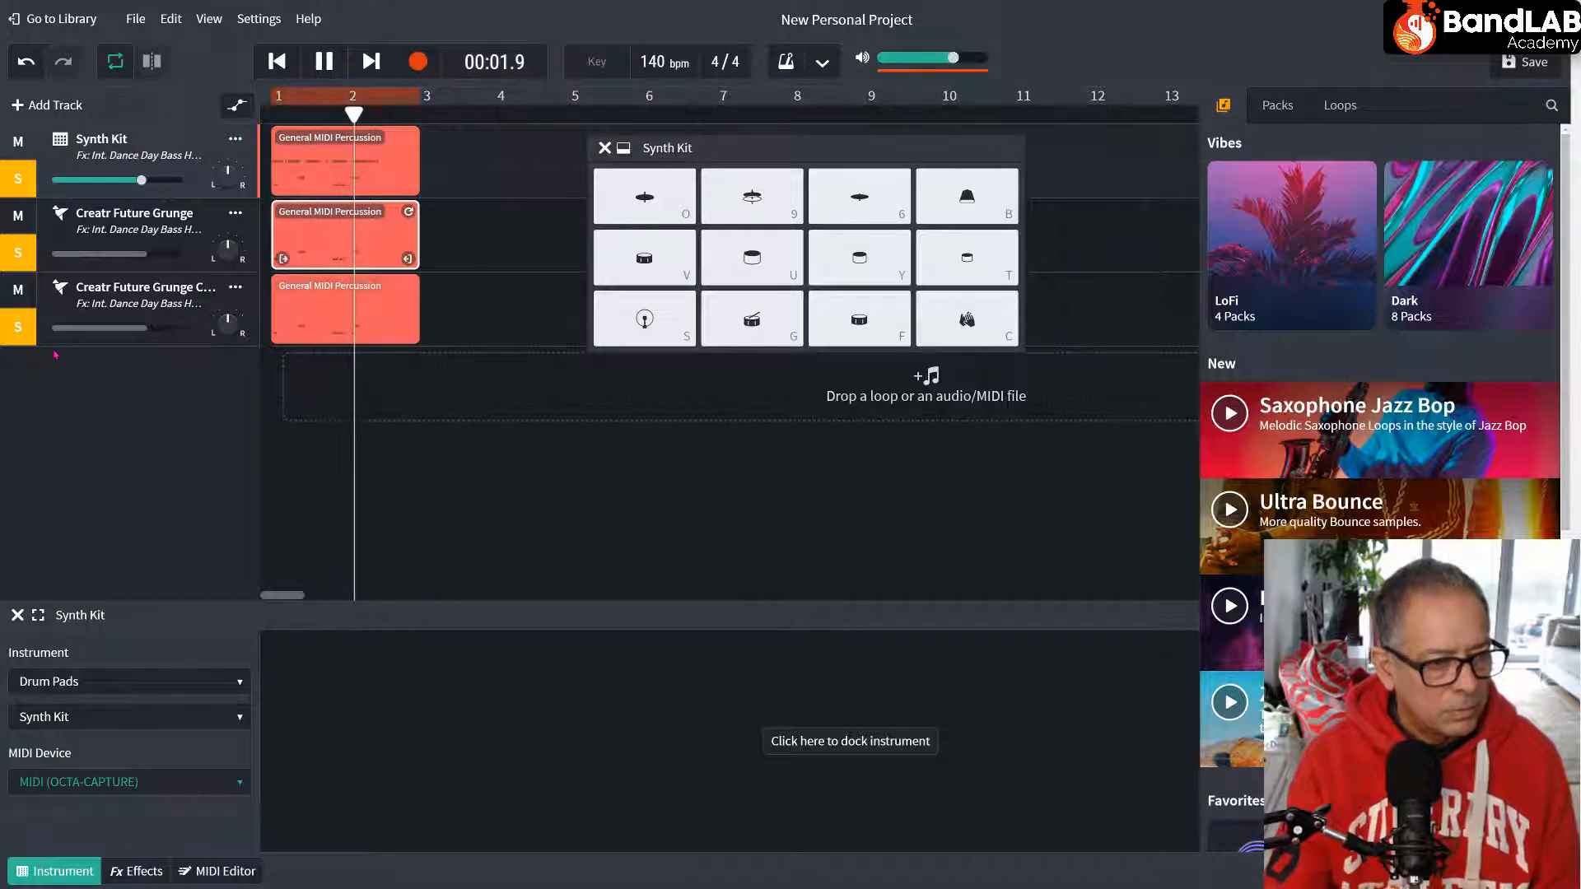
key("space")
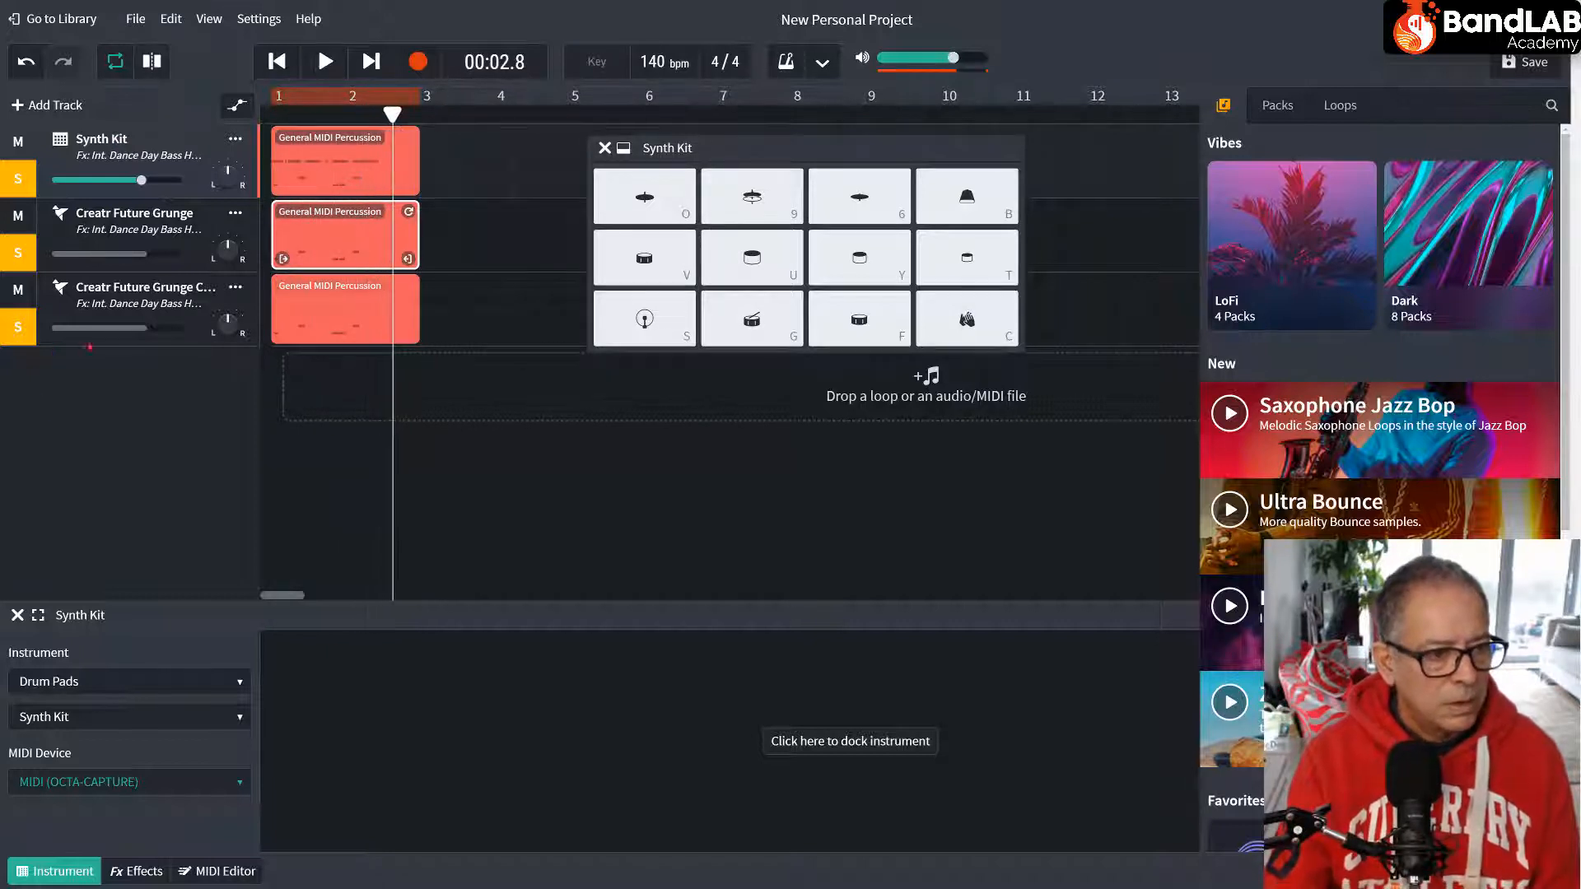
left_click(28, 265)
left_click(18, 179)
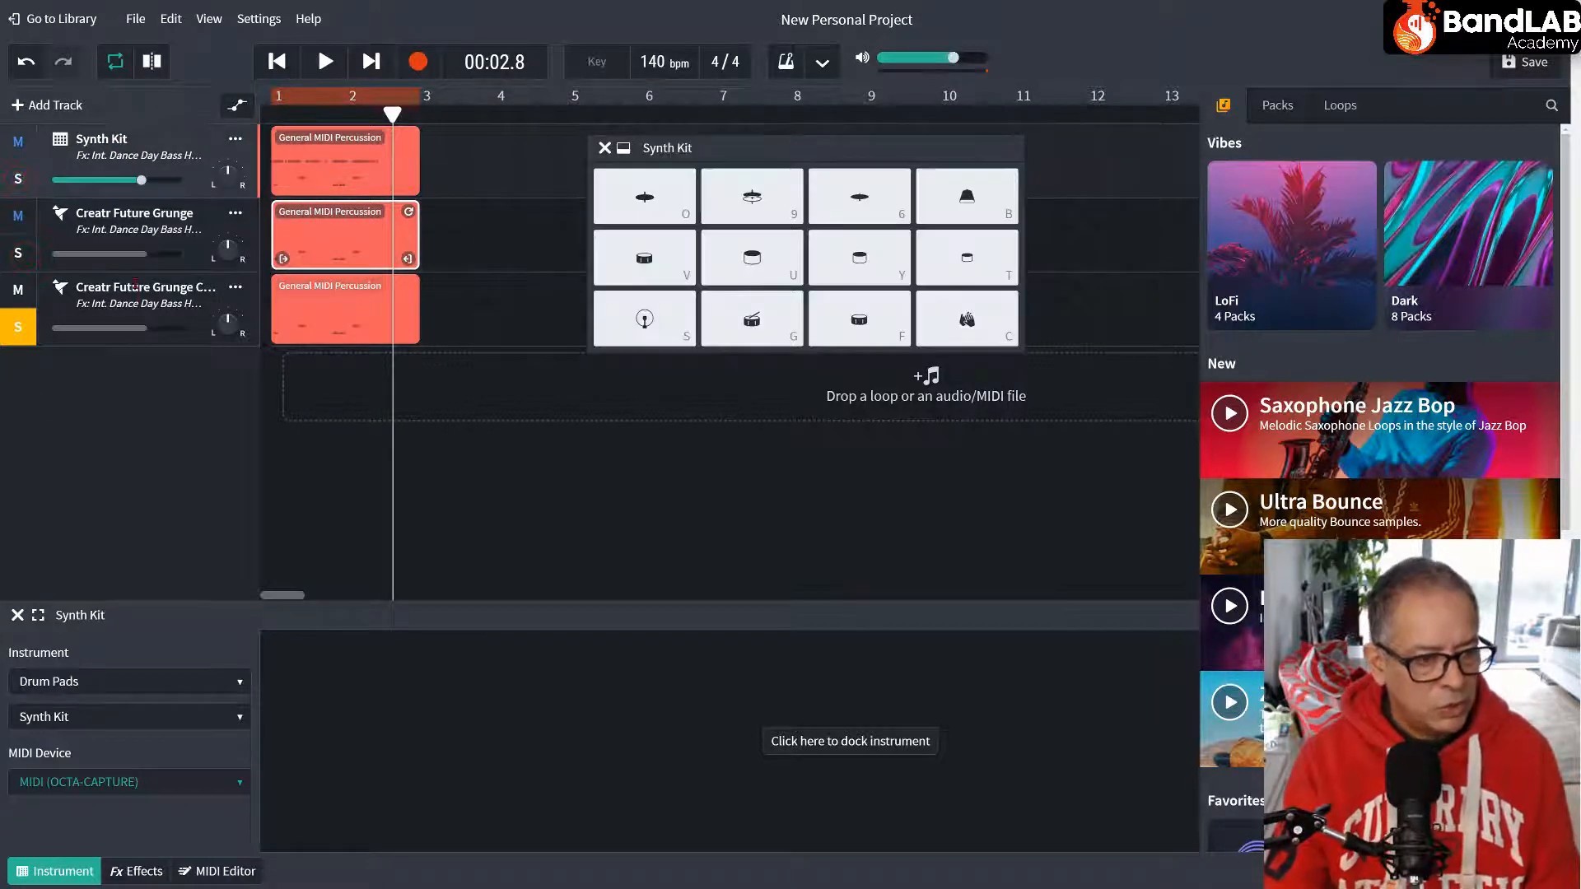
Play the soloed Creatr Future Grunge copy on its own, keeping its track name.
left_click(135, 286)
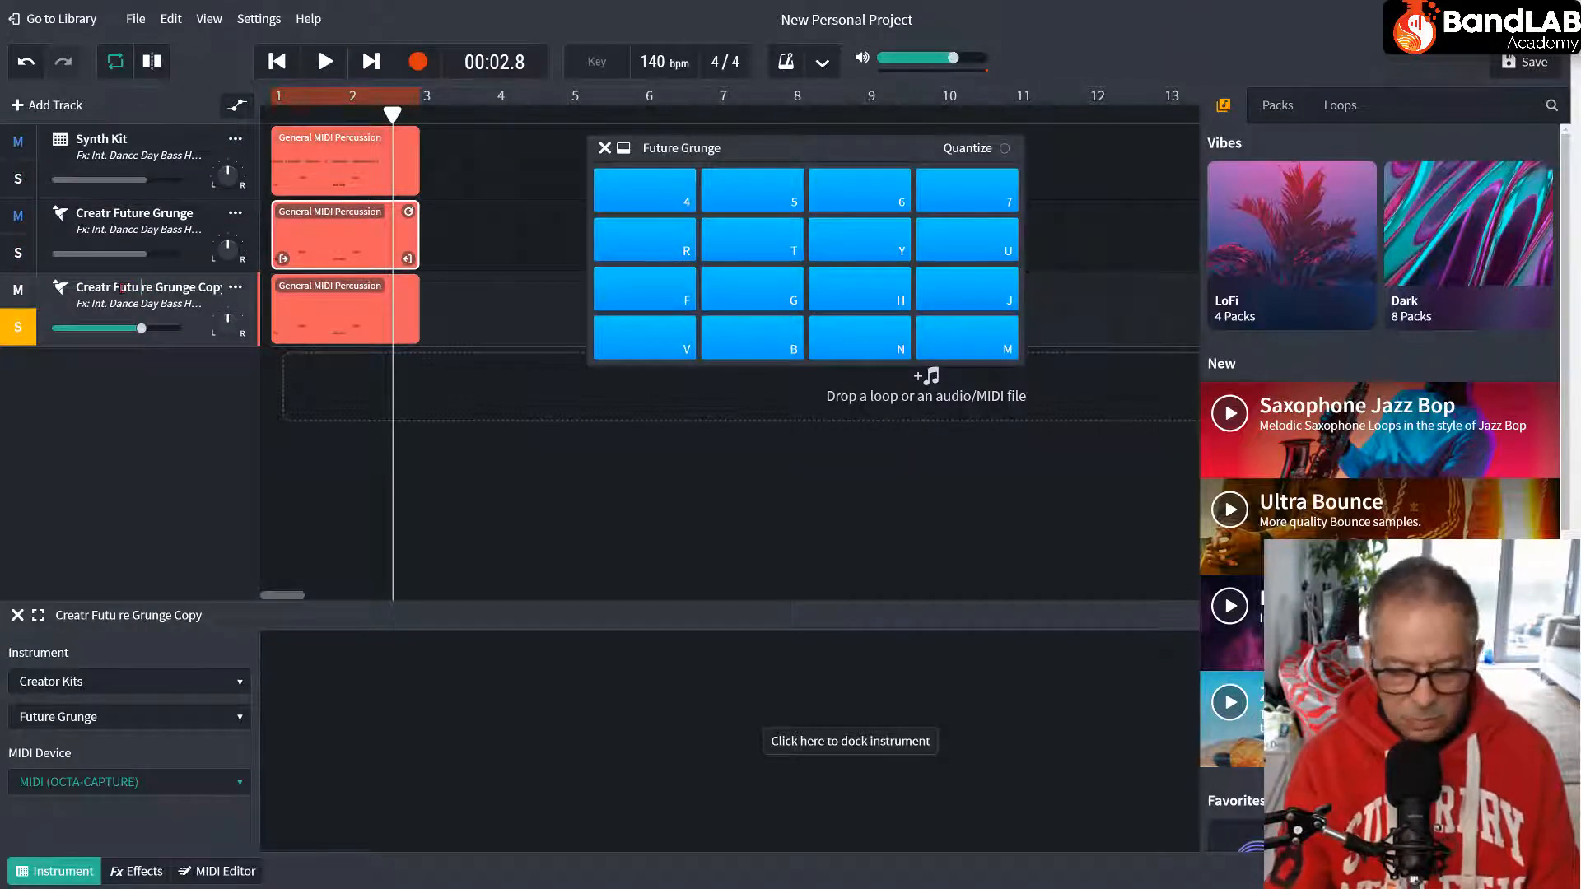
key("BackSpace")
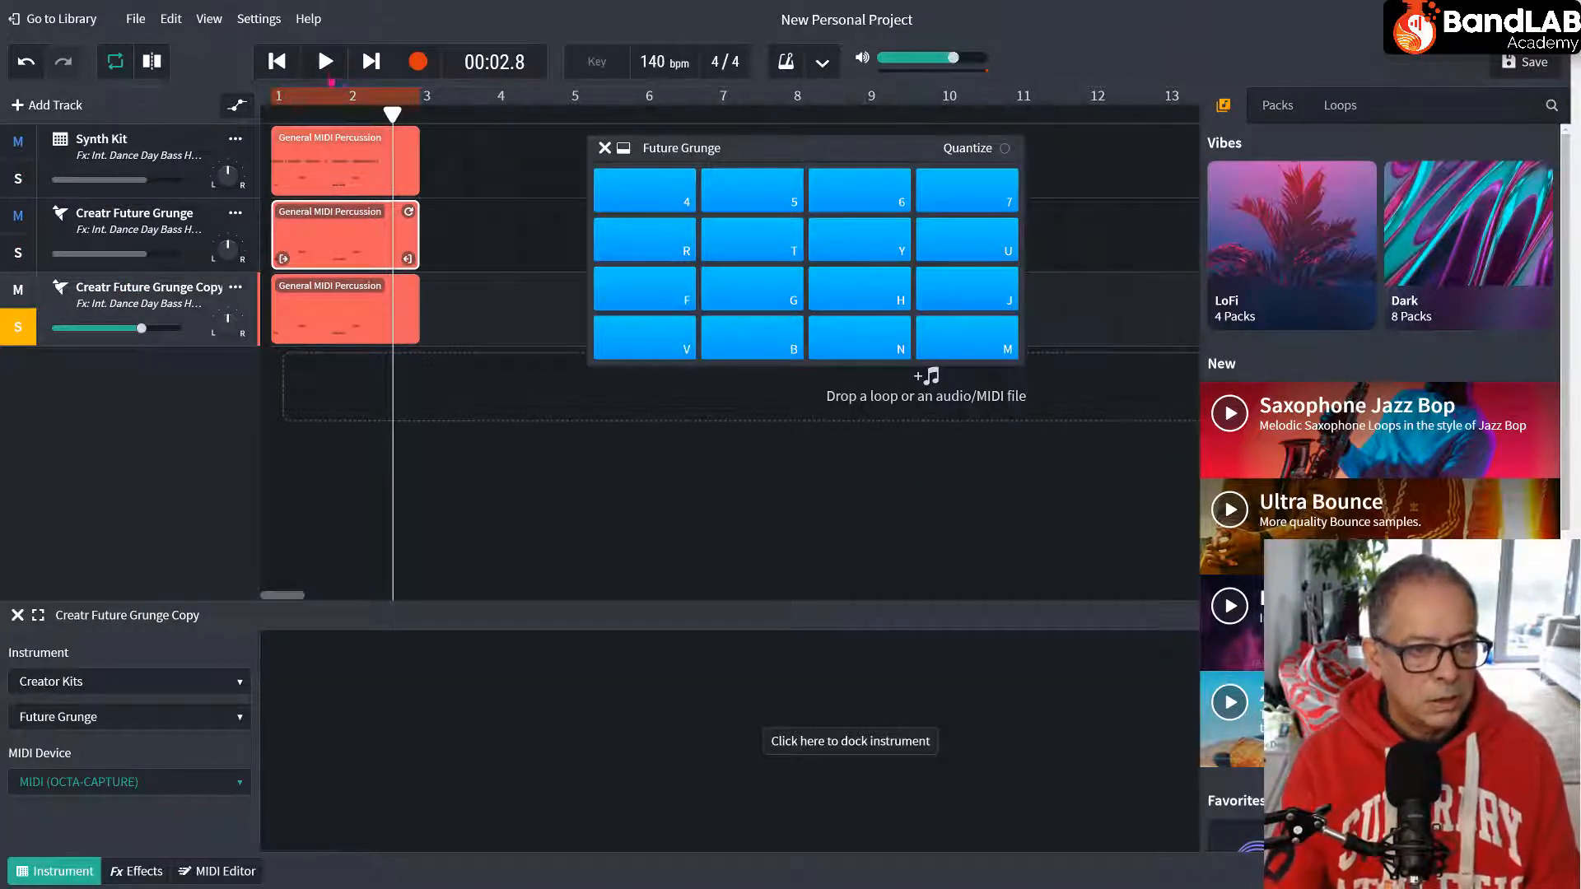
key("space")
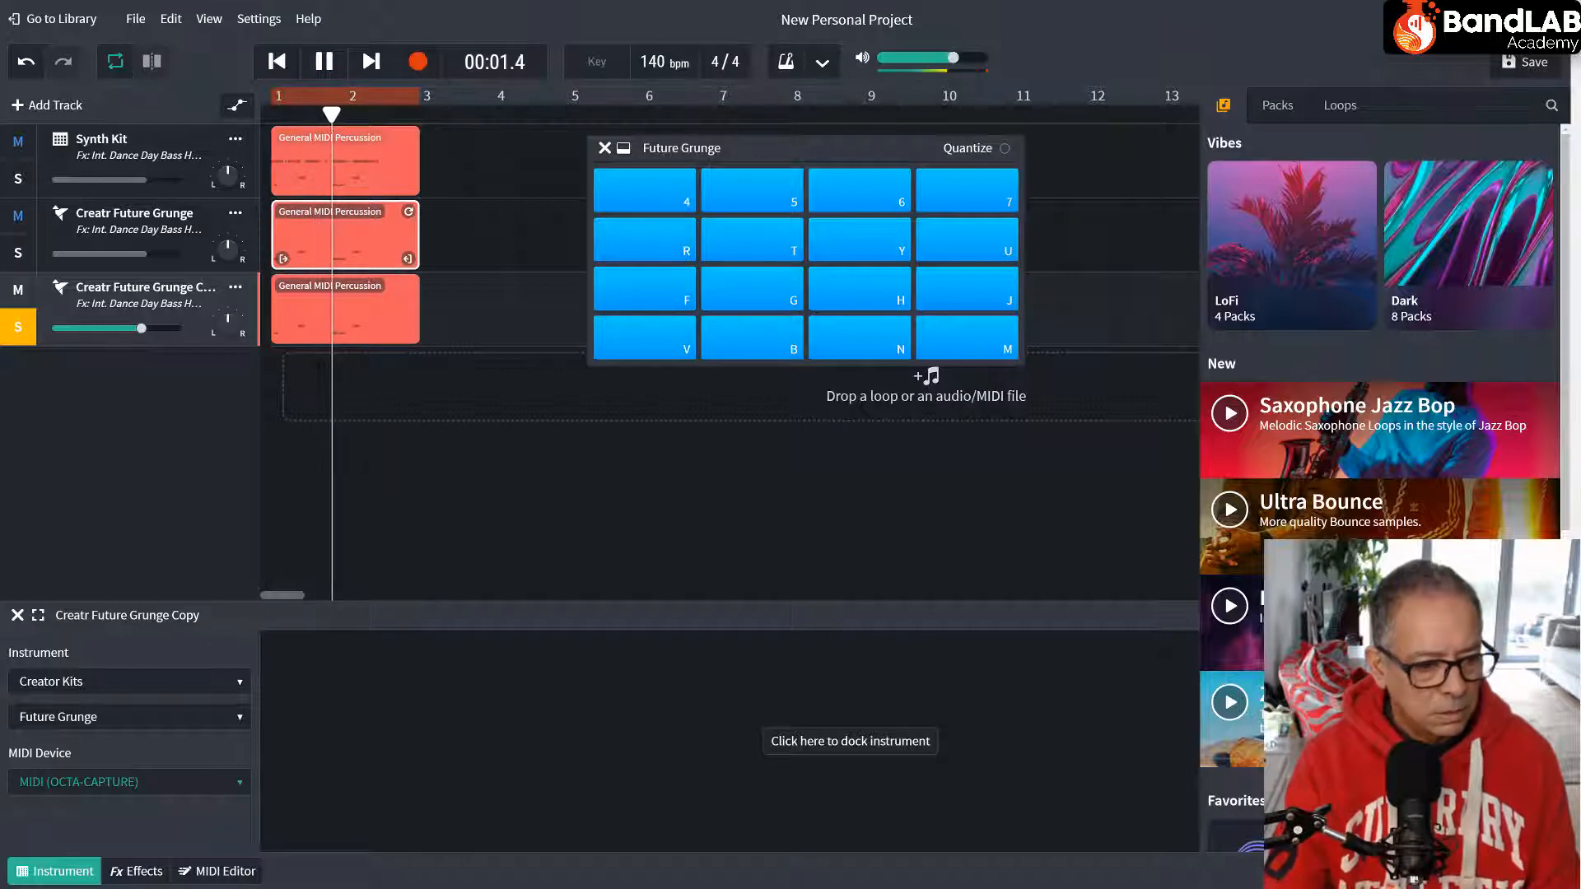
key("space")
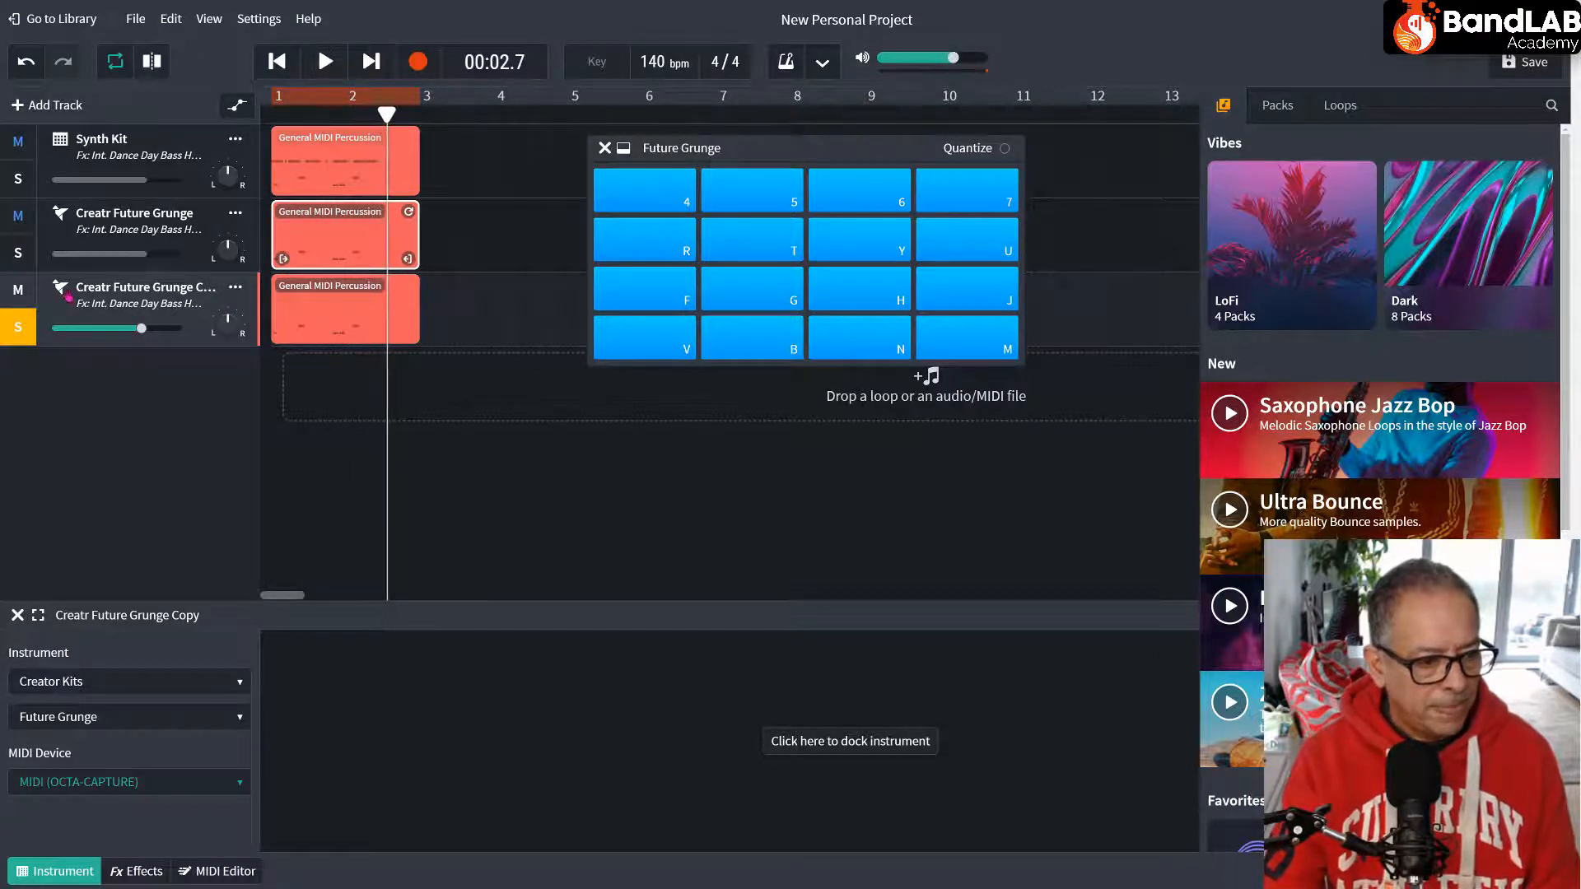
Change the Creatr Future Grunge copy's creator kit to Trap Vol. 2 and play the loop with it.
left_click(80, 722)
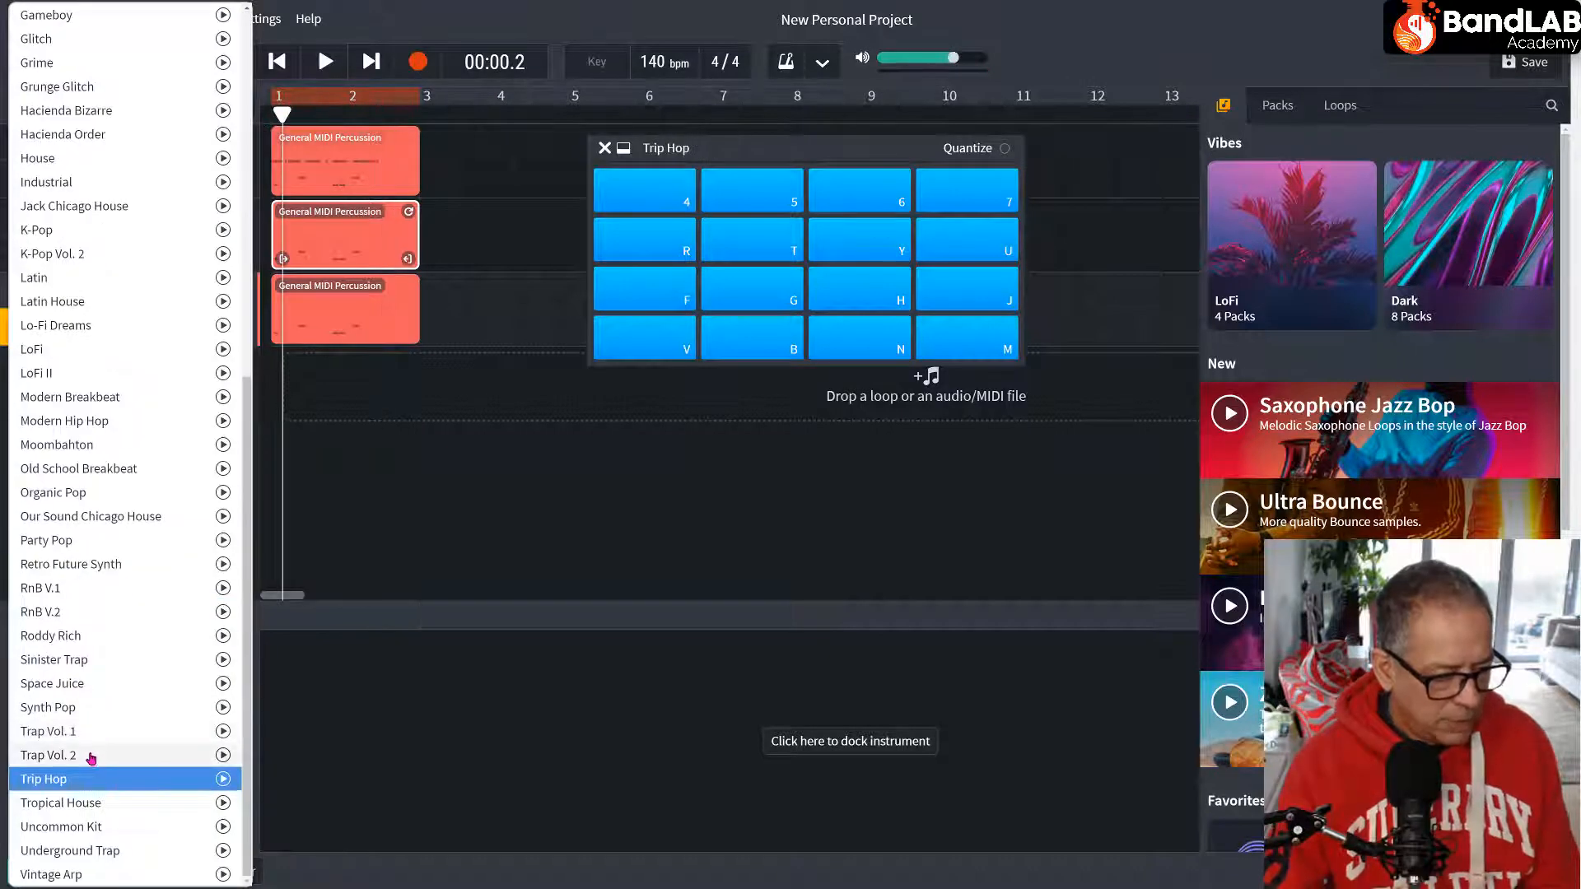
left_click(91, 755)
key("space")
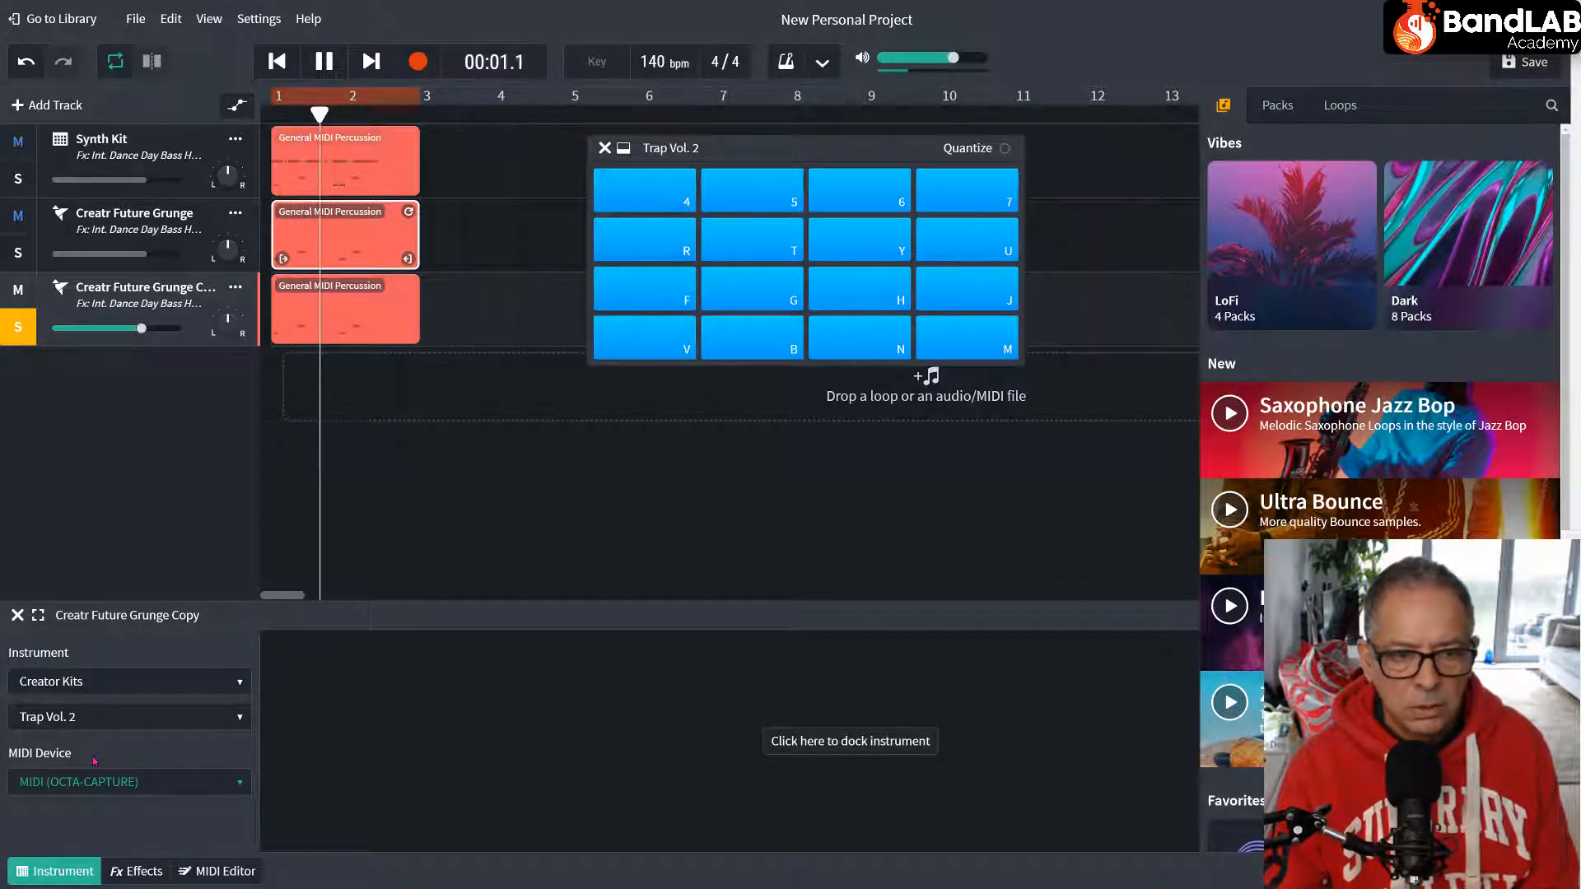
key("space")
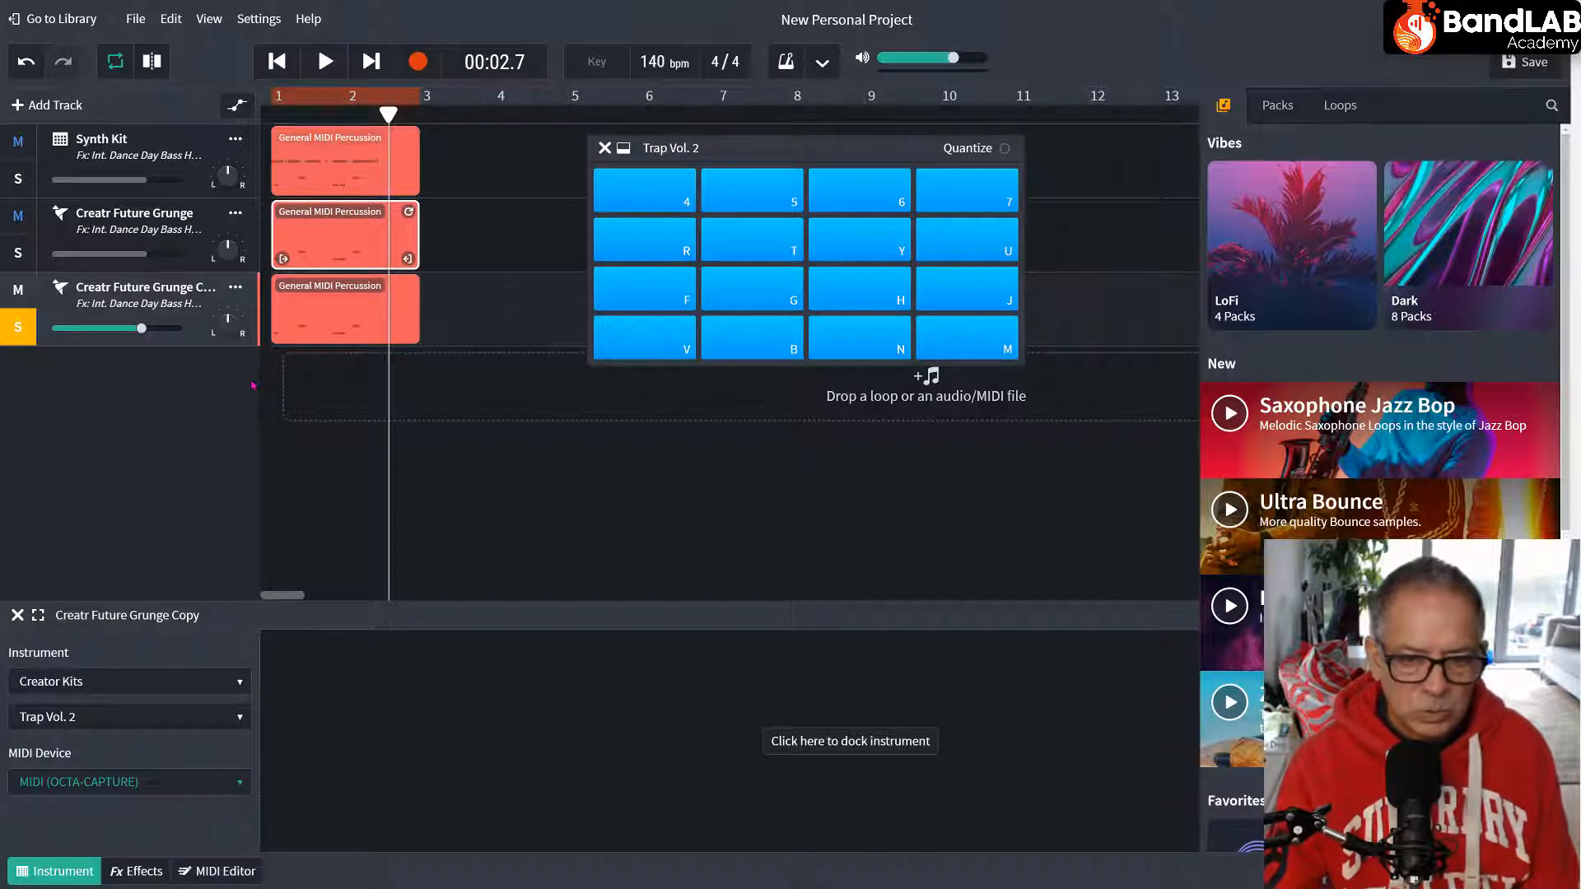
Audition several pads of the Trap Vol. 2 kit.
left_click(620, 303)
left_click(860, 292)
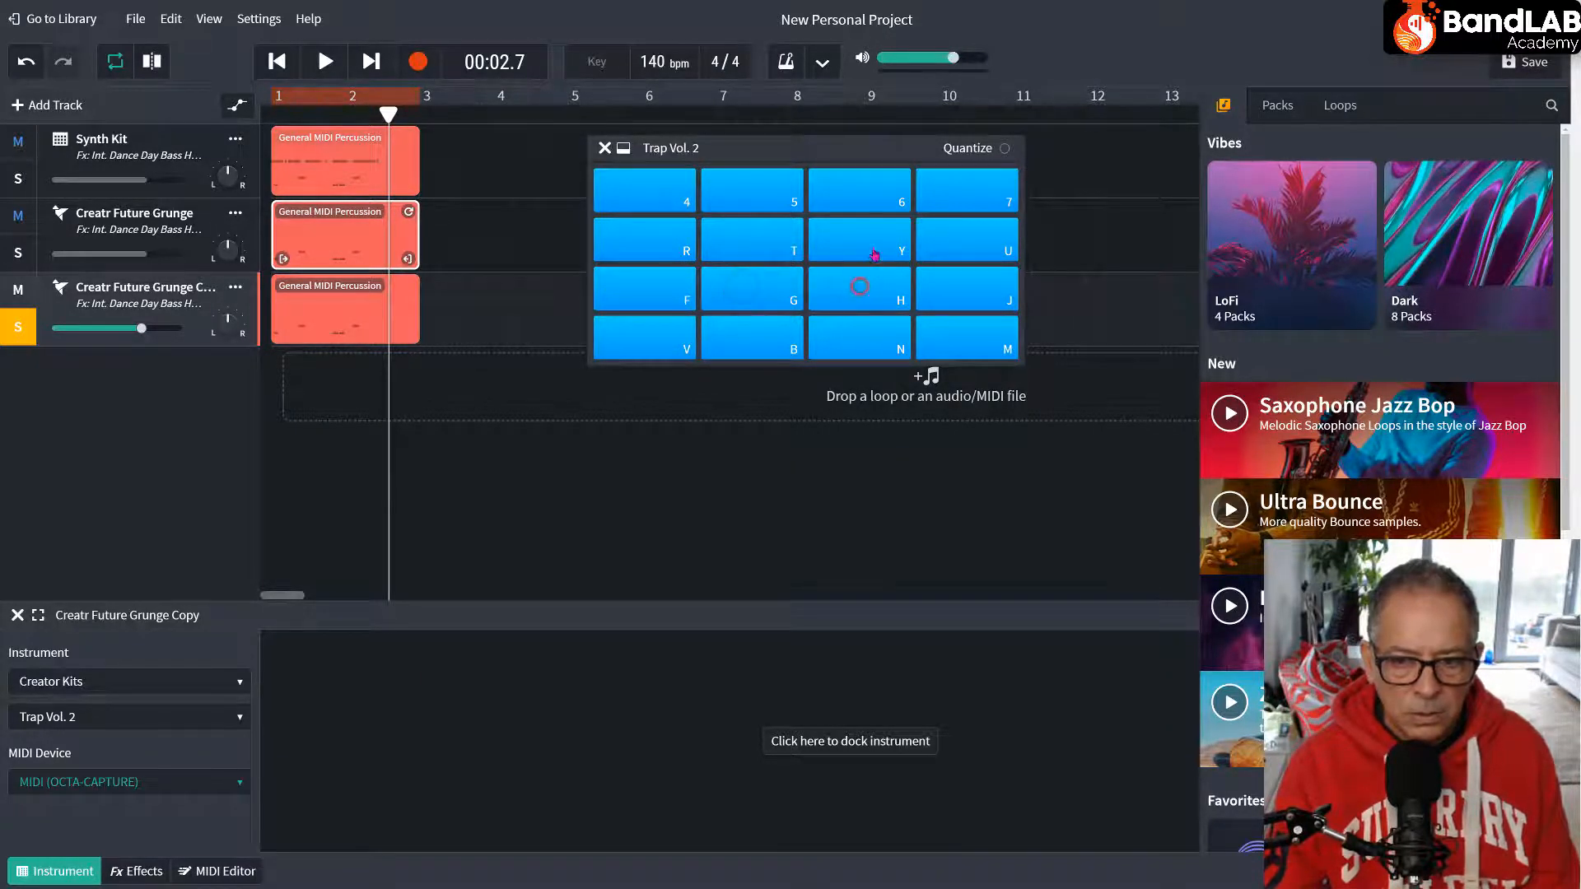
left_click(871, 249)
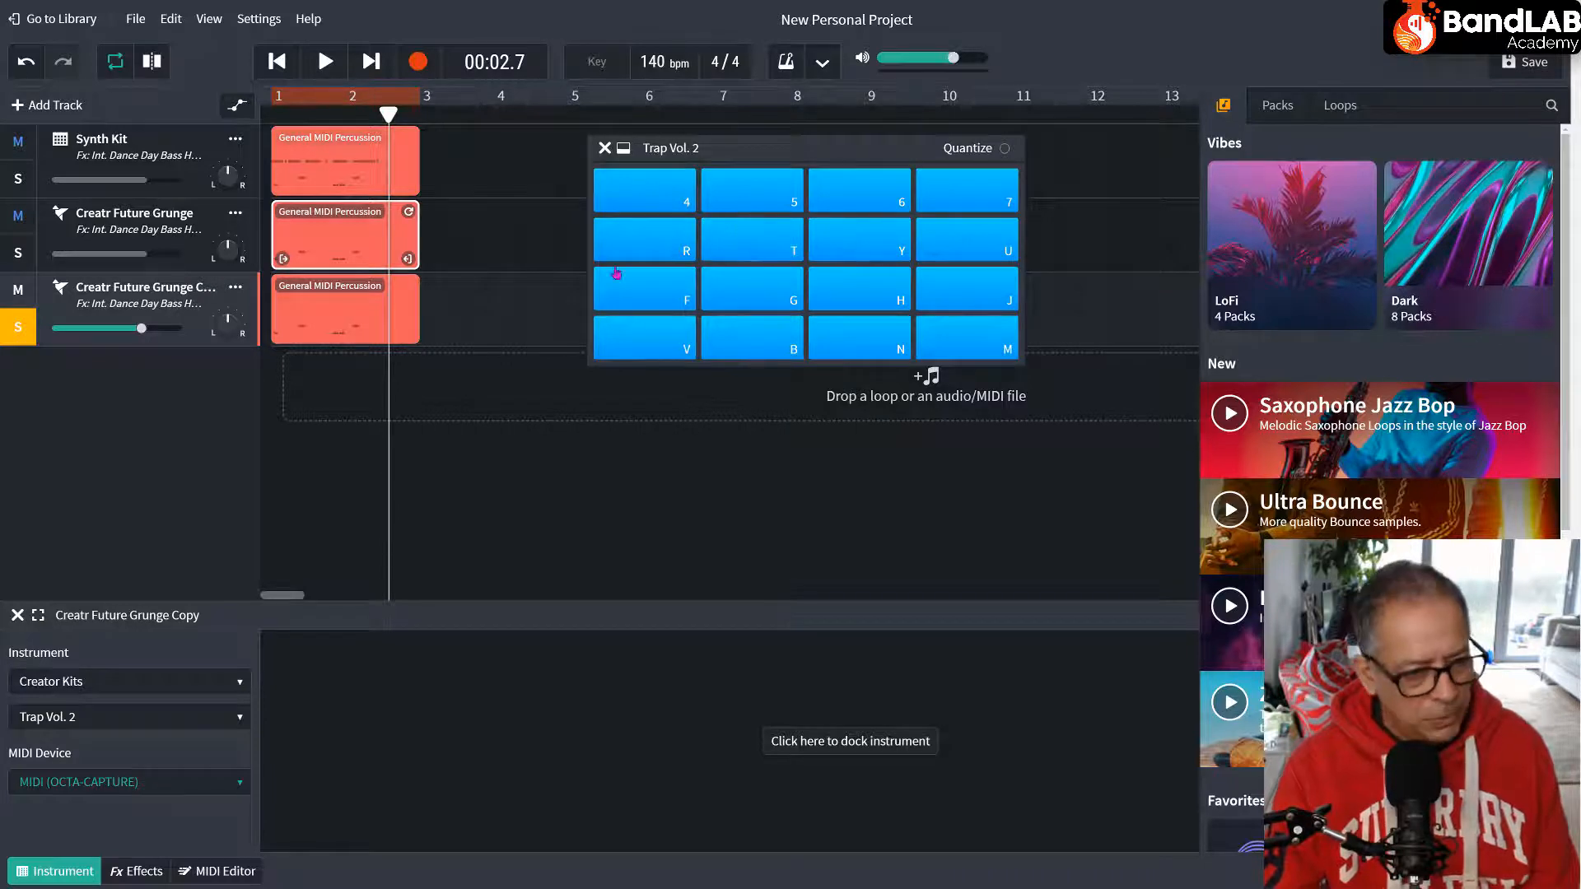
Open the Creatr Future Grunge copy's percussion region for note editing and audition each of its notes.
double_click(289, 309)
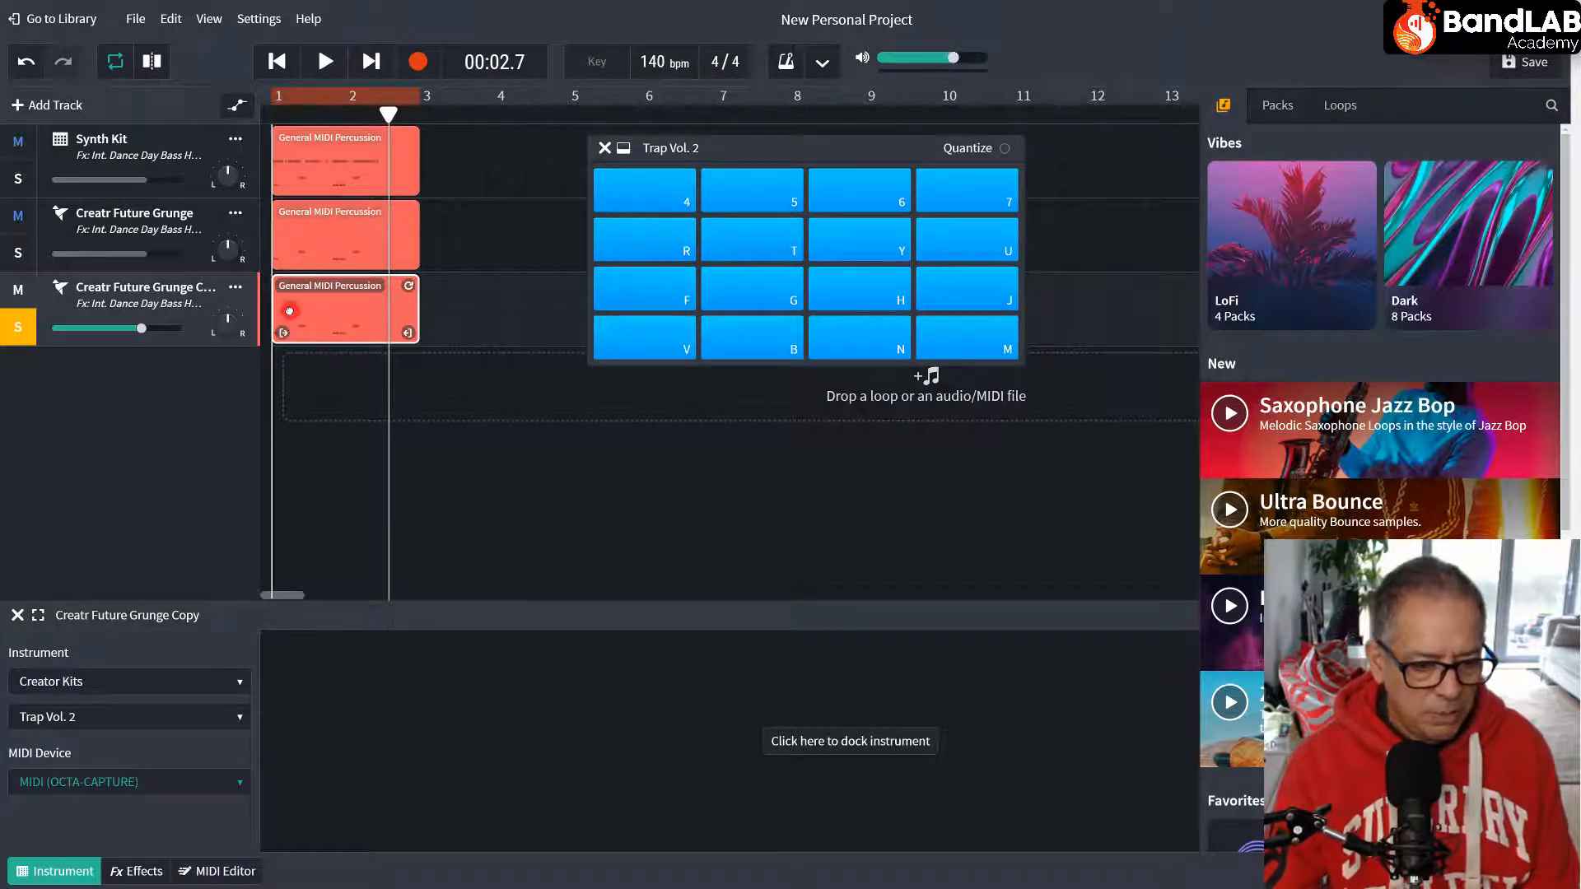
scroll(262, 786, "down", 4)
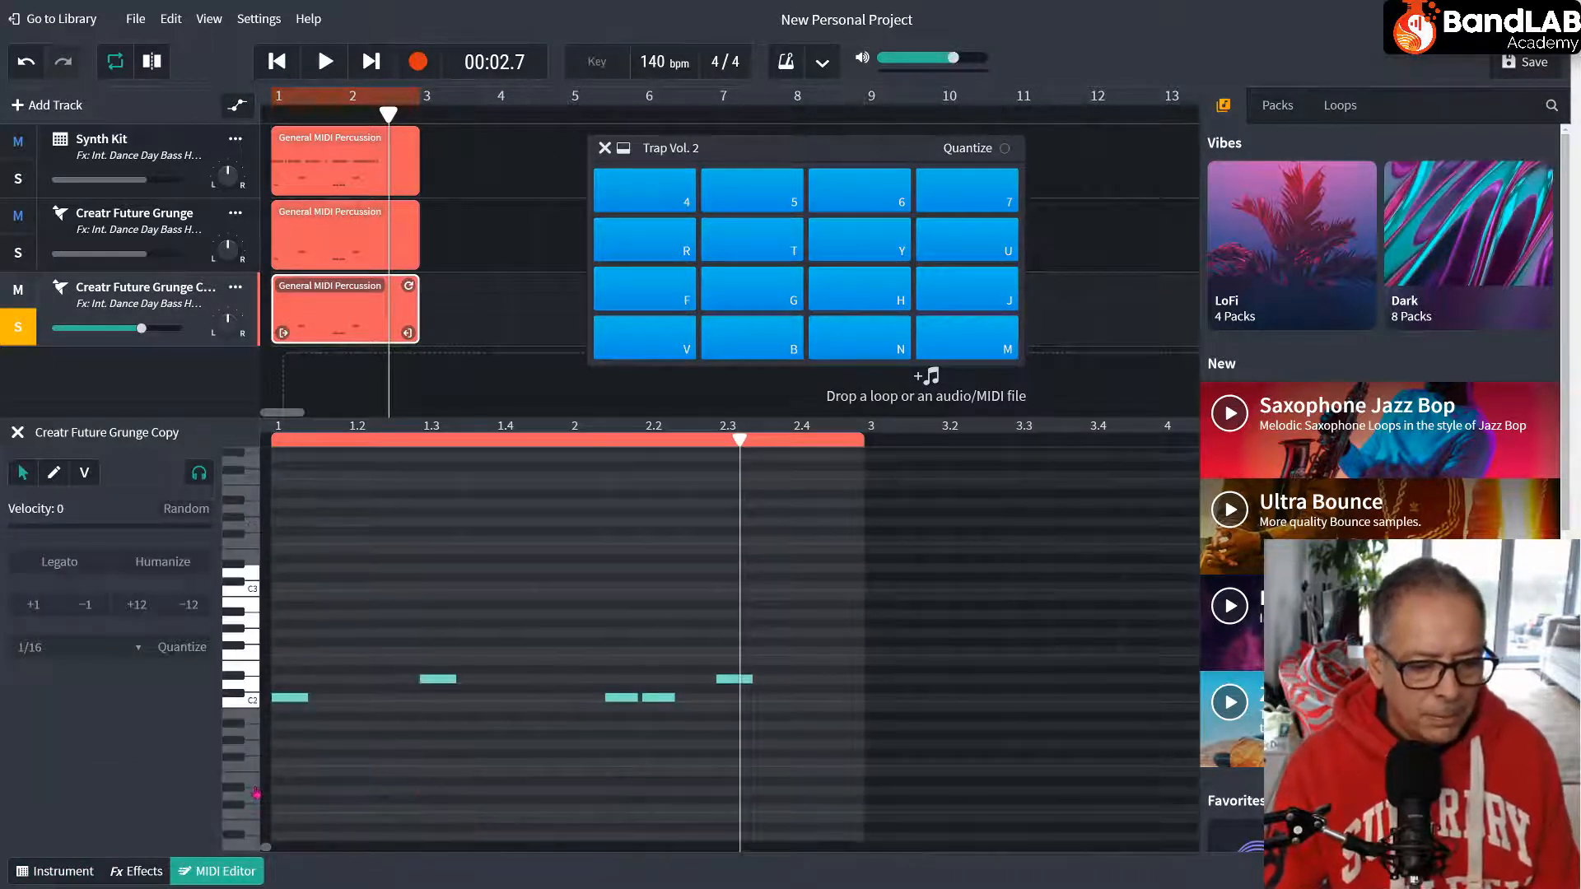
left_click(294, 695)
left_click(436, 679)
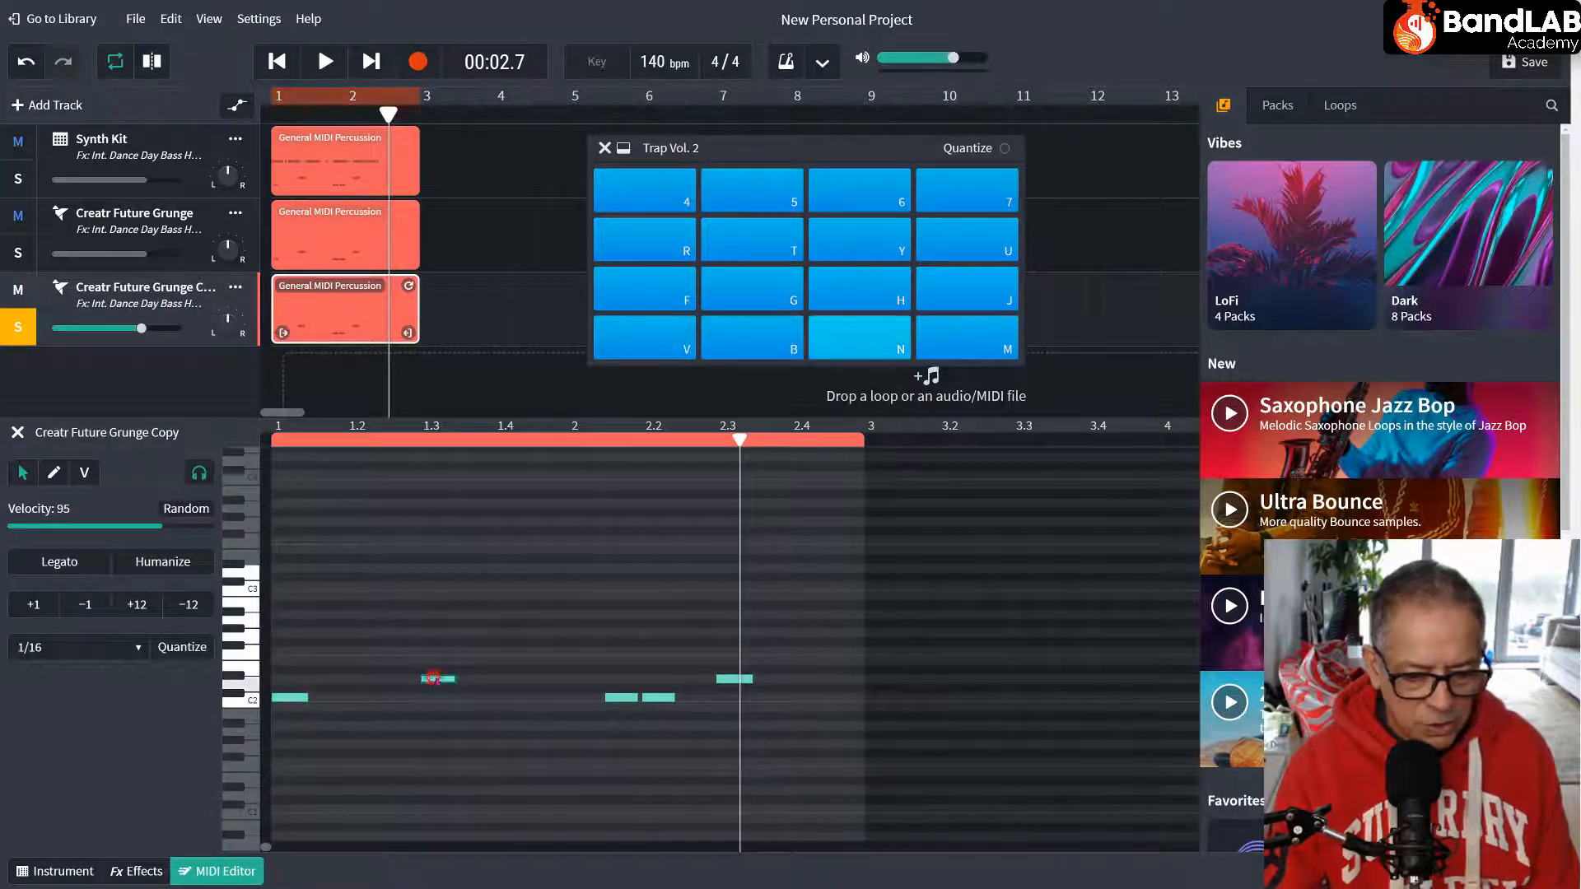
left_click(617, 698)
left_click(656, 698)
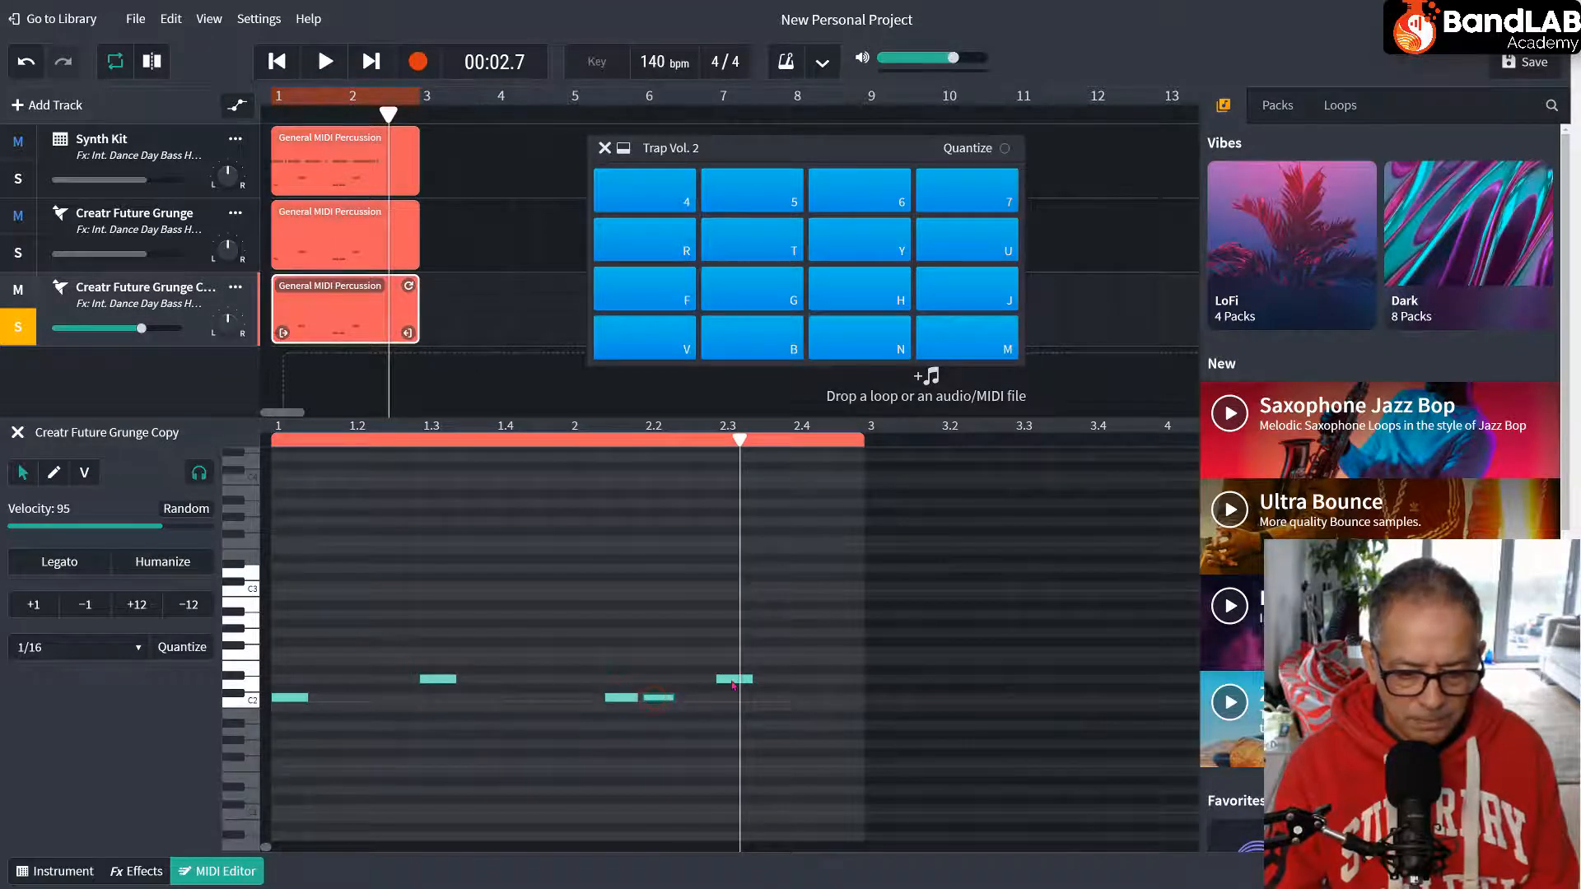
left_click(733, 680)
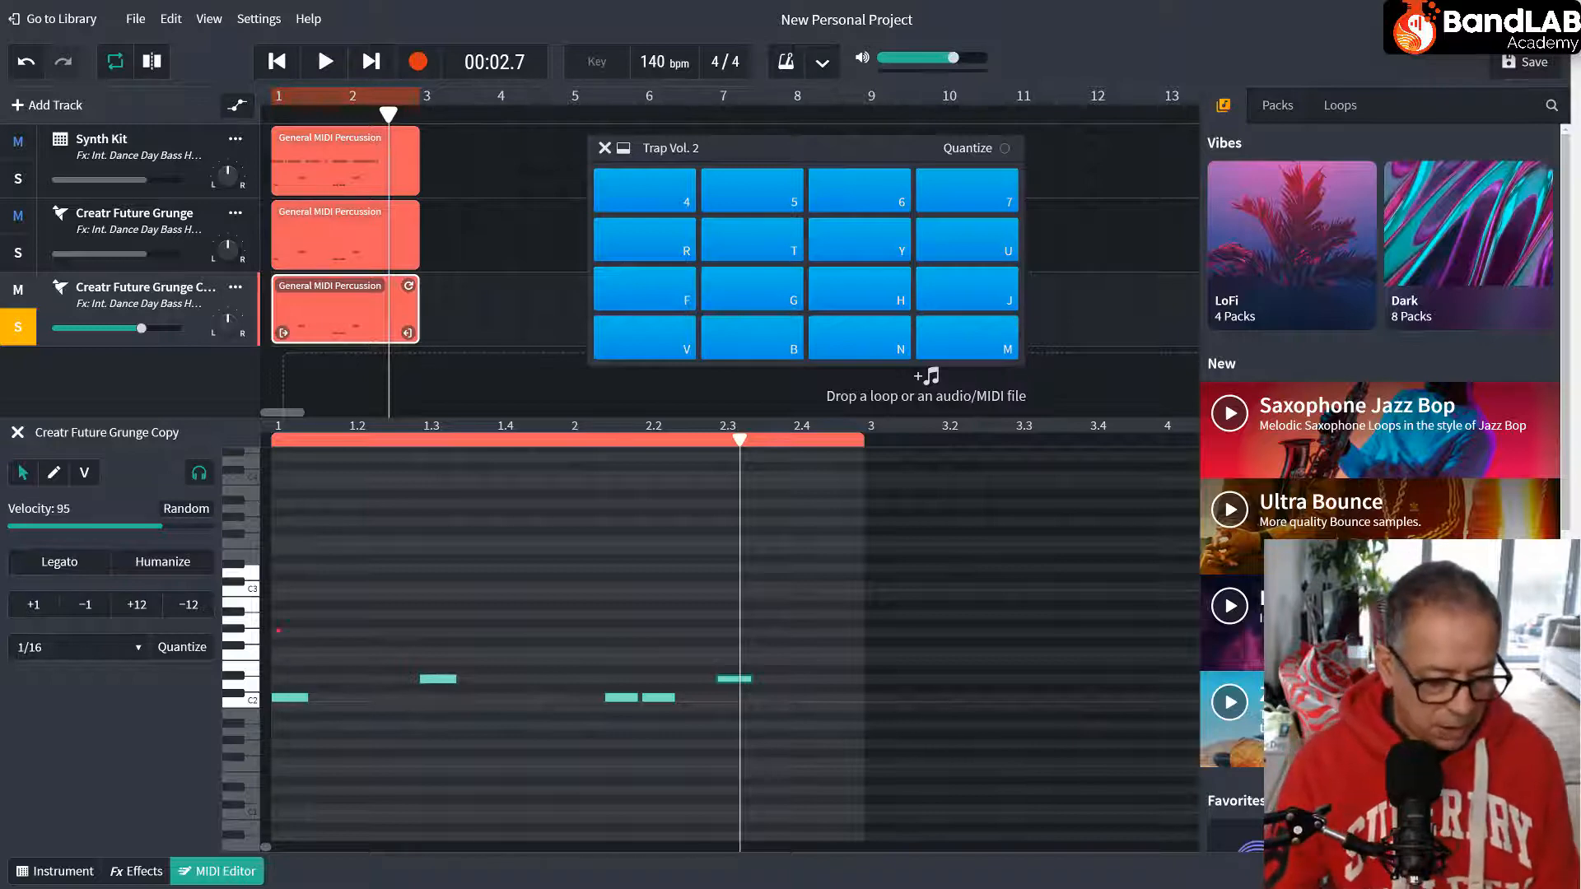
Raise all notes in the copy by one semitone and listen to it alone and with the Creatr Future Grunge track.
left_click_drag(289, 621, 803, 790)
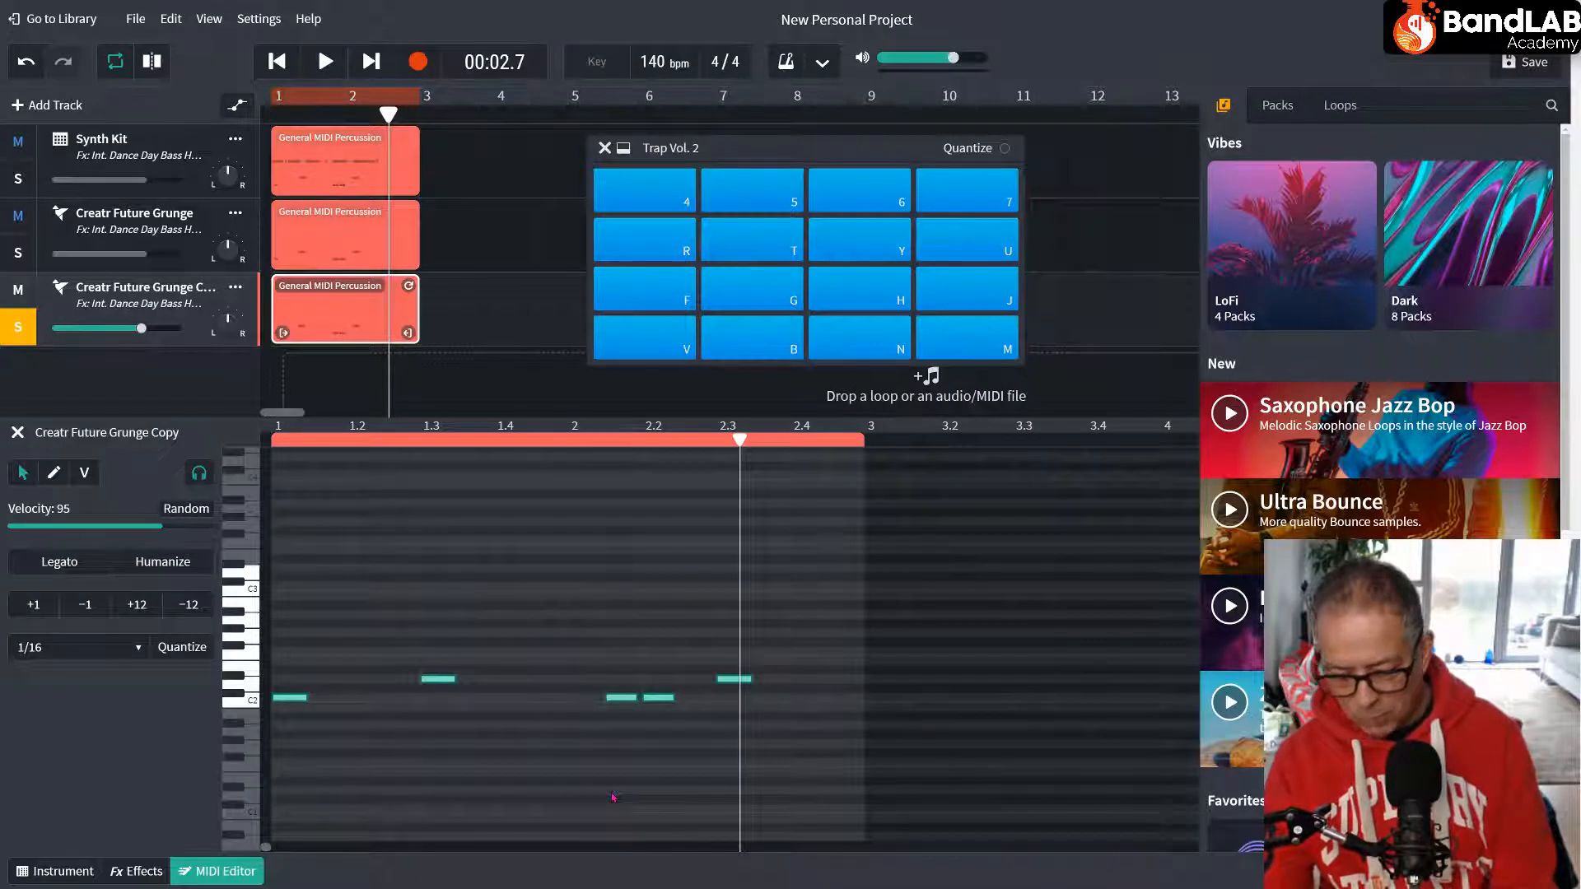
key("Up")
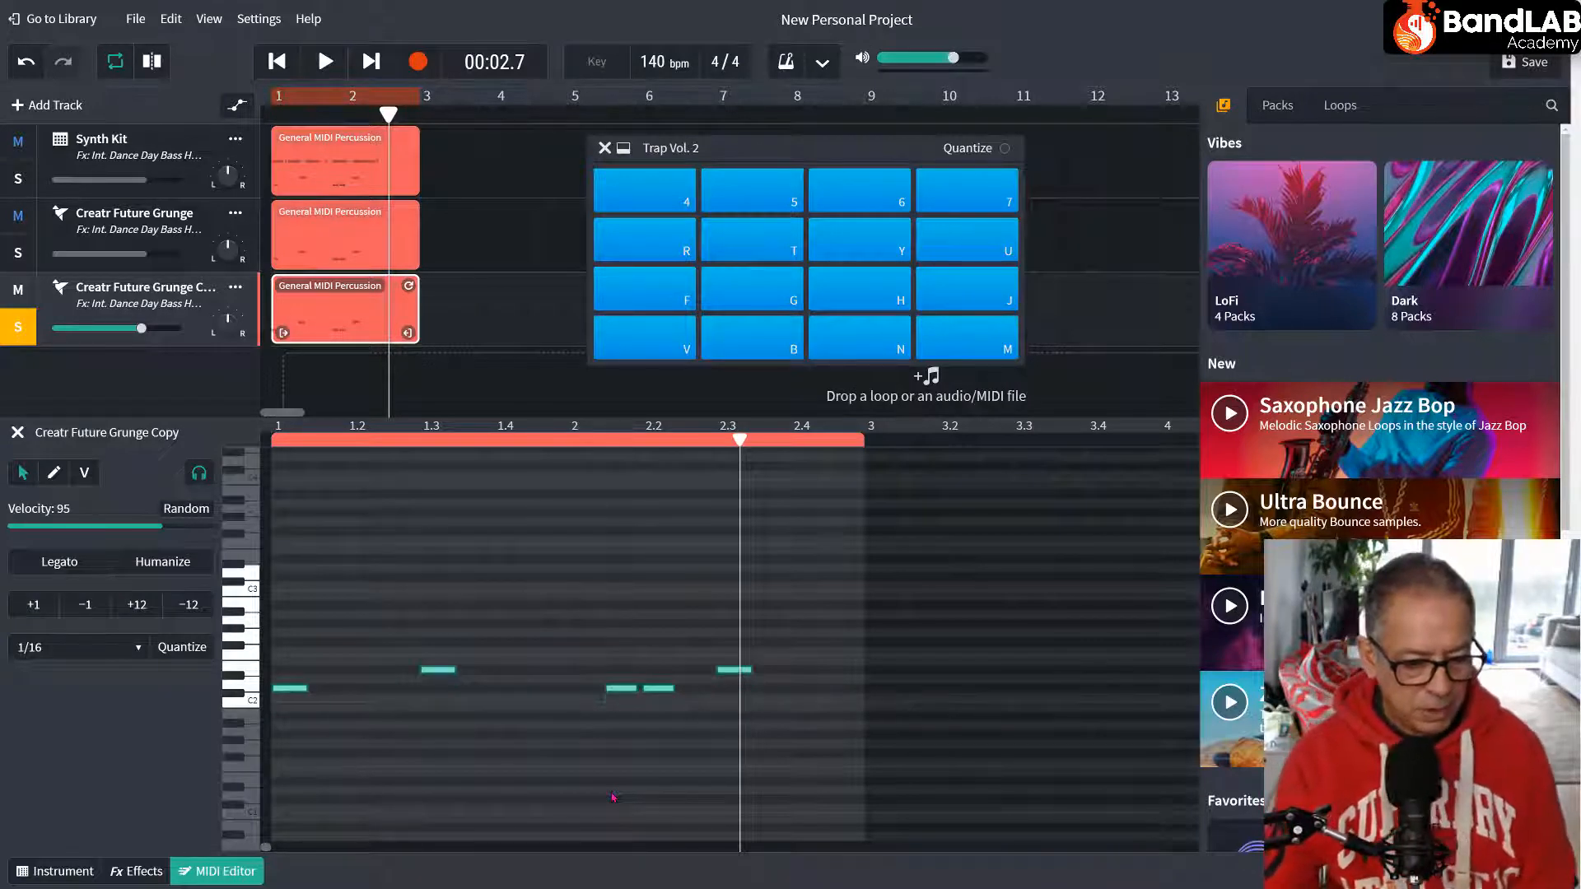
key("space")
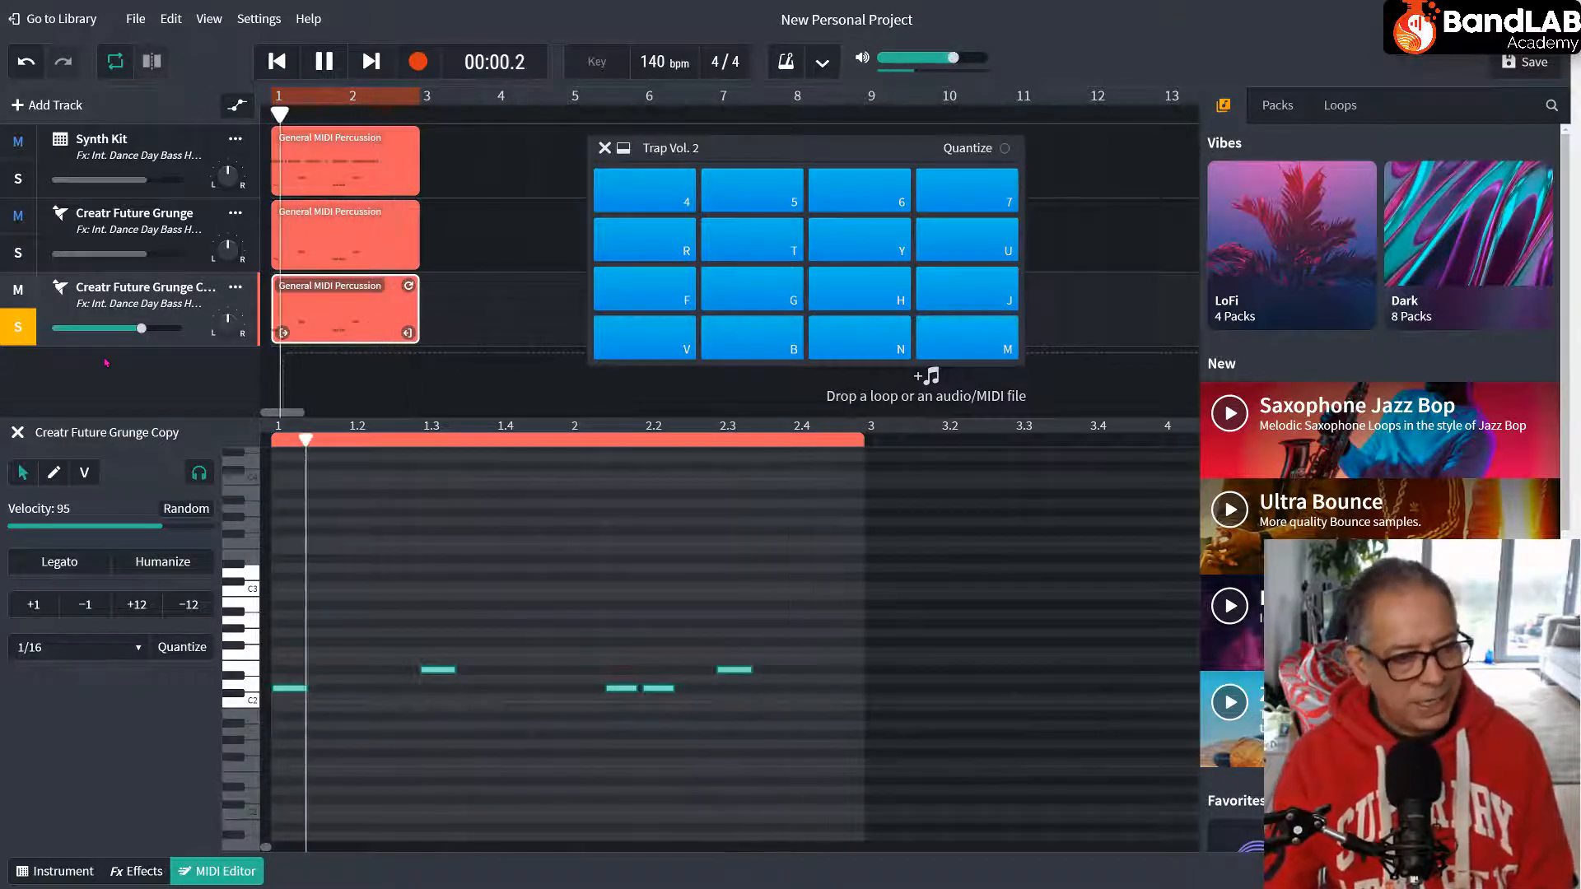
left_click(24, 249)
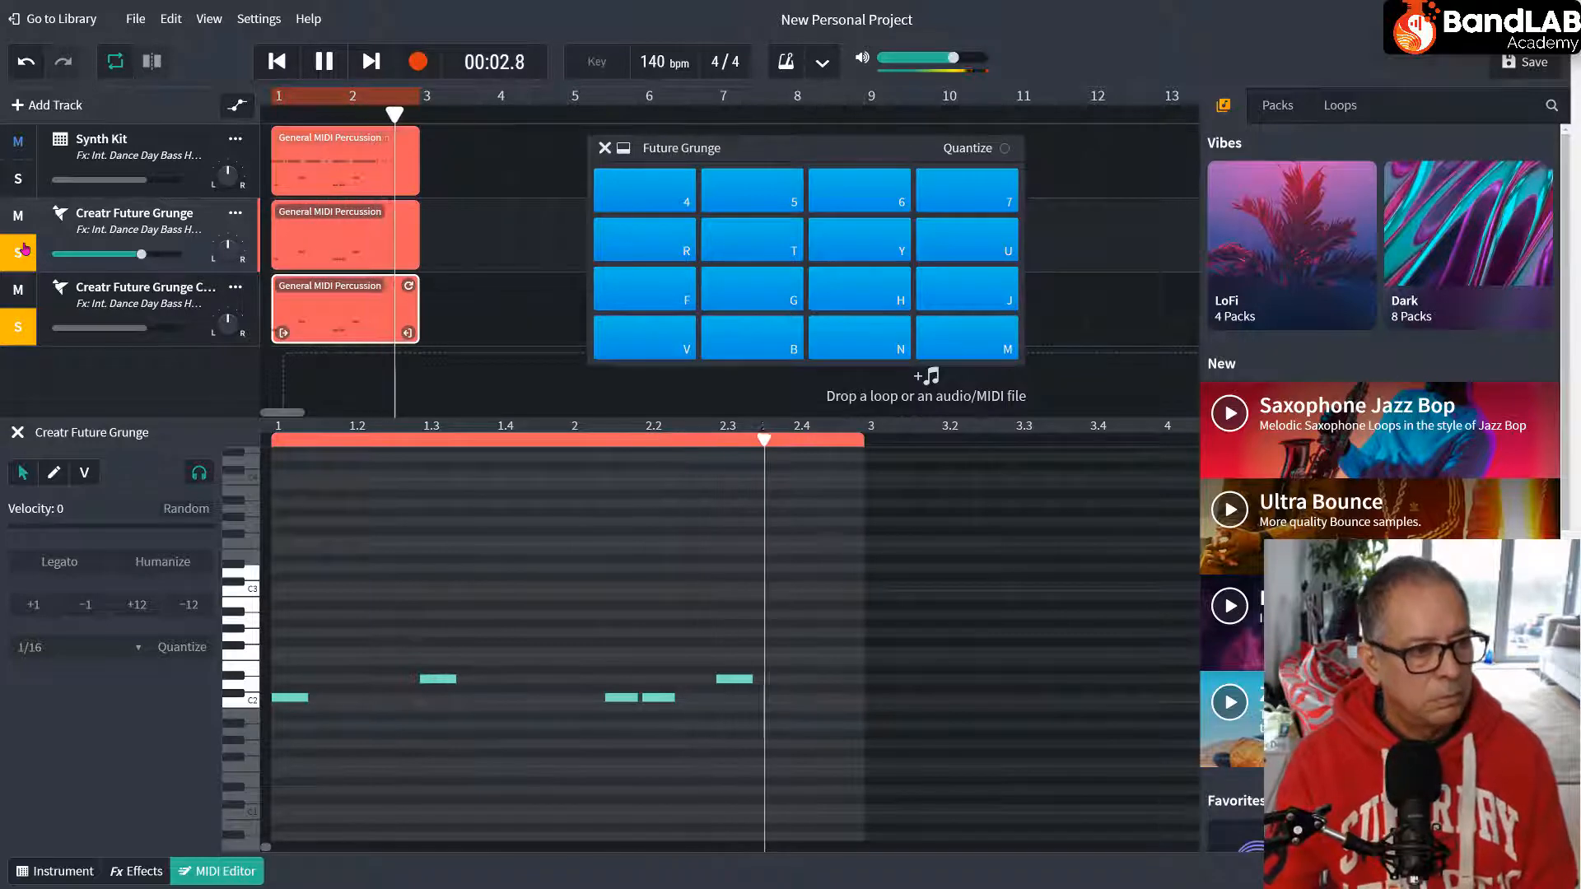
left_click(24, 249)
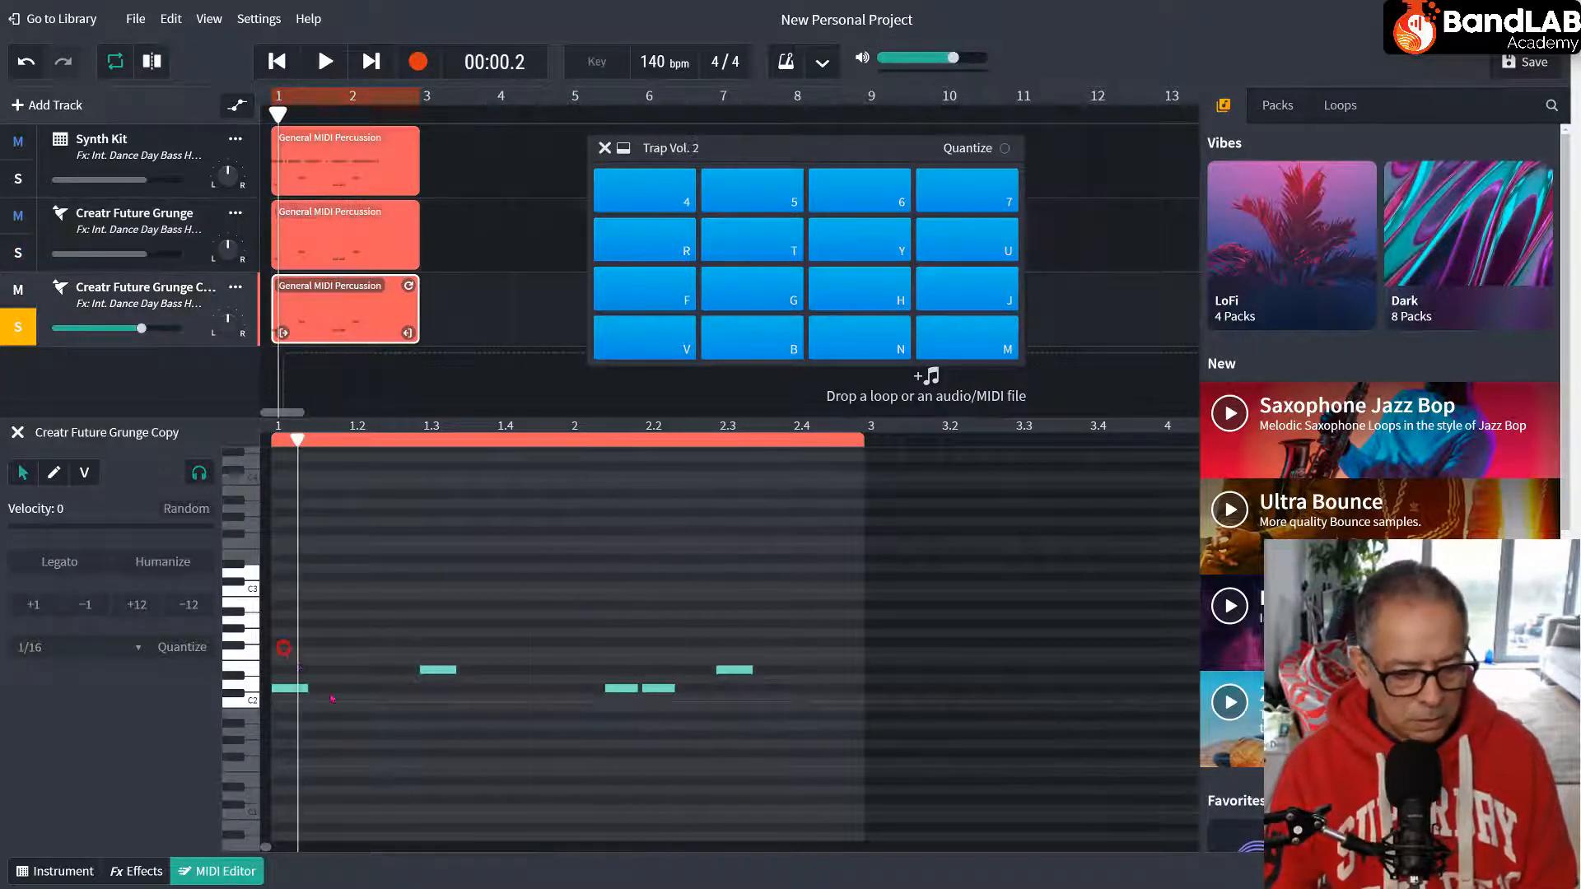
Raise all notes in the Creatr Future Grunge copy by three more semitones while playing the loop.
left_click_drag(294, 640, 813, 761)
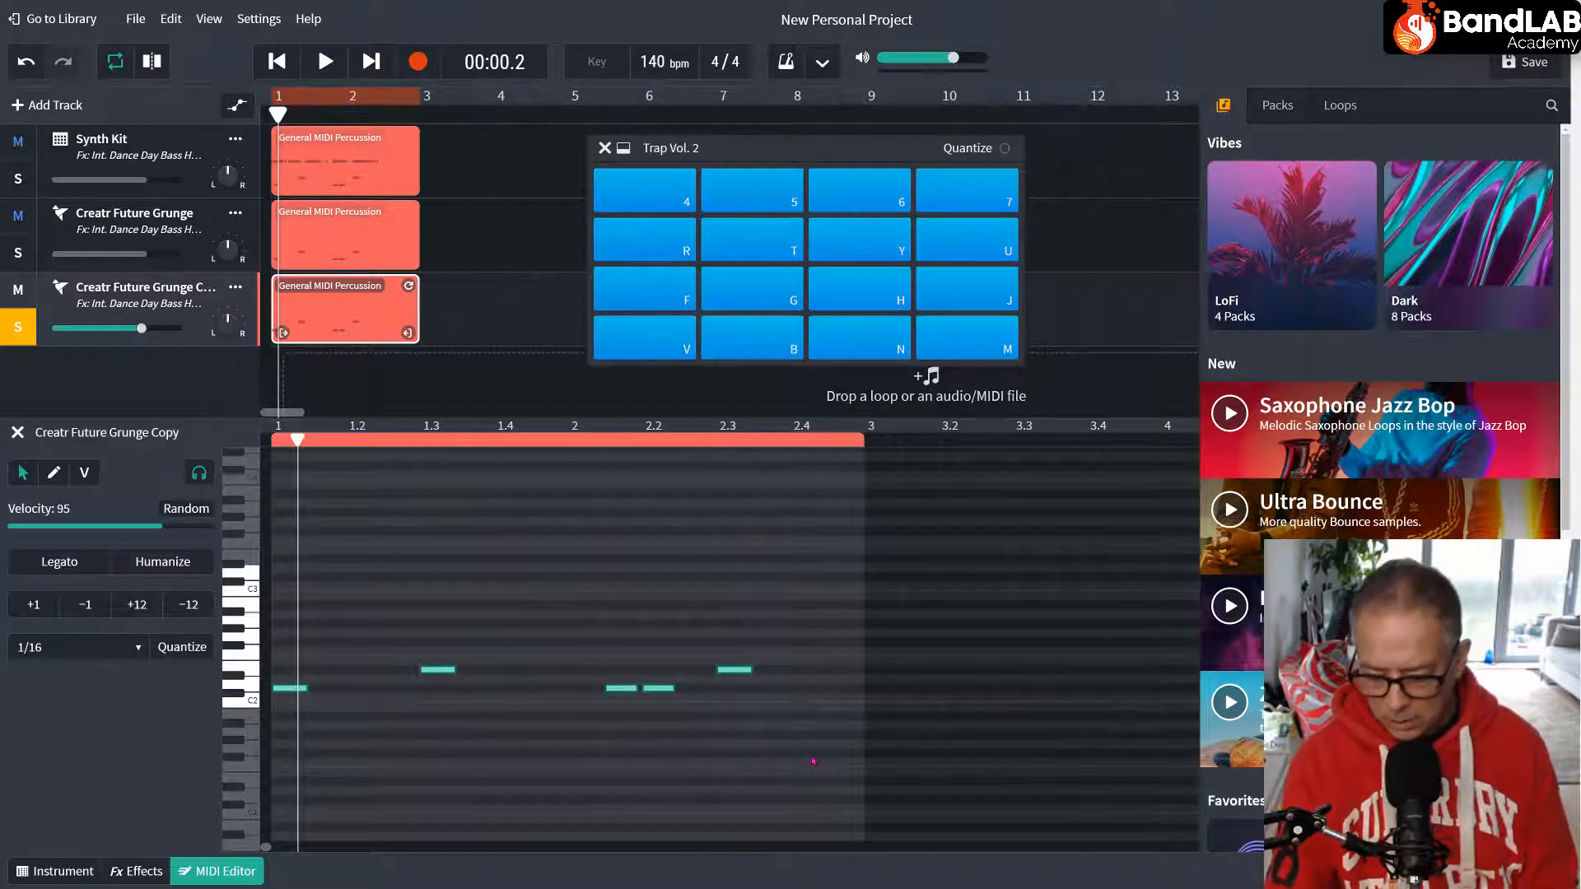
key("Up")
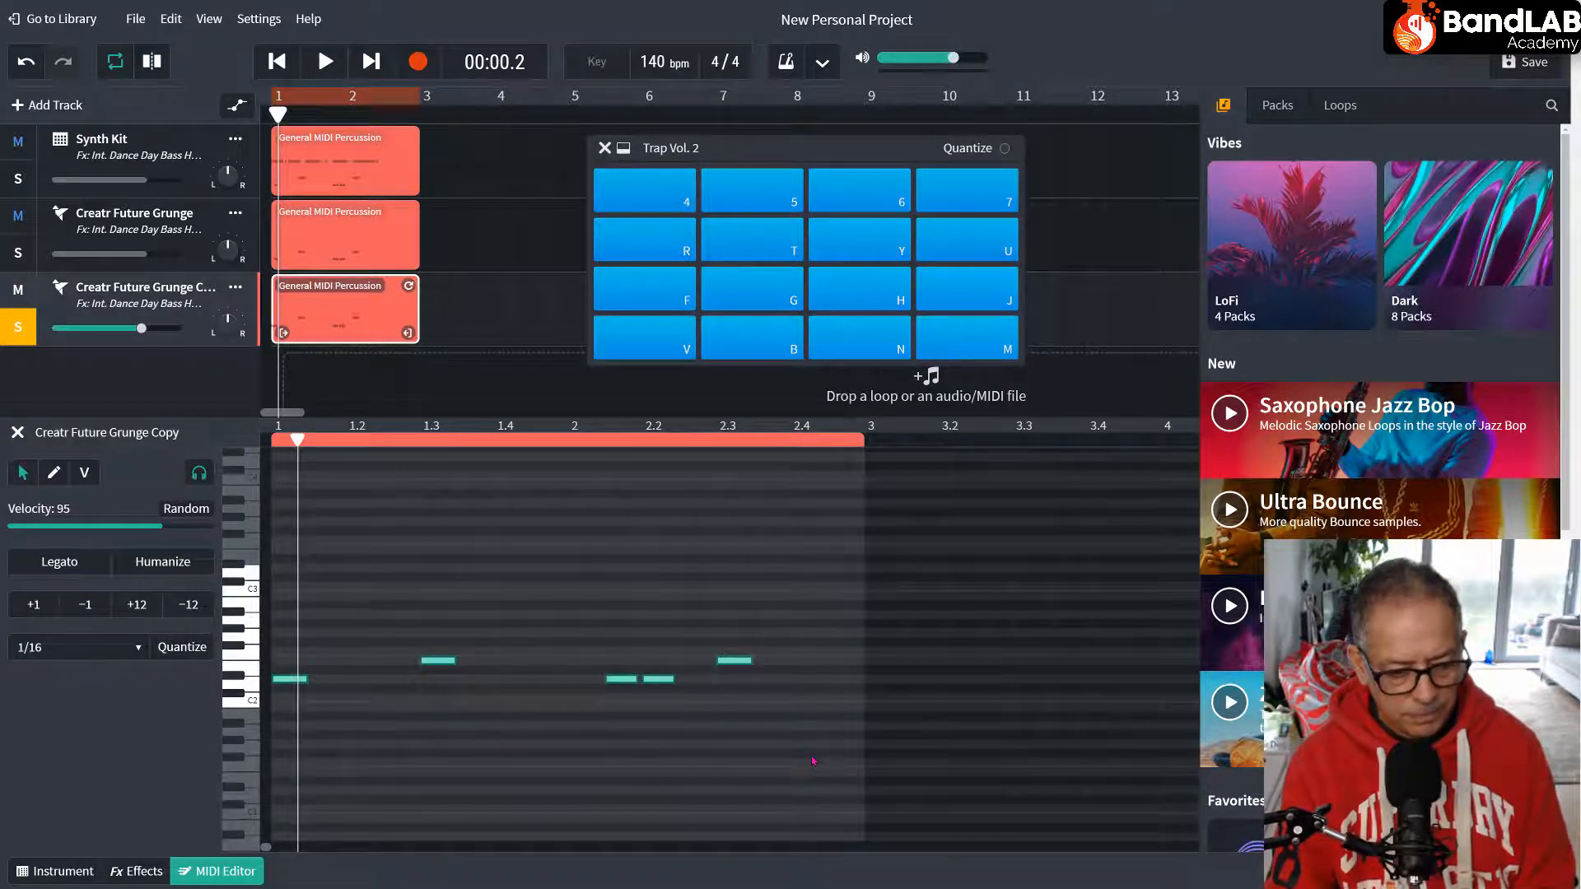
key("Up")
key("space")
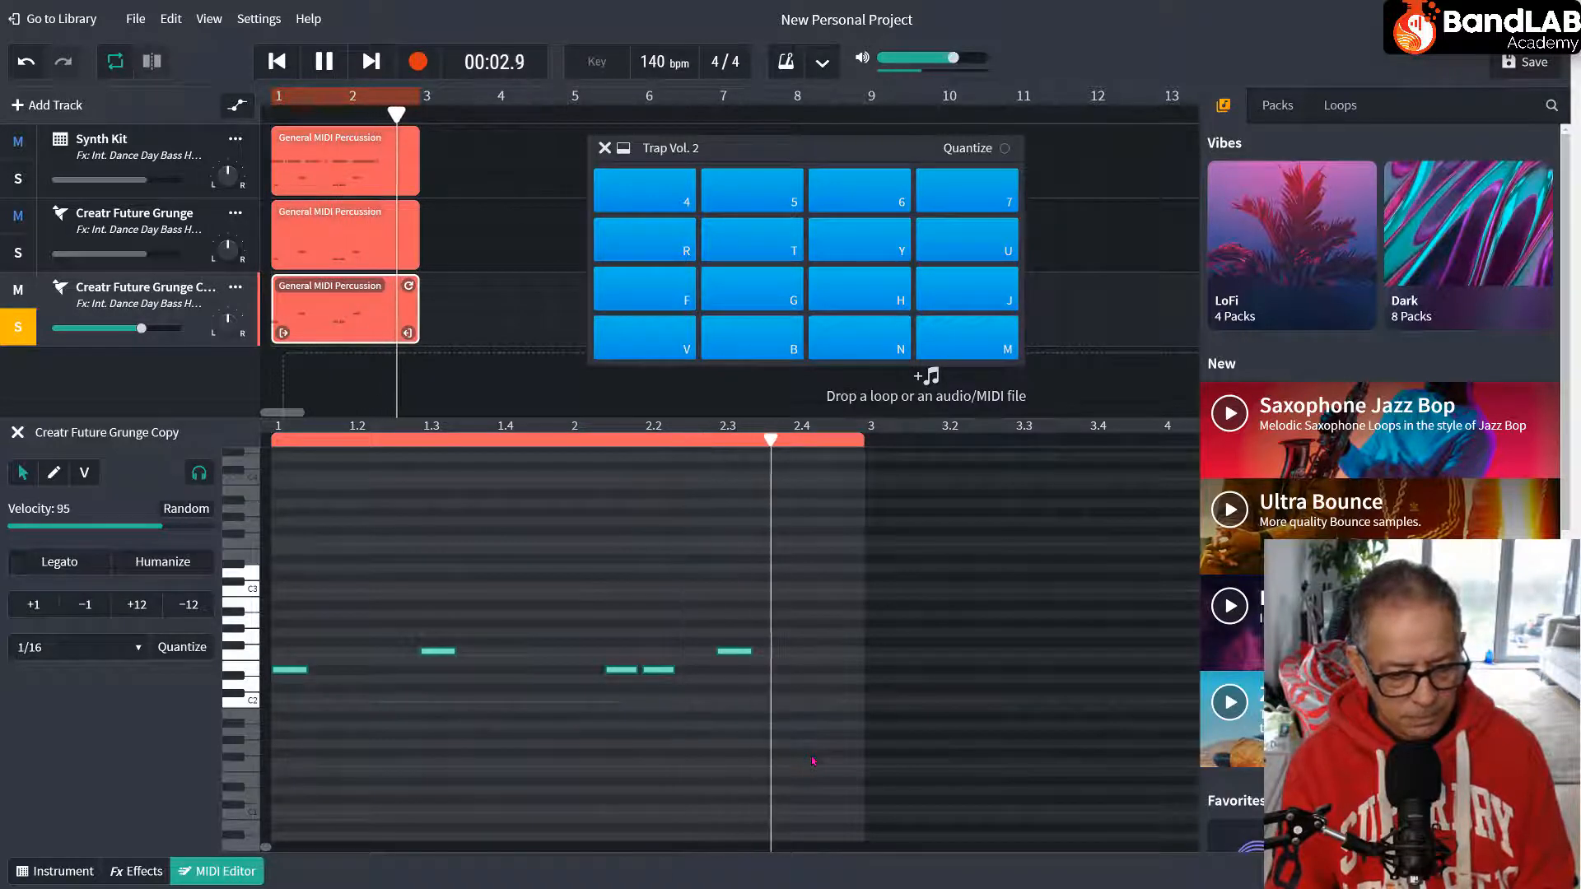
key("Up")
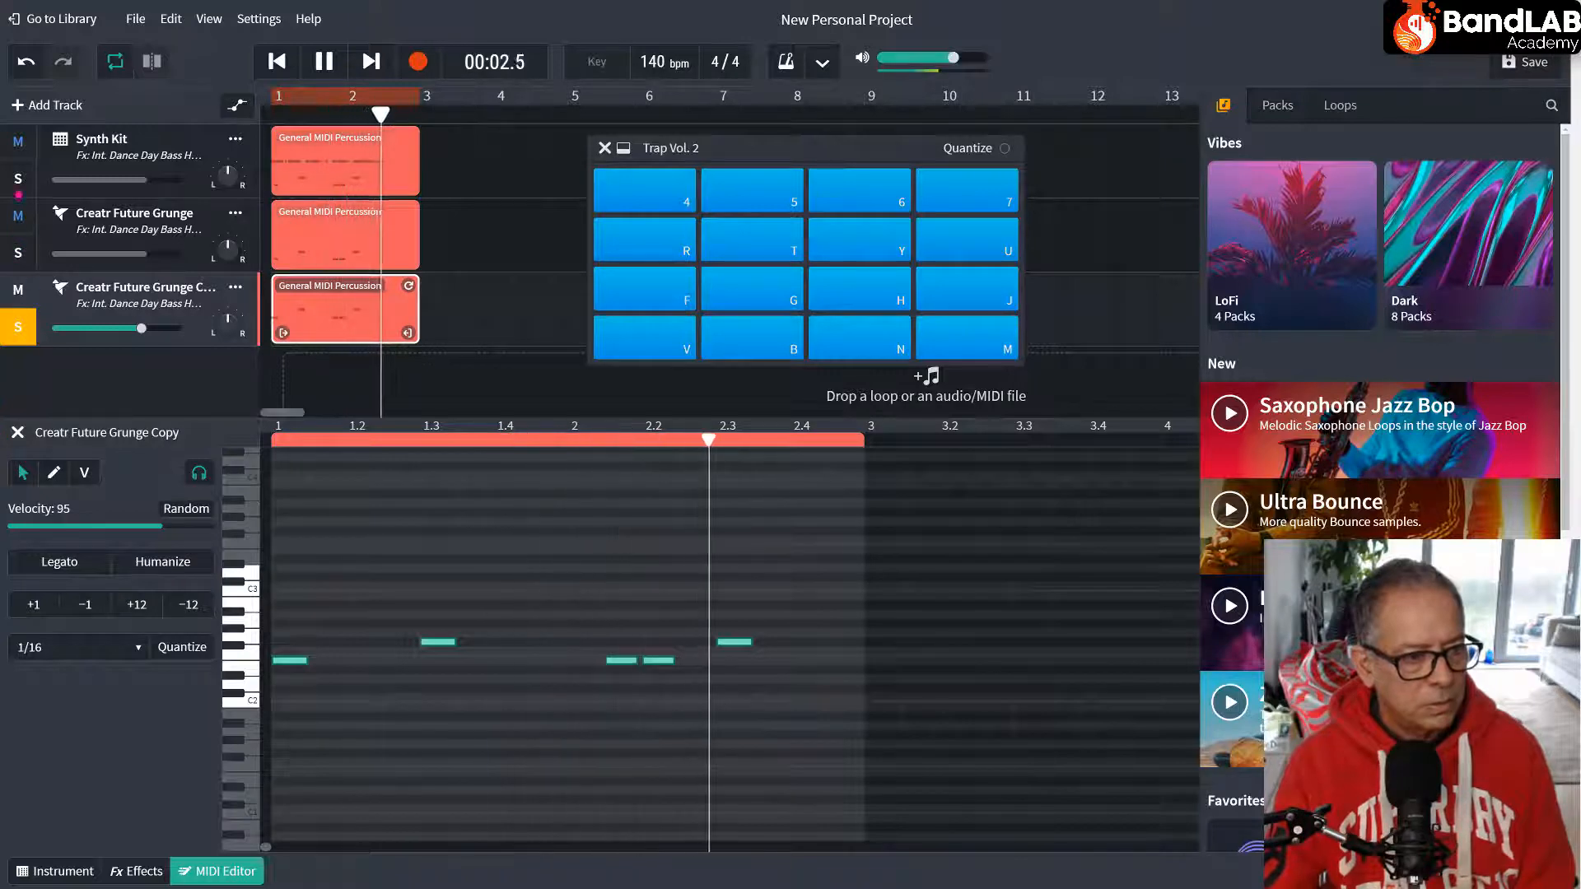
Listen to the re-pitched copy together with the Synth Kit track, then stop playback and unsolo Synth Kit.
left_click(18, 189)
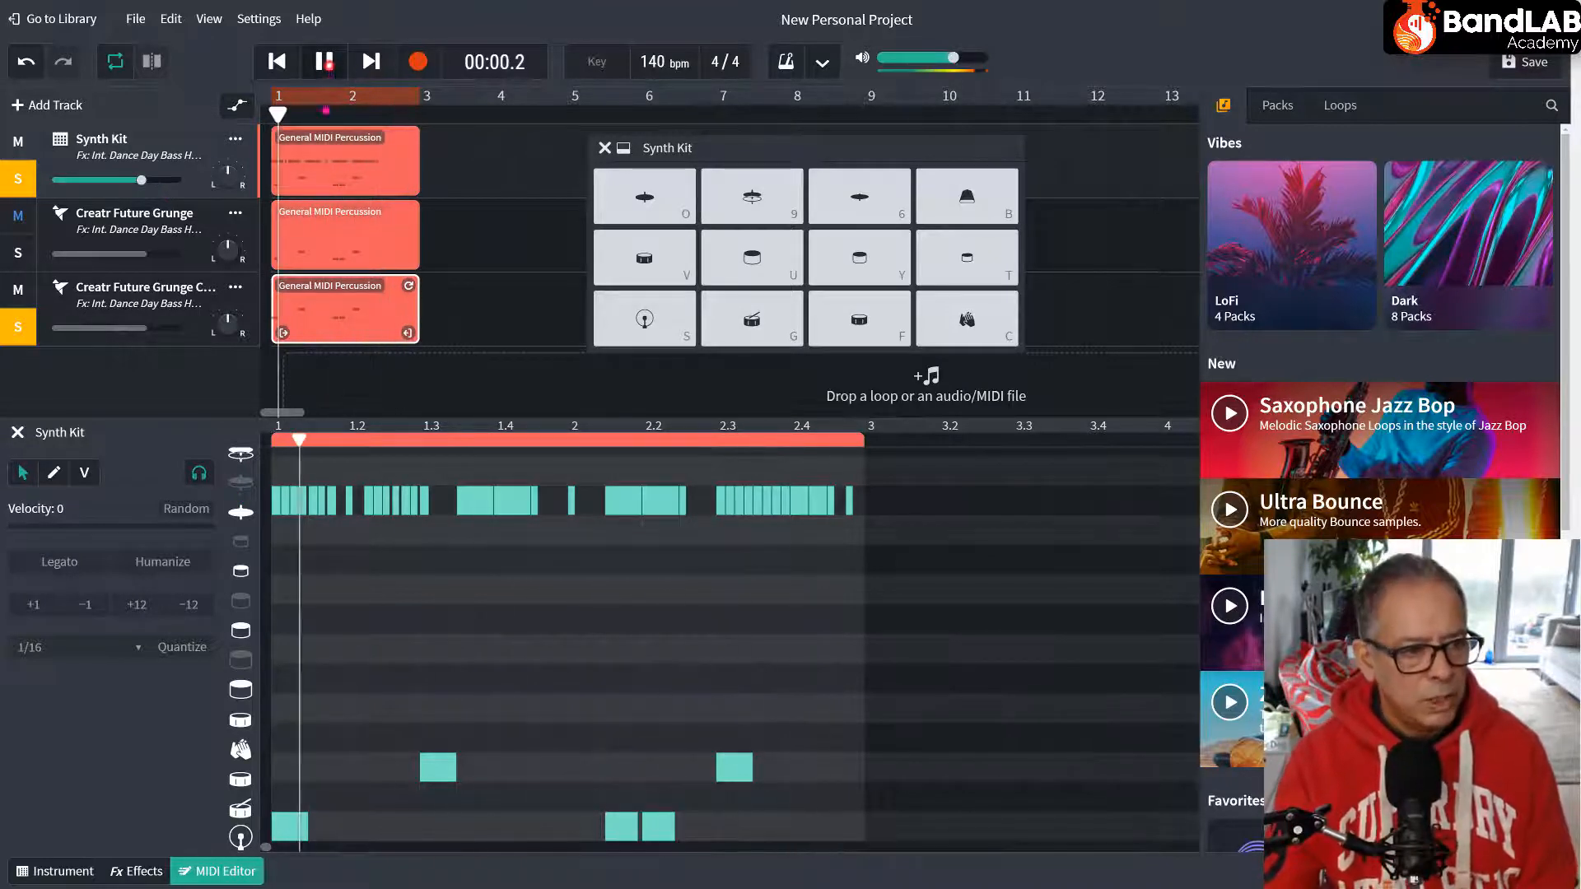
left_click(325, 62)
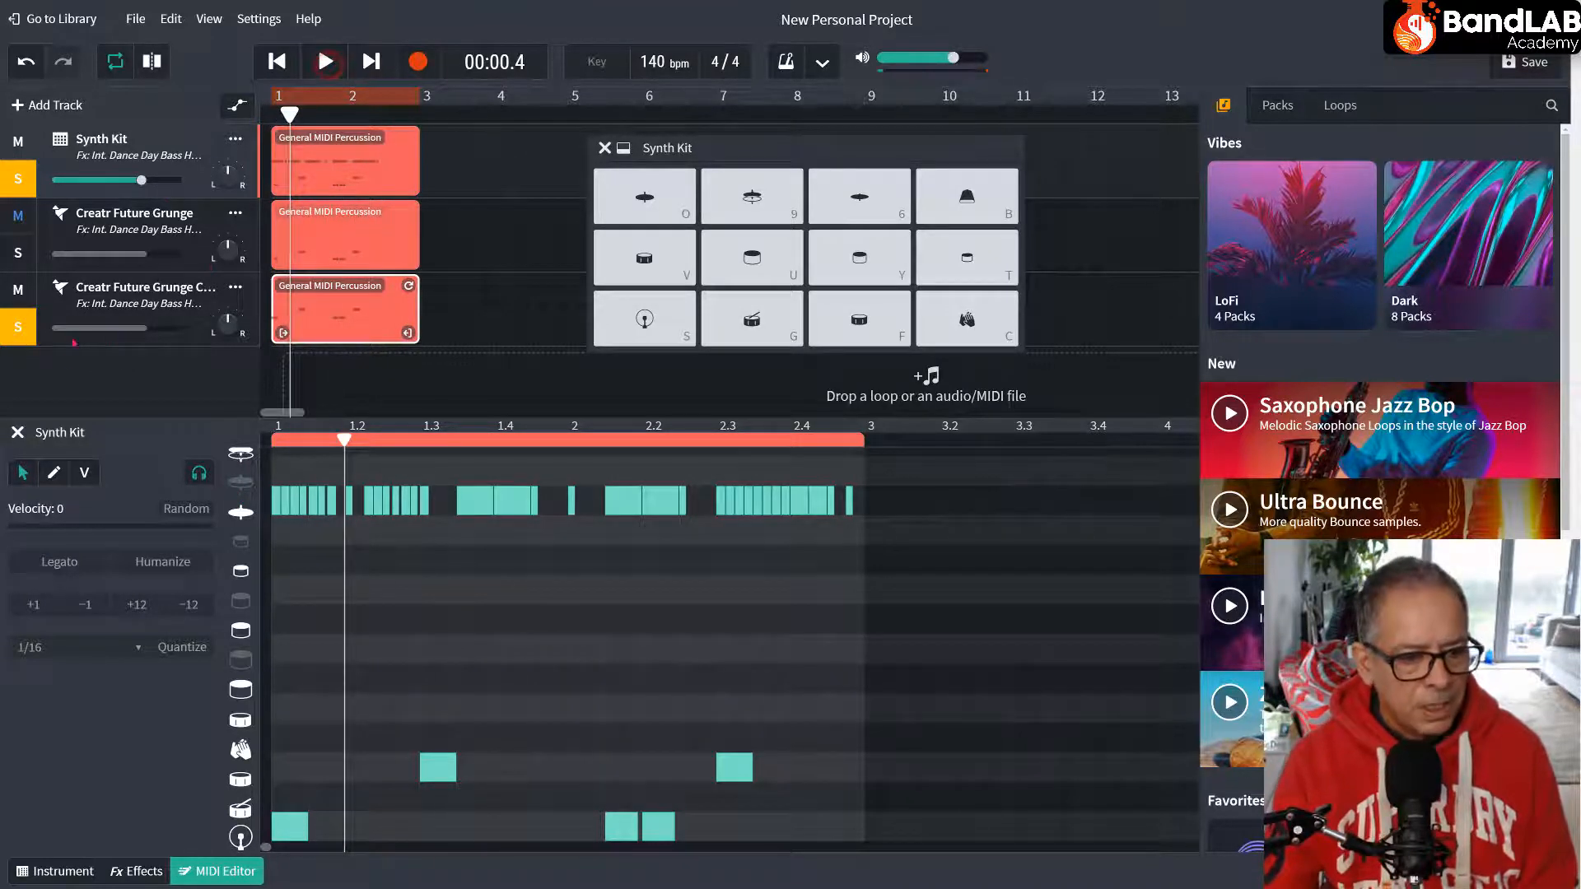
left_click(19, 179)
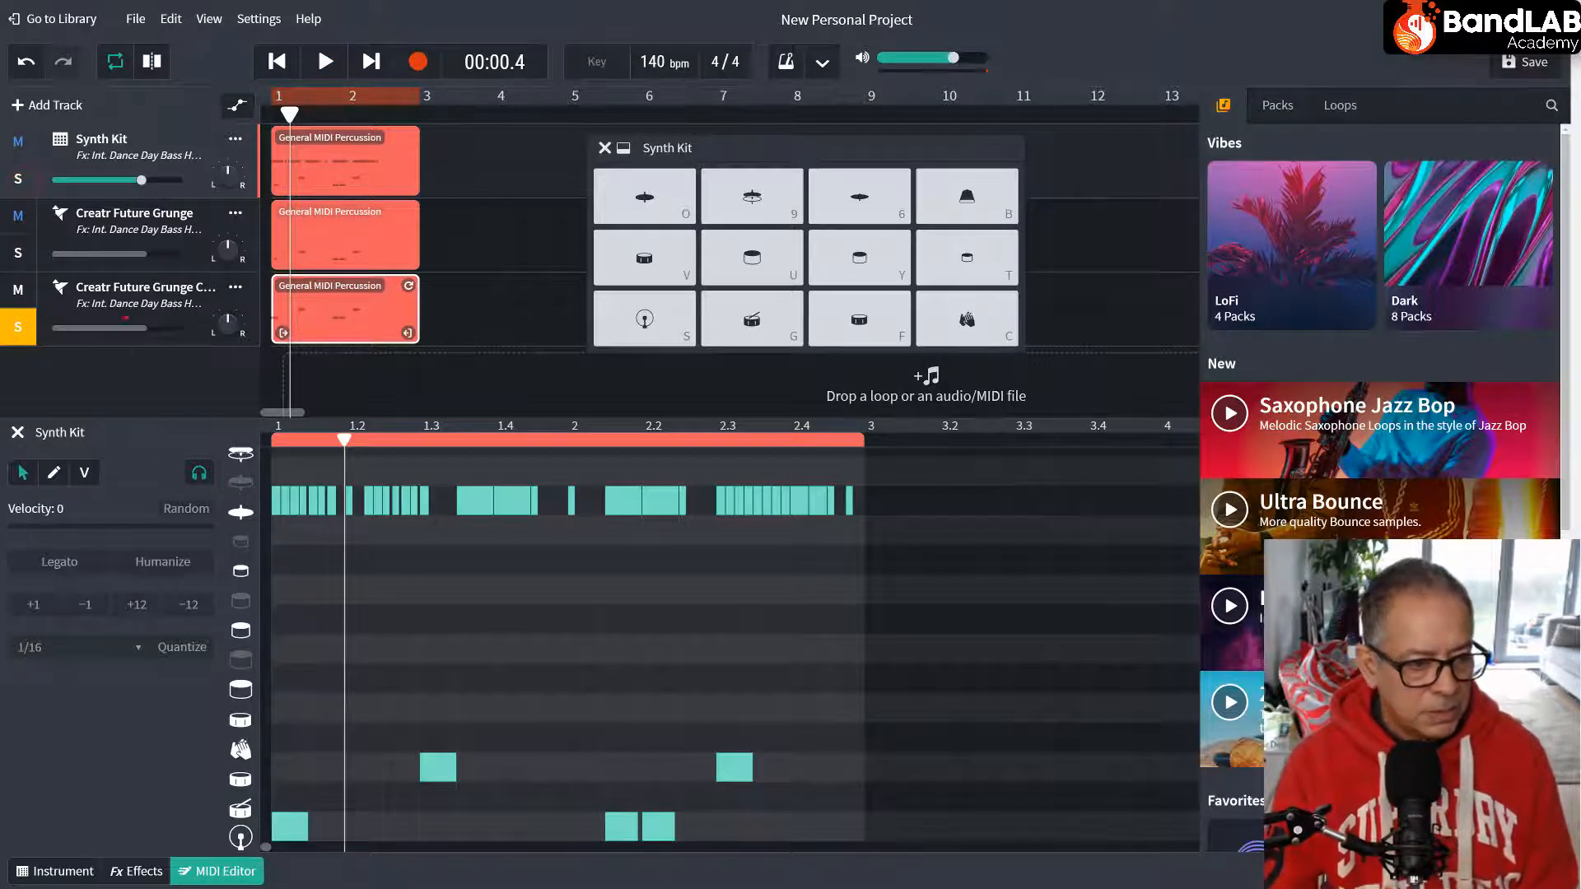
Audition the first note of the Creatr Future Grunge copy and compare it with the Trap Vol. 2 pads G and F.
left_click(120, 307)
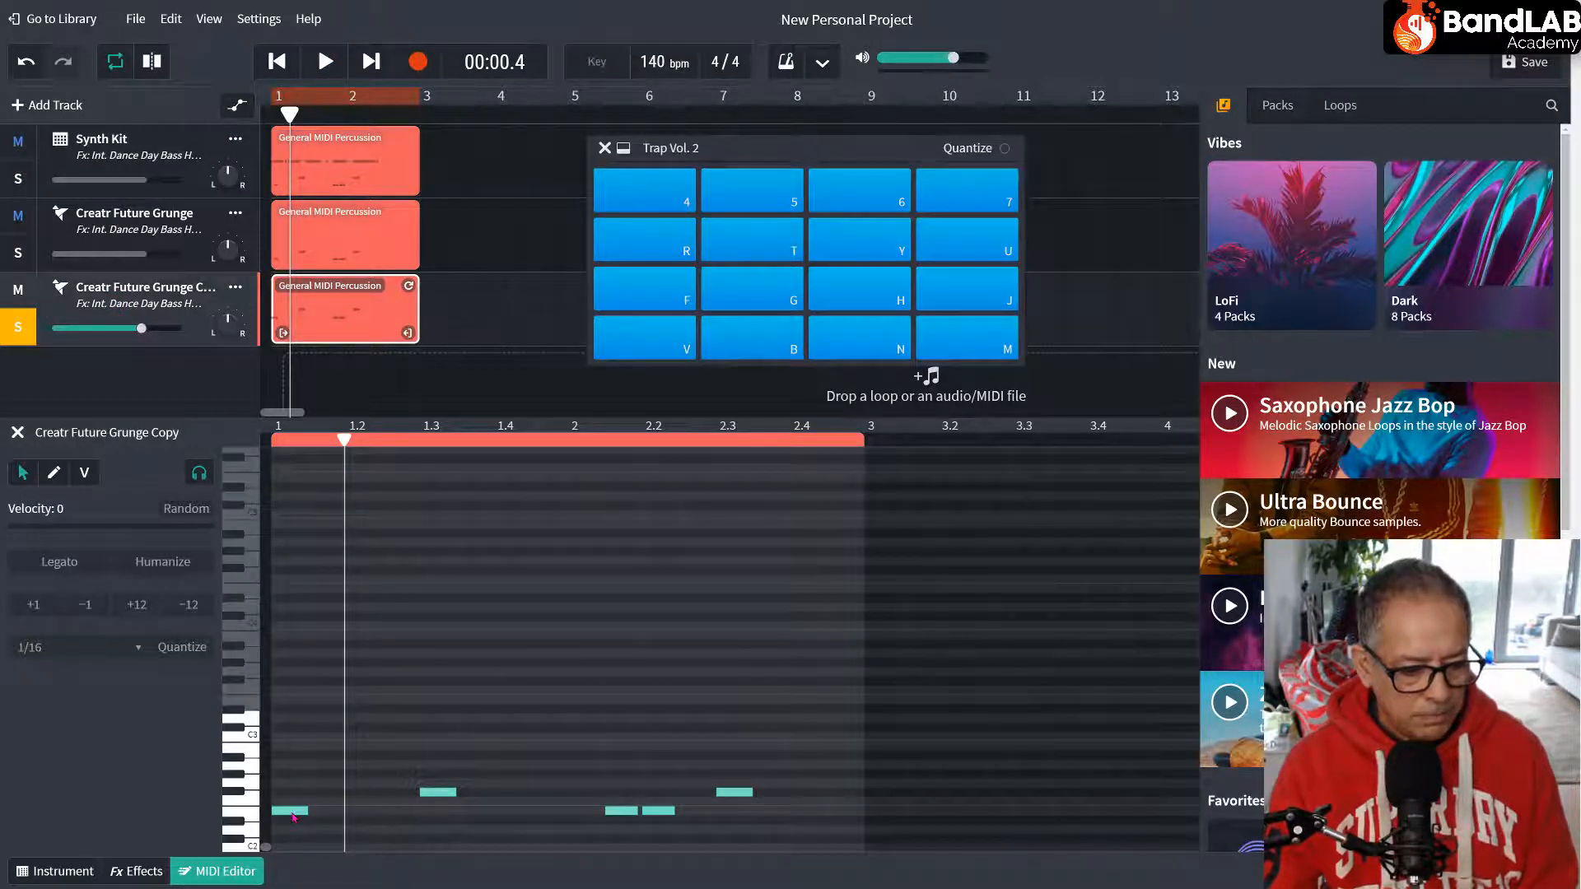
left_click(291, 812)
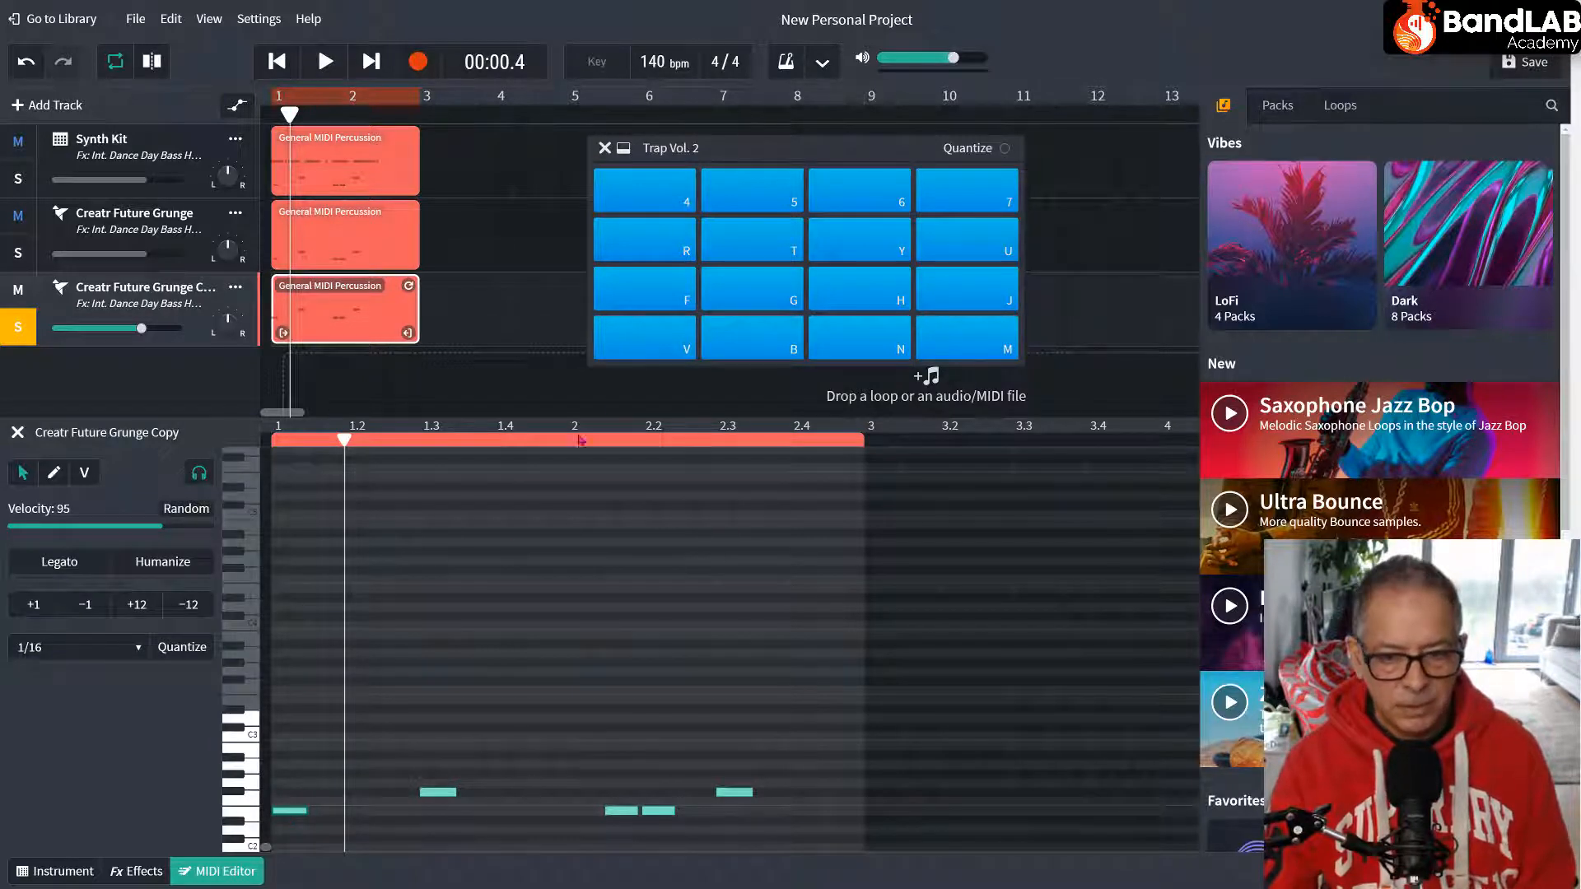
left_click(749, 284)
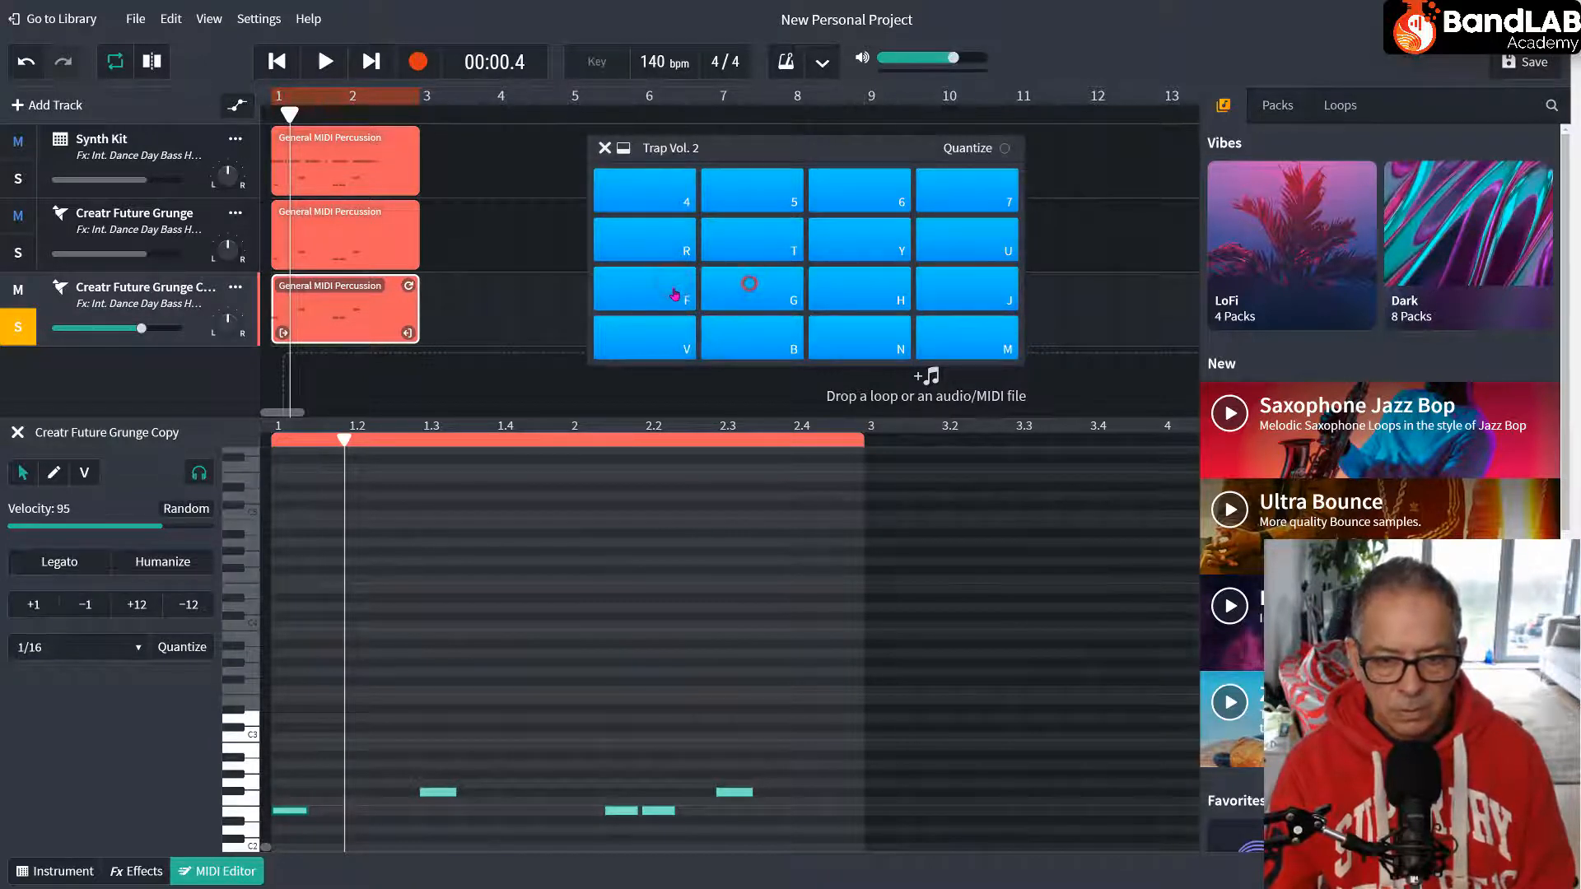
left_click(674, 288)
left_click(674, 294)
left_click(673, 293)
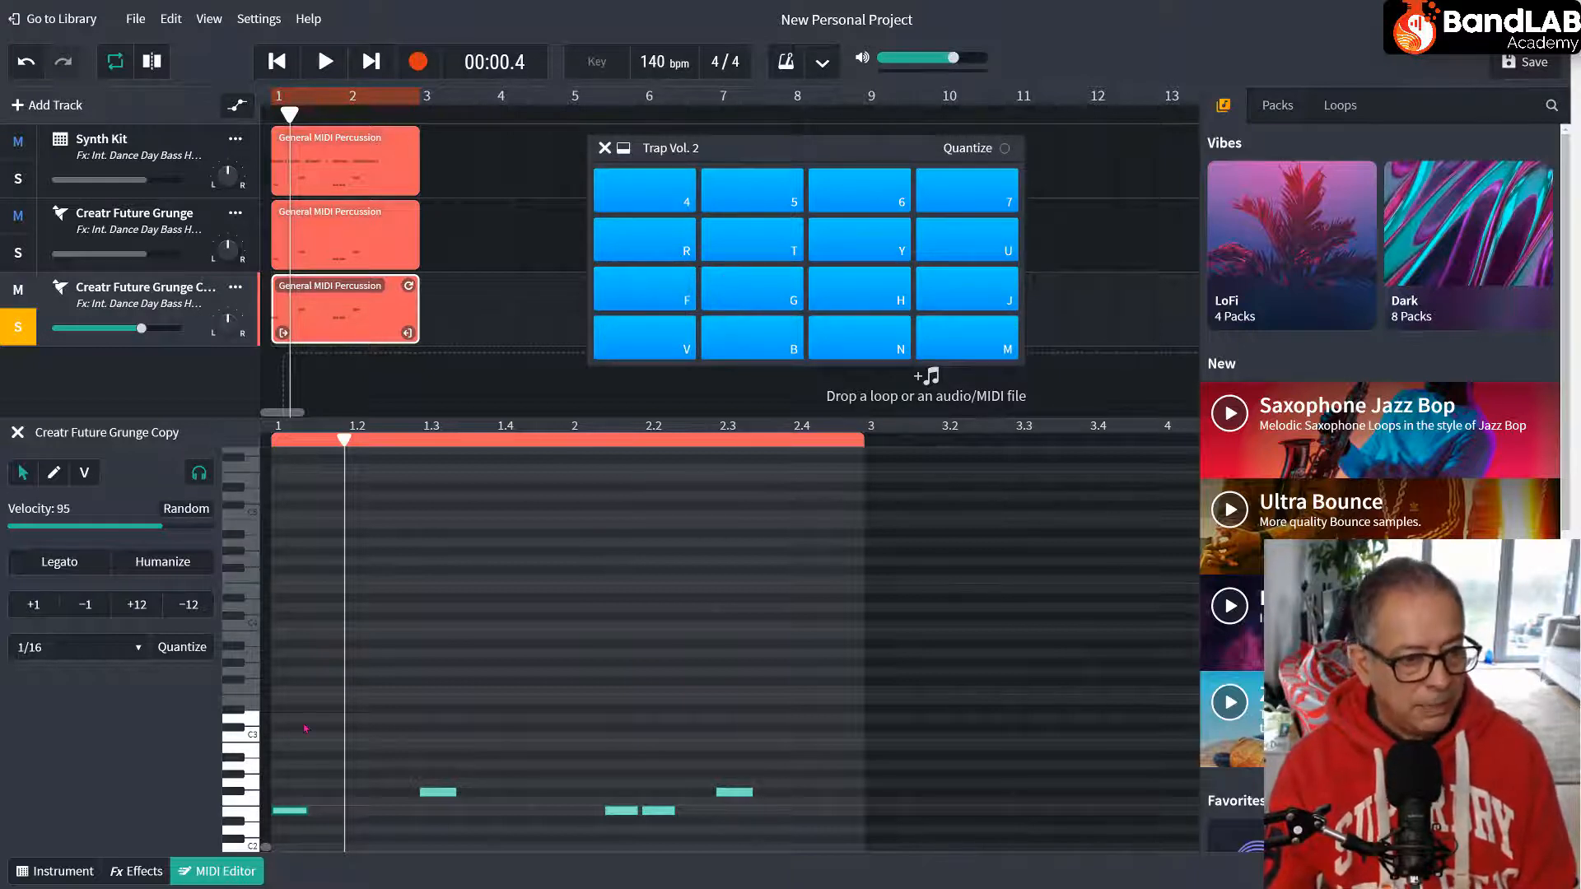
Duplicate the Creatr Future Grunge copy and open the duplicate's instrument settings with only that track soloed.
scroll(283, 354, "down", 1)
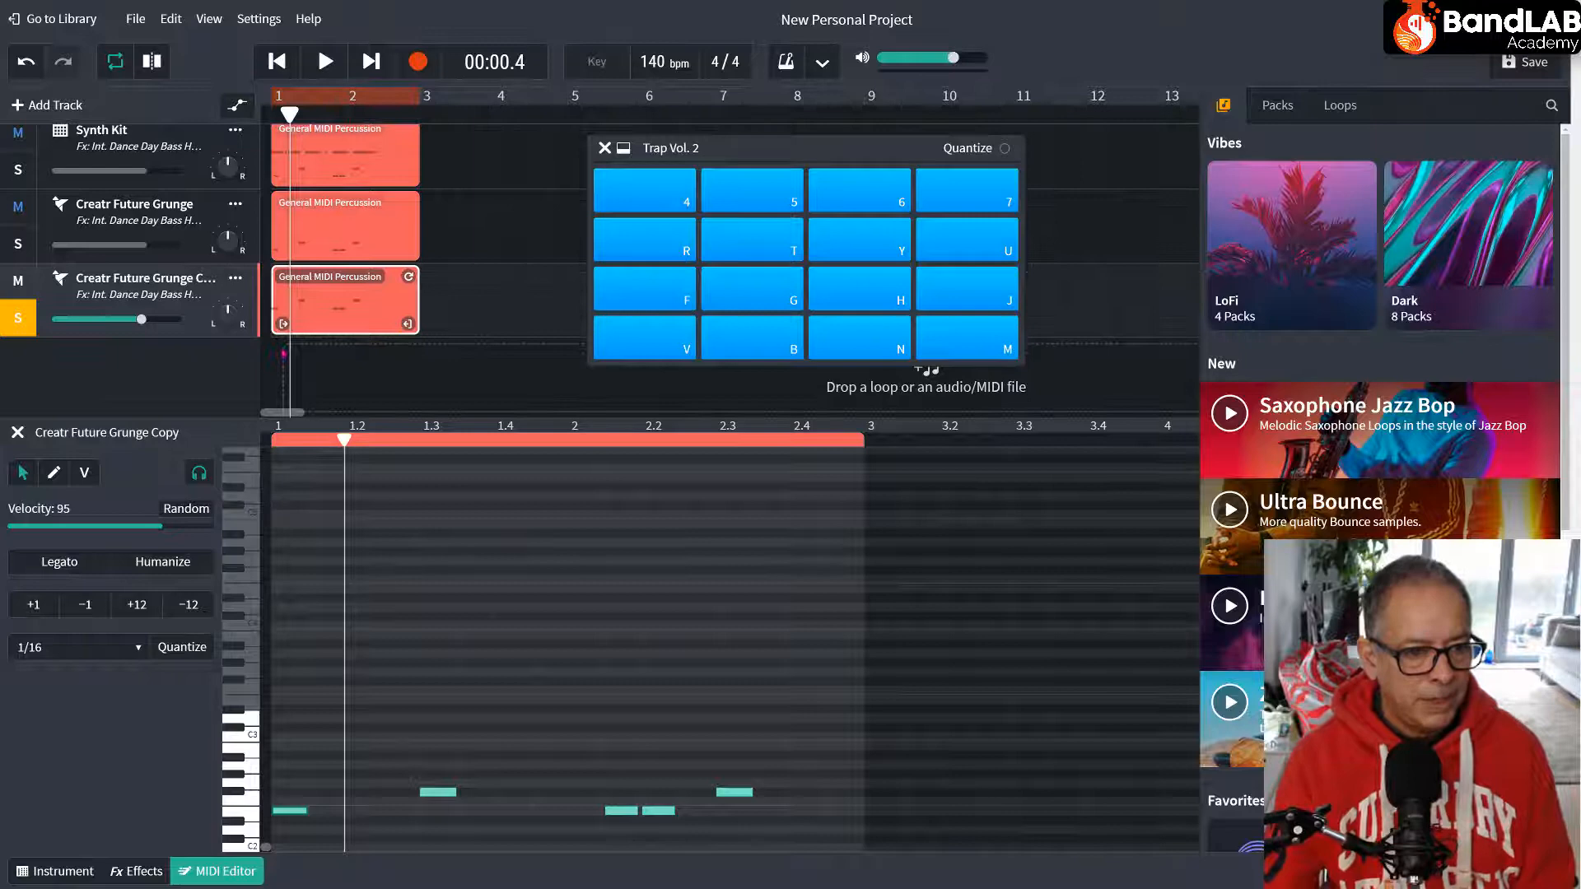
left_click(236, 280)
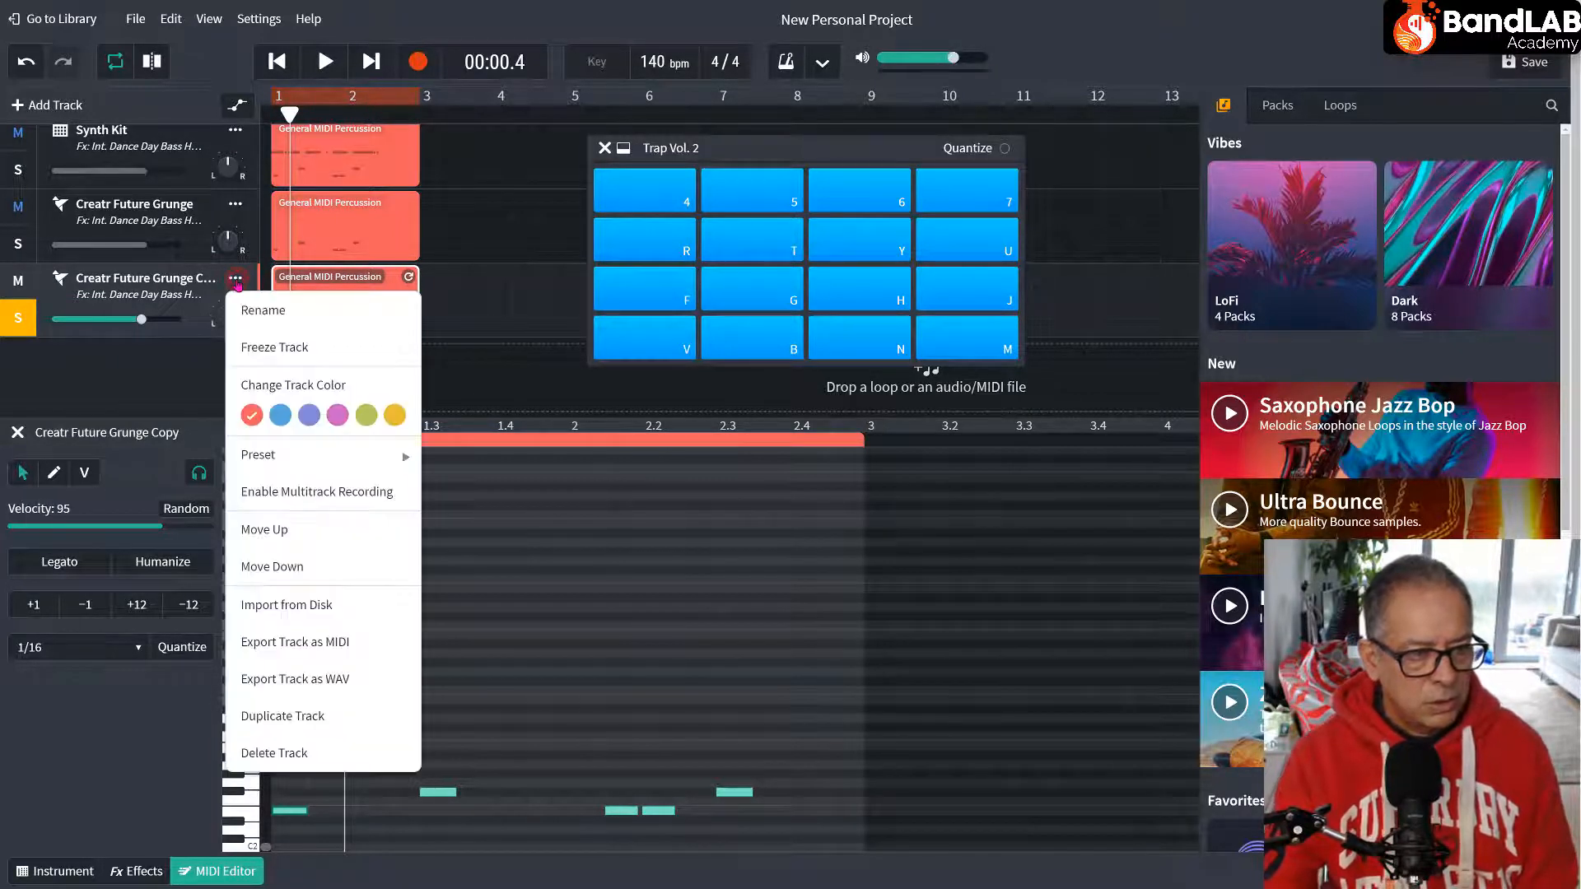
left_click(280, 710)
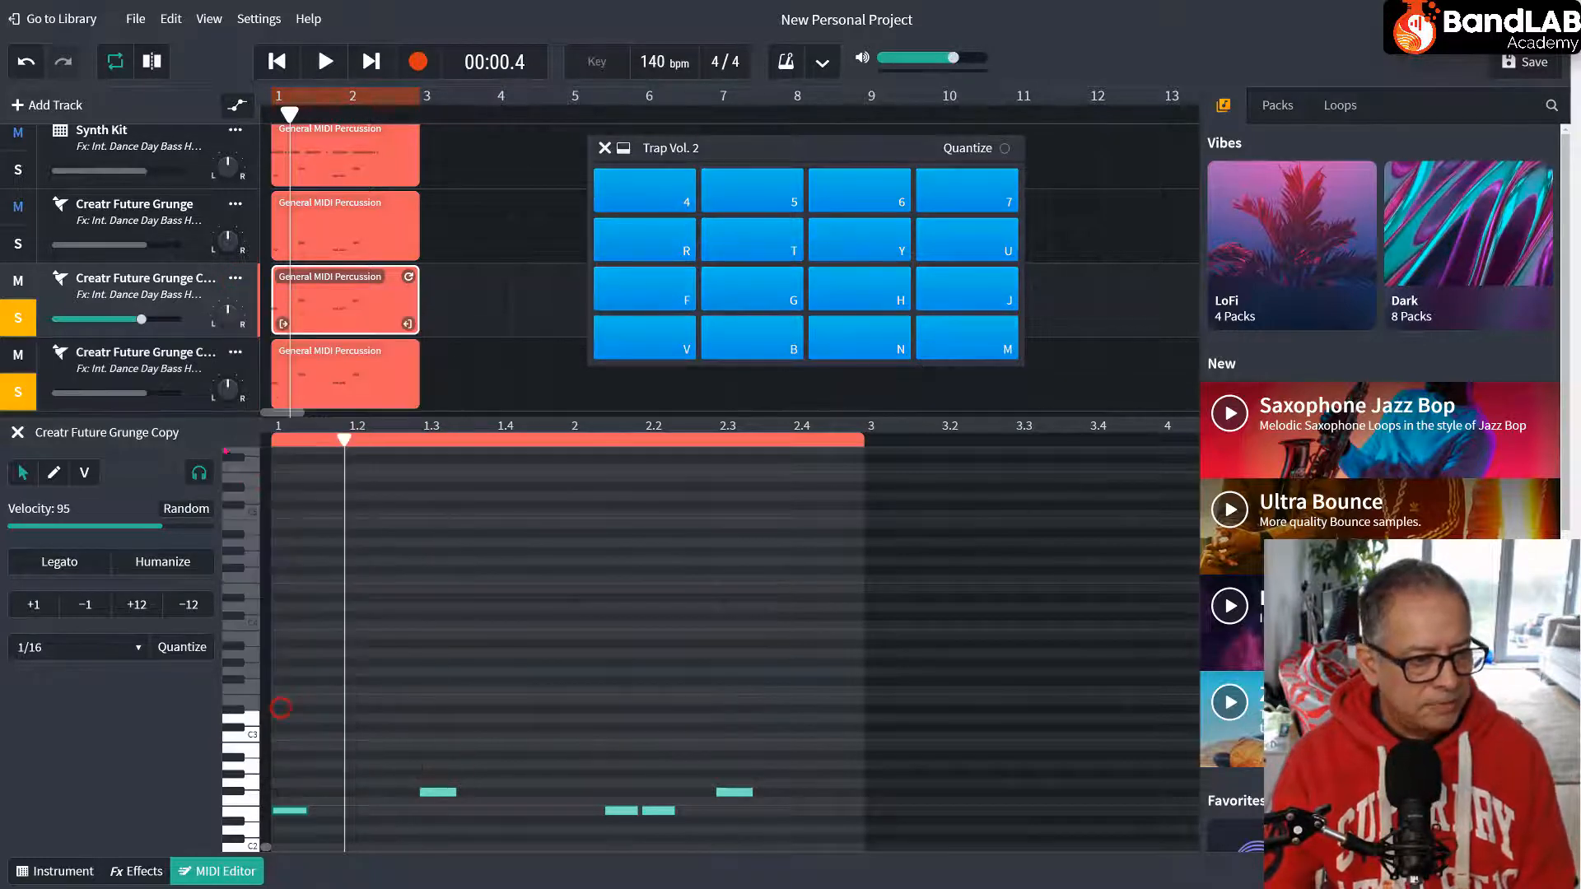
left_click(19, 324)
scroll(437, 340, "down", 1)
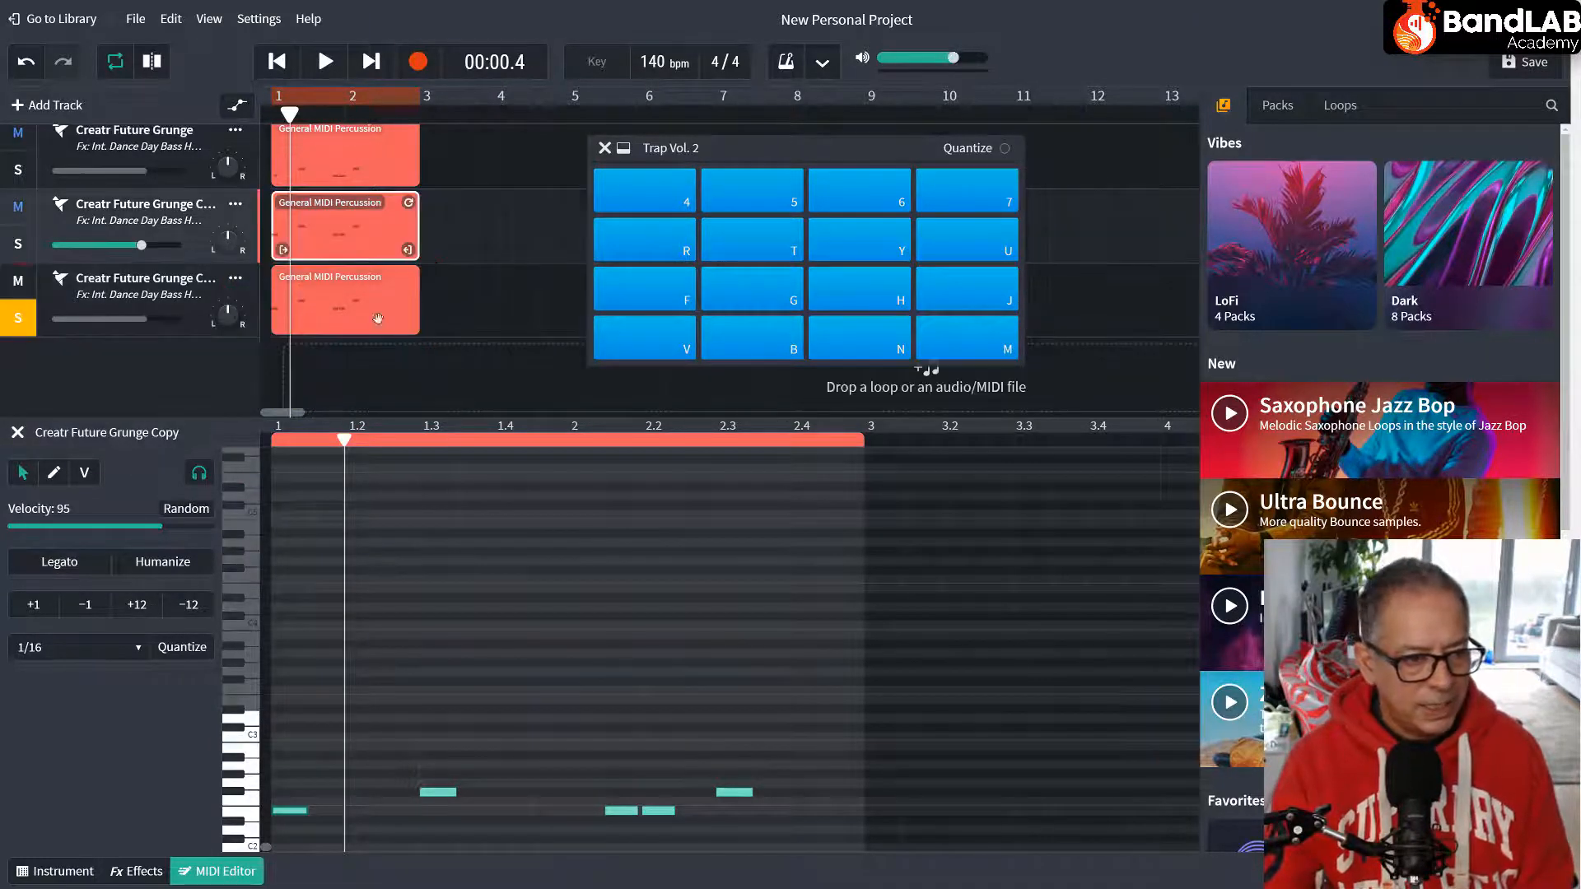
left_click(62, 277)
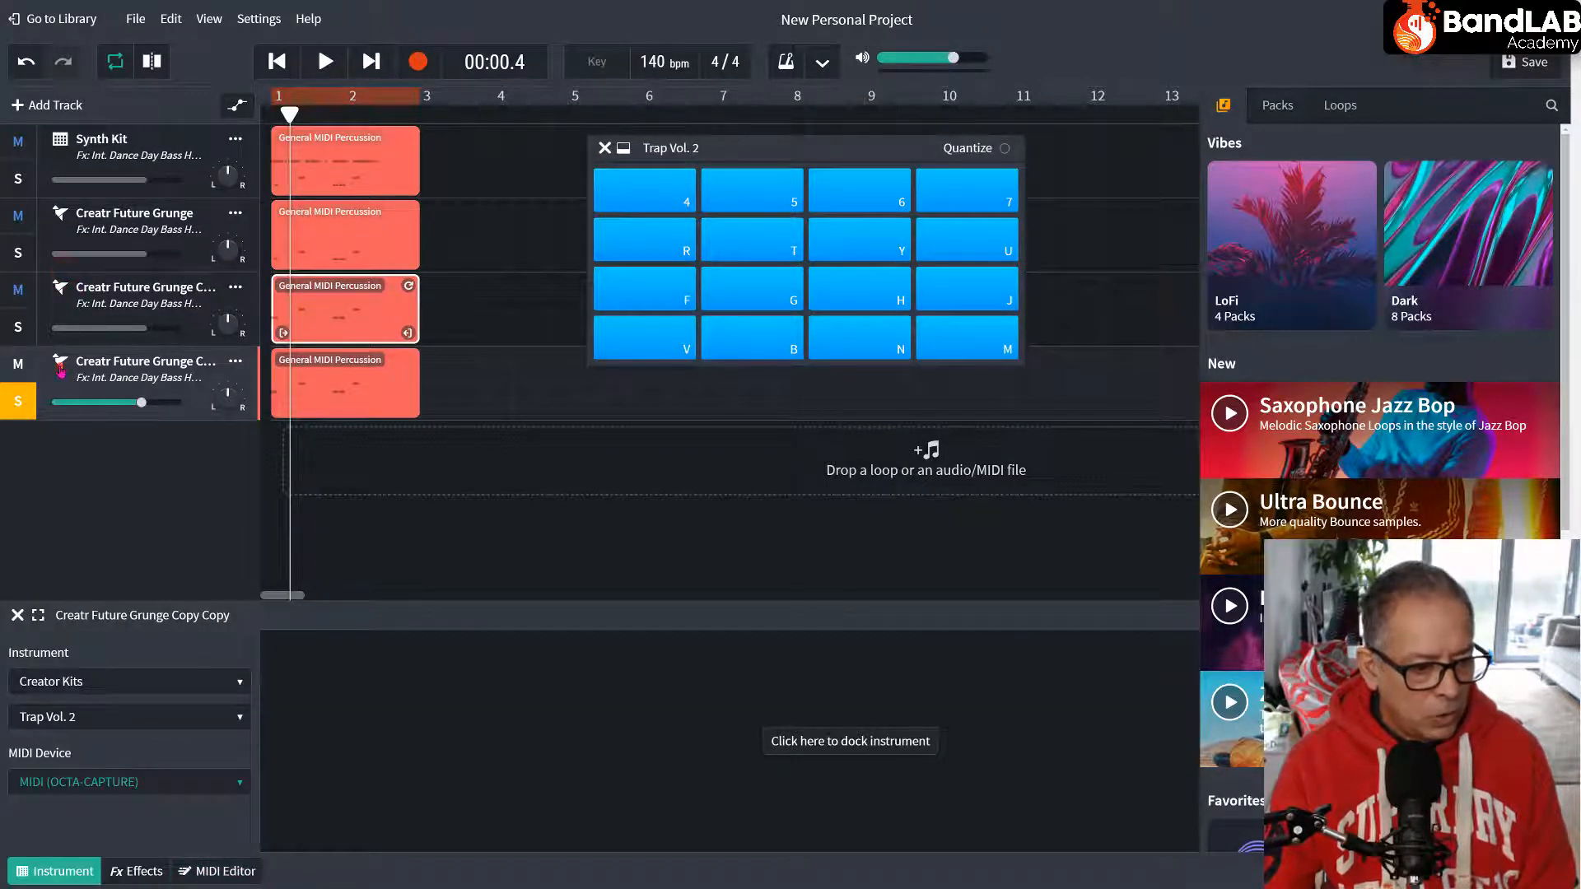
Assign the Drill Vol. 1 kit to the newest Creatr Future Grunge duplicate, open its MIDI region for editing, and play it back briefly.
left_click(116, 717)
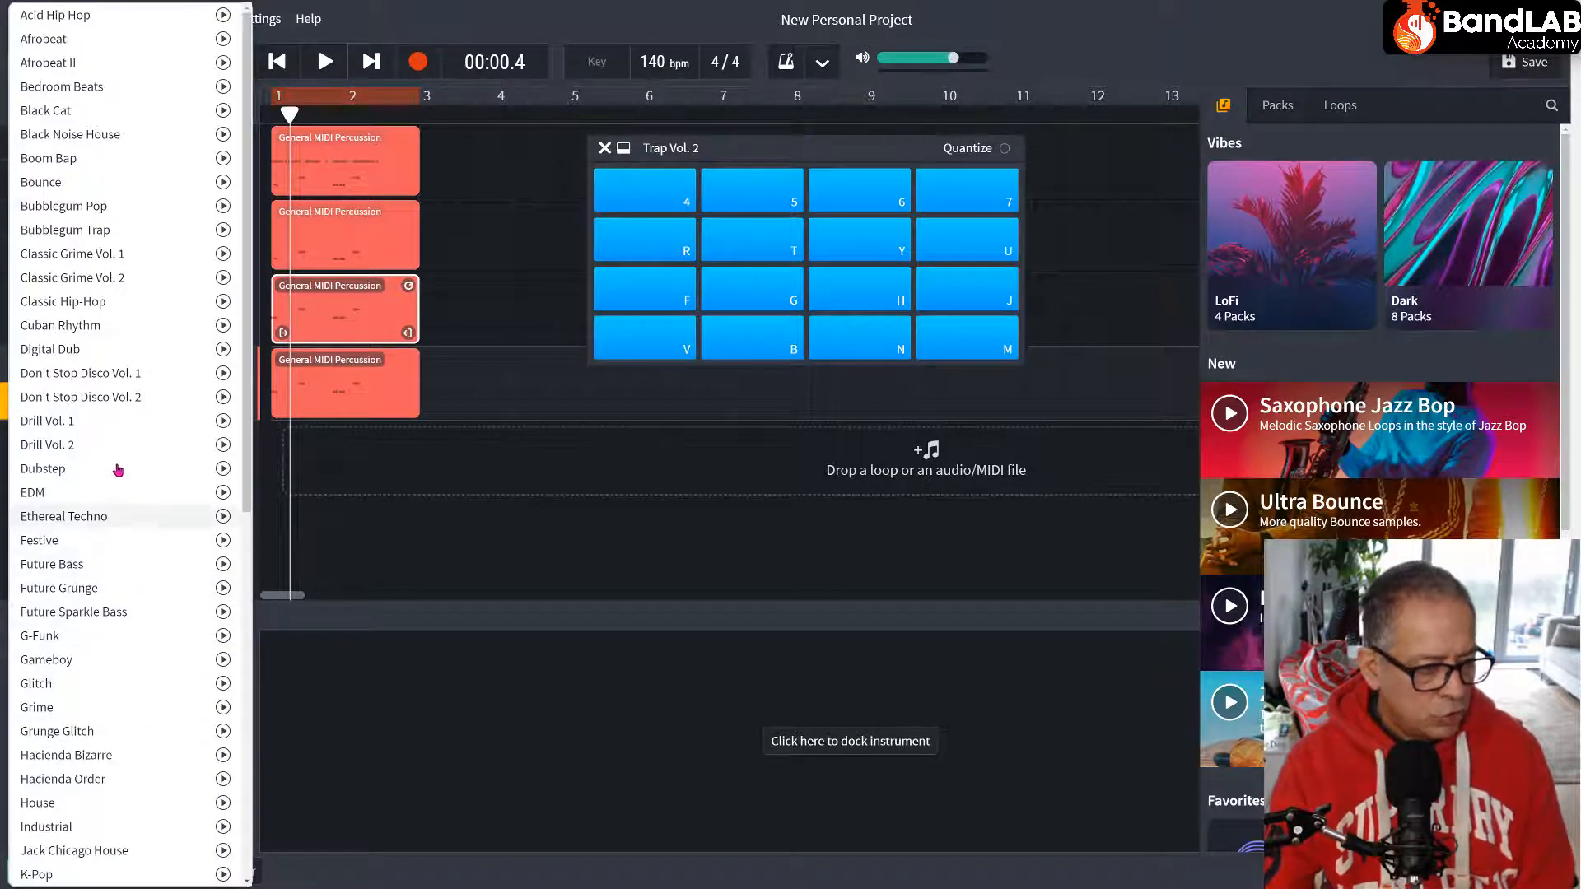
left_click(47, 421)
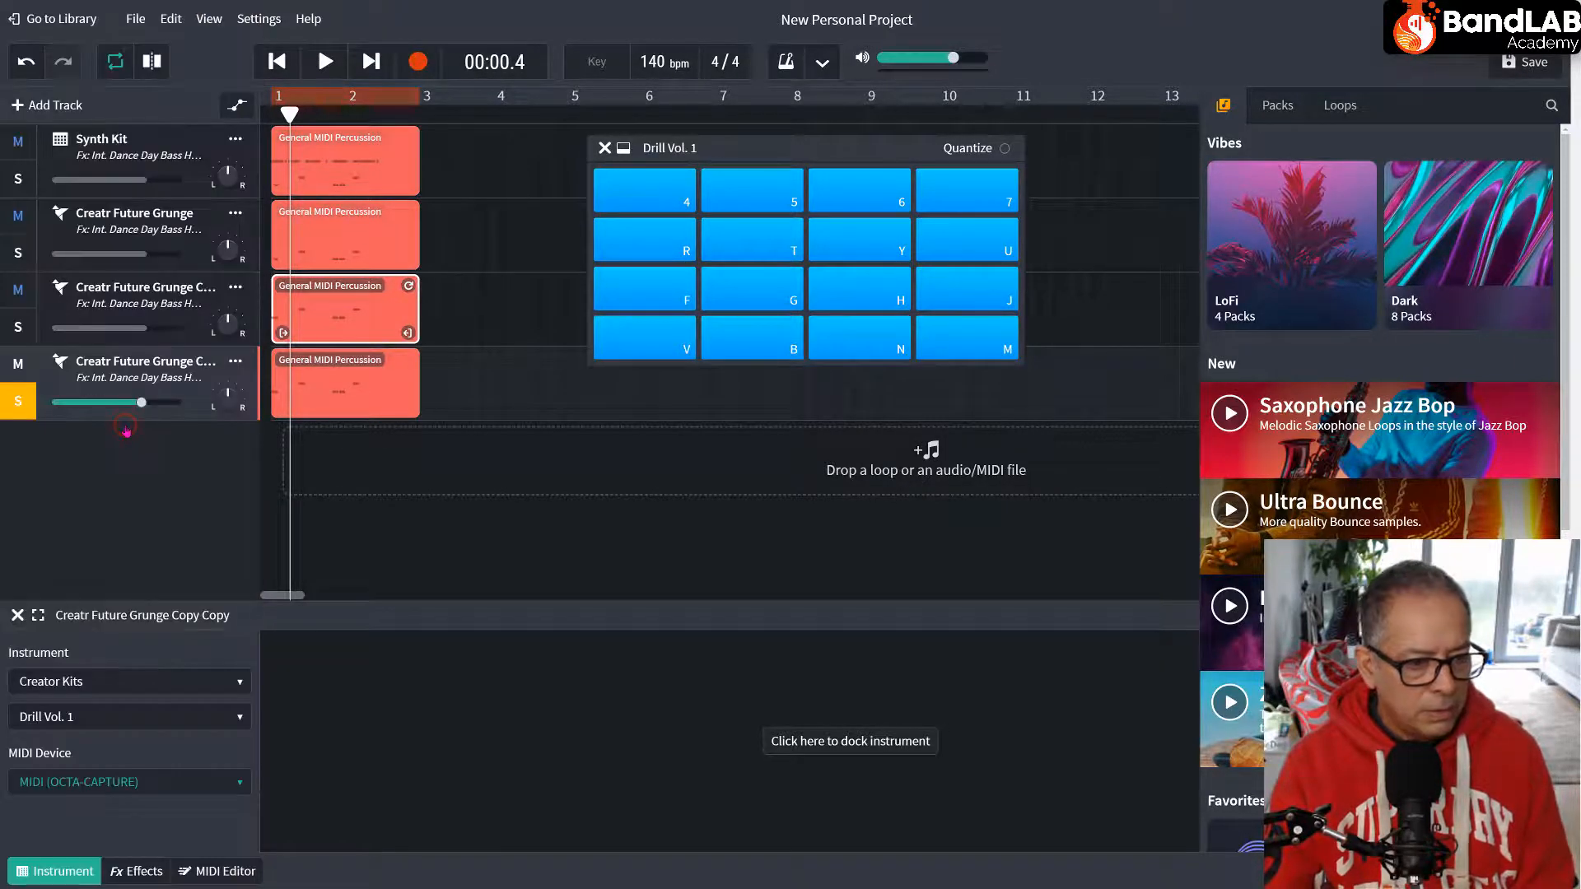
double_click(306, 412)
key("space")
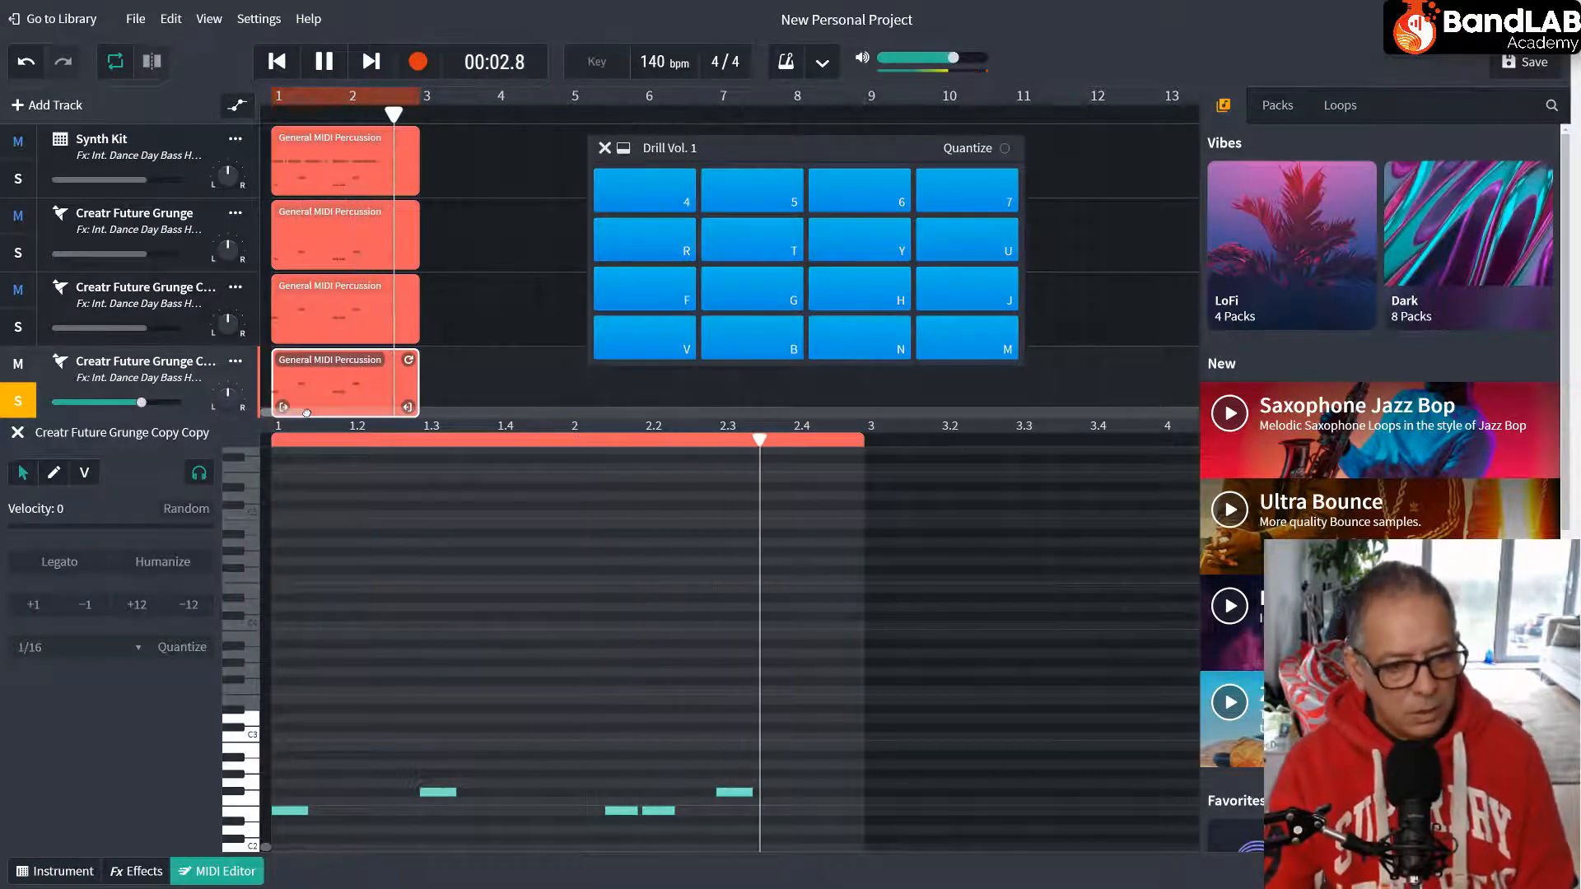
key("space")
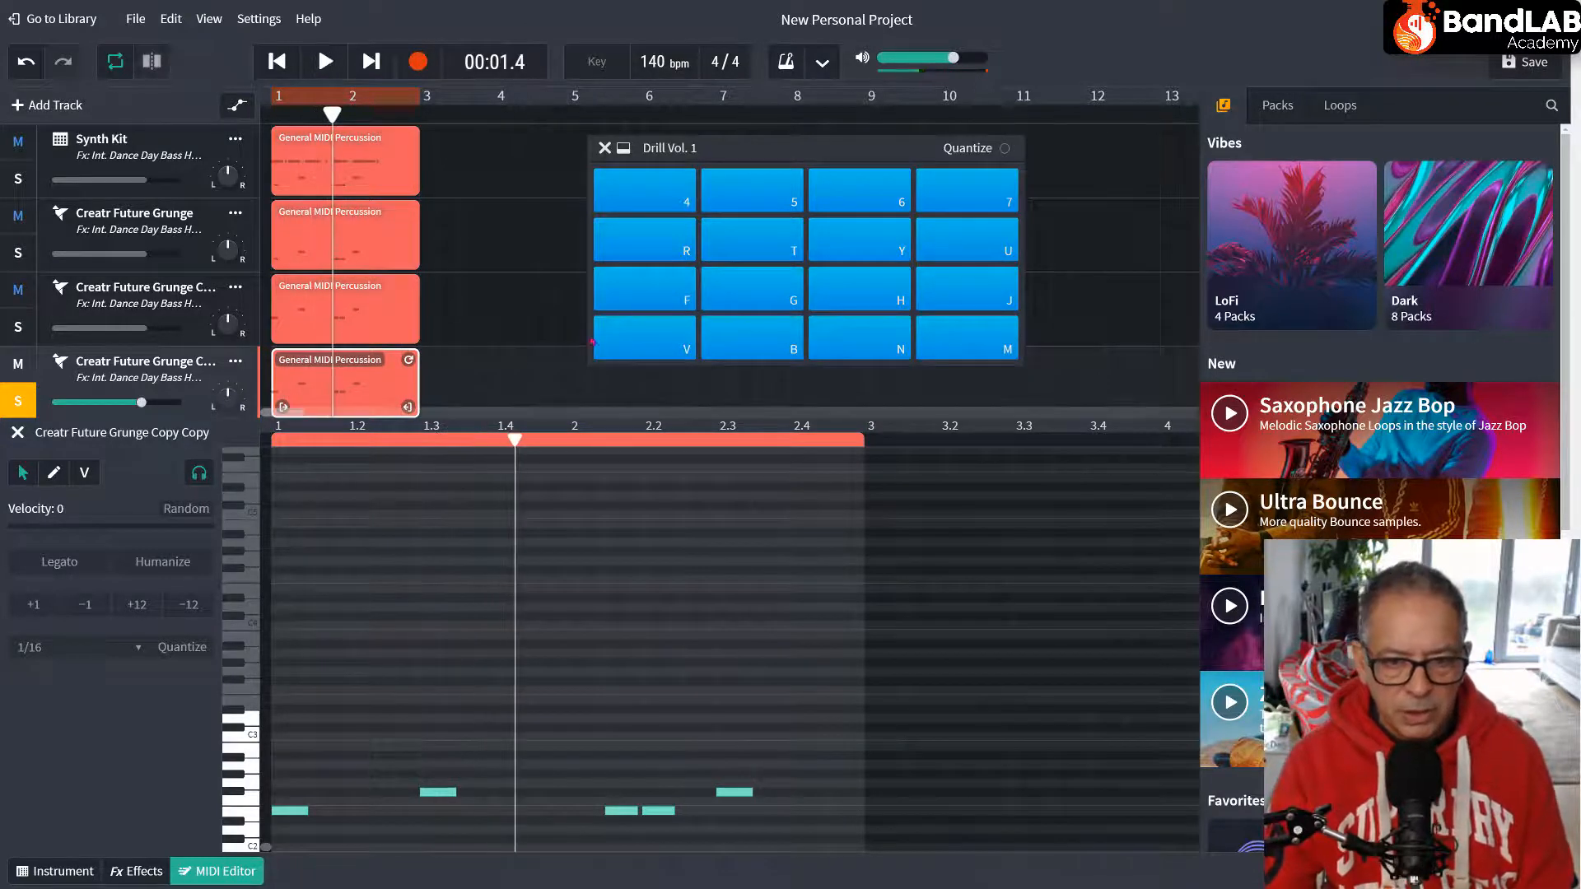
Audition Drill Vol. 1 pads F and G, and raise all notes in the newest duplicate by one semitone.
left_click(660, 305)
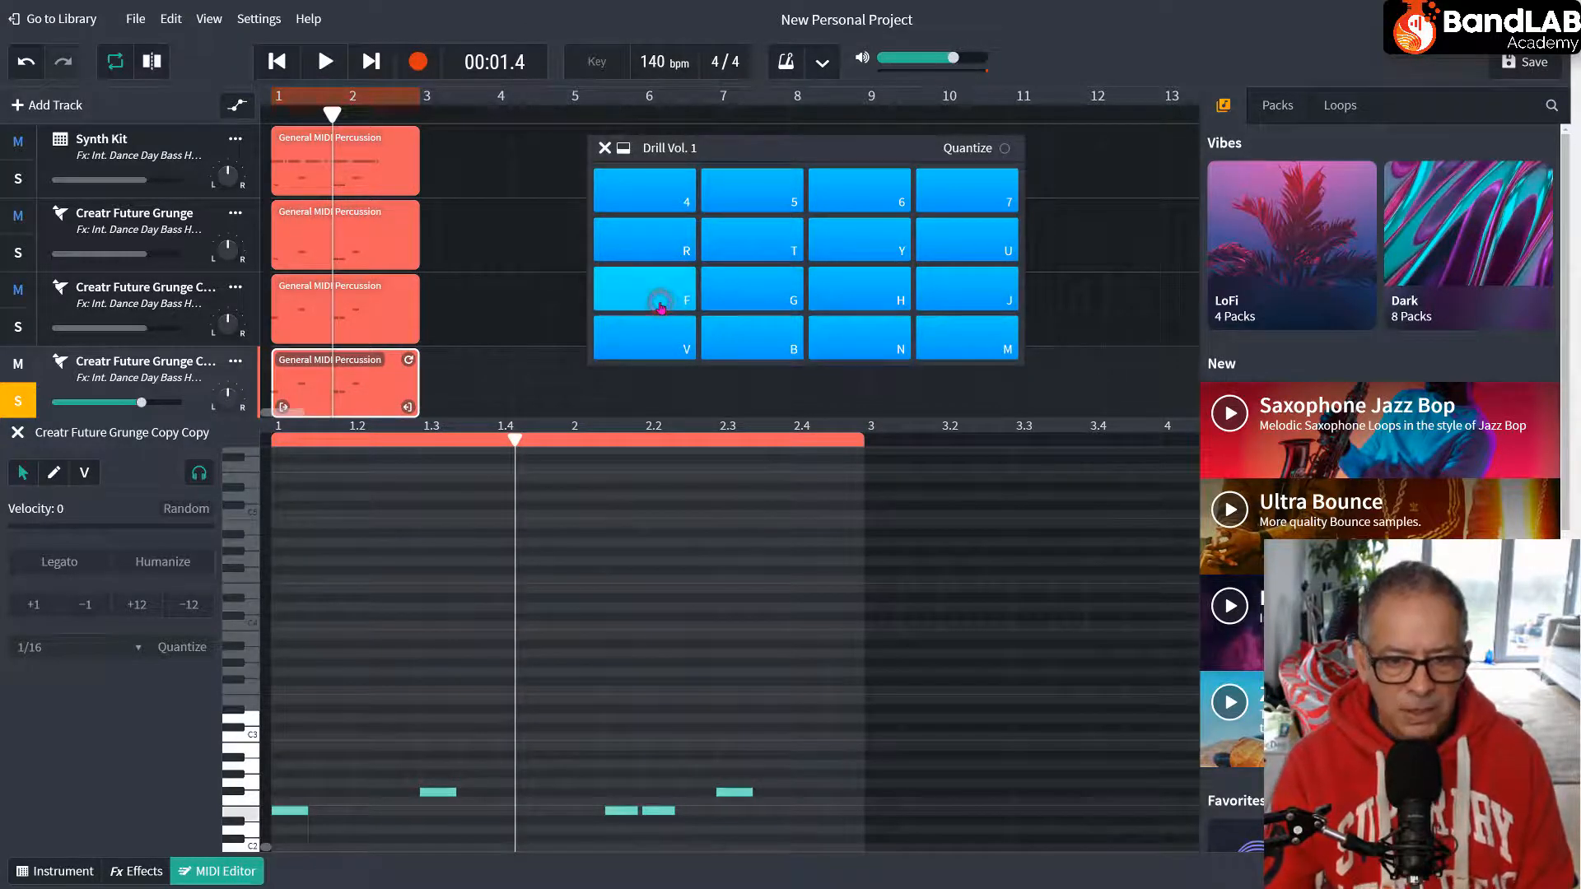
left_click(727, 302)
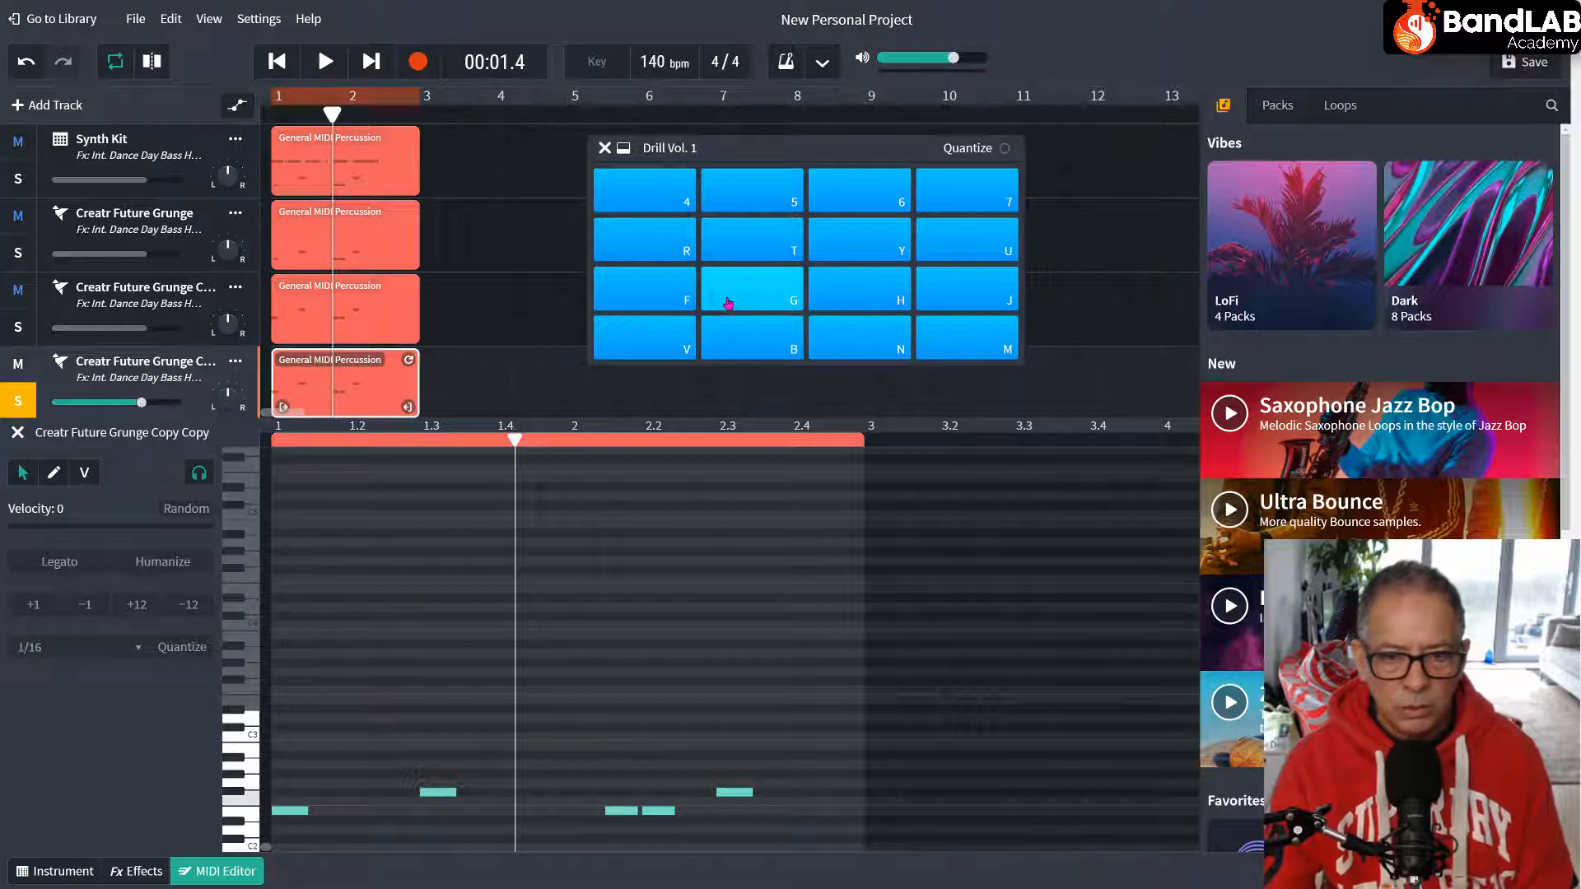
left_click(727, 301)
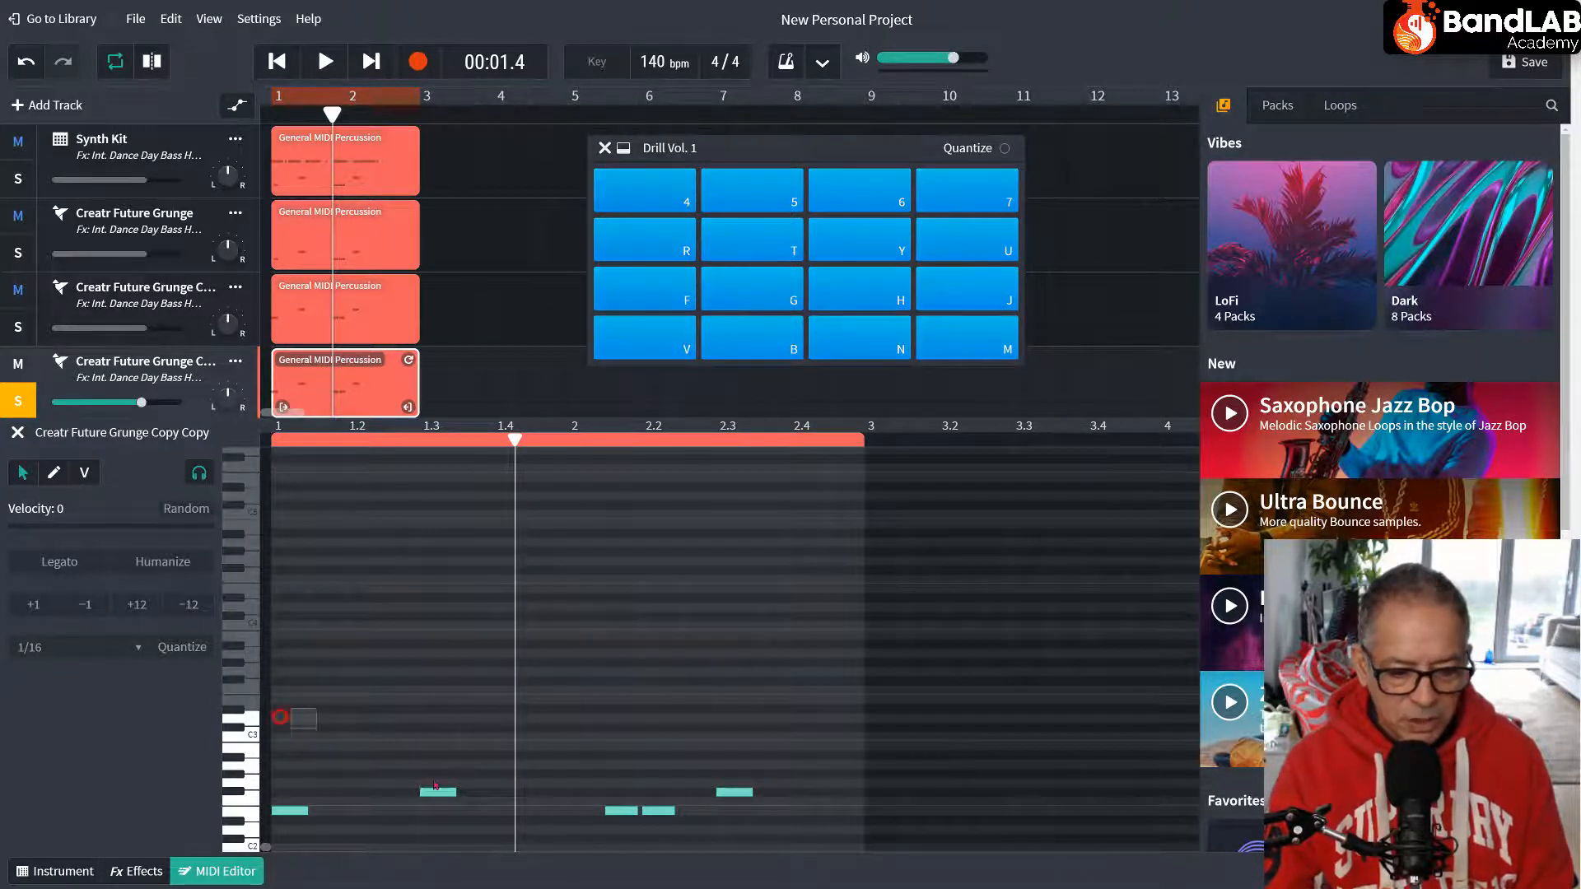
left_click_drag(291, 708, 789, 838)
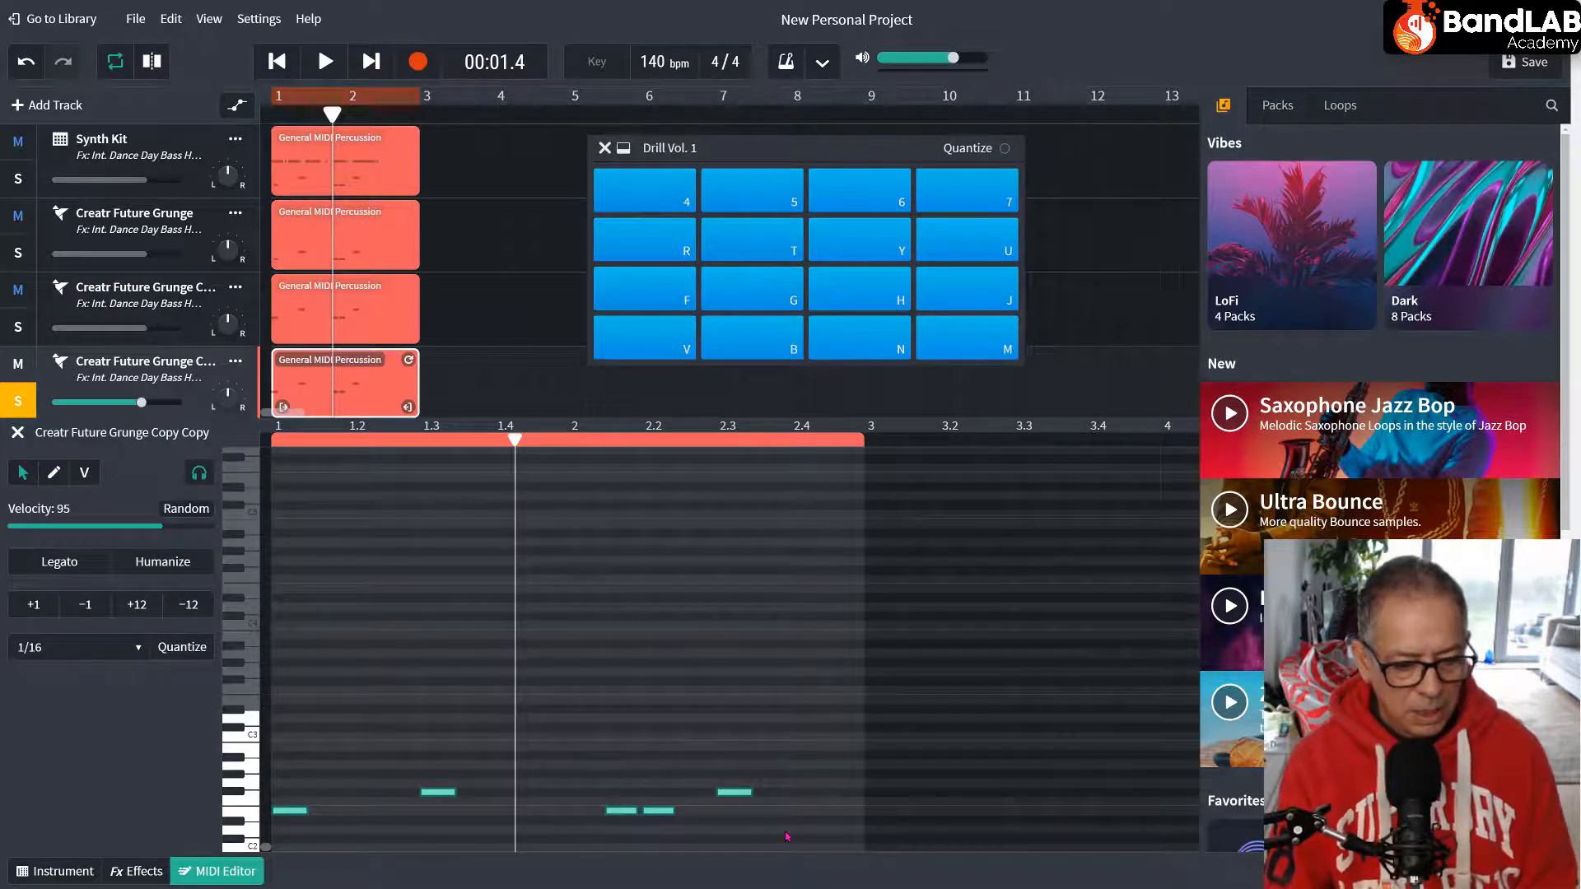
key("Up")
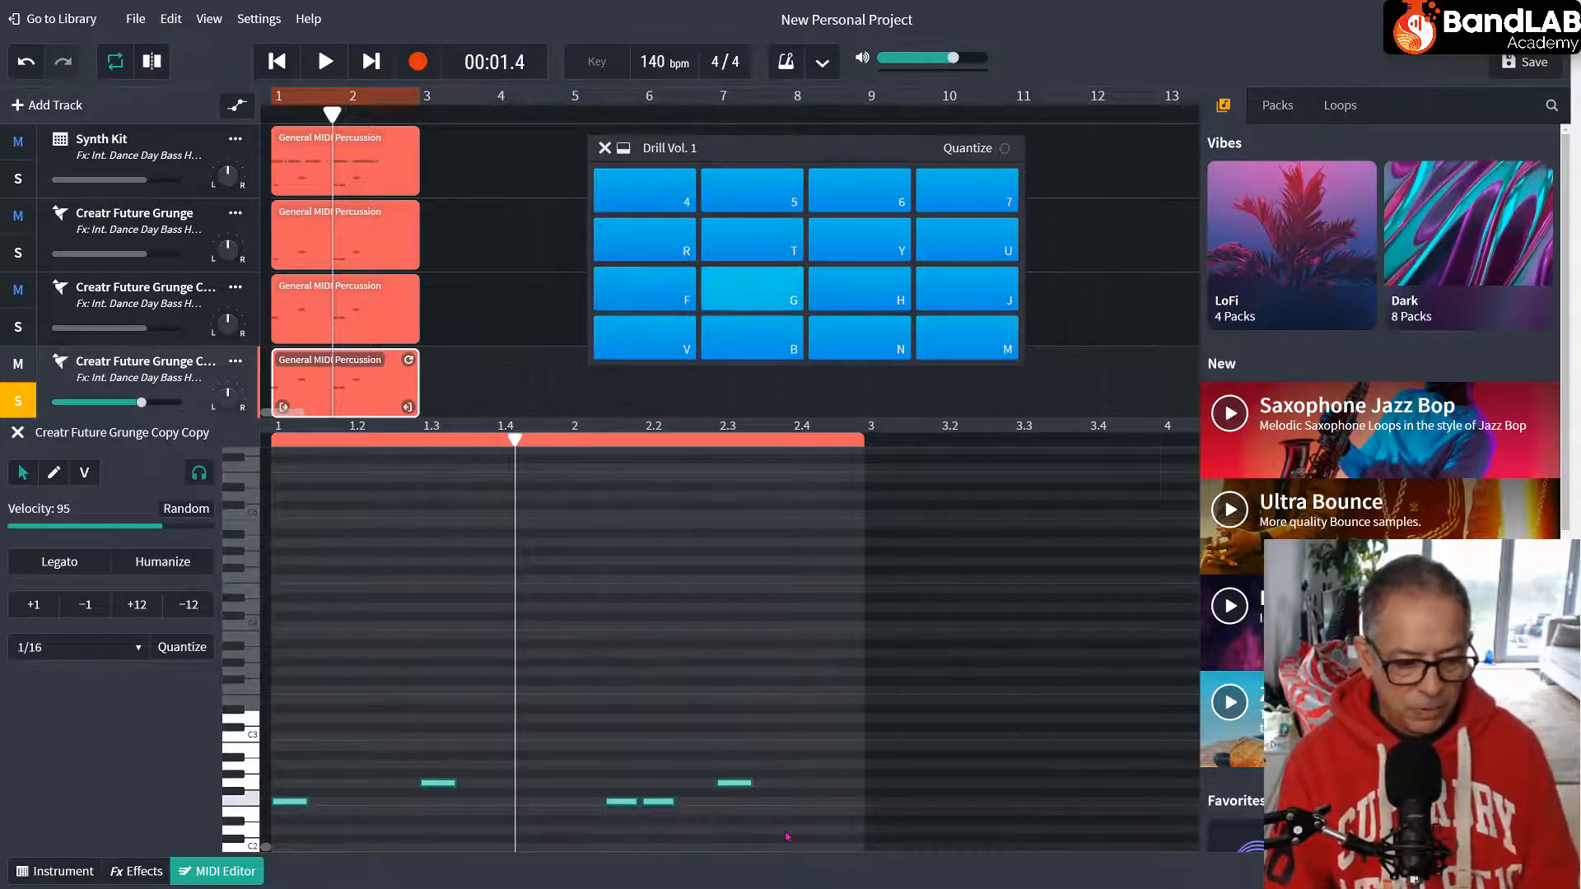
Play the loop with Synth Kit and Creatr Future Grunge also soloed, compare it with the Trap Vol. 2 copy briefly soloed, and stop playback.
key("space")
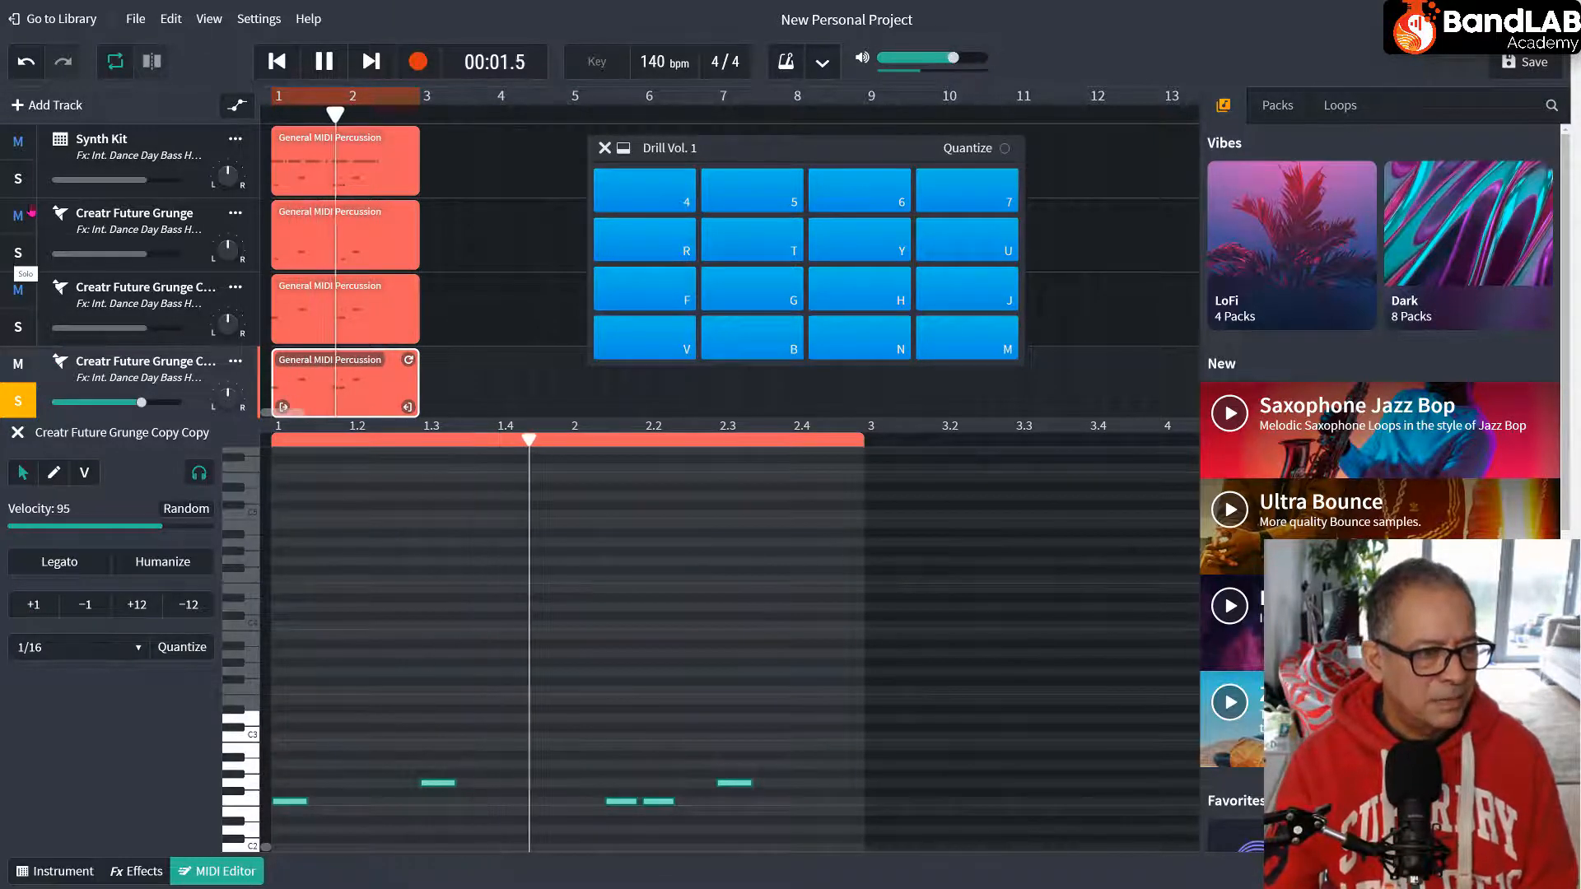
left_click(20, 181)
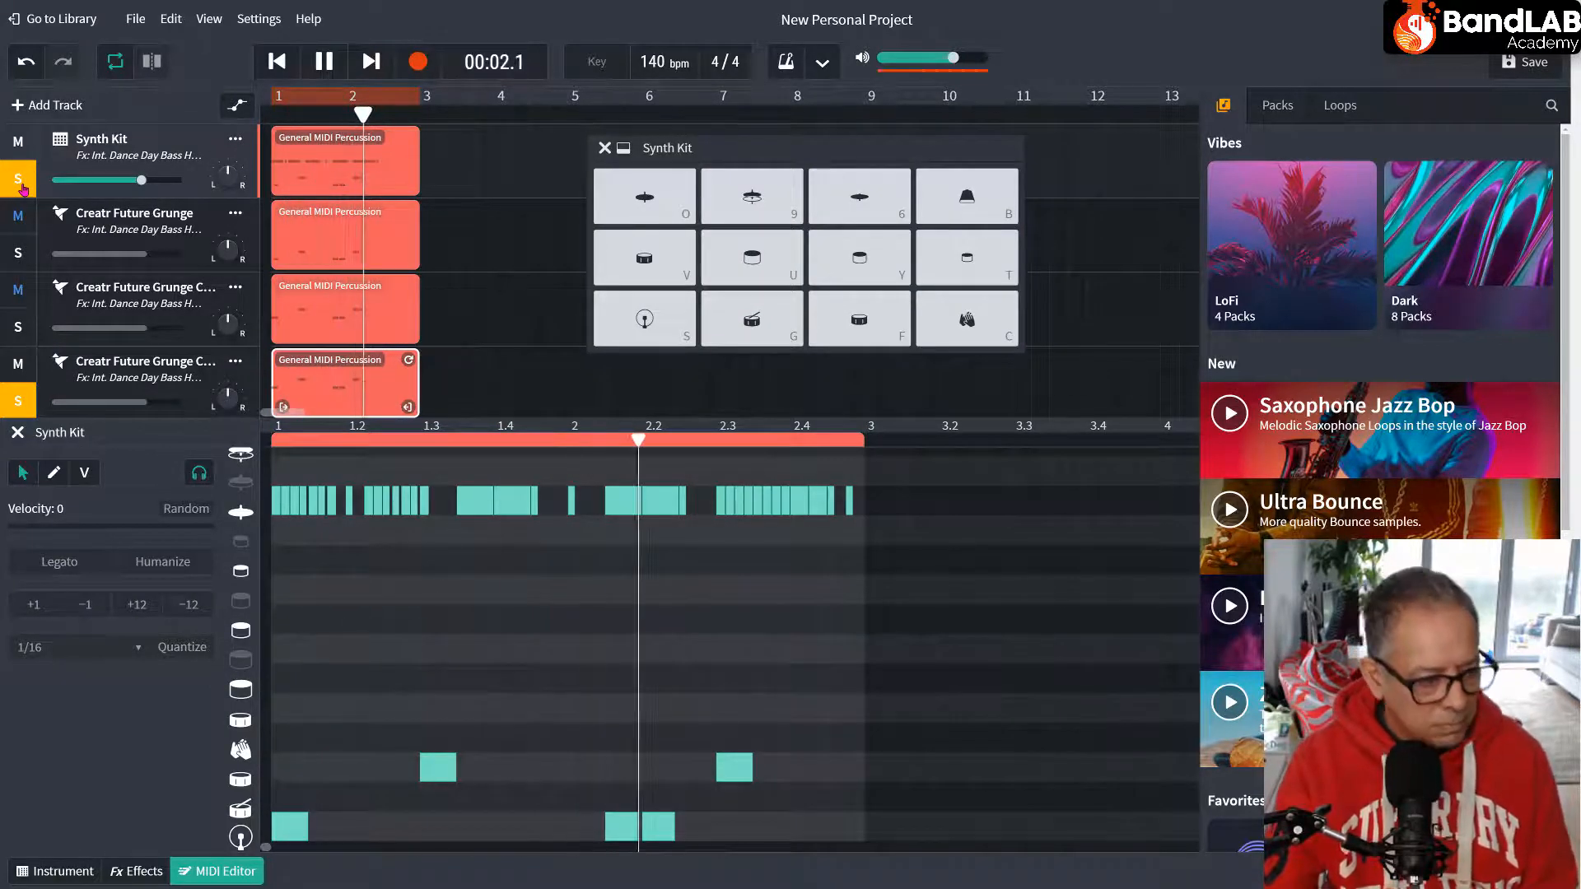
left_click(26, 256)
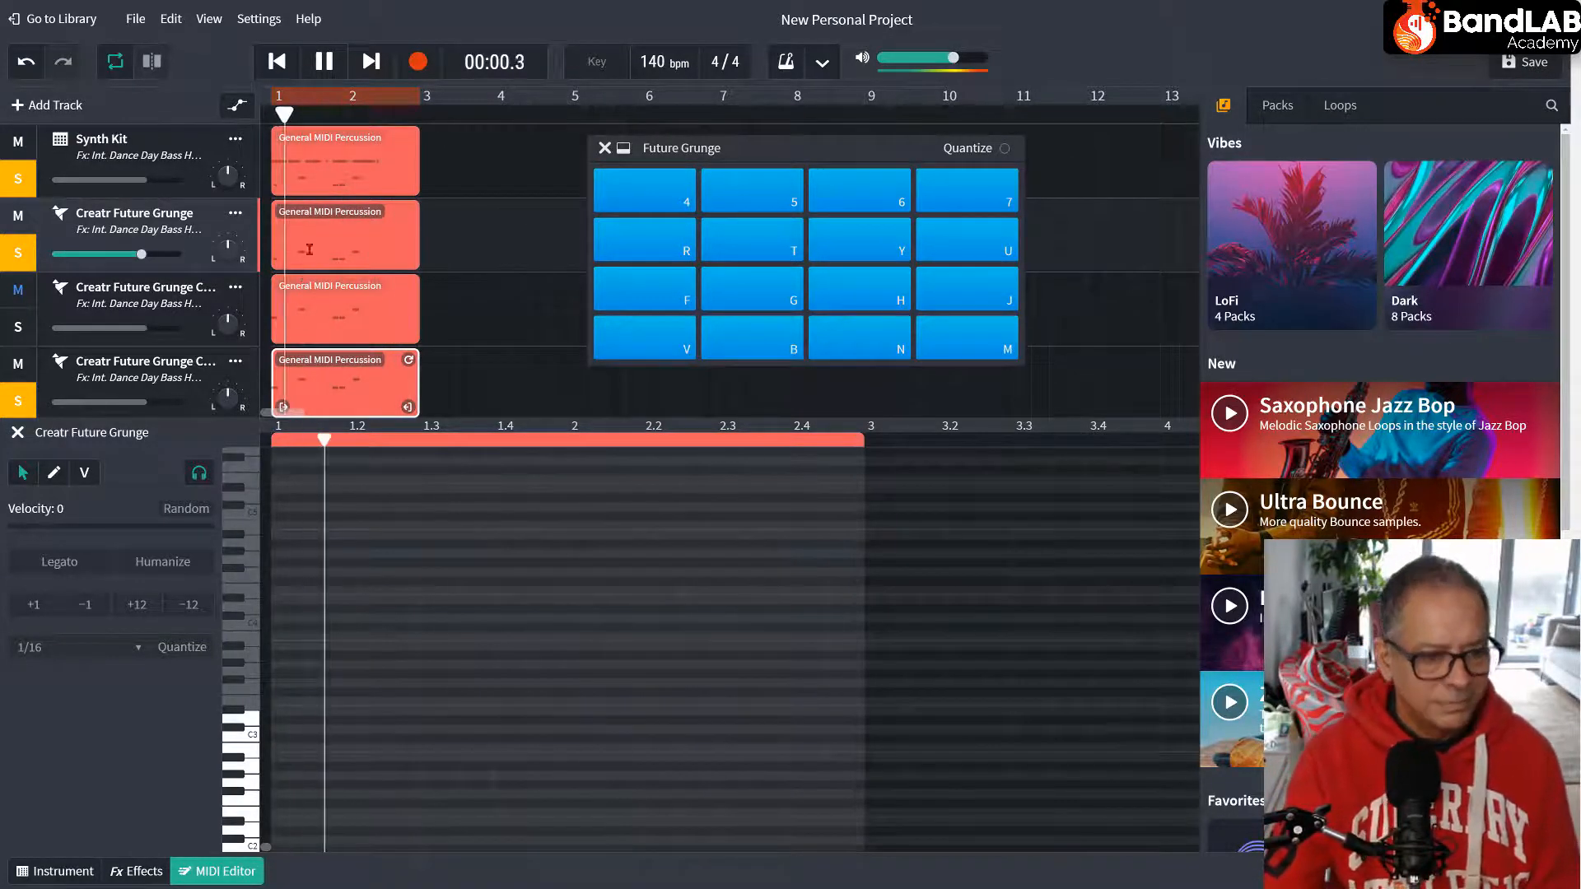
left_click(20, 328)
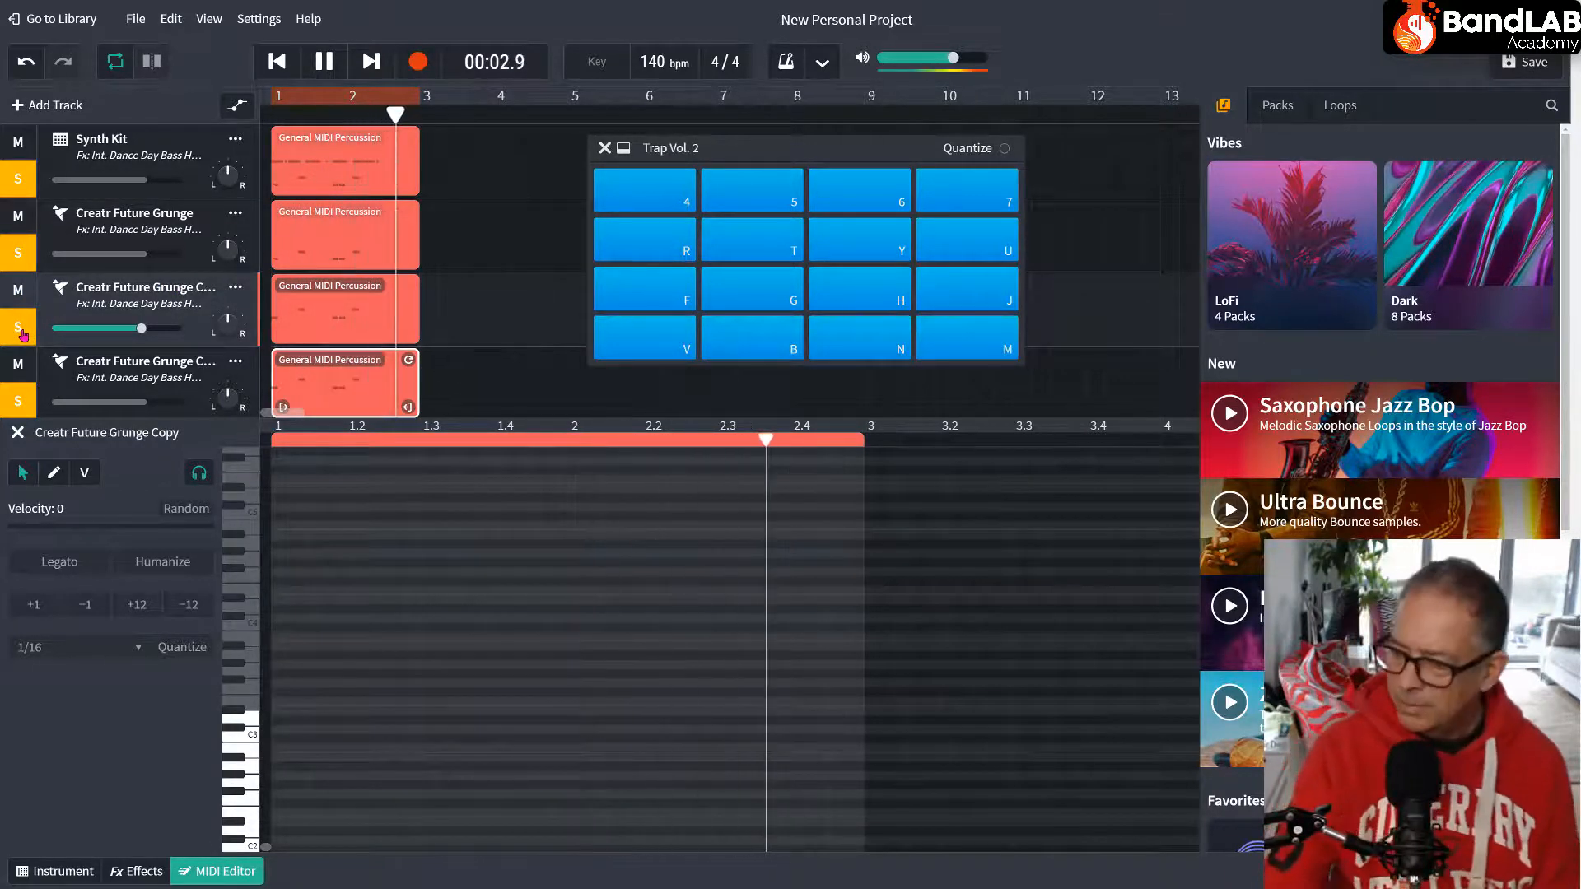
left_click(20, 328)
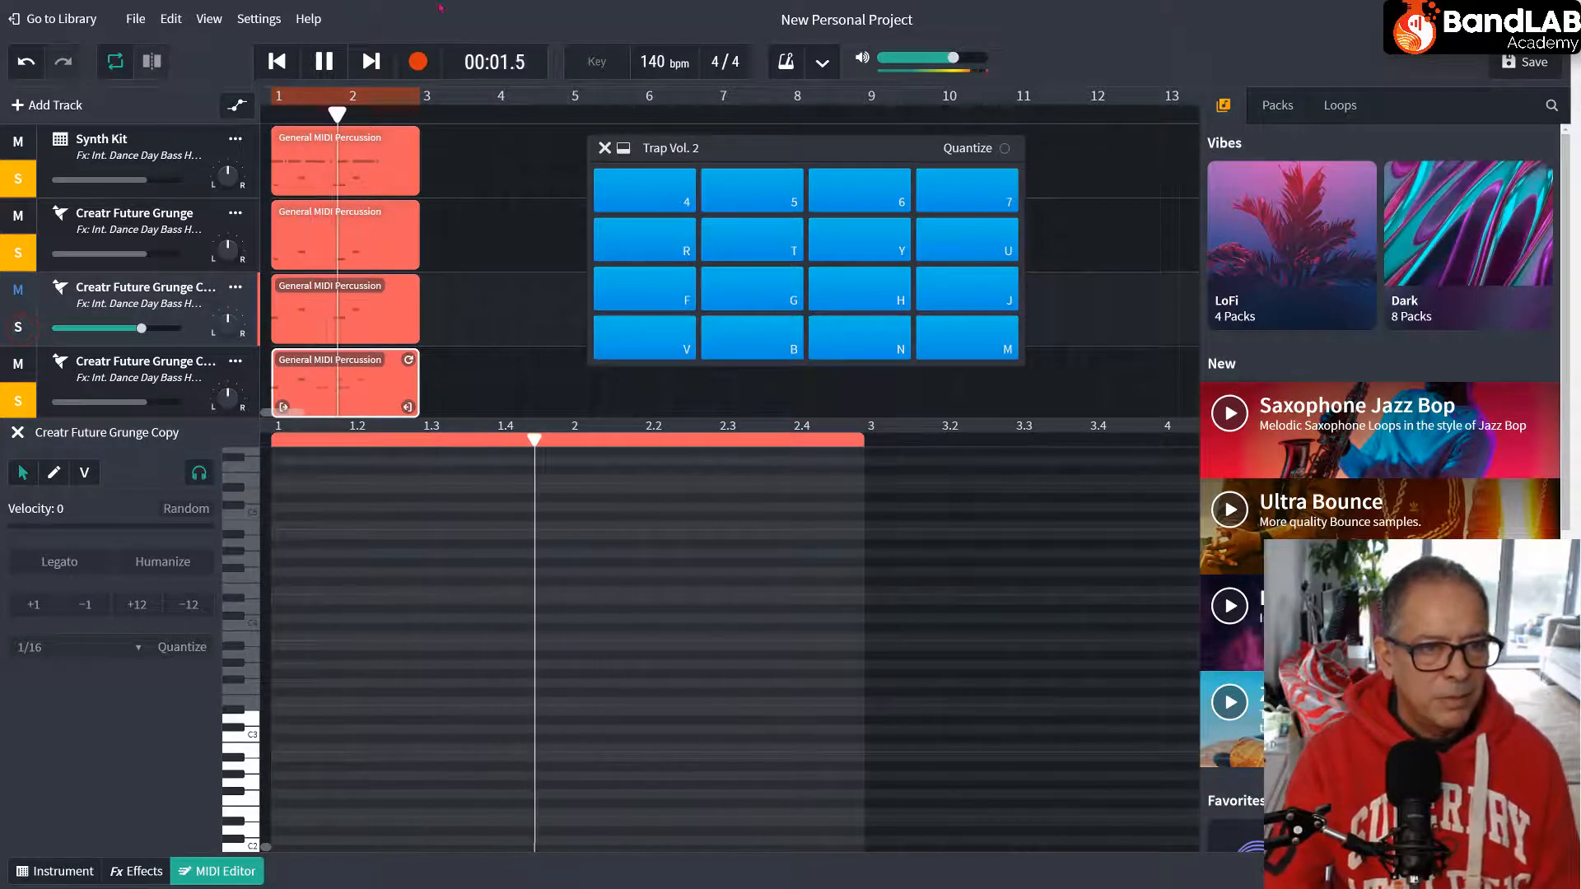
left_click(325, 62)
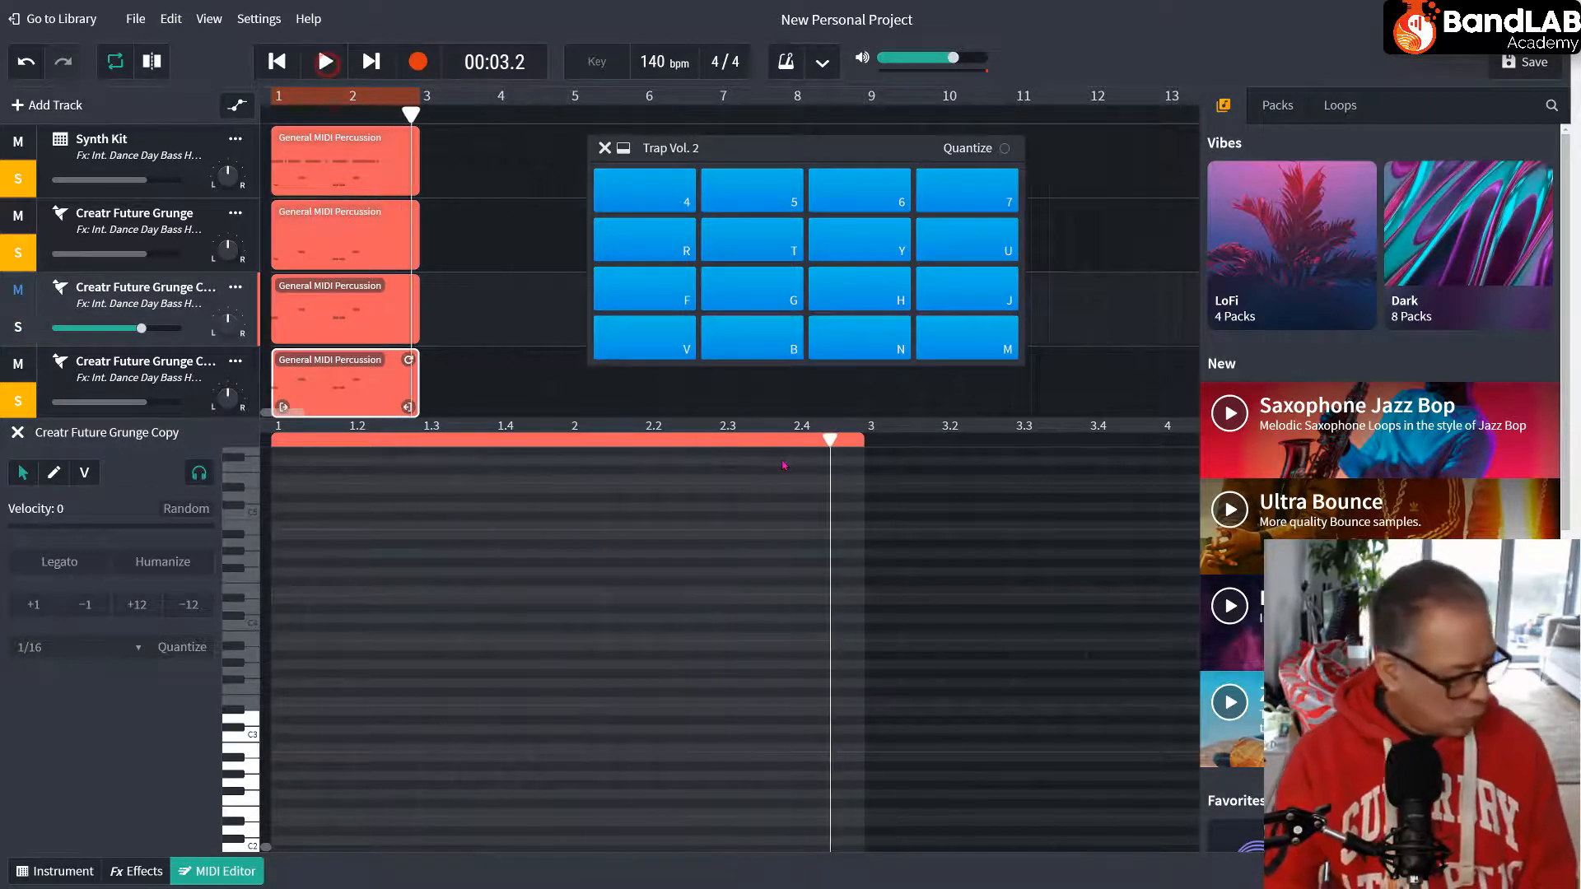